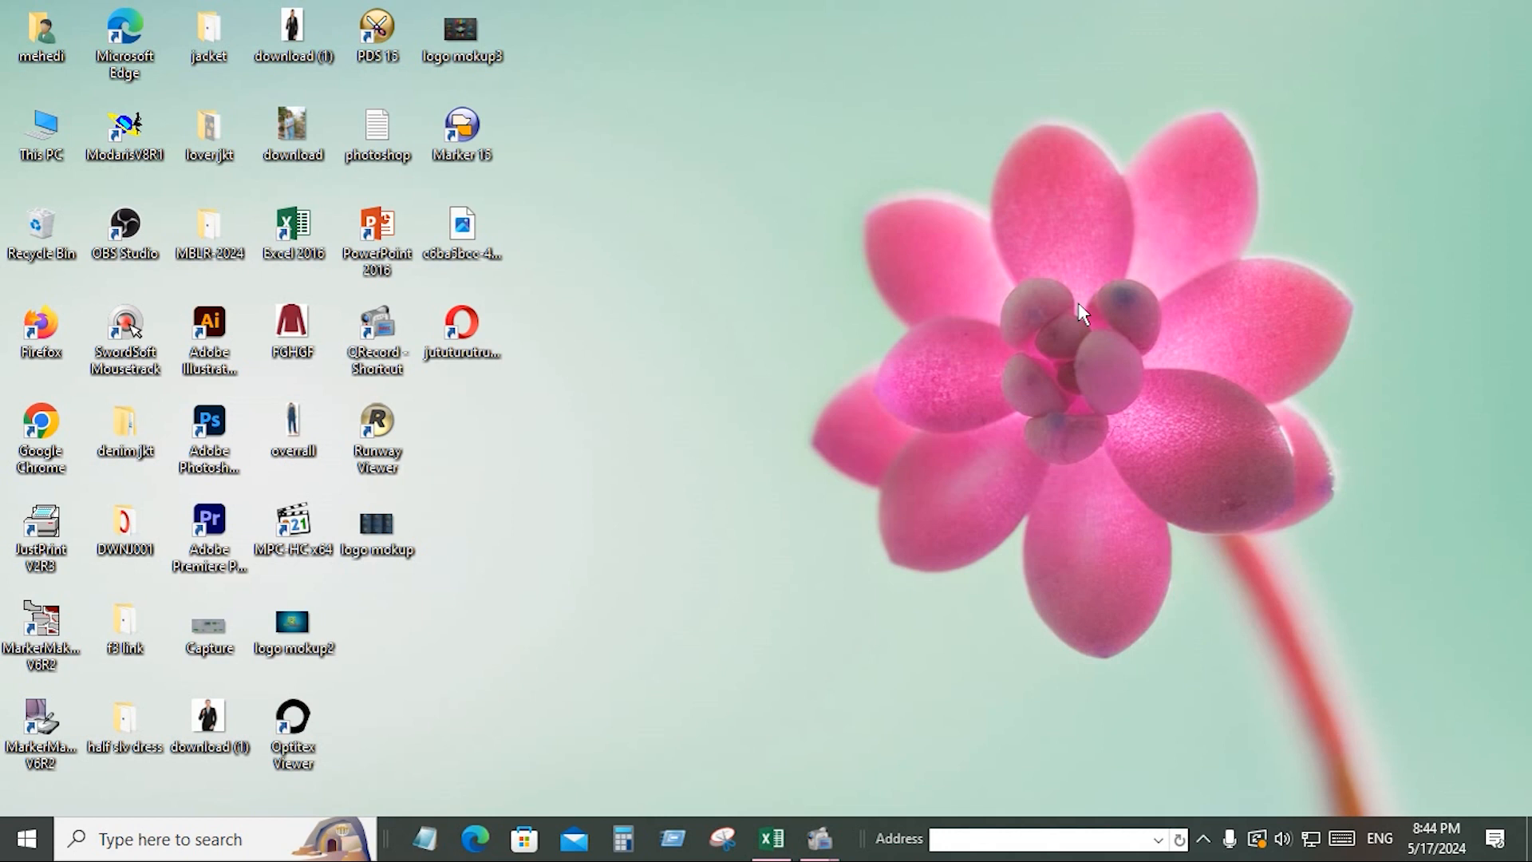
Step: Switch to Excel and review the cargo pant measurement chart, leaving the workbook minimized
click(771, 838)
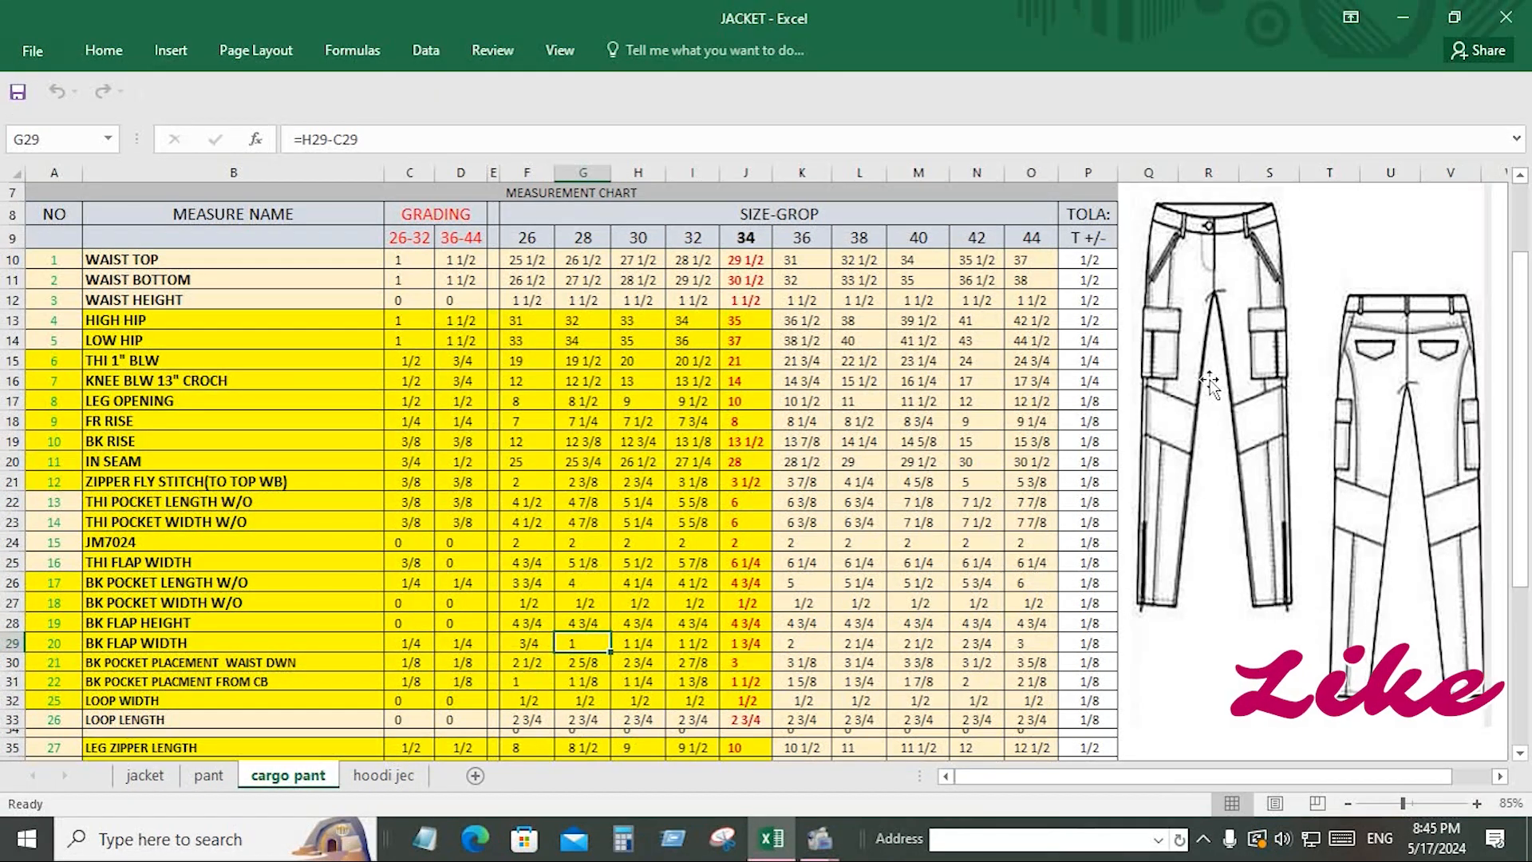
click(1404, 26)
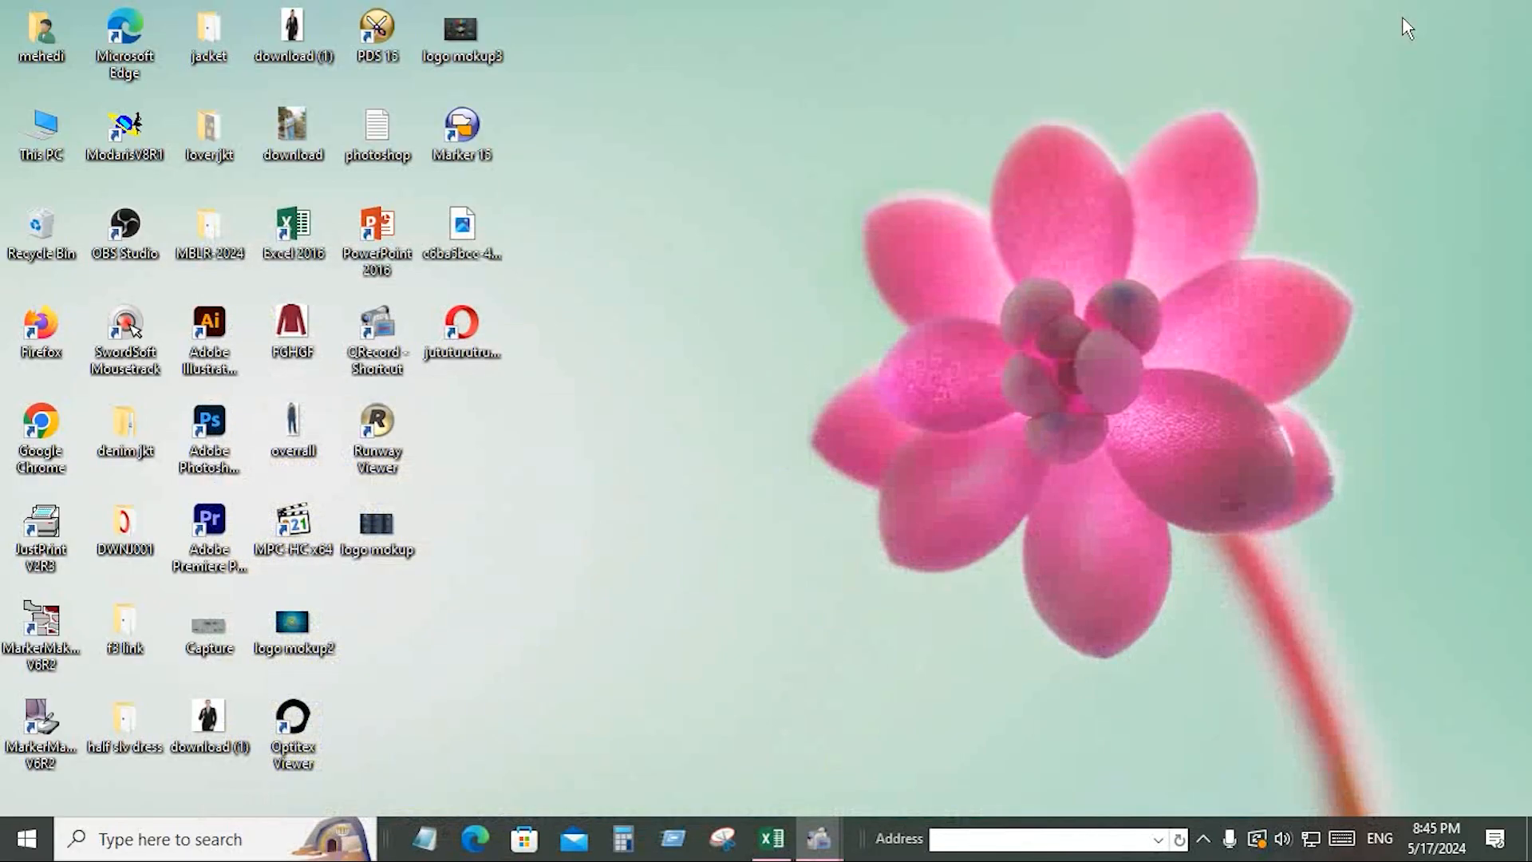
Step: Open the DJP7024 Modaris file from the DJP7024 folder on New Volume (G:) and maximize the Modaris window
click(41, 151)
double_click(42, 150)
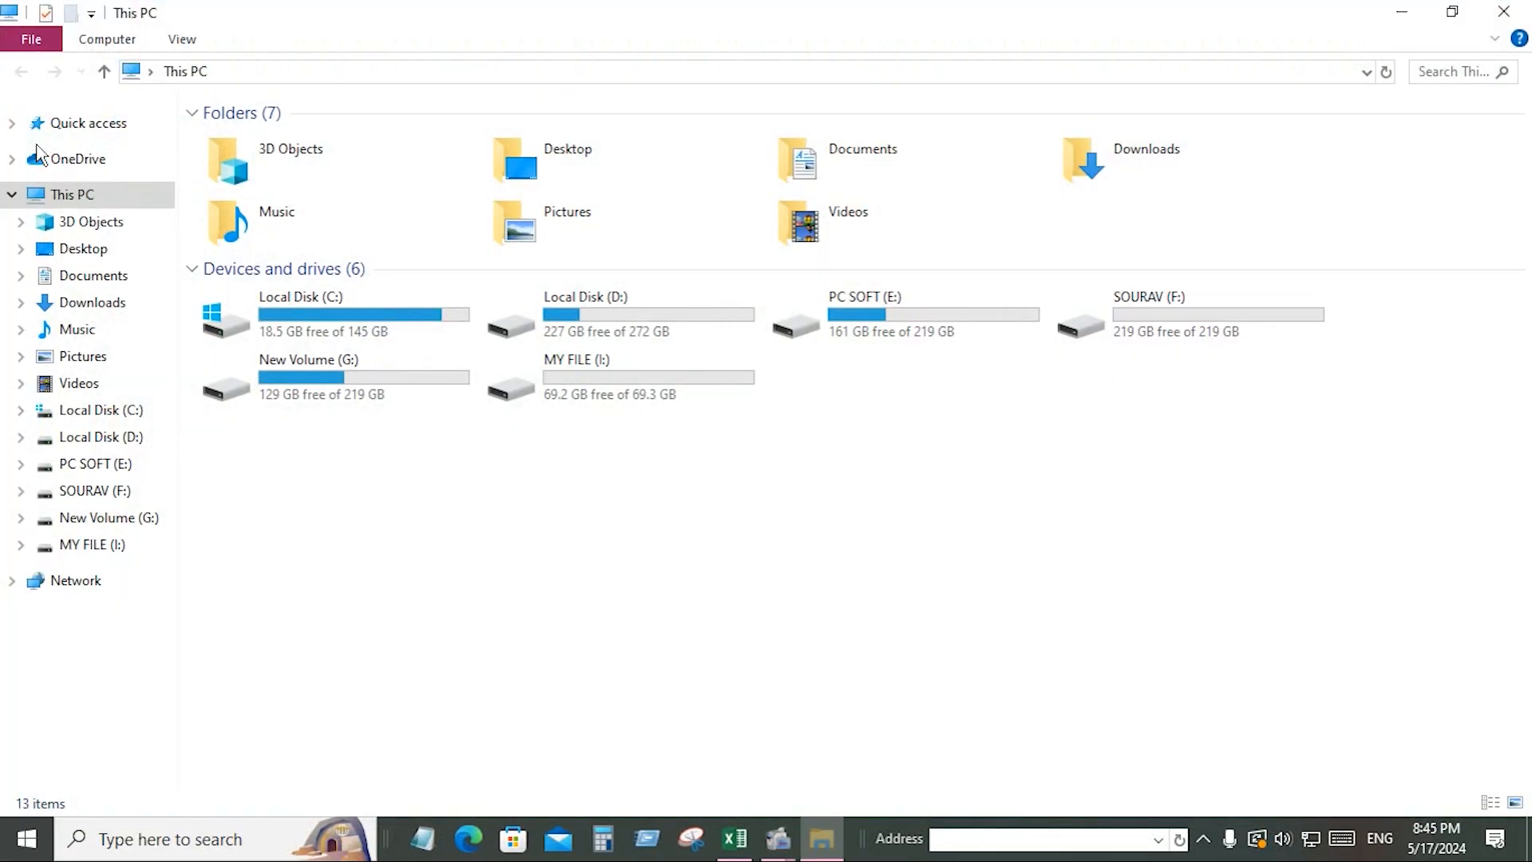
click(351, 393)
double_click(351, 392)
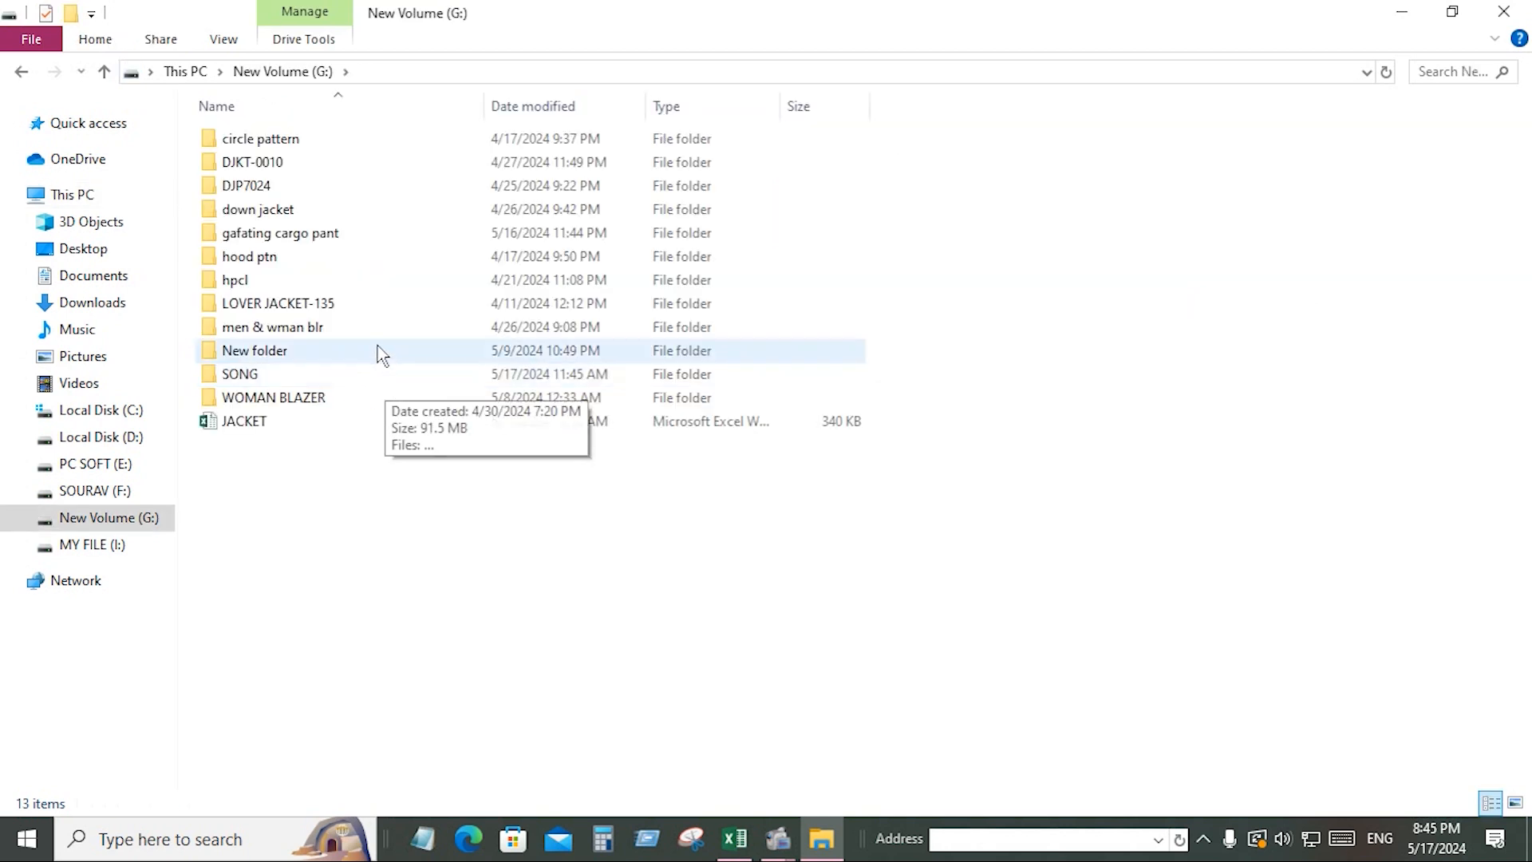
click(240, 188)
click(236, 189)
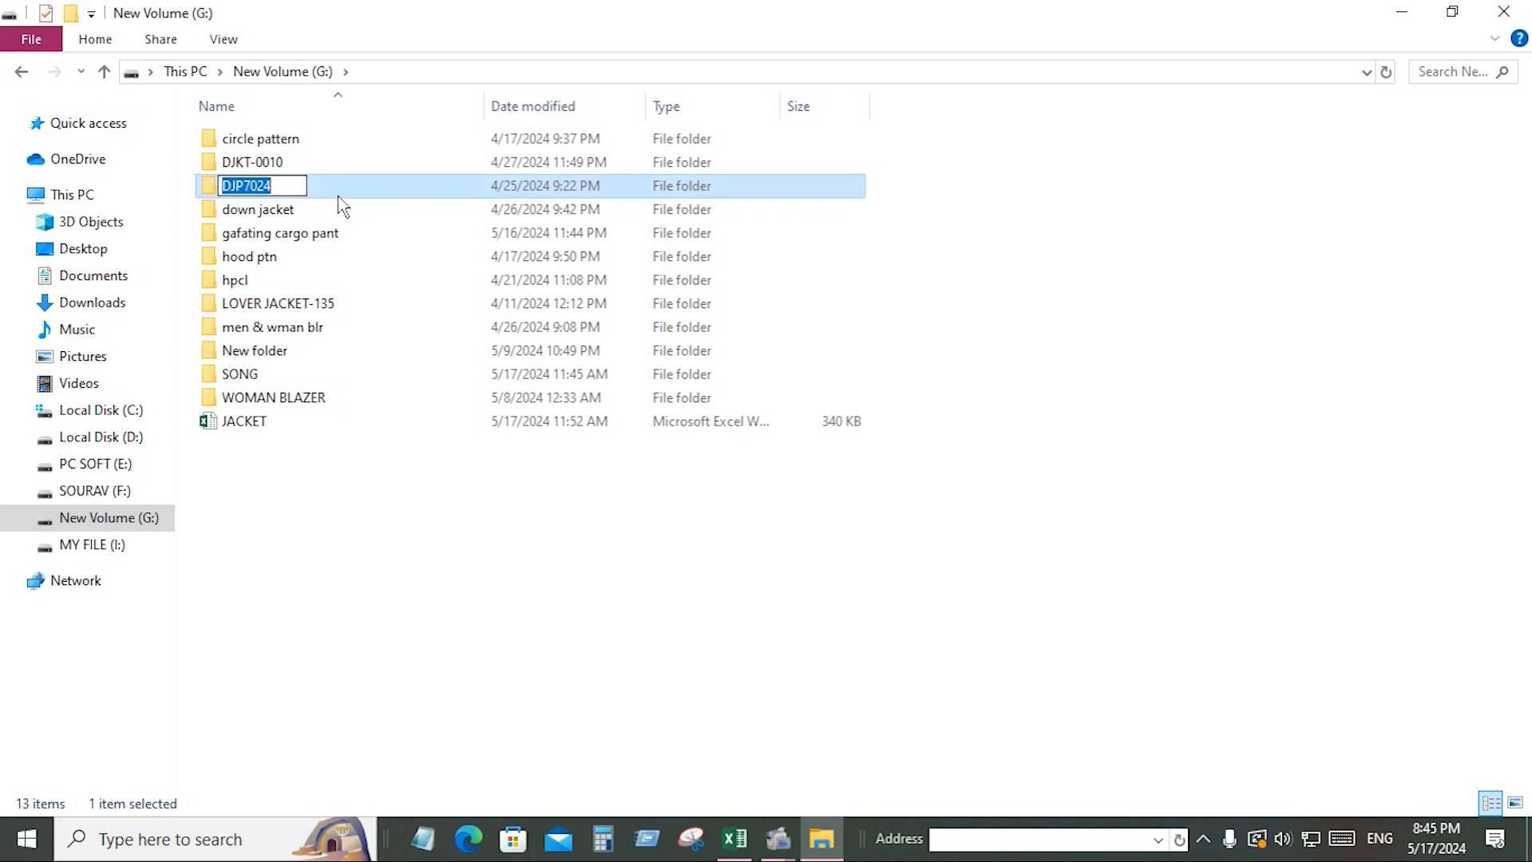
click(341, 194)
double_click(262, 190)
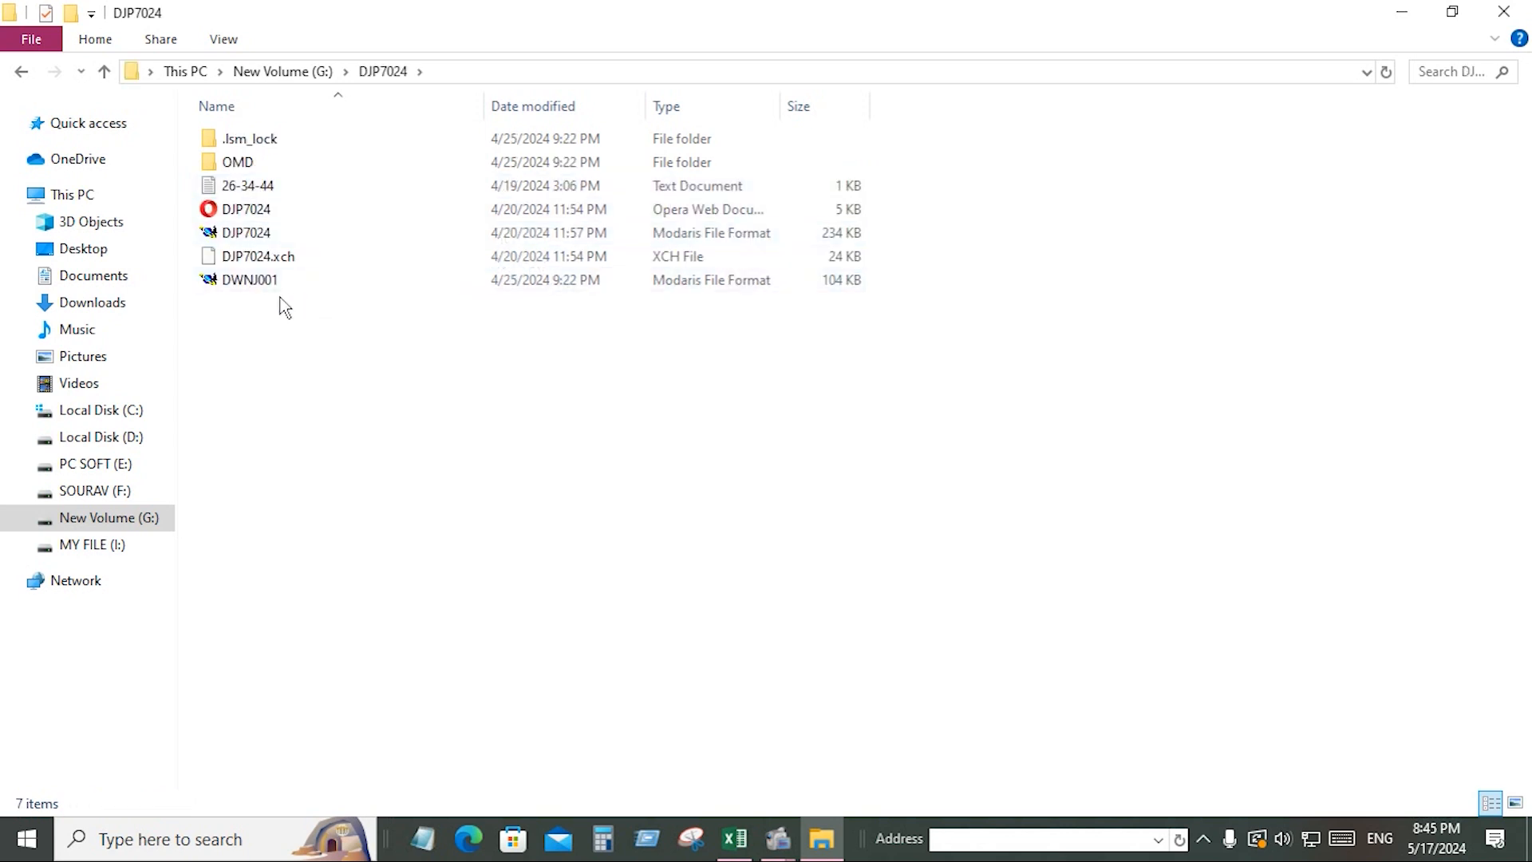
double_click(239, 232)
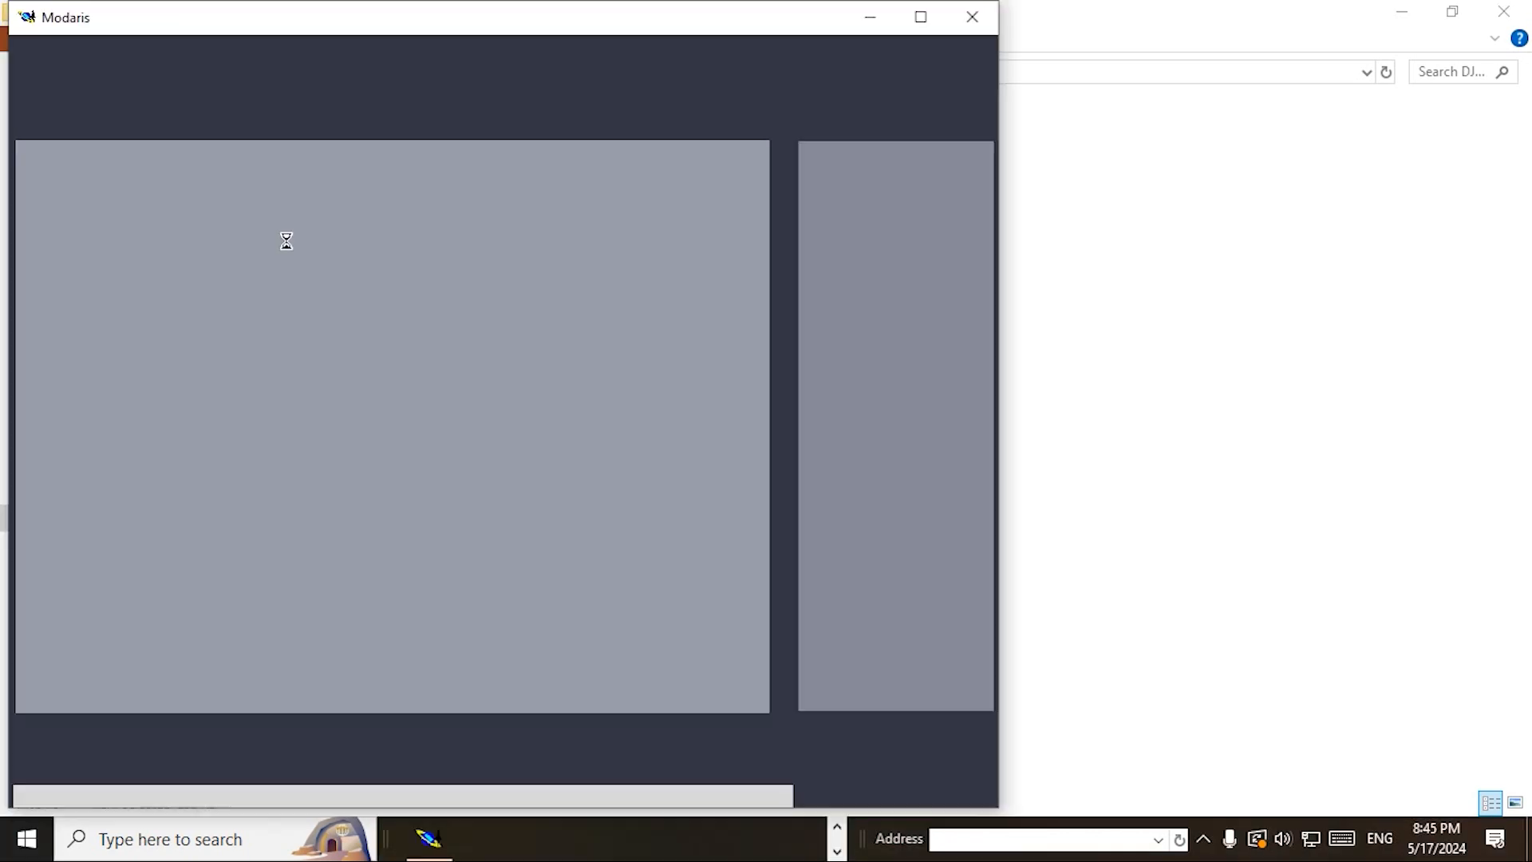
click(920, 17)
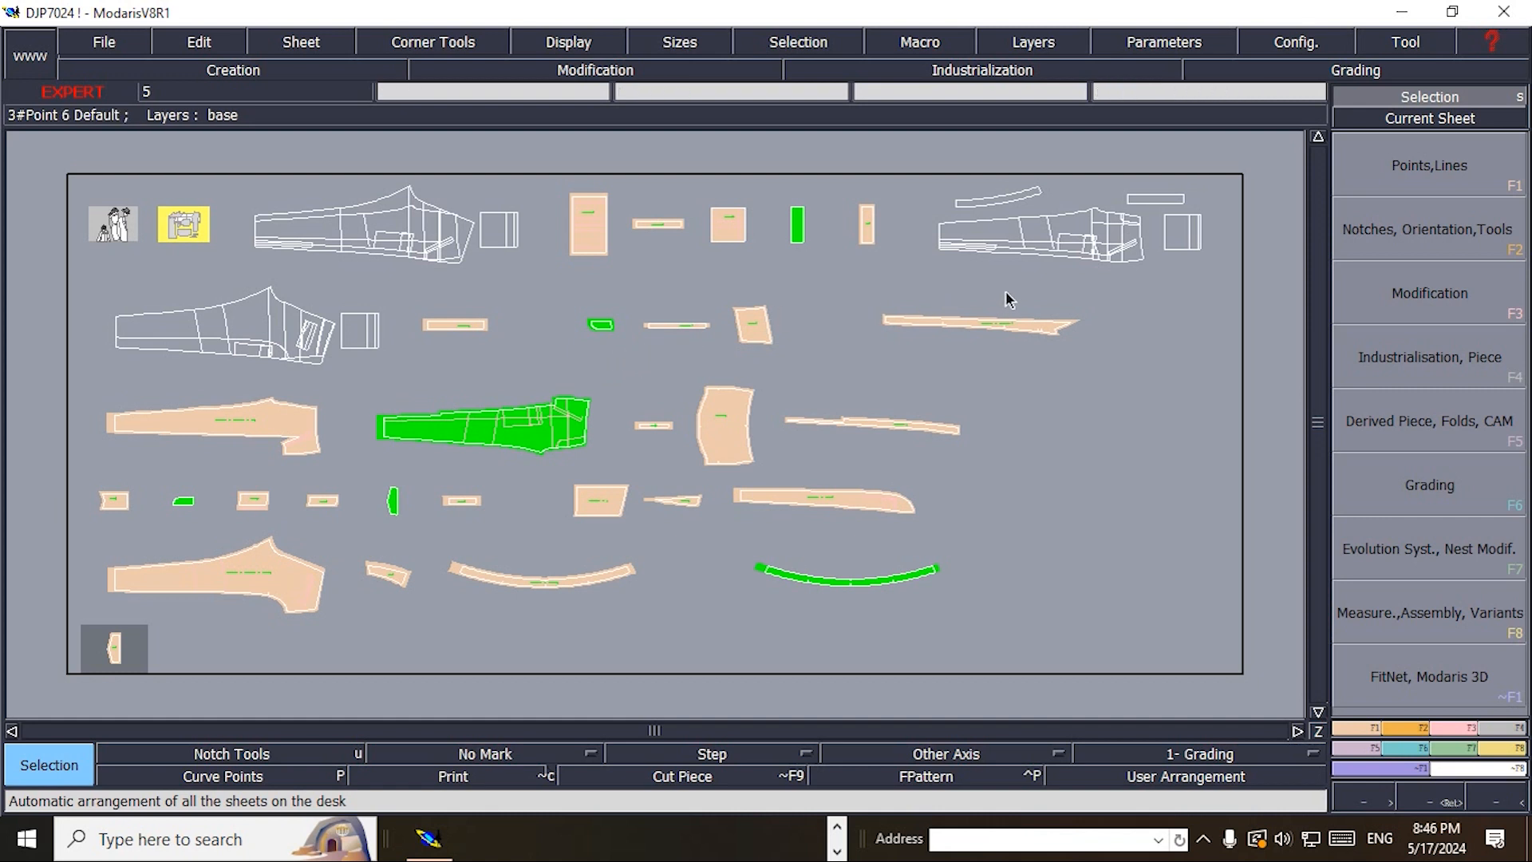
Step: Focus on the front pant pattern sheet and compare it with the back pattern sheet
click(399, 244)
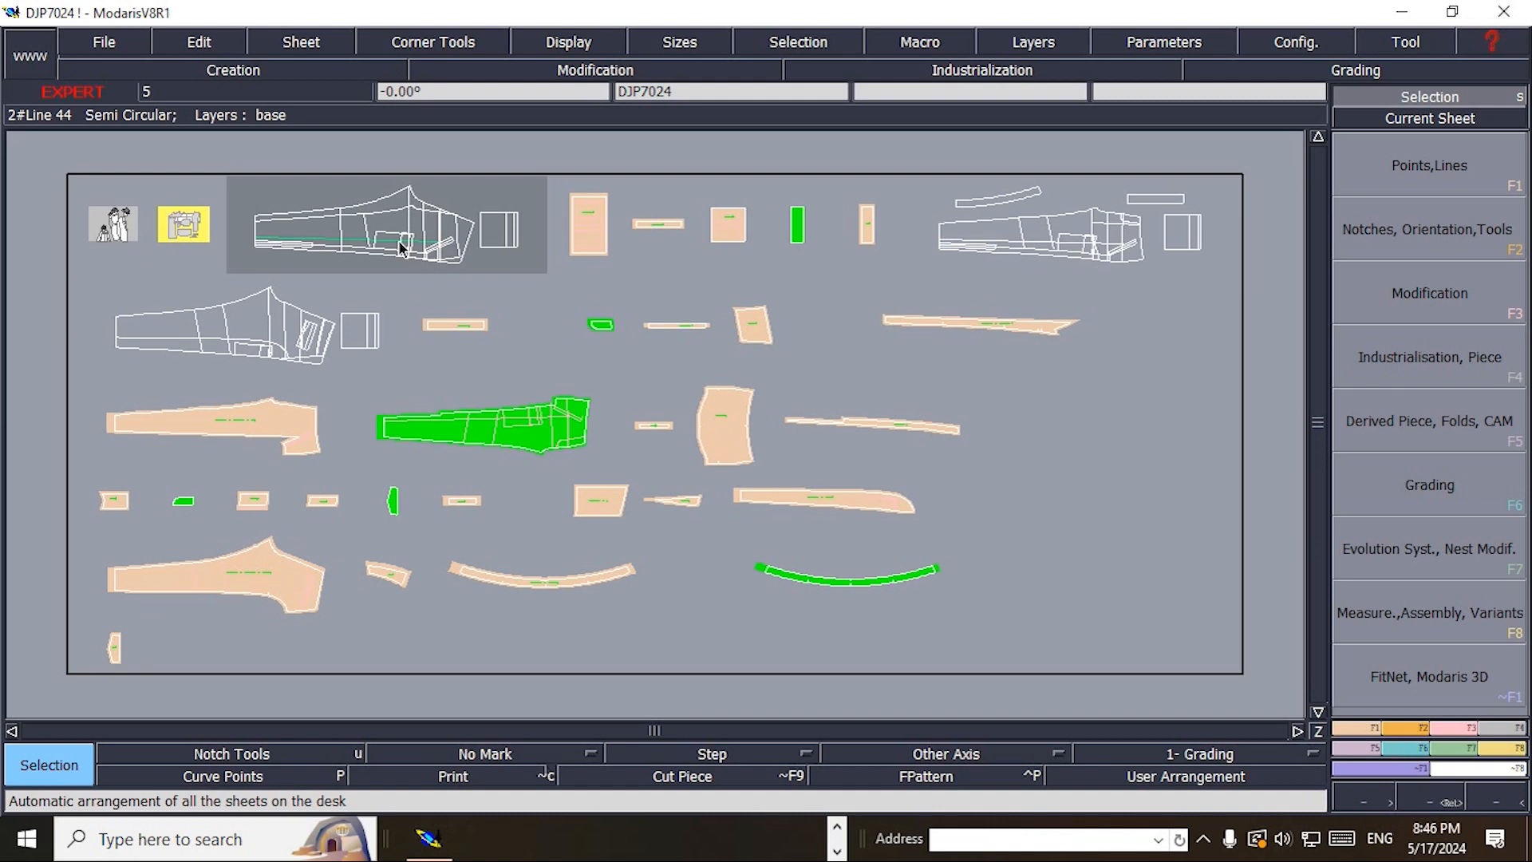
key(Home)
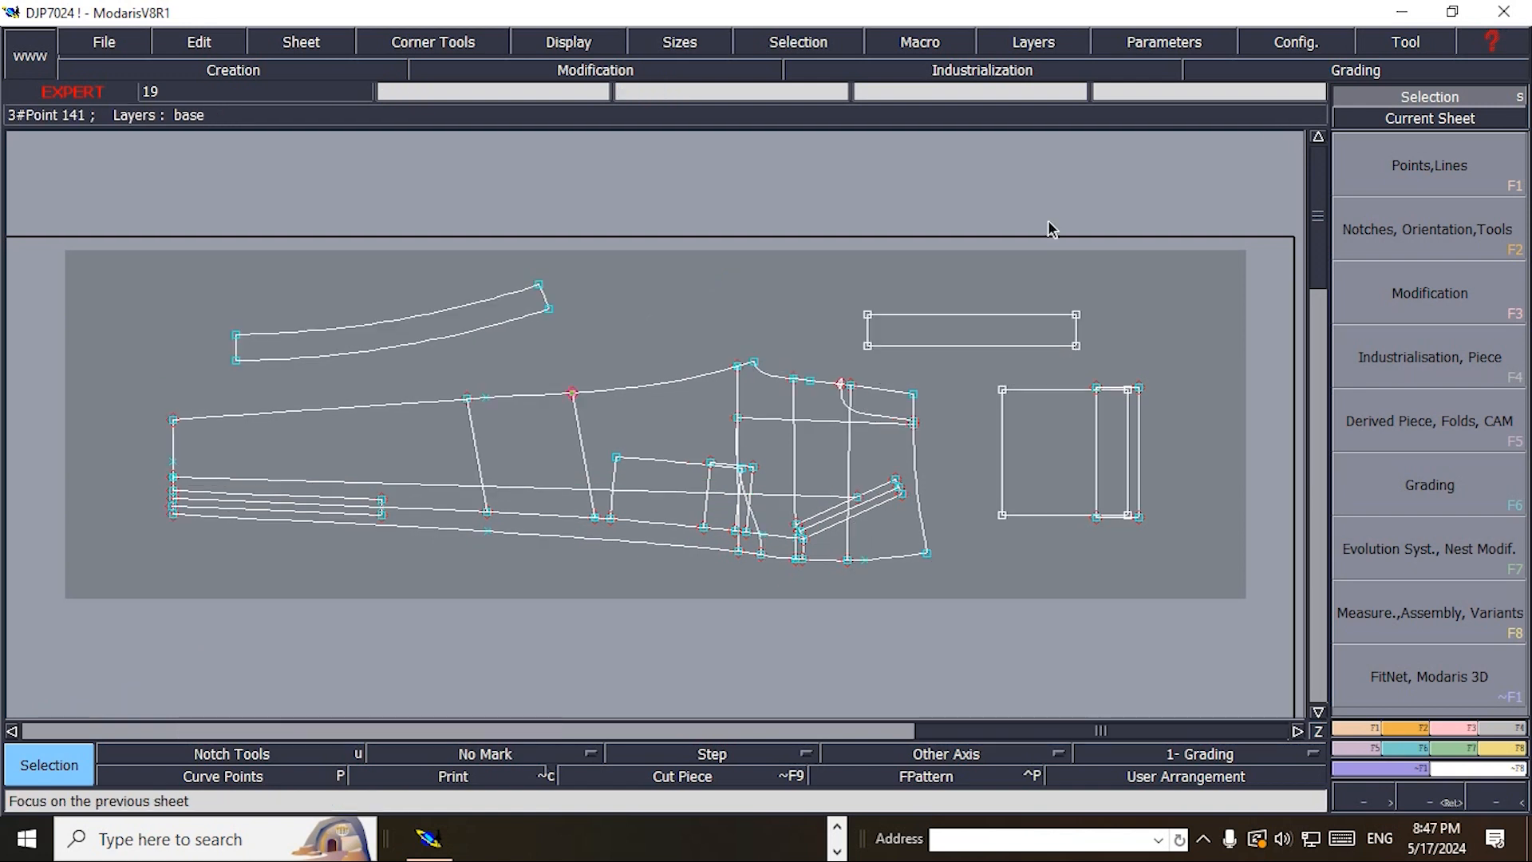
key(Page_Down)
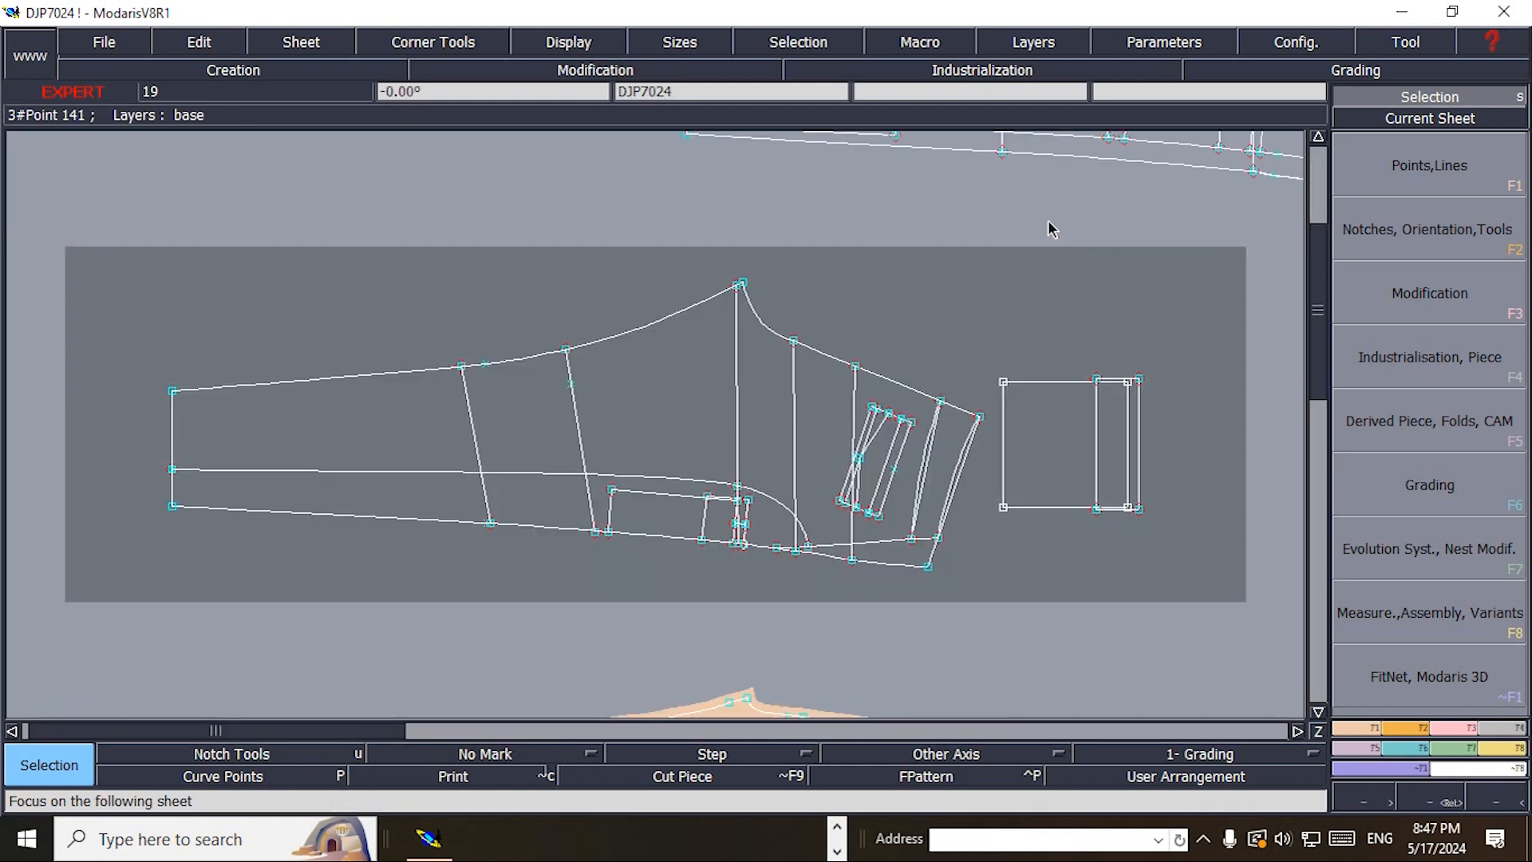
key(Page_Up)
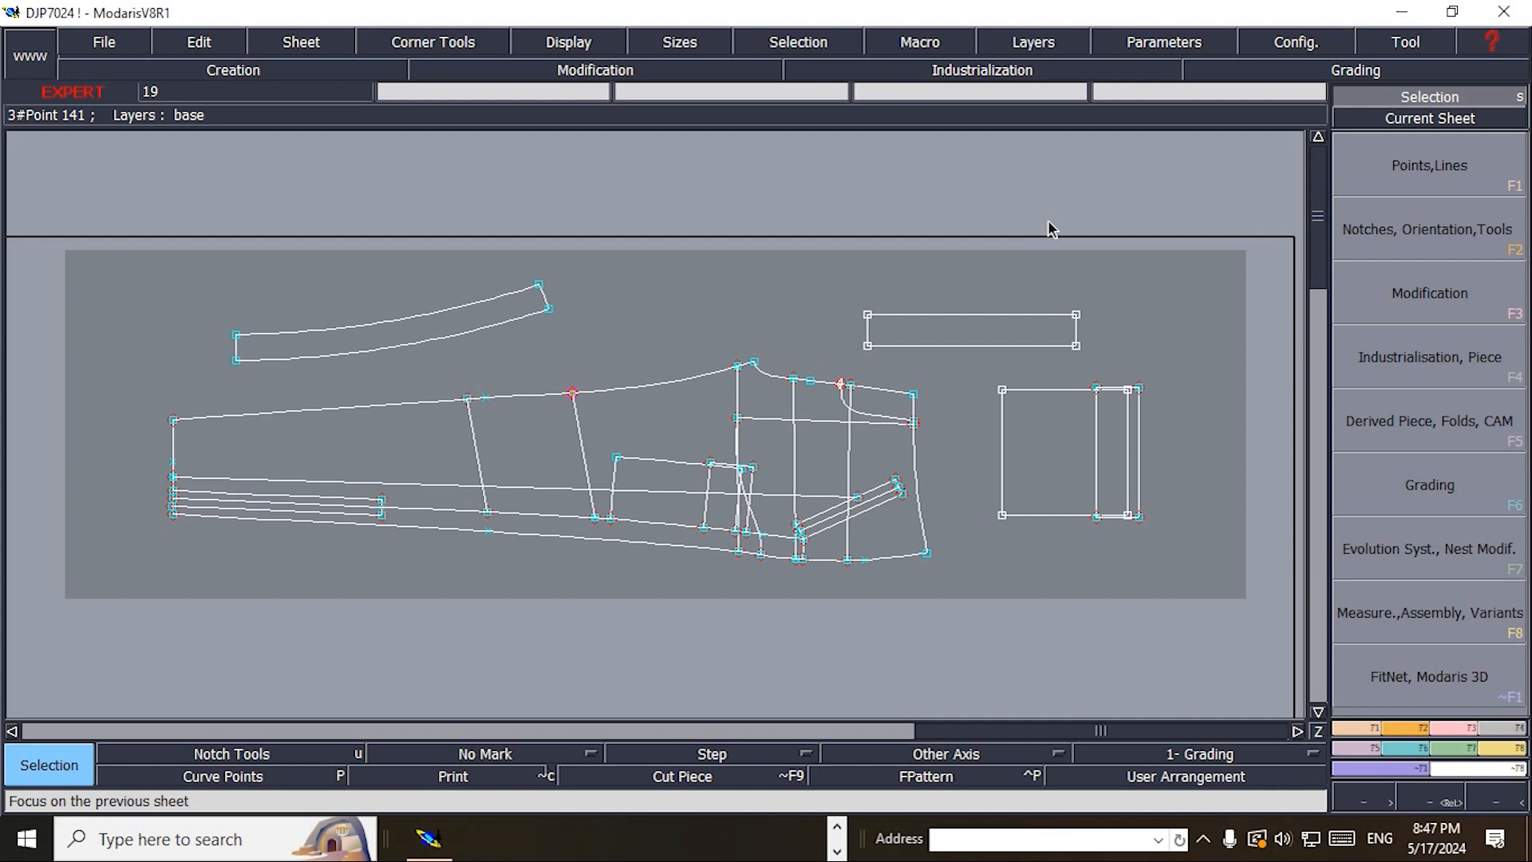
key(Page_Down)
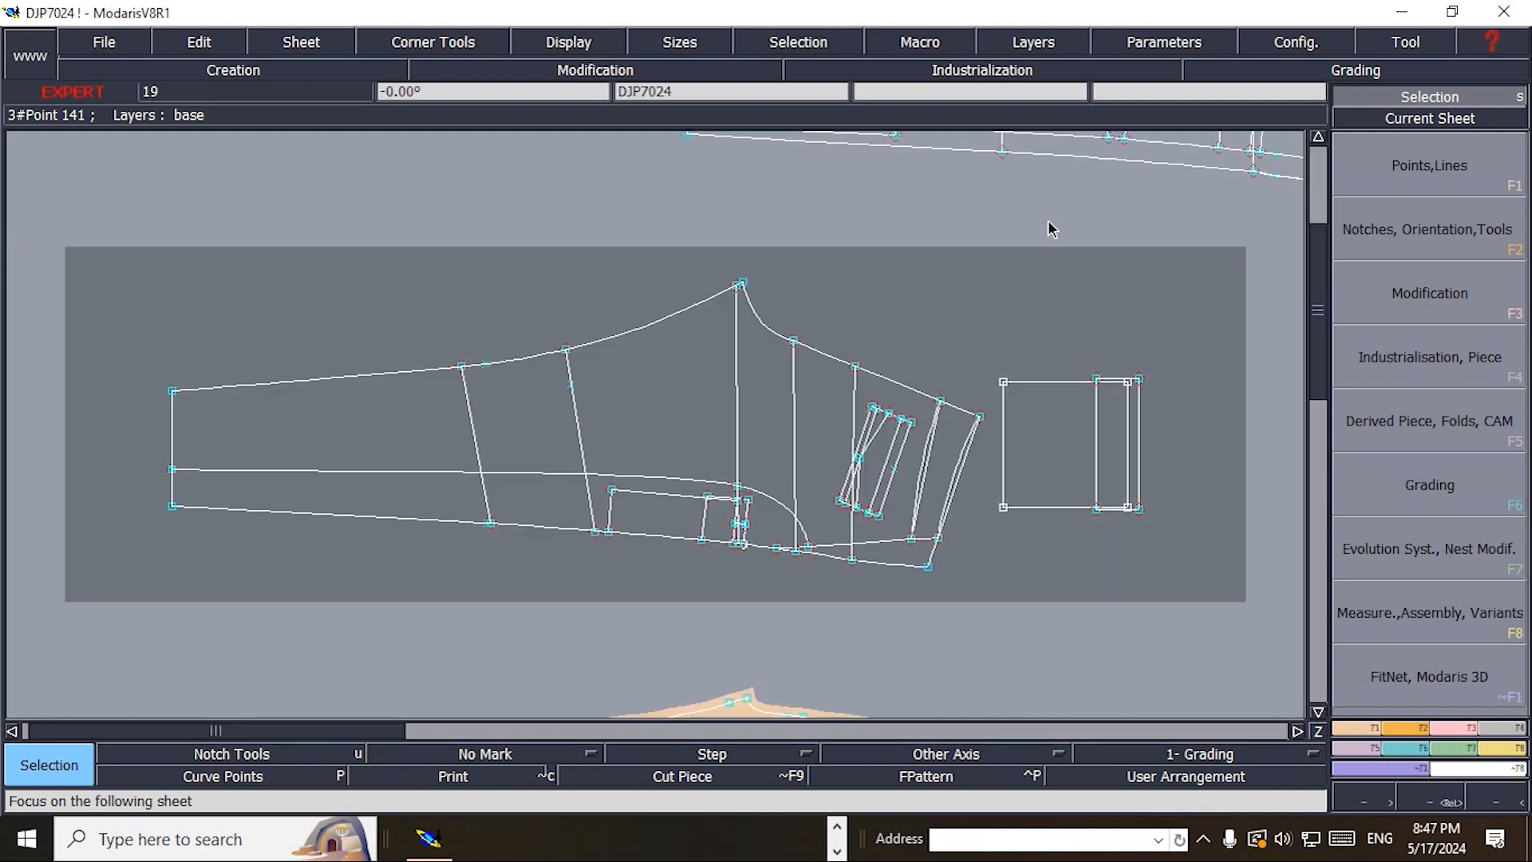
key(Page_Up)
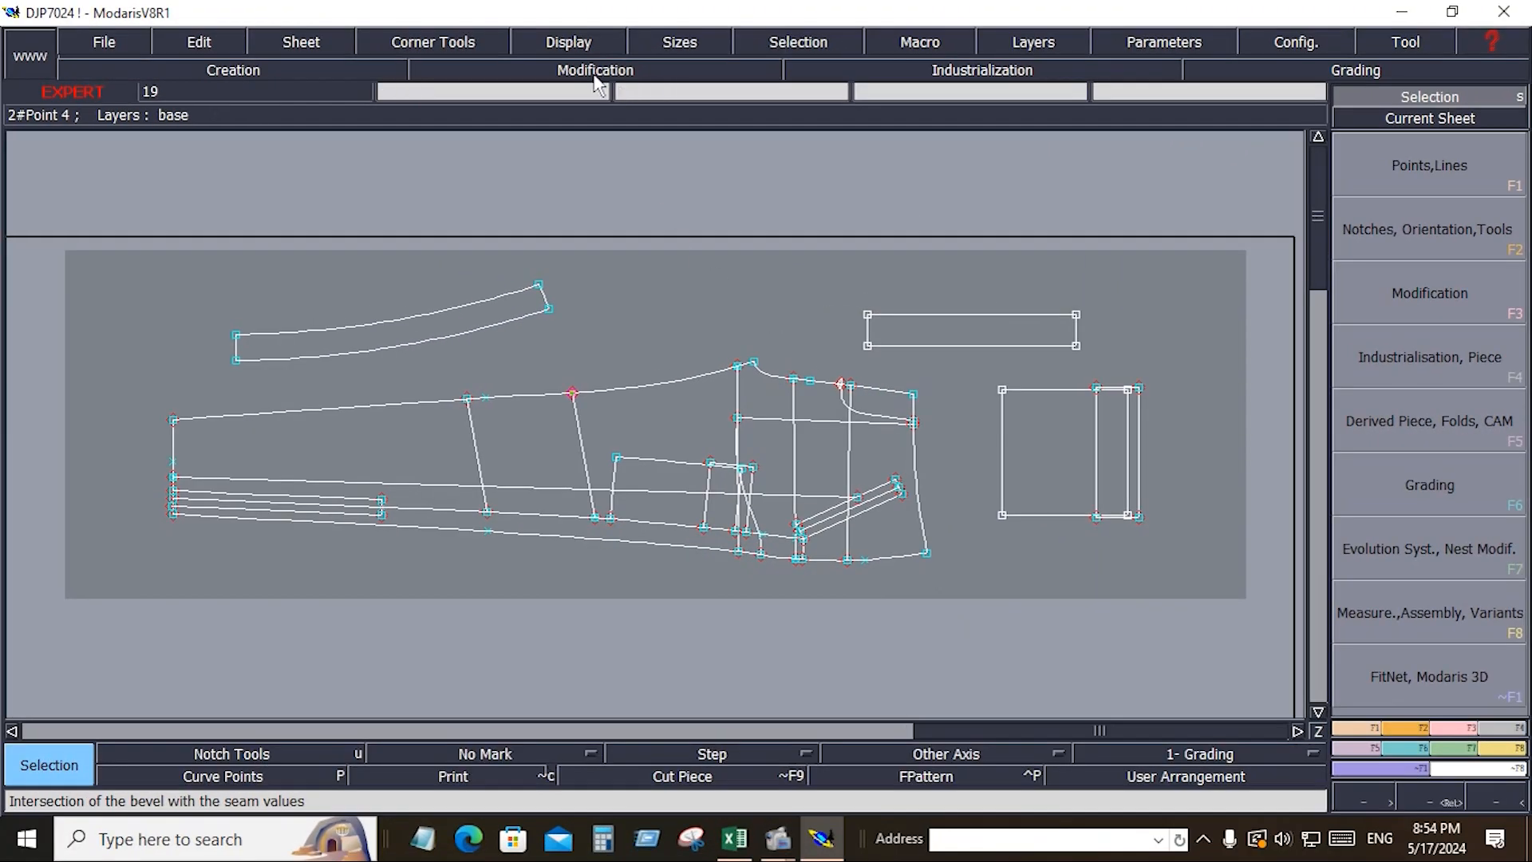
Step: Turn on the display of sizes and the title block, and recentre the front pattern sheet
click(581, 46)
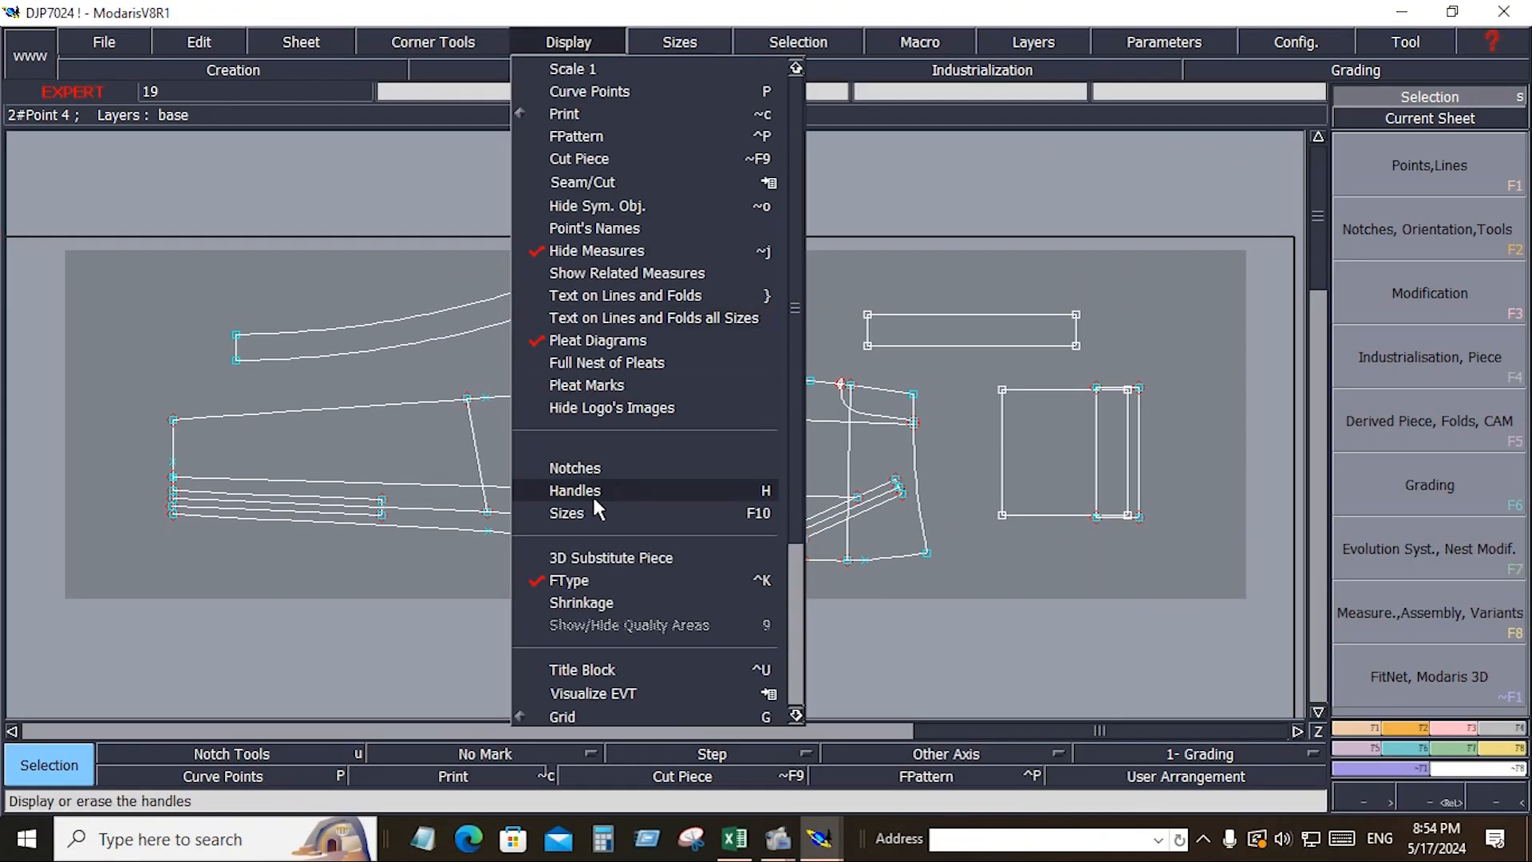
click(576, 512)
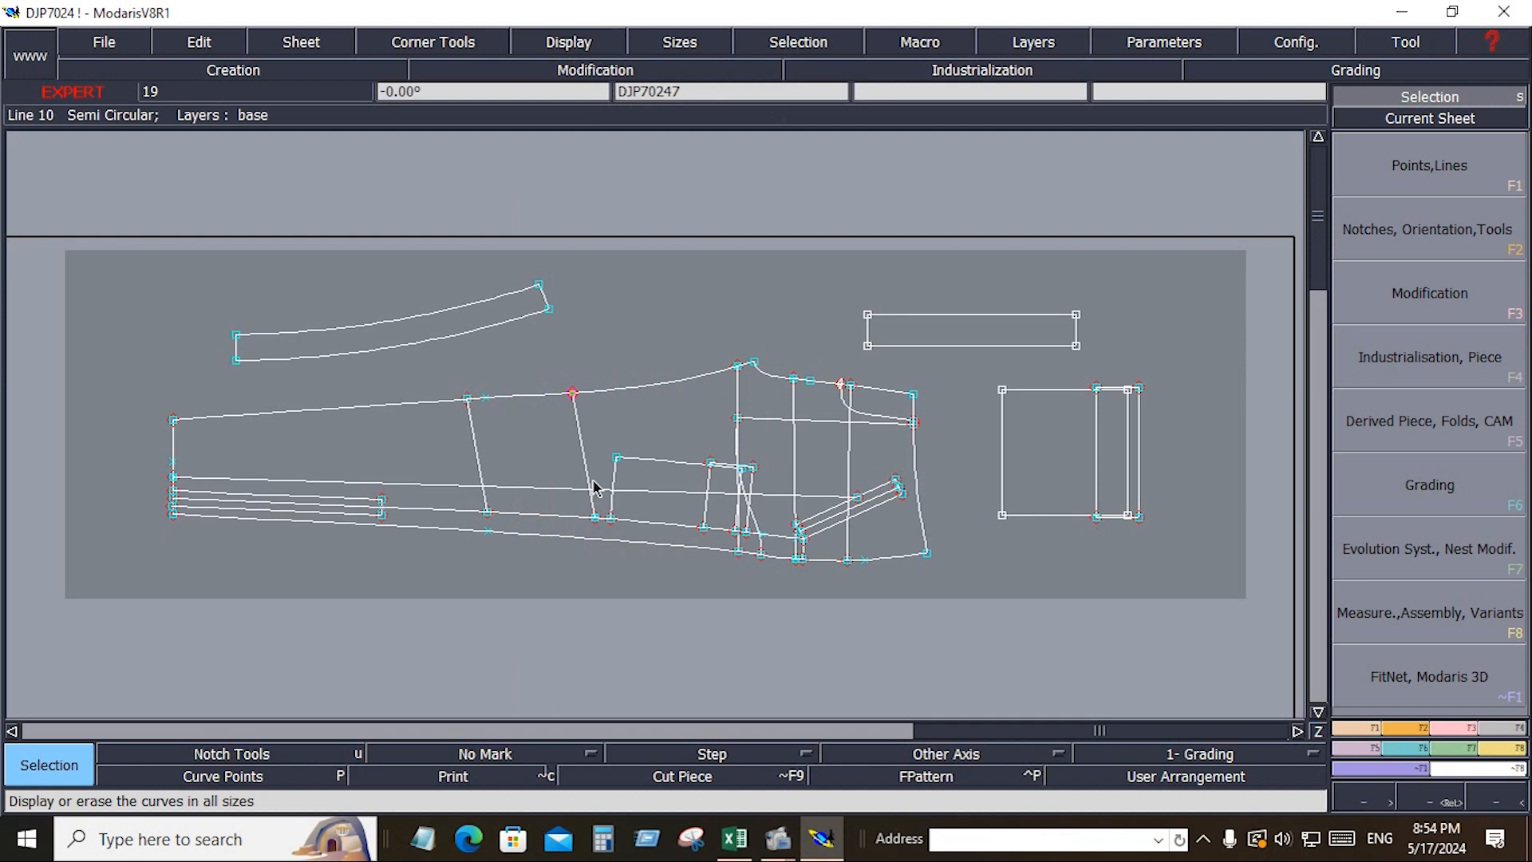
click(585, 48)
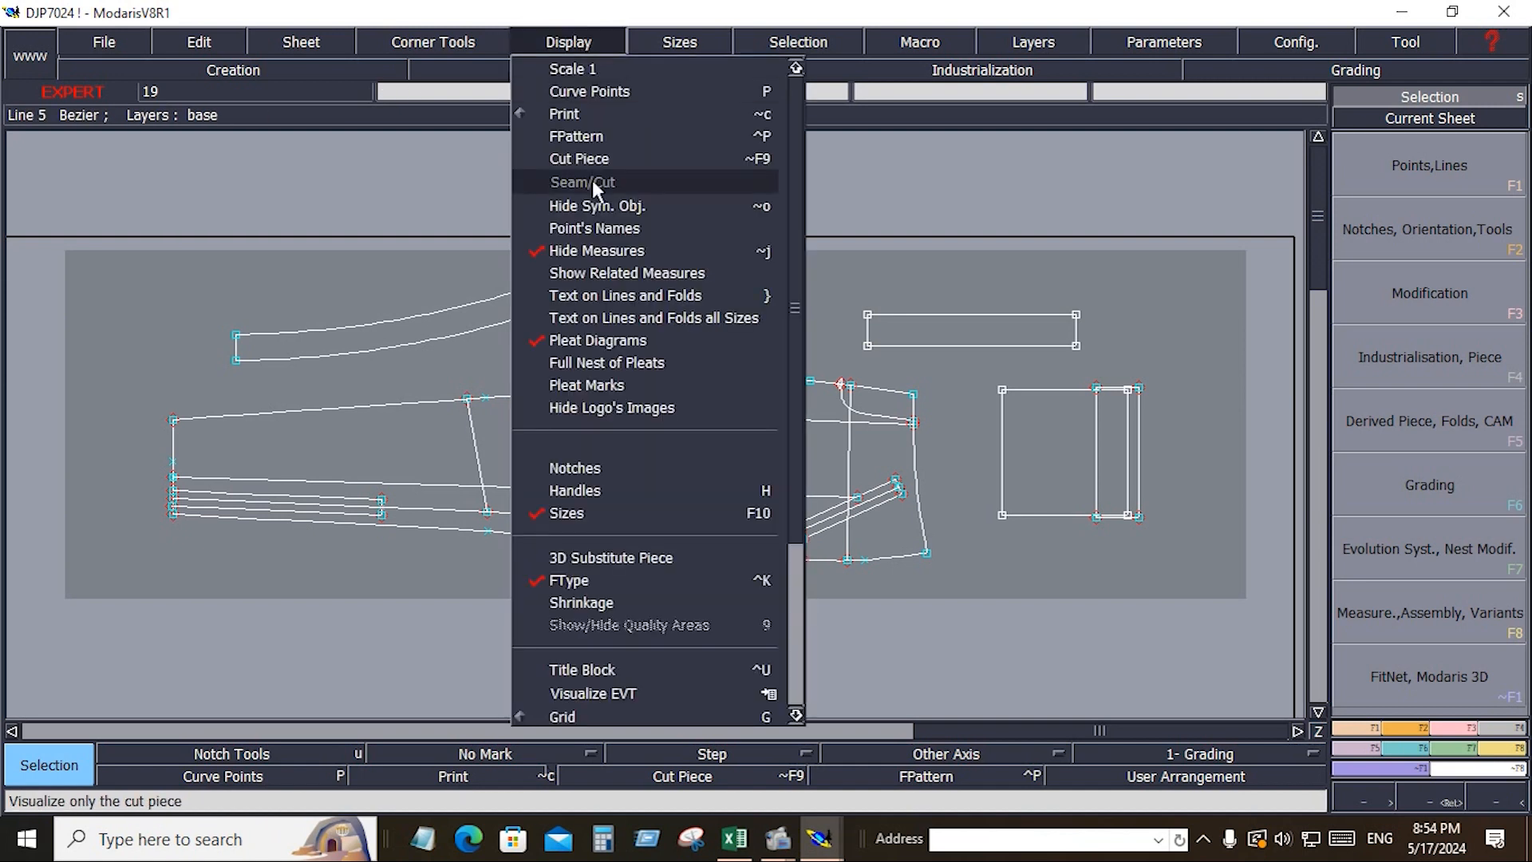
click(596, 667)
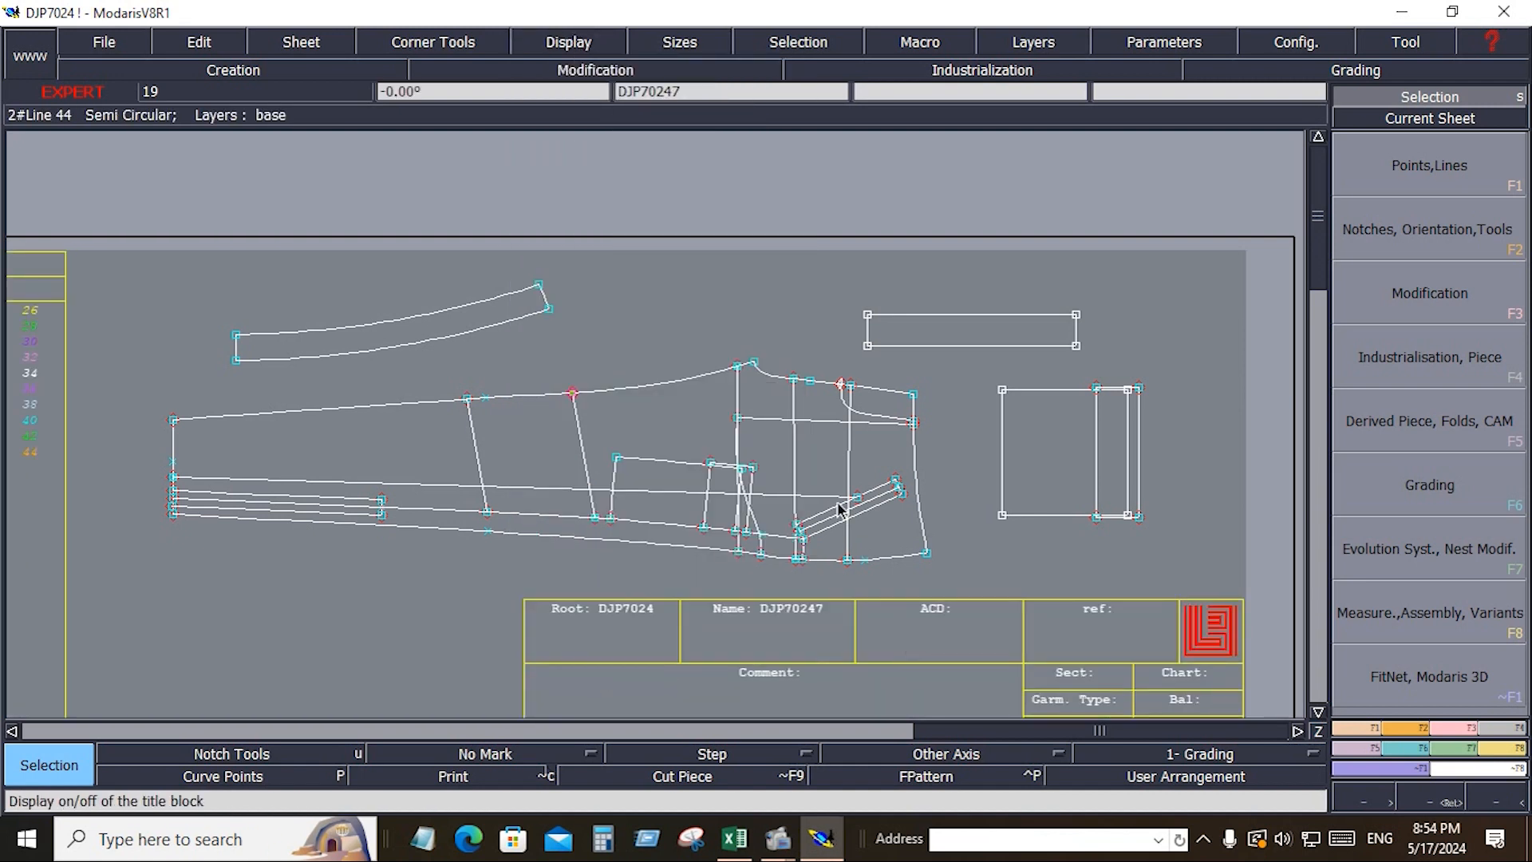
key(Home)
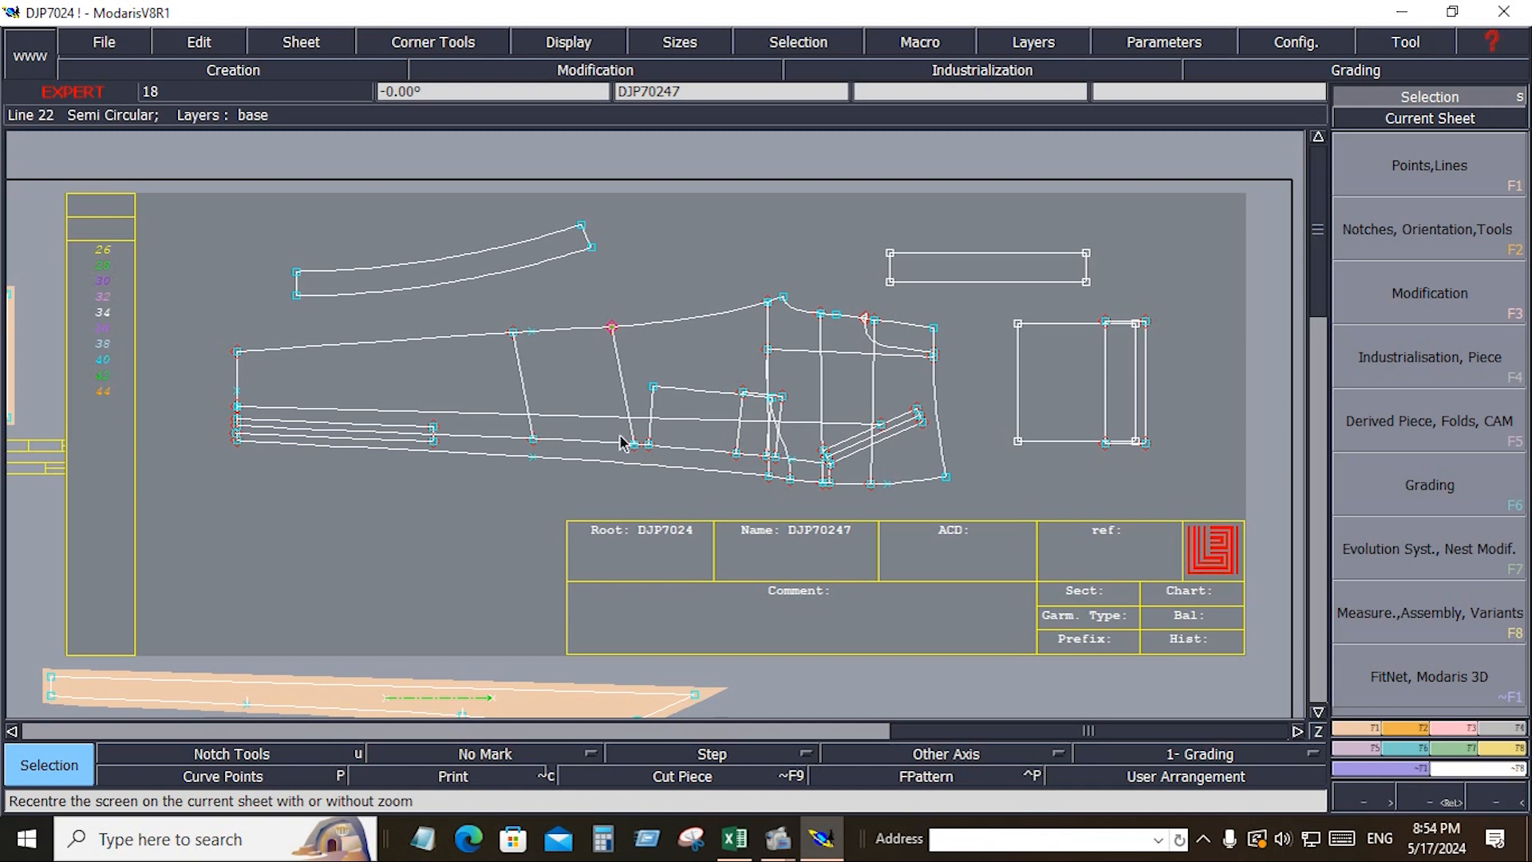
click(643, 332)
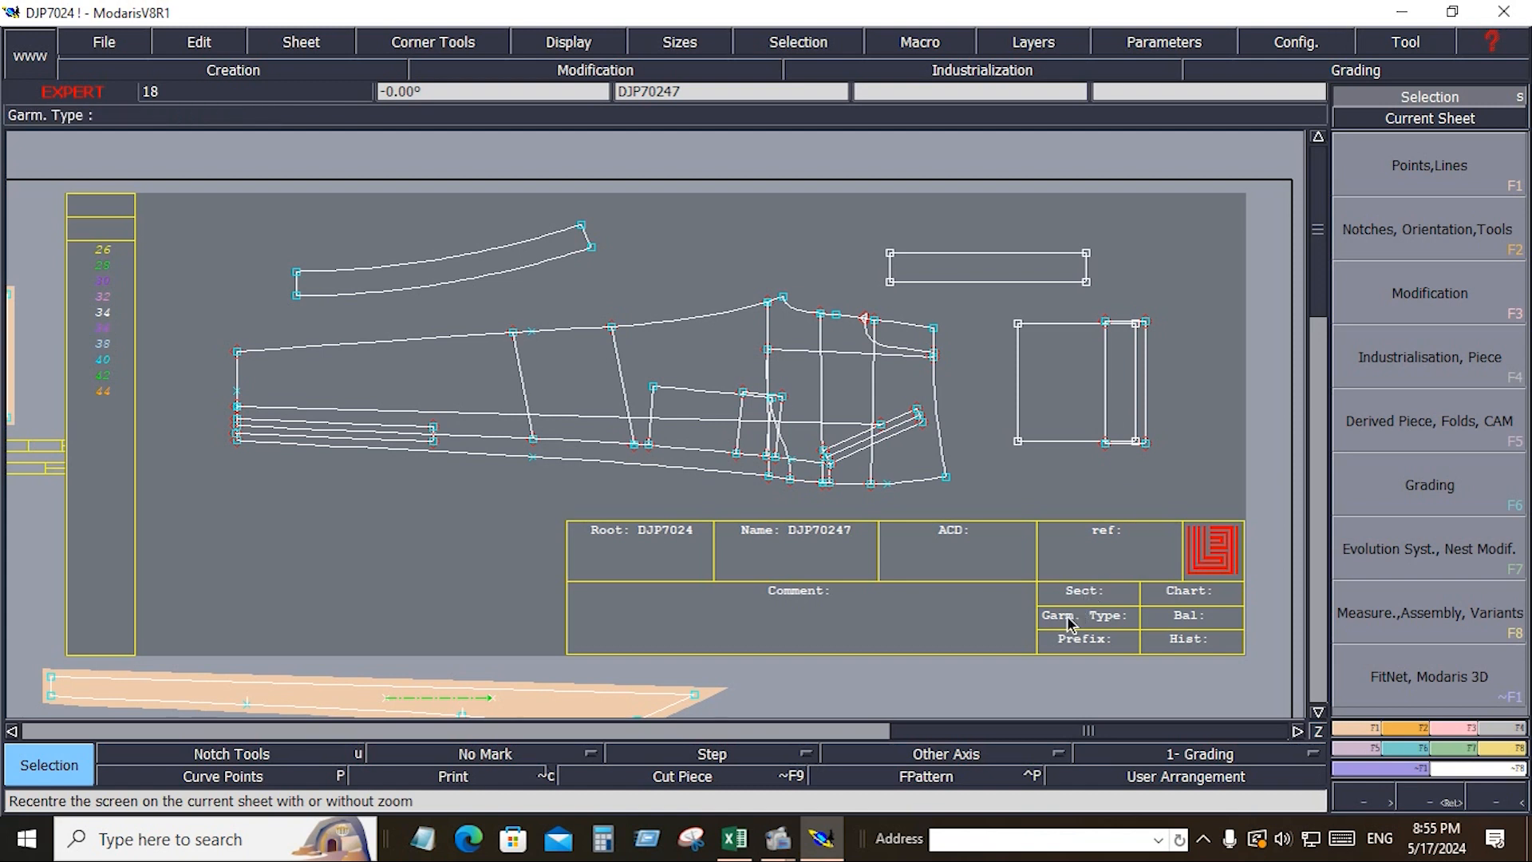
Step: Switch to Excel, shade the cargo pant measurement rows with Gray-25%, Background 2, Darker 10%, and save the workbook
click(734, 838)
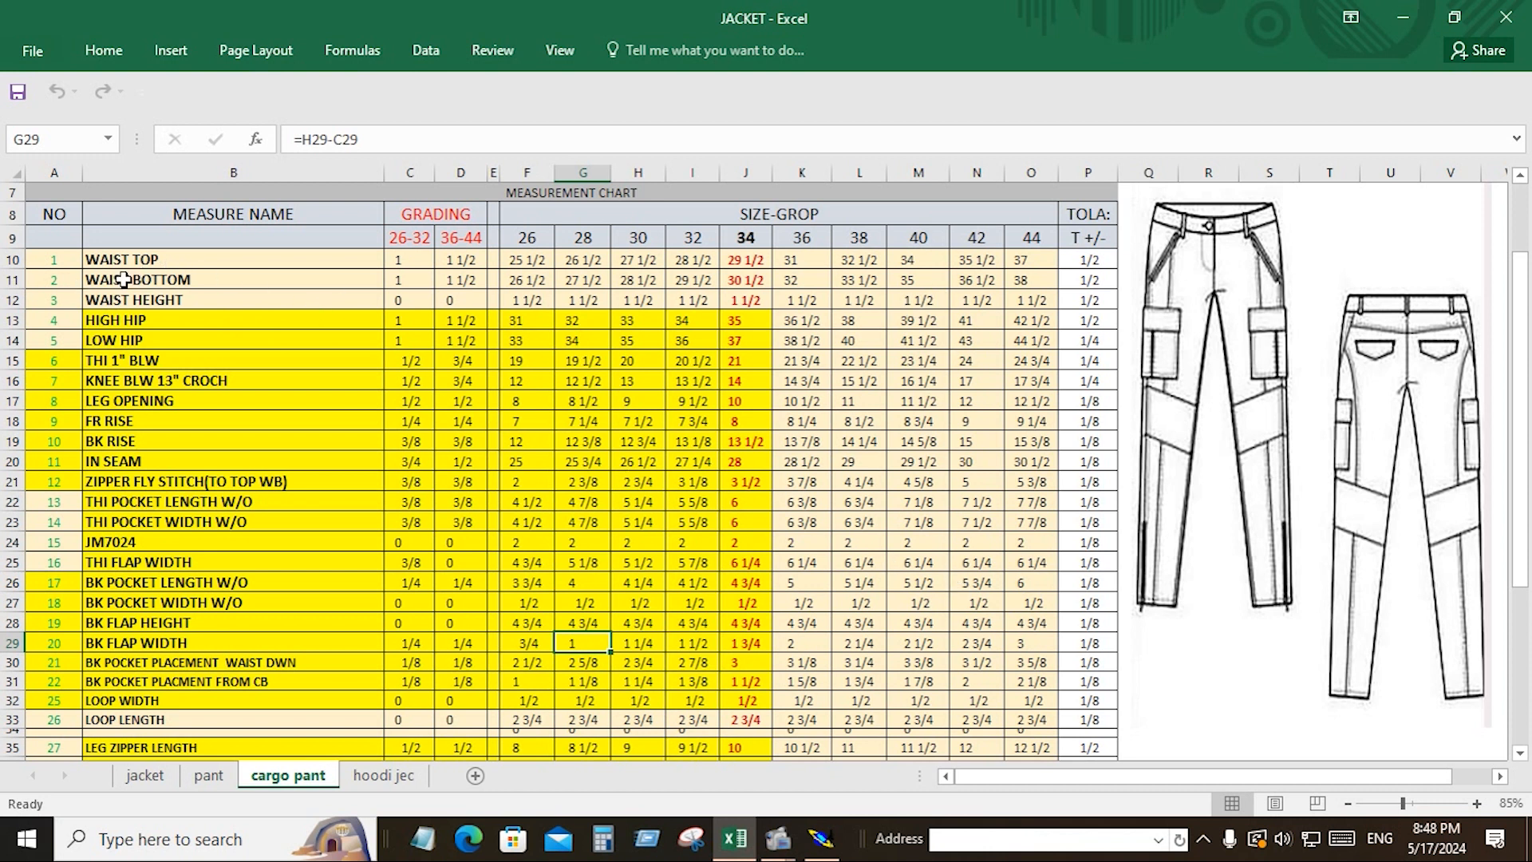
mouse_move(124, 280)
mouse_down()
mouse_move(710, 302)
mouse_move(806, 367)
mouse_move(759, 541)
mouse_move(771, 772)
mouse_move(779, 732)
mouse_up()
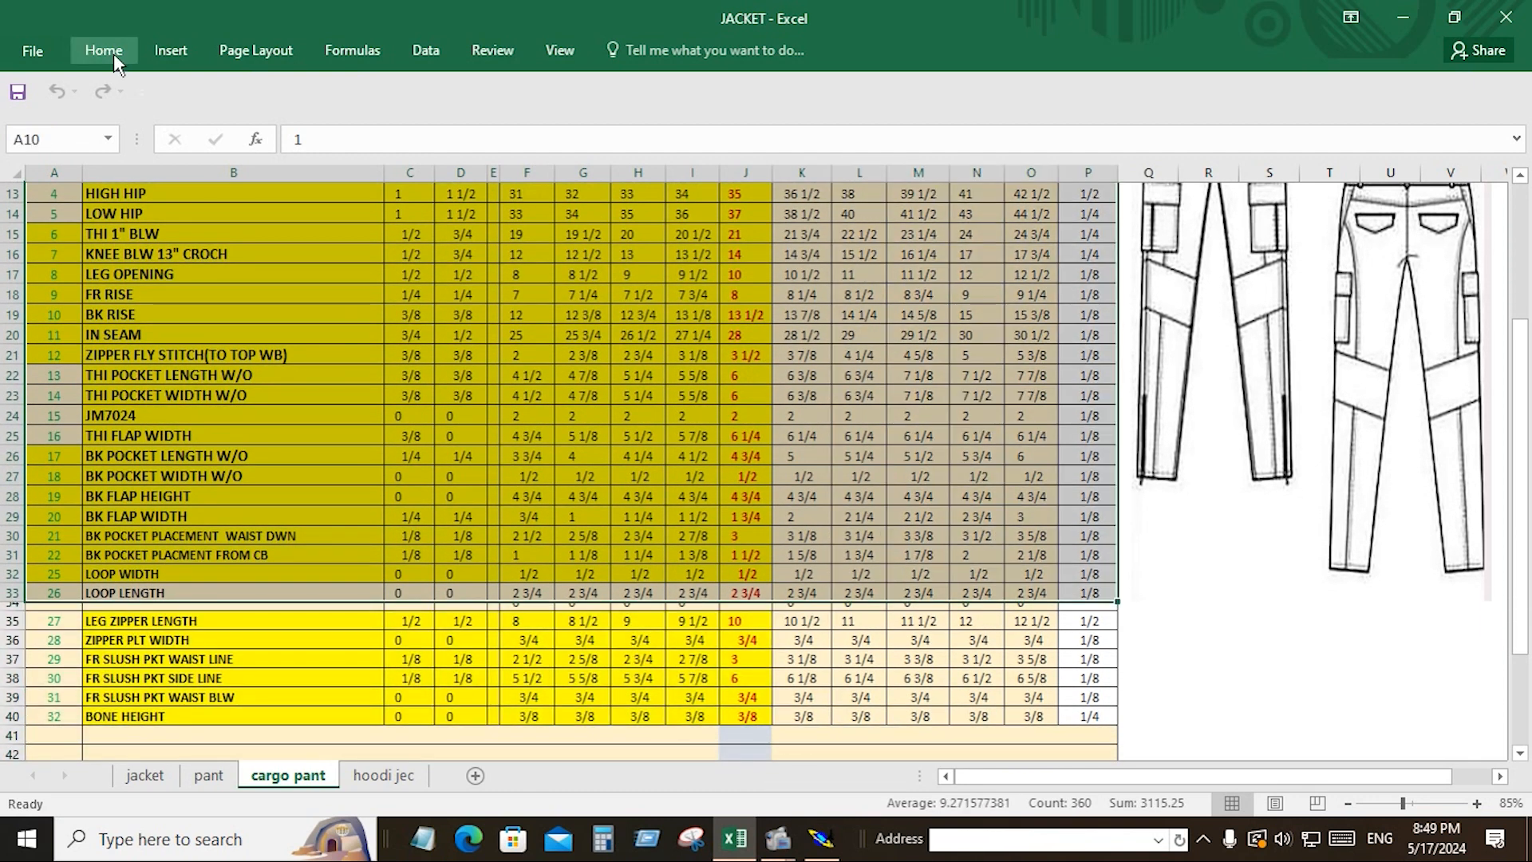
click(113, 59)
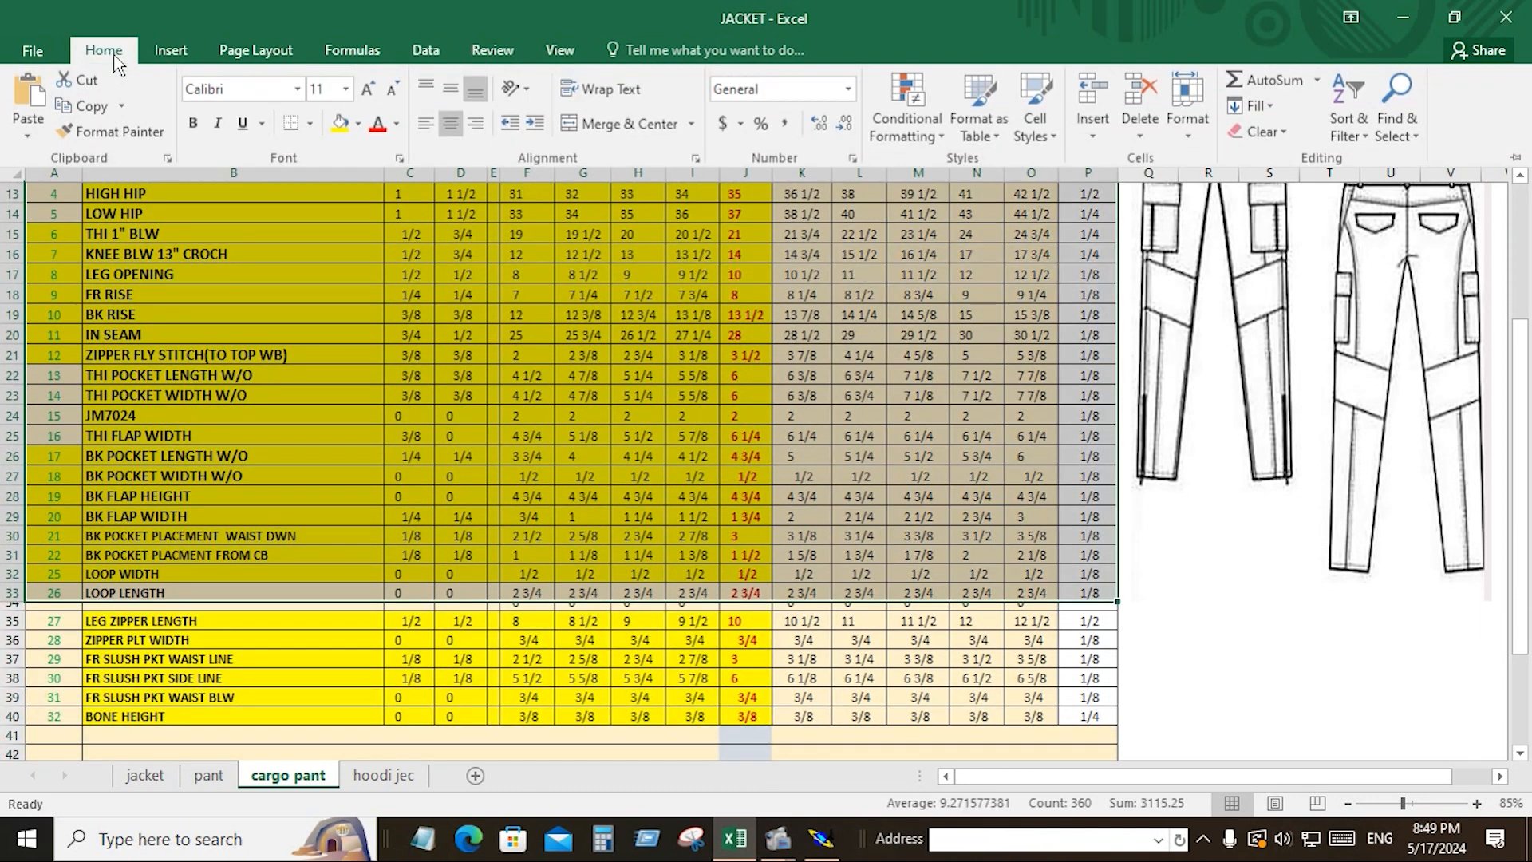
click(356, 128)
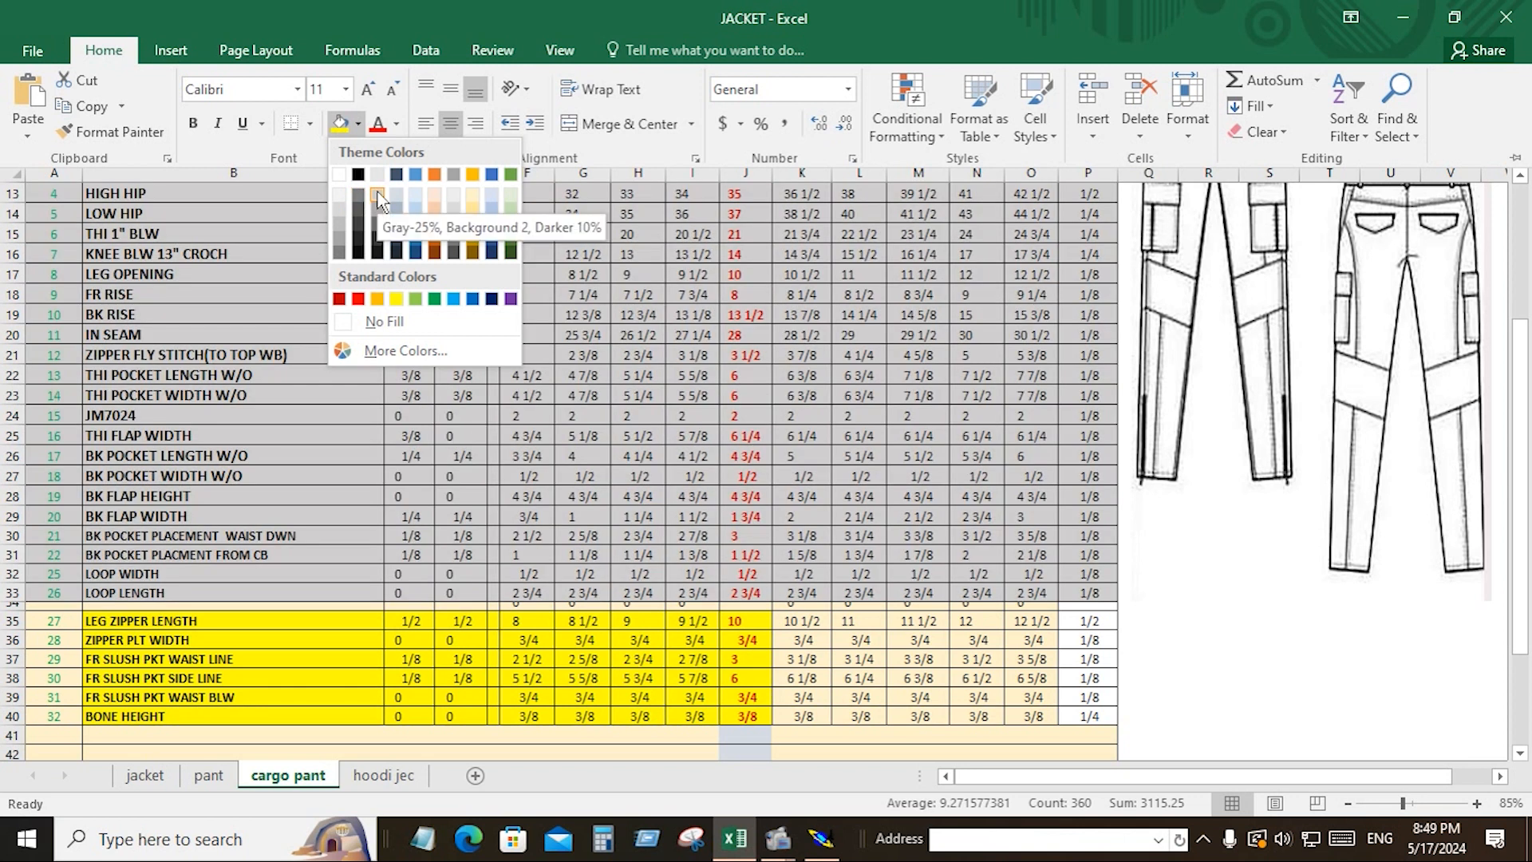
click(379, 200)
scroll(378, 208, up, 4)
key(ctrl+F1)
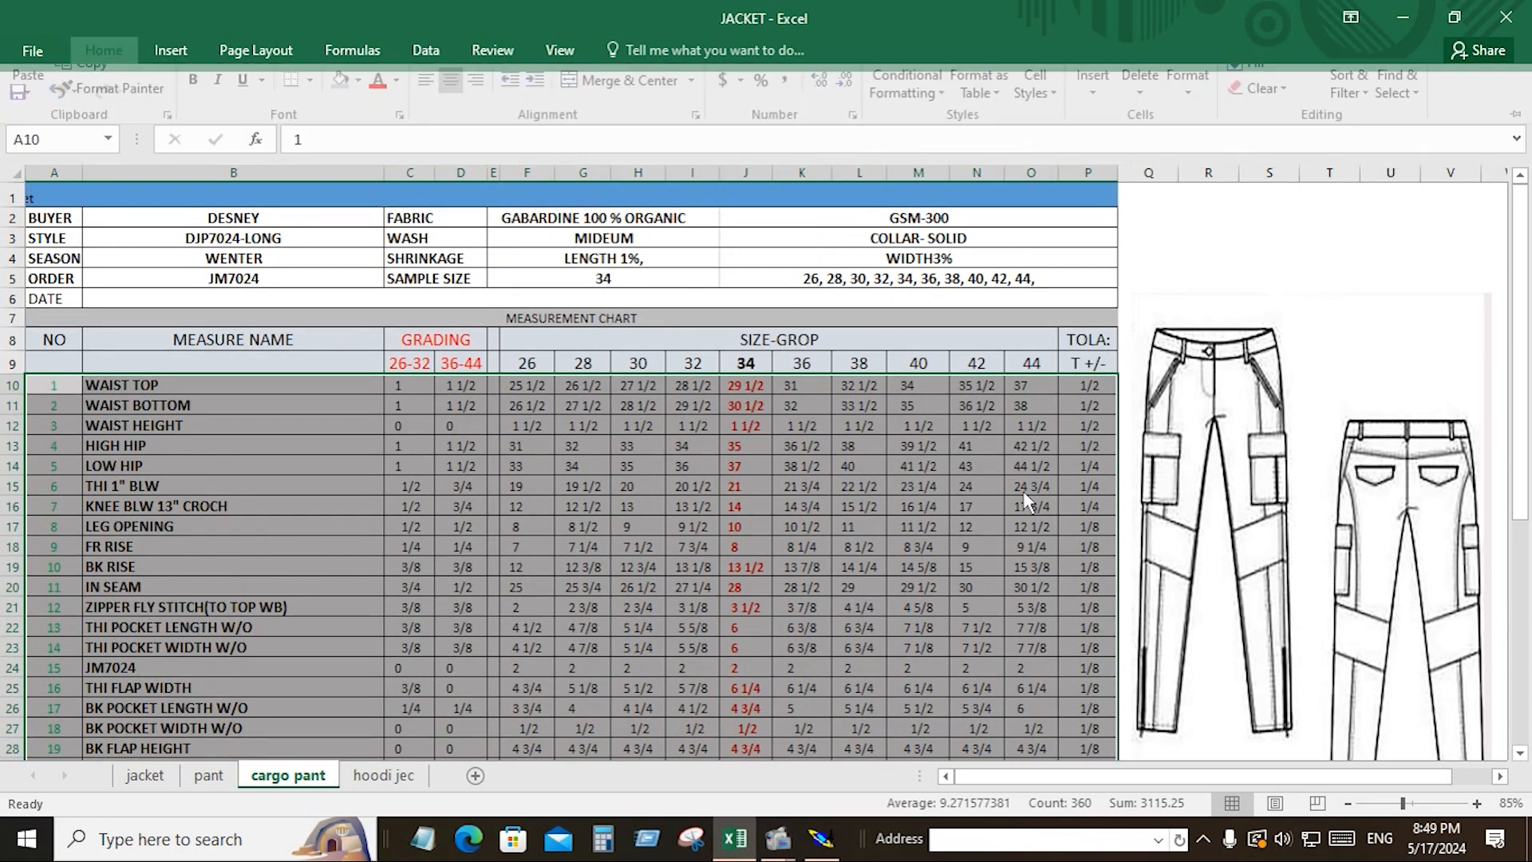
drag(319, 499, 1078, 587)
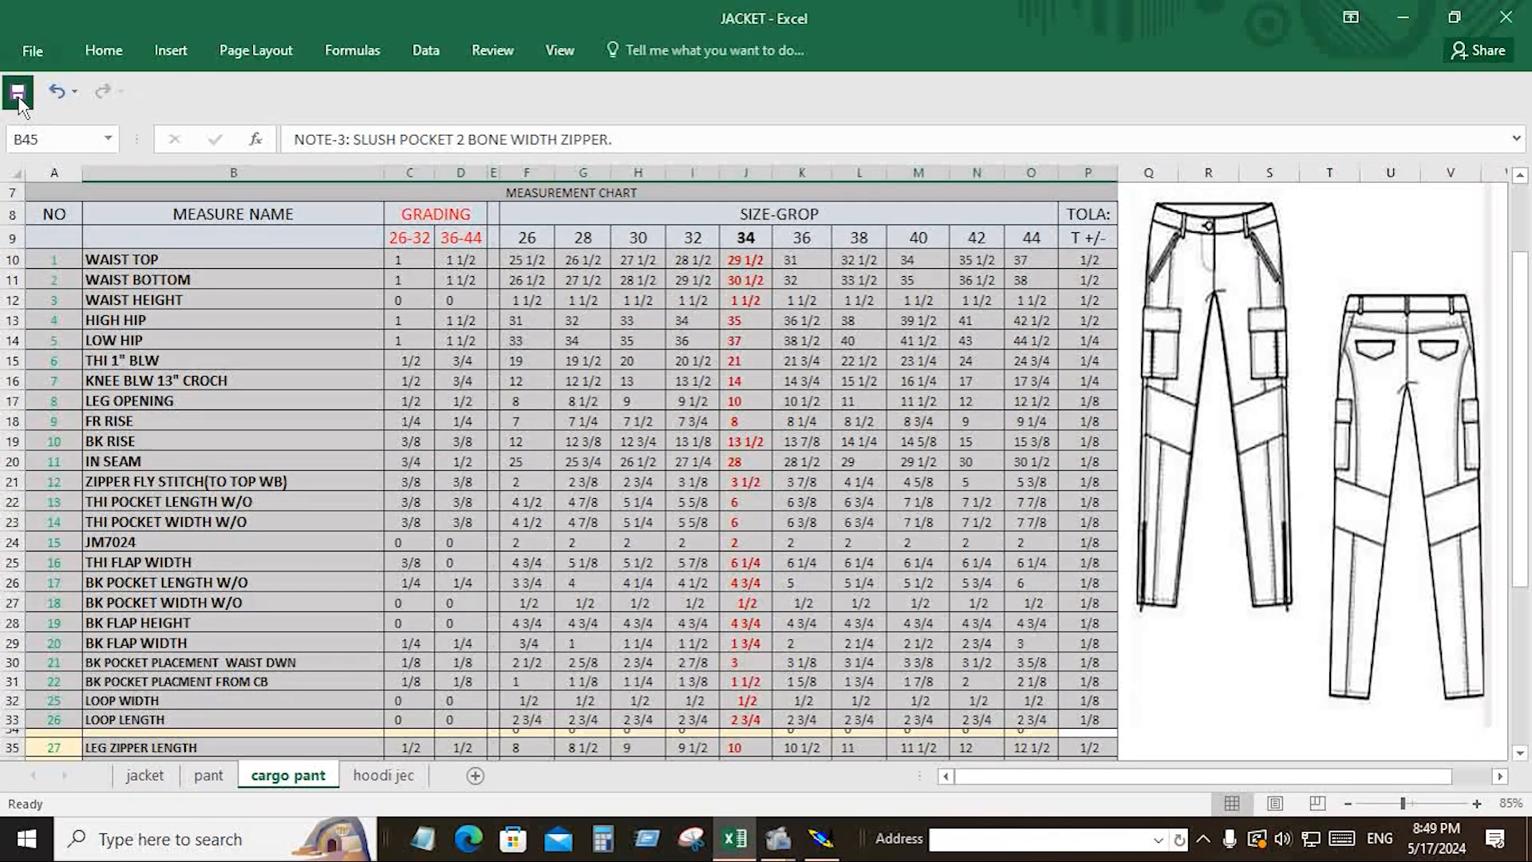
click(18, 93)
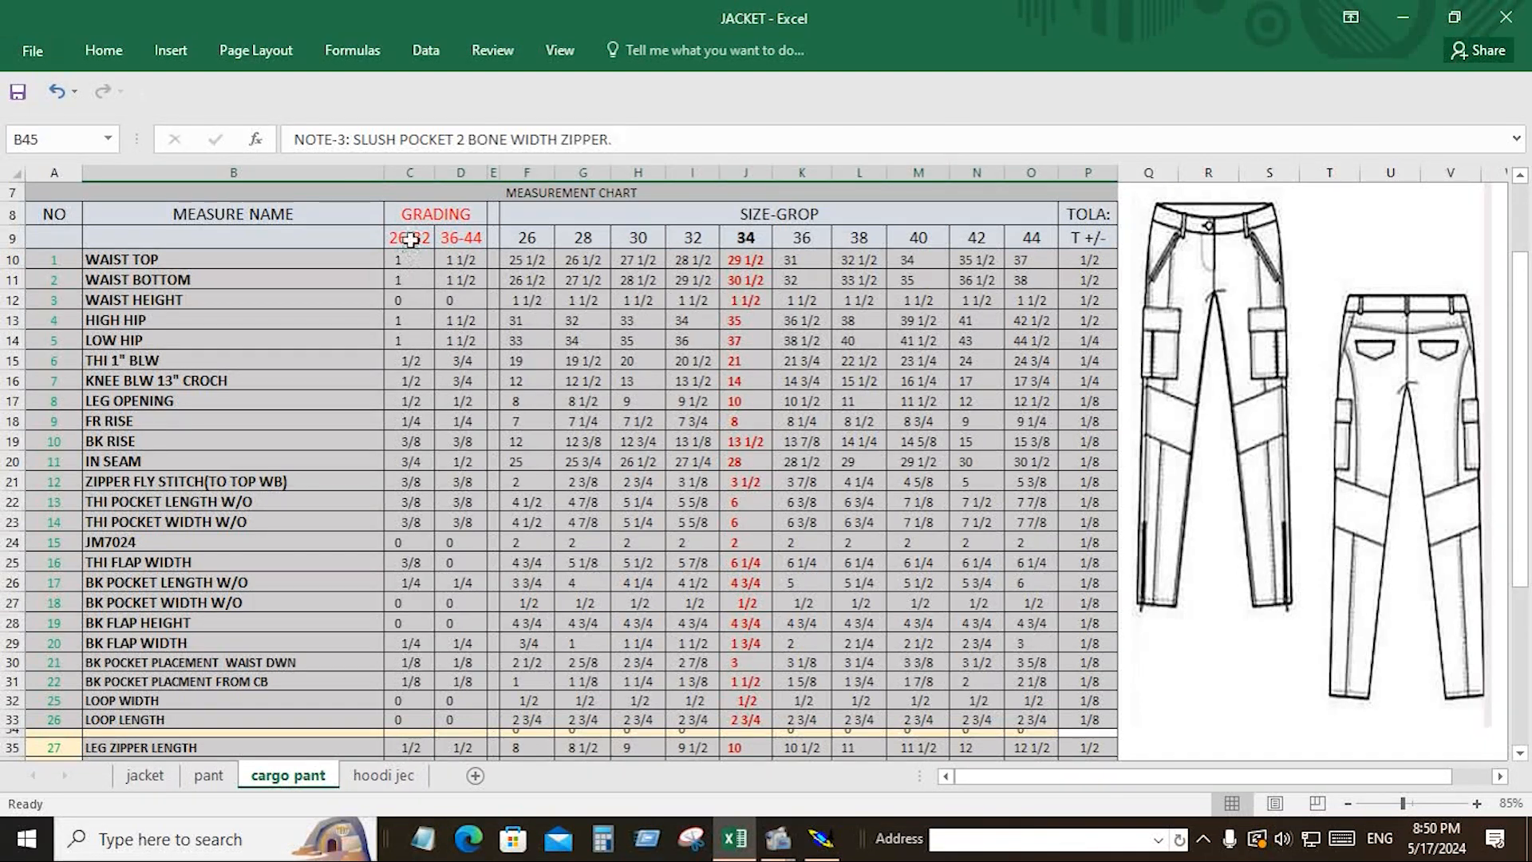
Step: Examine the grading increments for sizes 26-32 and 36-44 in the measurement chart
drag(410, 260, 417, 711)
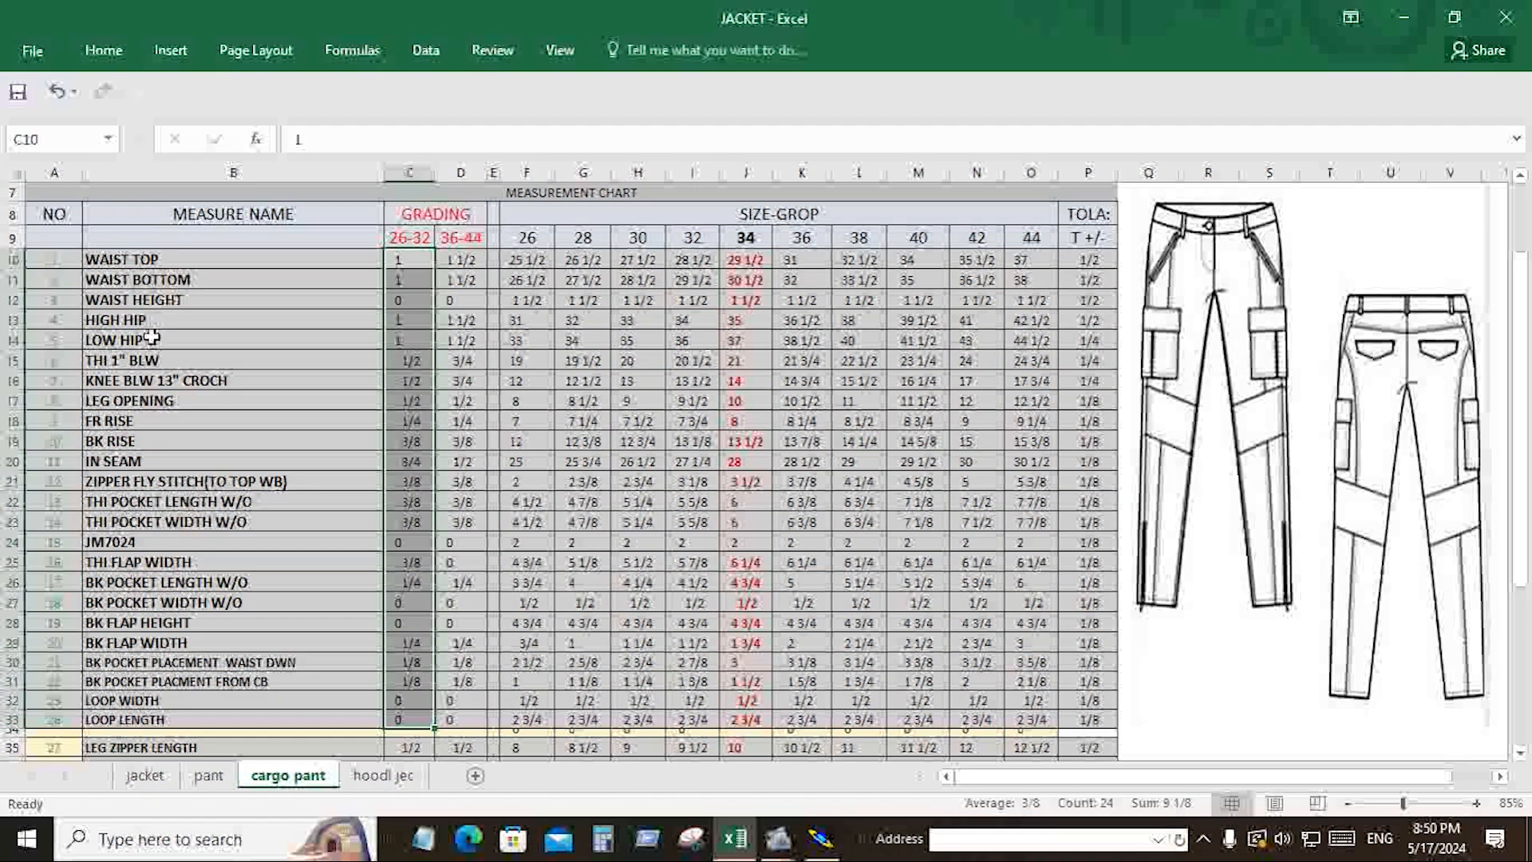
click(402, 300)
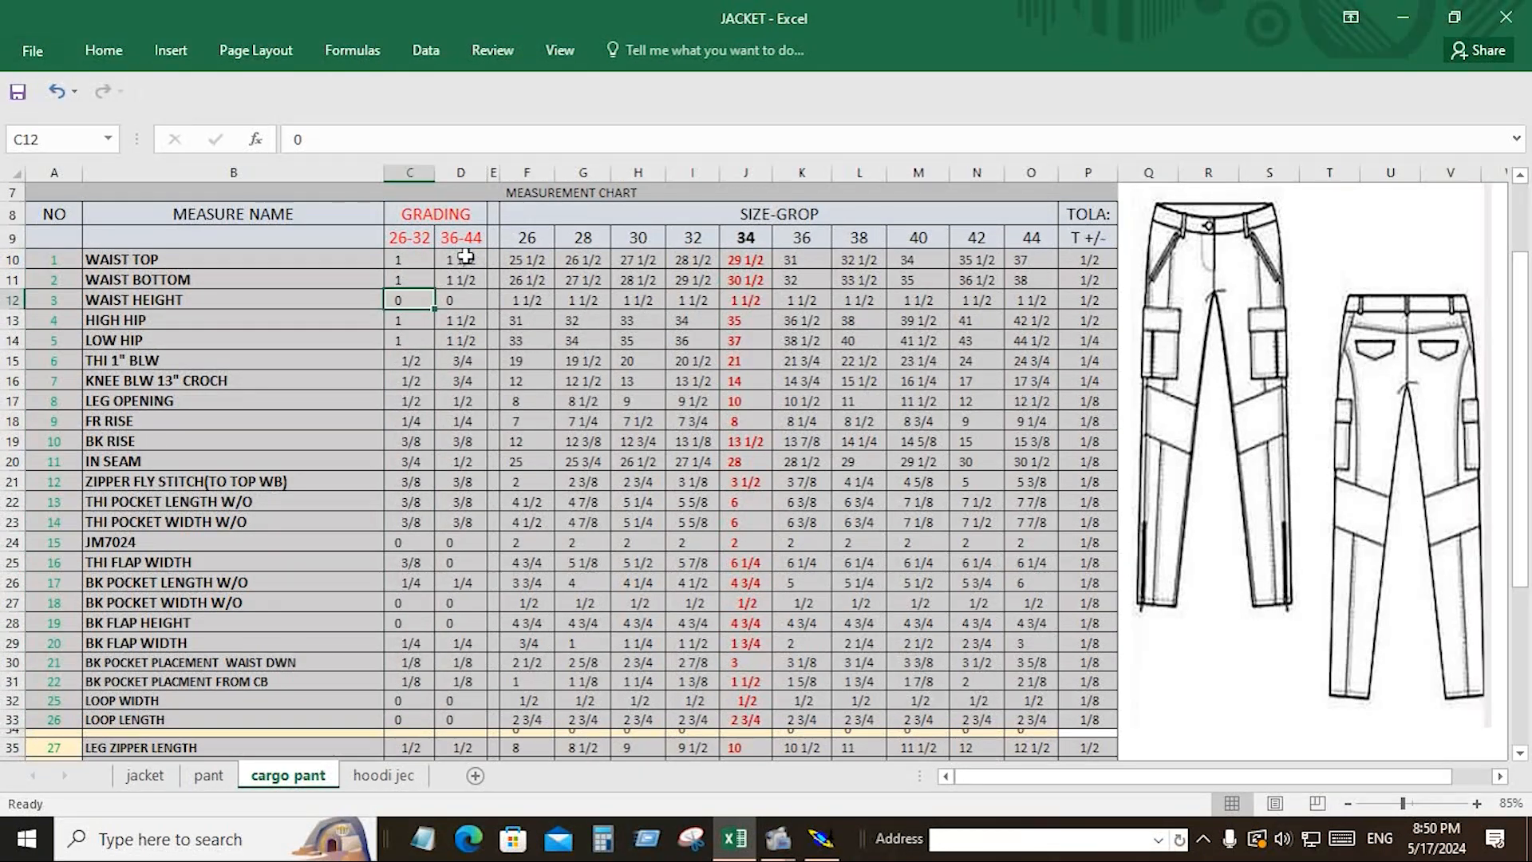
drag(466, 256, 473, 689)
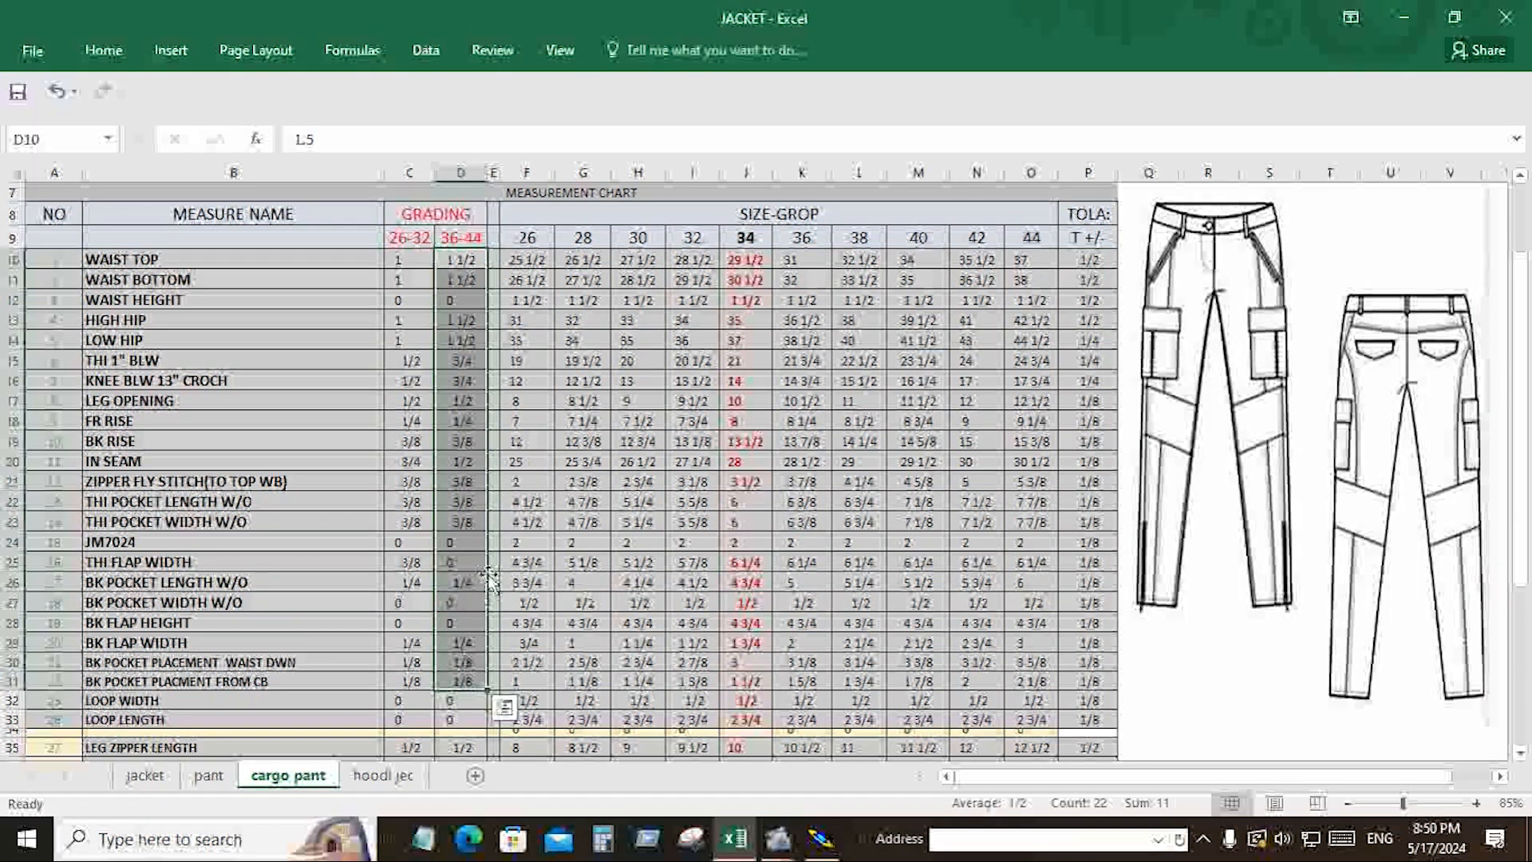
click(463, 261)
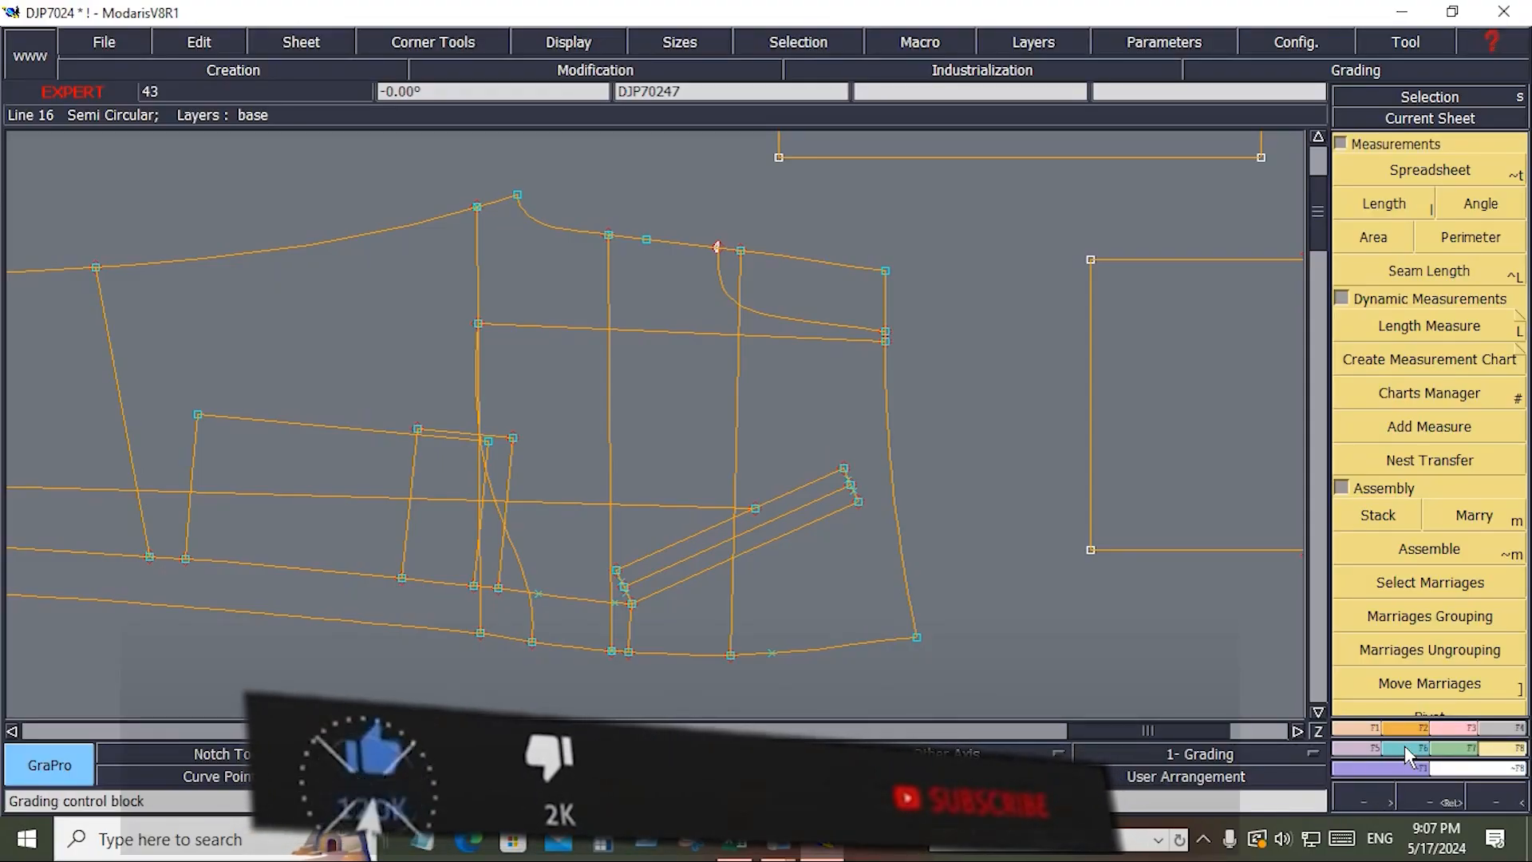
Step: Switch to Modaris and show the grading control table for the waist corner point beside the front fly curve
click(1404, 746)
click(1429, 172)
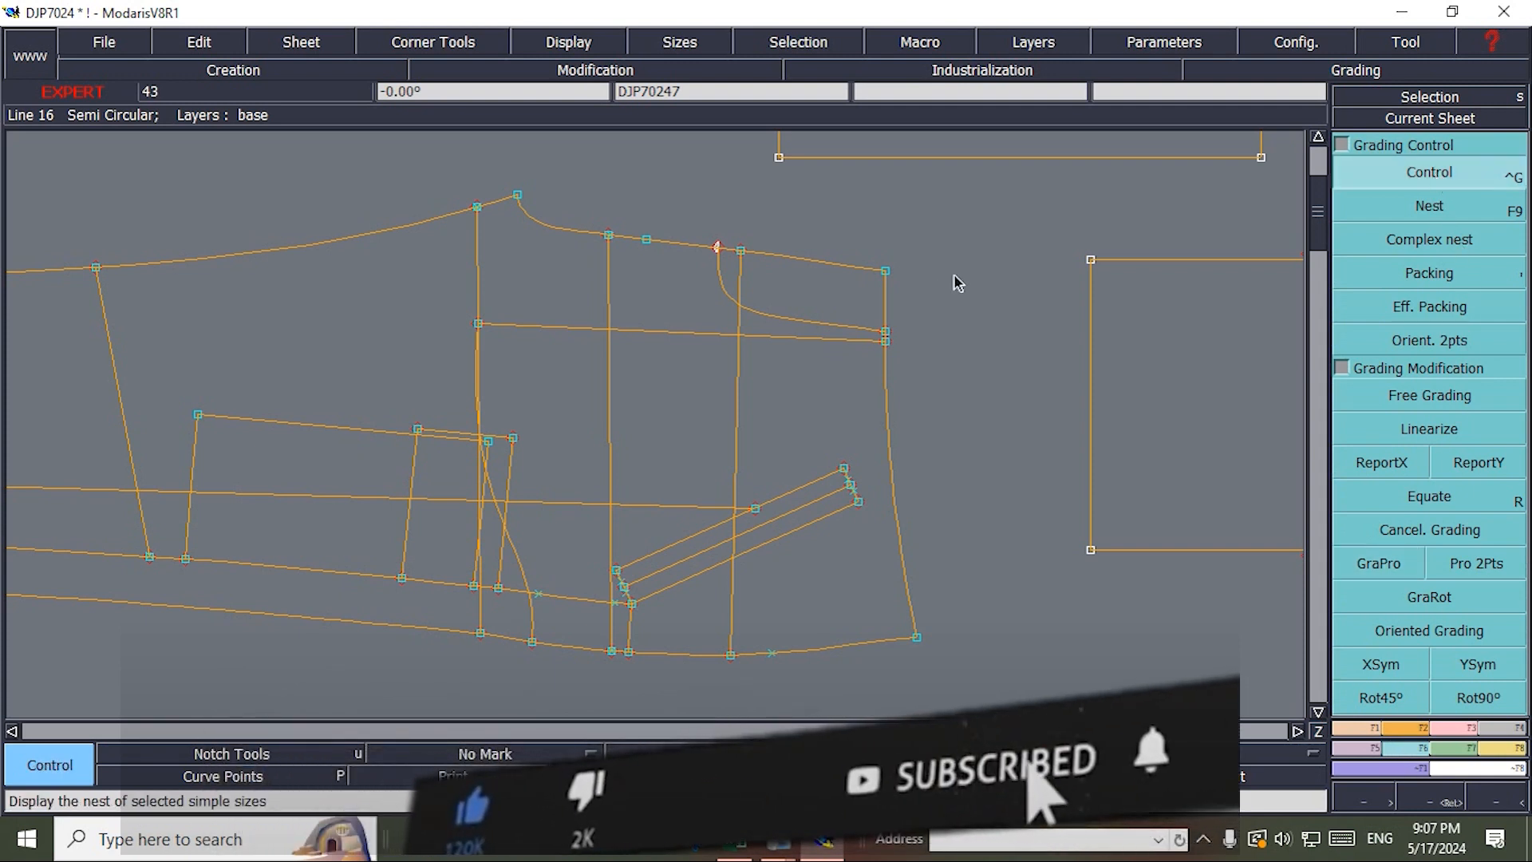
click(886, 273)
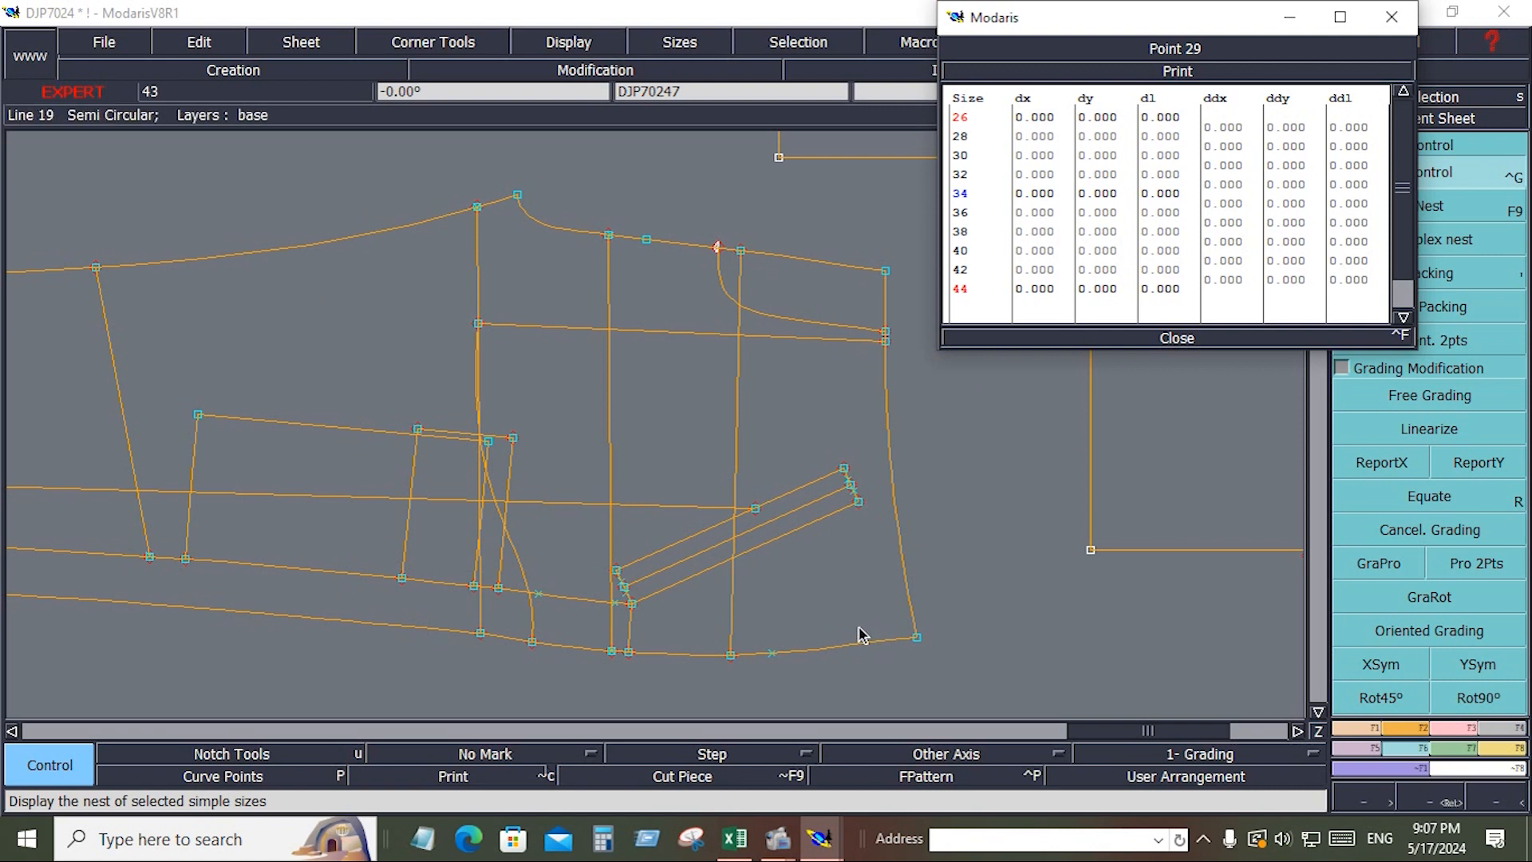
Step: Divide 1.5 by 8 in the Calculator and copy the result
click(606, 840)
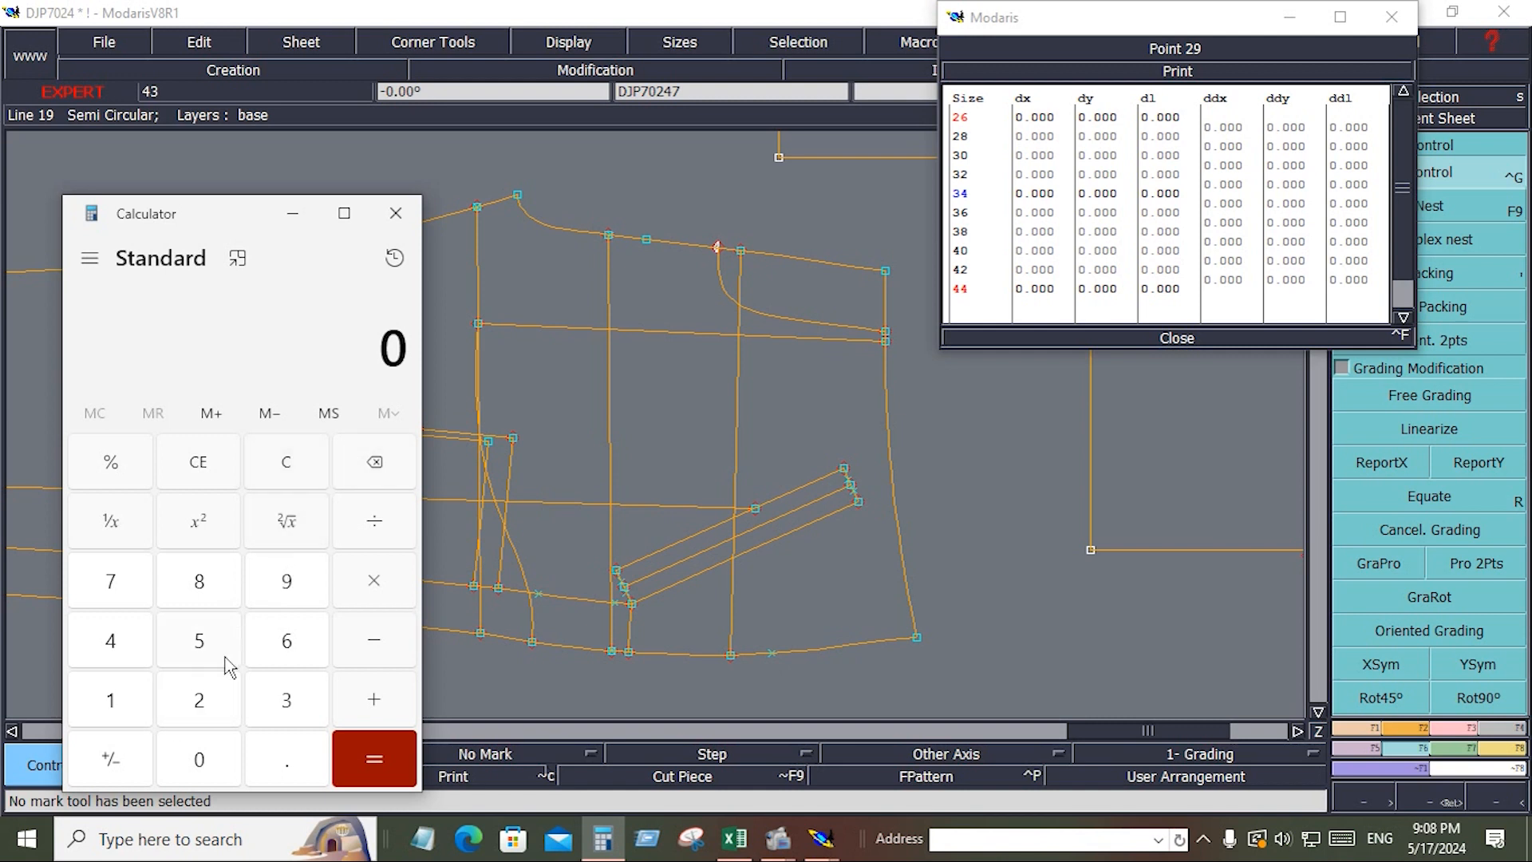
click(116, 711)
click(287, 766)
click(194, 644)
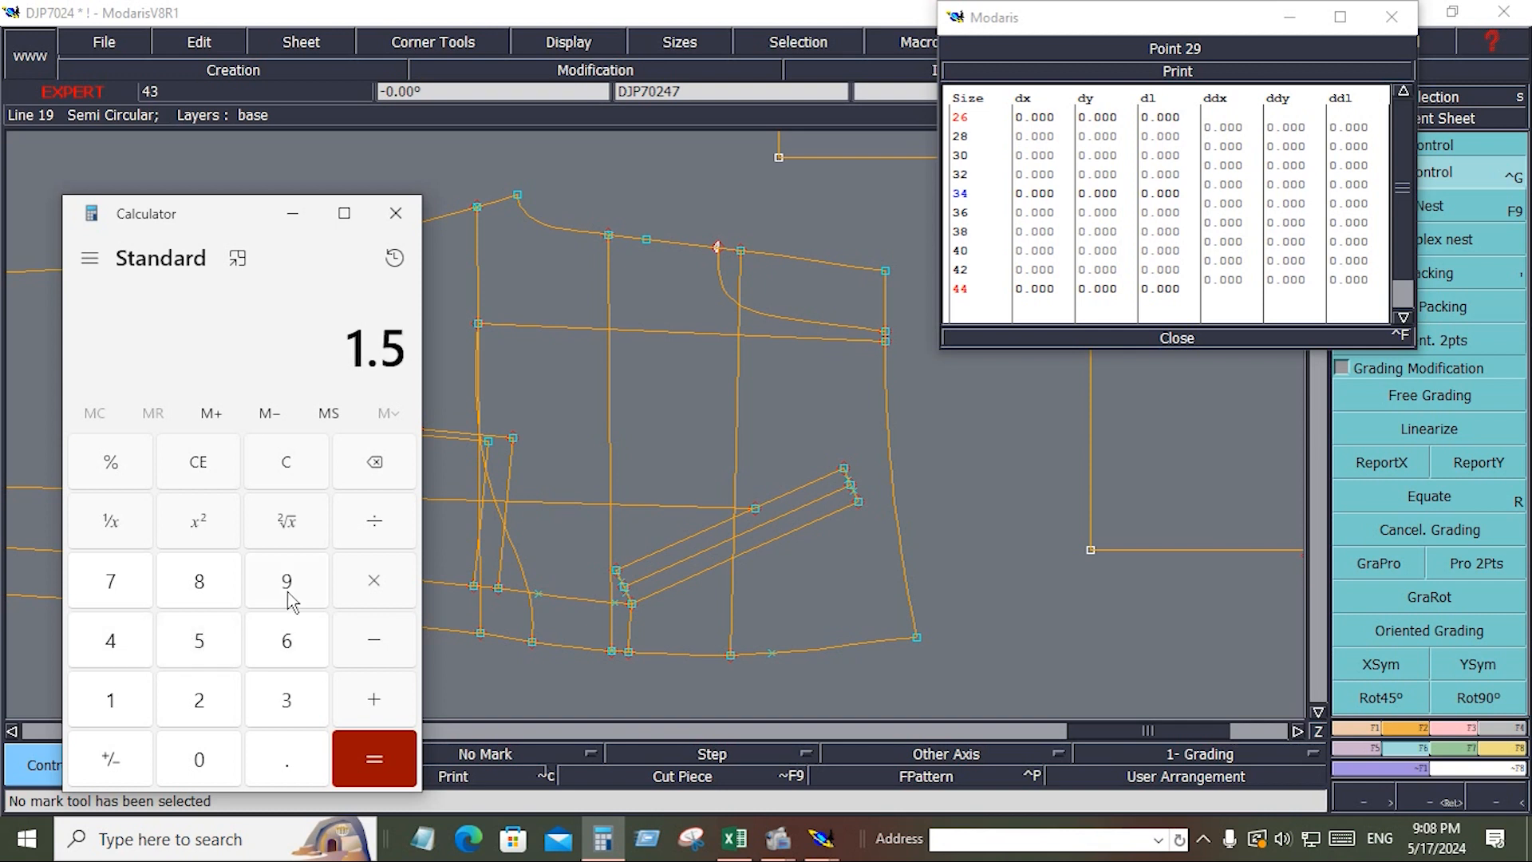
click(374, 523)
click(198, 587)
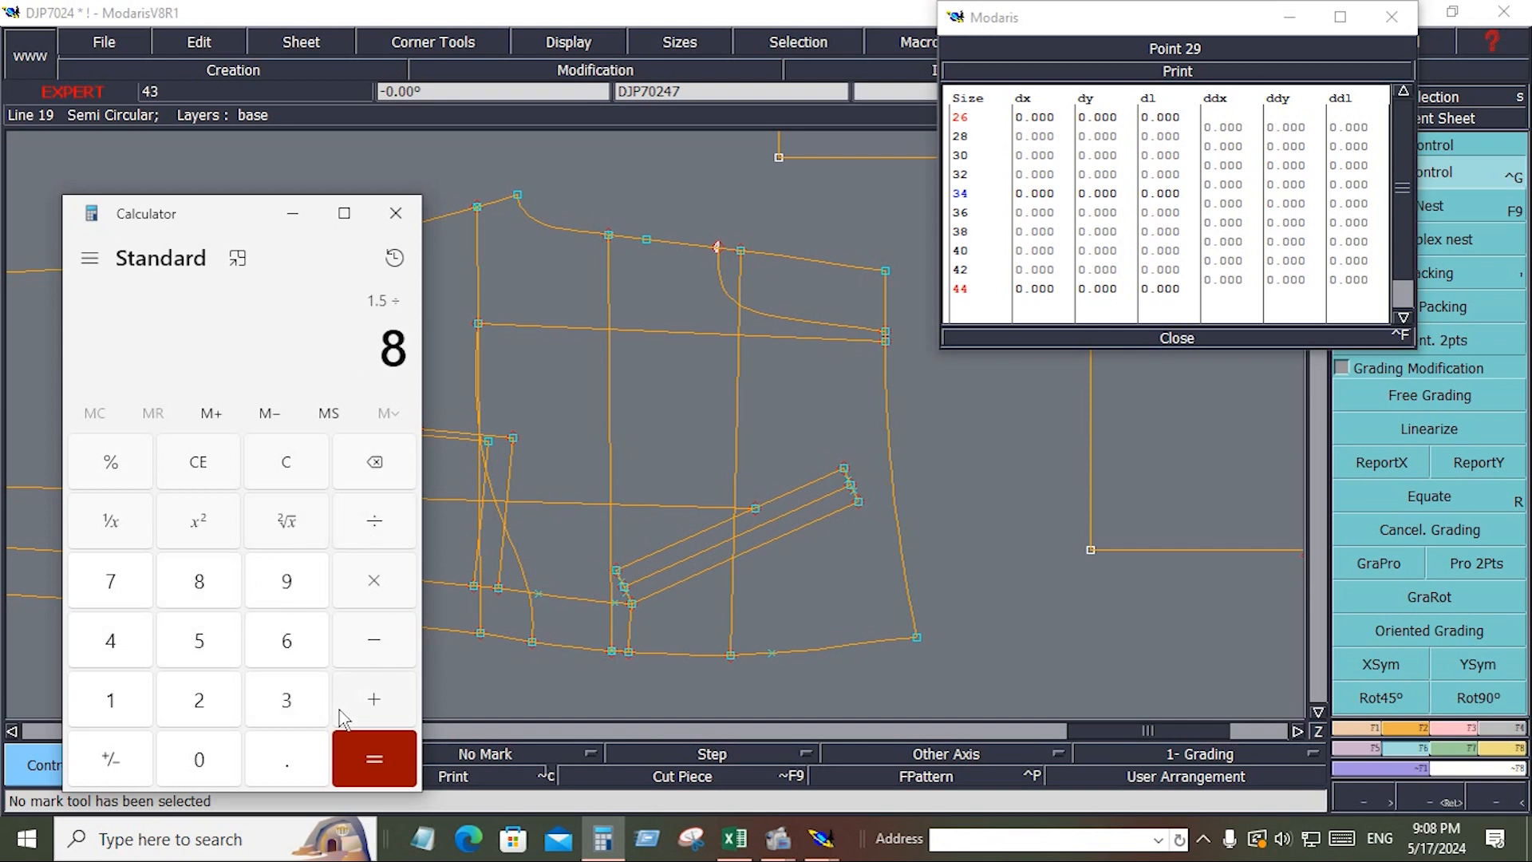
click(360, 744)
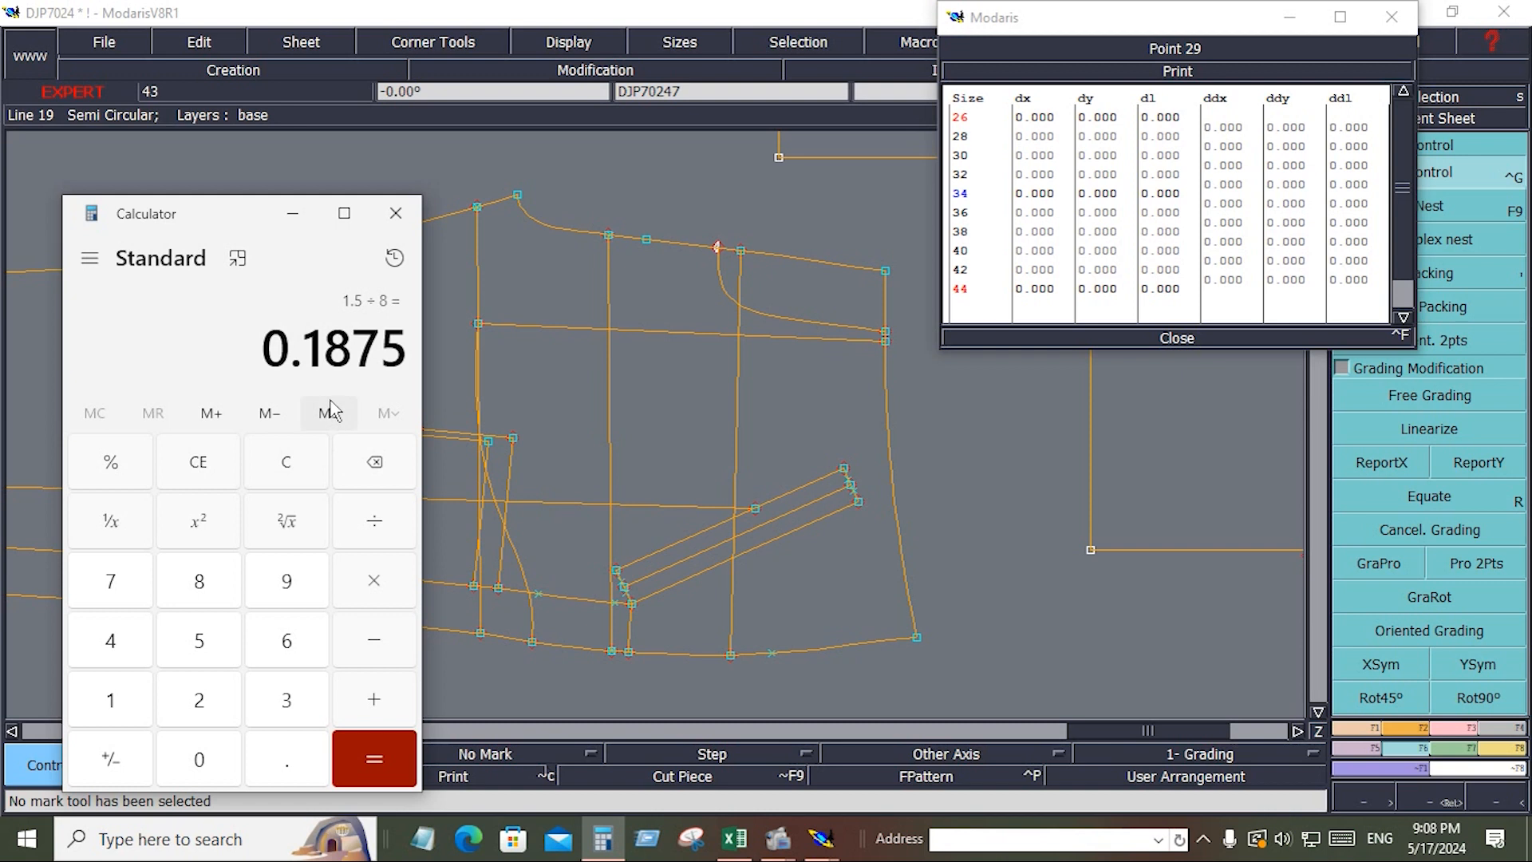
key(ctrl+c)
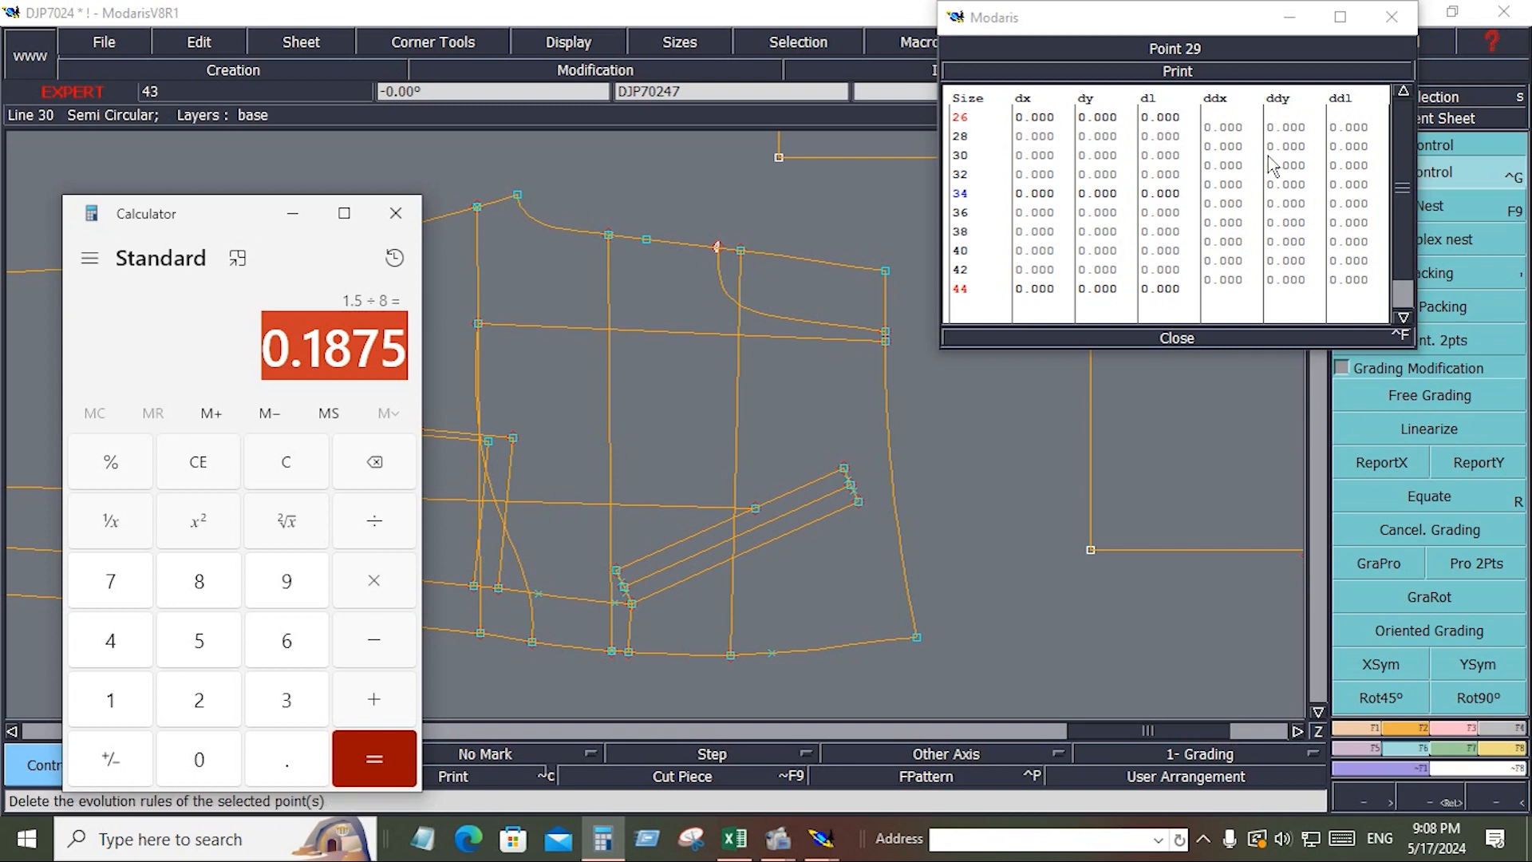
Step: Set the ddy grading increment of the centre-front waist corner point to .125 for all sizes and close the grading table
drag(1273, 168, 1300, 287)
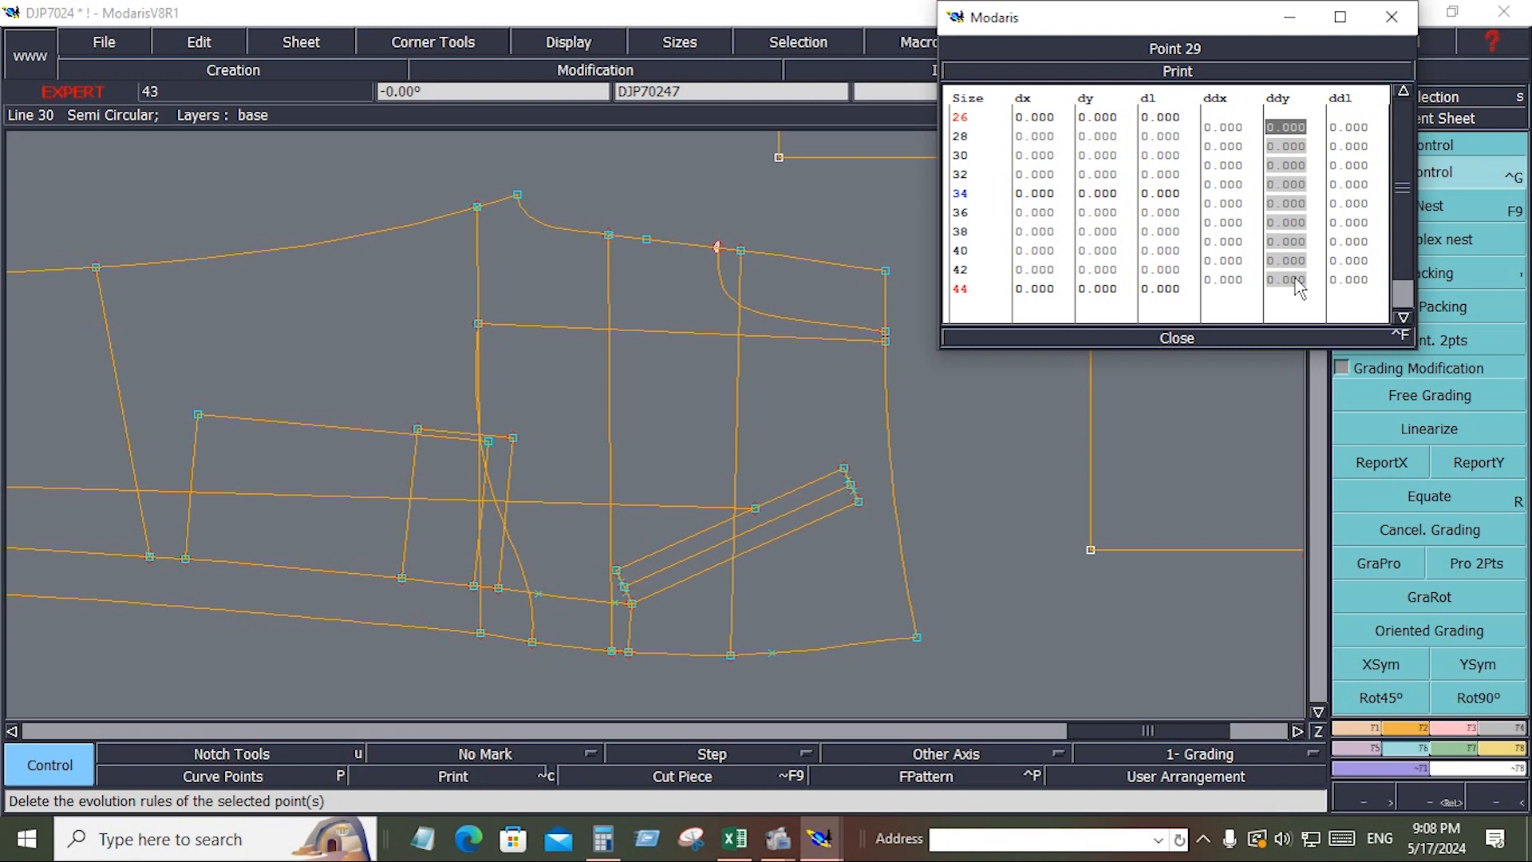
text(.125)
key(Return)
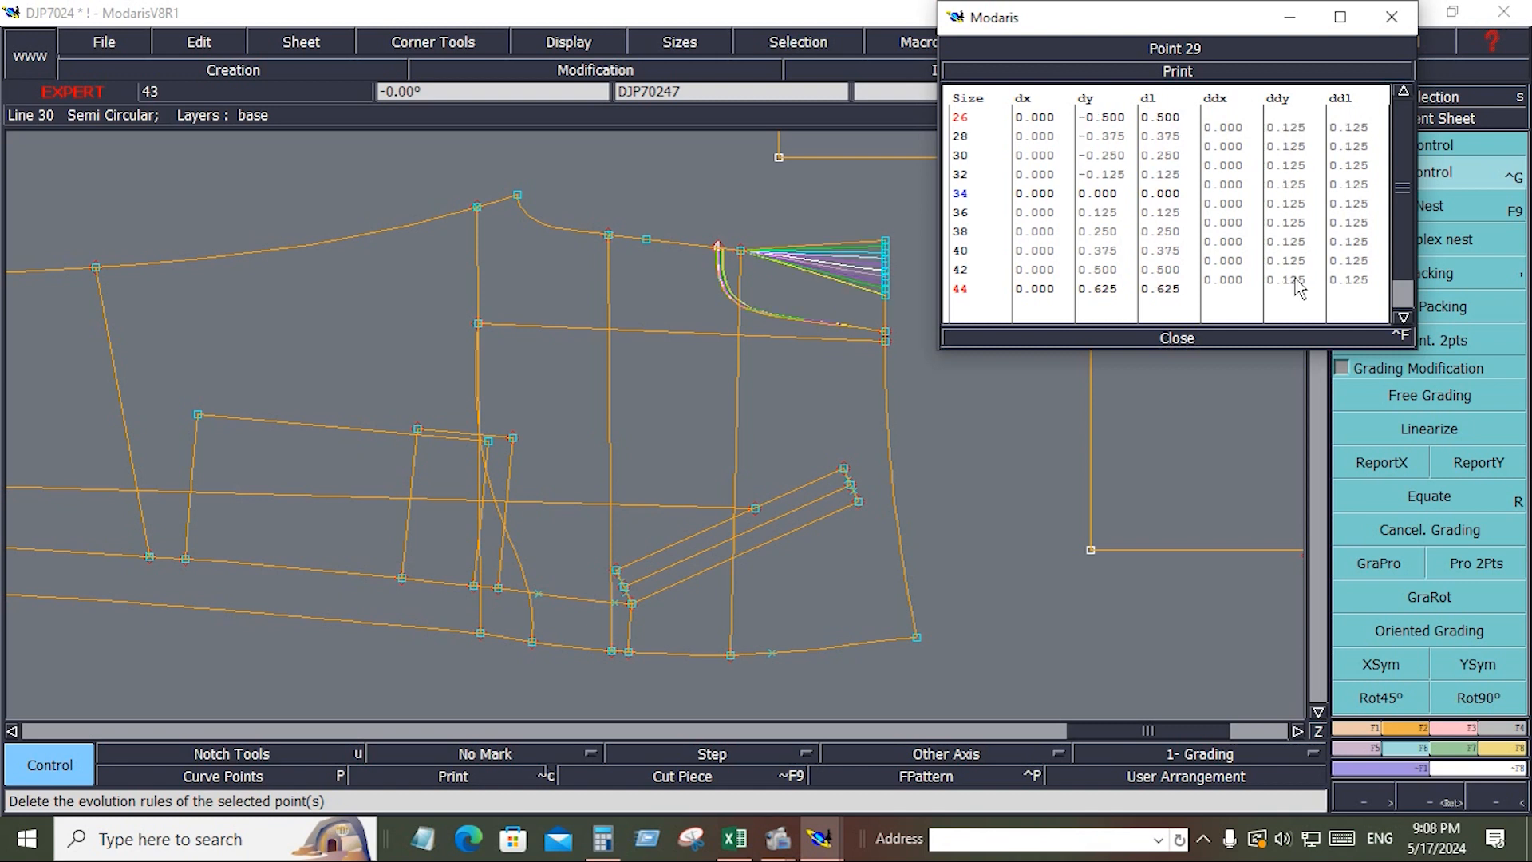
click(1189, 337)
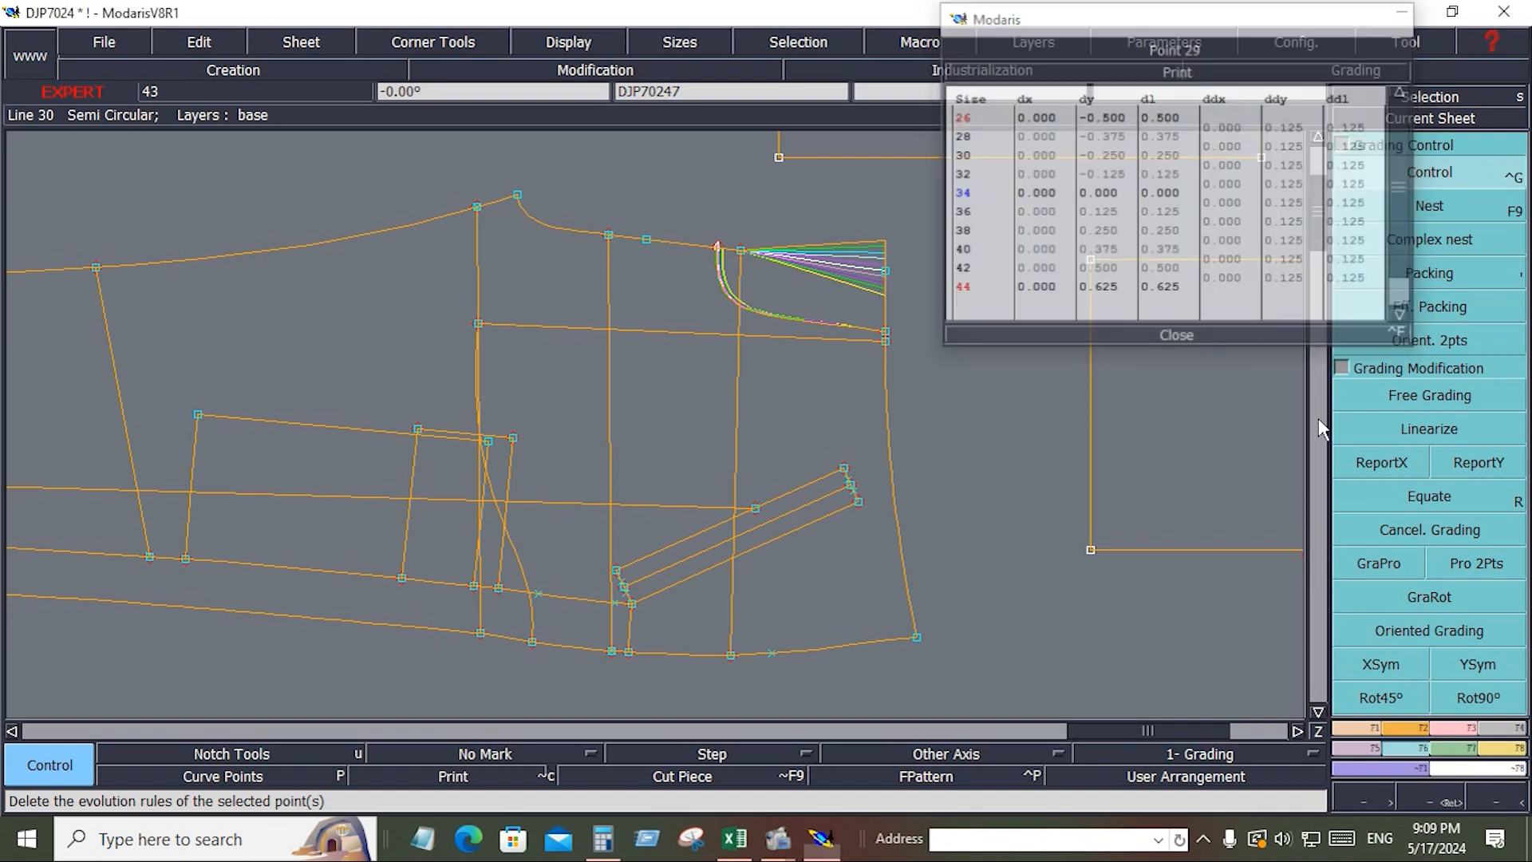
Step: Report the Y grading of the centre-front waist corner to the side-seam waist corner and mirror that rule about the X axis
click(1470, 459)
click(887, 271)
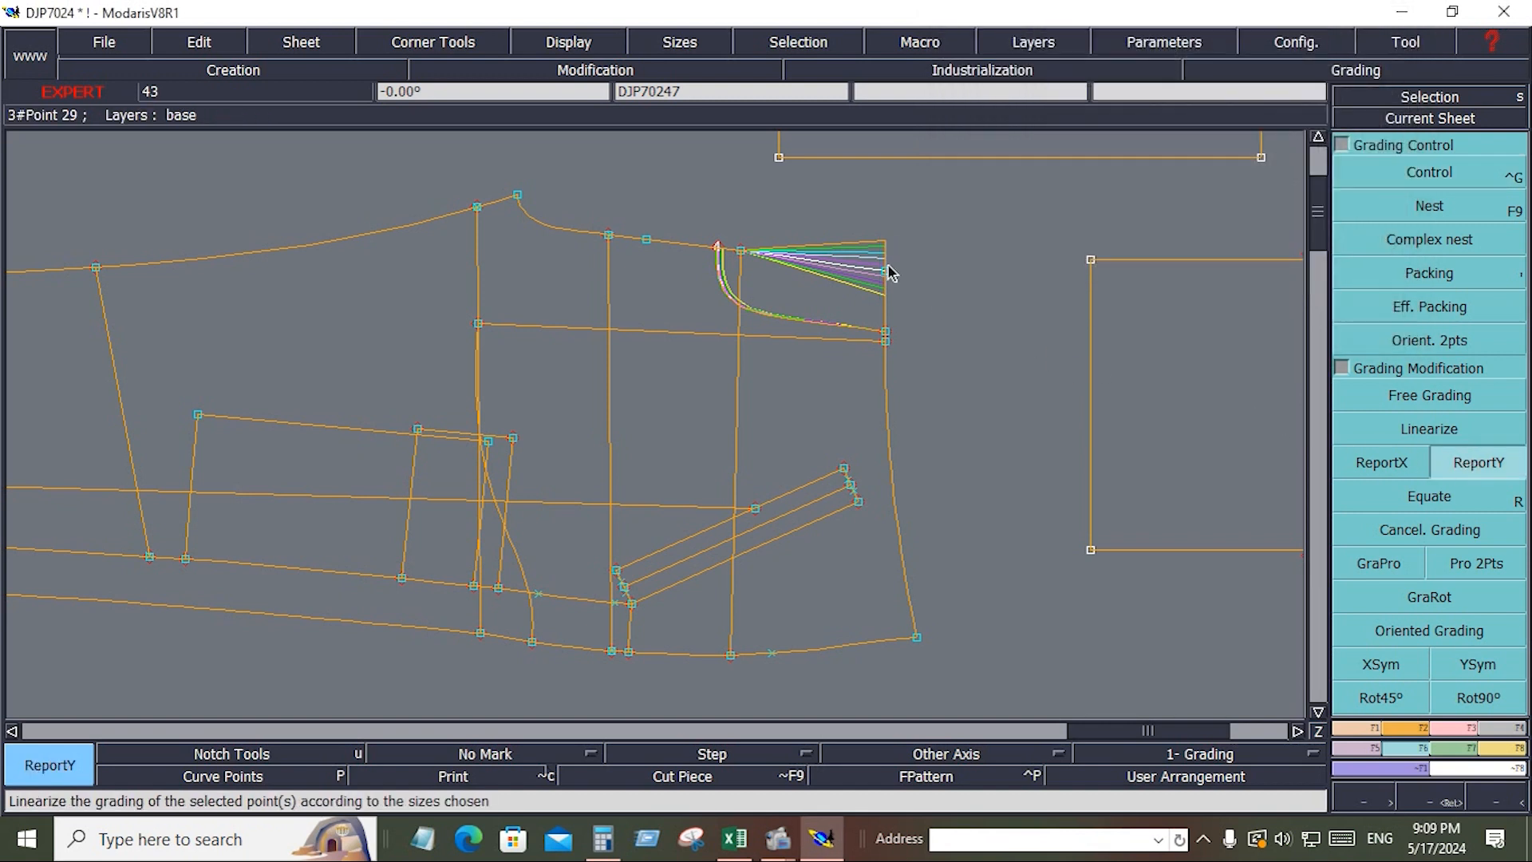
click(916, 638)
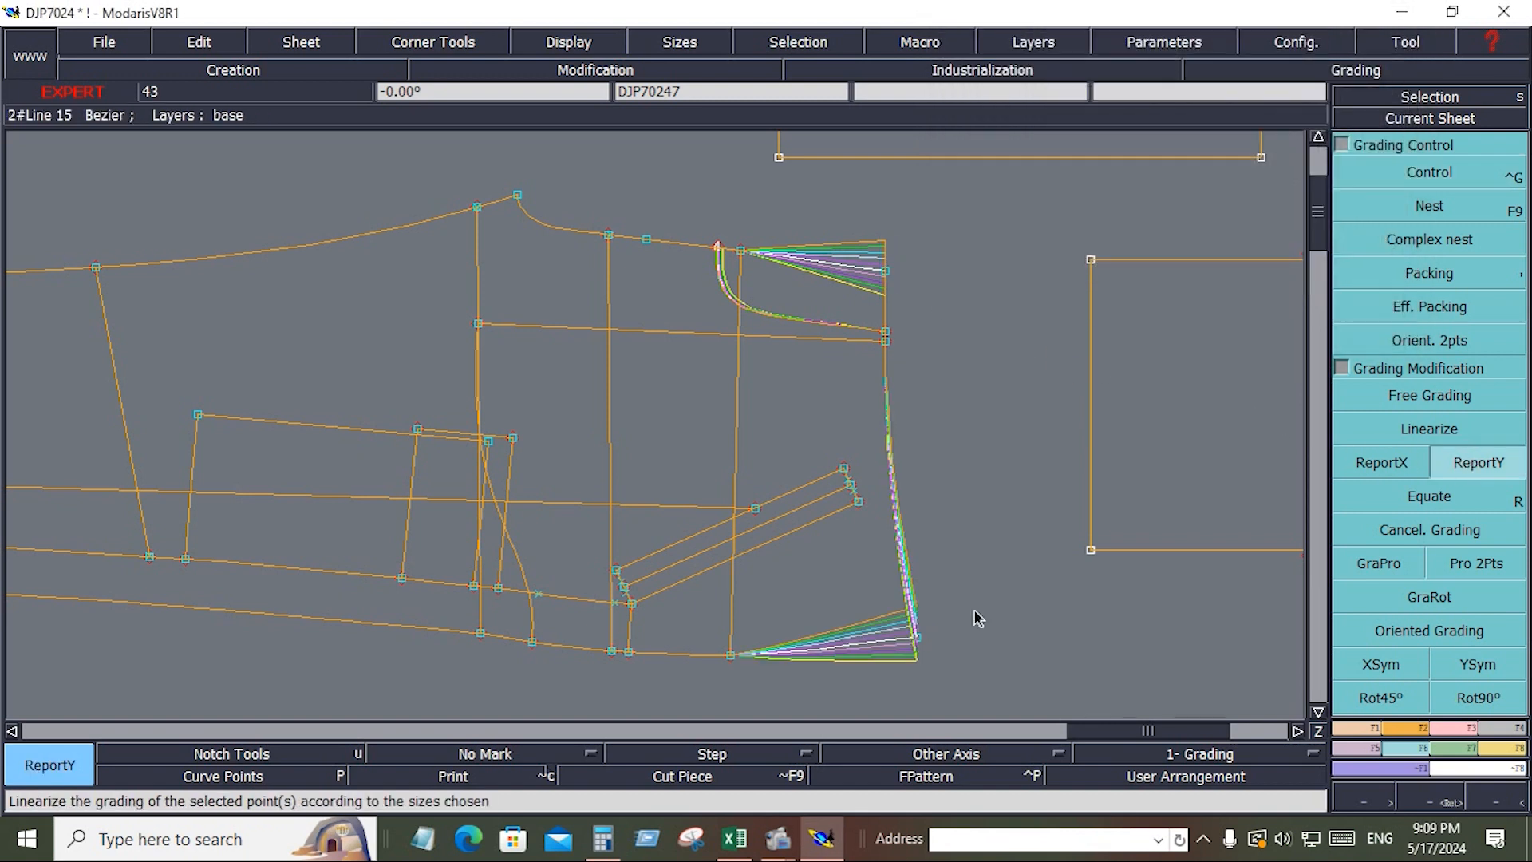
click(1381, 669)
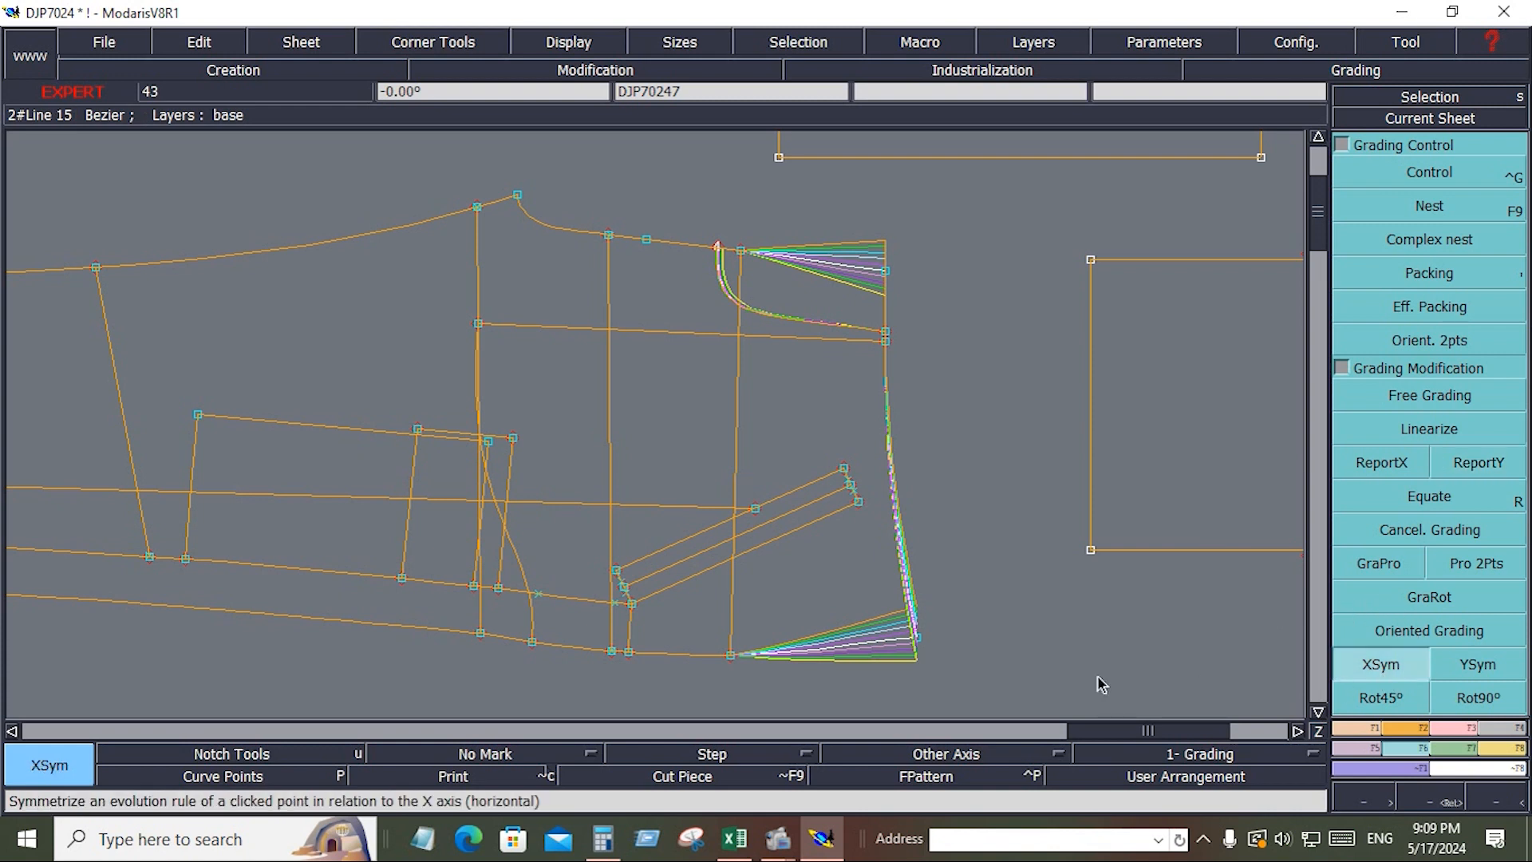
click(922, 647)
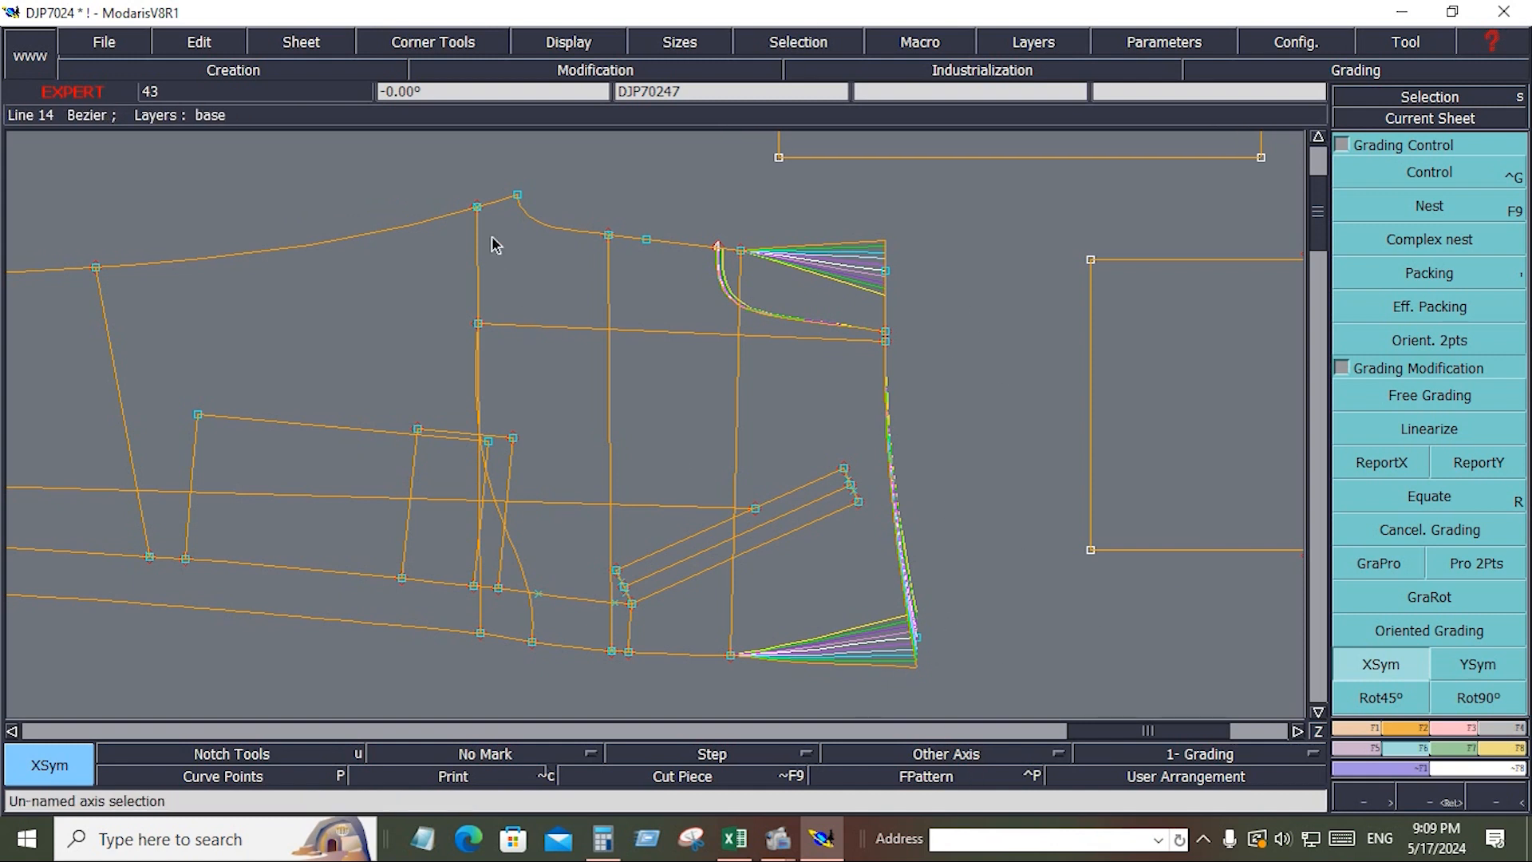
Step: Report the centre-front waist corner's Y grading to the selected points along the front rise, crotch and fly
drag(398, 172, 942, 344)
click(1478, 462)
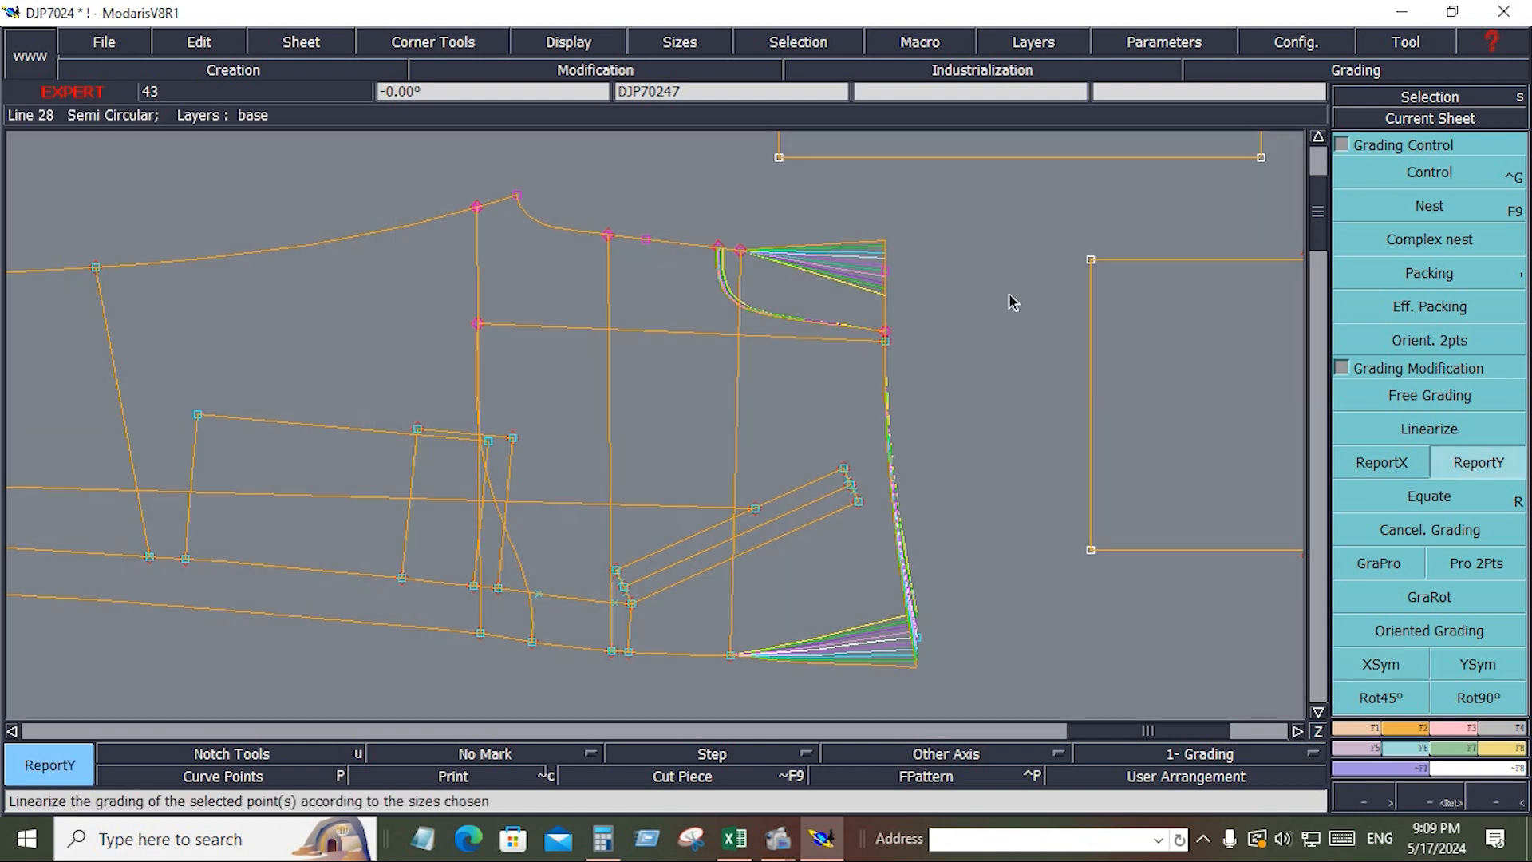
click(884, 276)
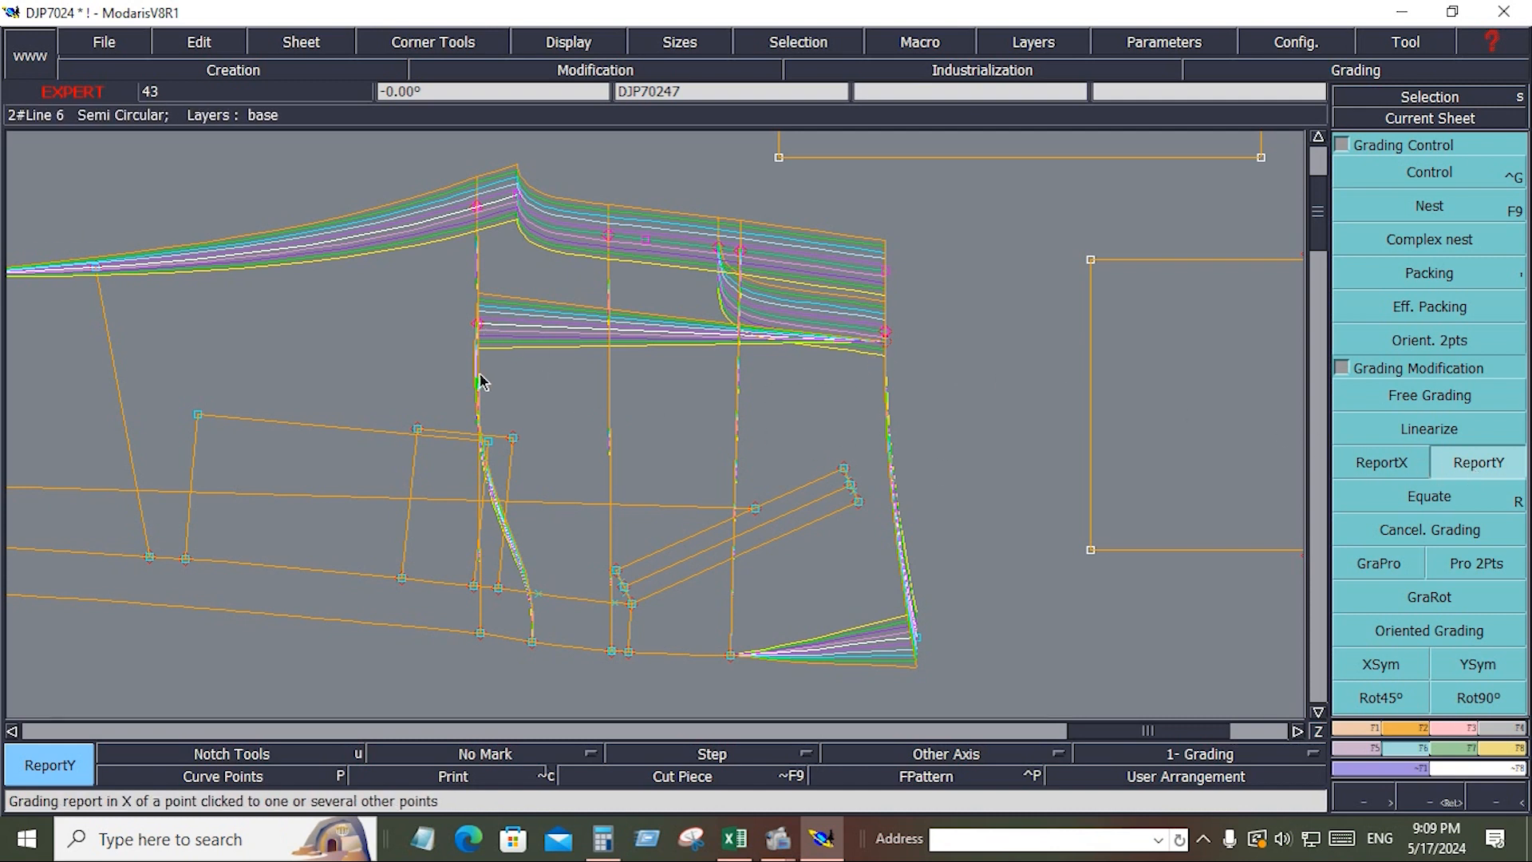
Step: Undo the mistaken Y report and cancel the Y grading at the inner end of the lengthwise line by reporting its ungraded waist-end point
click(478, 326)
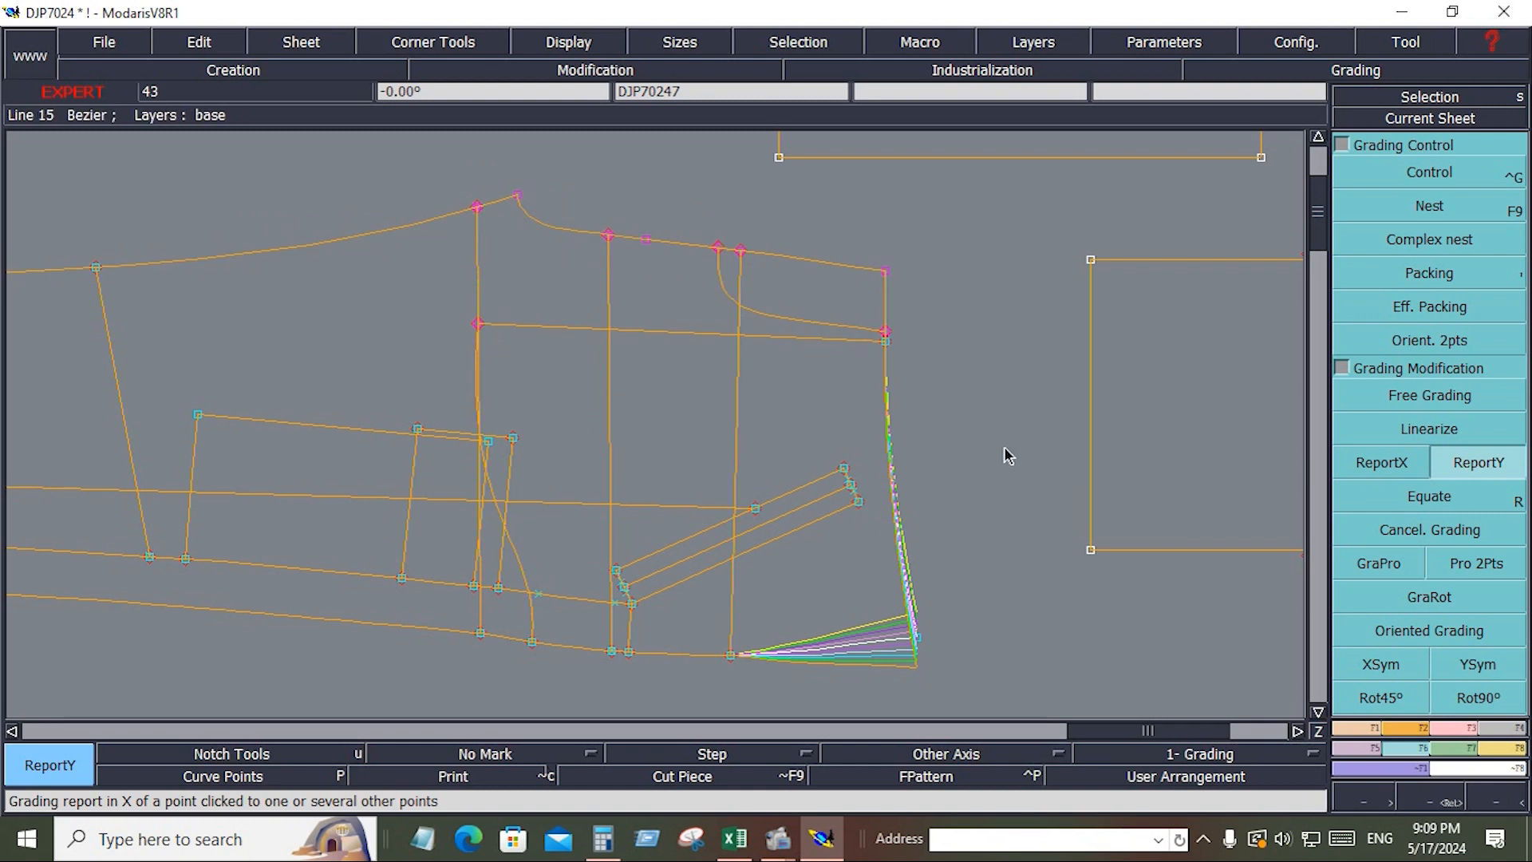
key(ctrl+z)
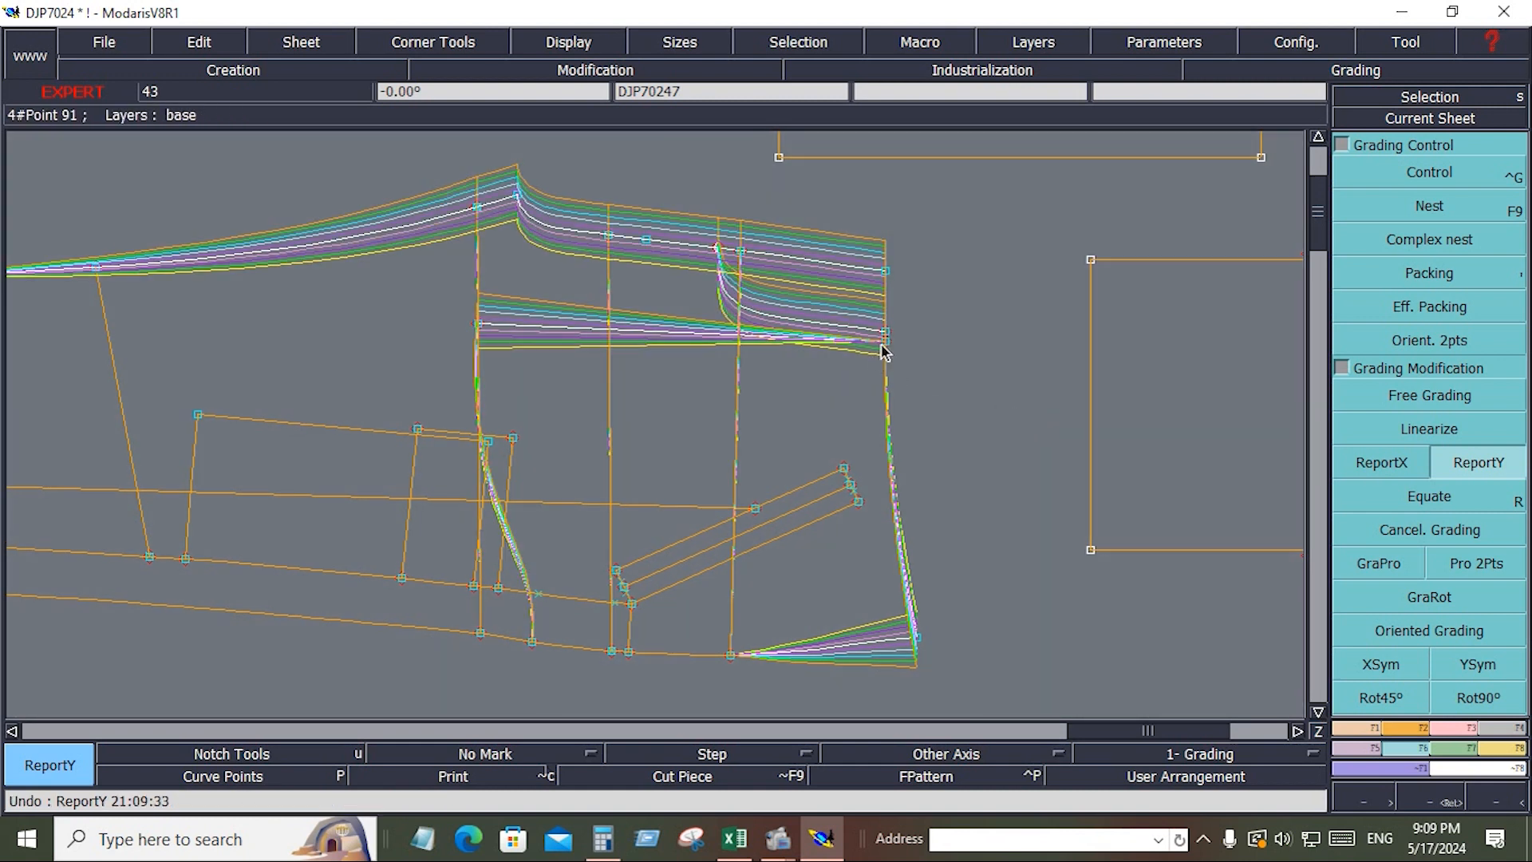
click(472, 331)
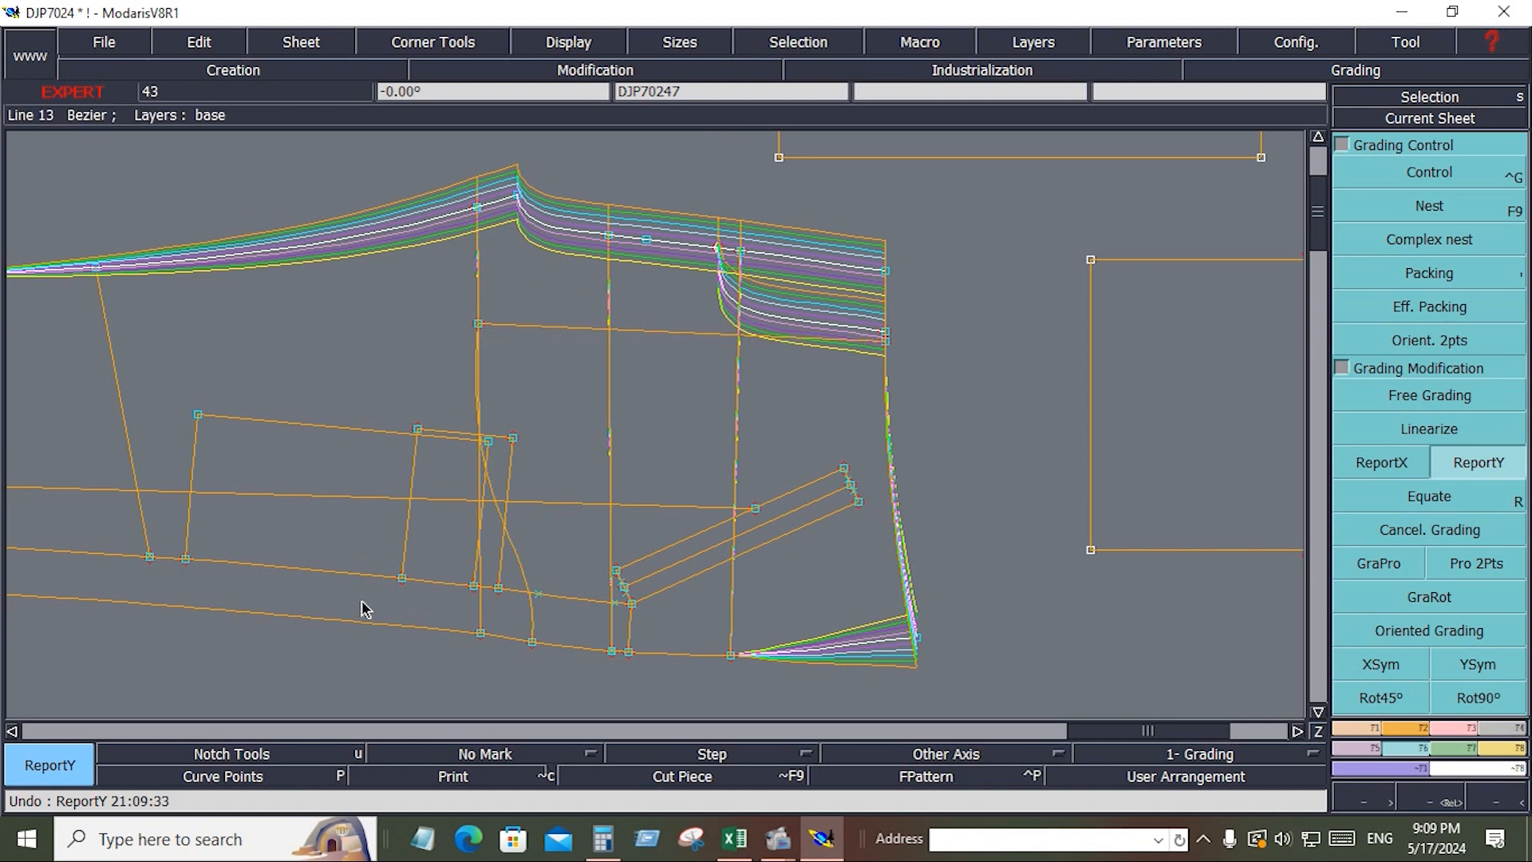
Step: Report the side-seam waist corner's Y grading to the selected side-seam points from the hip down to the crotch line
drag(722, 666, 977, 712)
drag(995, 610, 435, 679)
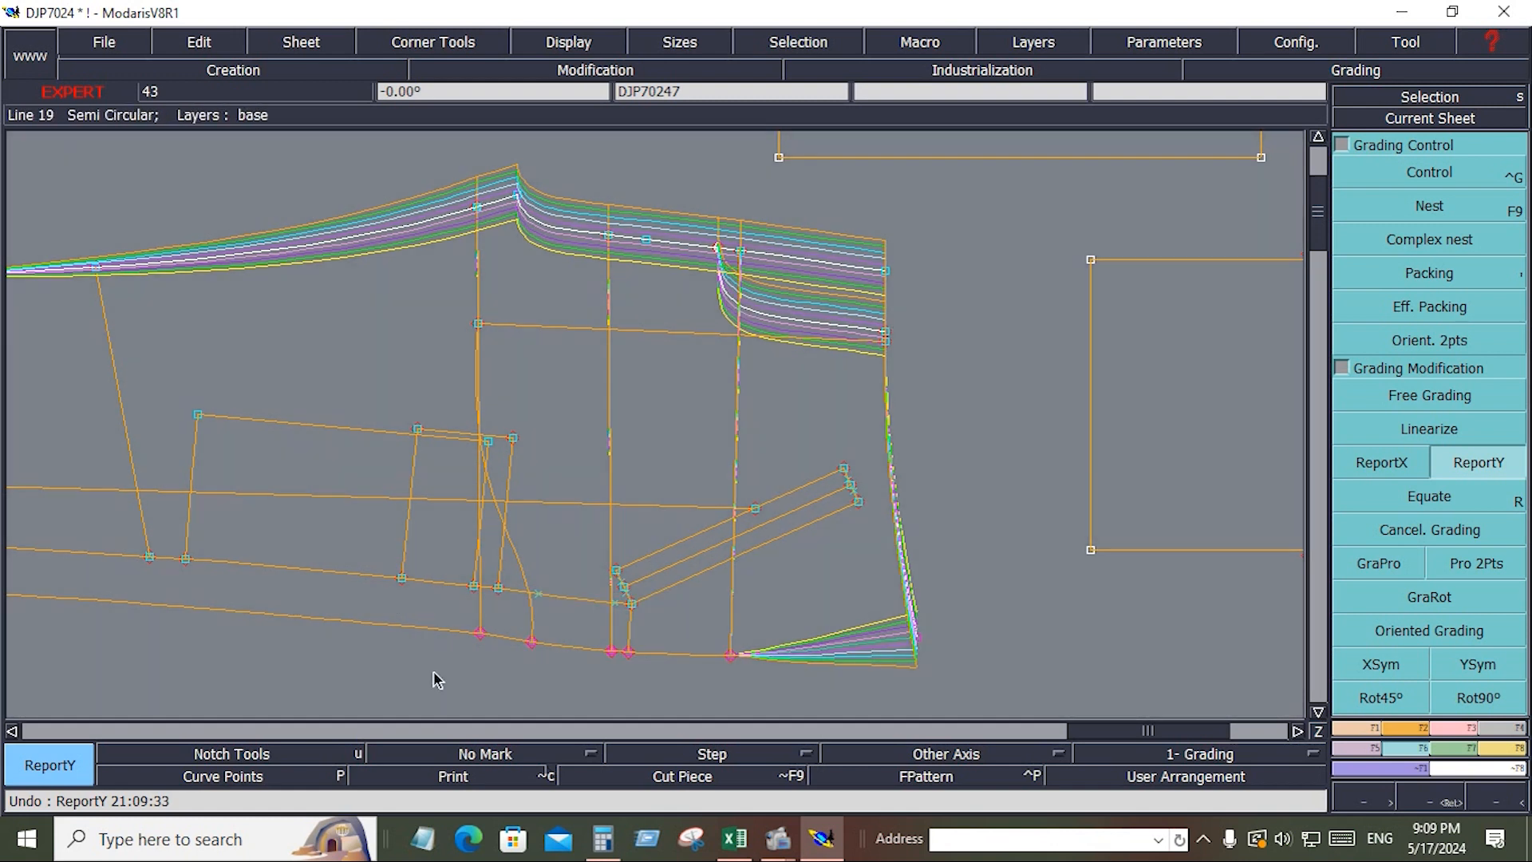
click(919, 645)
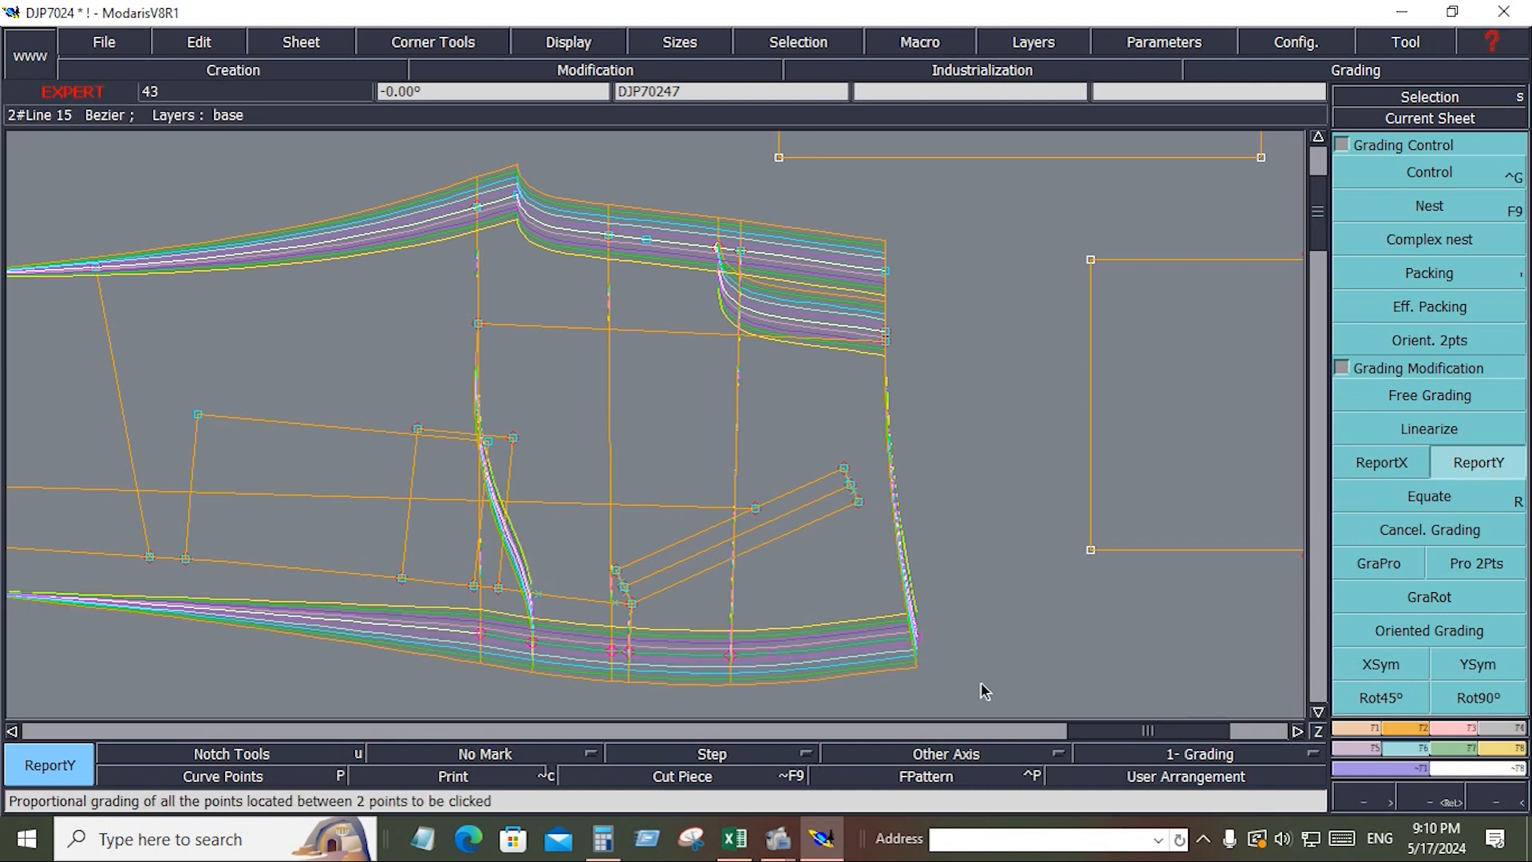
Step: Report the Y grading down the front leg to the inseam knee and hem points and the side-seam knee and hem points
key(Home)
drag(205, 308, 661, 375)
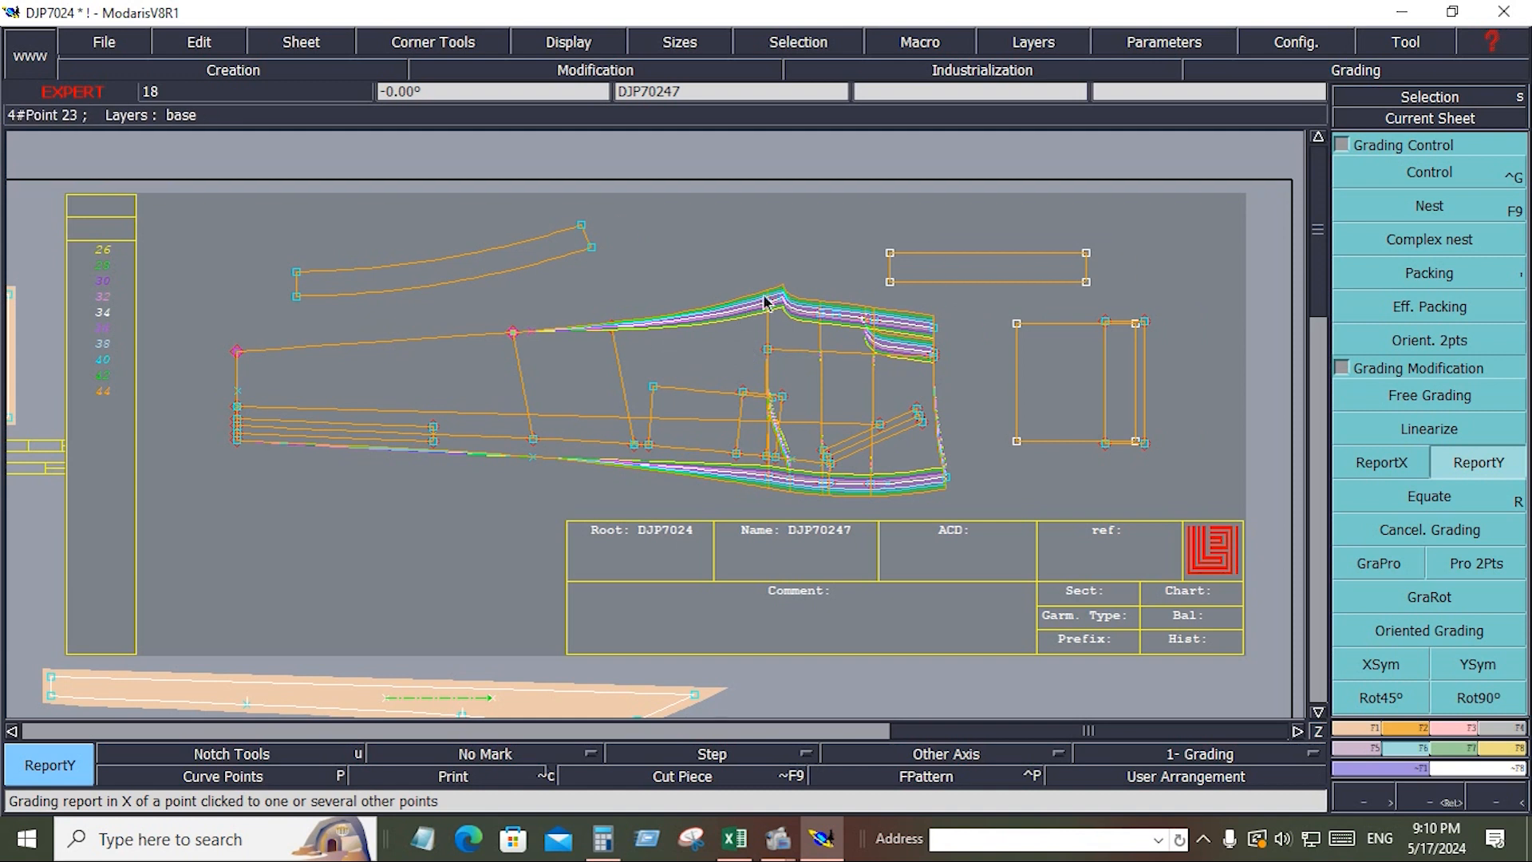
click(516, 337)
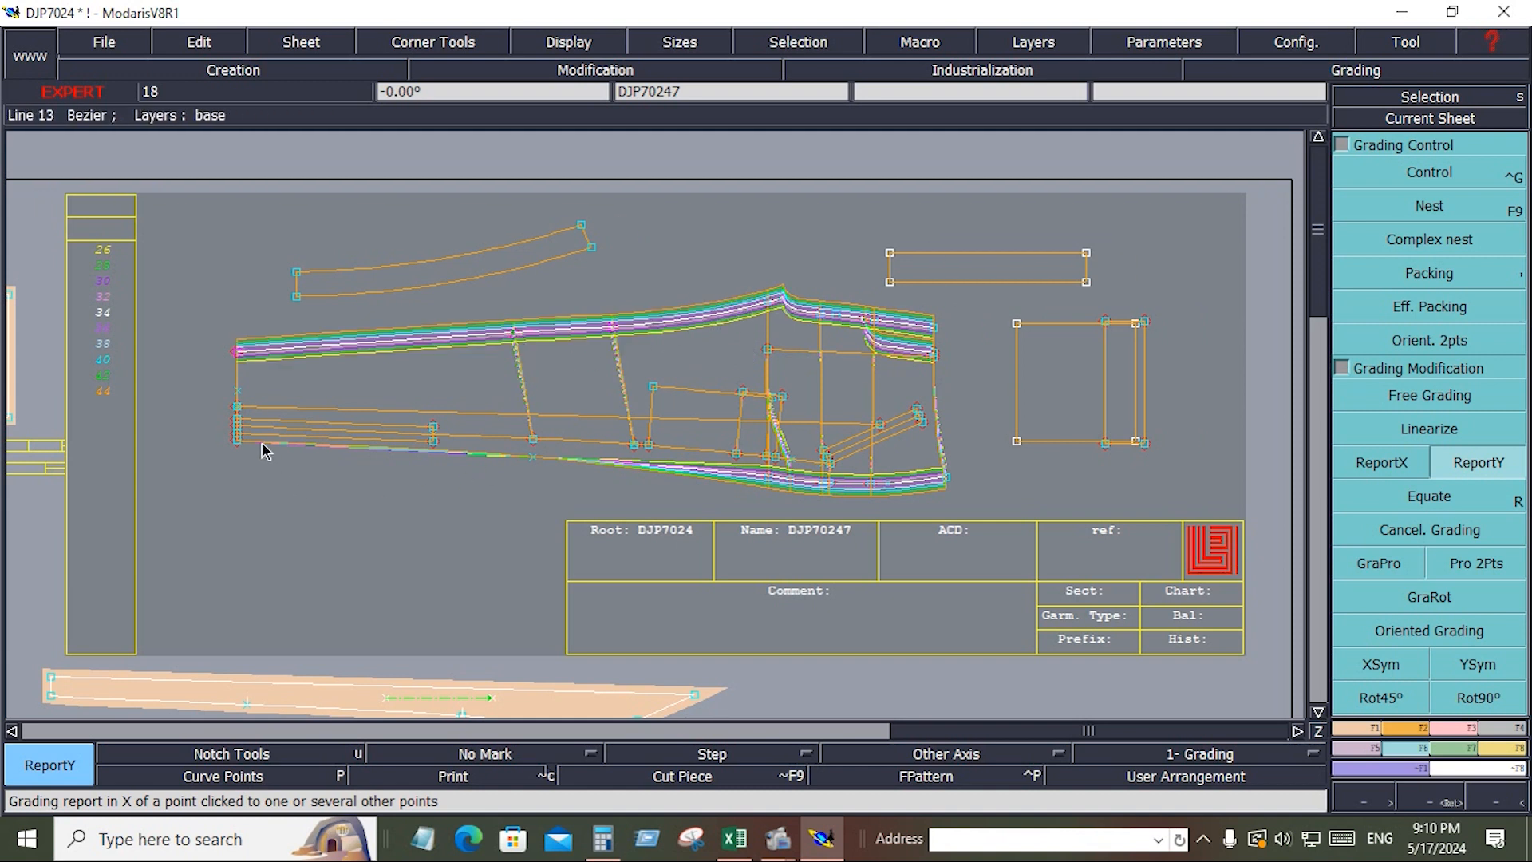
click(532, 457)
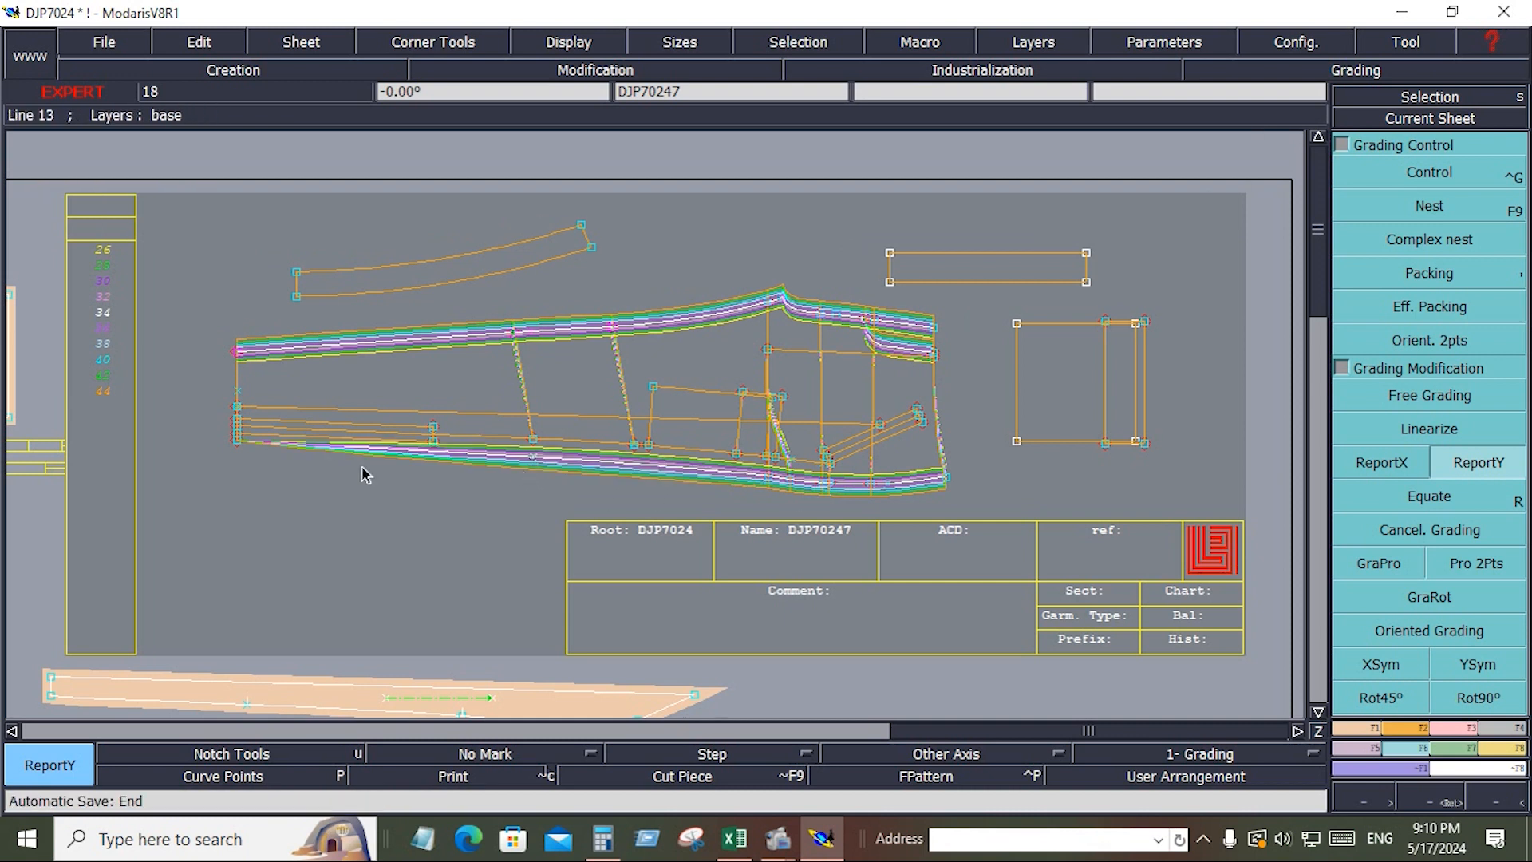
click(239, 446)
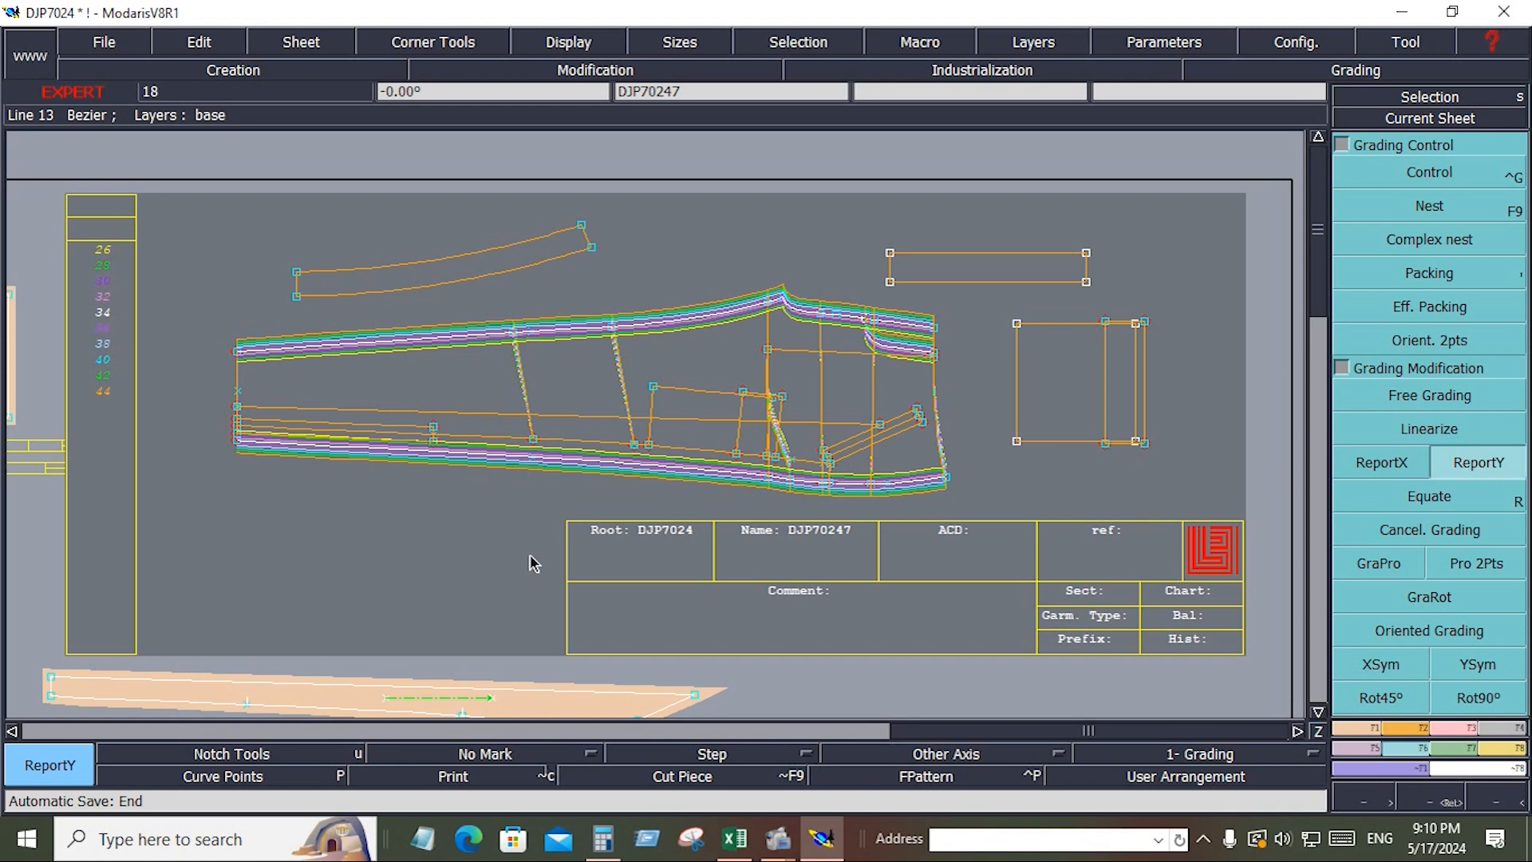
Step: Switch to Excel, fill the rows from WAIST TOP to LEG OPENING with Green, and select the rows from FR RISE to ZIPPER FLY STITCH
click(735, 838)
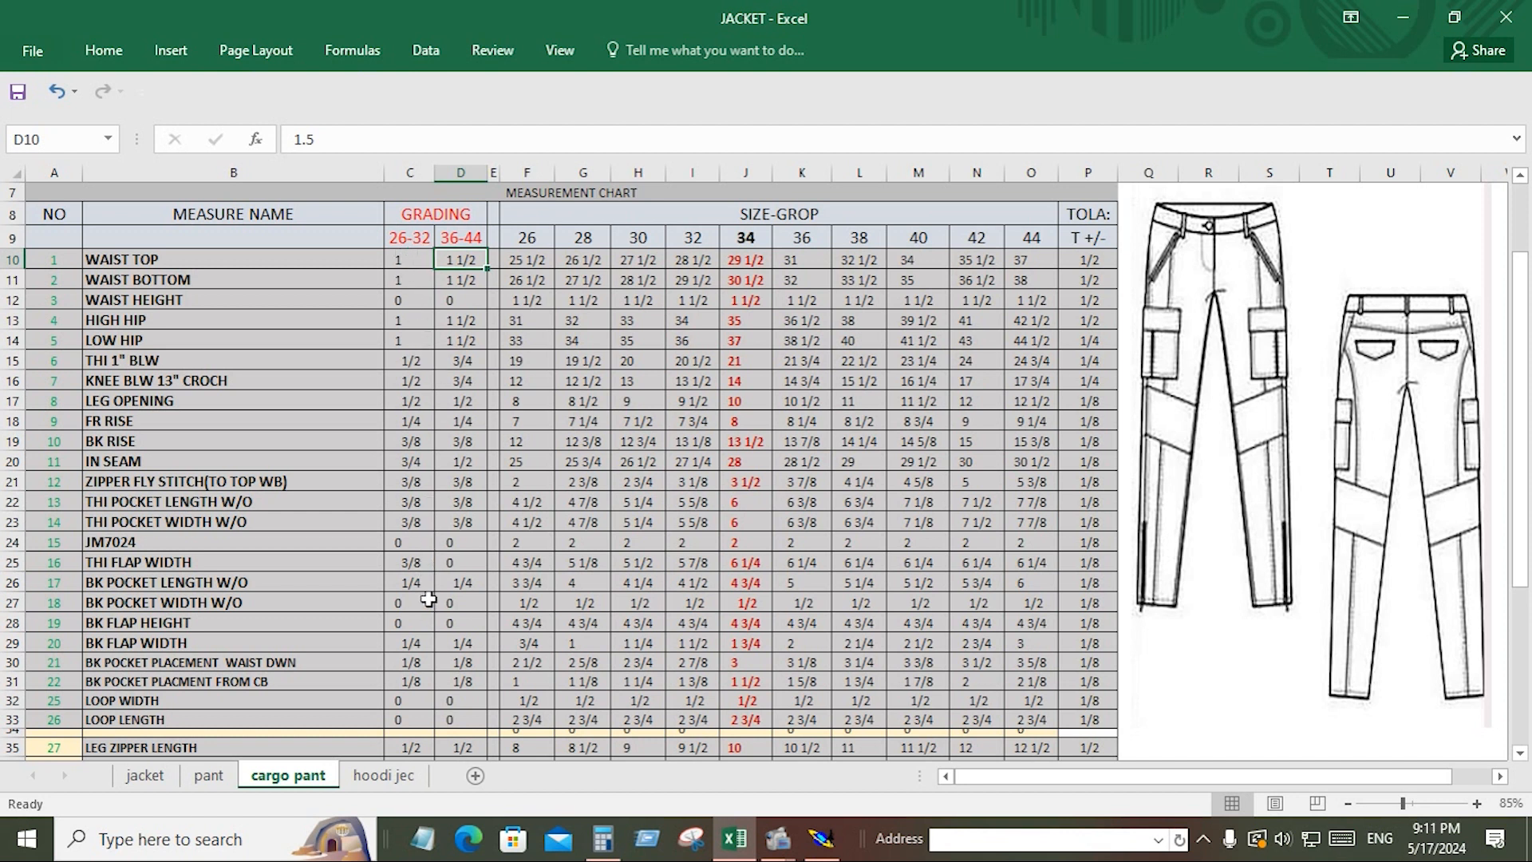
click(409, 461)
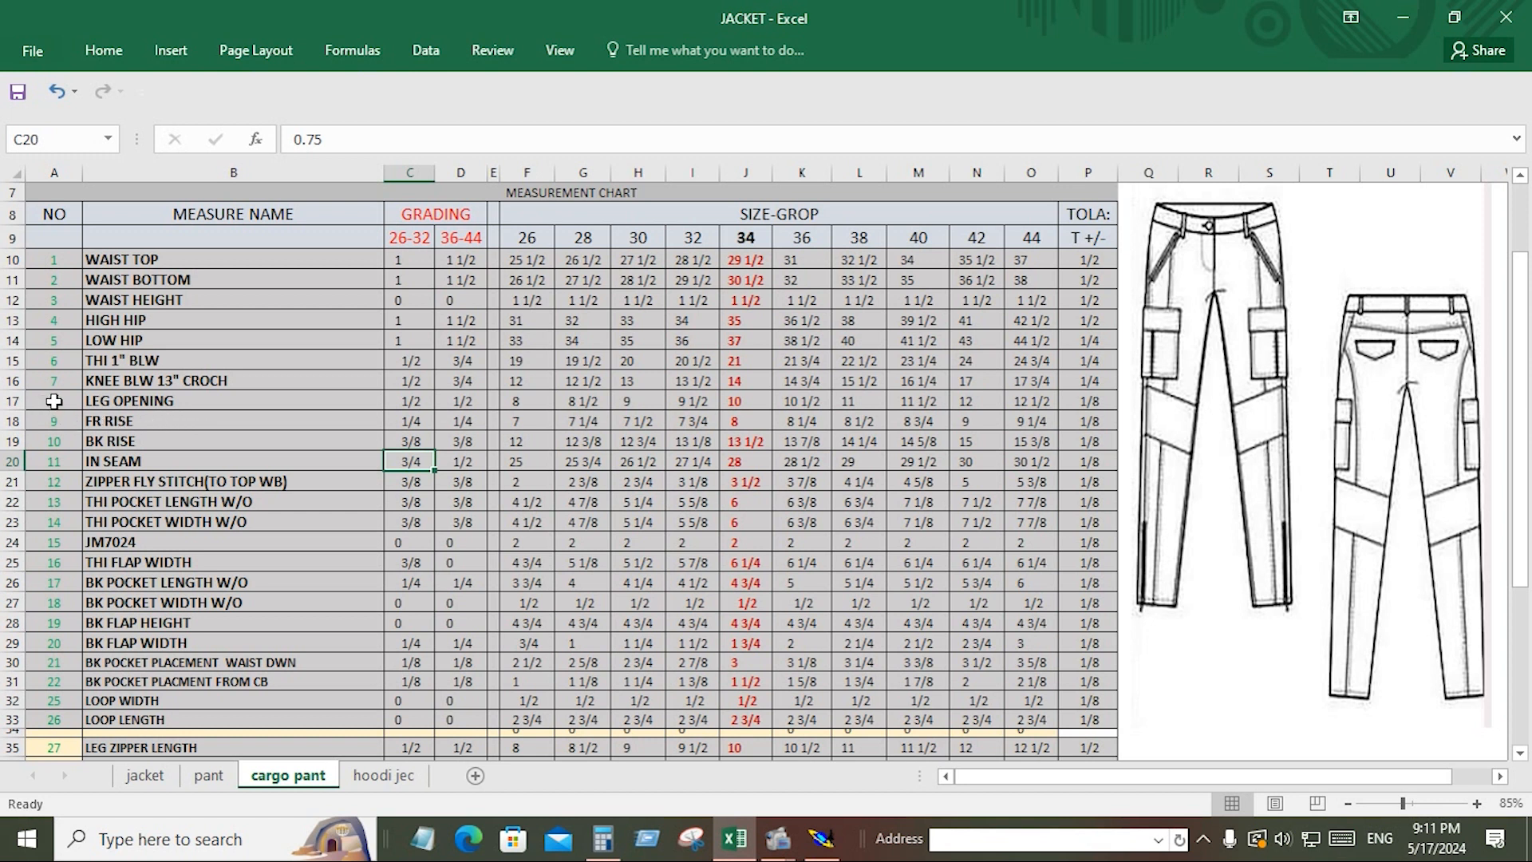
drag(70, 400, 232, 400)
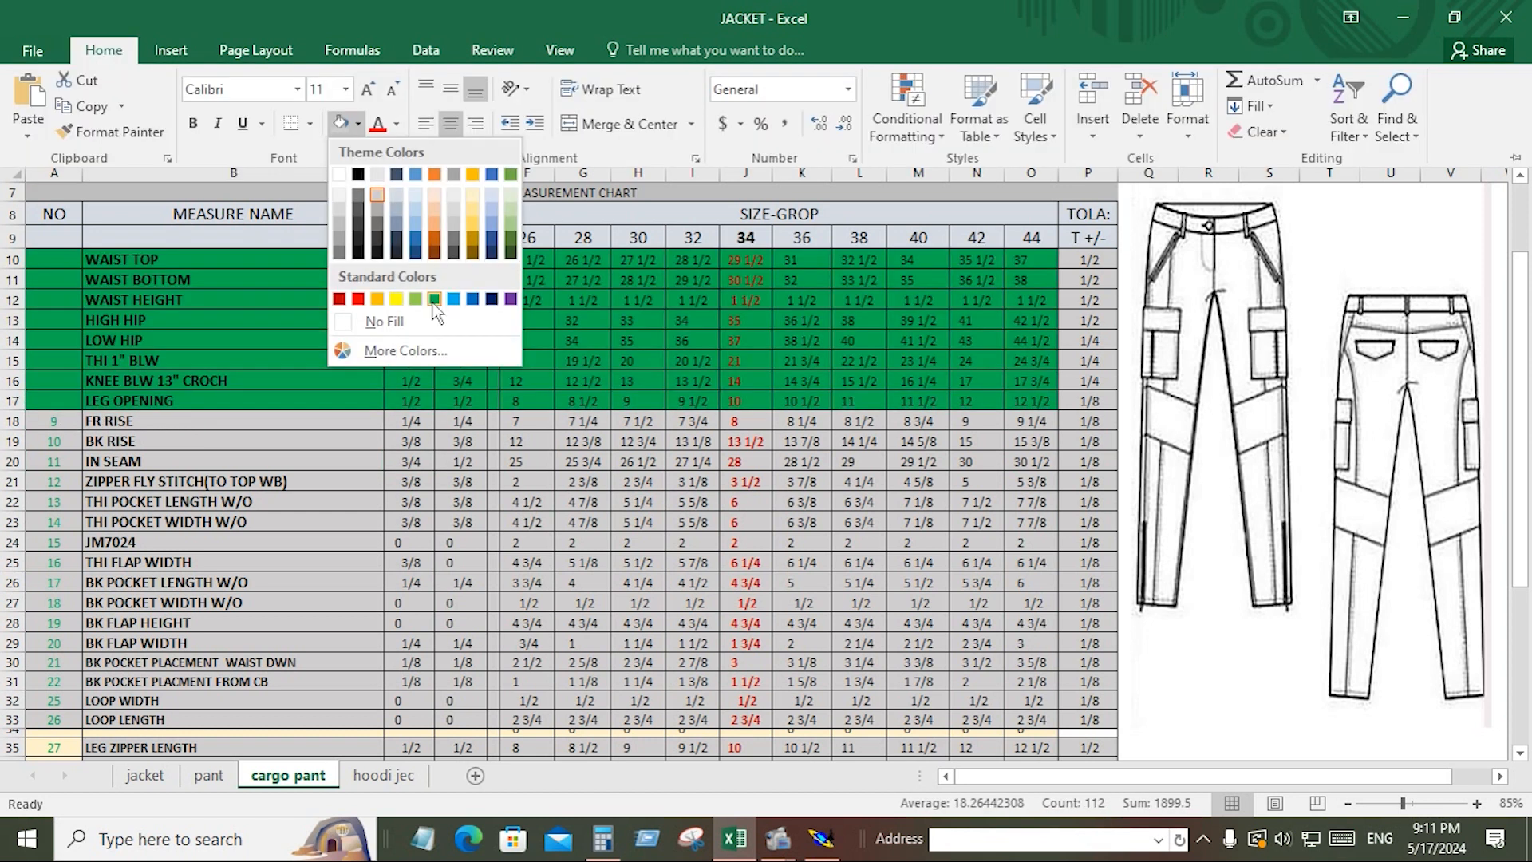
click(433, 300)
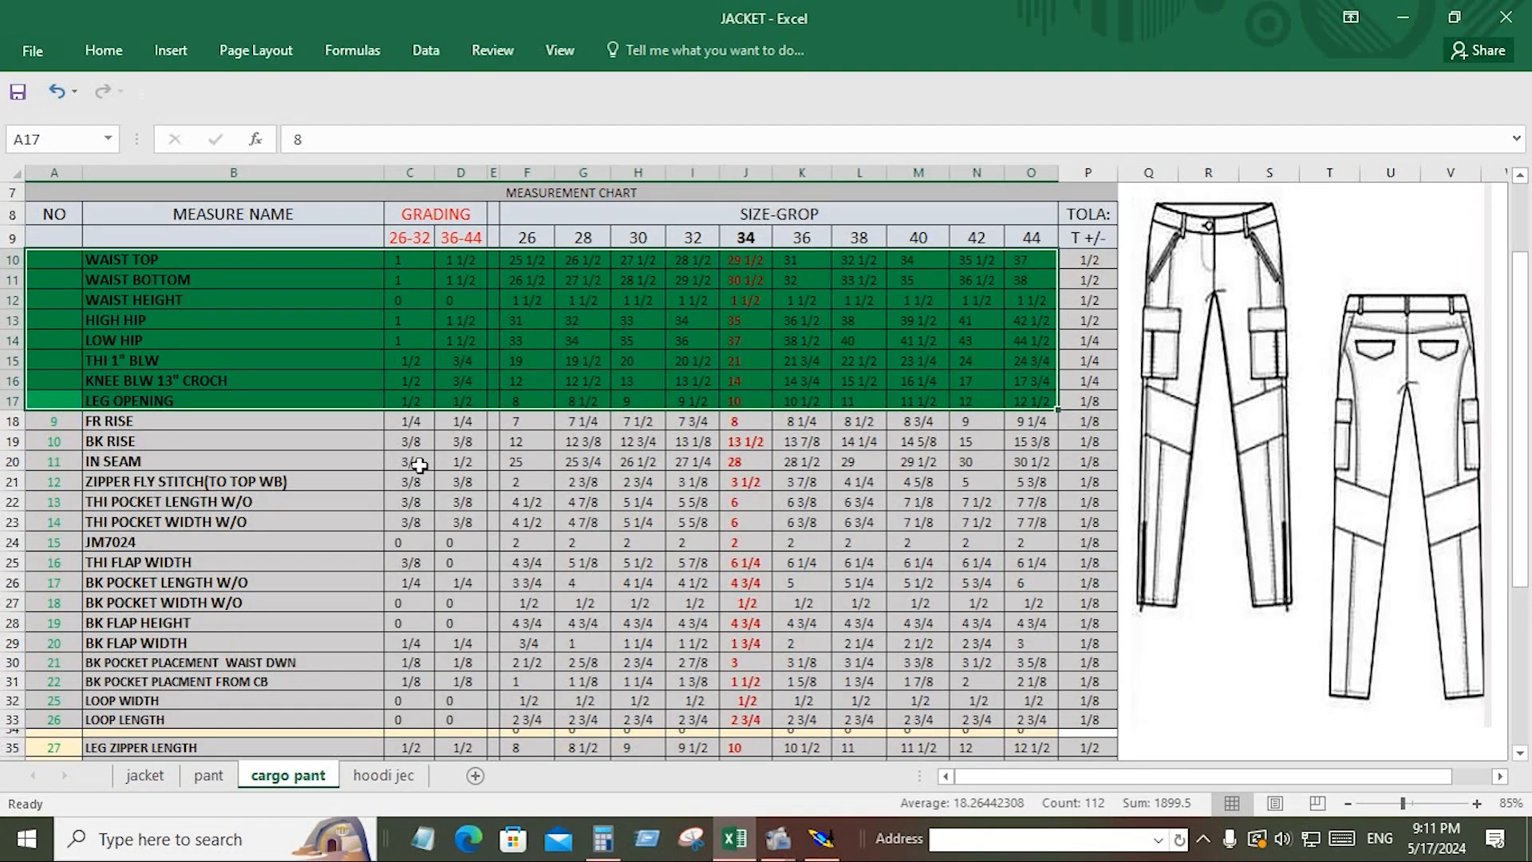
drag(50, 421, 1030, 466)
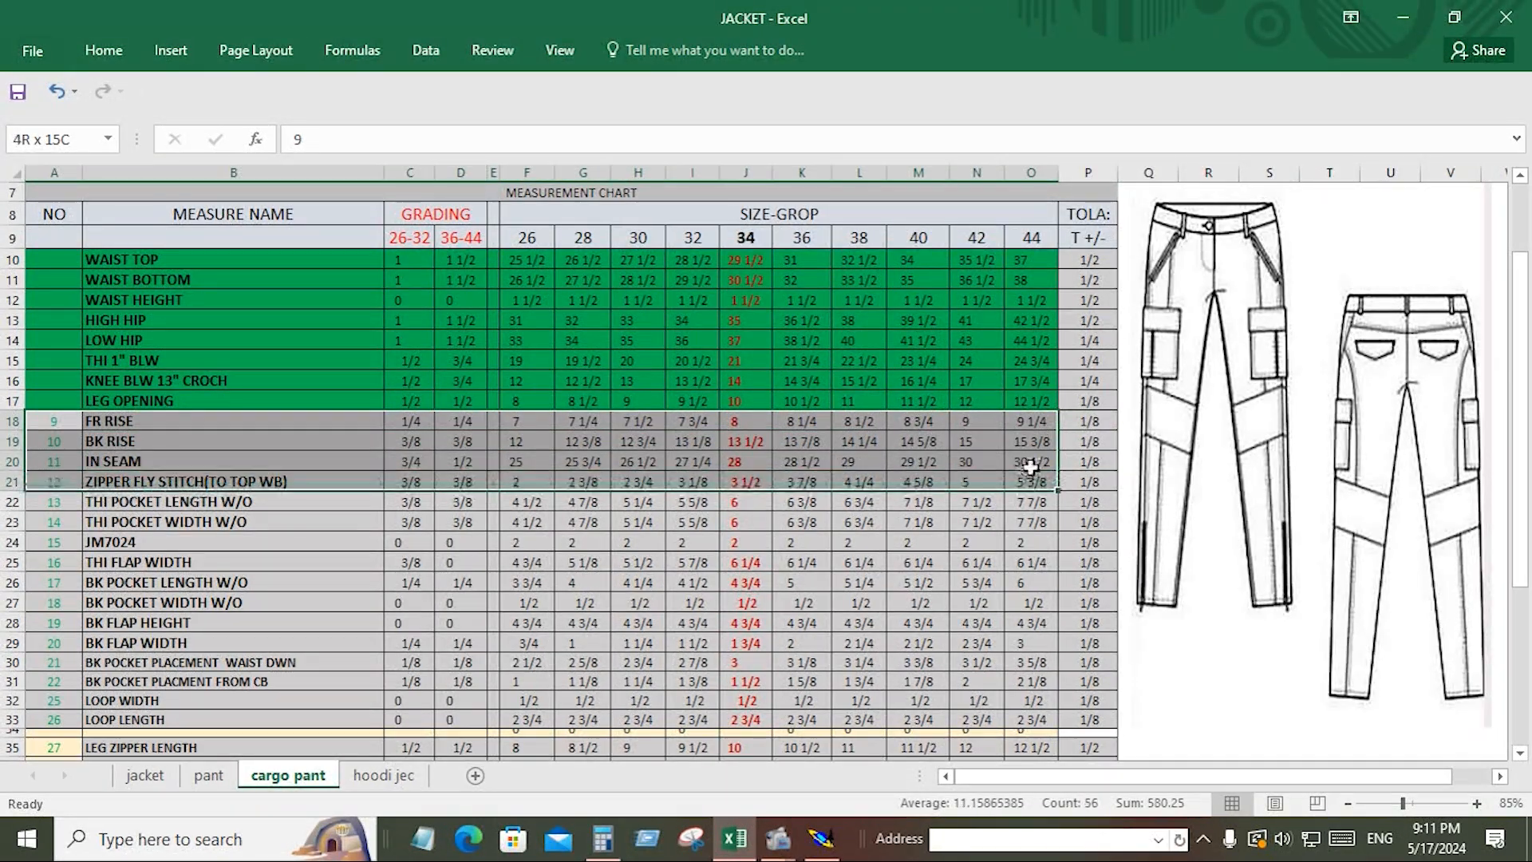
Step: Switch to Modaris, set the ddx increment of the centre-front waist corner point to .25 for all sizes, and close the grading table
drag(753, 281, 972, 527)
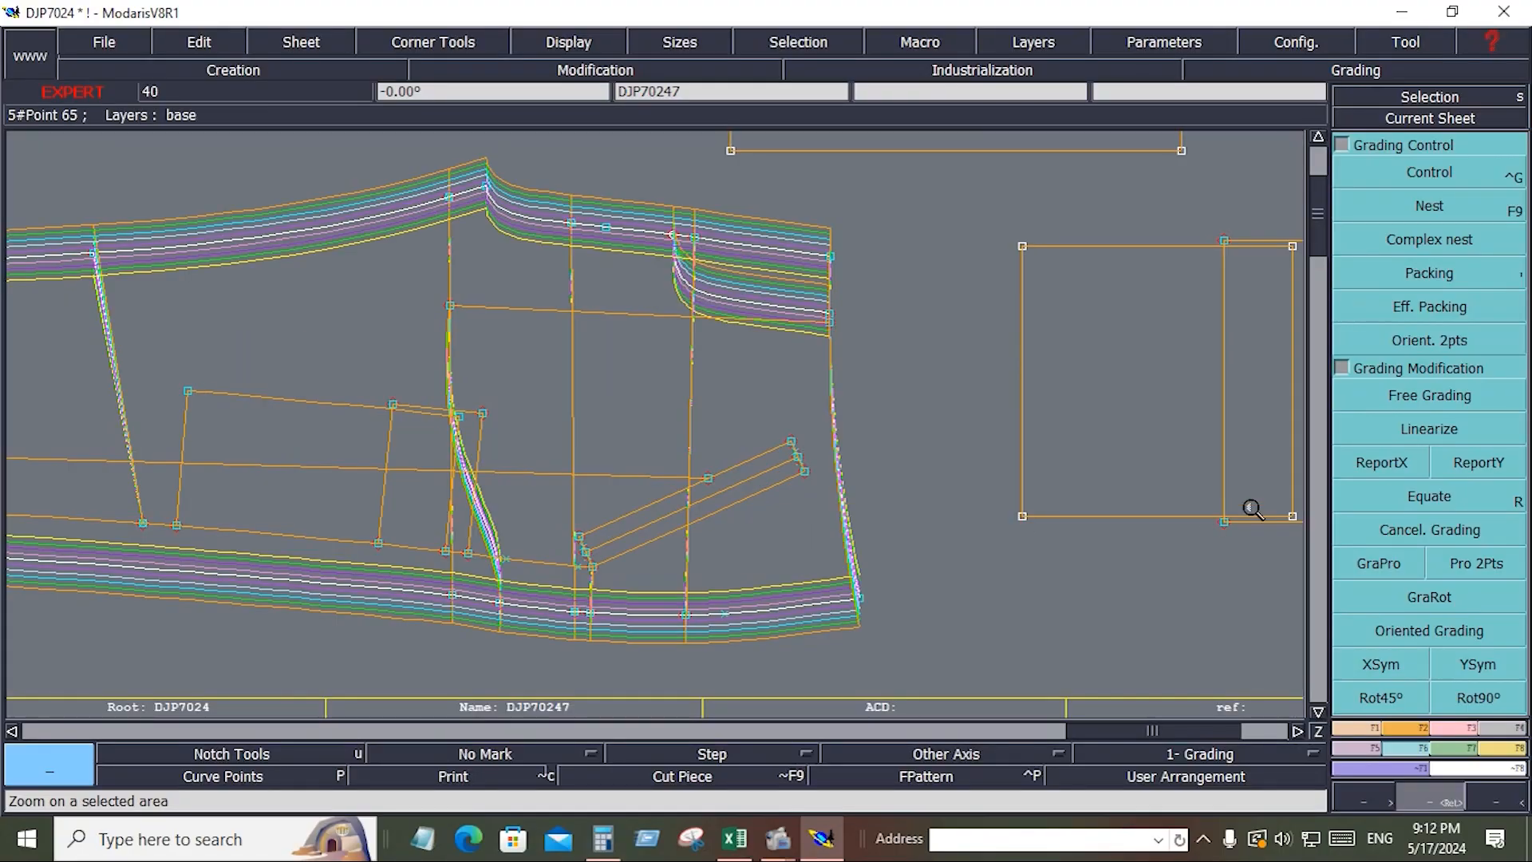
click(1421, 173)
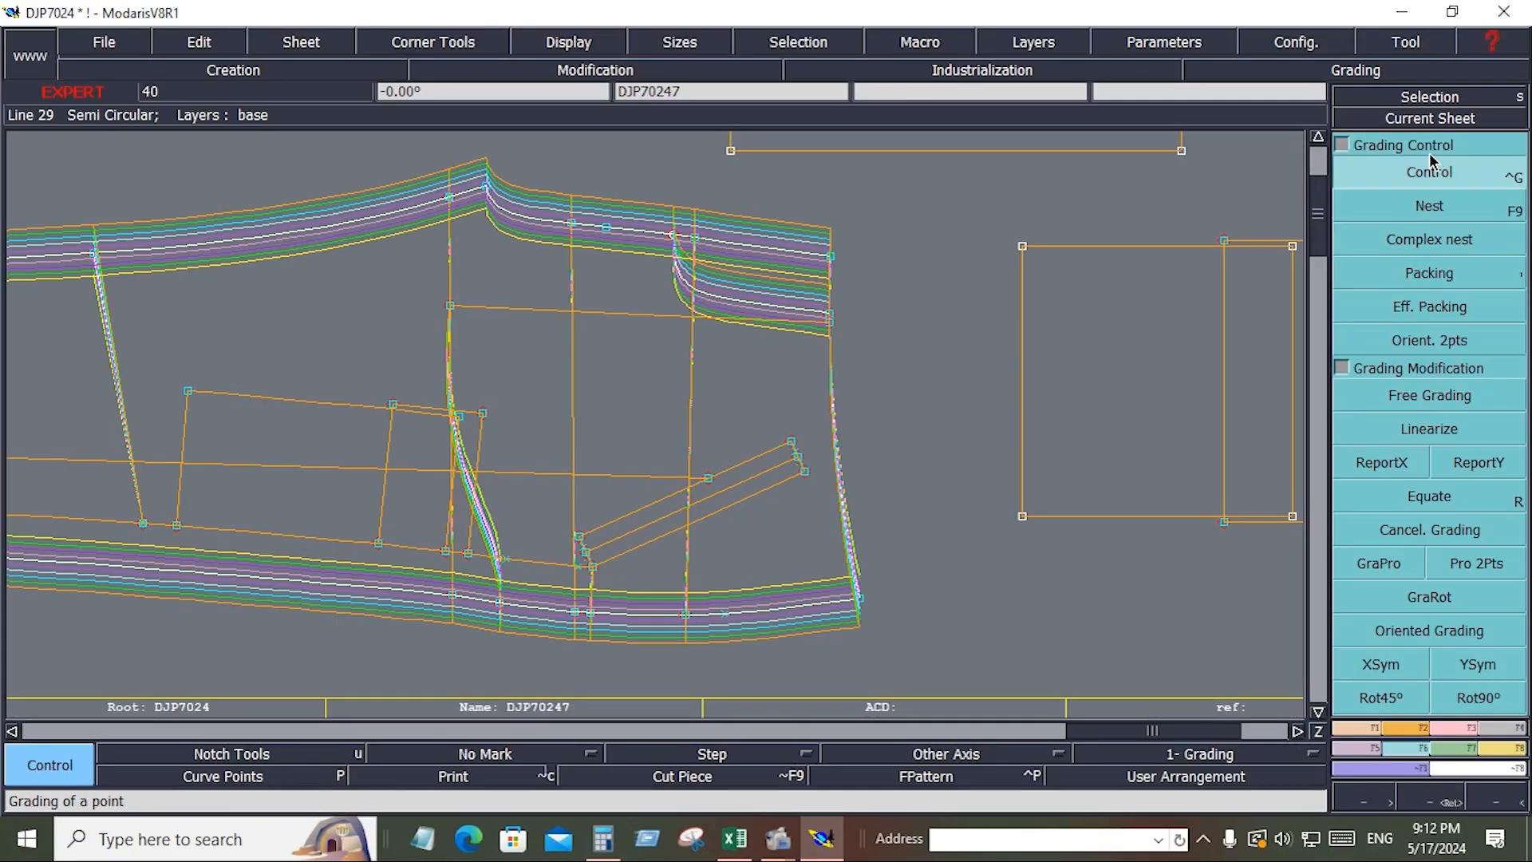
click(830, 257)
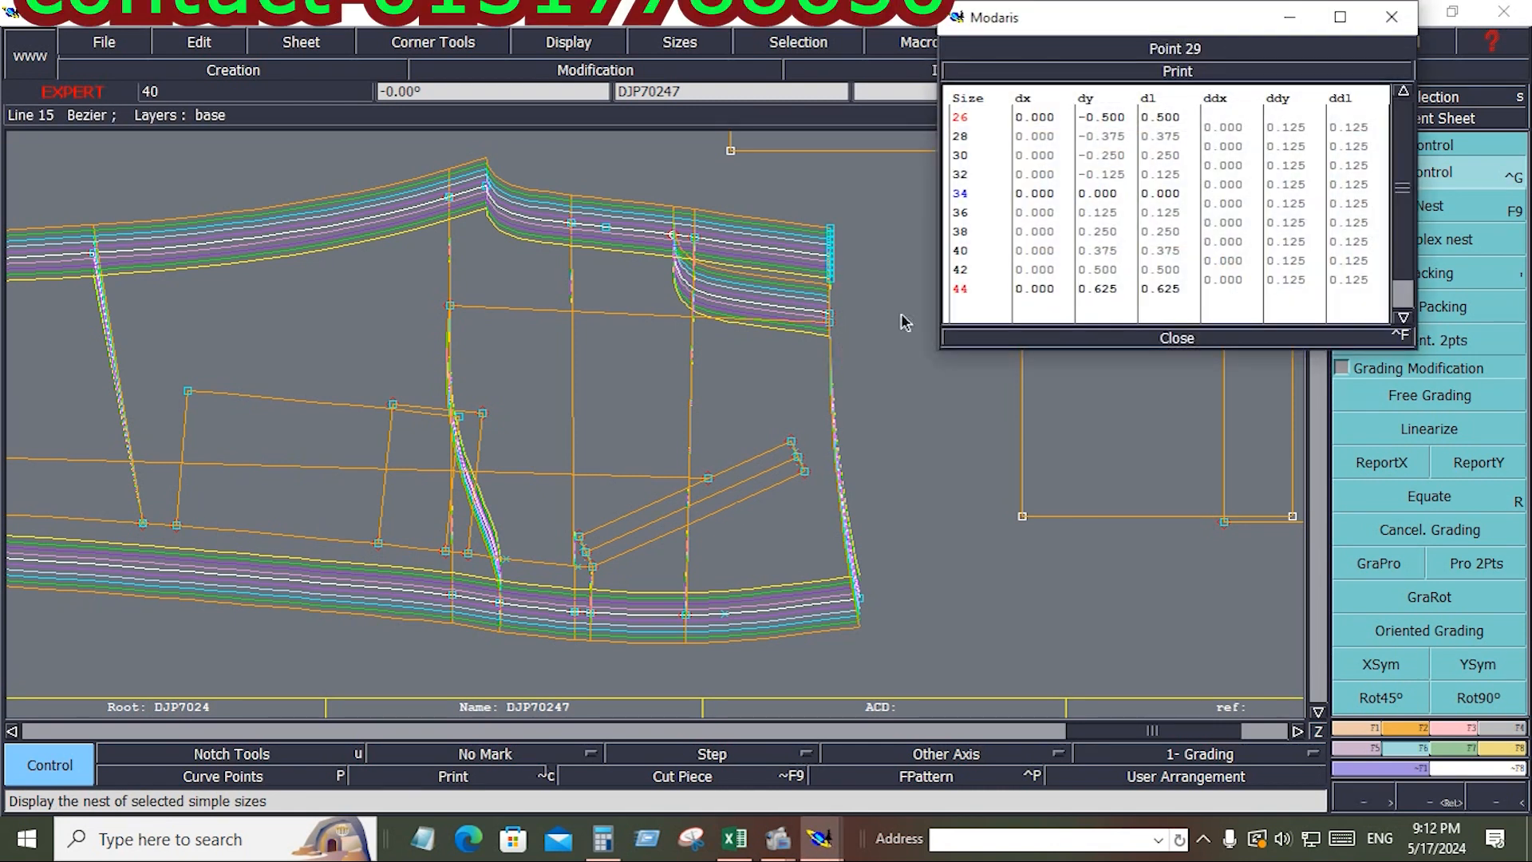
drag(1223, 127, 1224, 277)
text(.25)
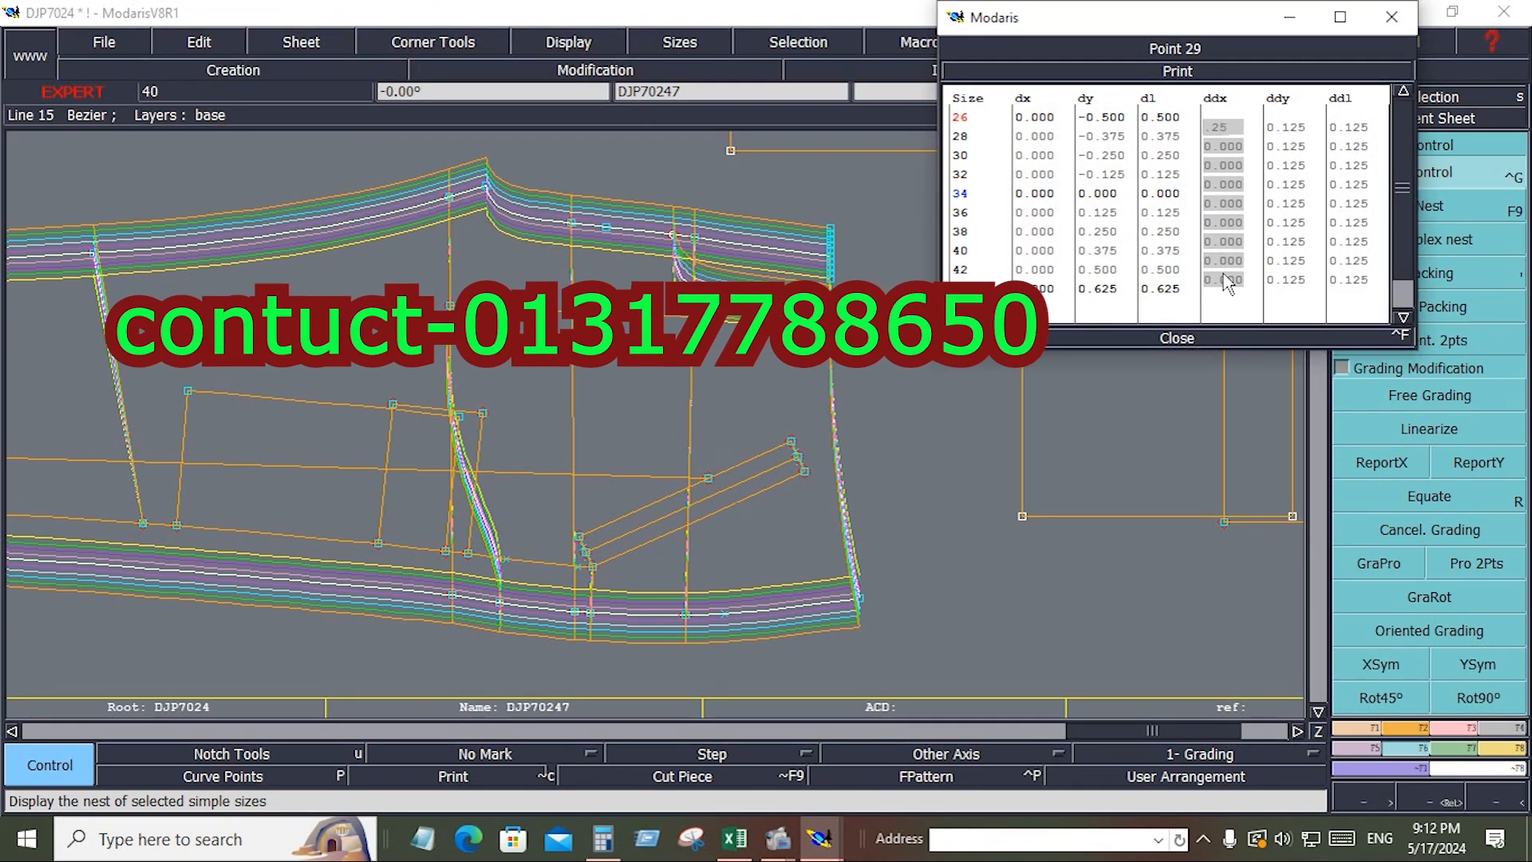
key(Return)
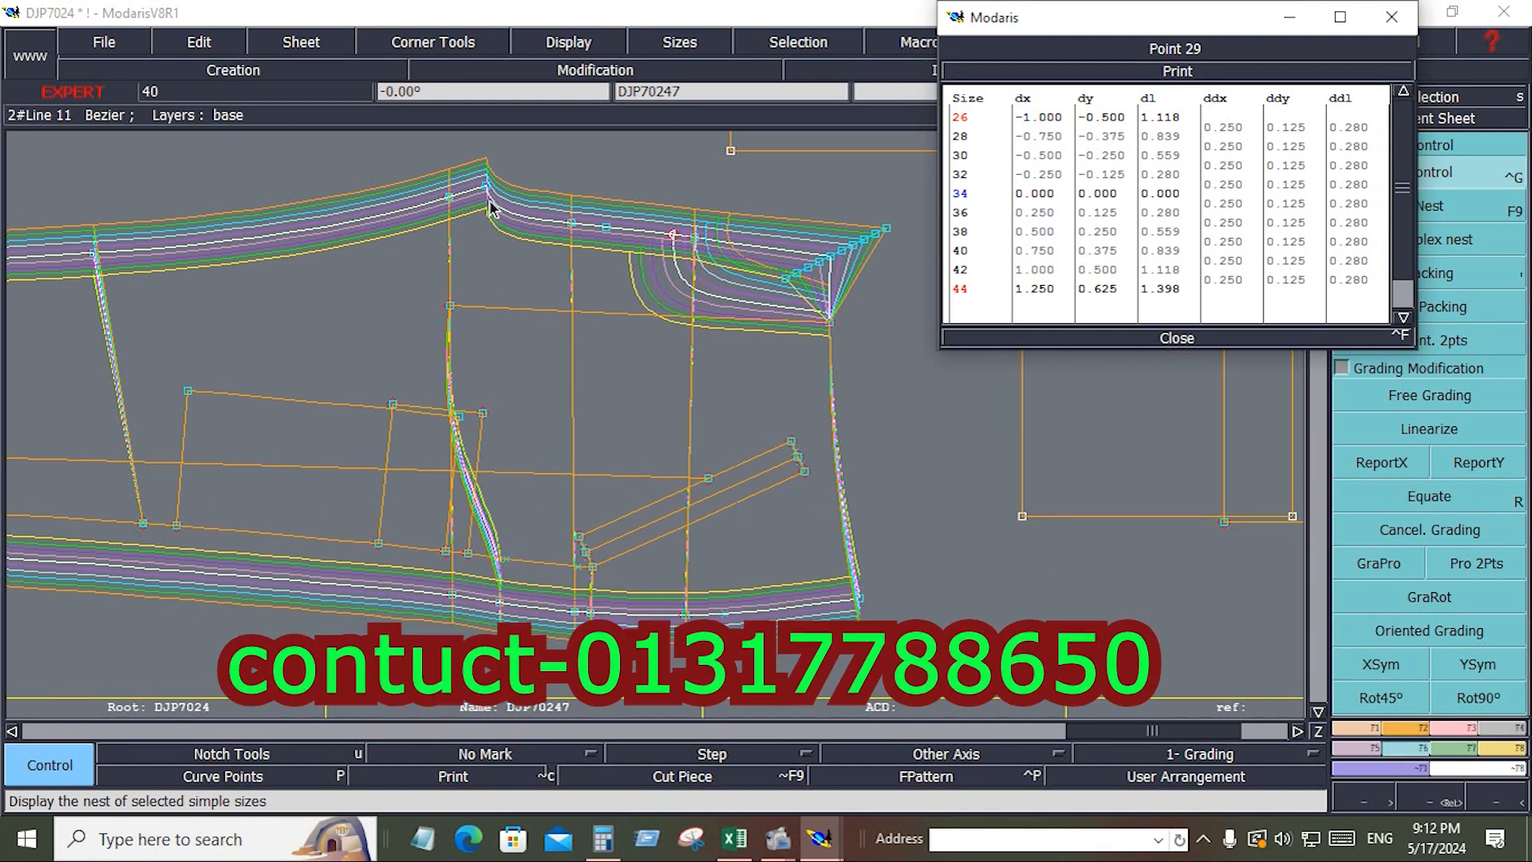
key(ctrl+f)
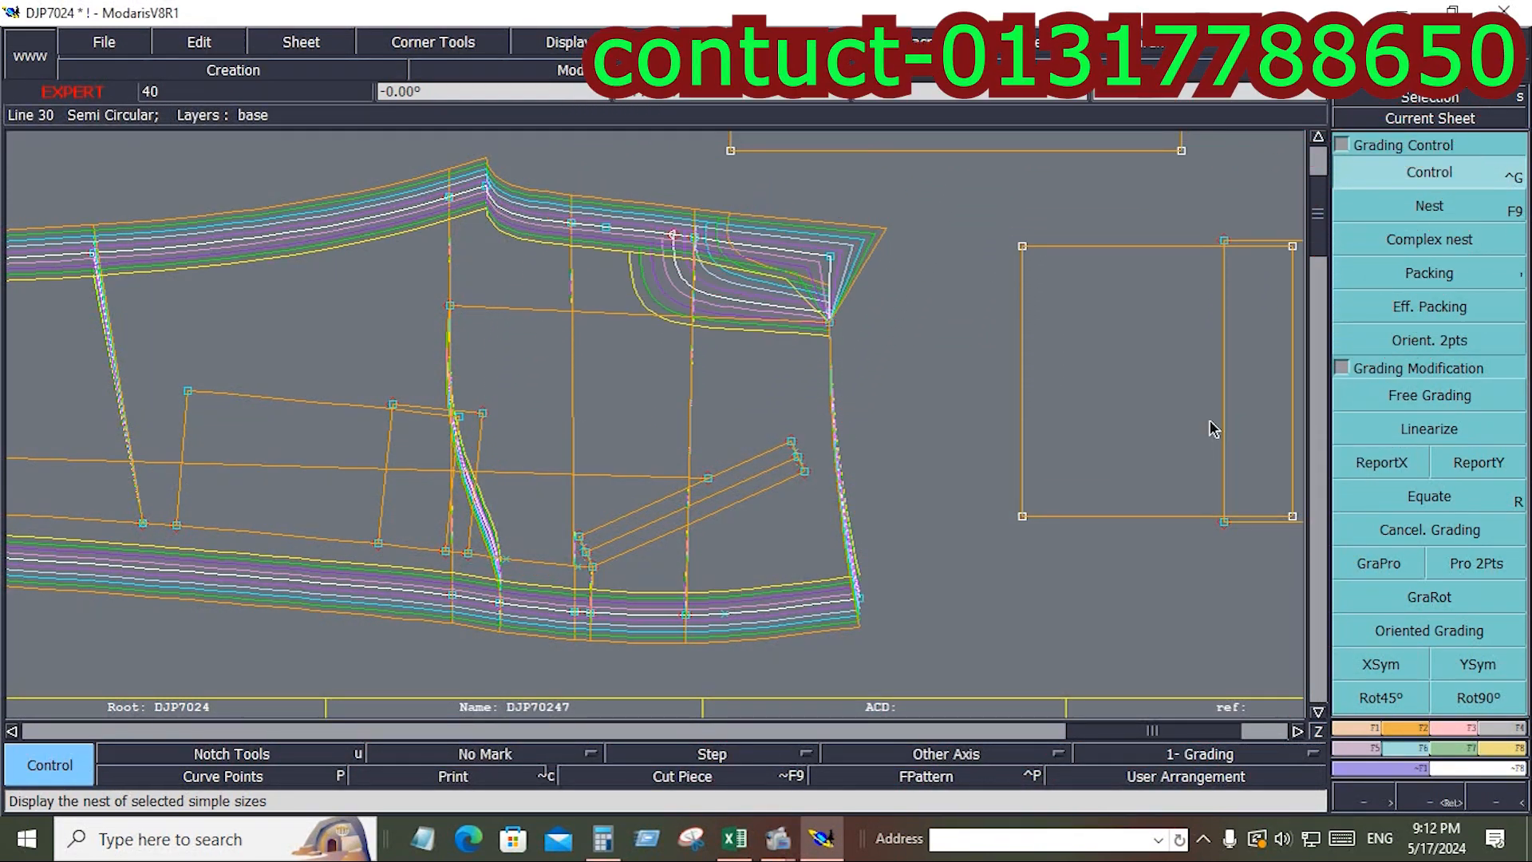
key(Home)
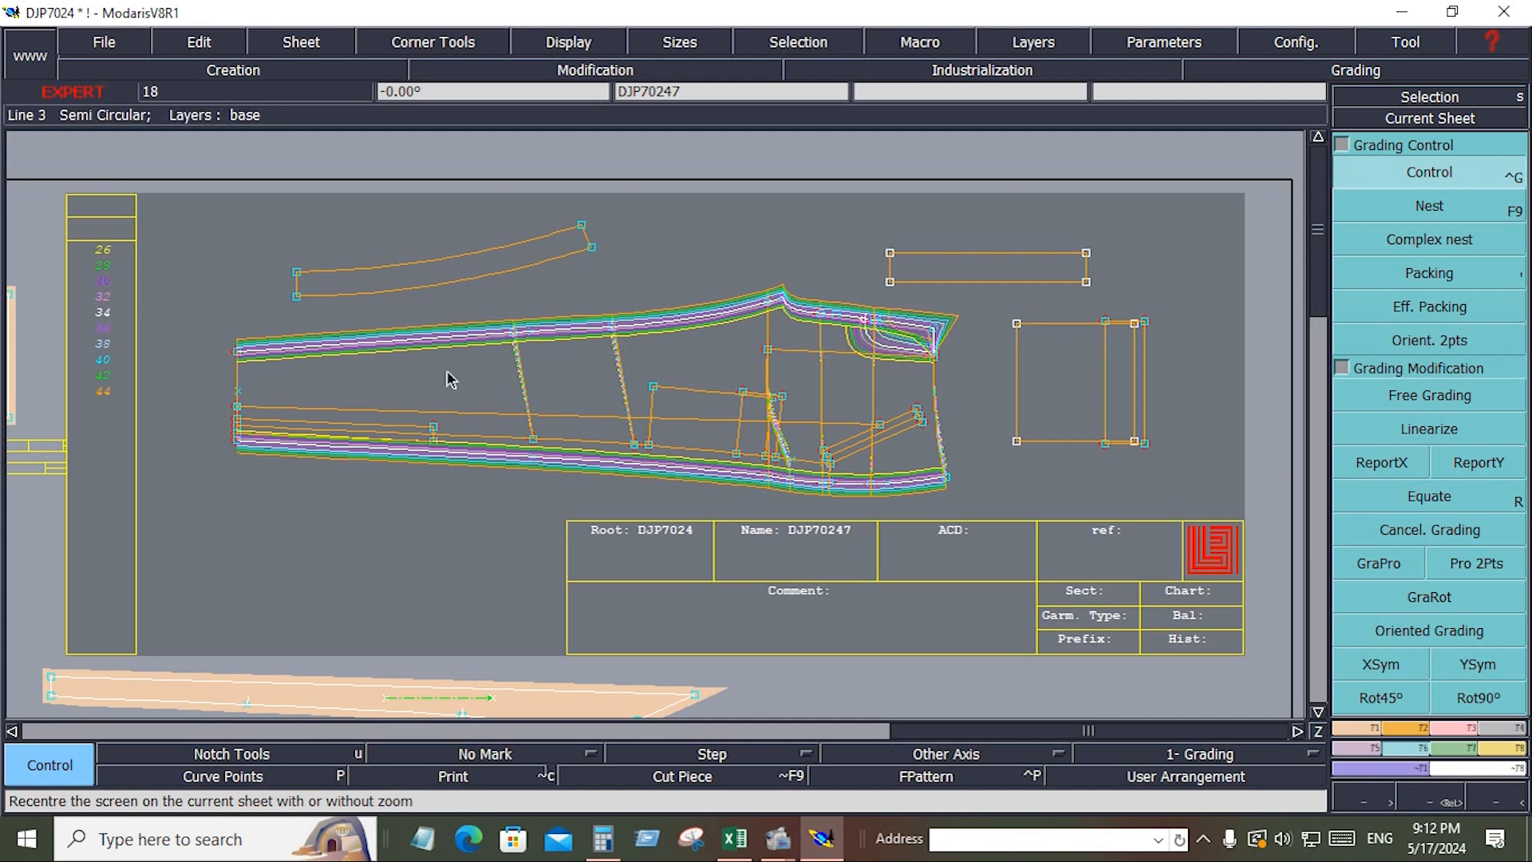
Step: Open the grading table of the inseam hem point and set its ddx increment to -1 for sizes 26-32
click(481, 339)
drag(1221, 126, 1248, 194)
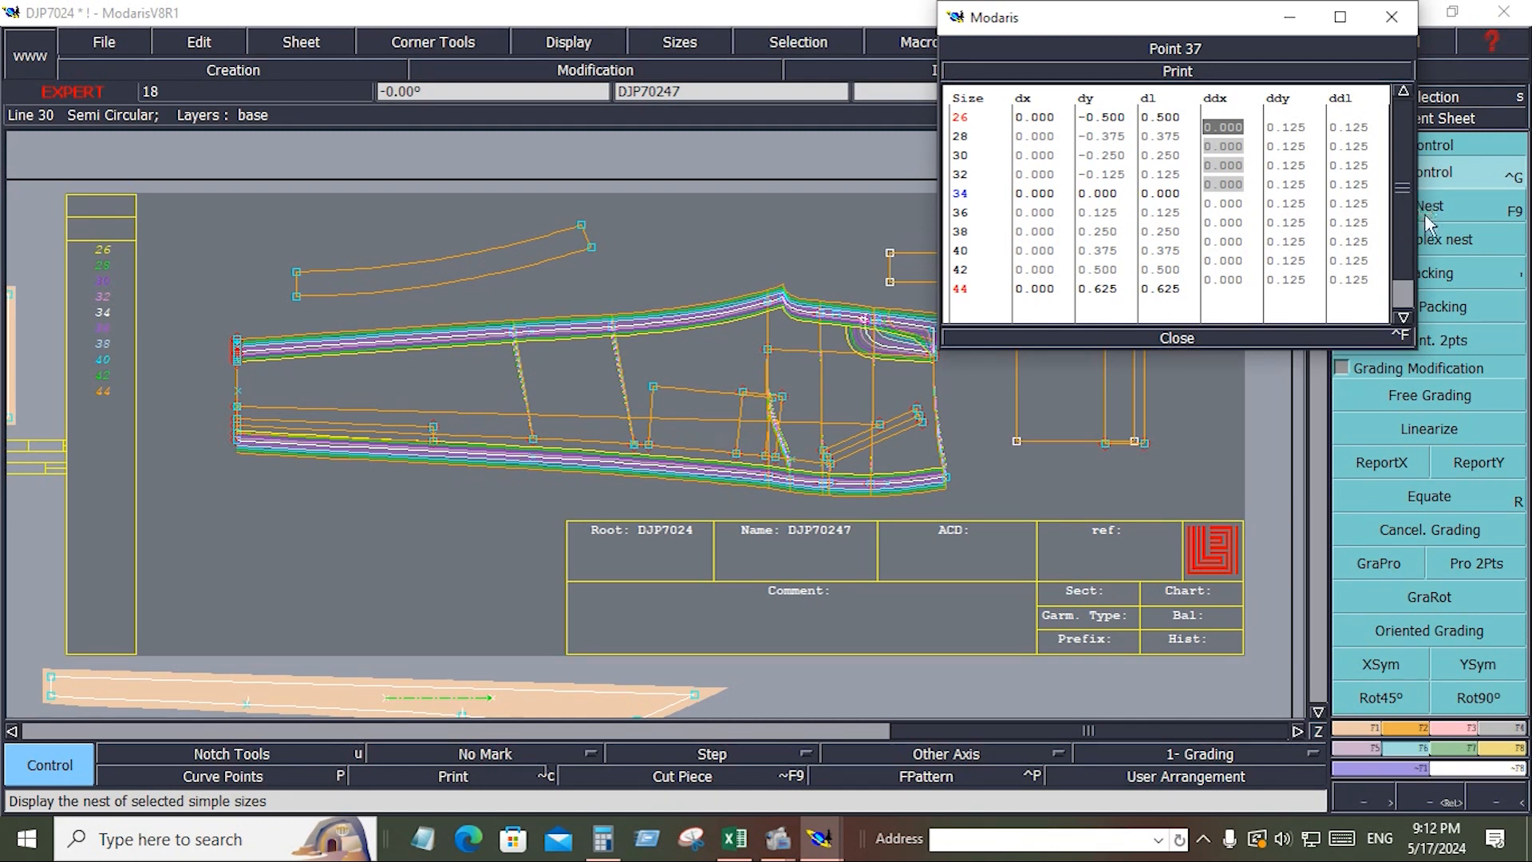
text(-1)
key(Return)
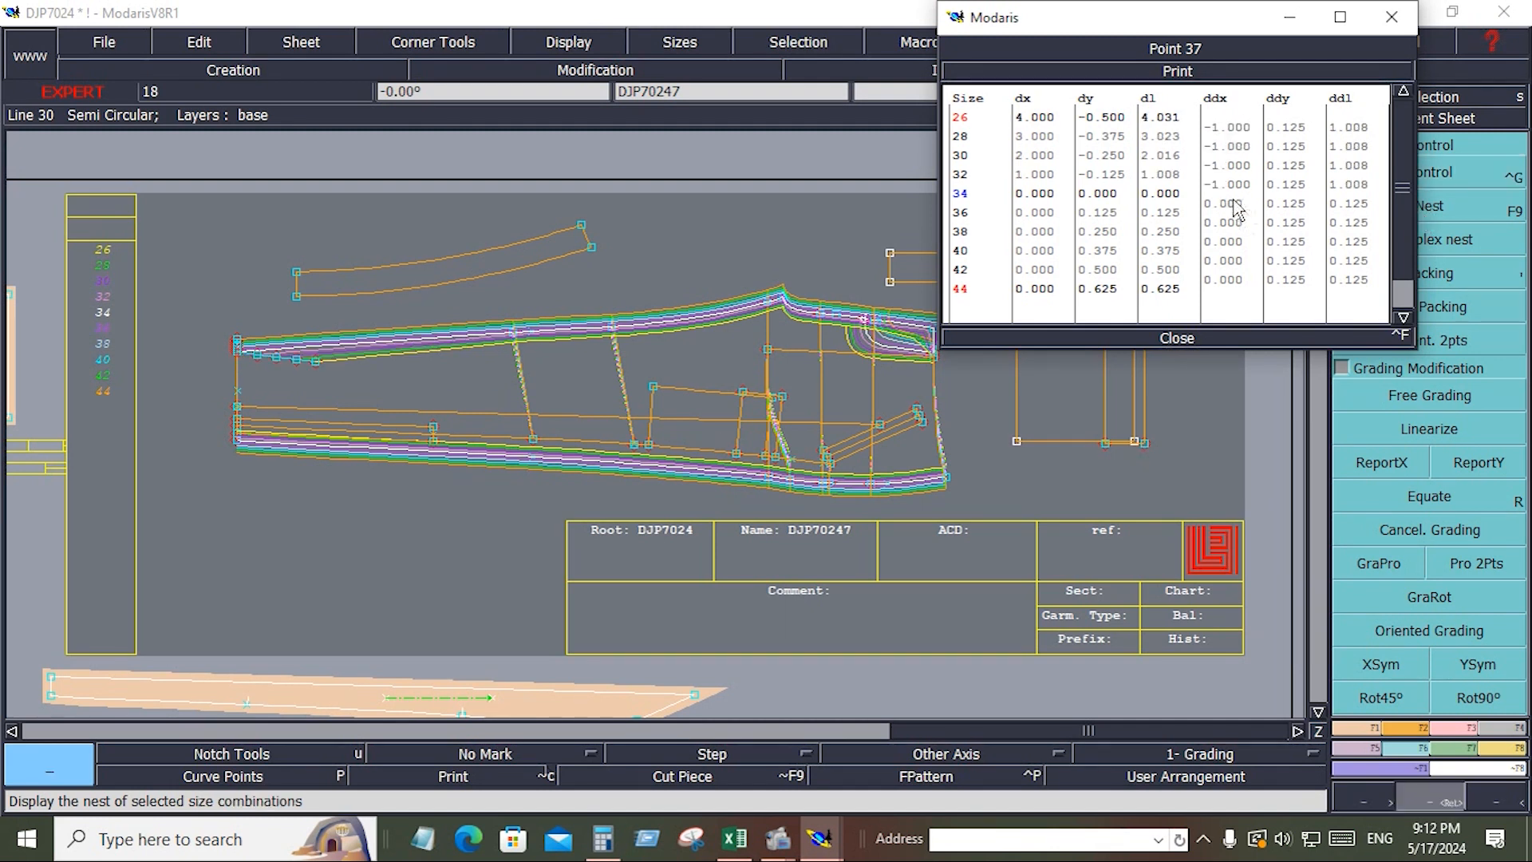
drag(1231, 202, 1246, 282)
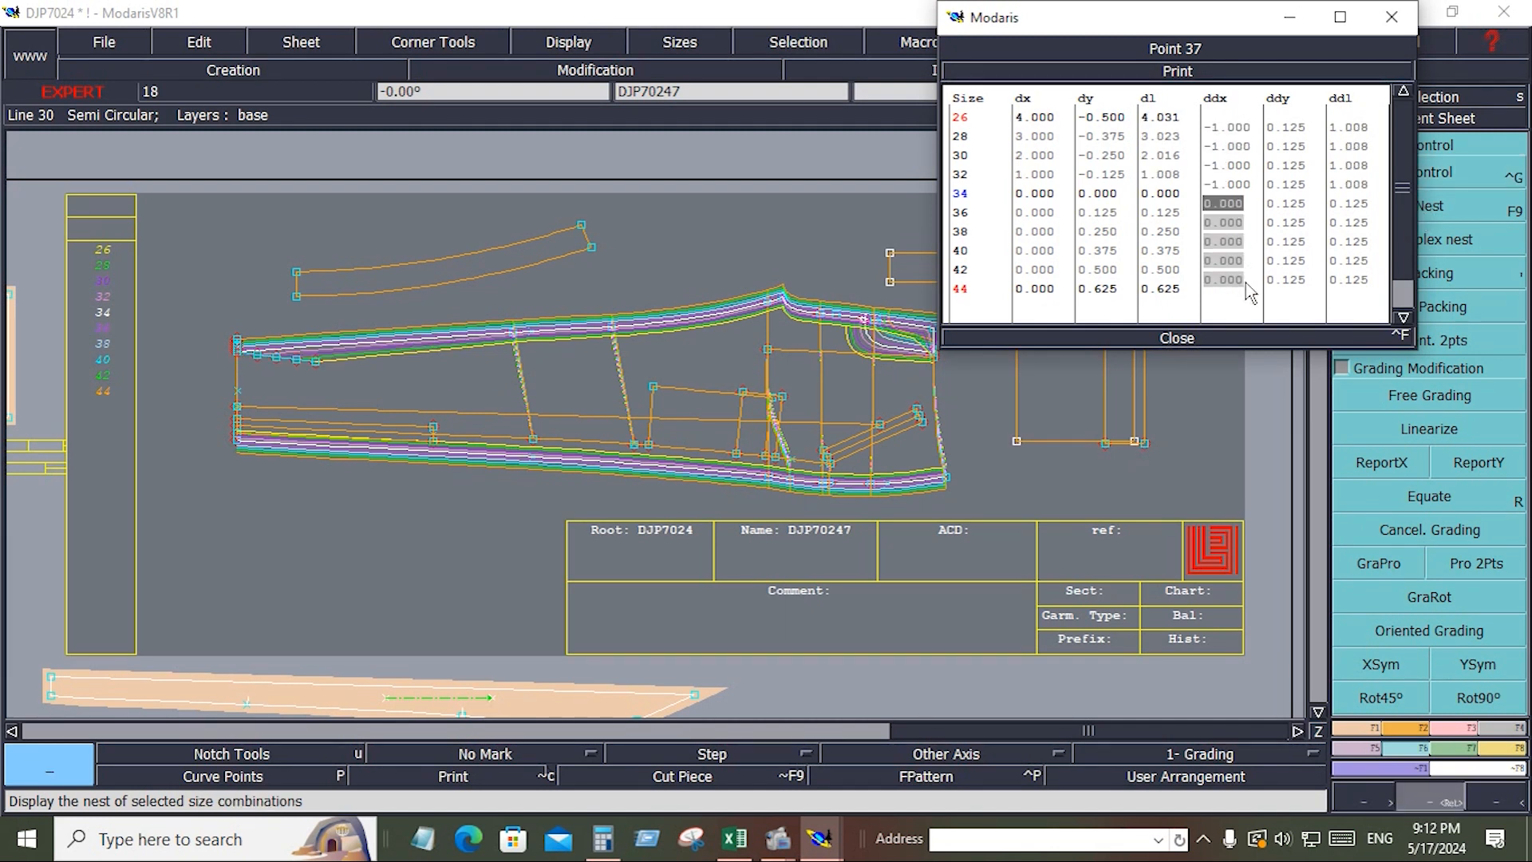
text(-)
Step: Check the IN SEAM grading in Excel and, back in Modaris, set the inseam hem point's ddx to -0.75 for 26-32 and minus 1/2 for 36-44
click(734, 837)
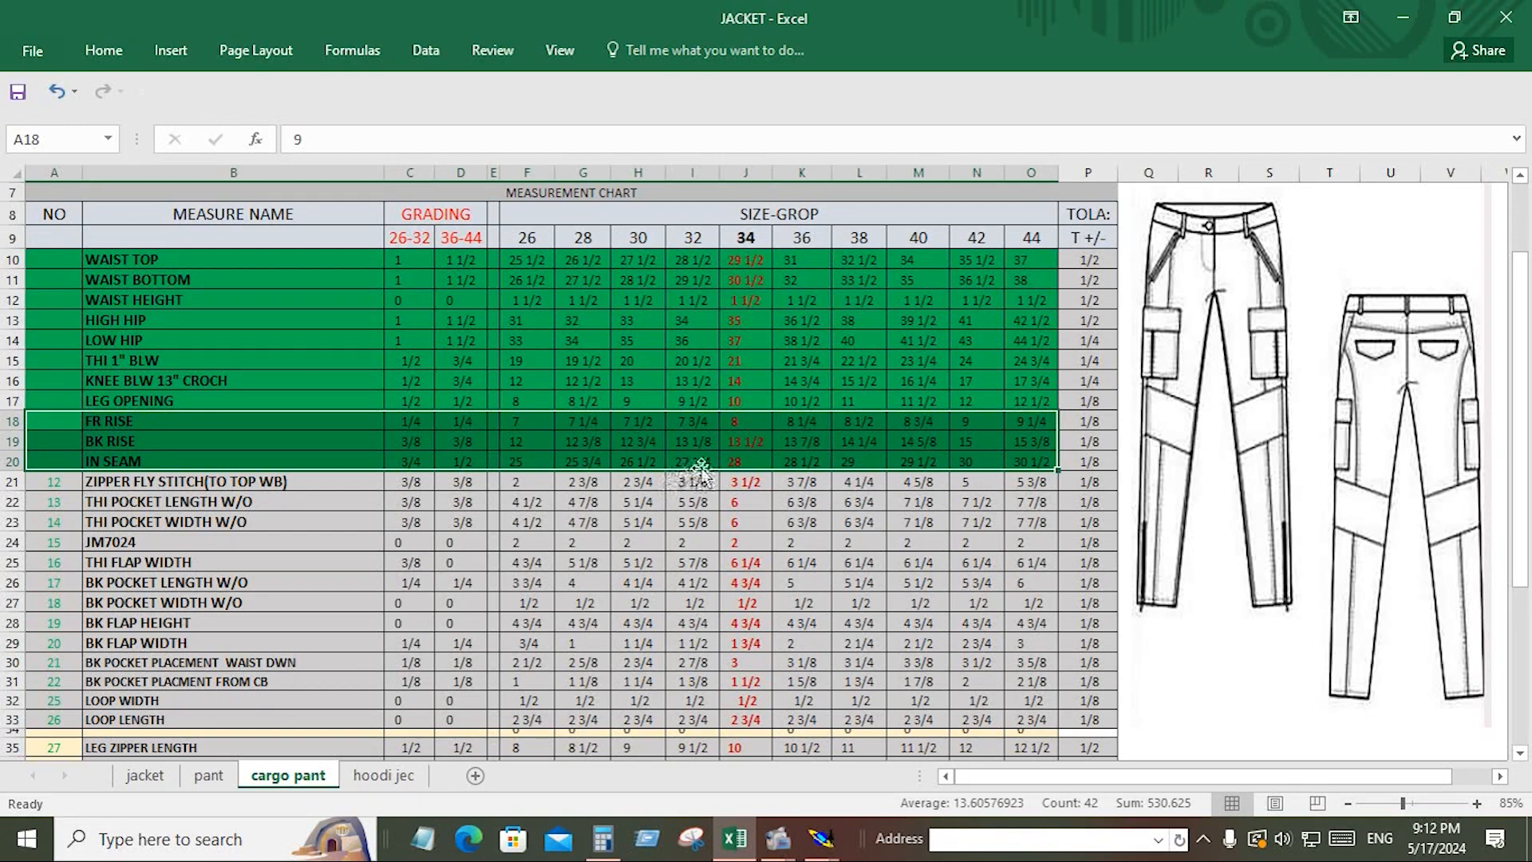
click(422, 461)
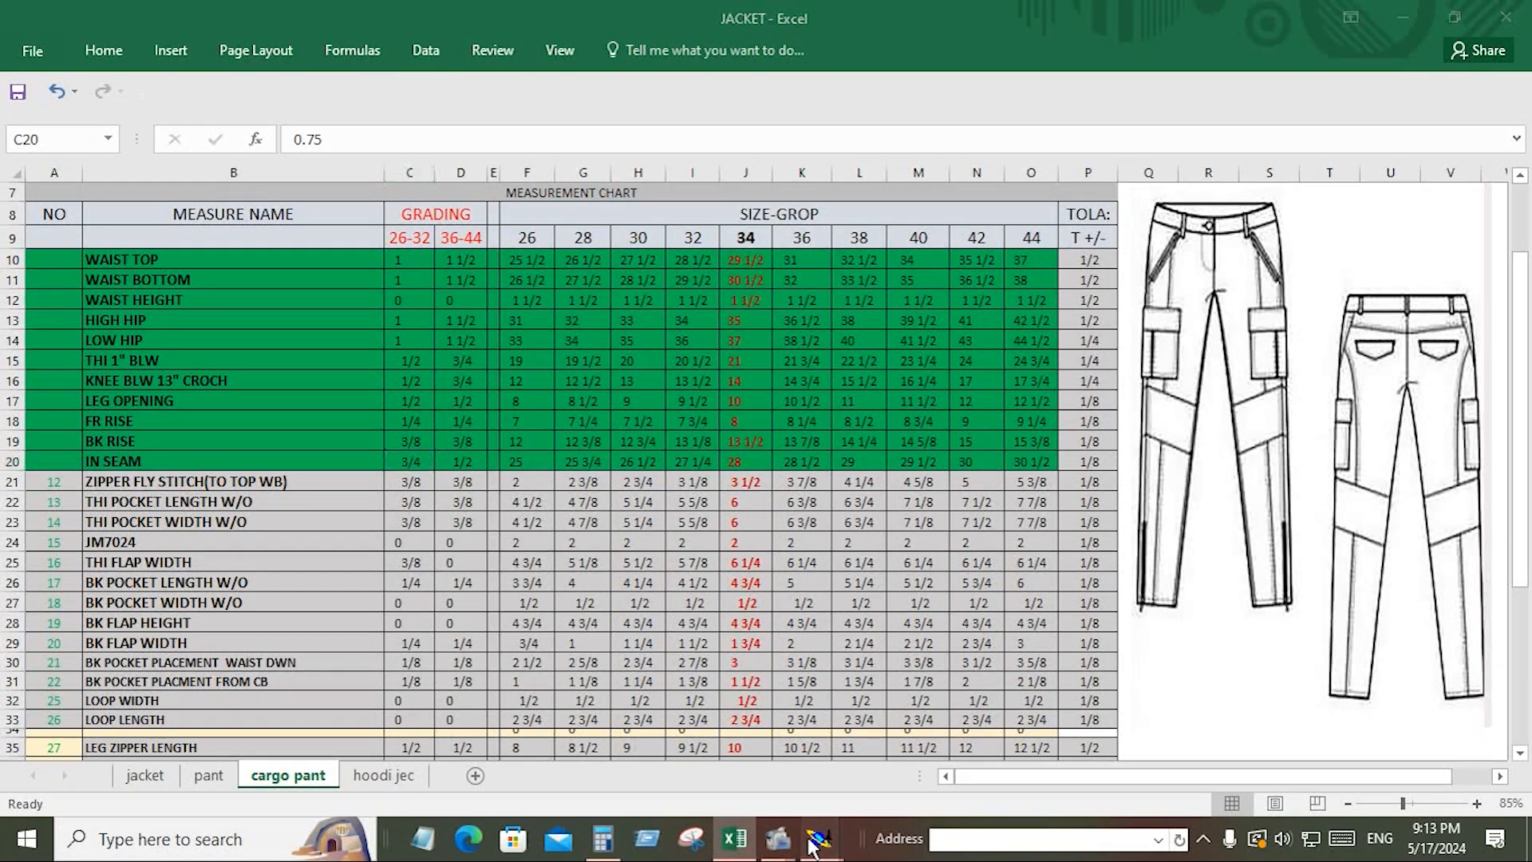
click(820, 837)
drag(1237, 164, 1237, 179)
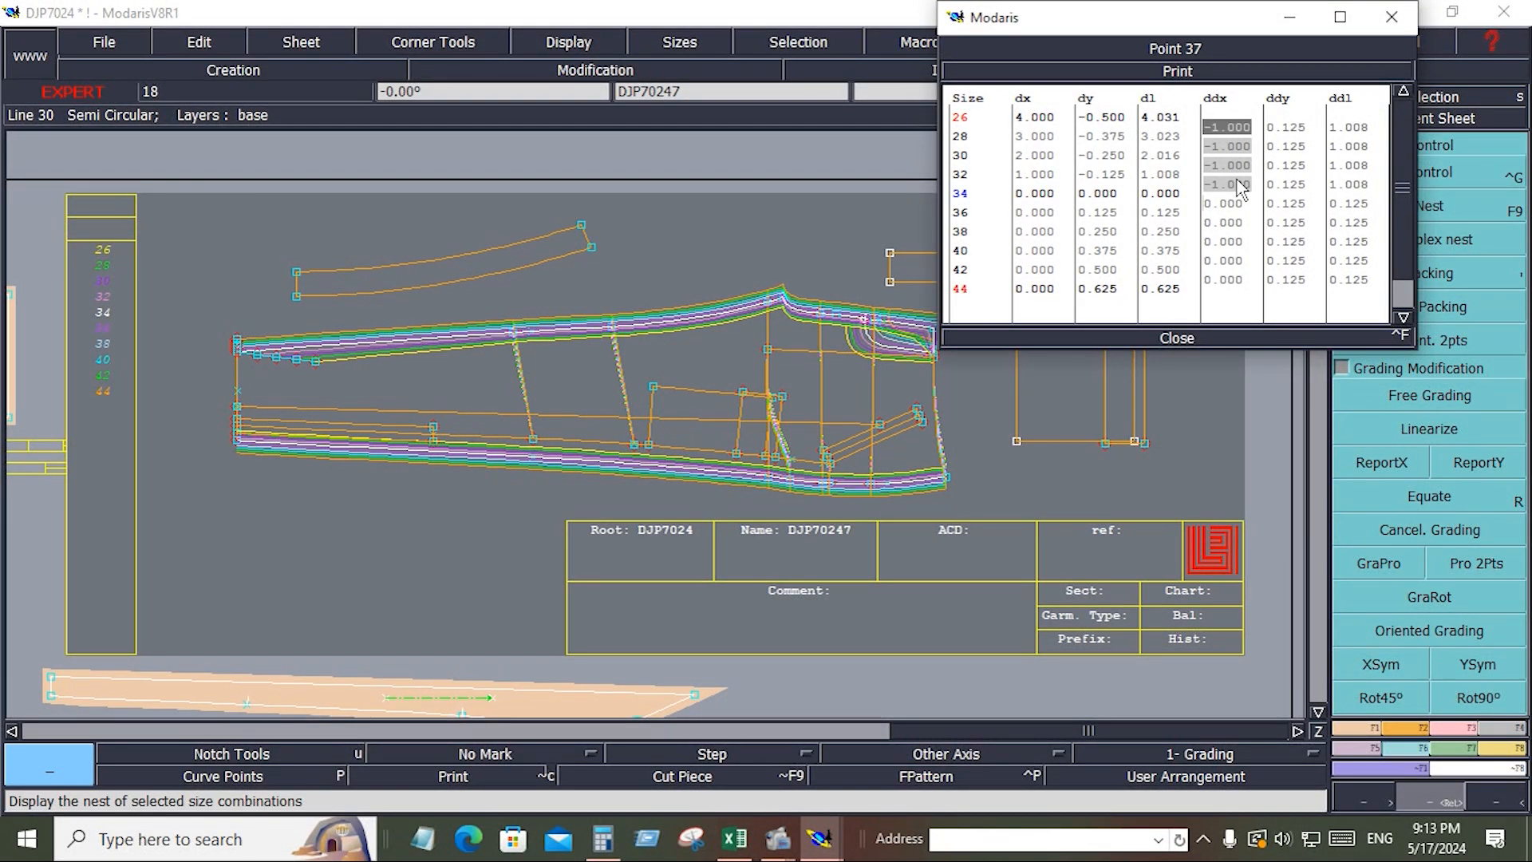
text(-0.75)
key(Return)
drag(1233, 202, 1237, 281)
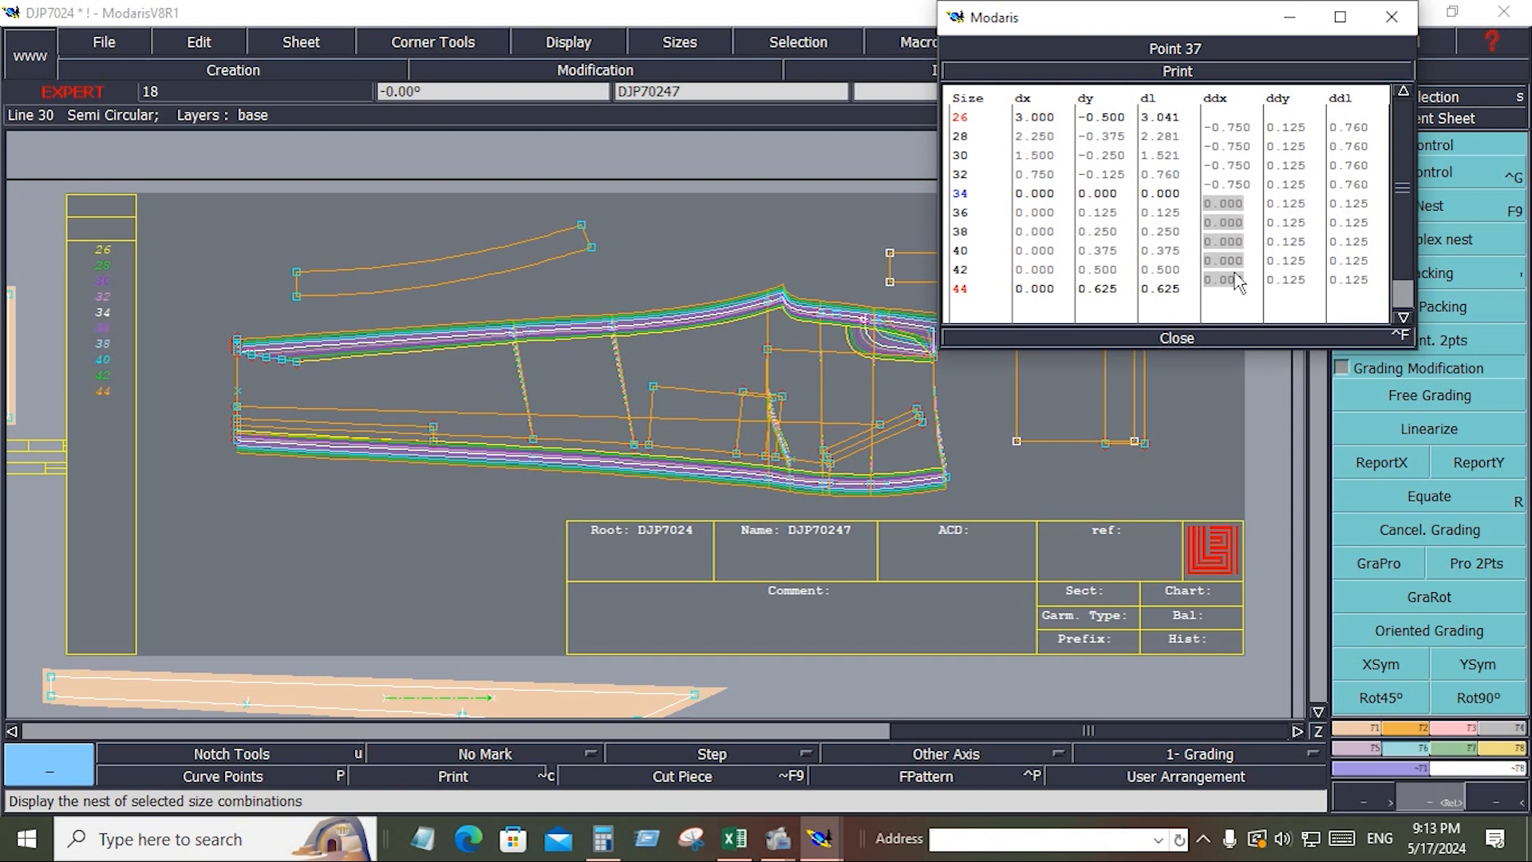
text(-)
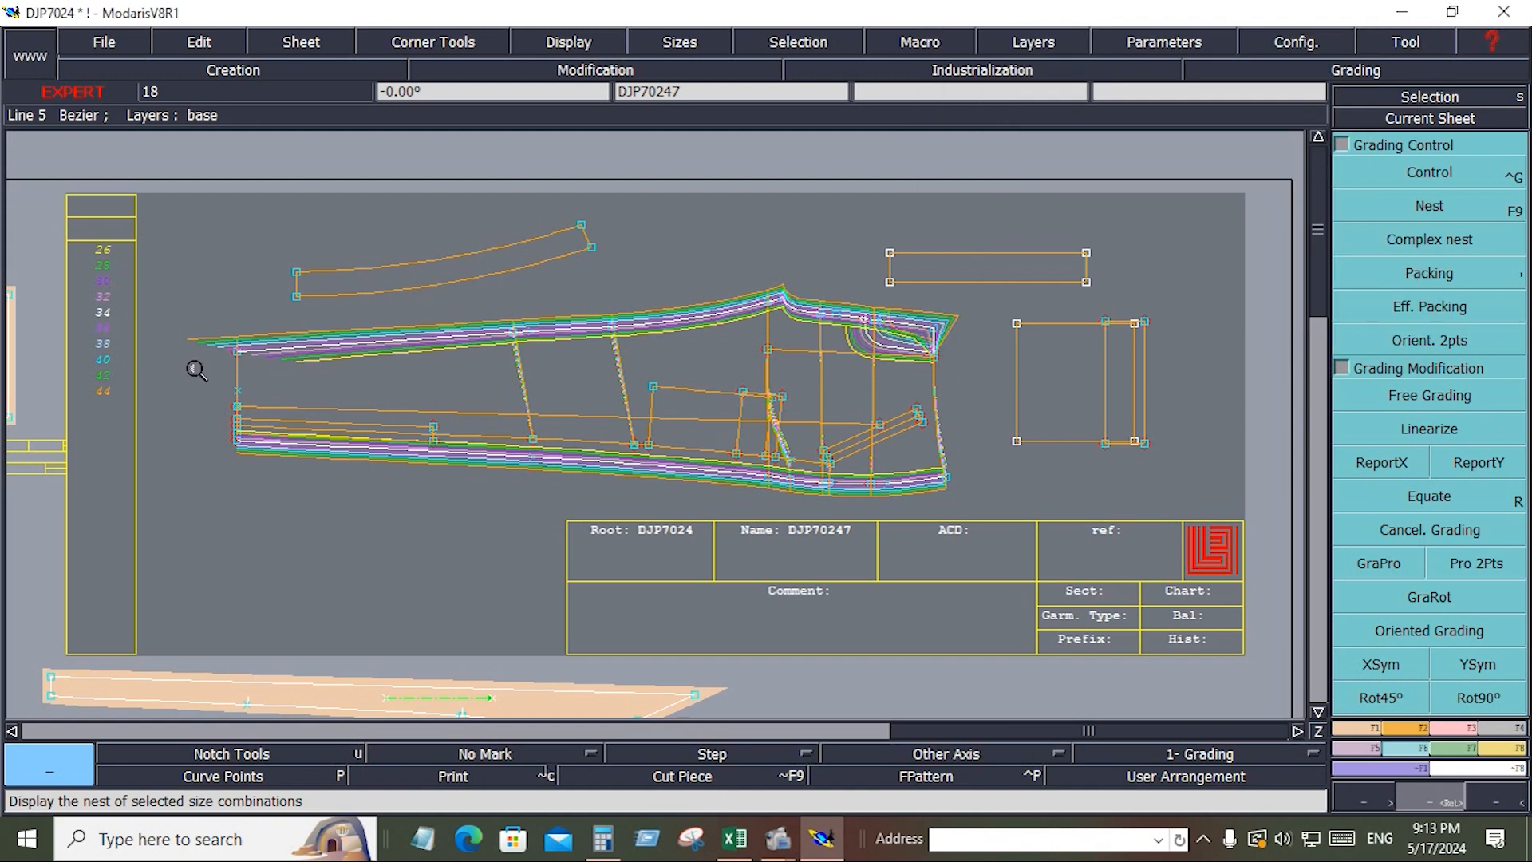
Step: Report the inseam hem point's X grading to the other points along the leg opening, including the side-seam hem and zipper lines
drag(194, 367, 307, 492)
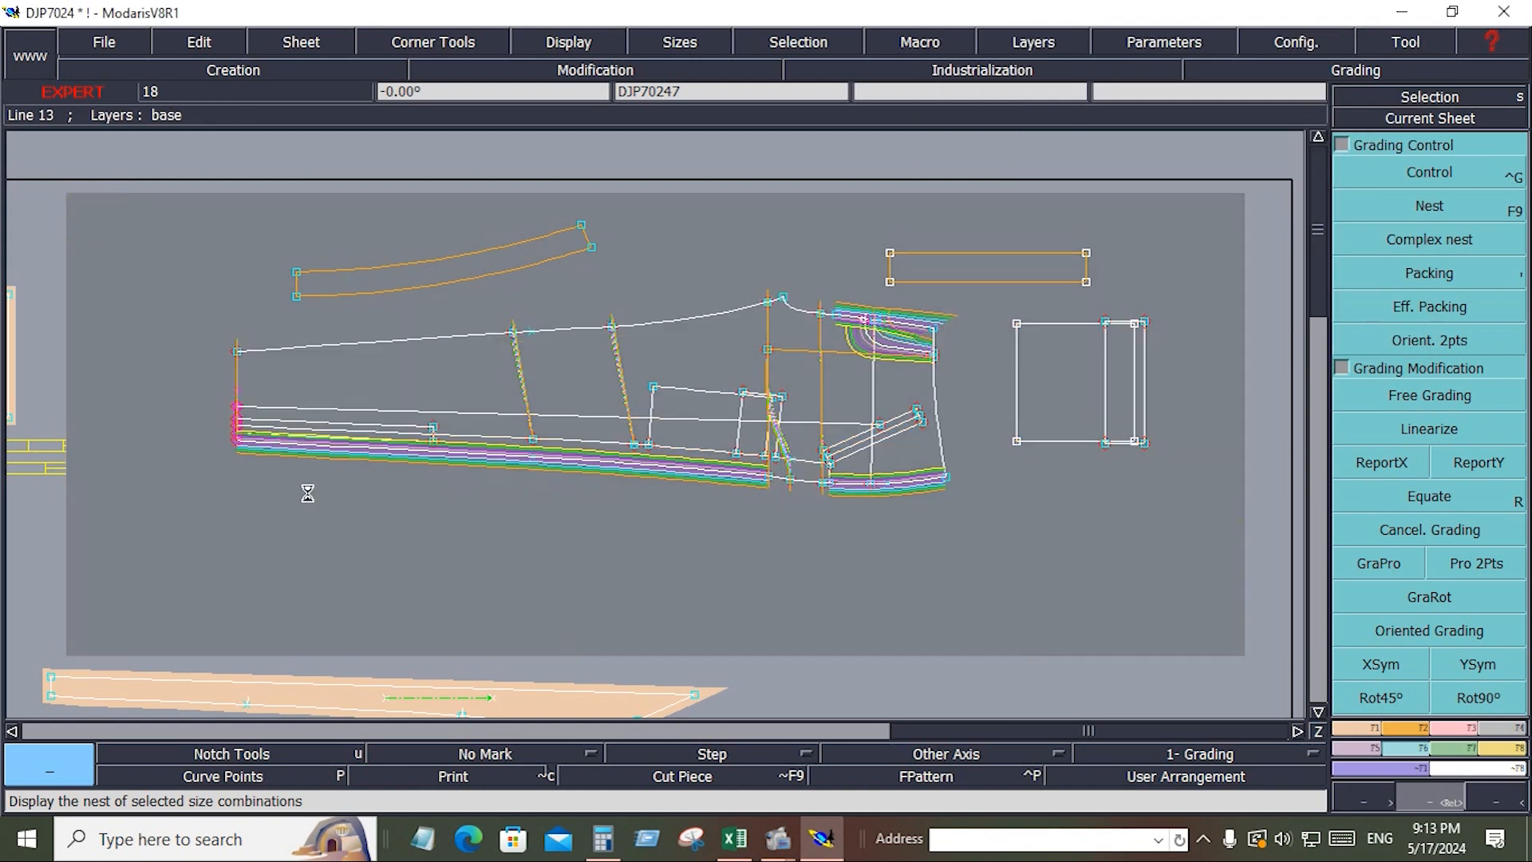
click(1383, 464)
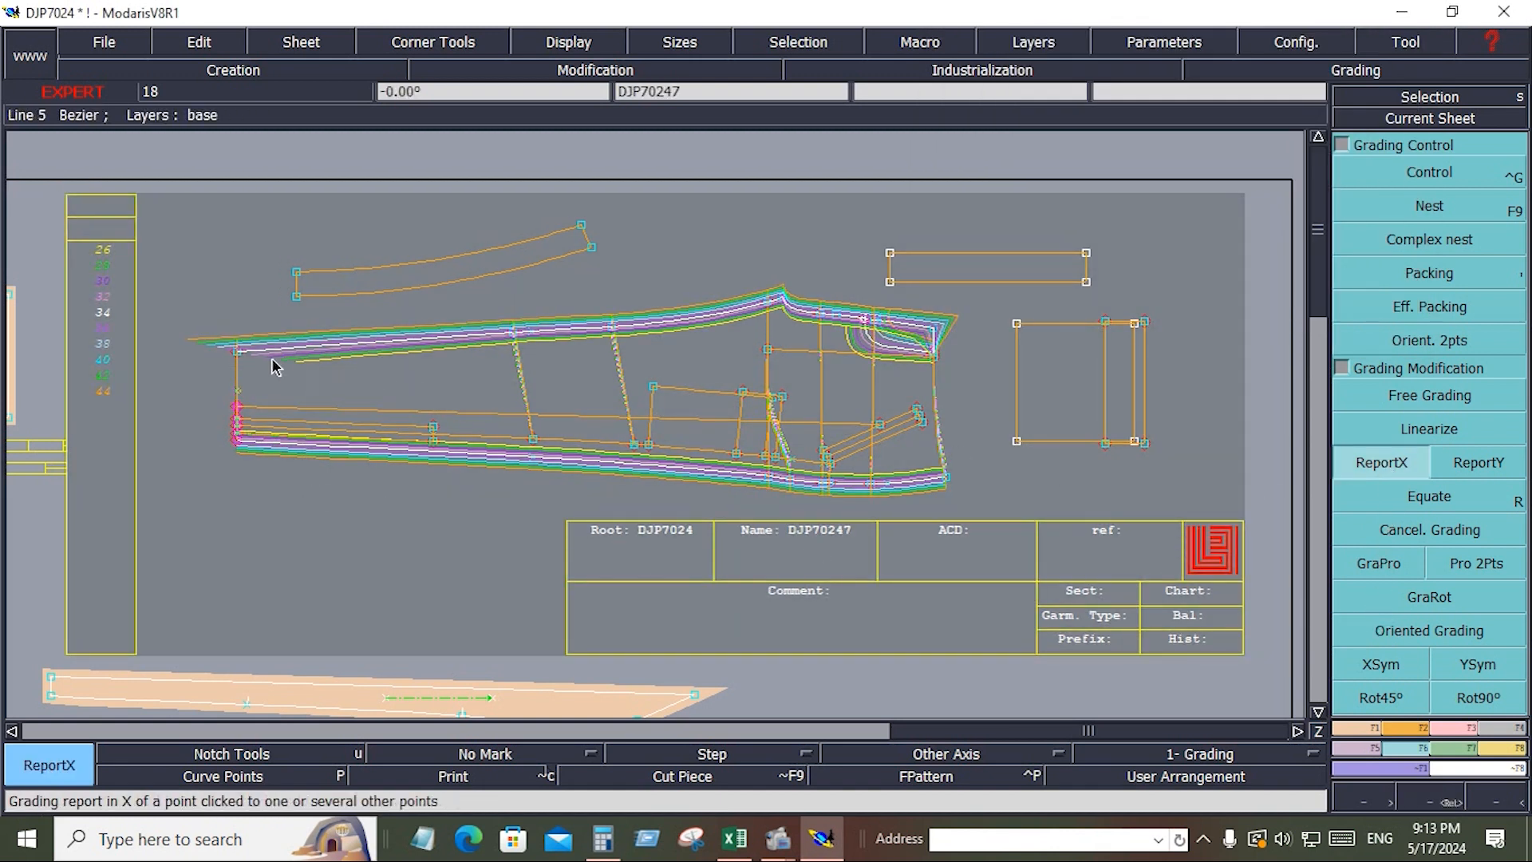
click(240, 415)
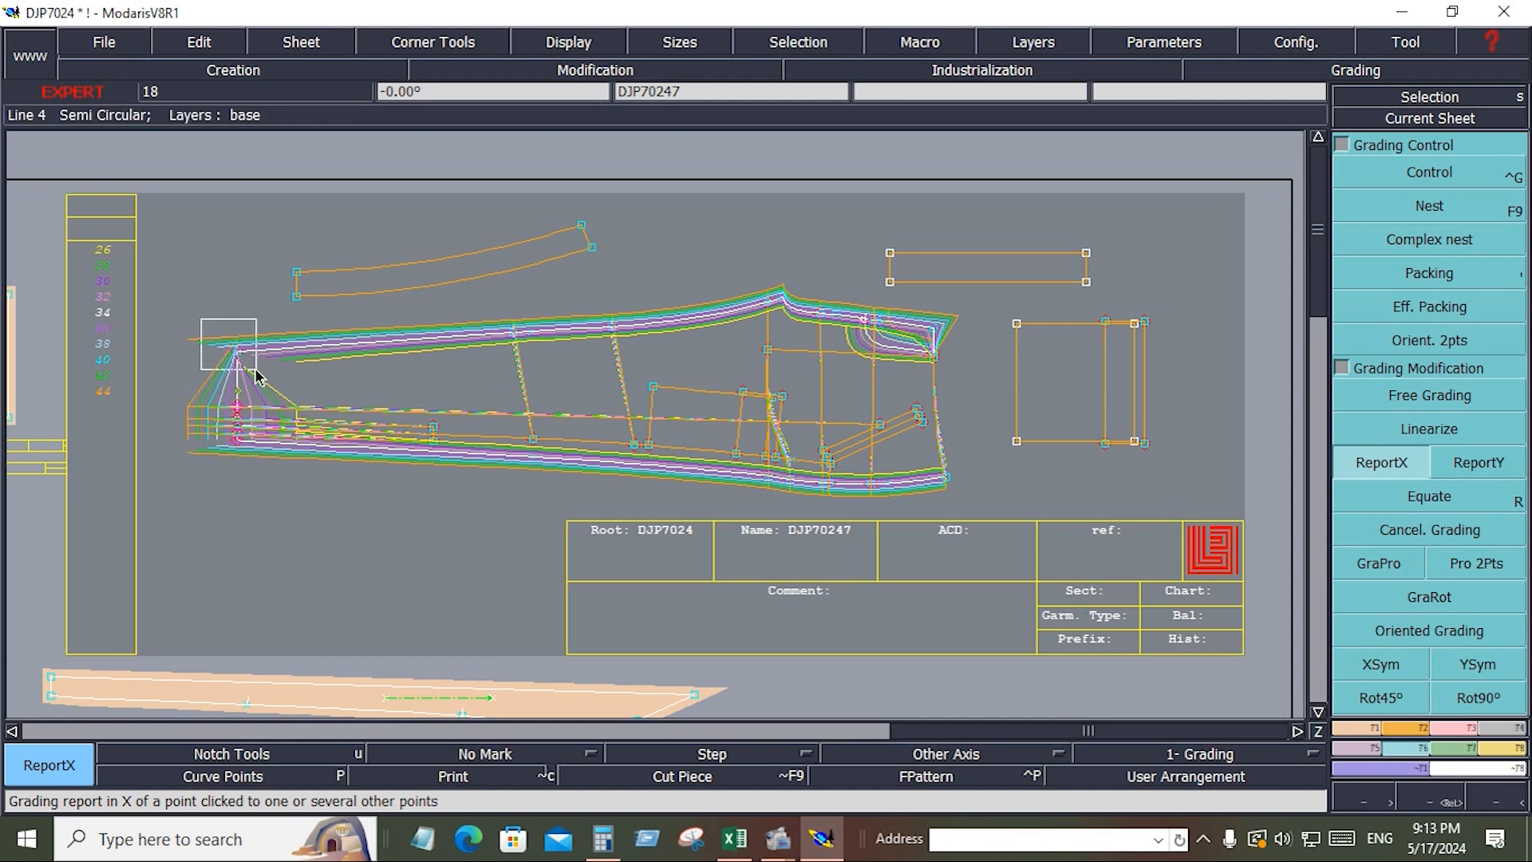
drag(257, 375, 258, 372)
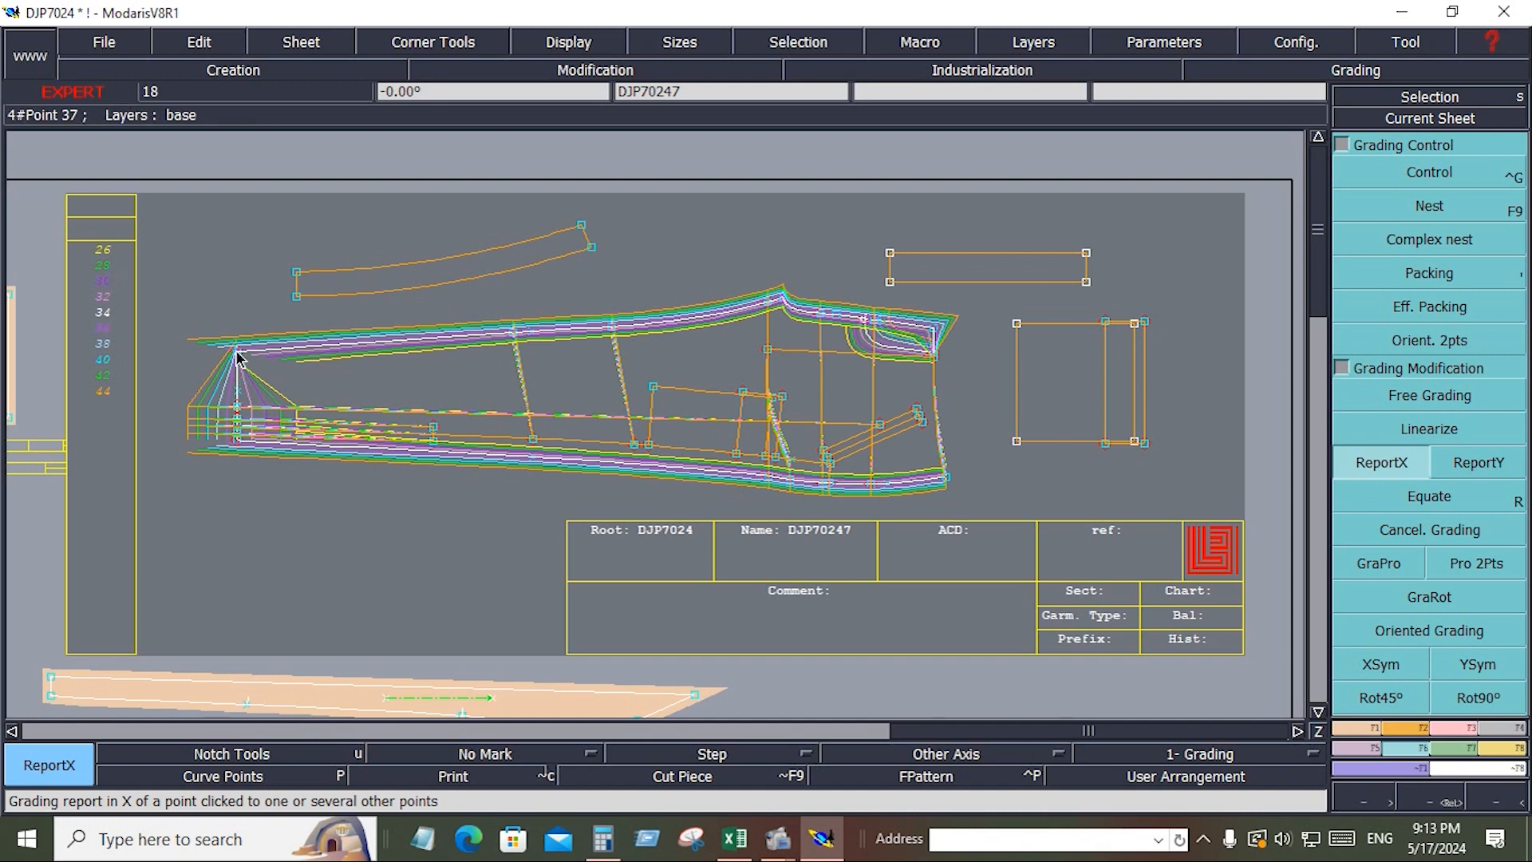
drag(199, 311, 262, 379)
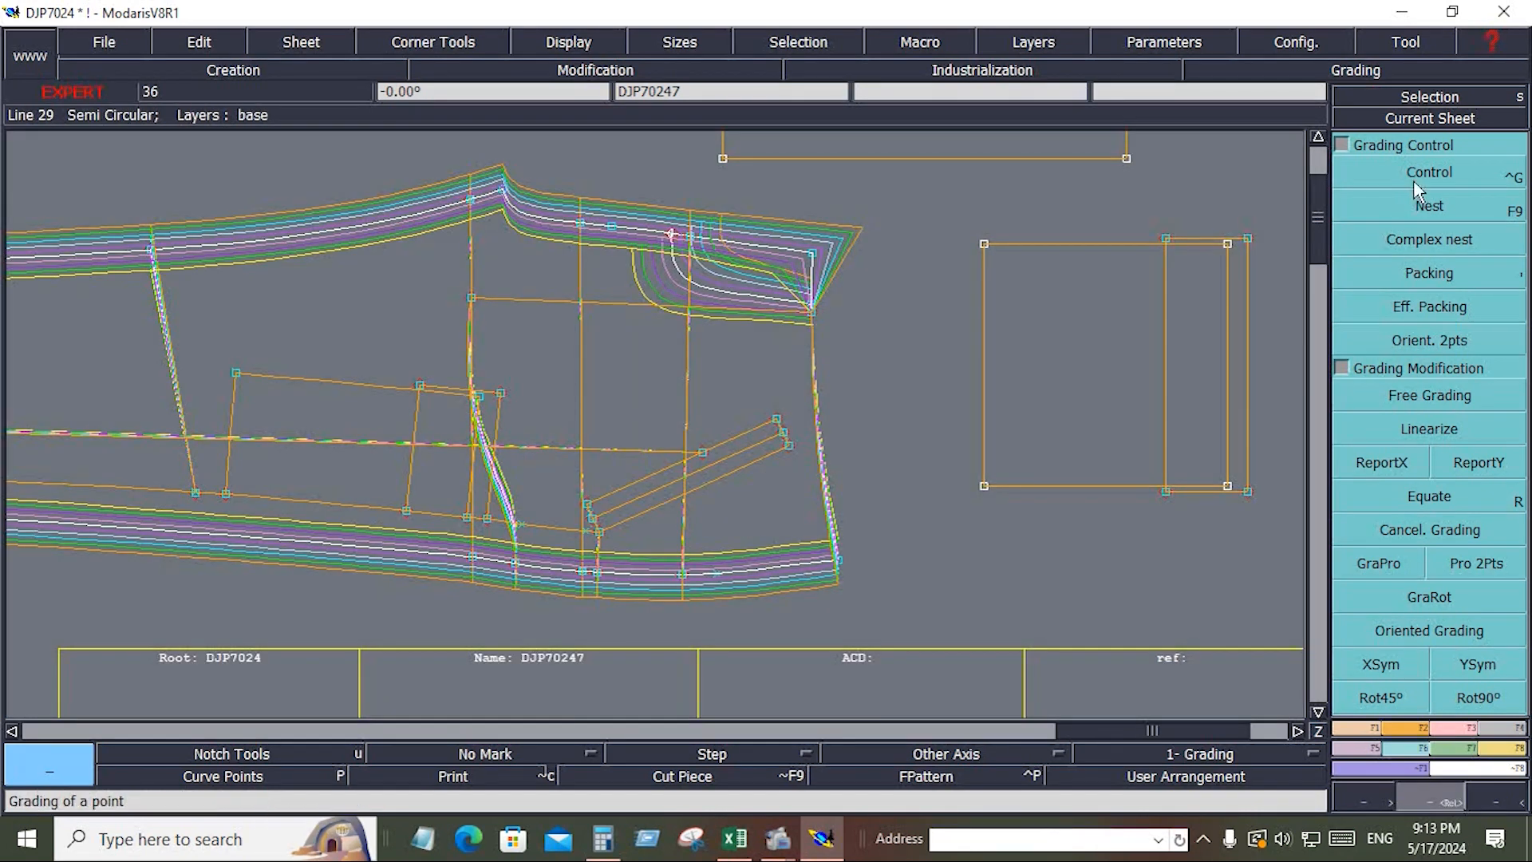
Step: Set the ddx increment of the side-seam waist corner point to .25 for all sizes and close the grading table
click(1417, 184)
click(841, 571)
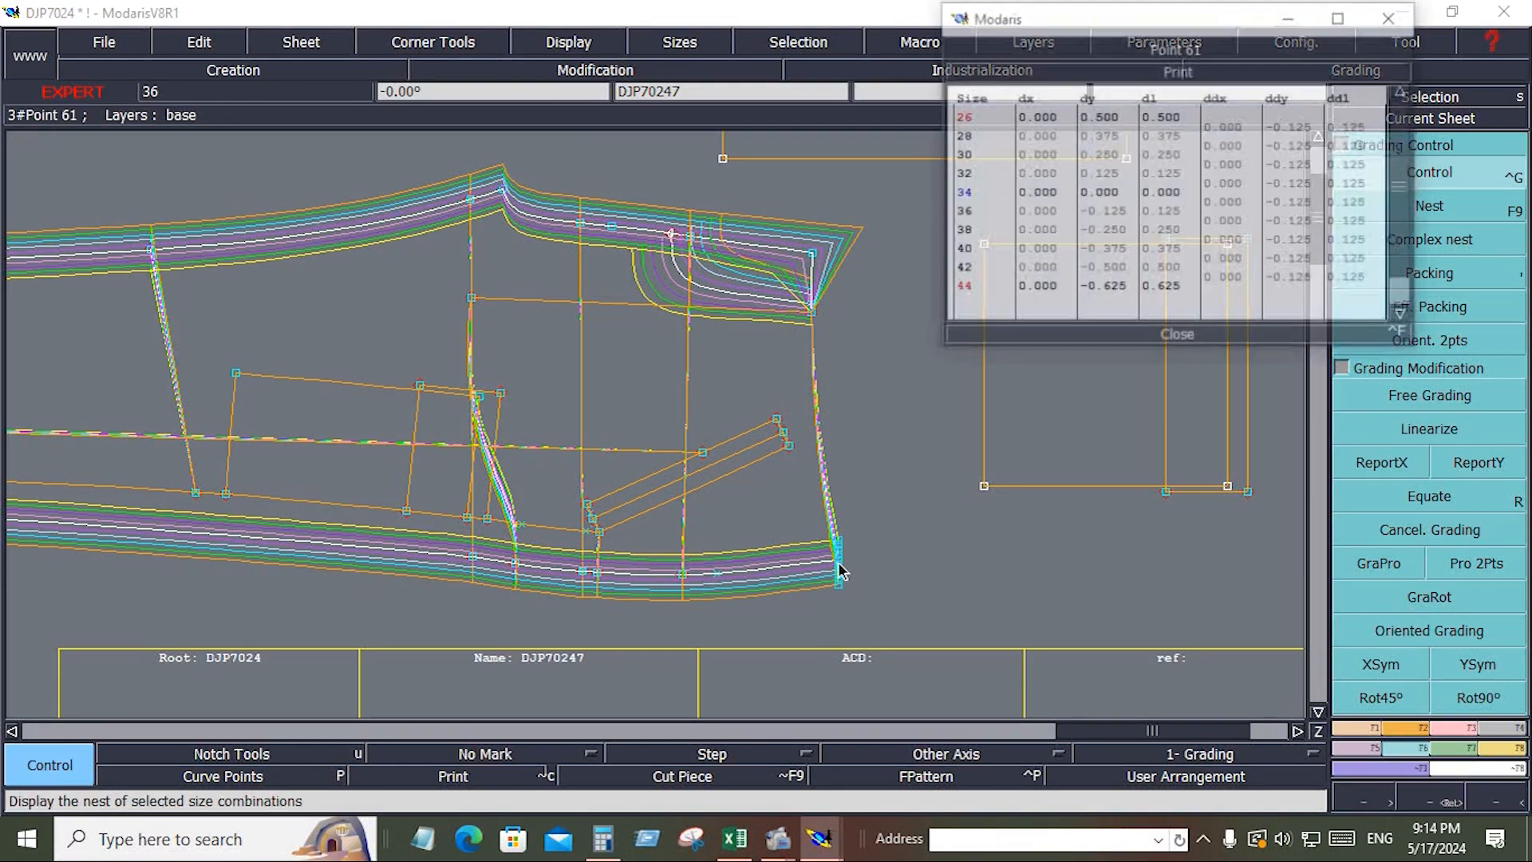
drag(1235, 137, 1239, 294)
text(.2)
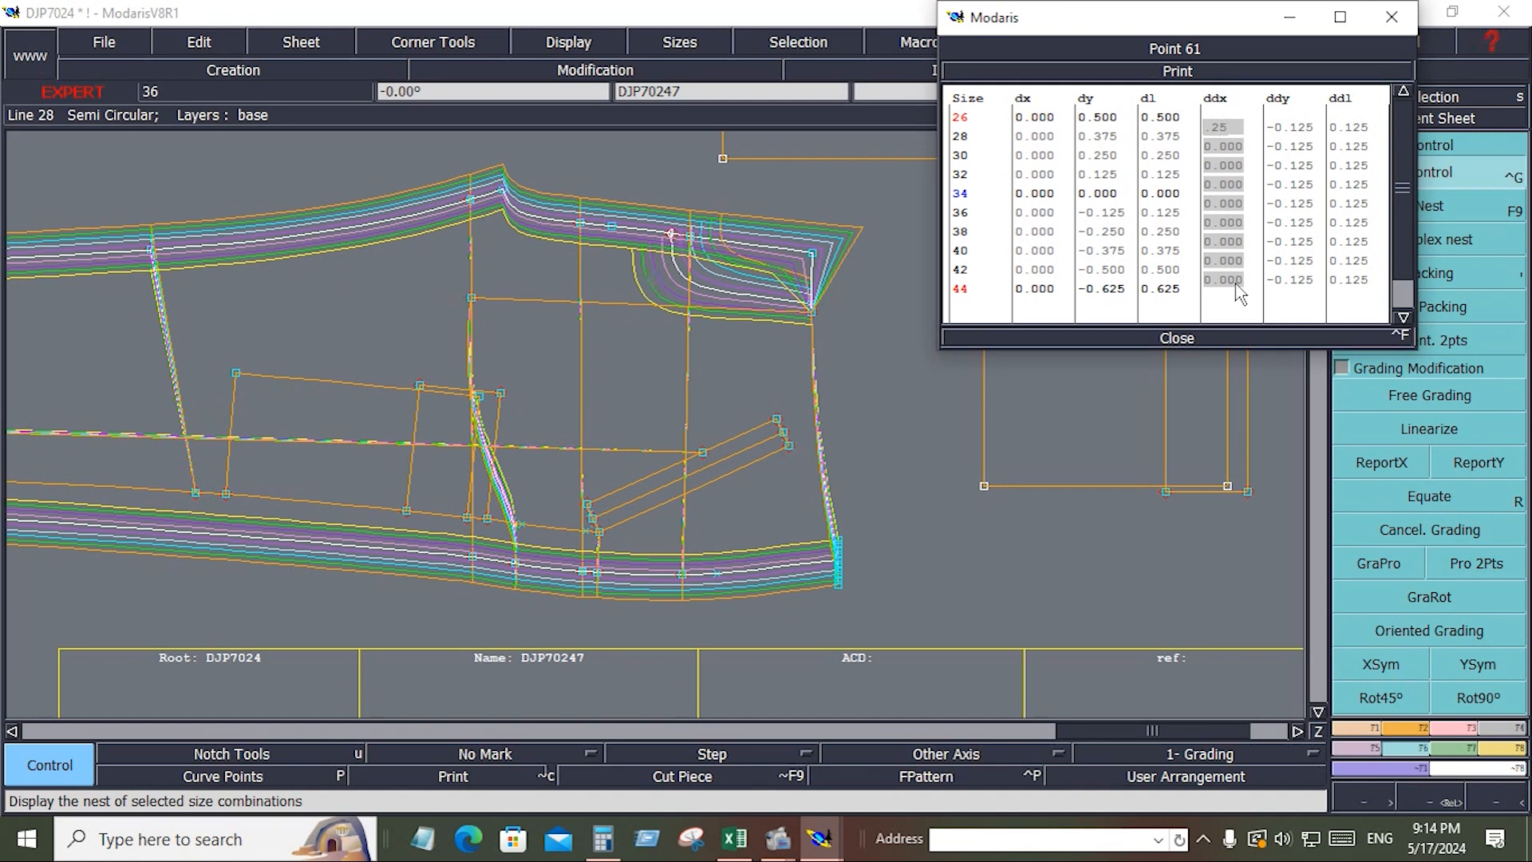
text(5)
key(Return)
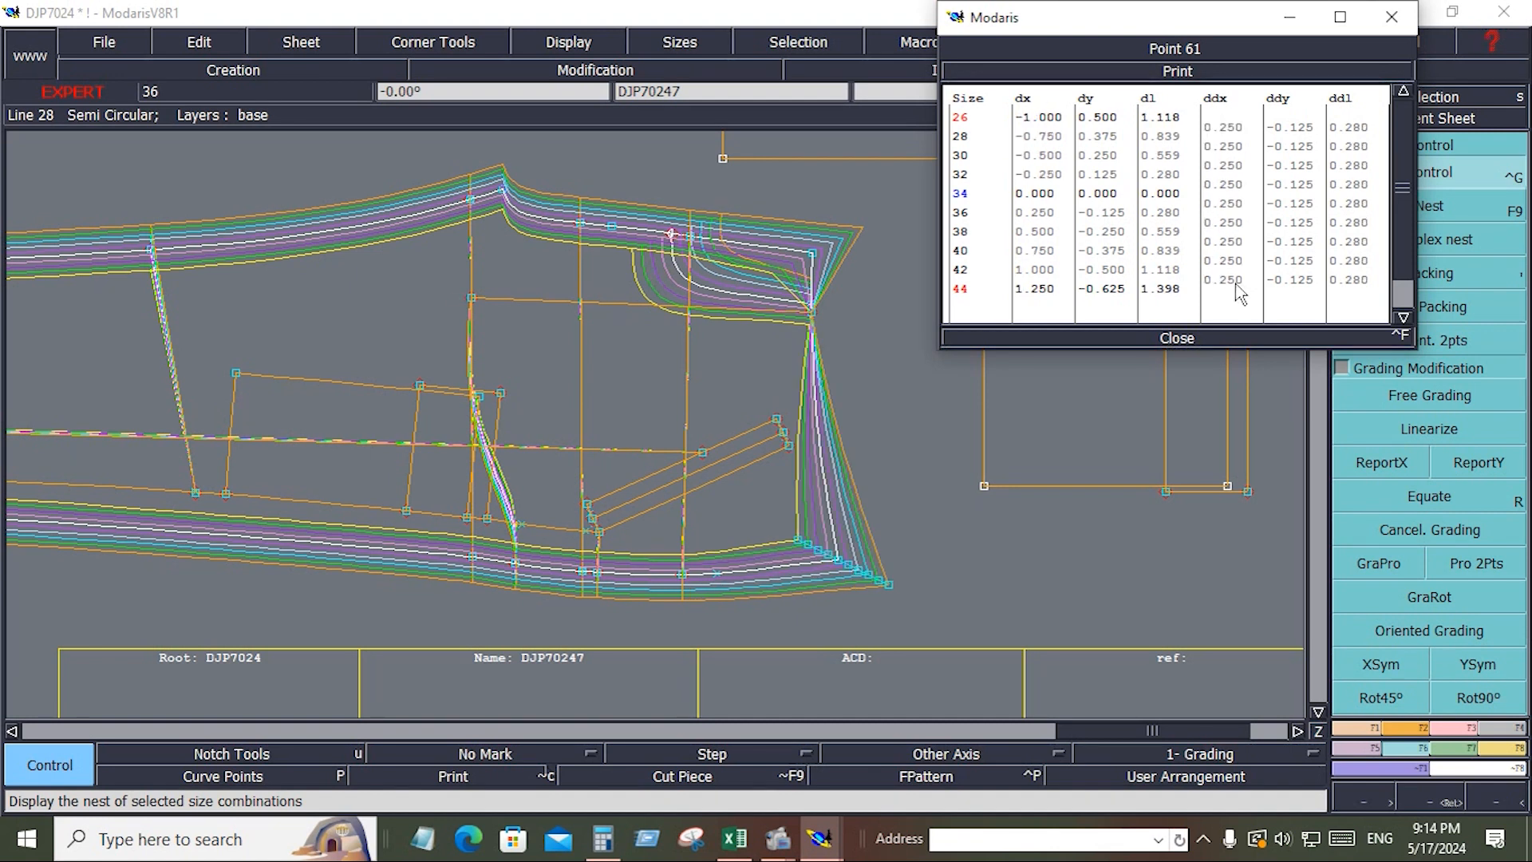
click(1181, 337)
Step: Report the side-seam waist corner's X grading to the selected points along the front waistline
drag(788, 218, 942, 606)
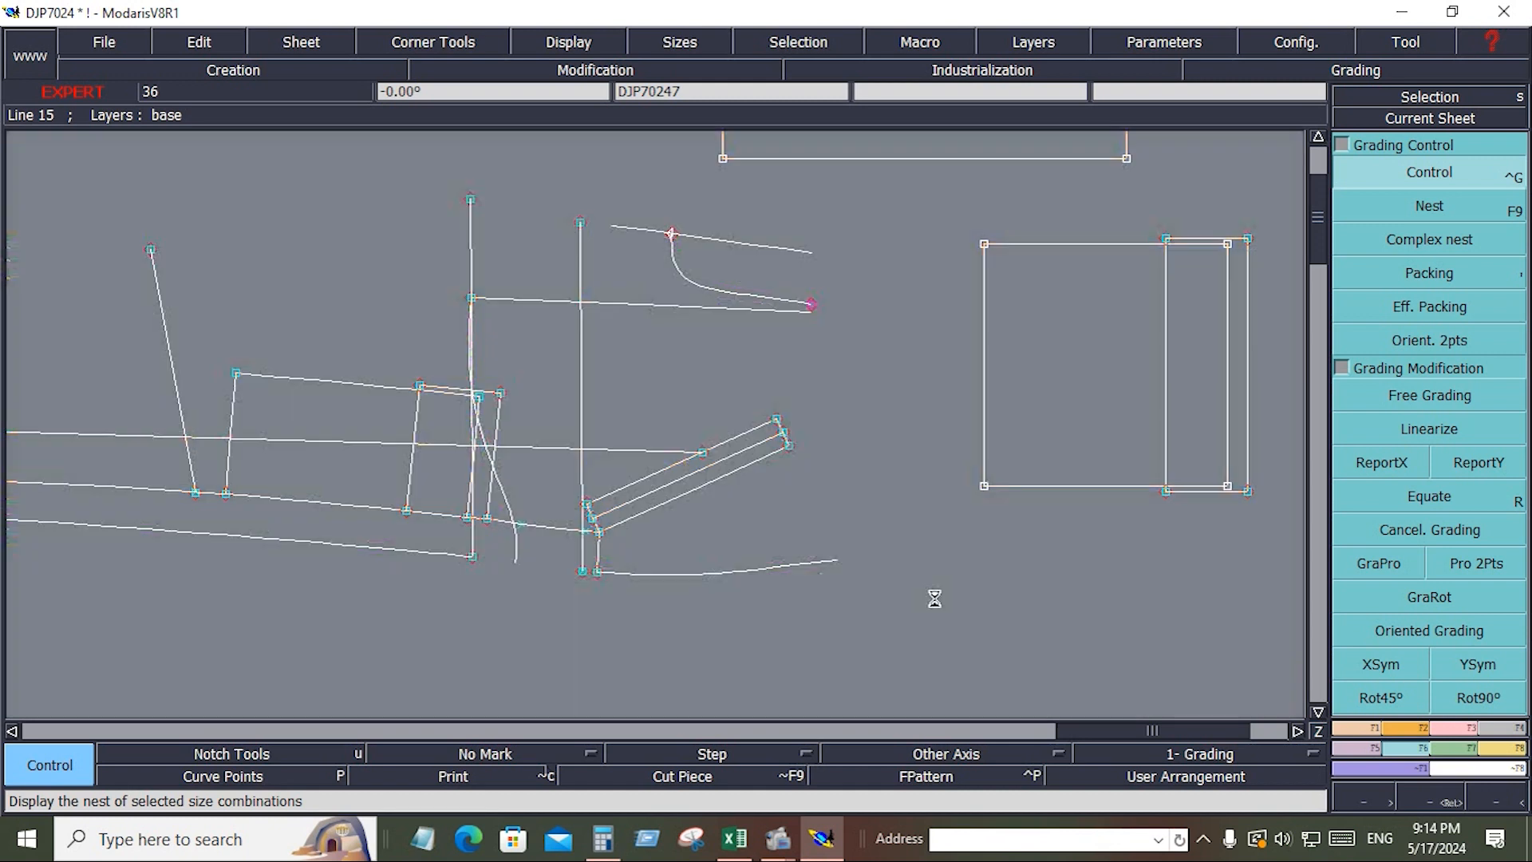
click(1407, 470)
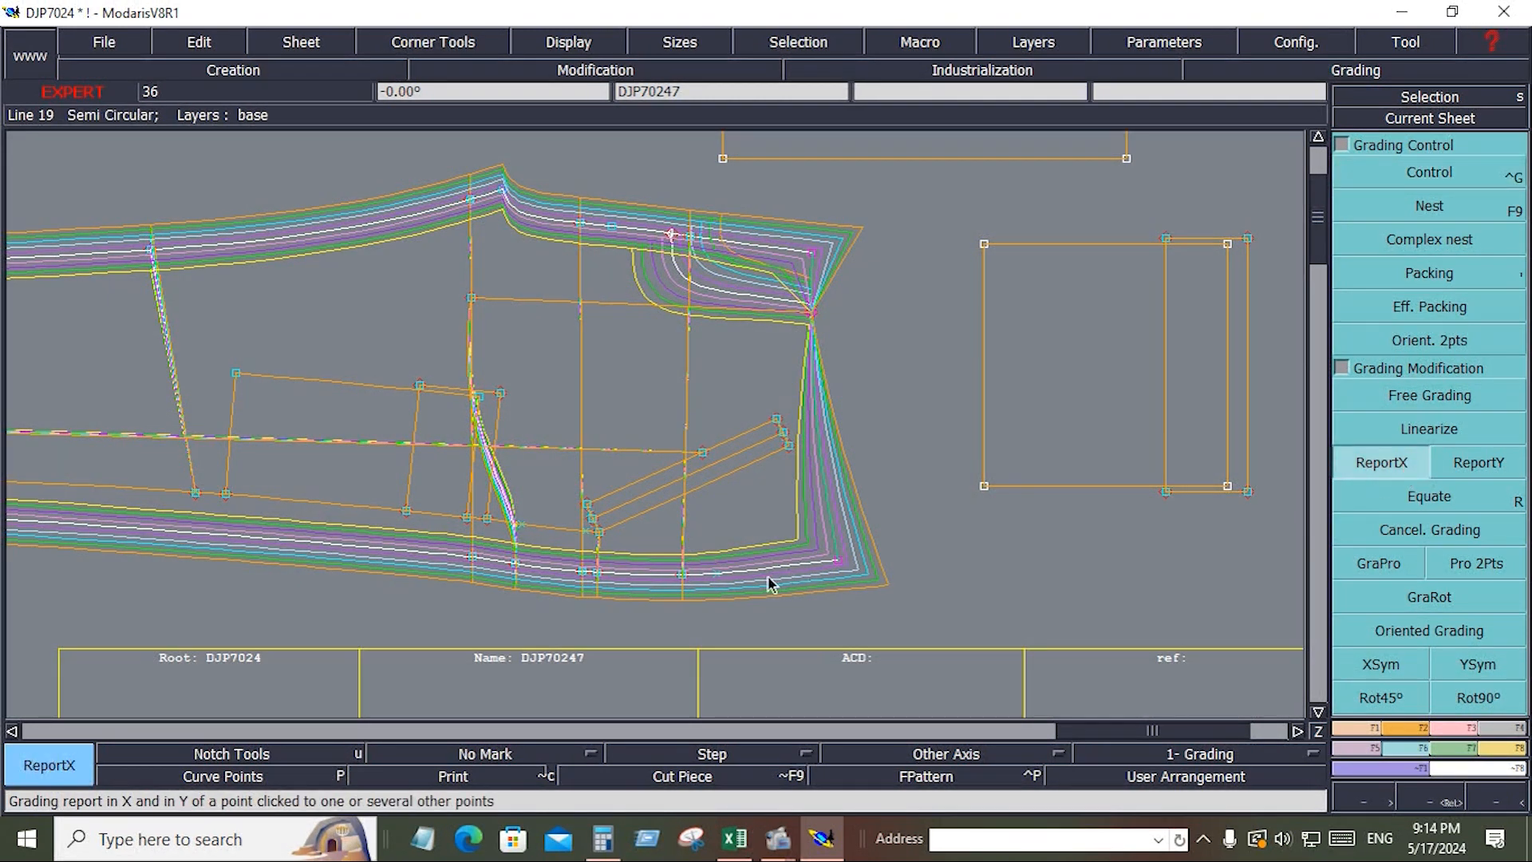
click(839, 568)
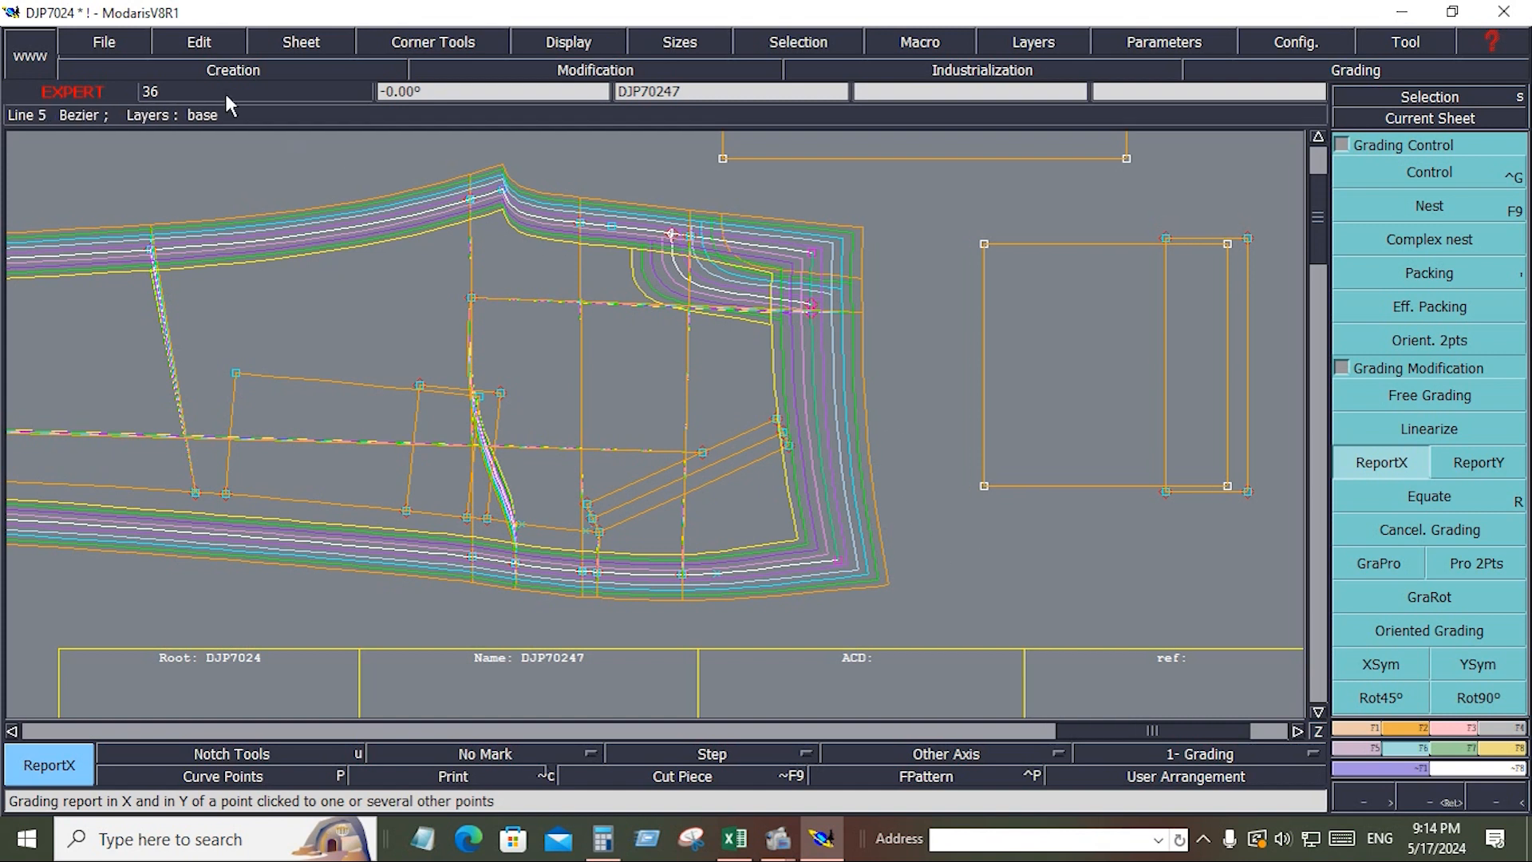
click(102, 44)
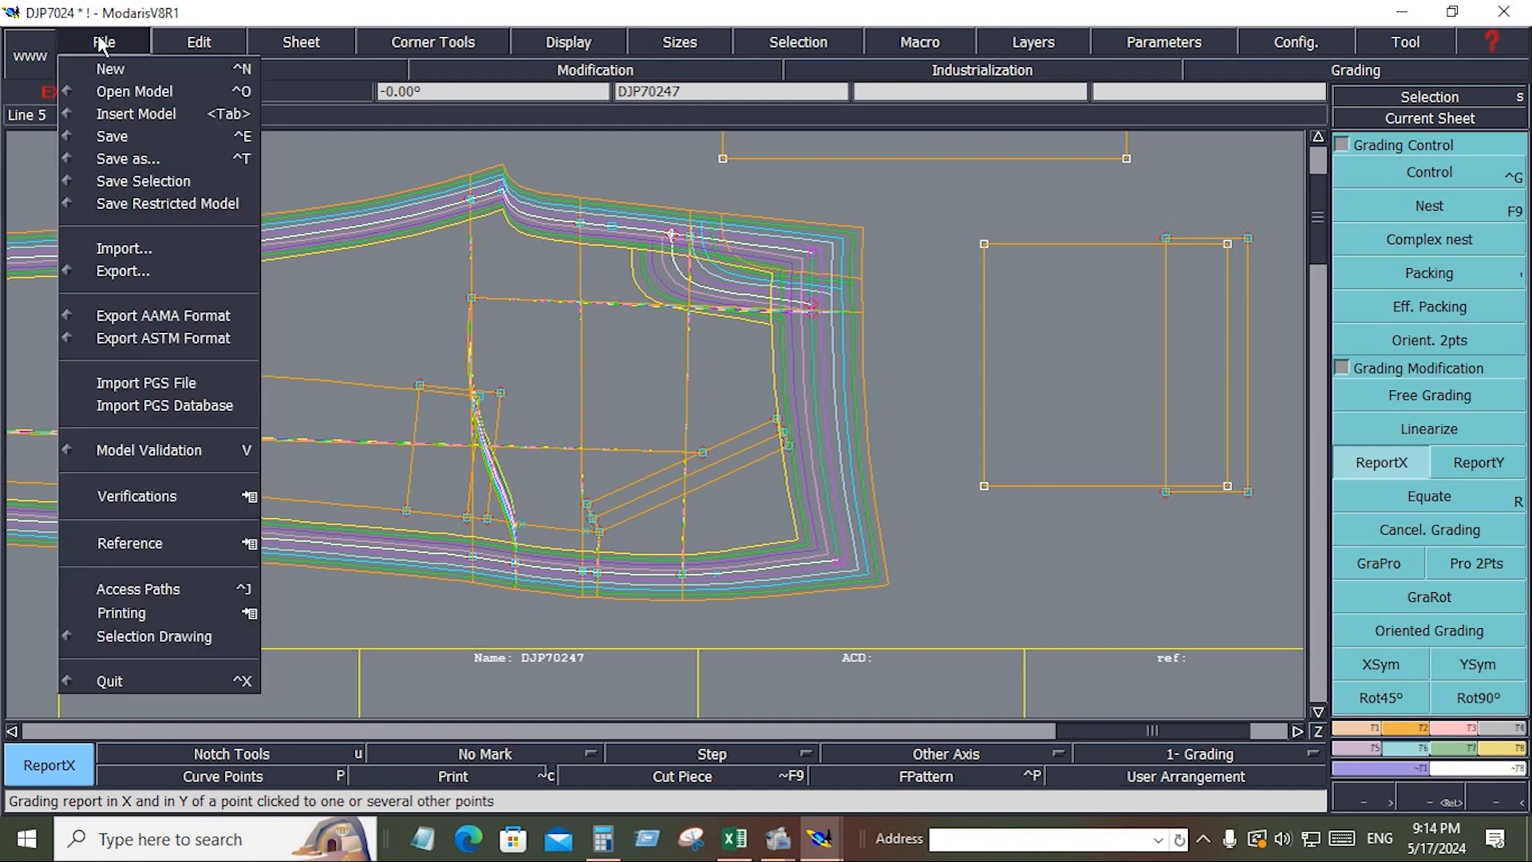
click(111, 137)
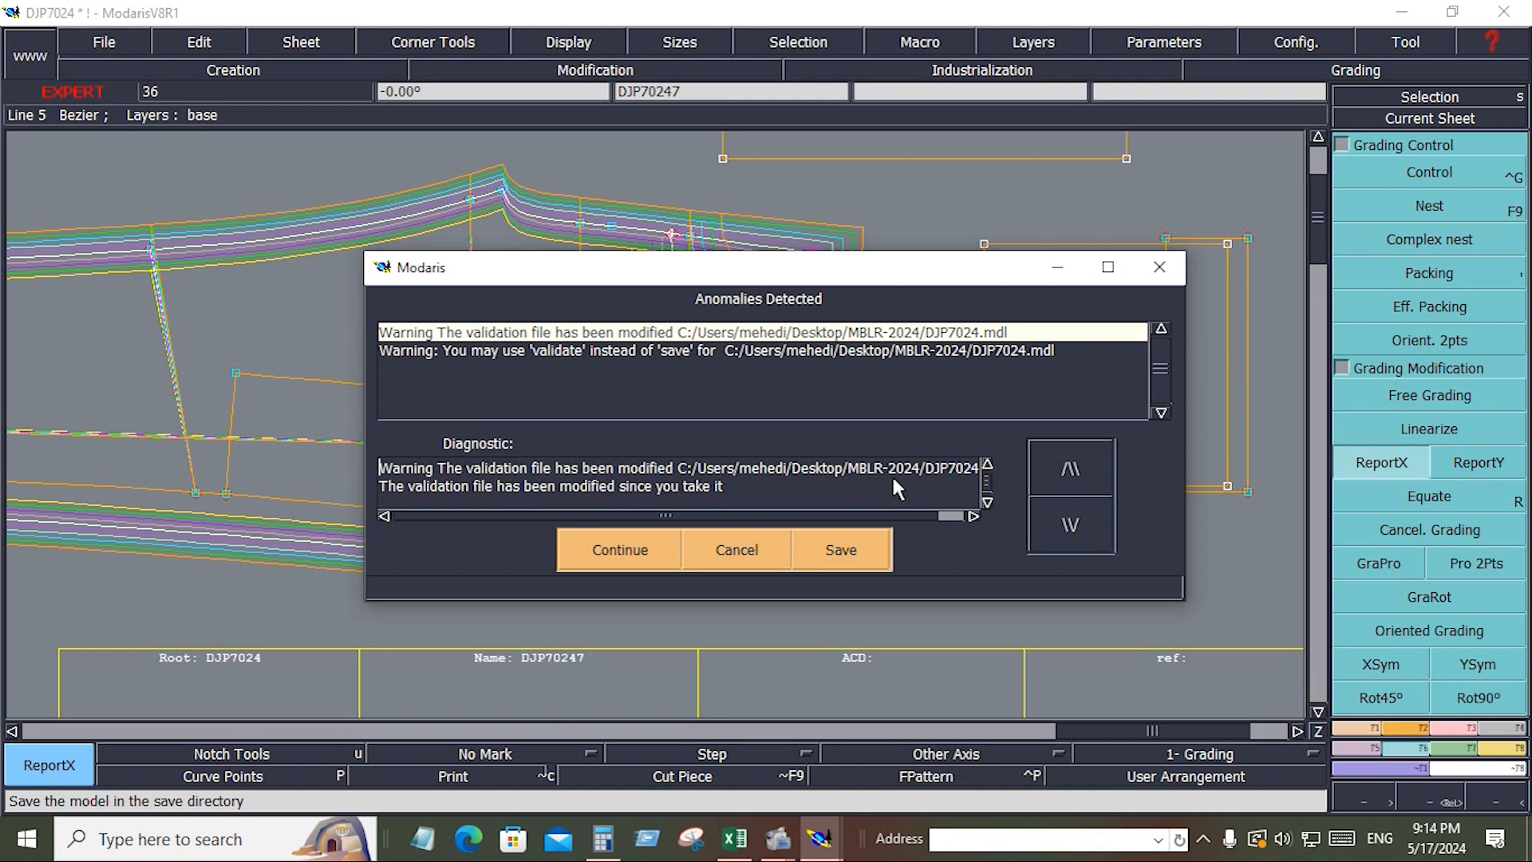
click(742, 560)
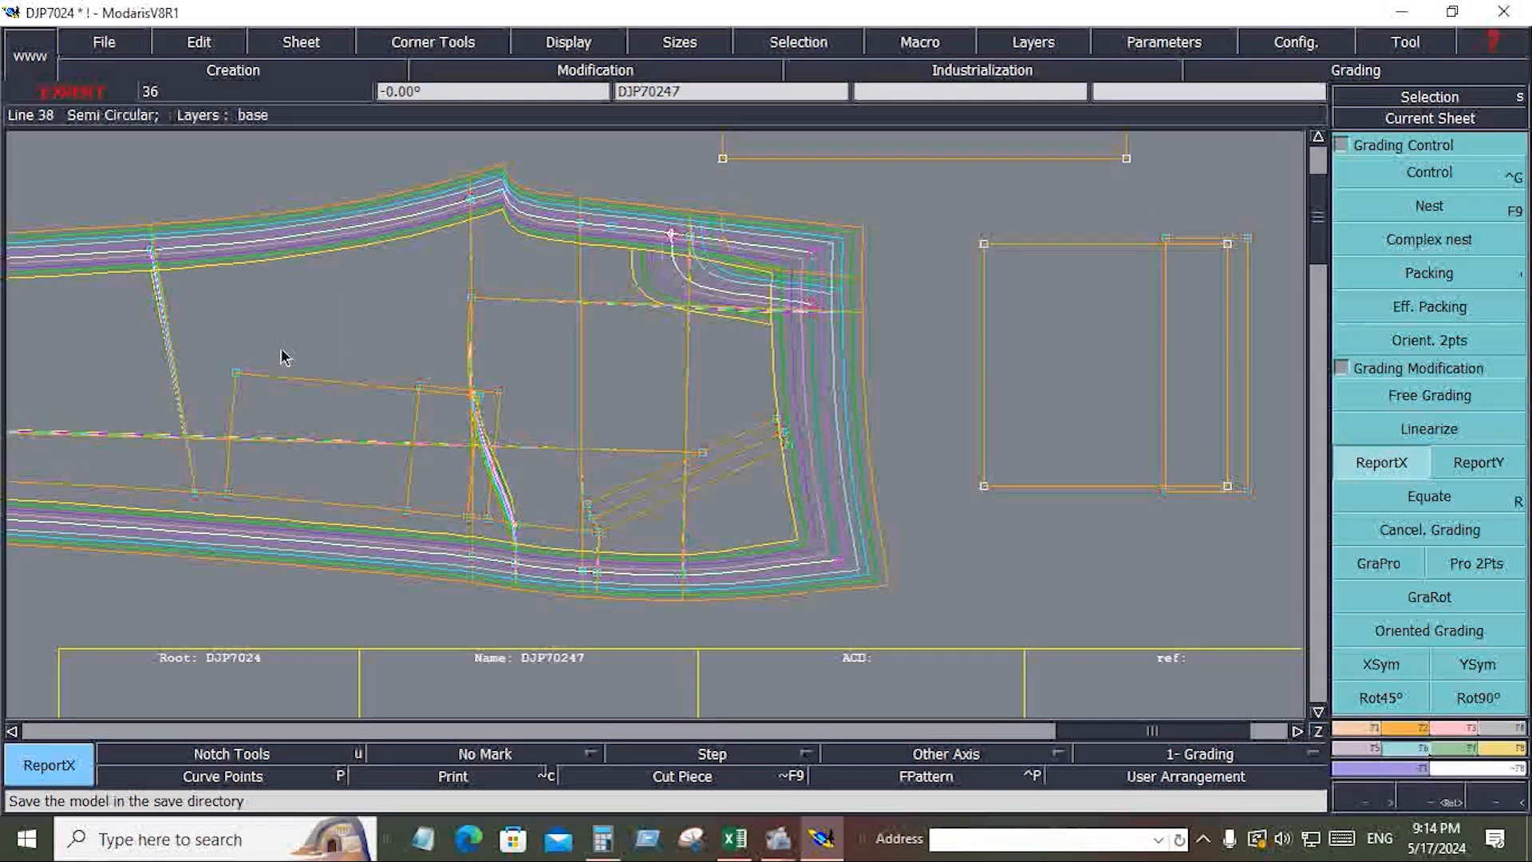
Step: Set all model access paths to G:/DJP7024/ and save the model there, overwriting the existing file
key(ctrl+a)
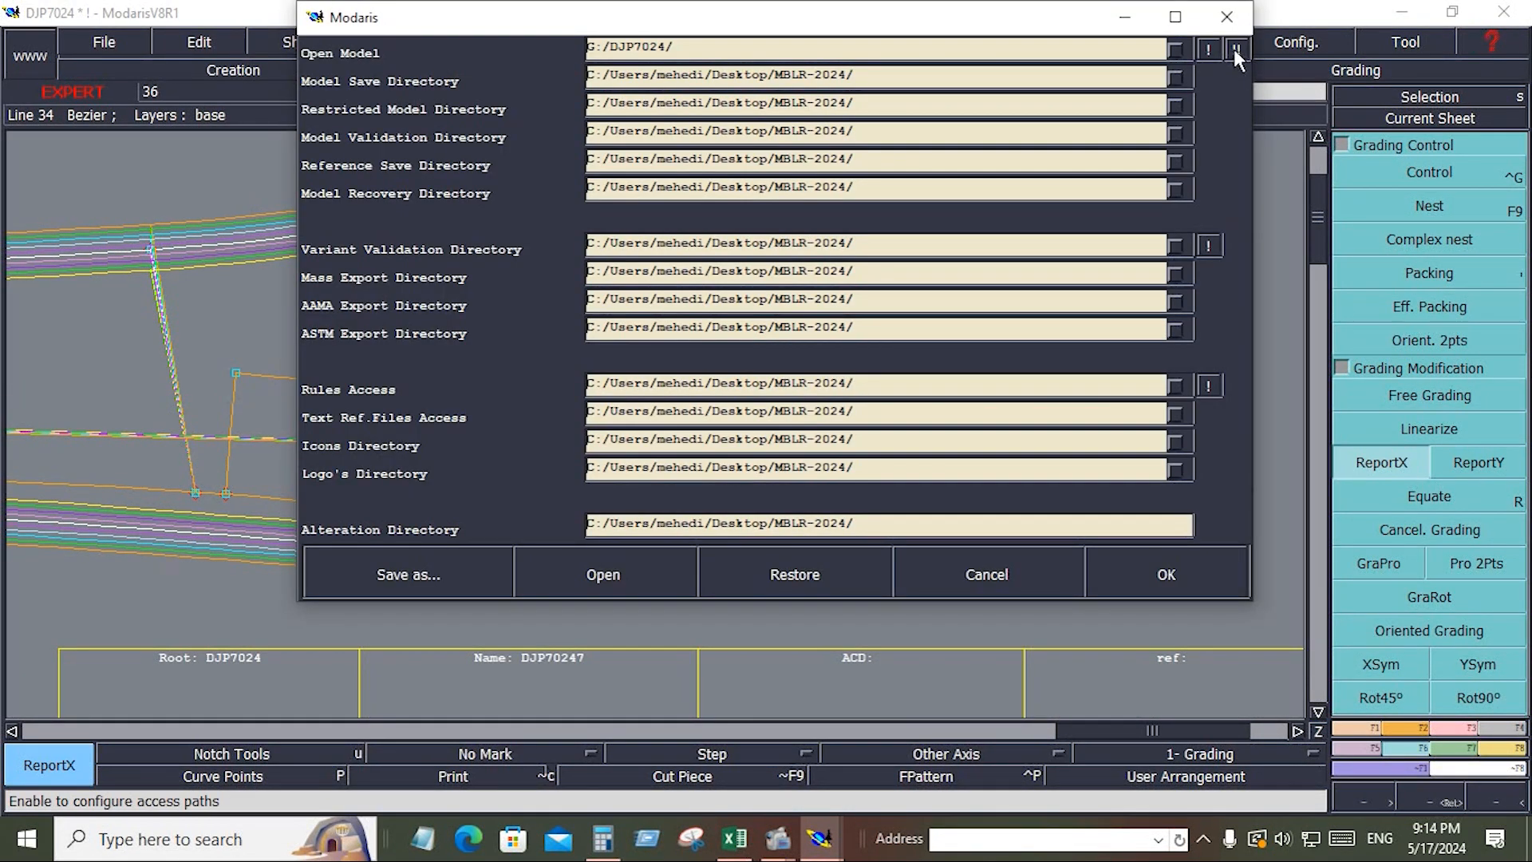
click(1235, 50)
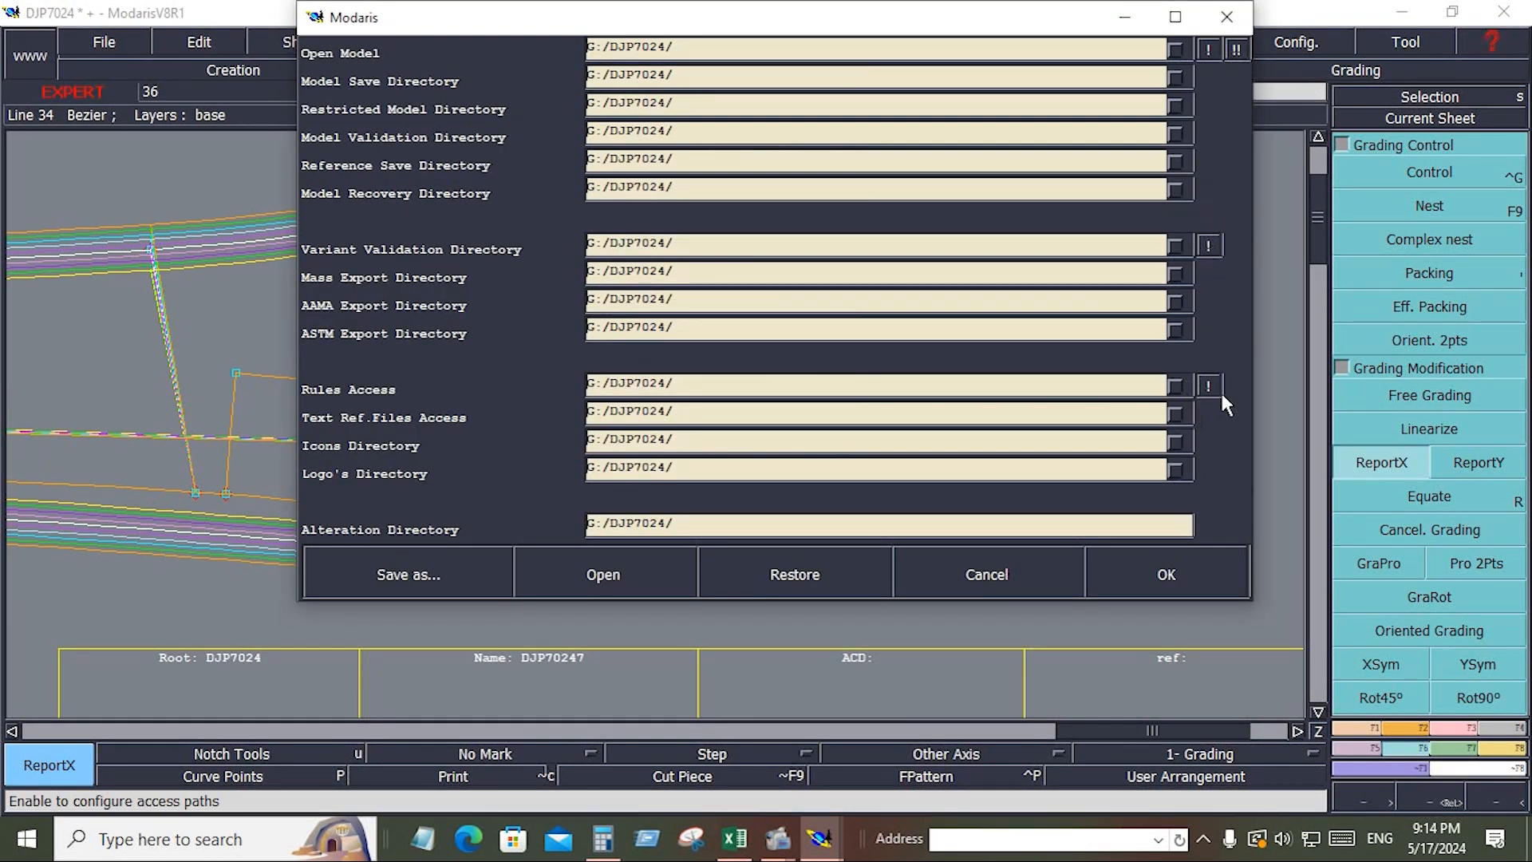
click(1165, 575)
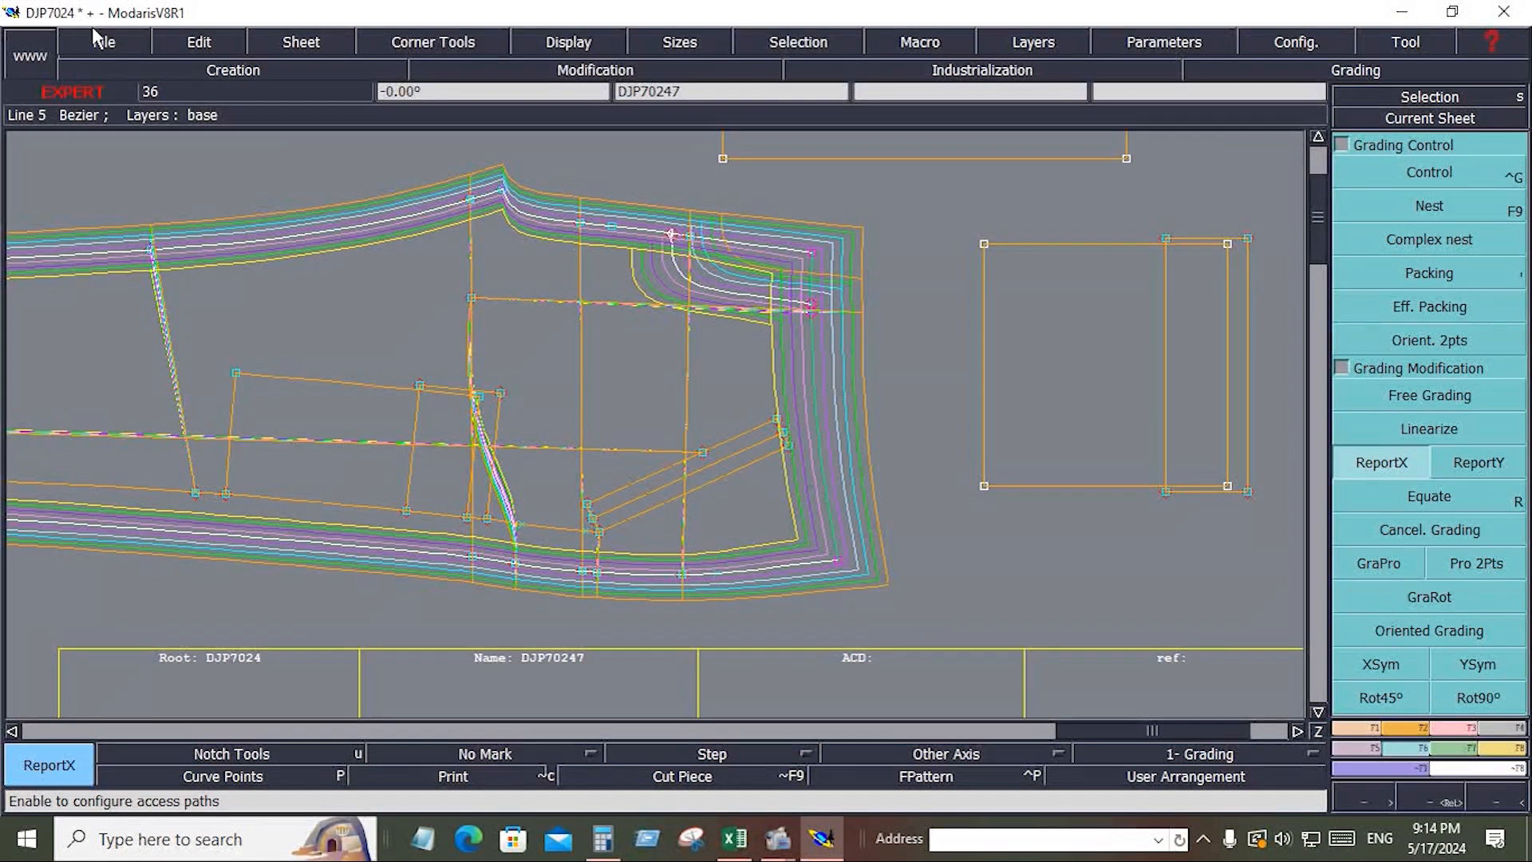
click(102, 44)
click(132, 132)
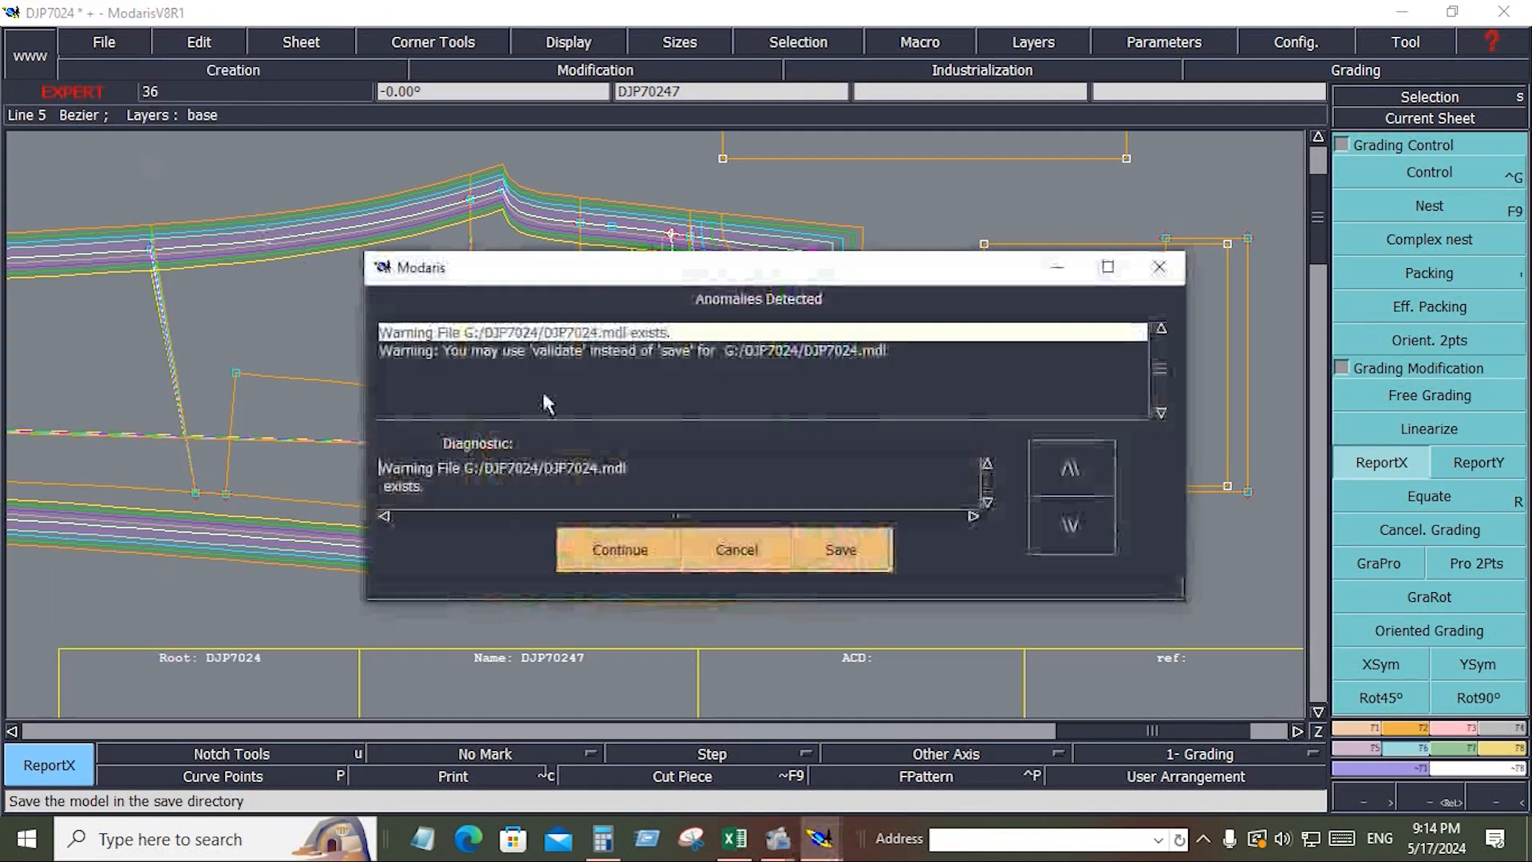
click(620, 550)
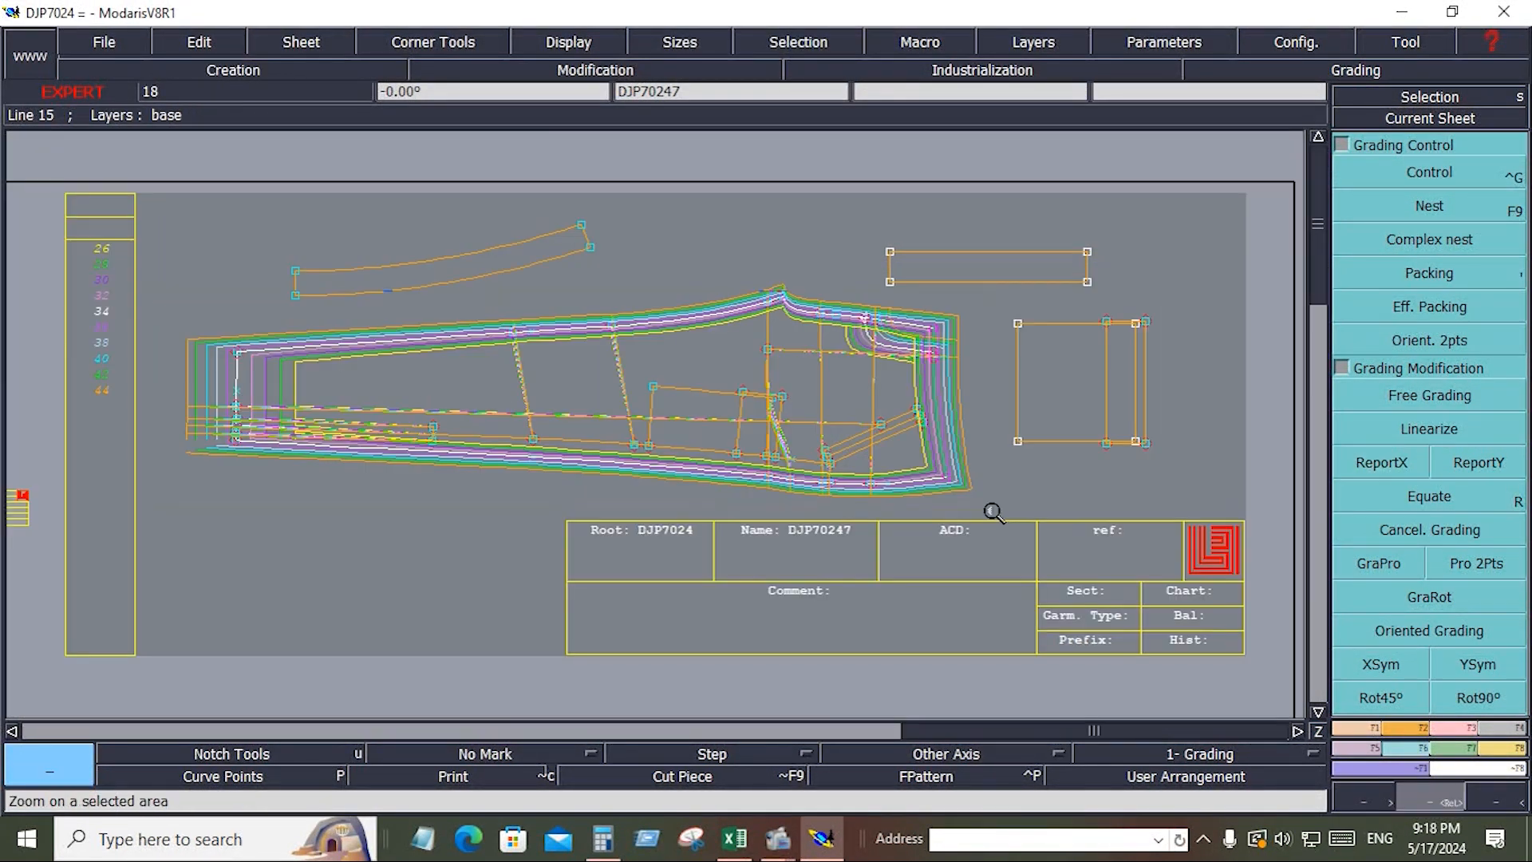
Step: Apply proportional grading with GraPro to the inseam points between the hem point and the crotch-line point
click(994, 512)
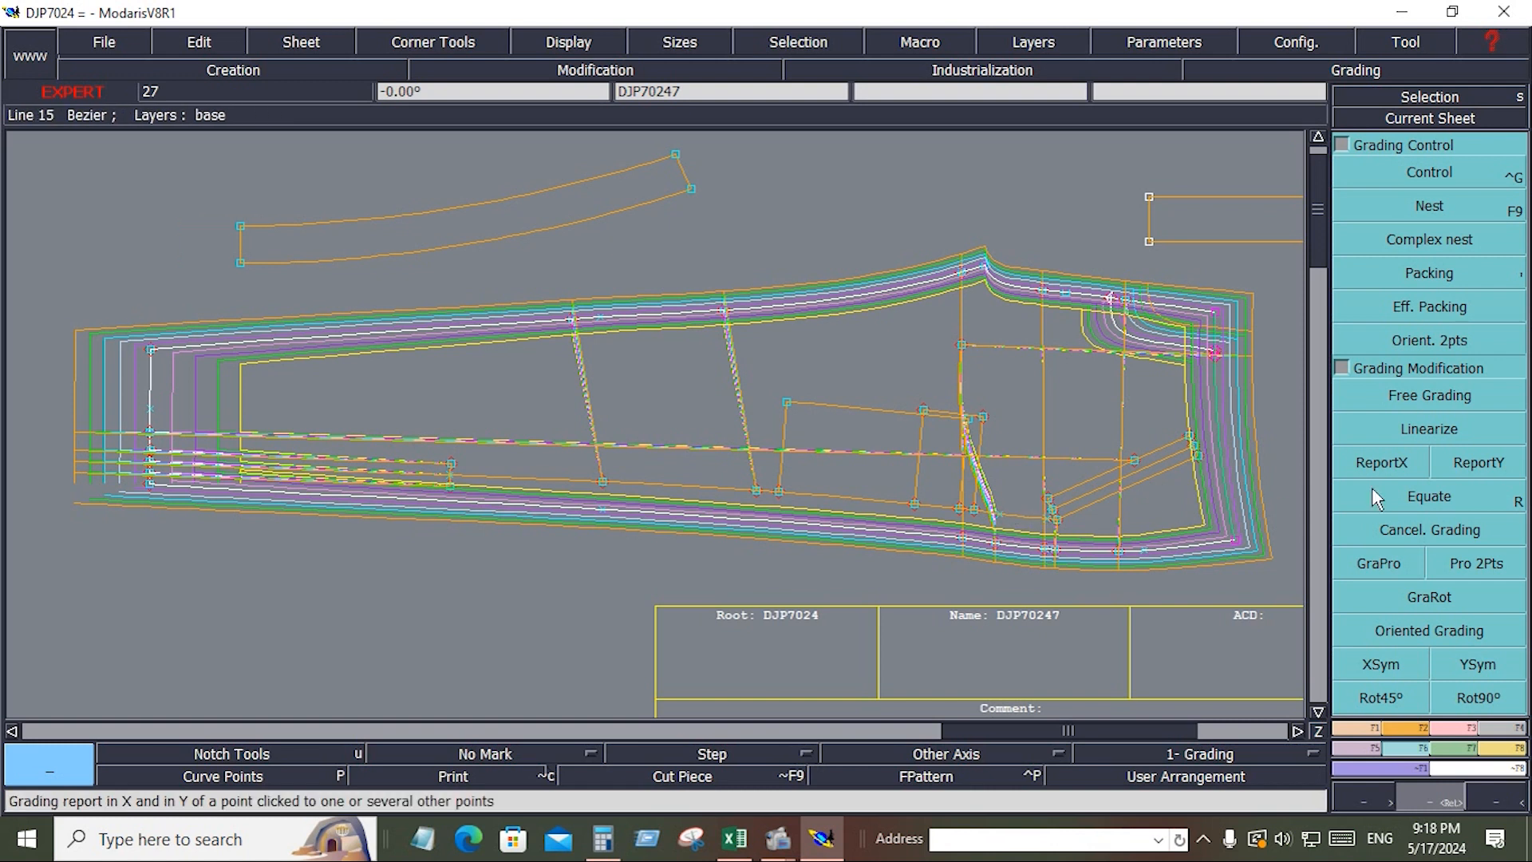
click(1380, 568)
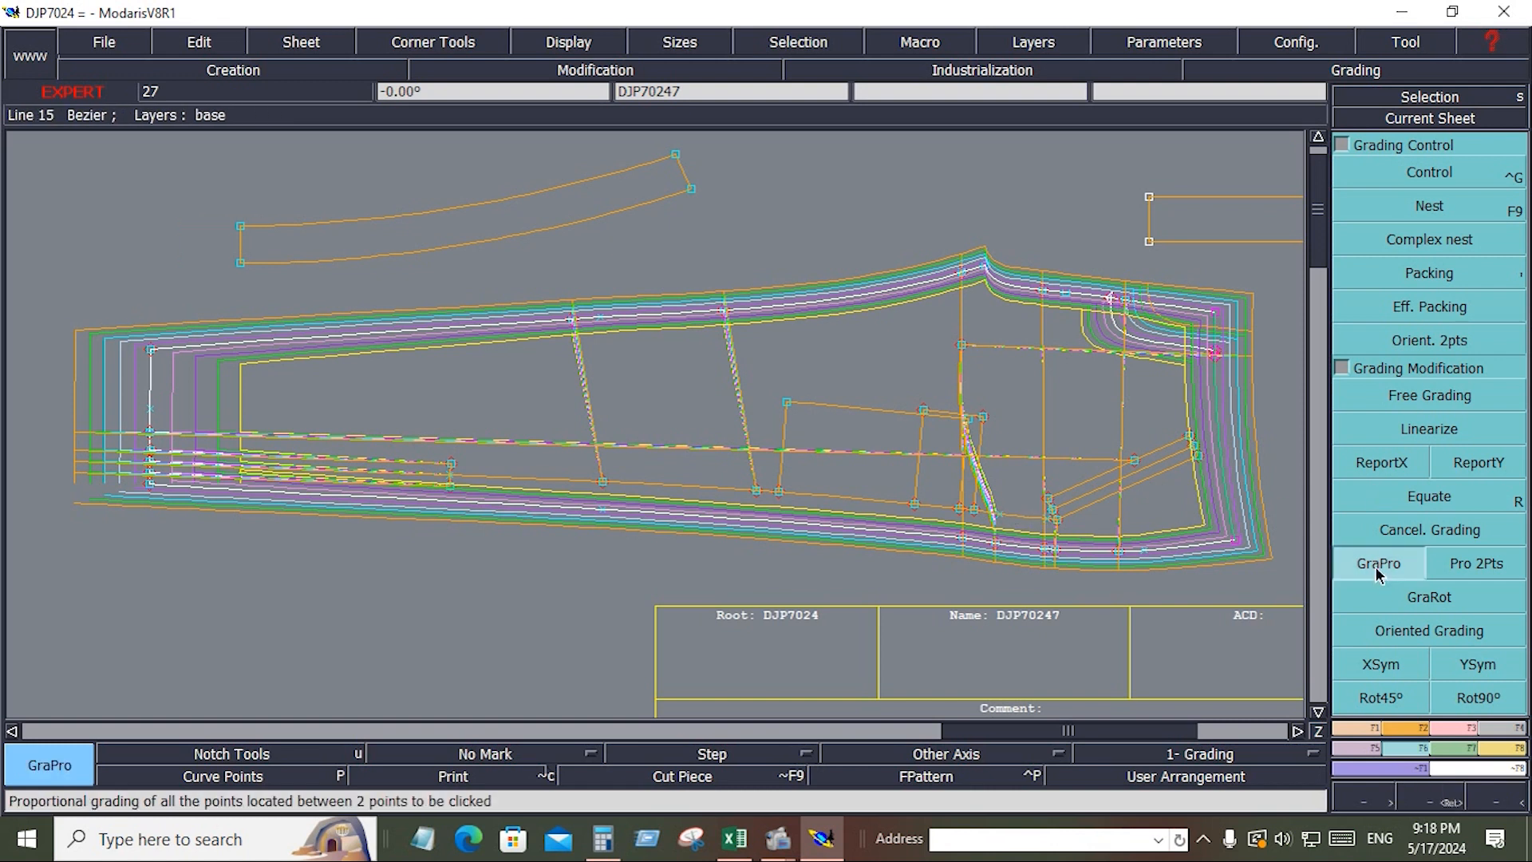
click(152, 352)
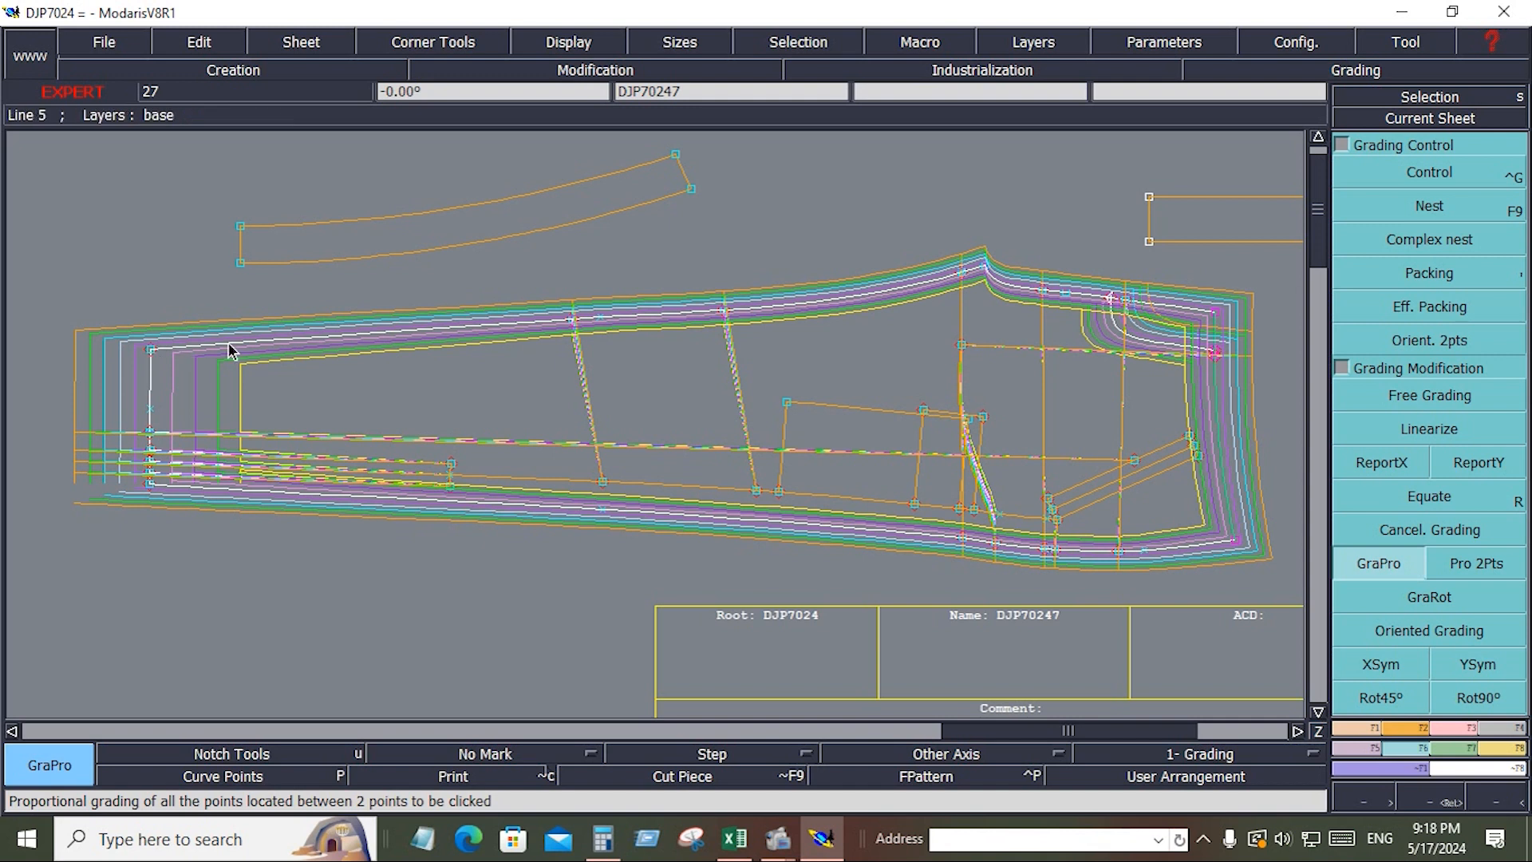
click(963, 277)
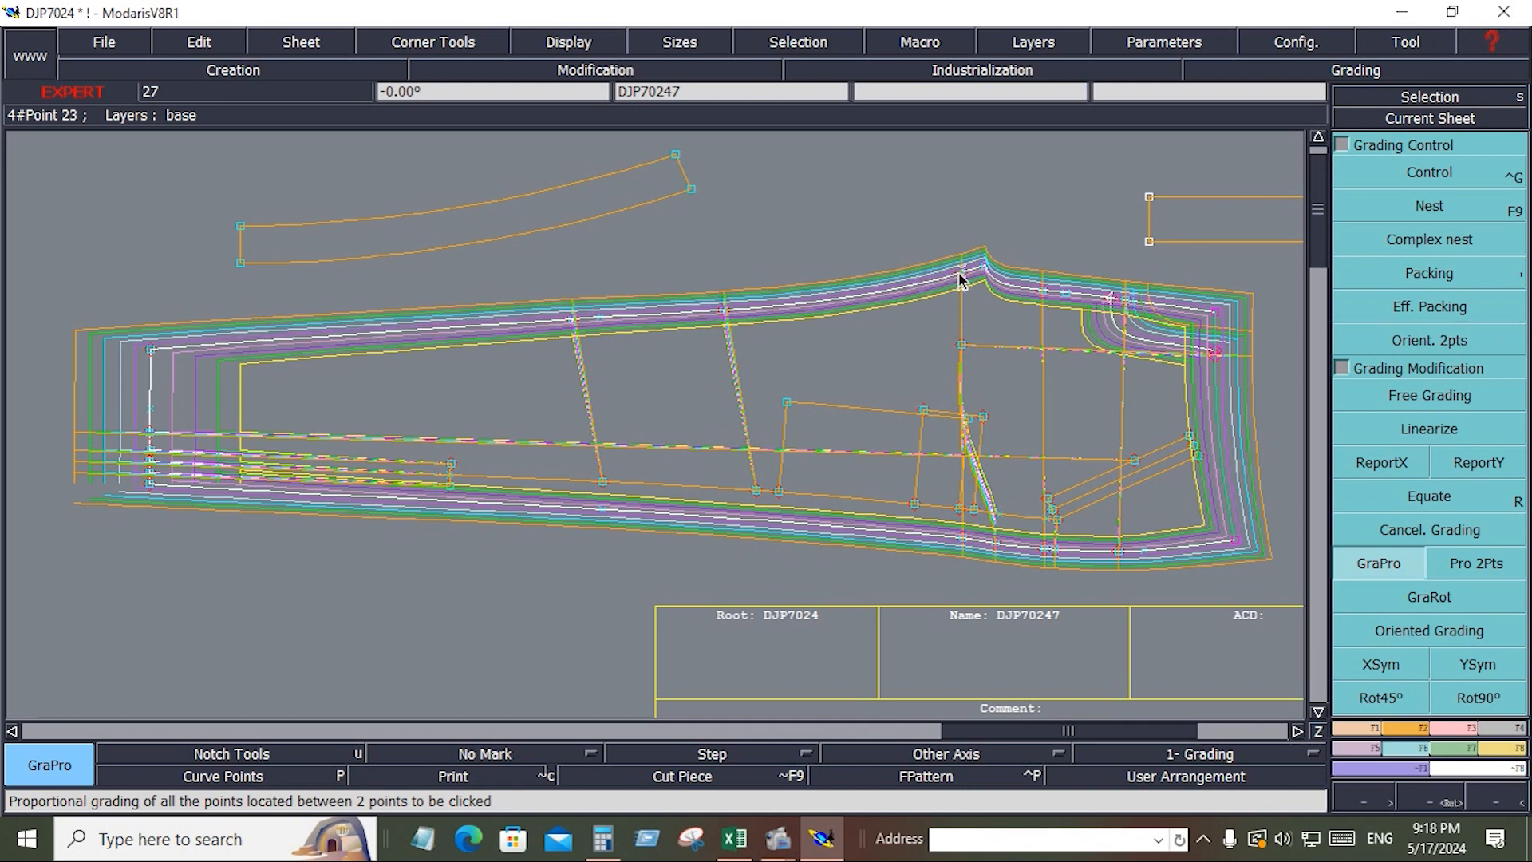
click(152, 350)
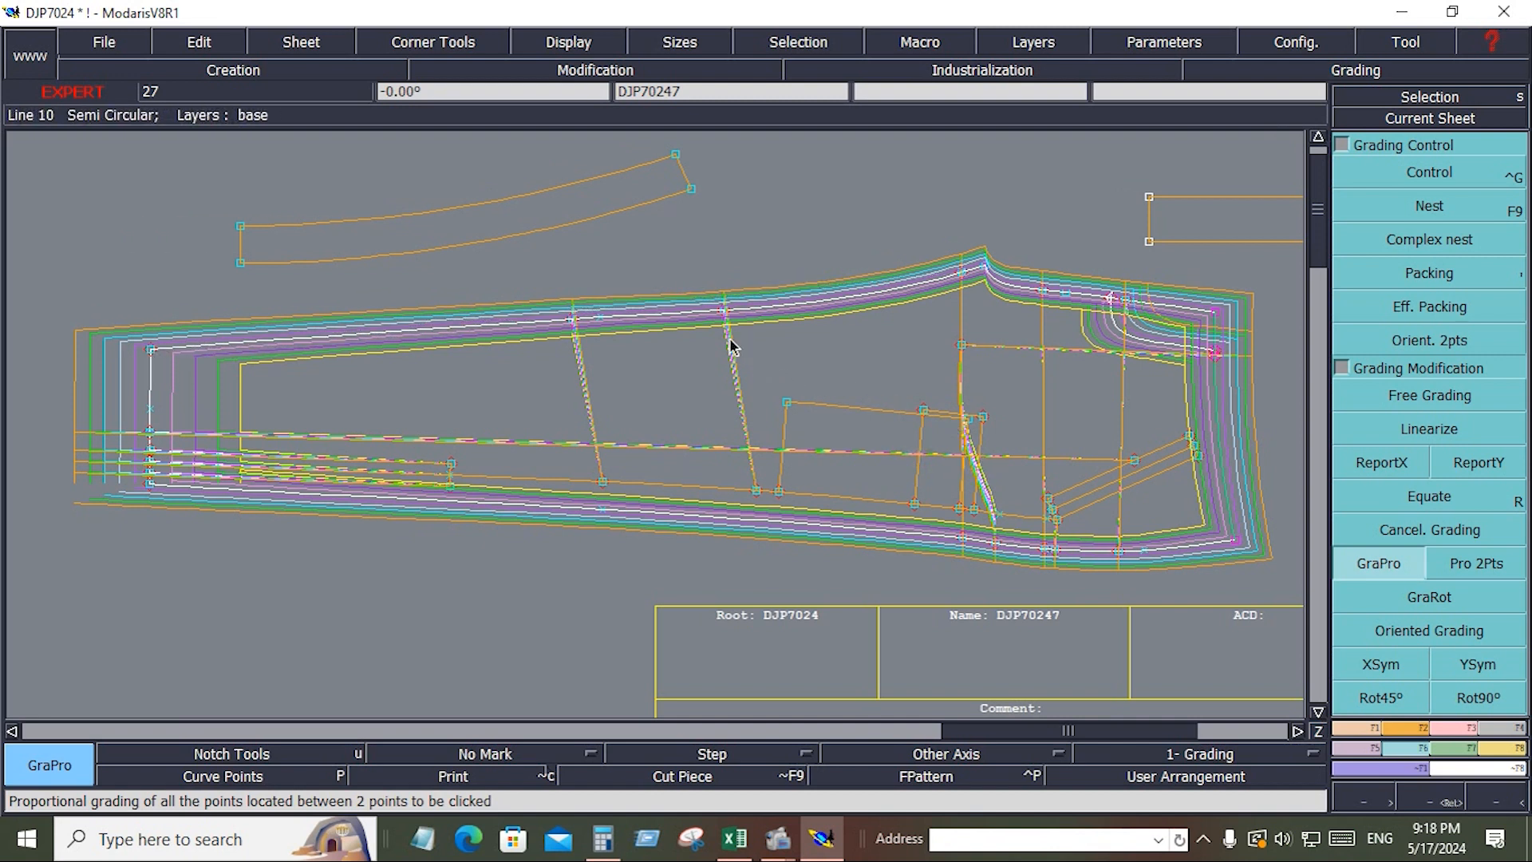
Step: Delete the notch on the inseam between the two slanted knee seam lines
click(1415, 730)
click(1425, 184)
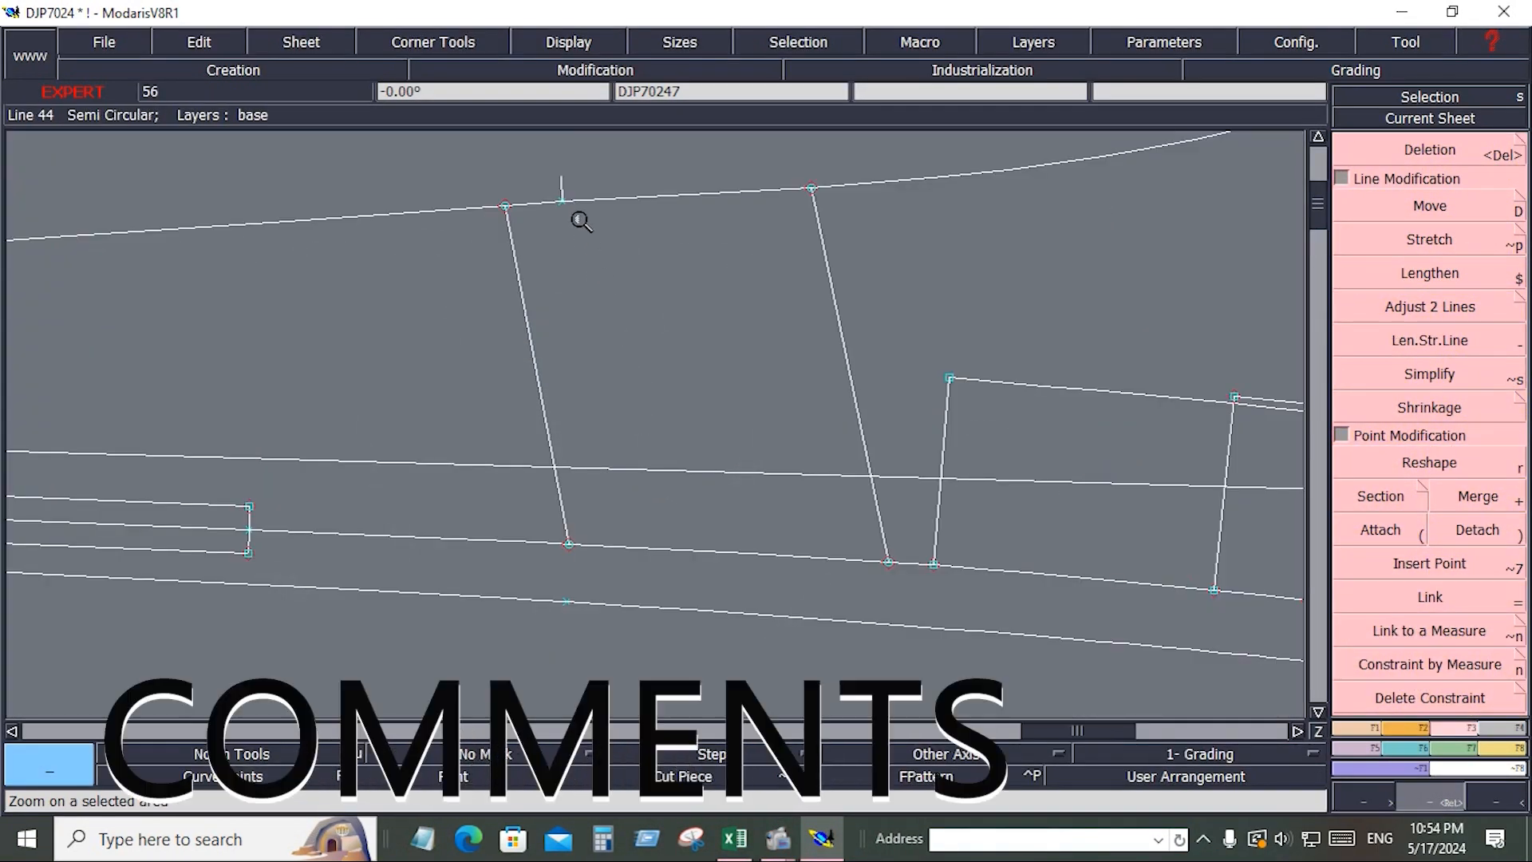
key(Delete)
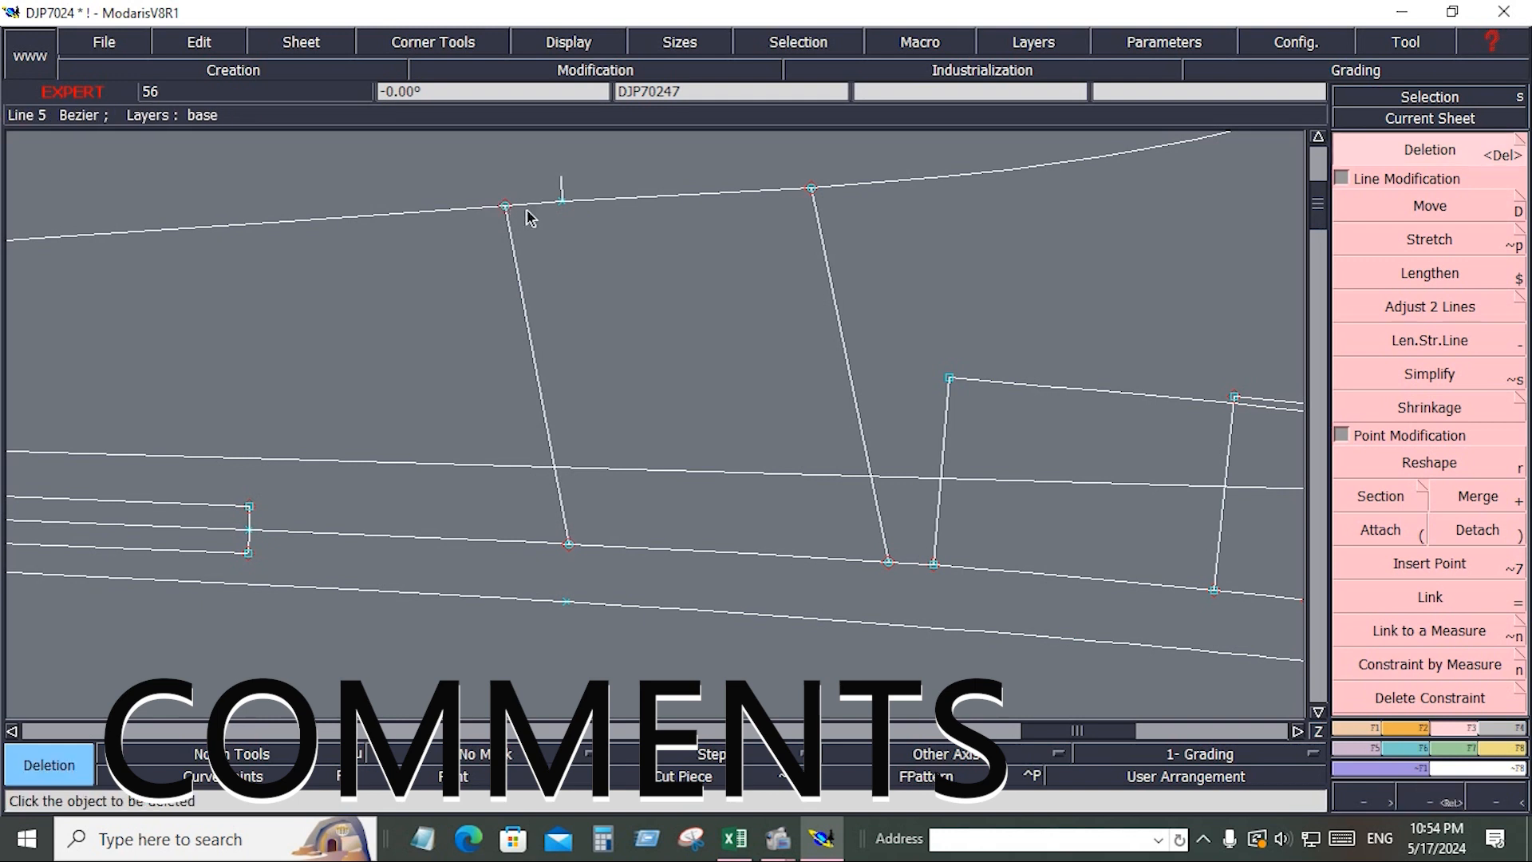
click(561, 192)
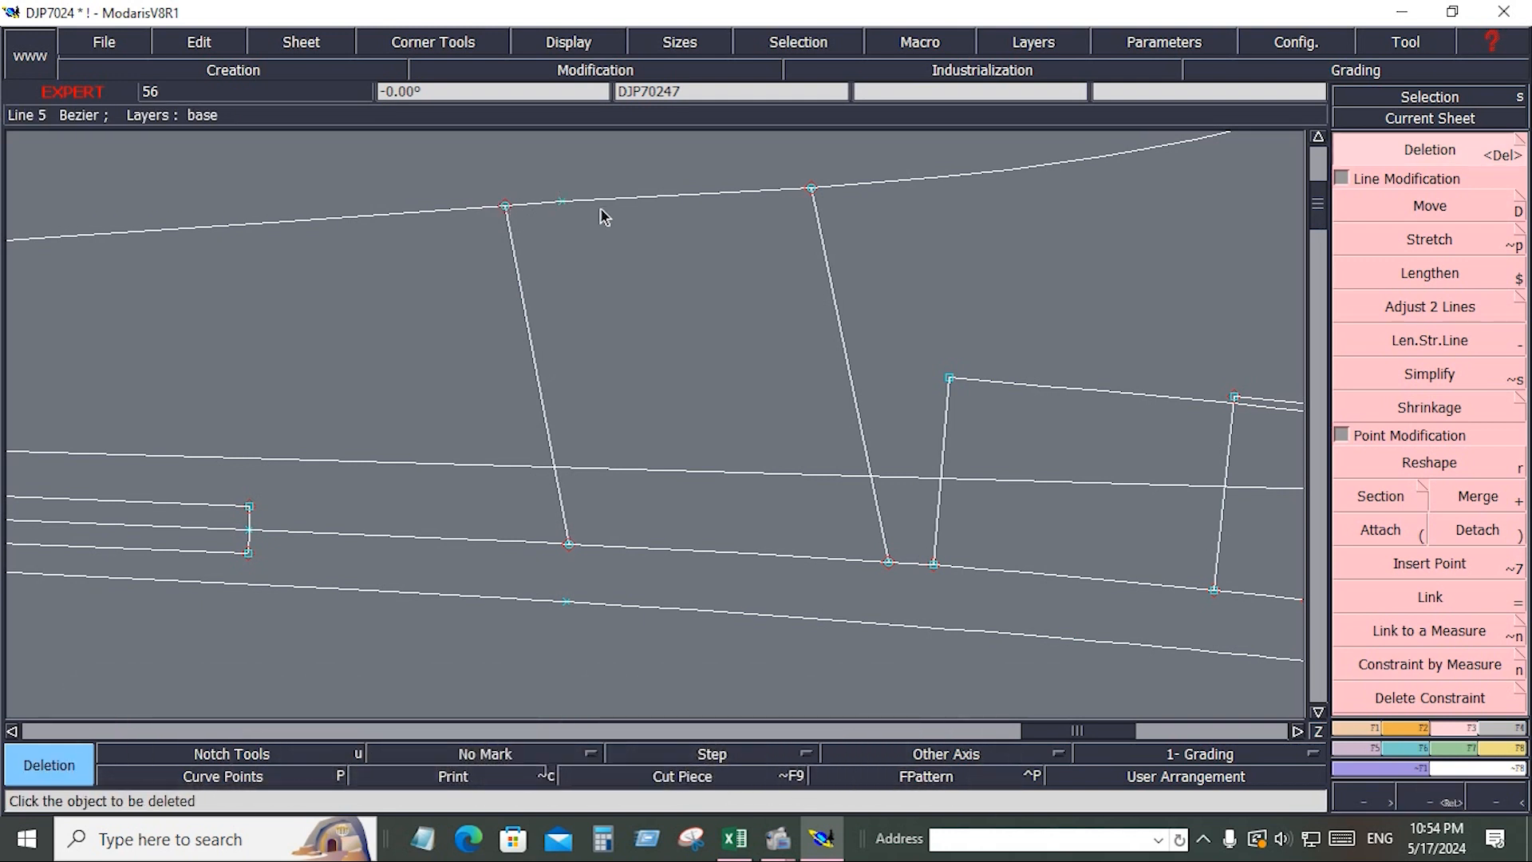
Step: Display the graded nest and report the X grading of both knee seam lines' inseam ends to their ends near the side seam
key(F9)
key(F11)
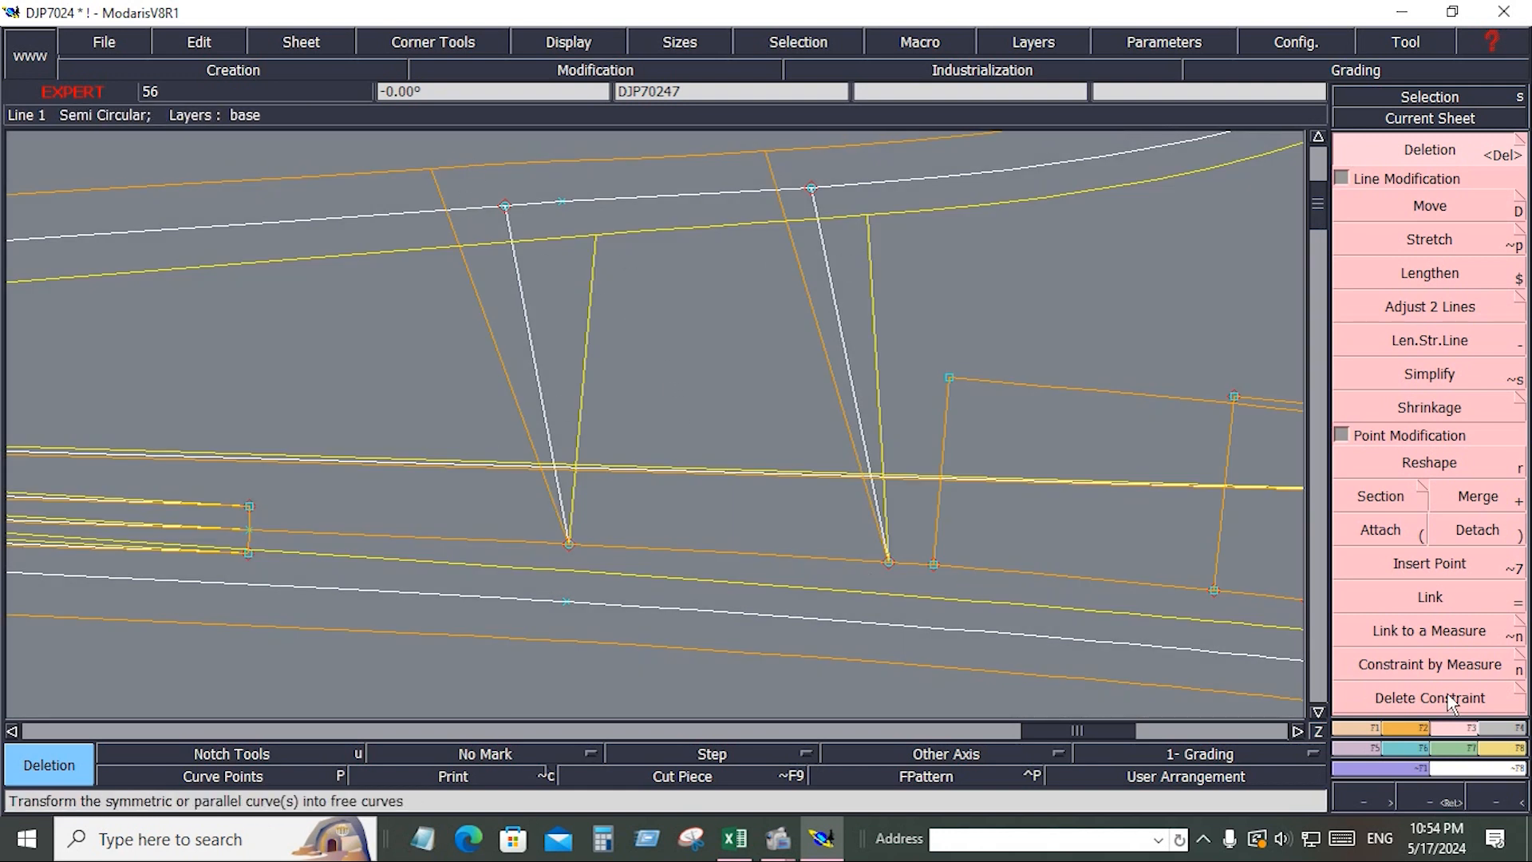
click(1396, 748)
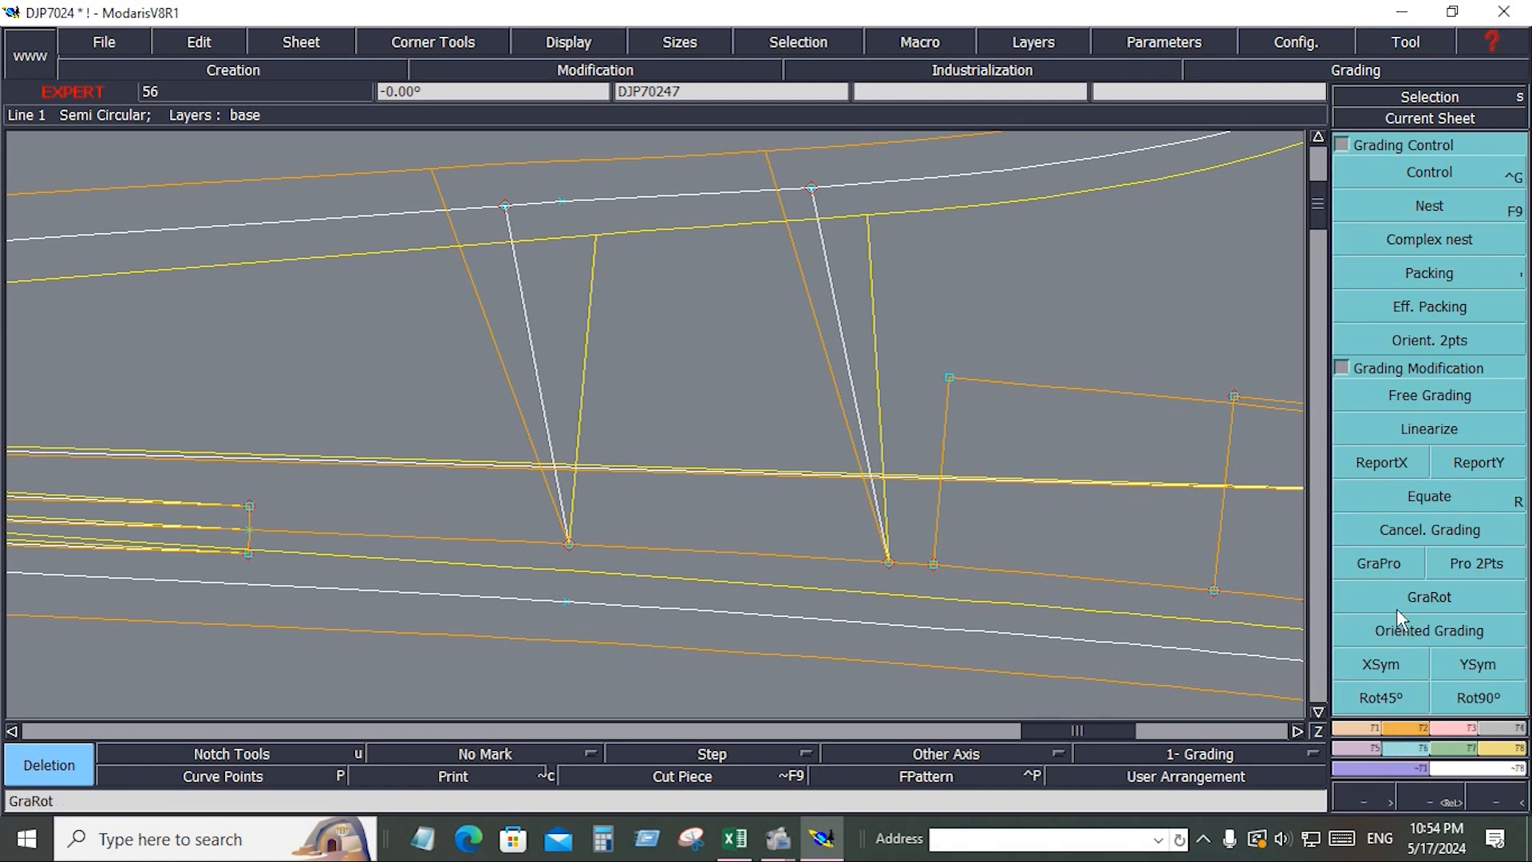
click(1378, 462)
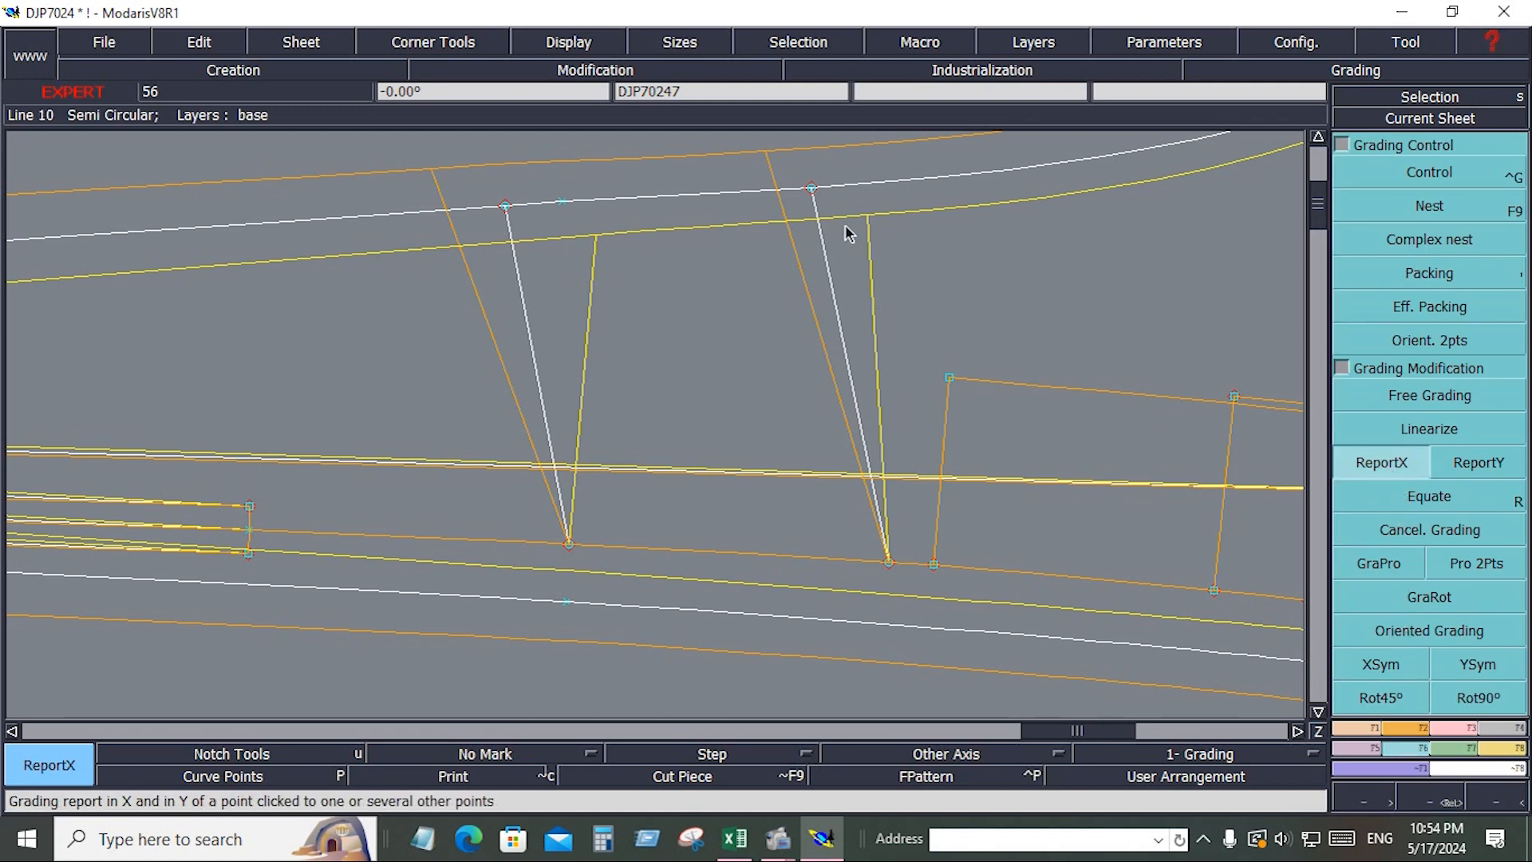
click(890, 562)
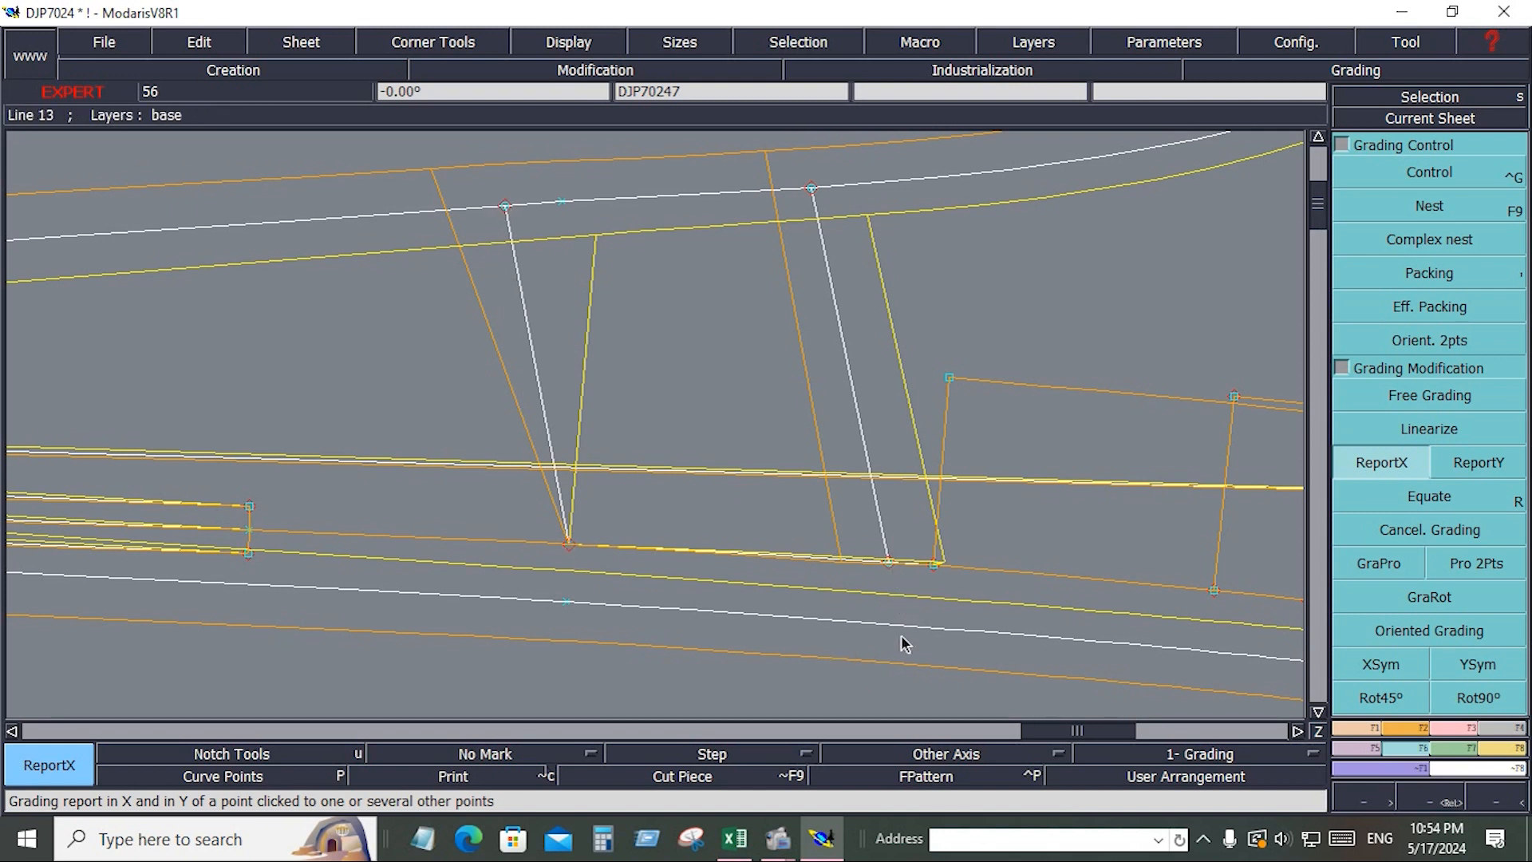
click(506, 207)
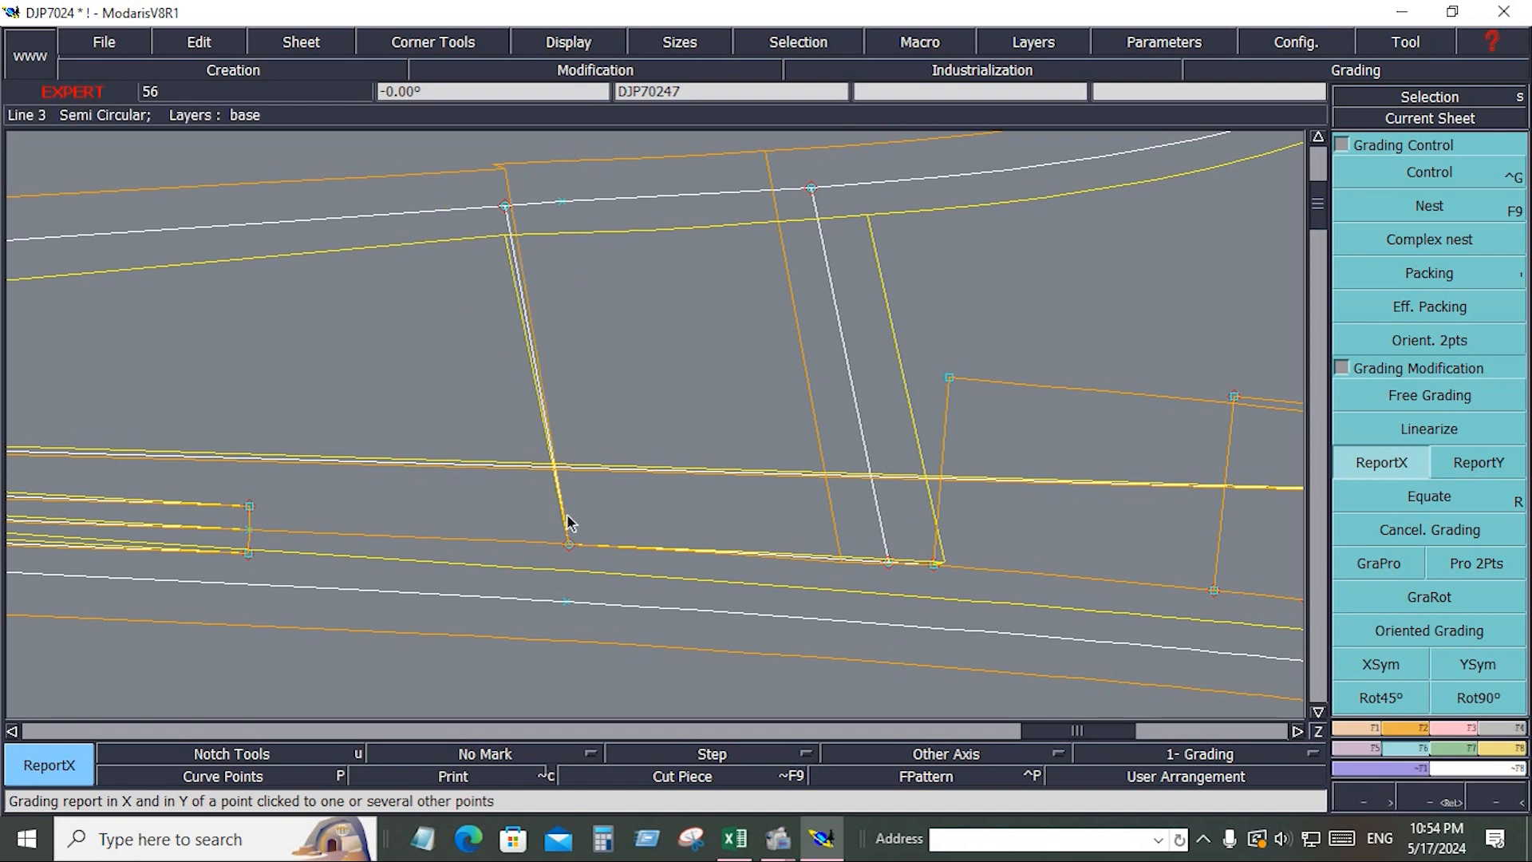
key(ctrl+z)
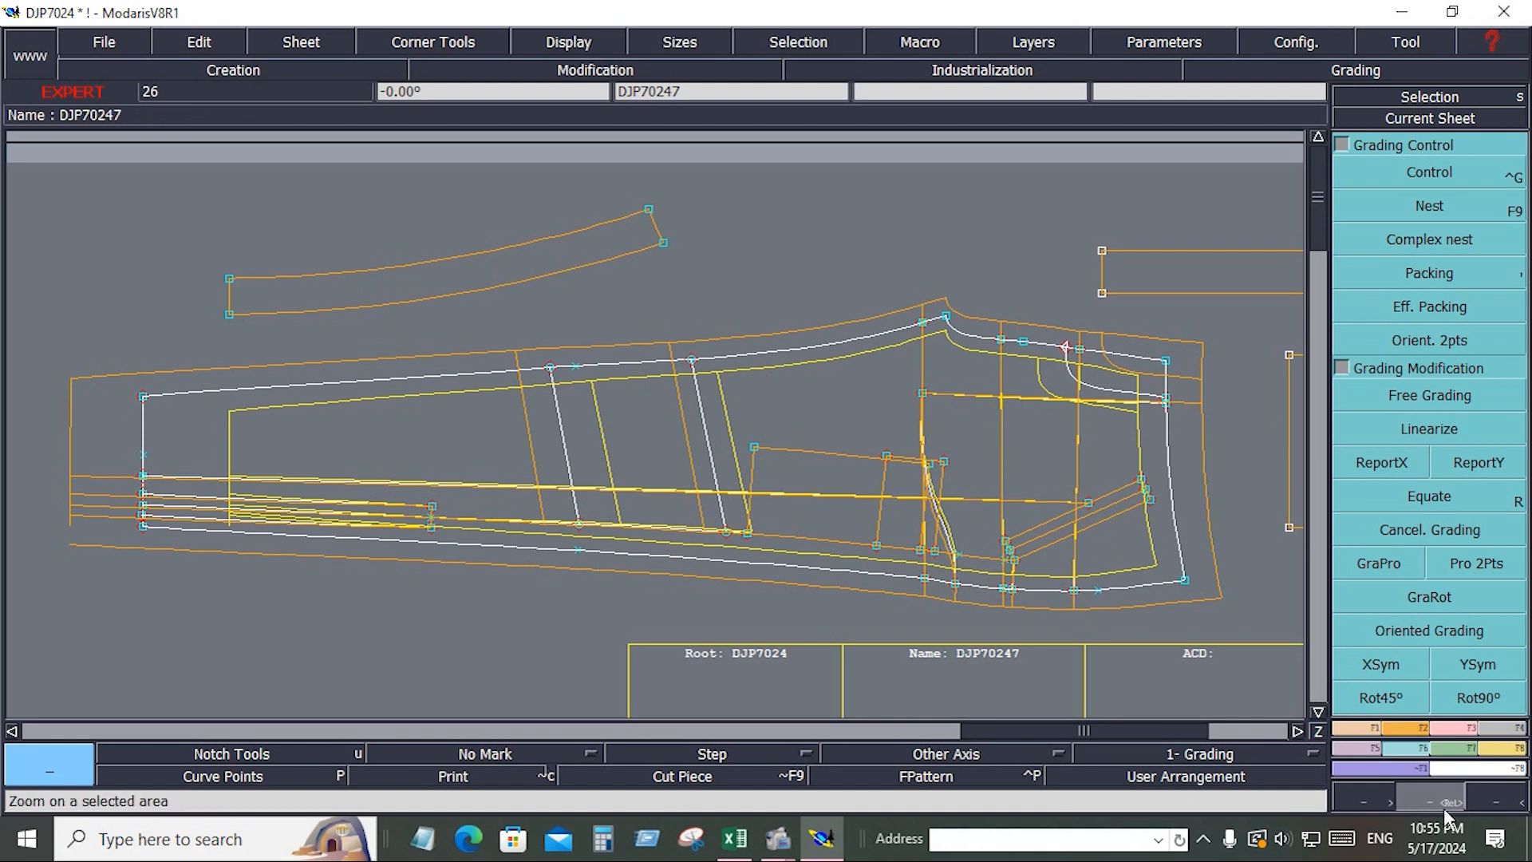
Step: Apply proportional grading with GraPro to the side-seam points between the crotch-line point and the hem corner
click(1385, 563)
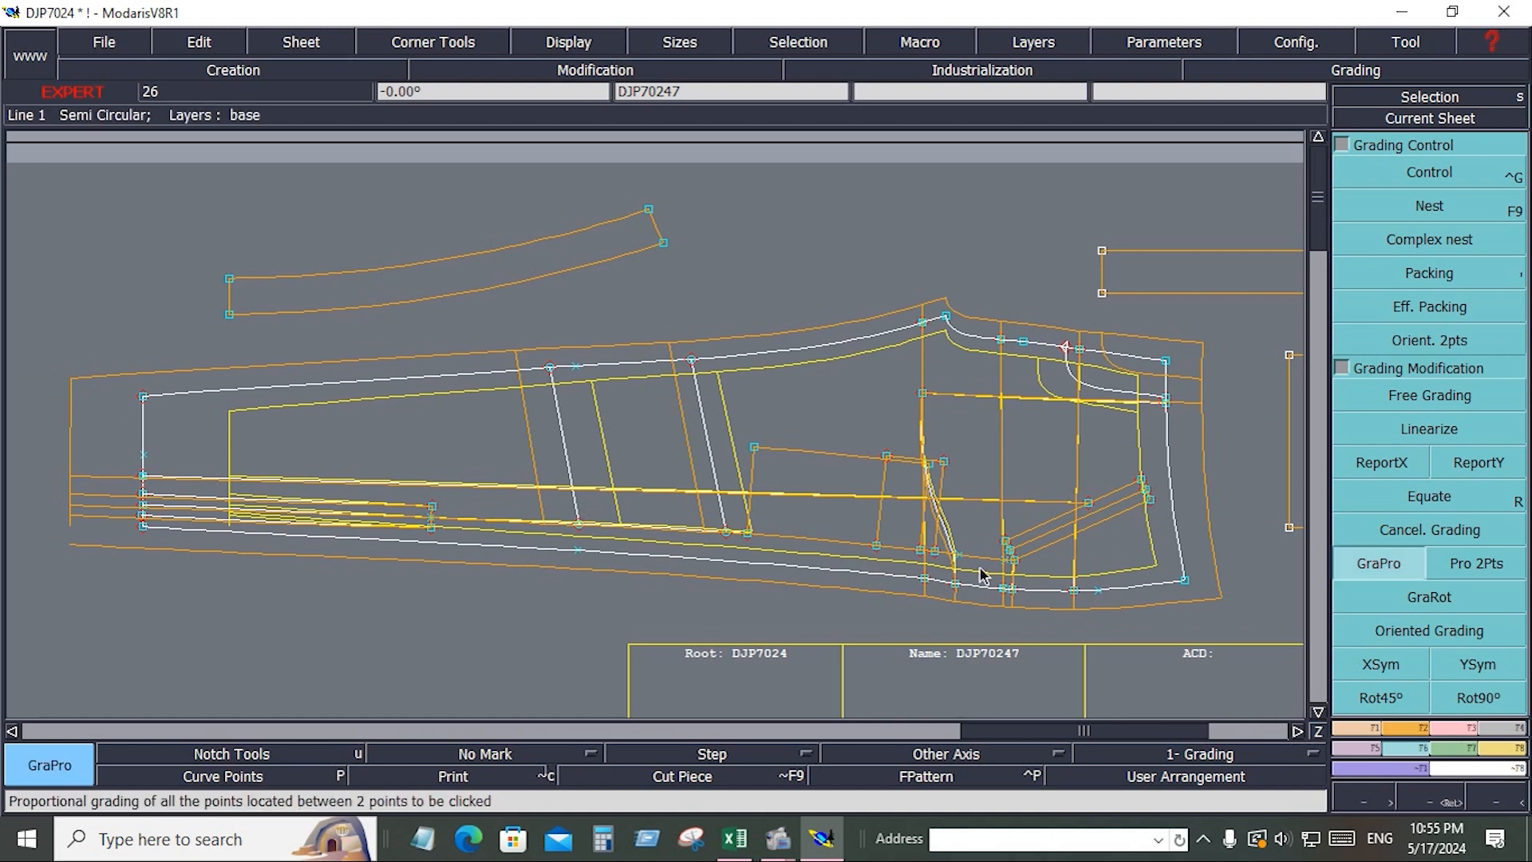
click(921, 584)
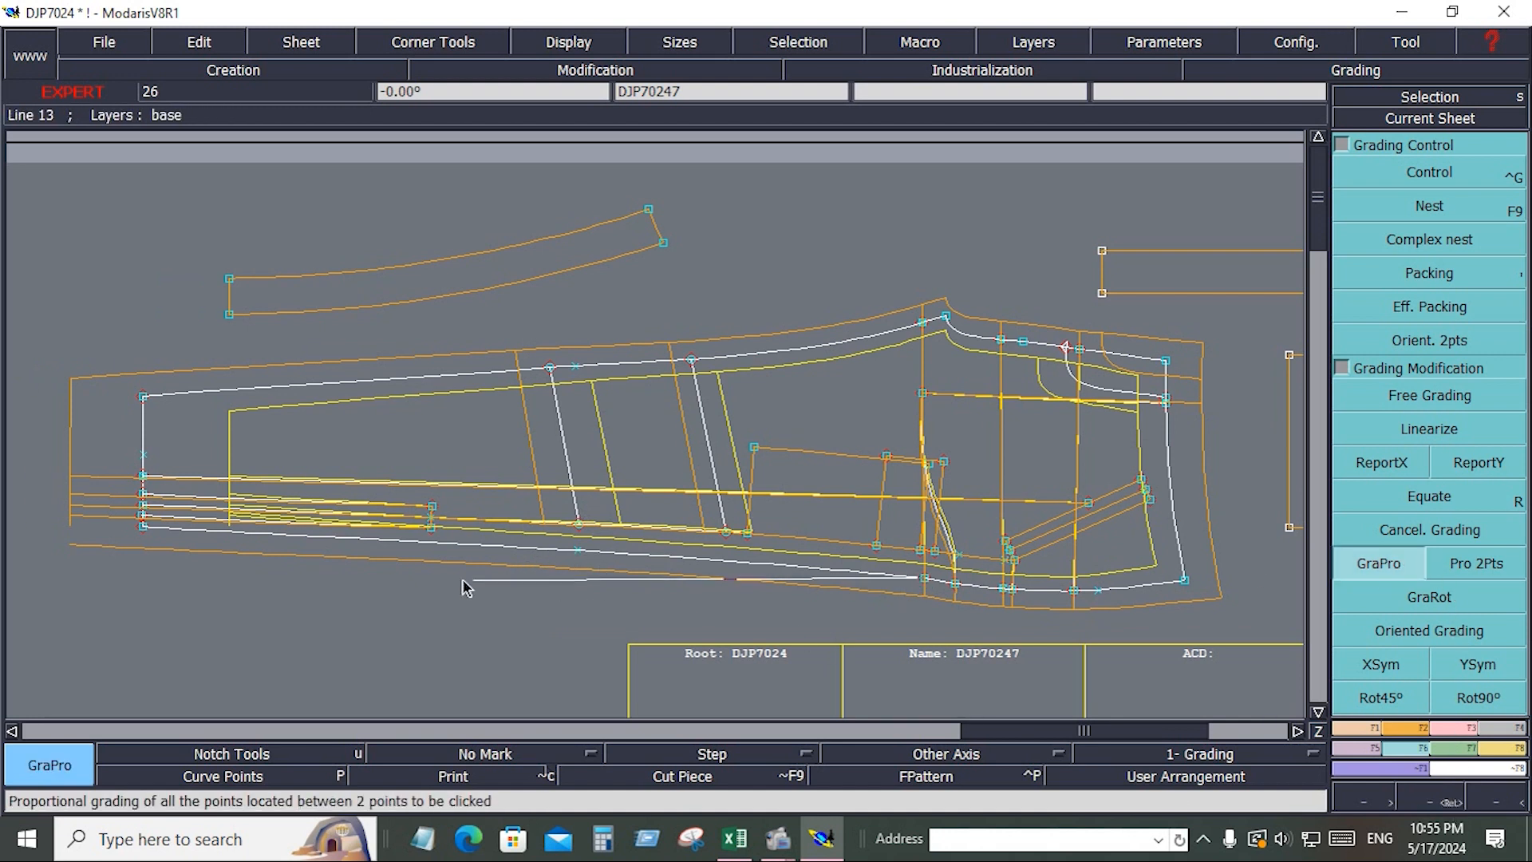
click(141, 528)
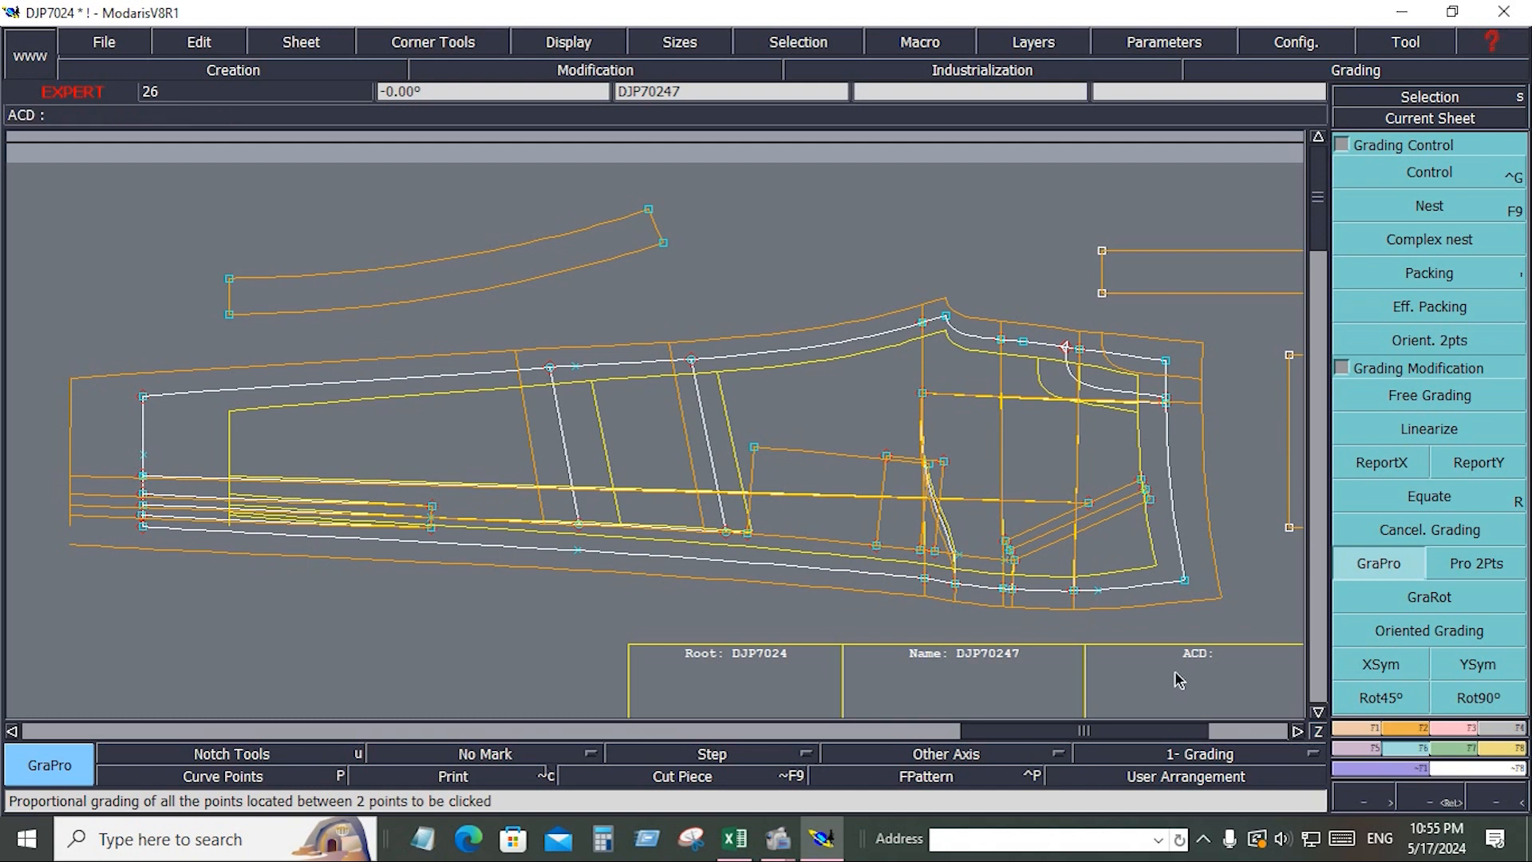
drag(22, 319, 1221, 676)
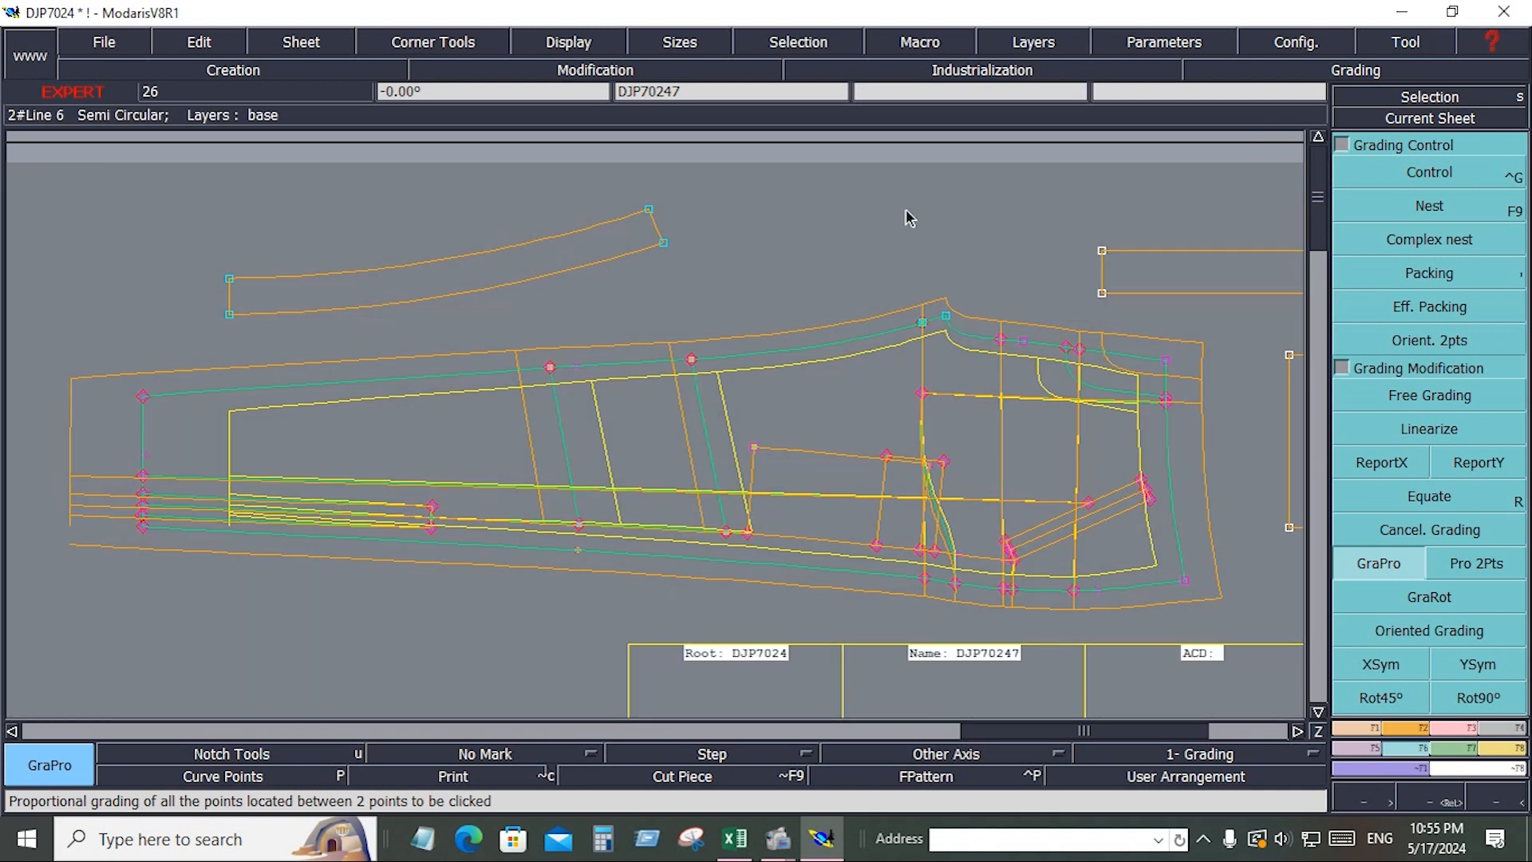
click(909, 218)
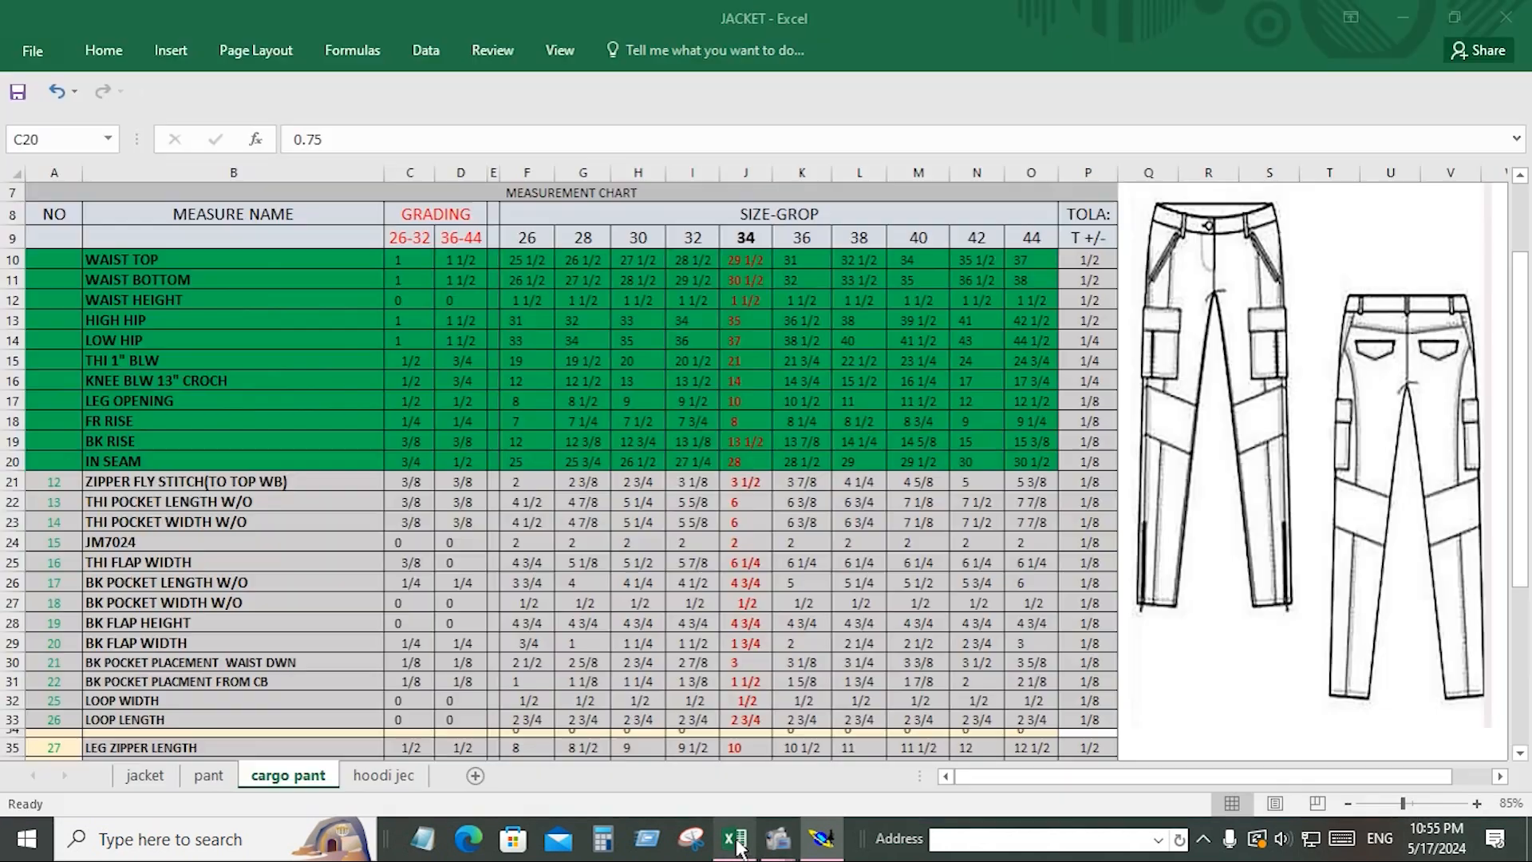
Step: Check the inseam grading in the Excel chart, then return to Modaris and start an accumulation in the measurement spreadsheet
click(734, 838)
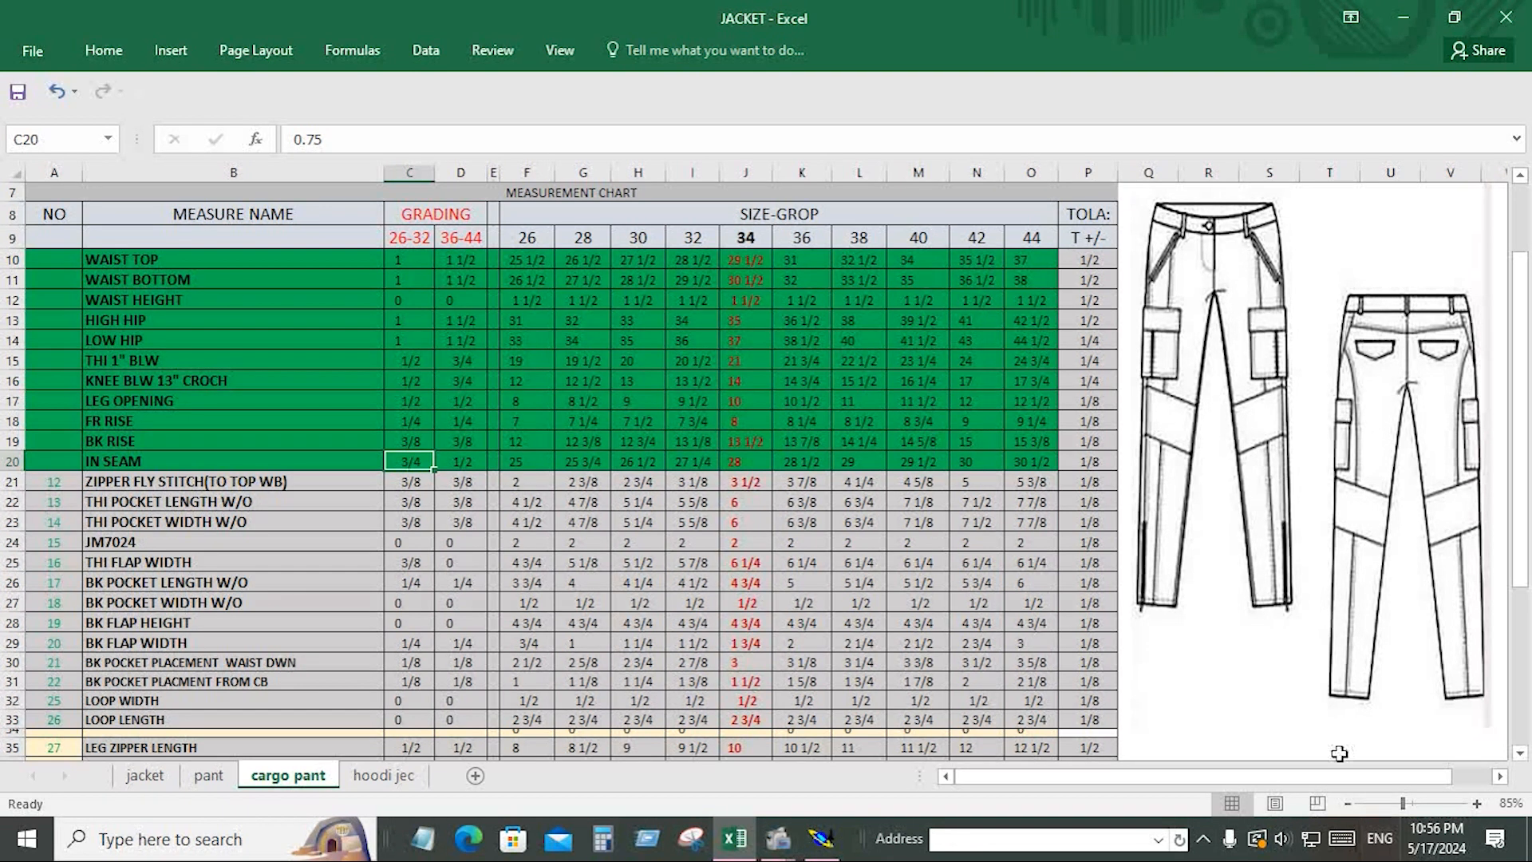
click(821, 838)
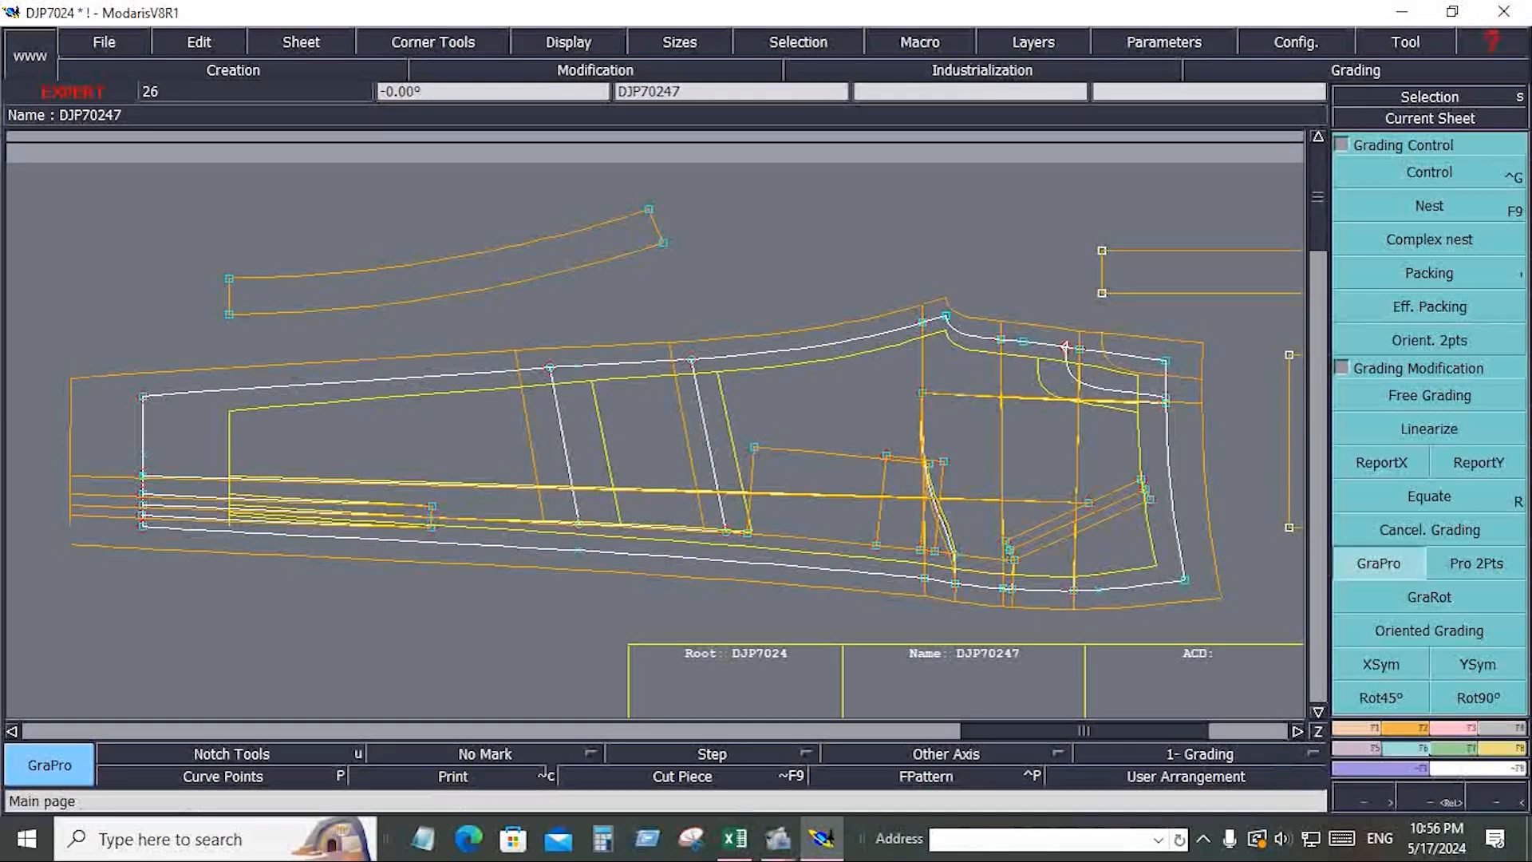
click(1516, 750)
click(1444, 174)
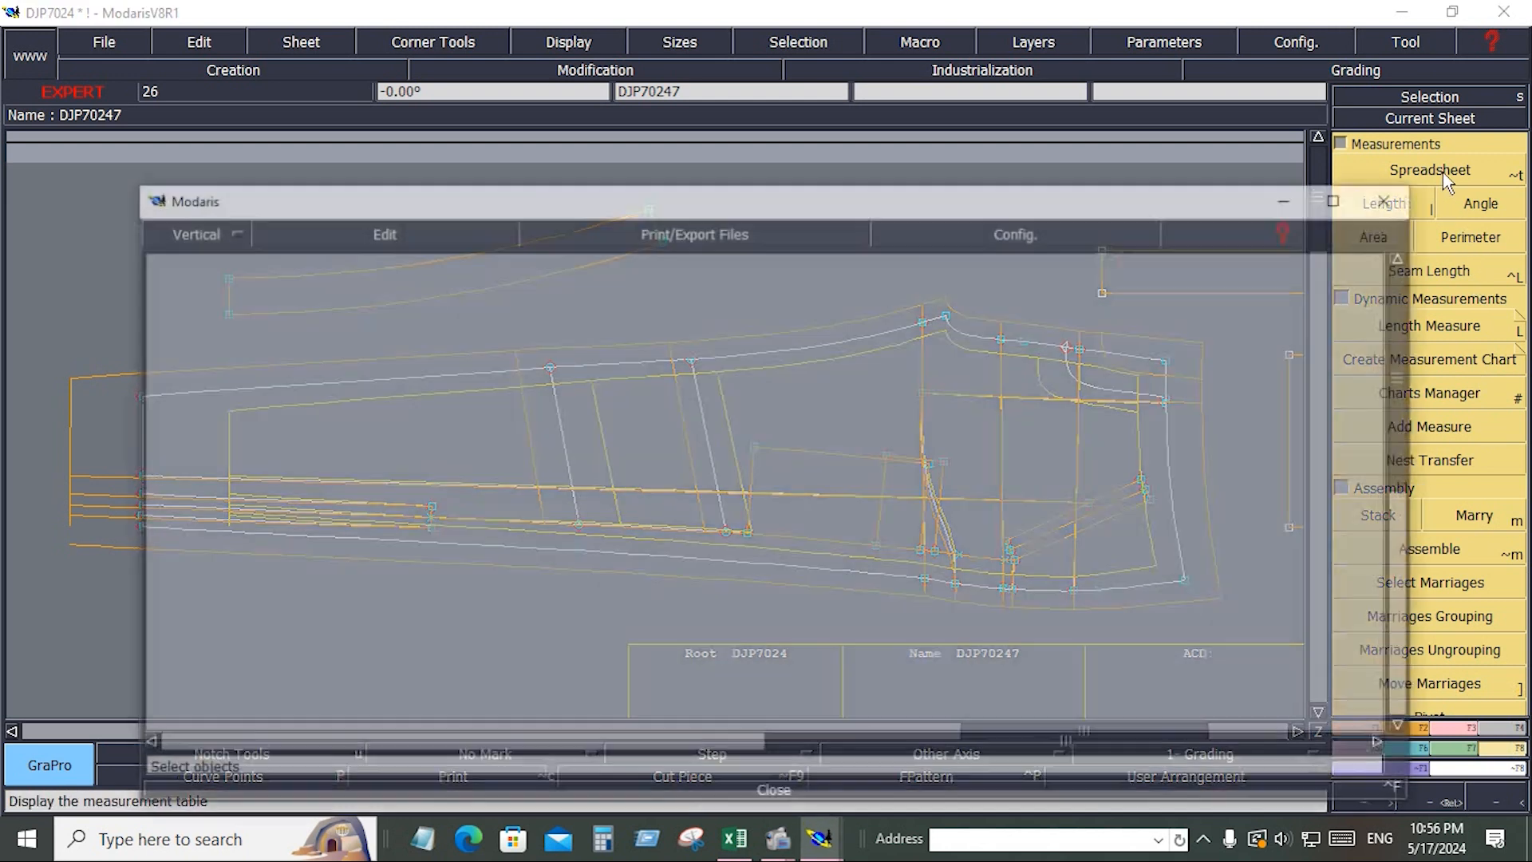
drag(793, 217, 779, 479)
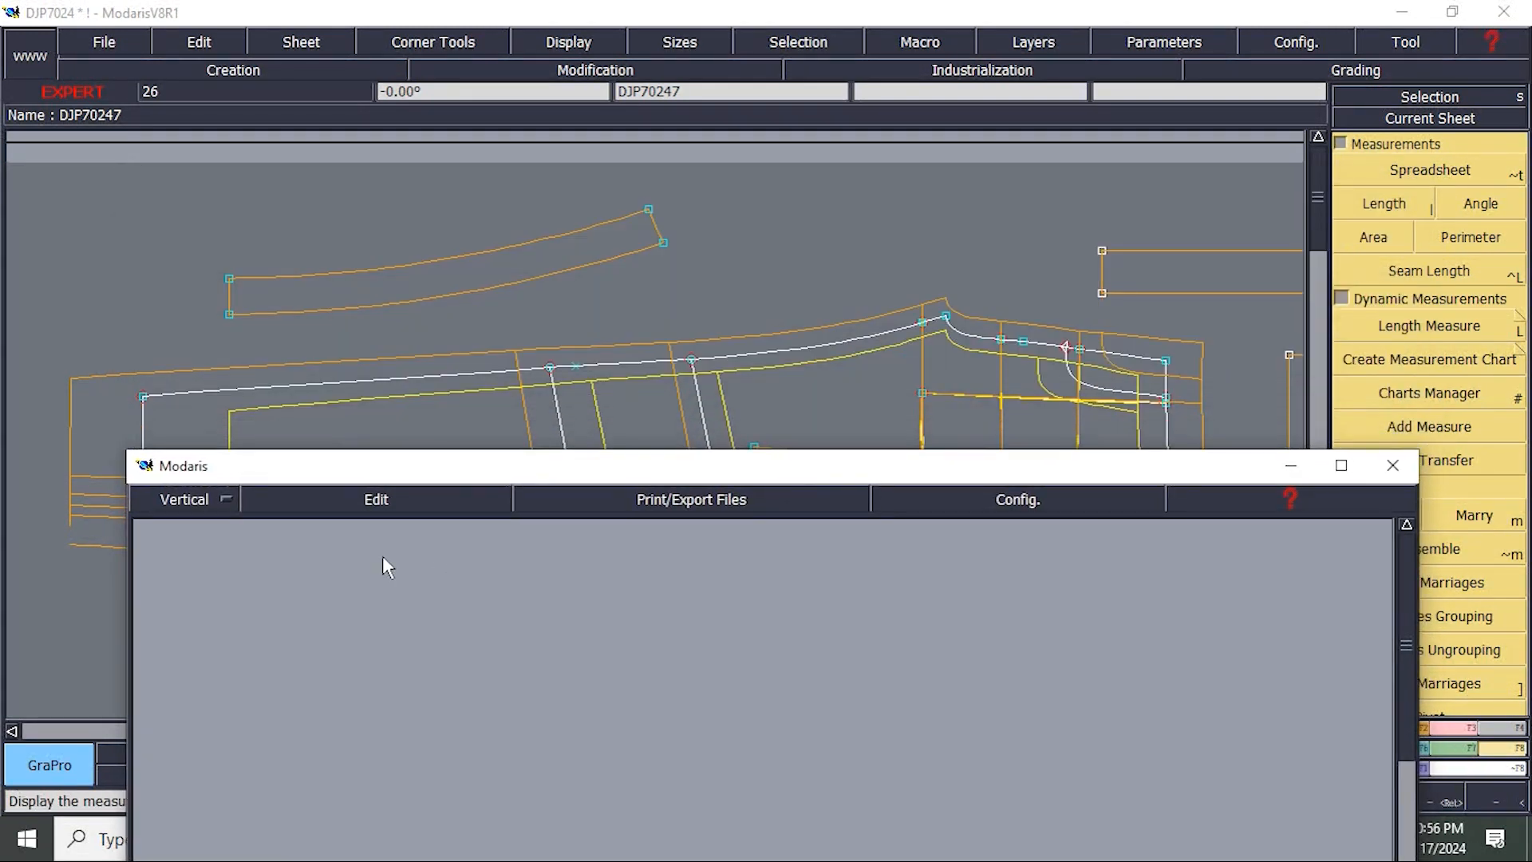
click(380, 501)
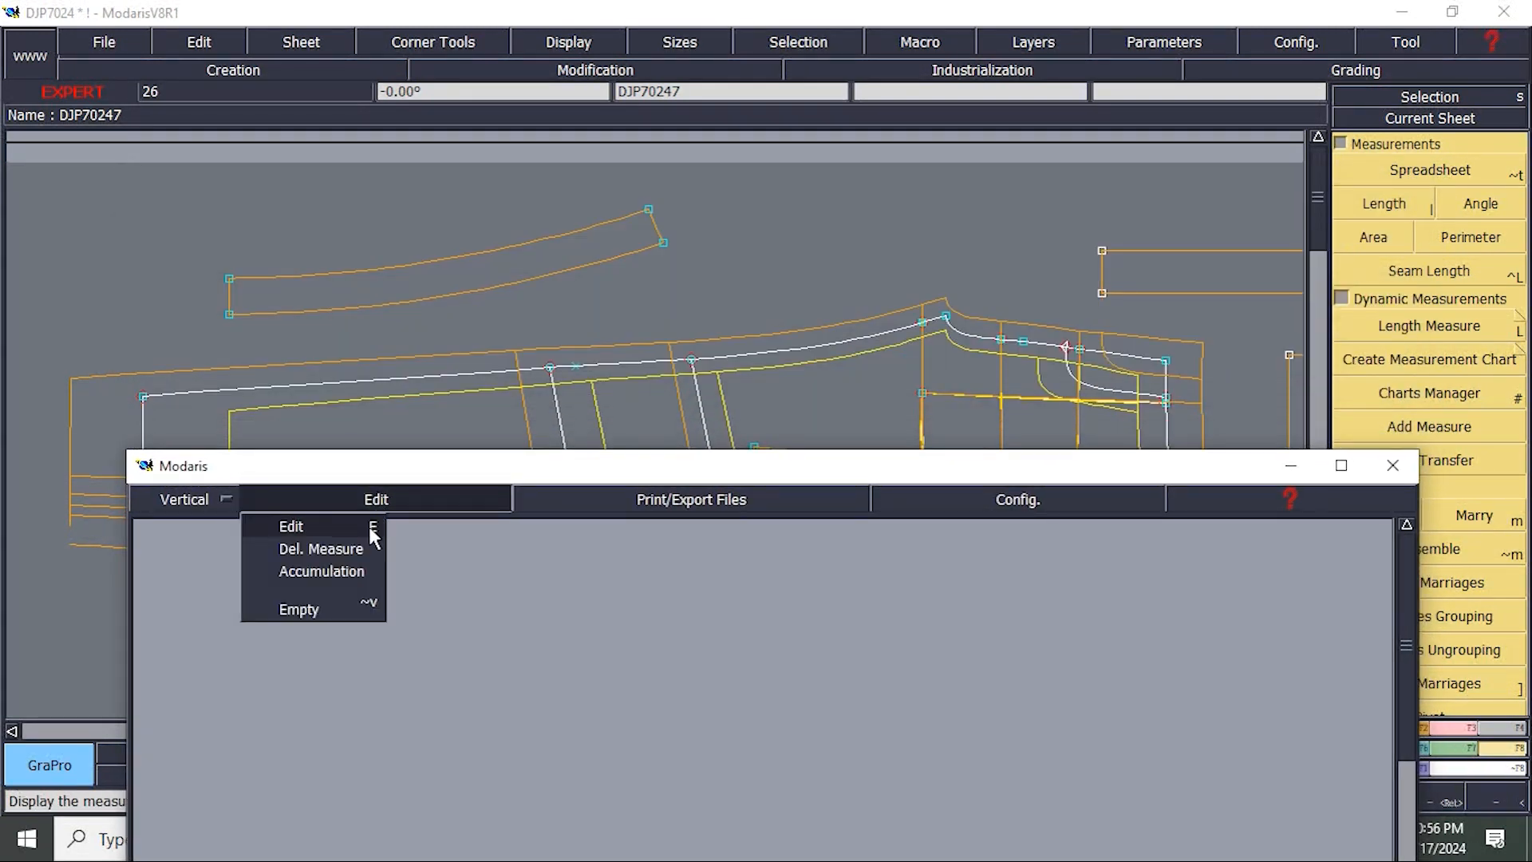
click(310, 567)
drag(393, 476, 391, 670)
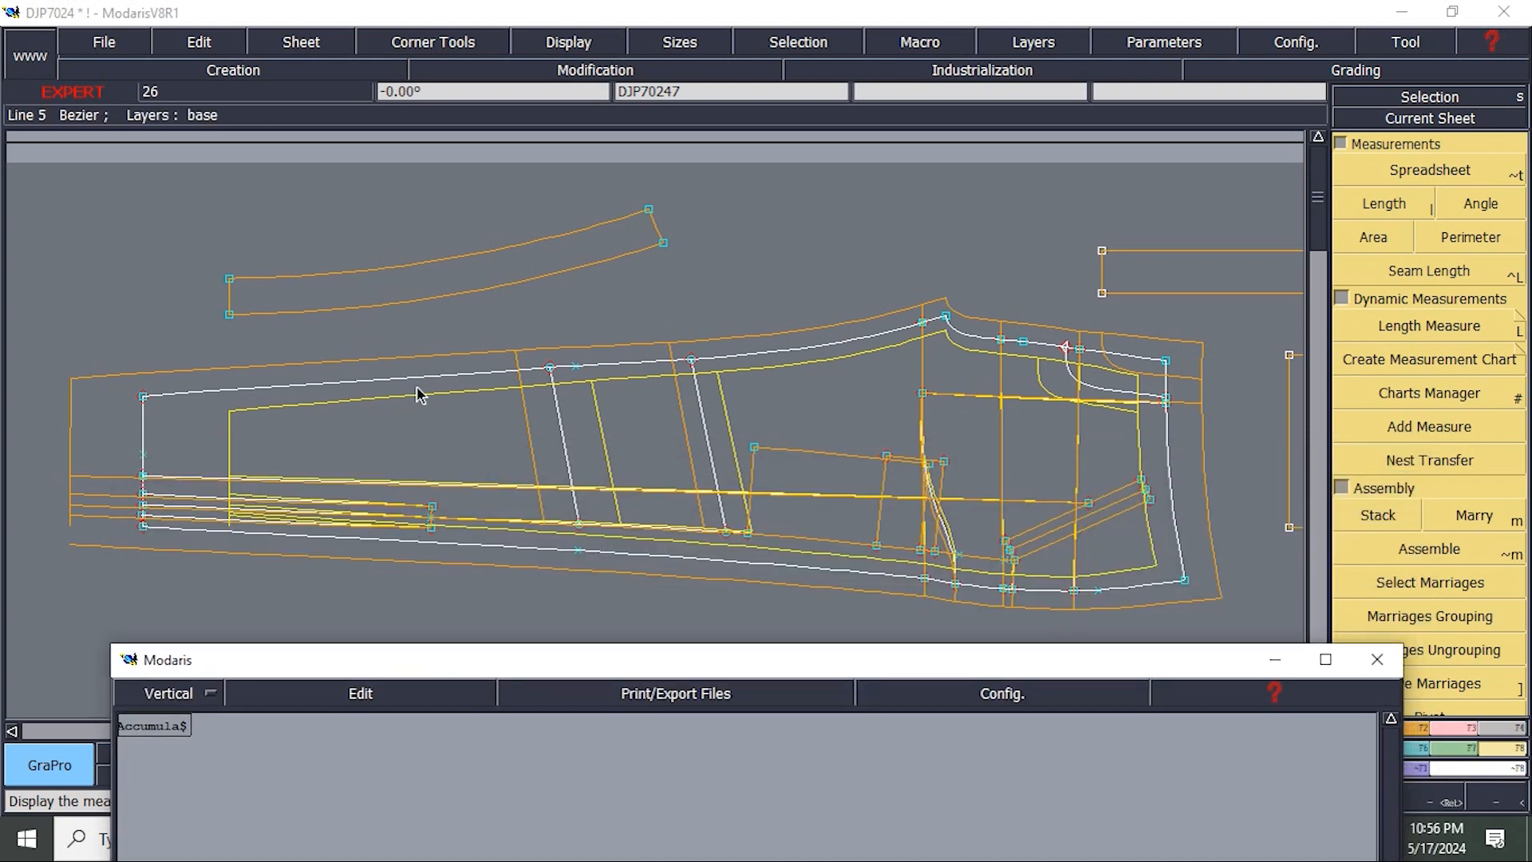
Step: Measure the inseam from the crotch point to the hem corner and review its length per size in the spreadsheet
key(End)
drag(72, 226, 126, 423)
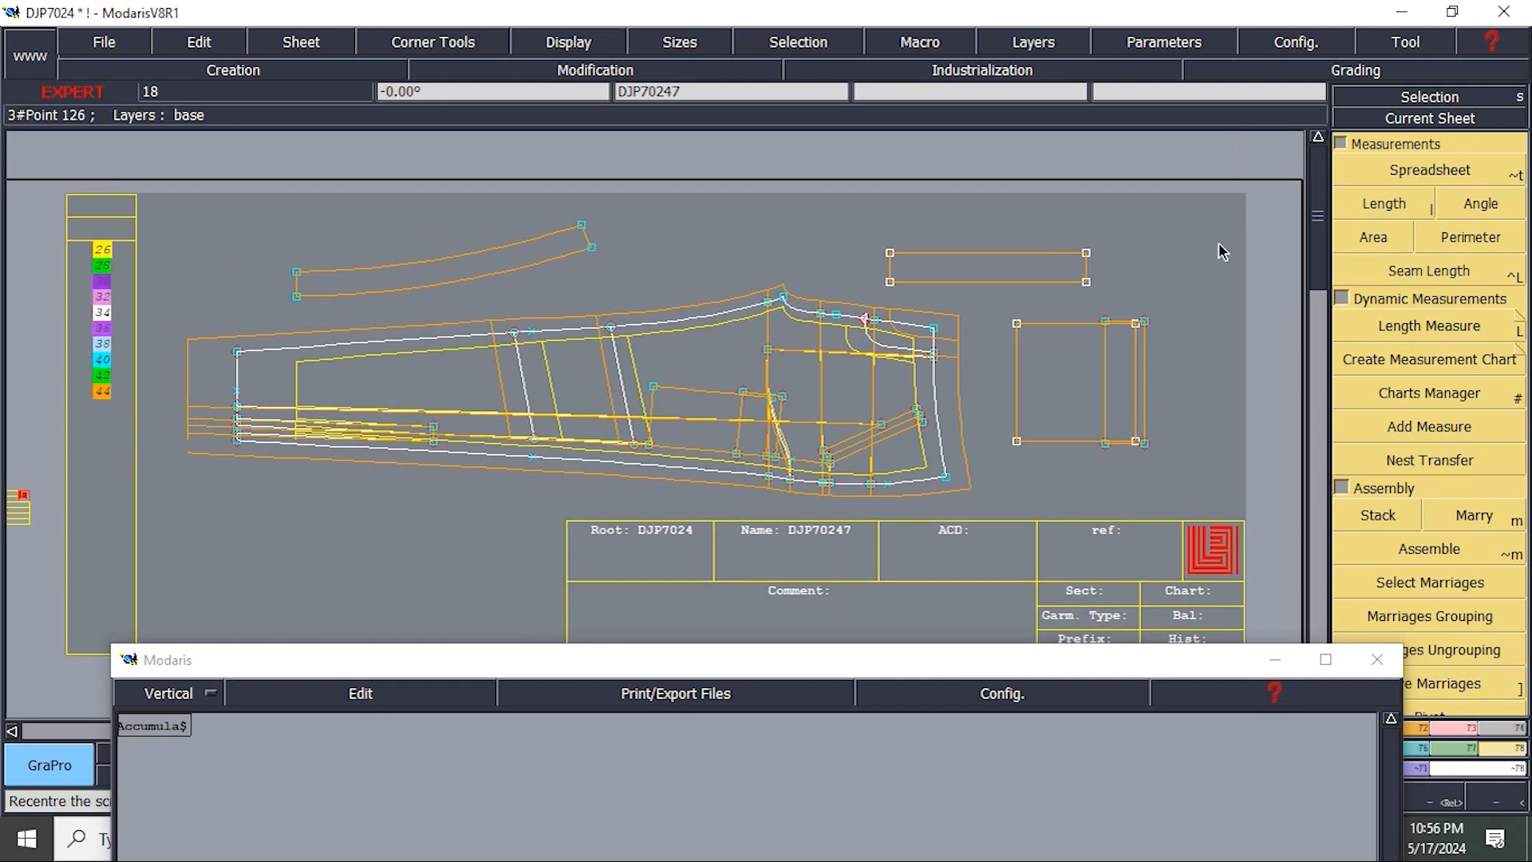
click(1390, 209)
click(859, 311)
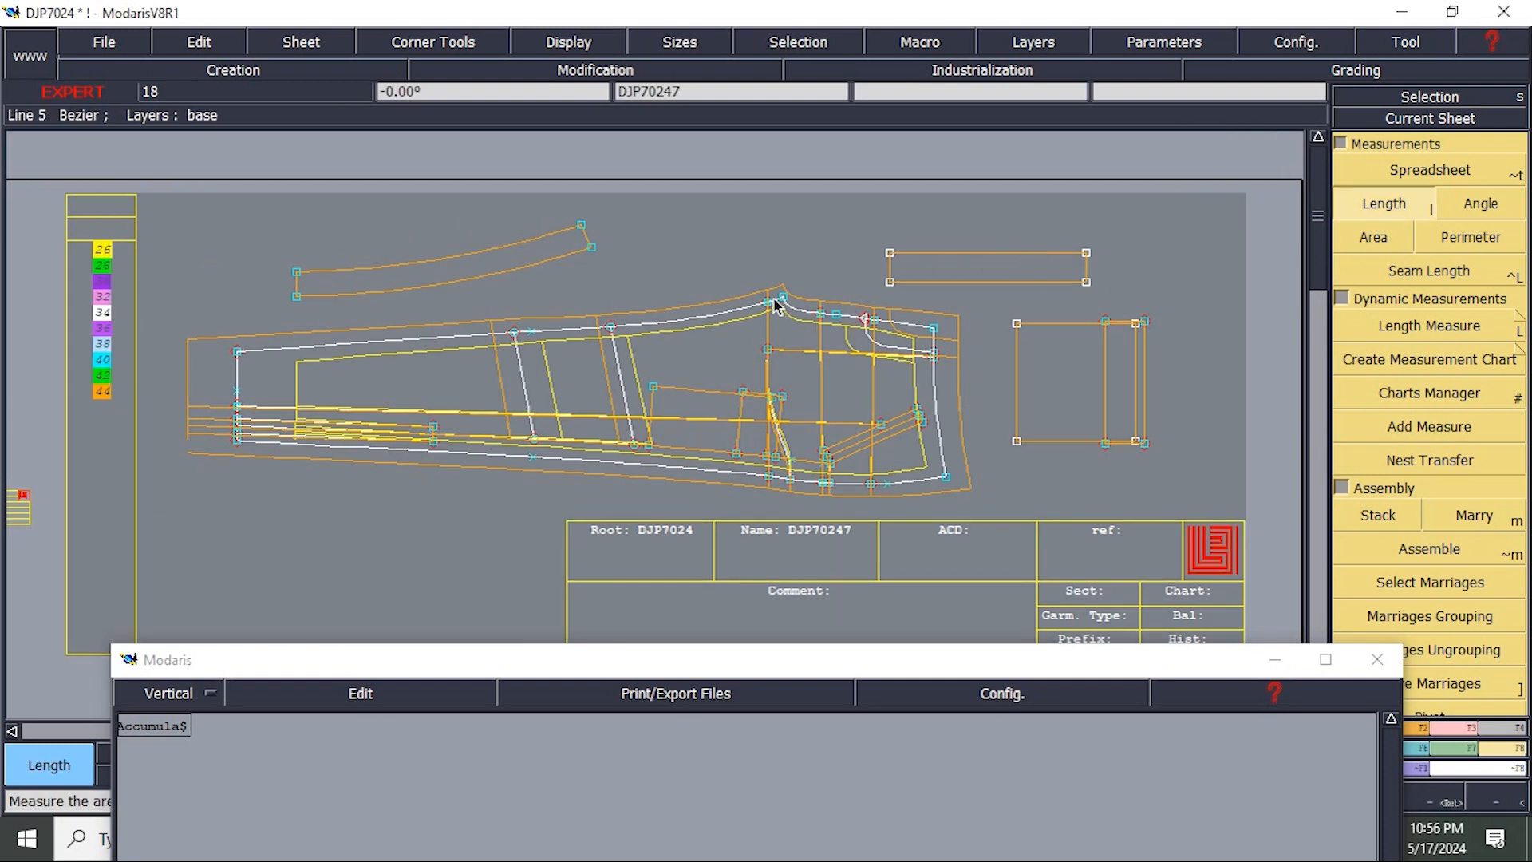
click(782, 303)
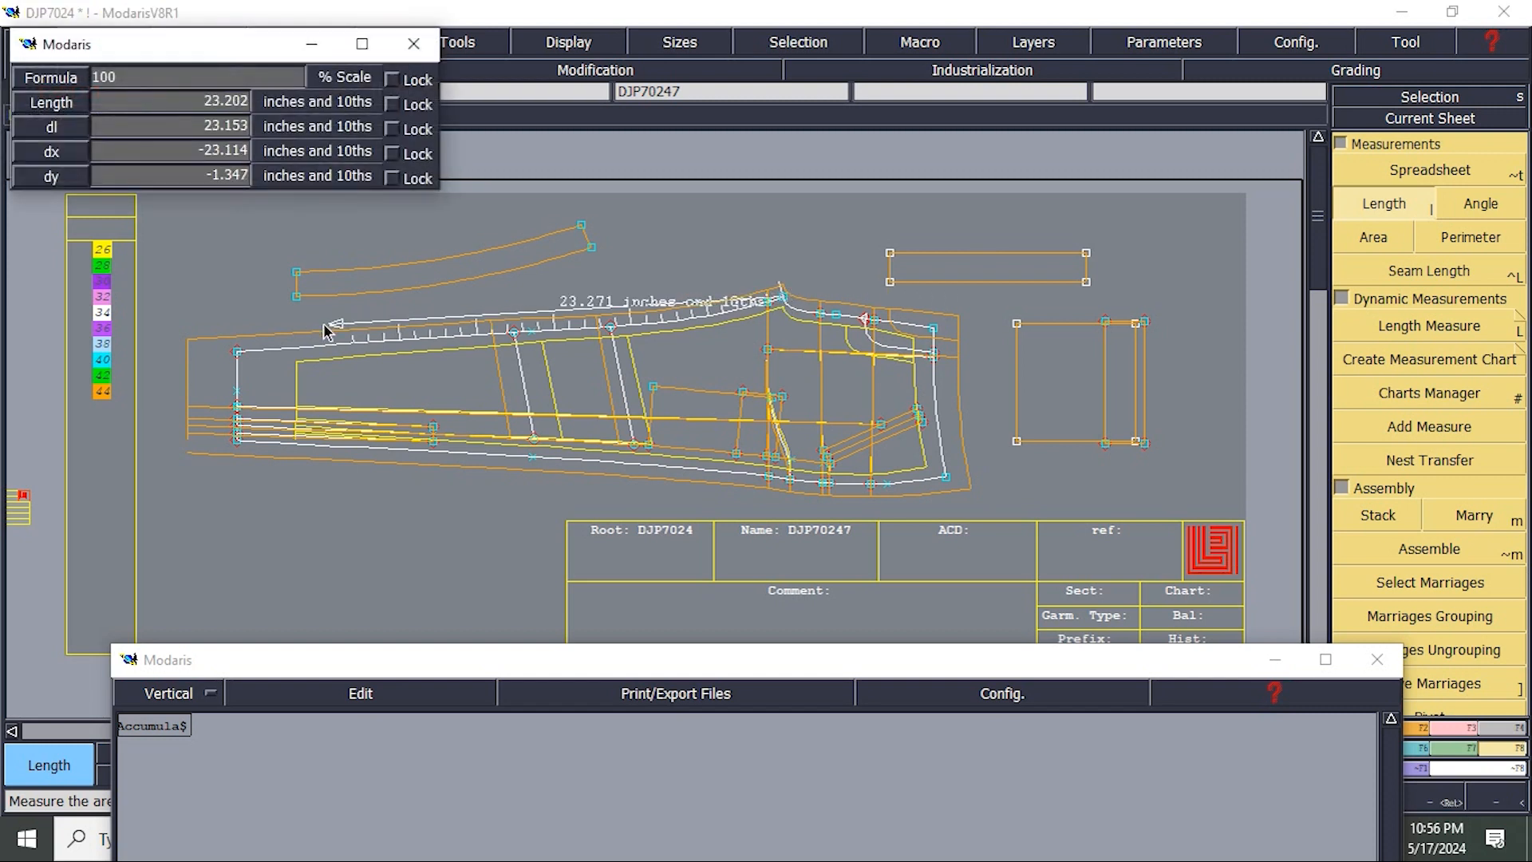
click(238, 356)
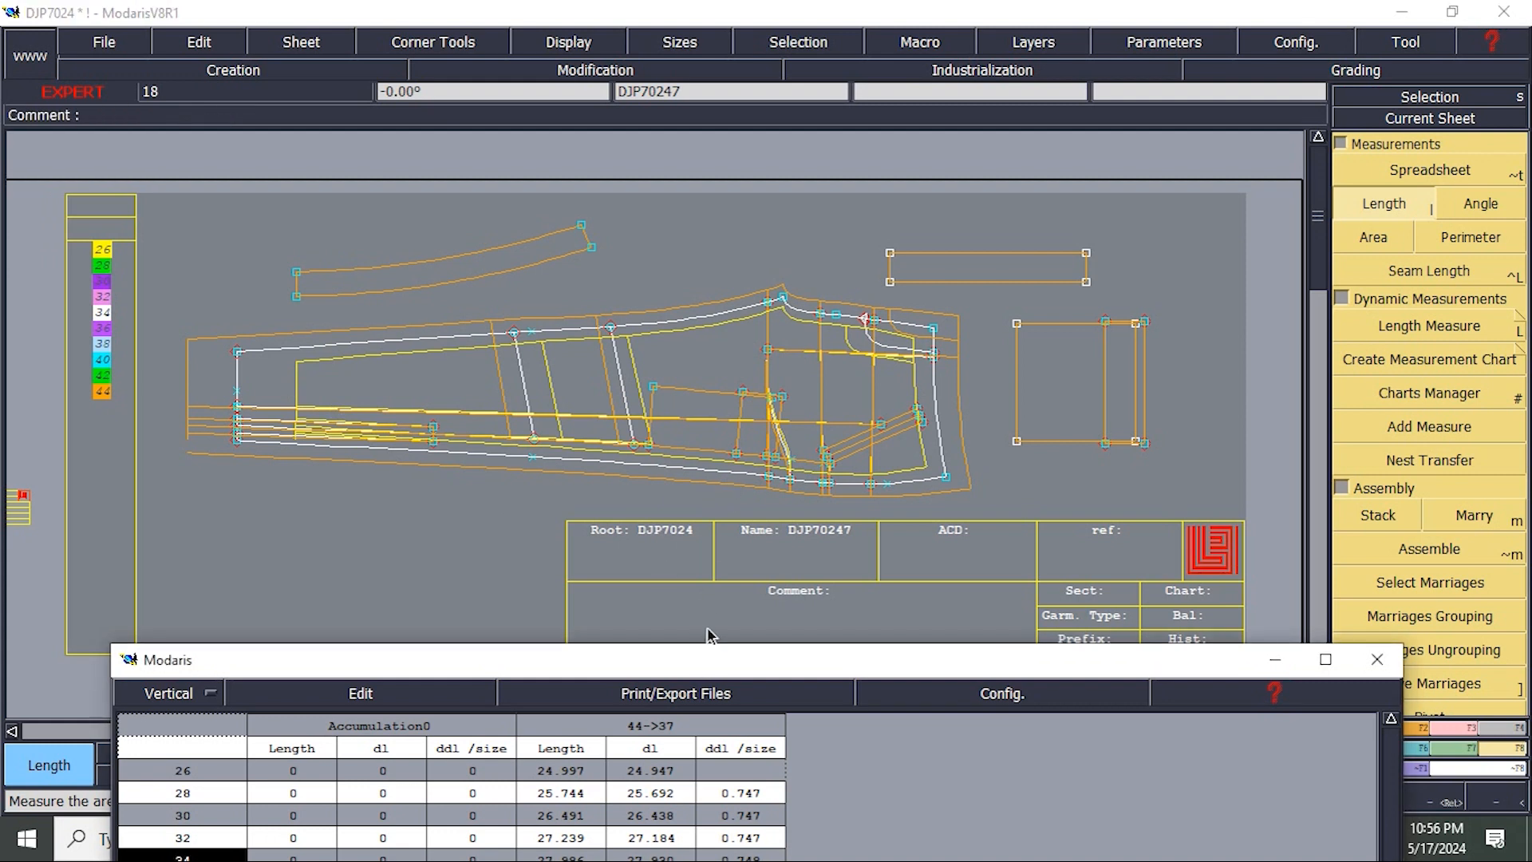
drag(713, 673, 740, 352)
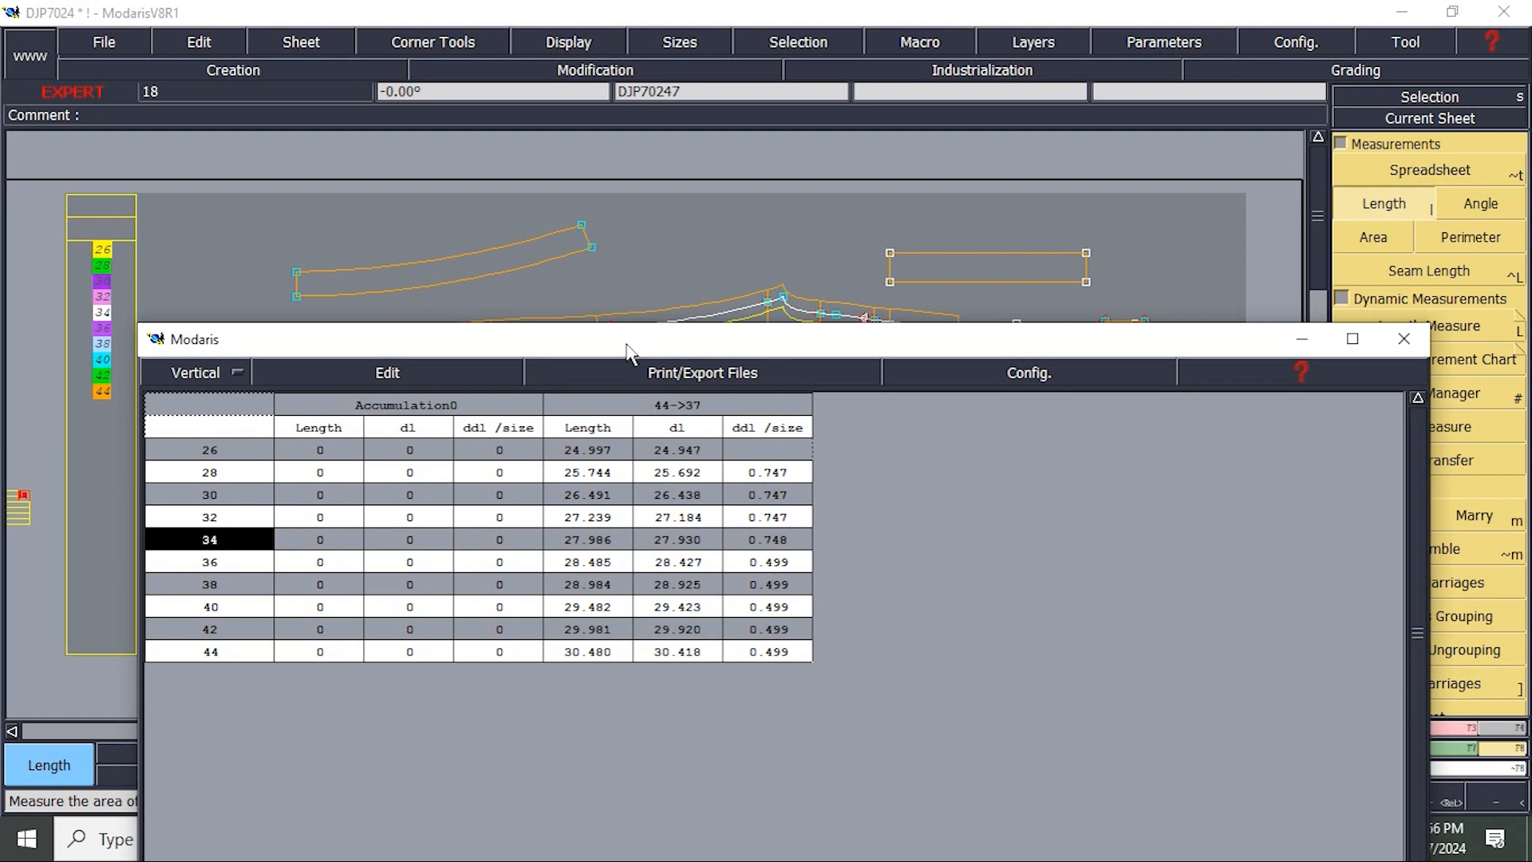
drag(631, 351, 627, 183)
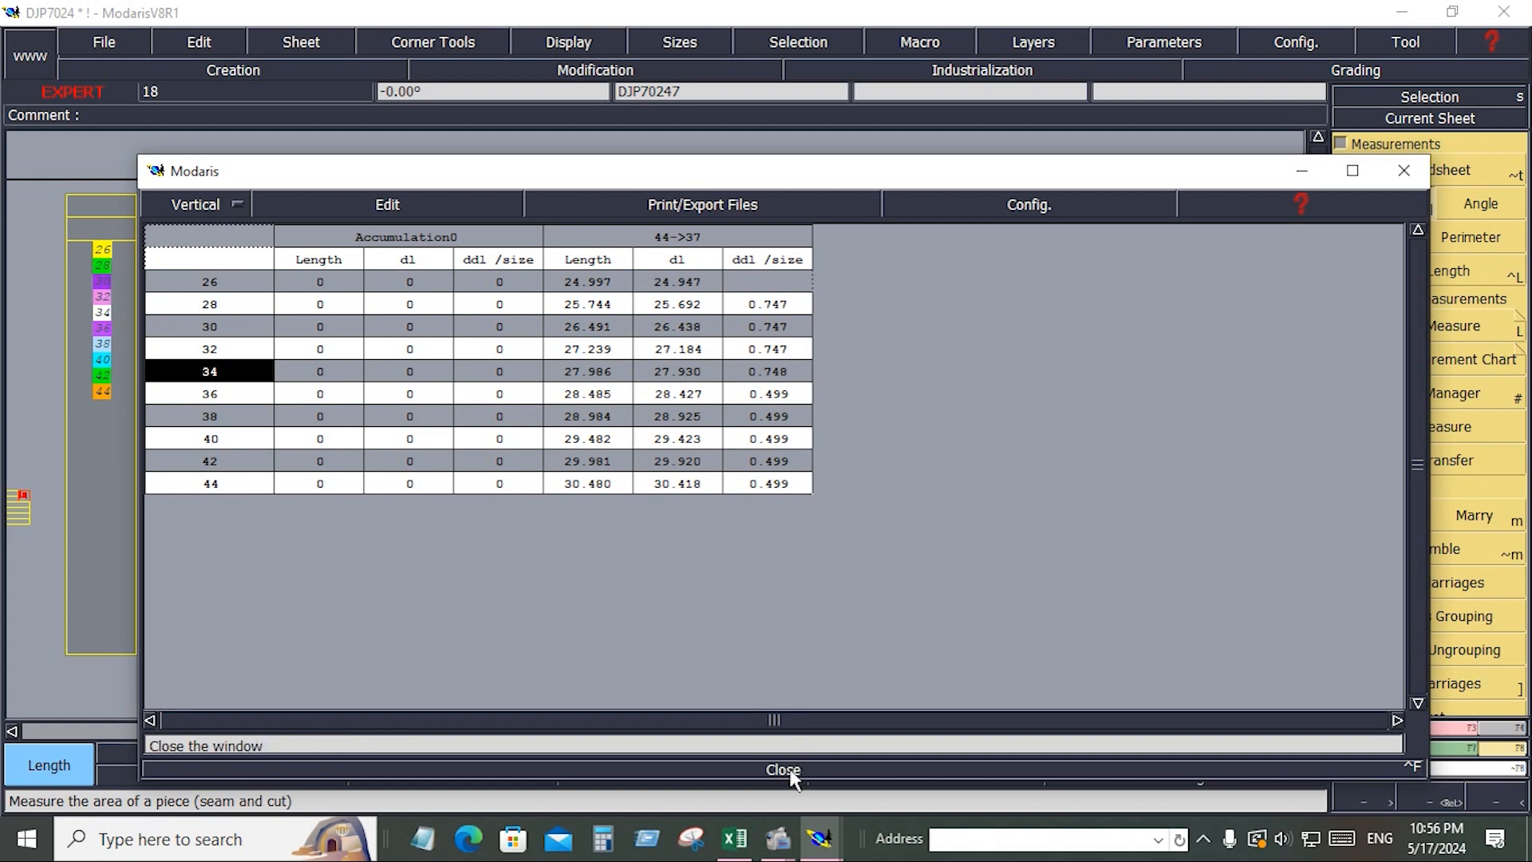
click(786, 771)
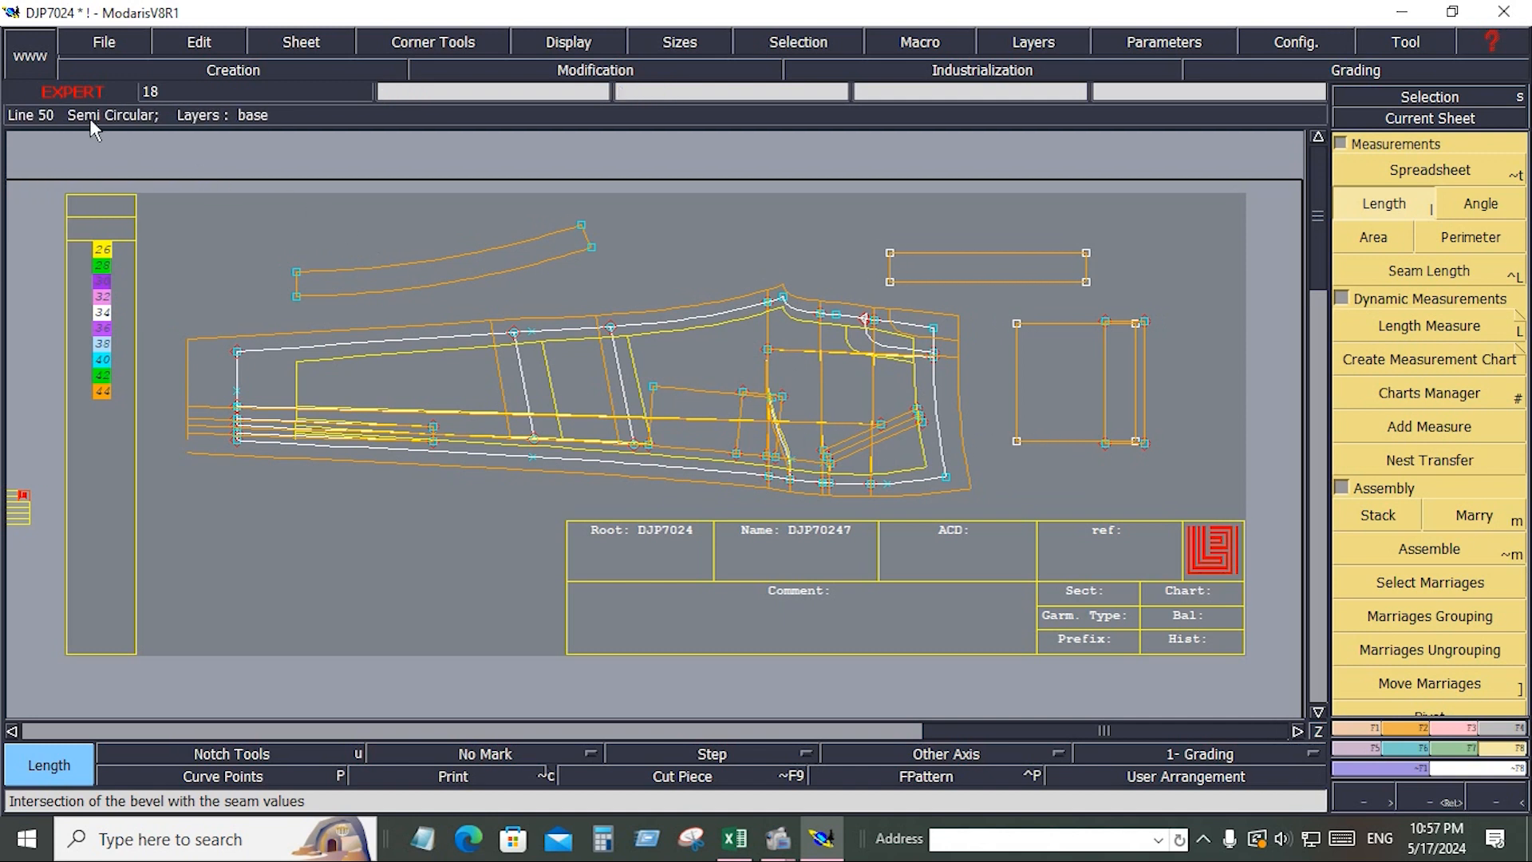
Step: Save the DJP7024 model, continuing past the validation file warnings
click(97, 45)
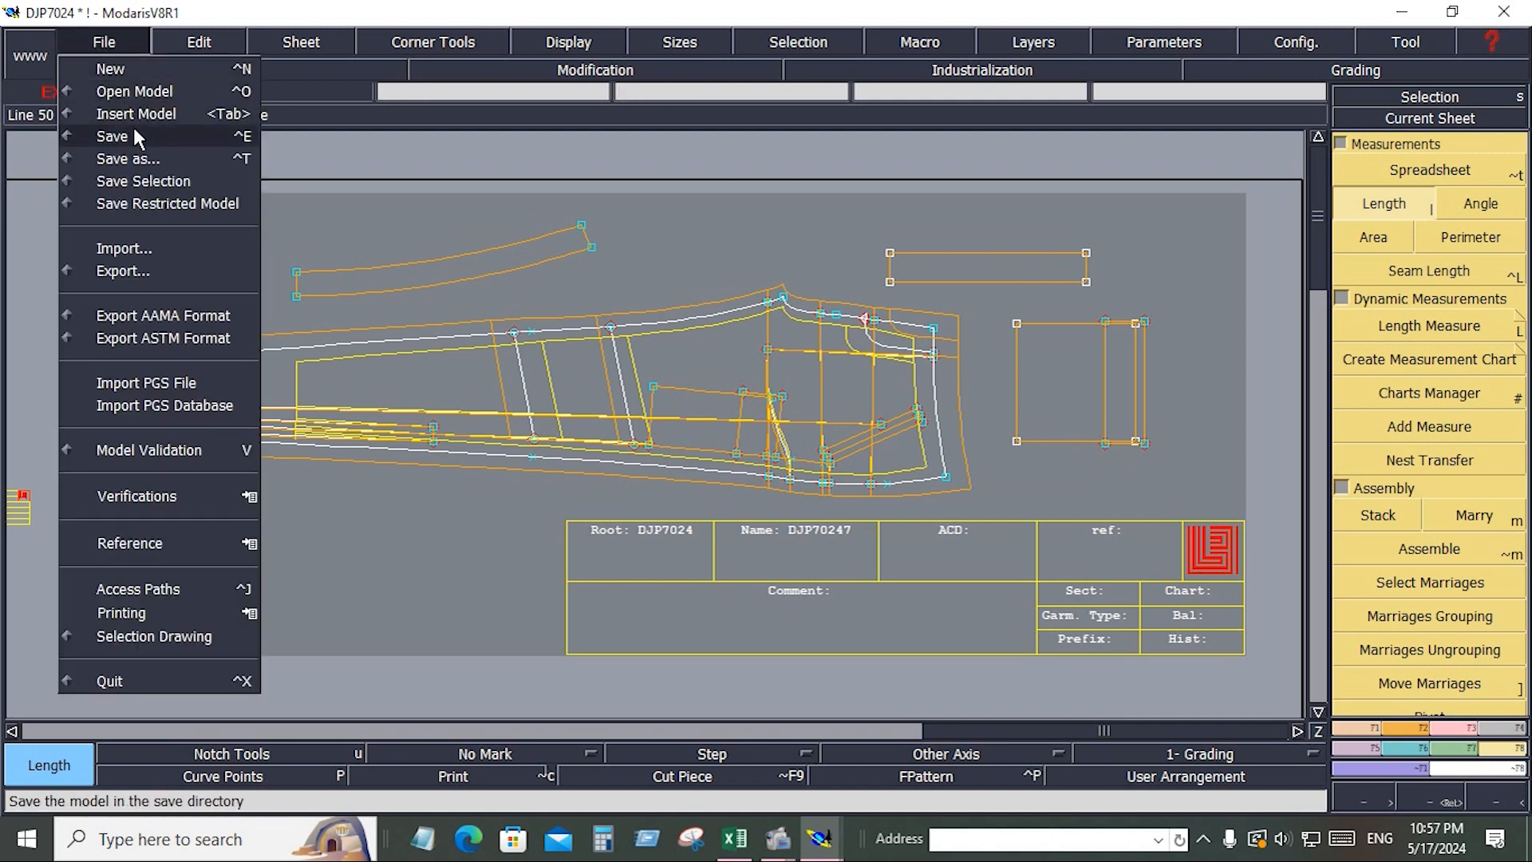
click(133, 129)
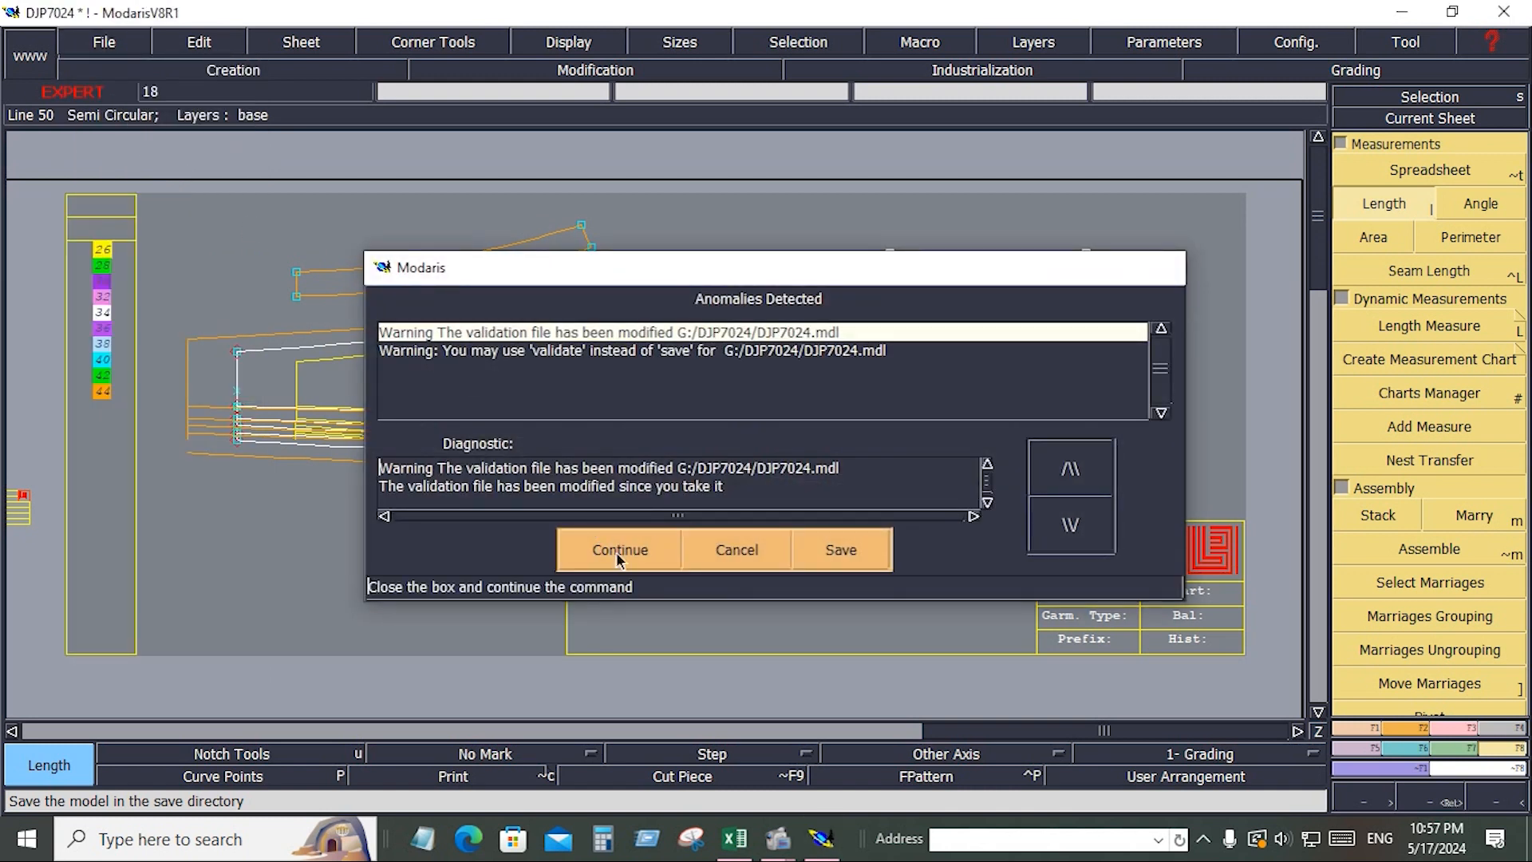
click(619, 550)
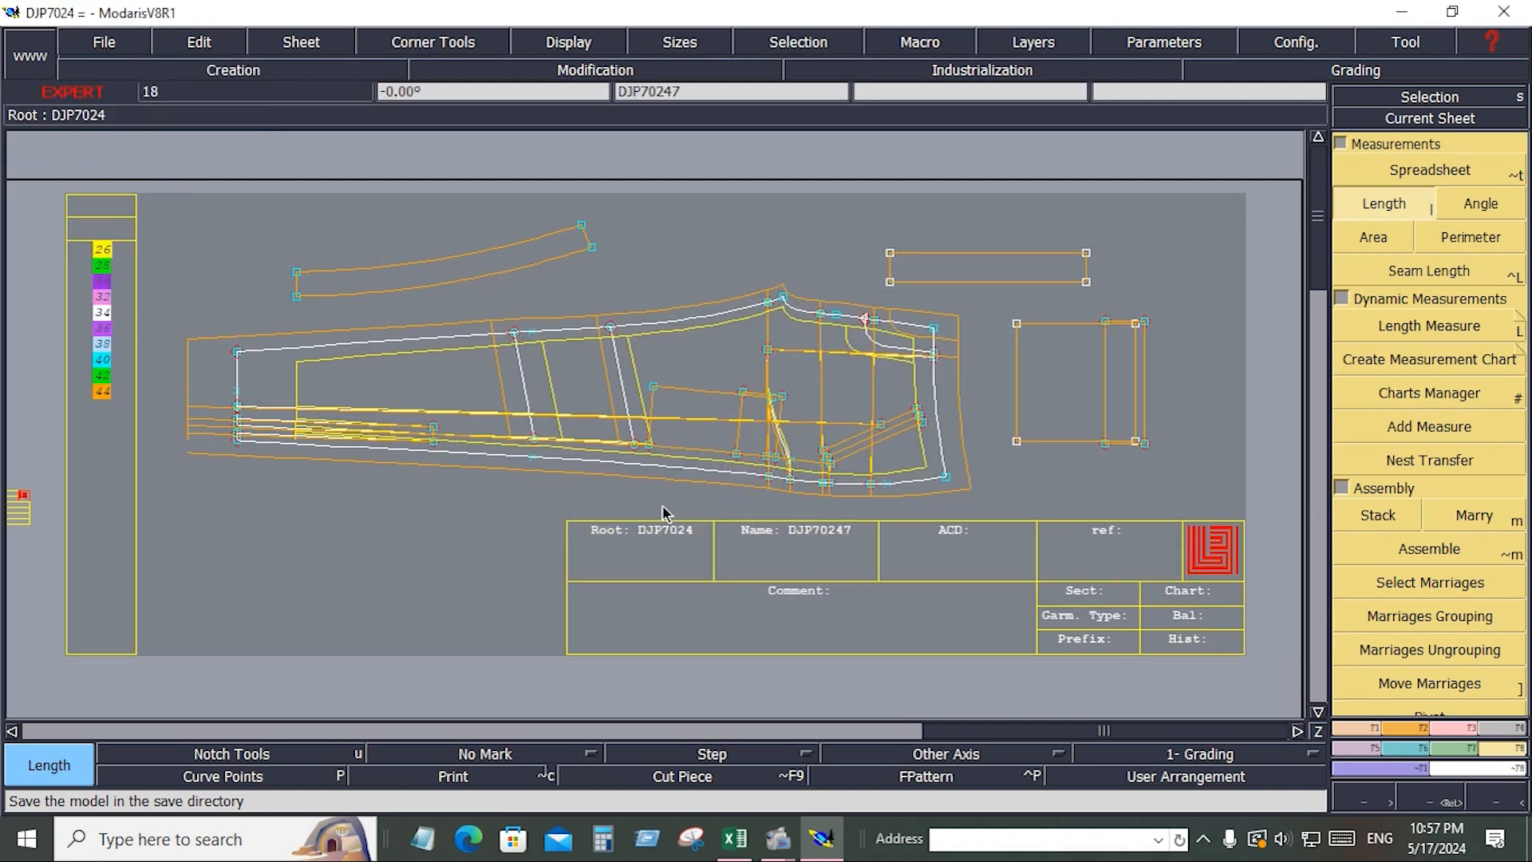
Step: Report the side-seam waist corner's Y grading to the selected points along the side seam, cargo pocket, slant pocket and hem zipper lines
key(Return)
drag(190, 234, 1002, 551)
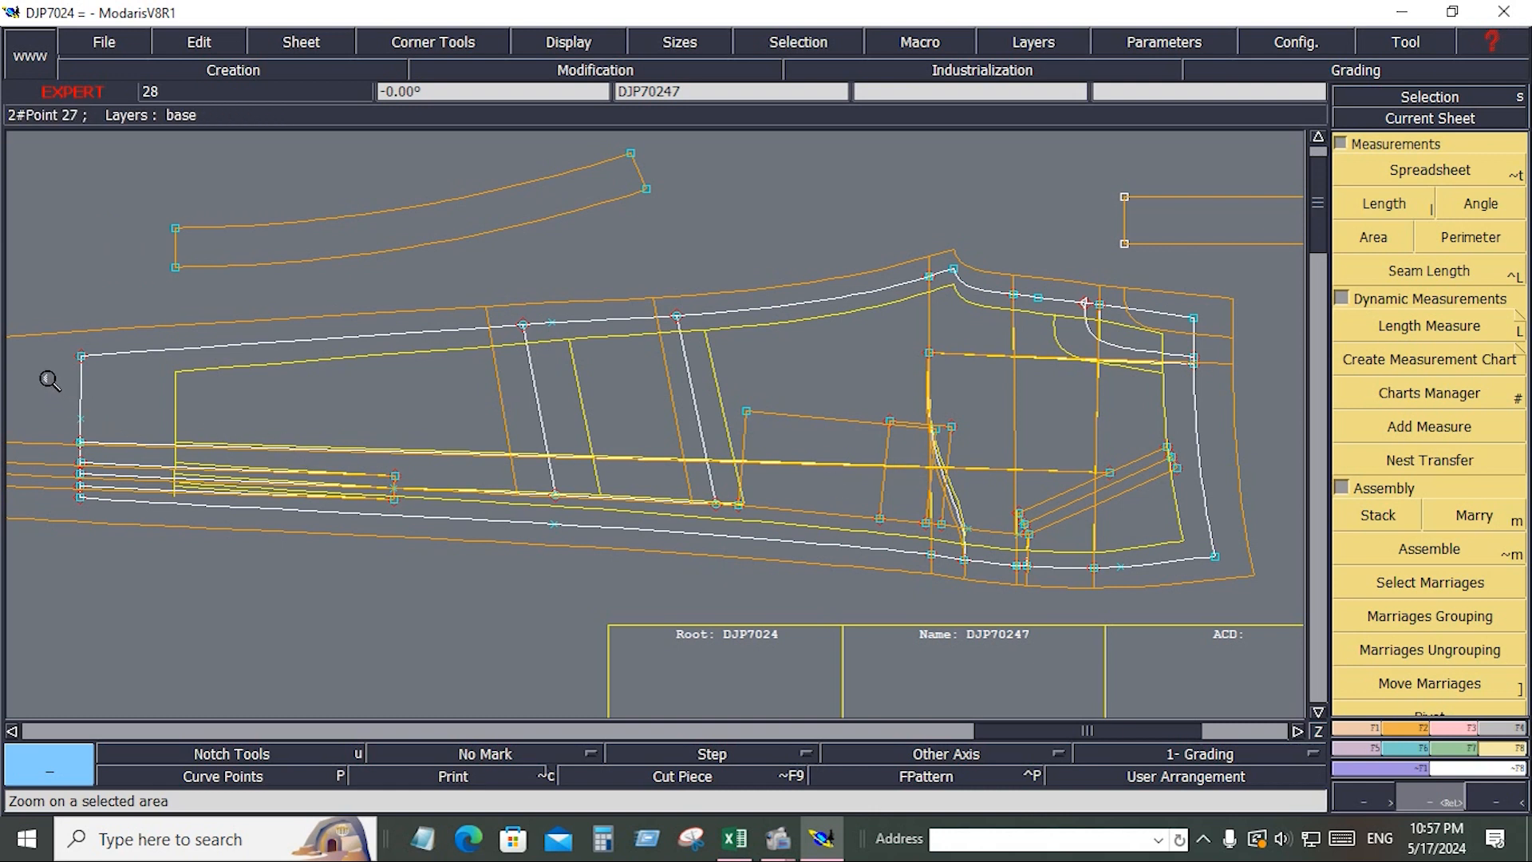
mouse_move(48, 379)
mouse_down()
mouse_move(629, 492)
mouse_move(937, 518)
mouse_move(1208, 585)
mouse_up()
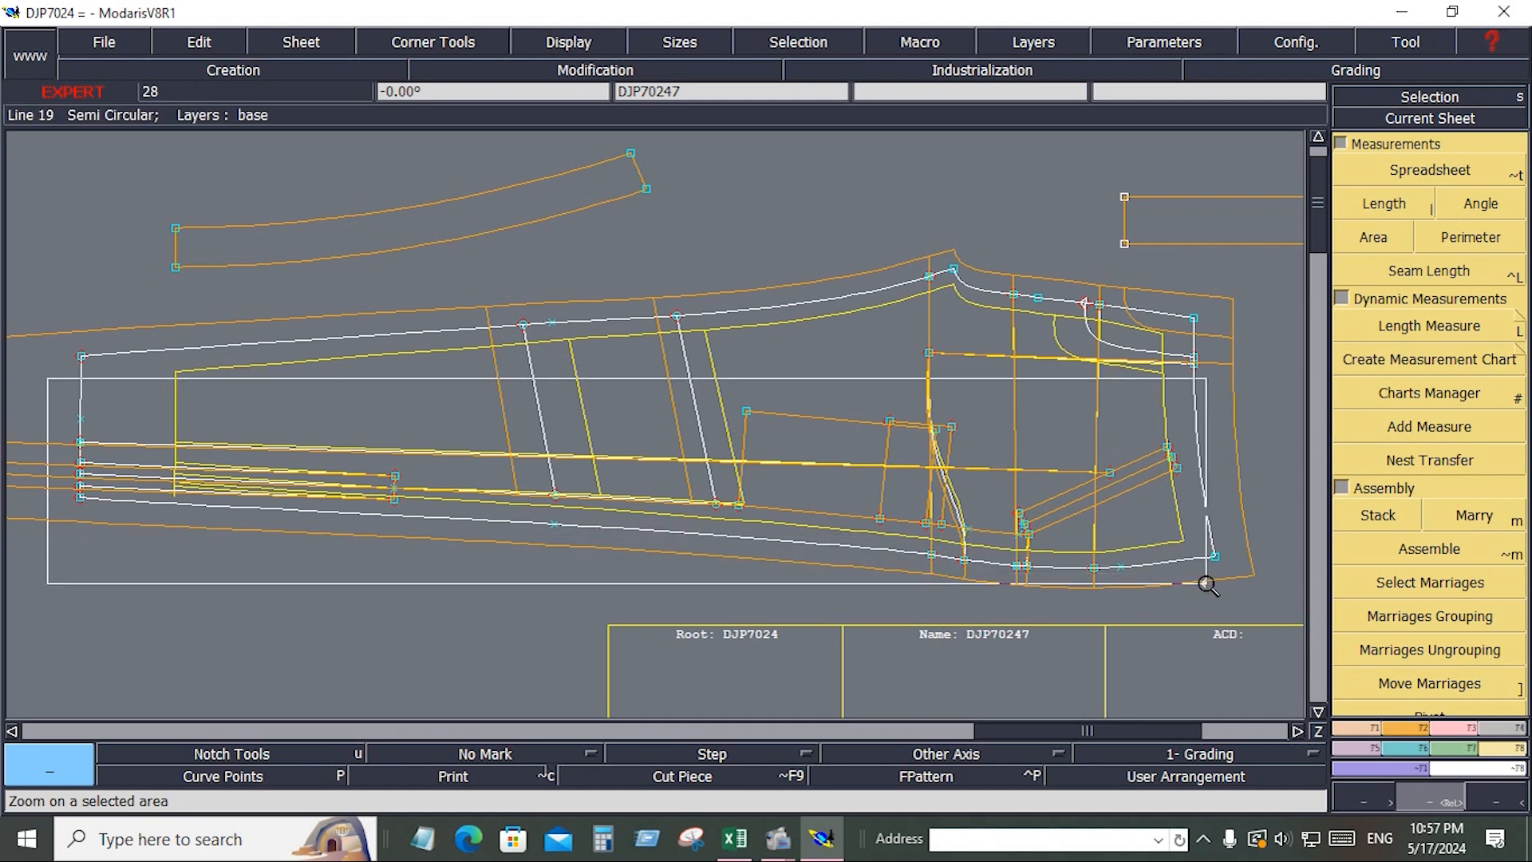
click(1355, 70)
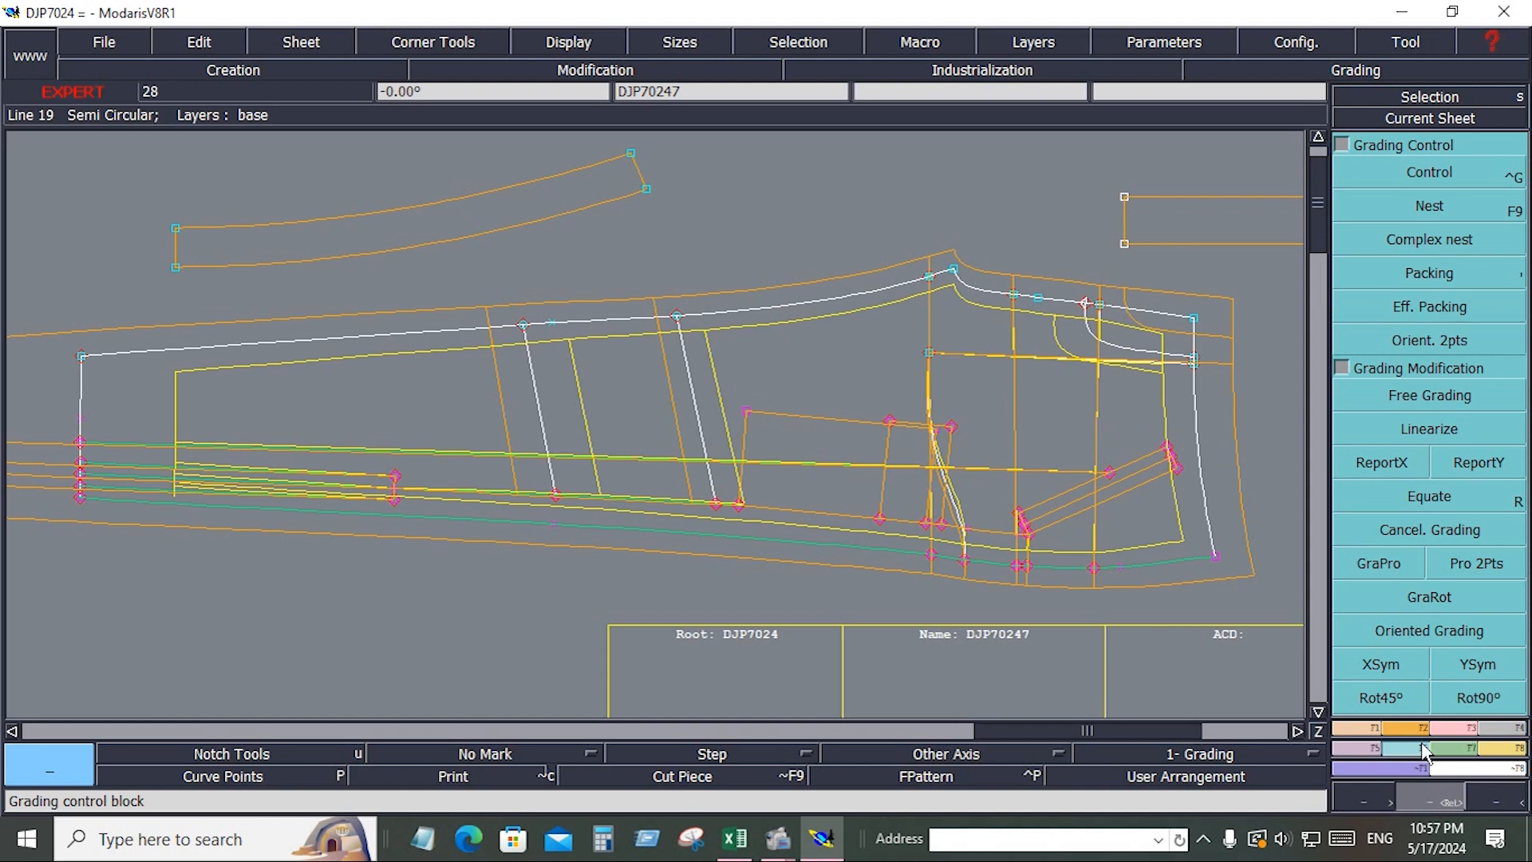
click(1498, 465)
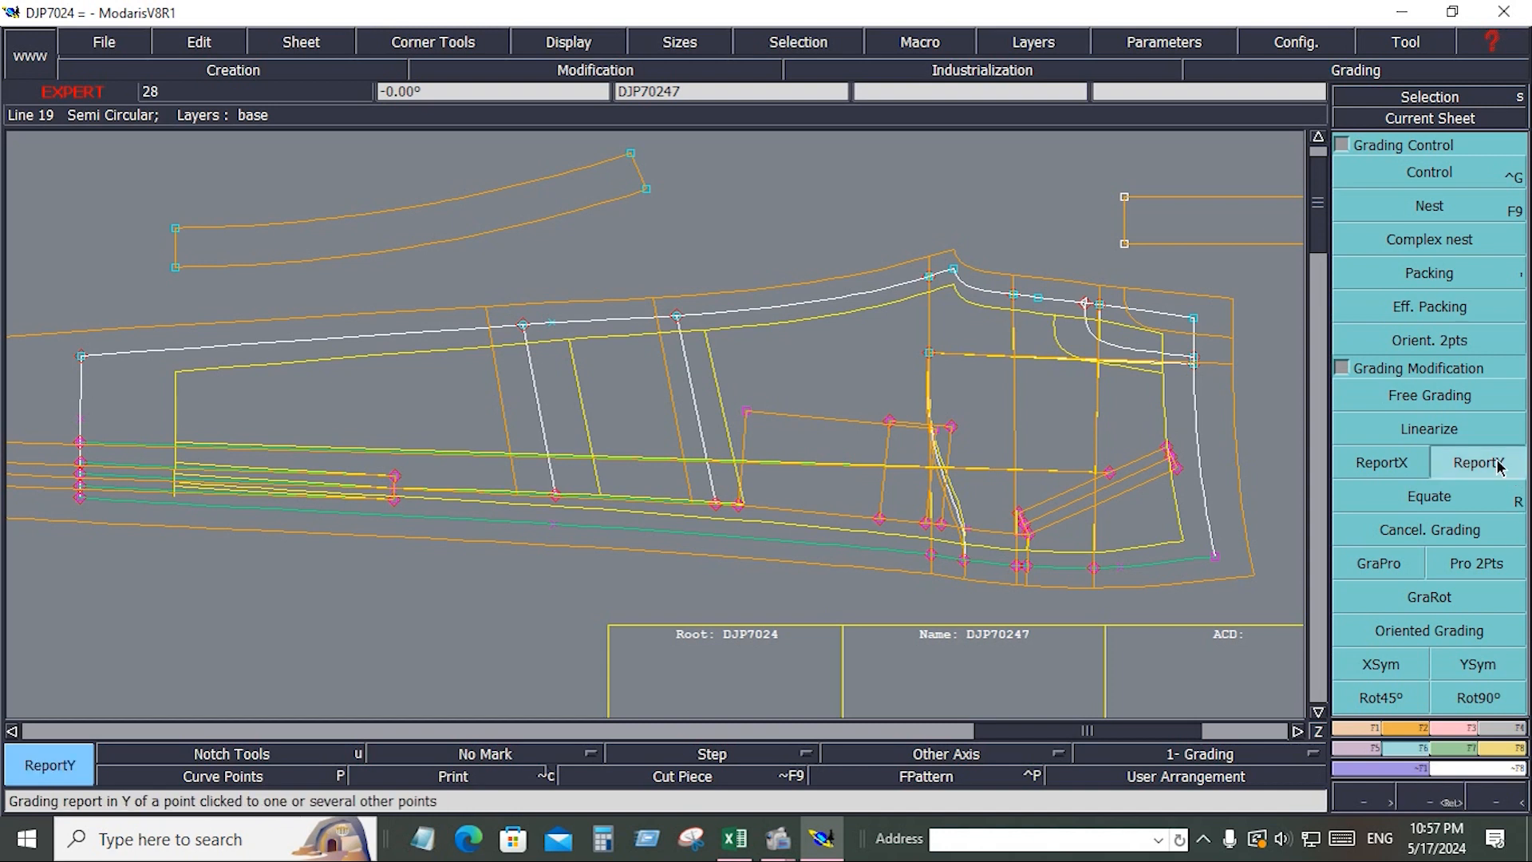
click(1216, 568)
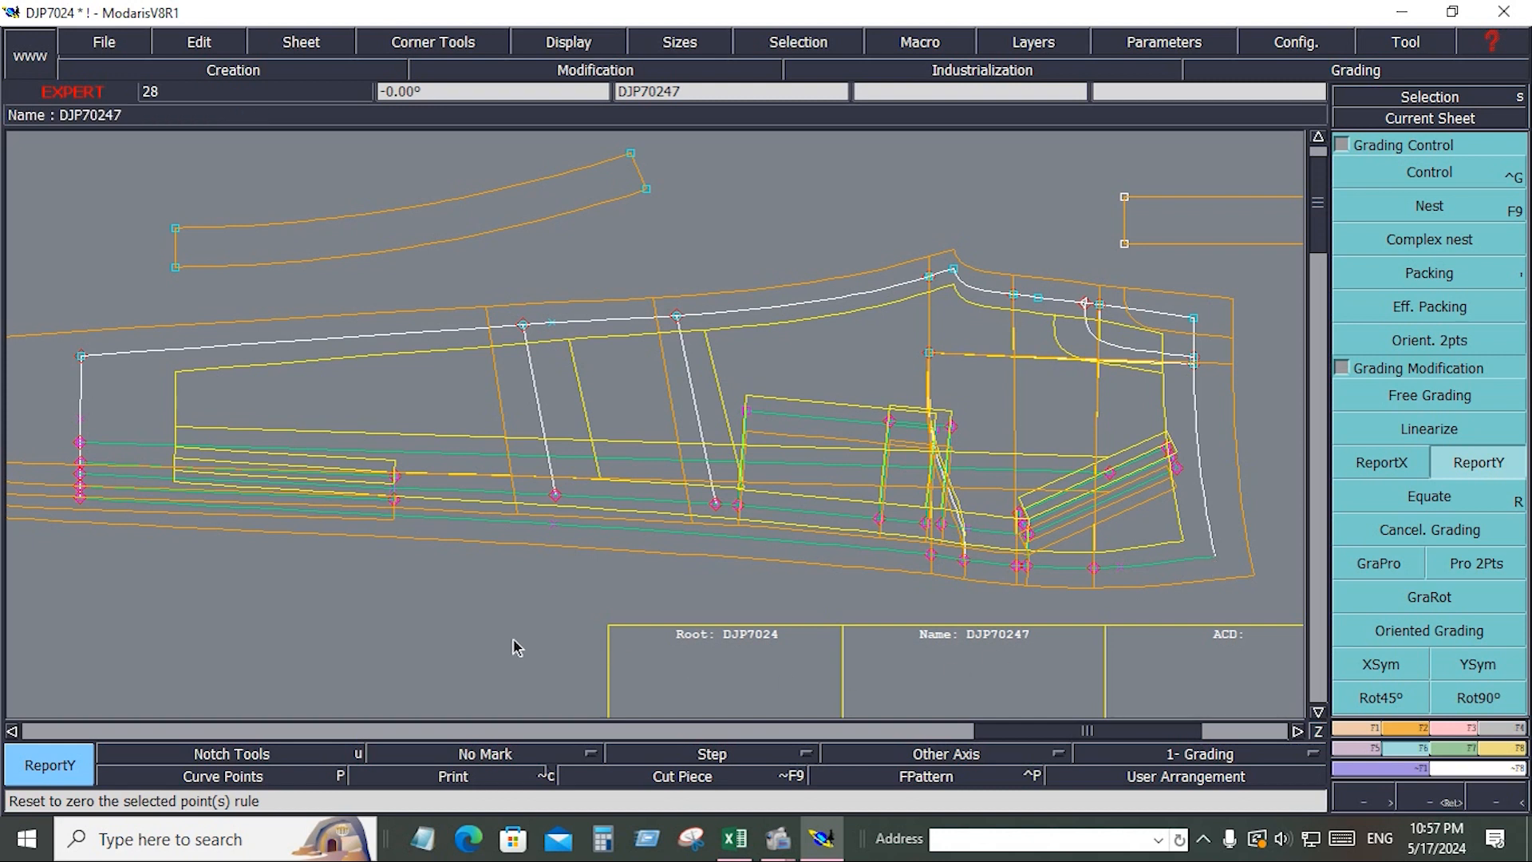
click(1276, 457)
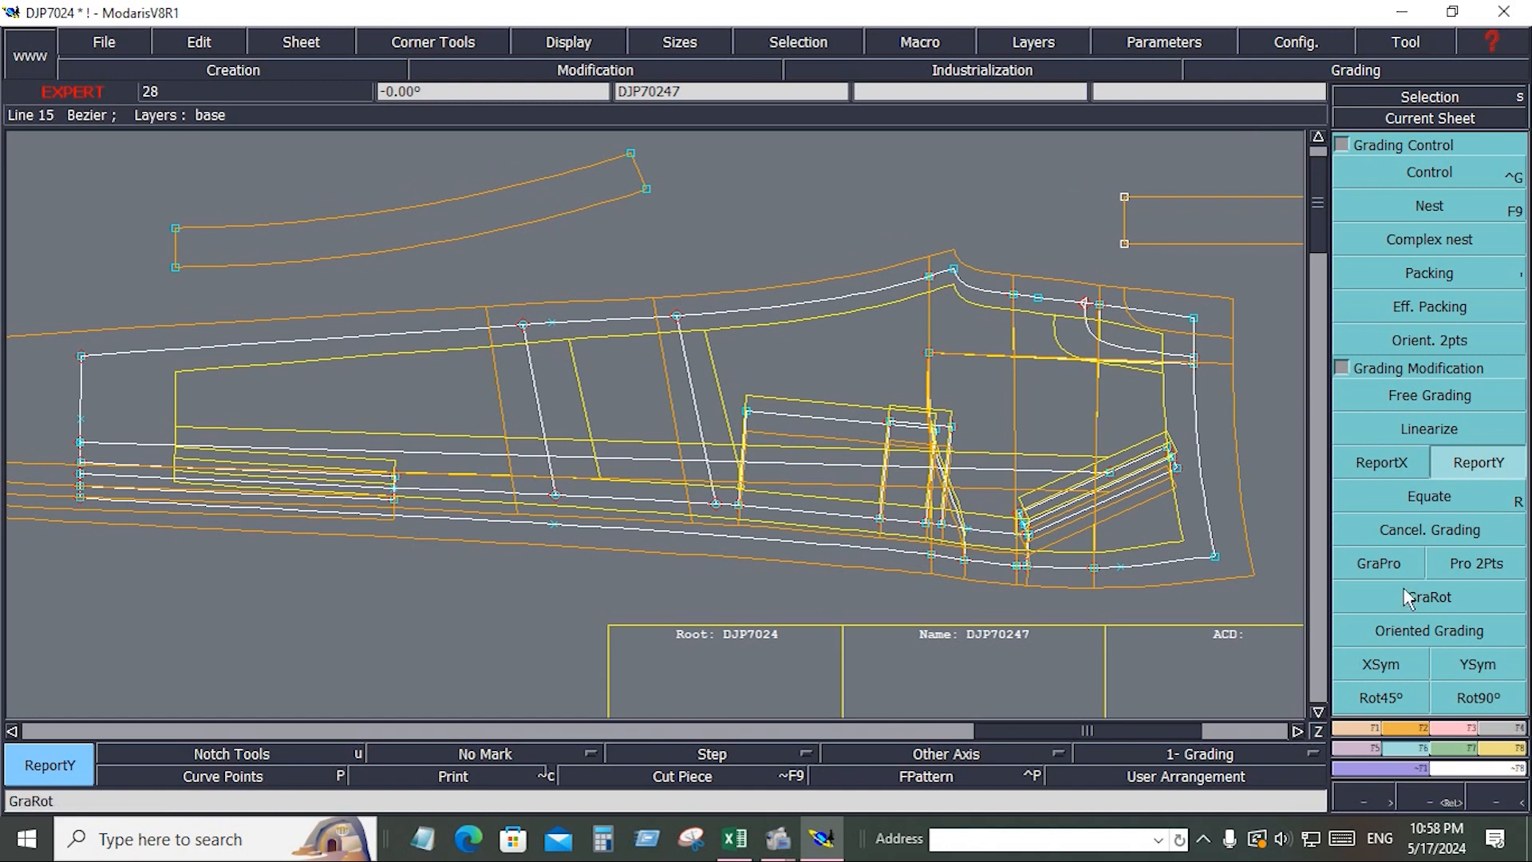
Step: Pack the graded nest on the side-seam point at the crotch line
click(1419, 274)
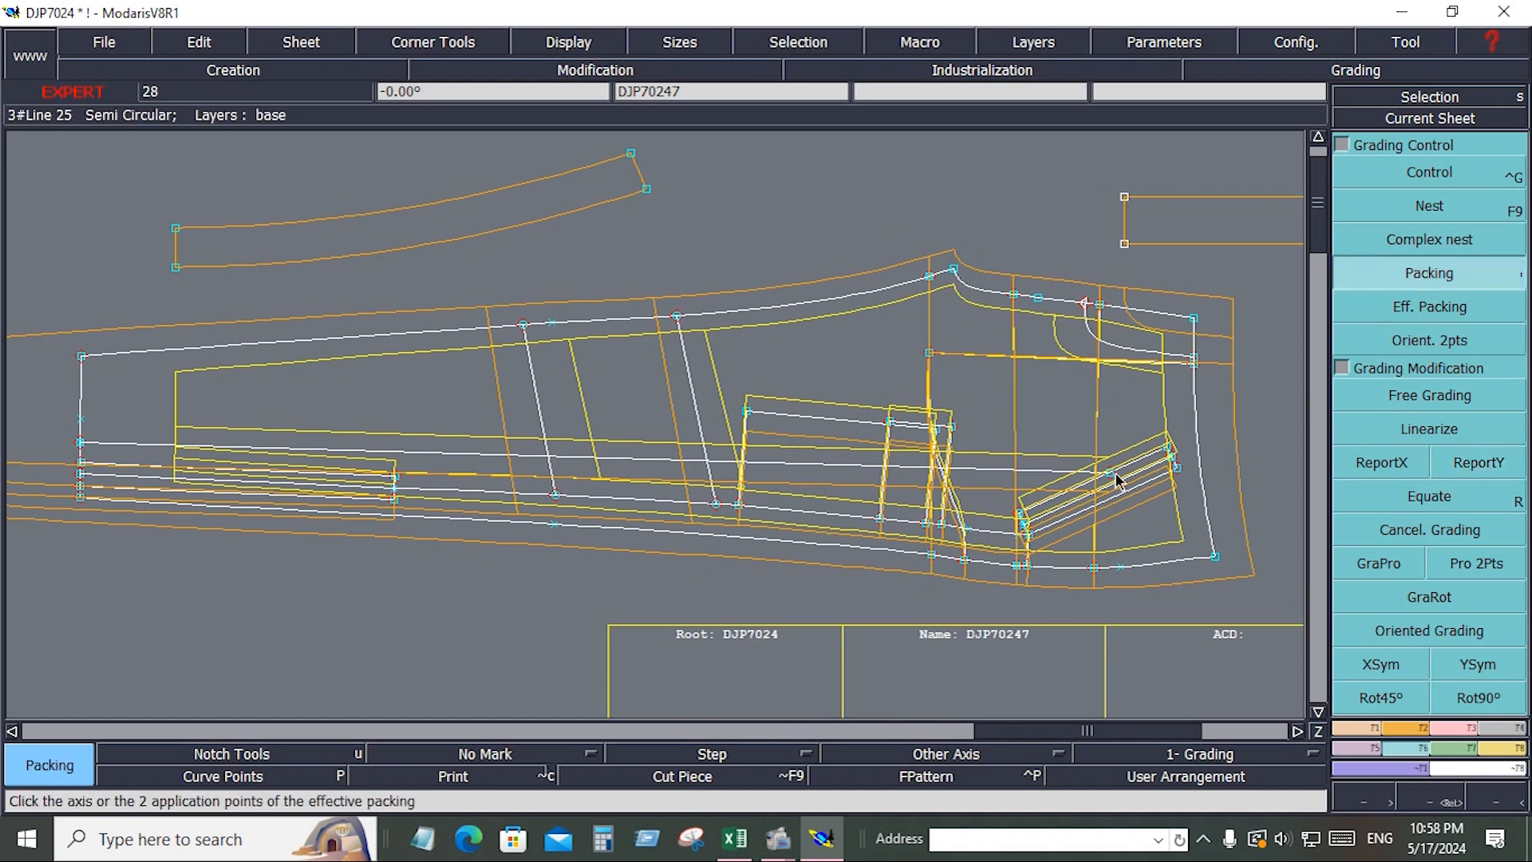
click(933, 557)
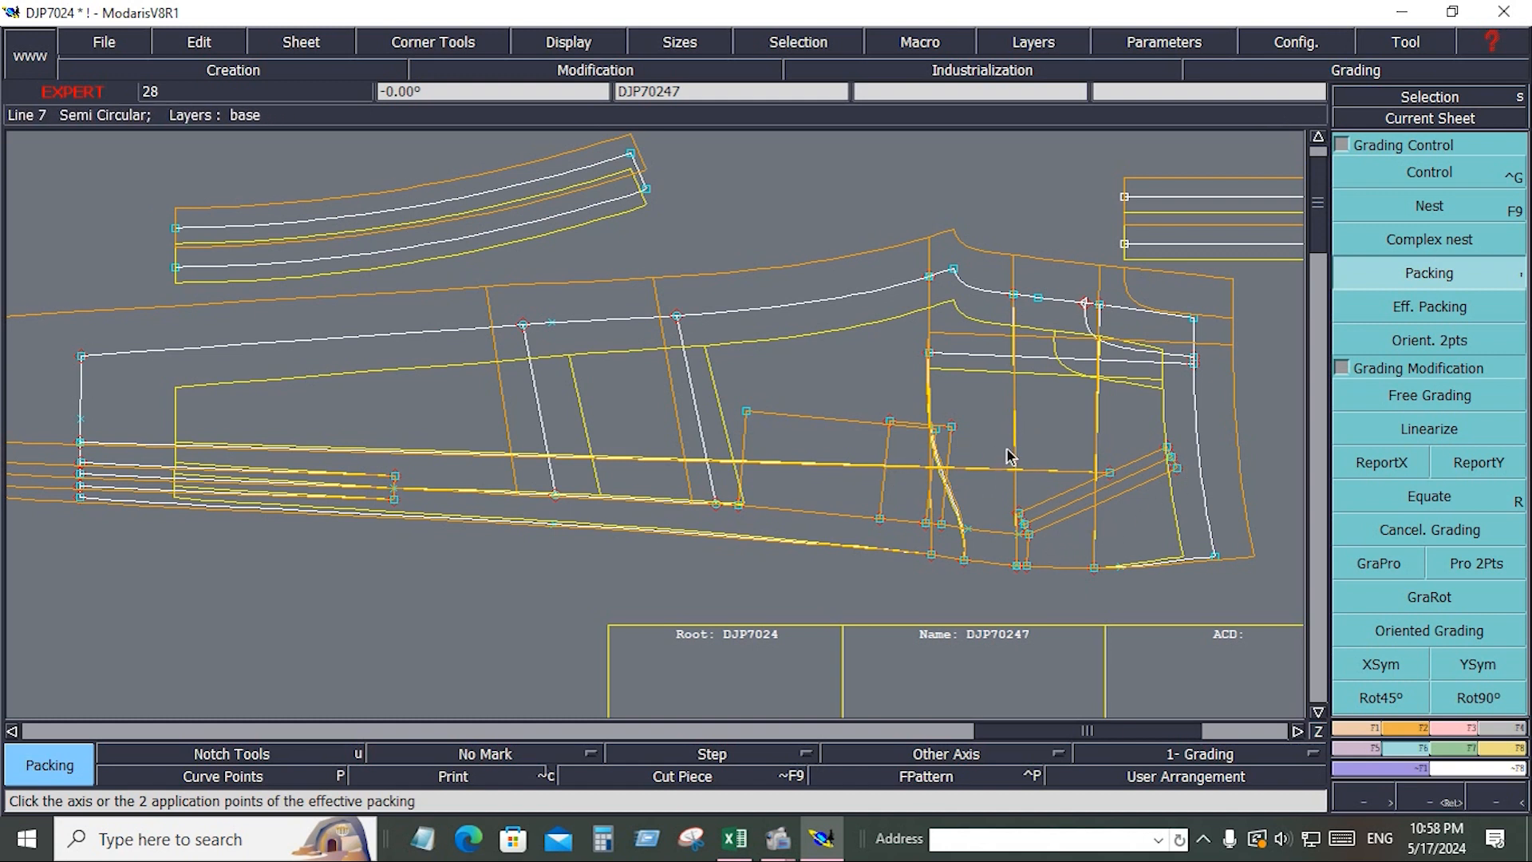
Step: Report the side-seam waist corner's X grading to the slant pocket ends, the grainline end and the adjacent upper side-seam points
drag(995, 422, 1196, 552)
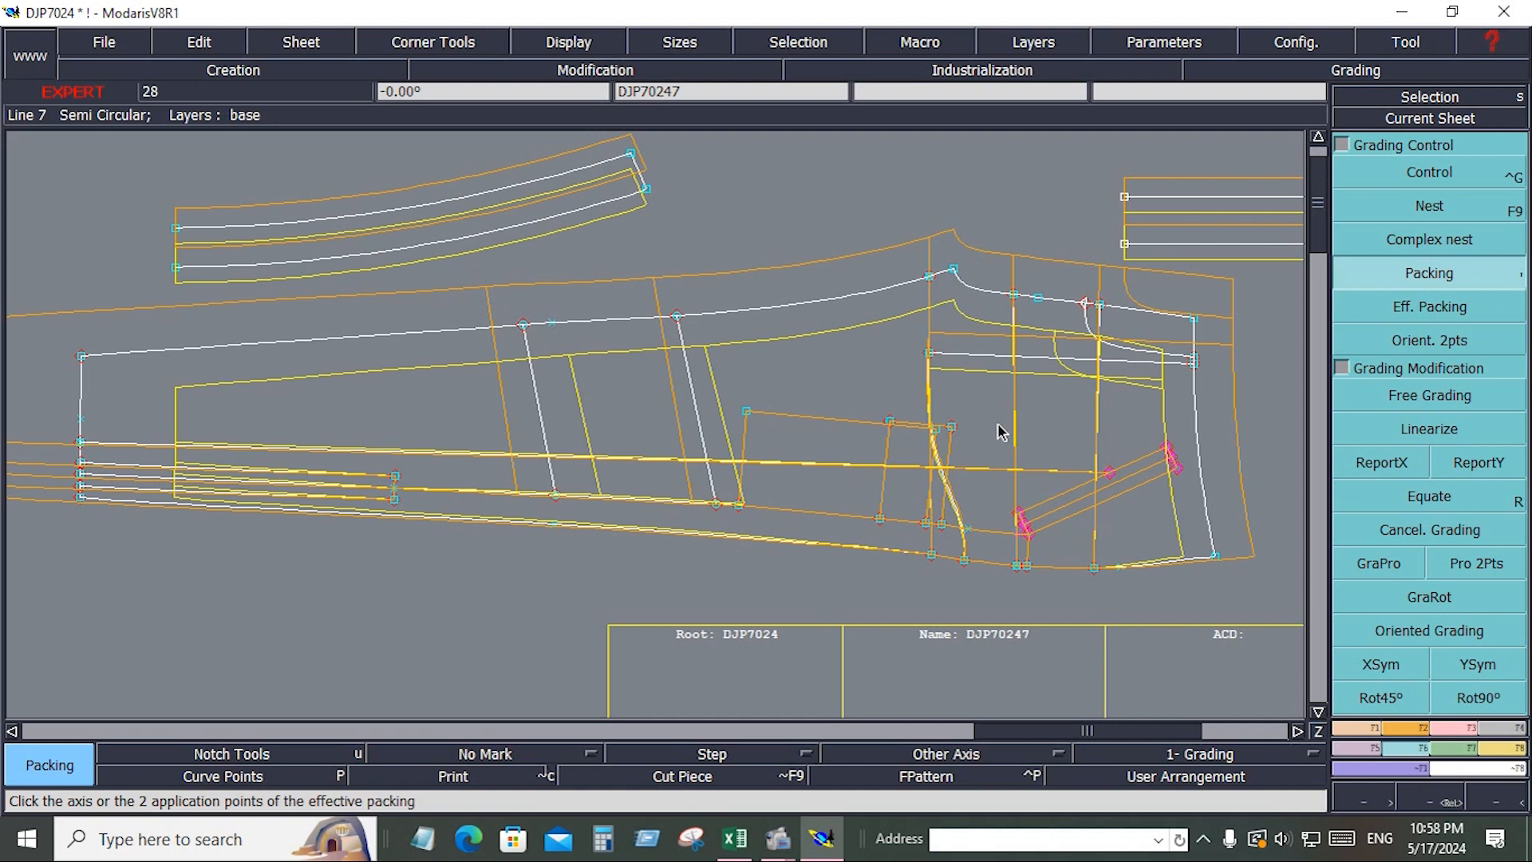
drag(999, 417, 1186, 608)
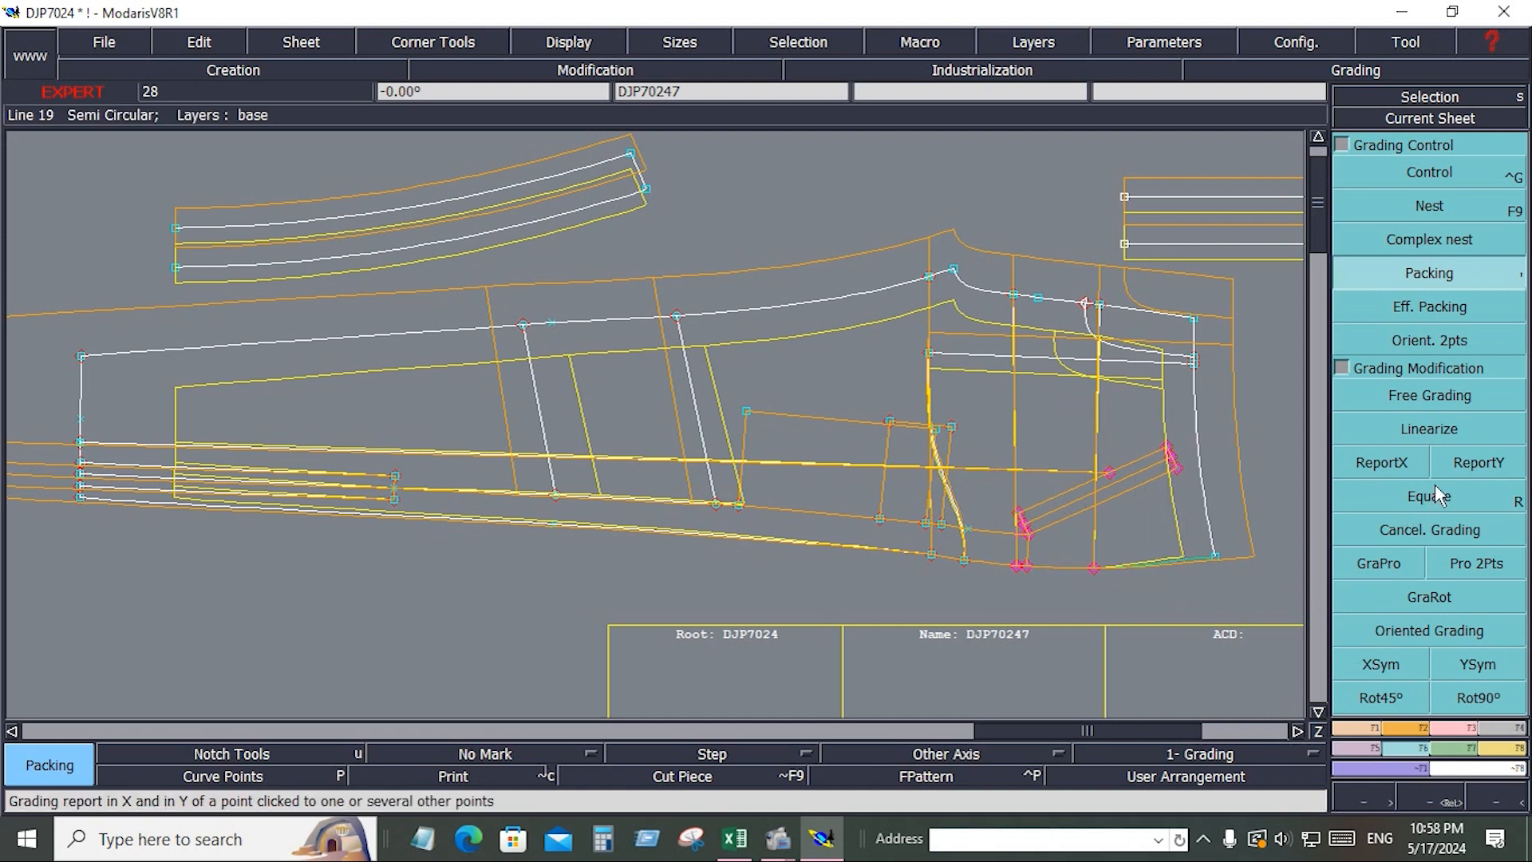
click(1400, 470)
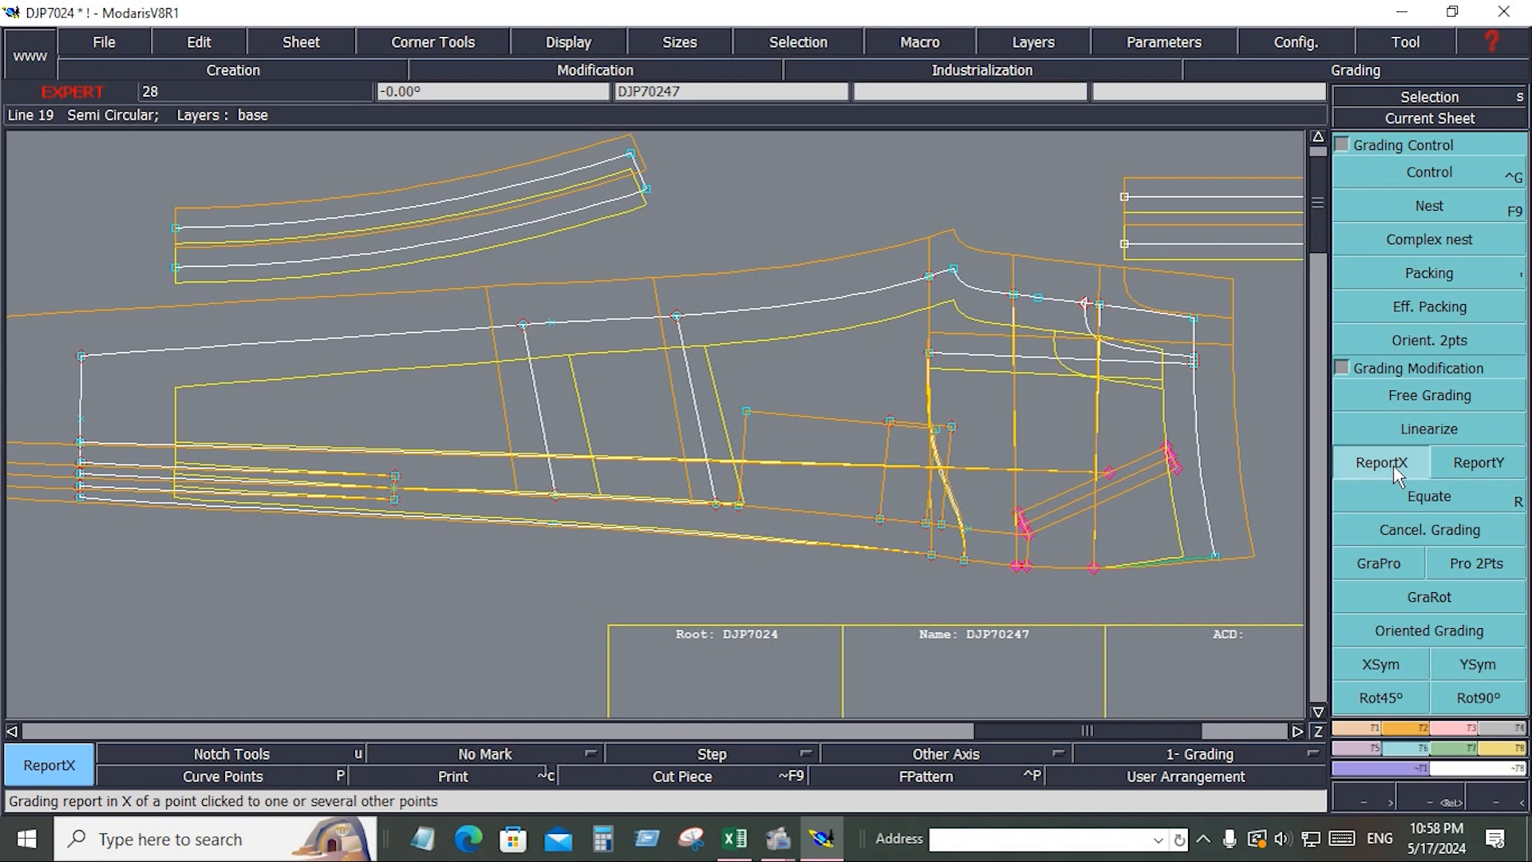
click(1214, 559)
drag(978, 415, 1276, 605)
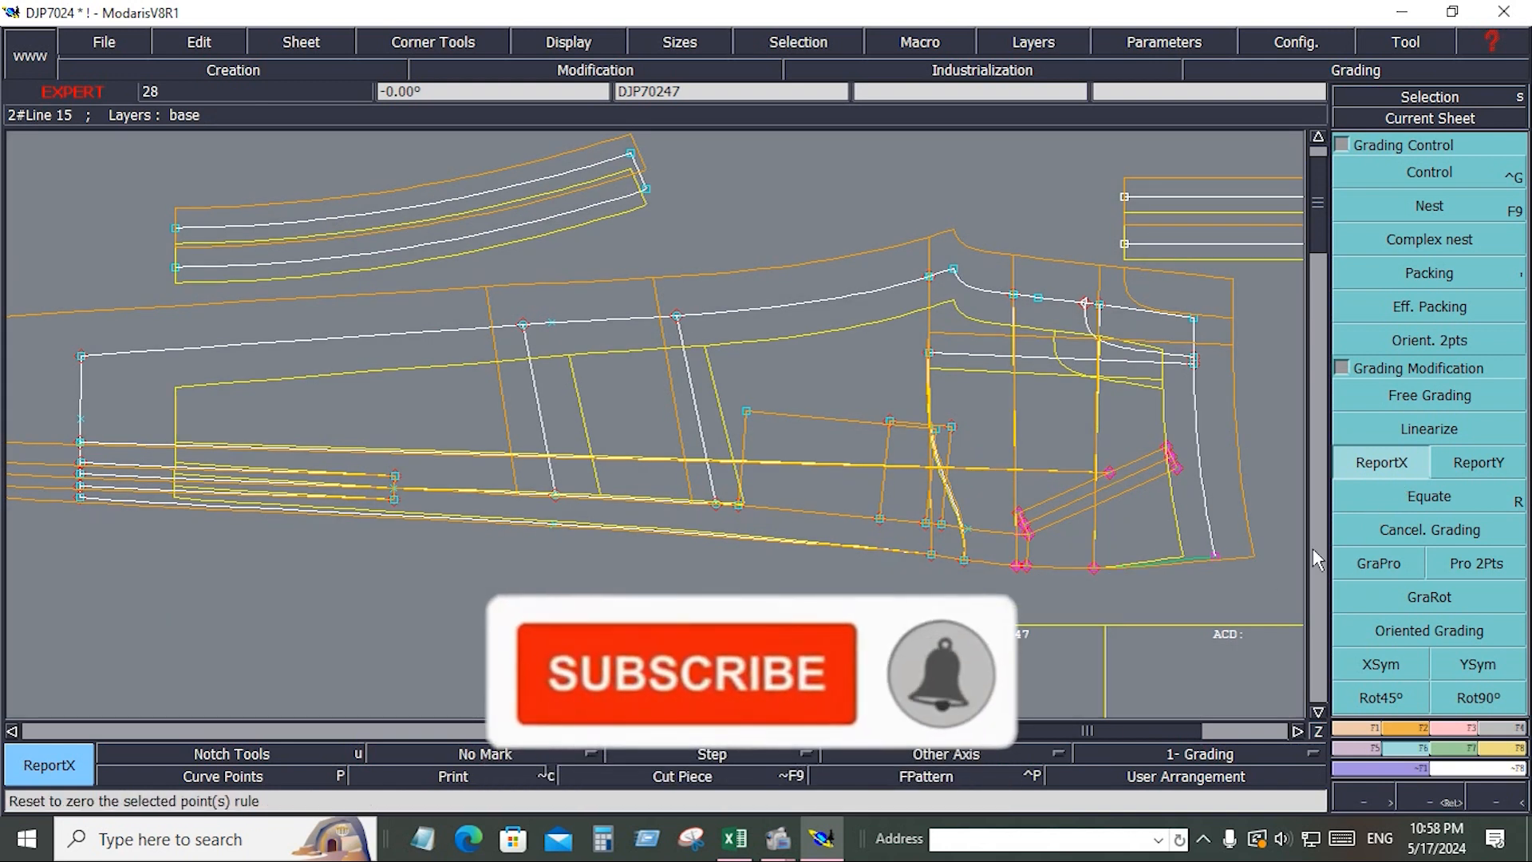
click(1215, 559)
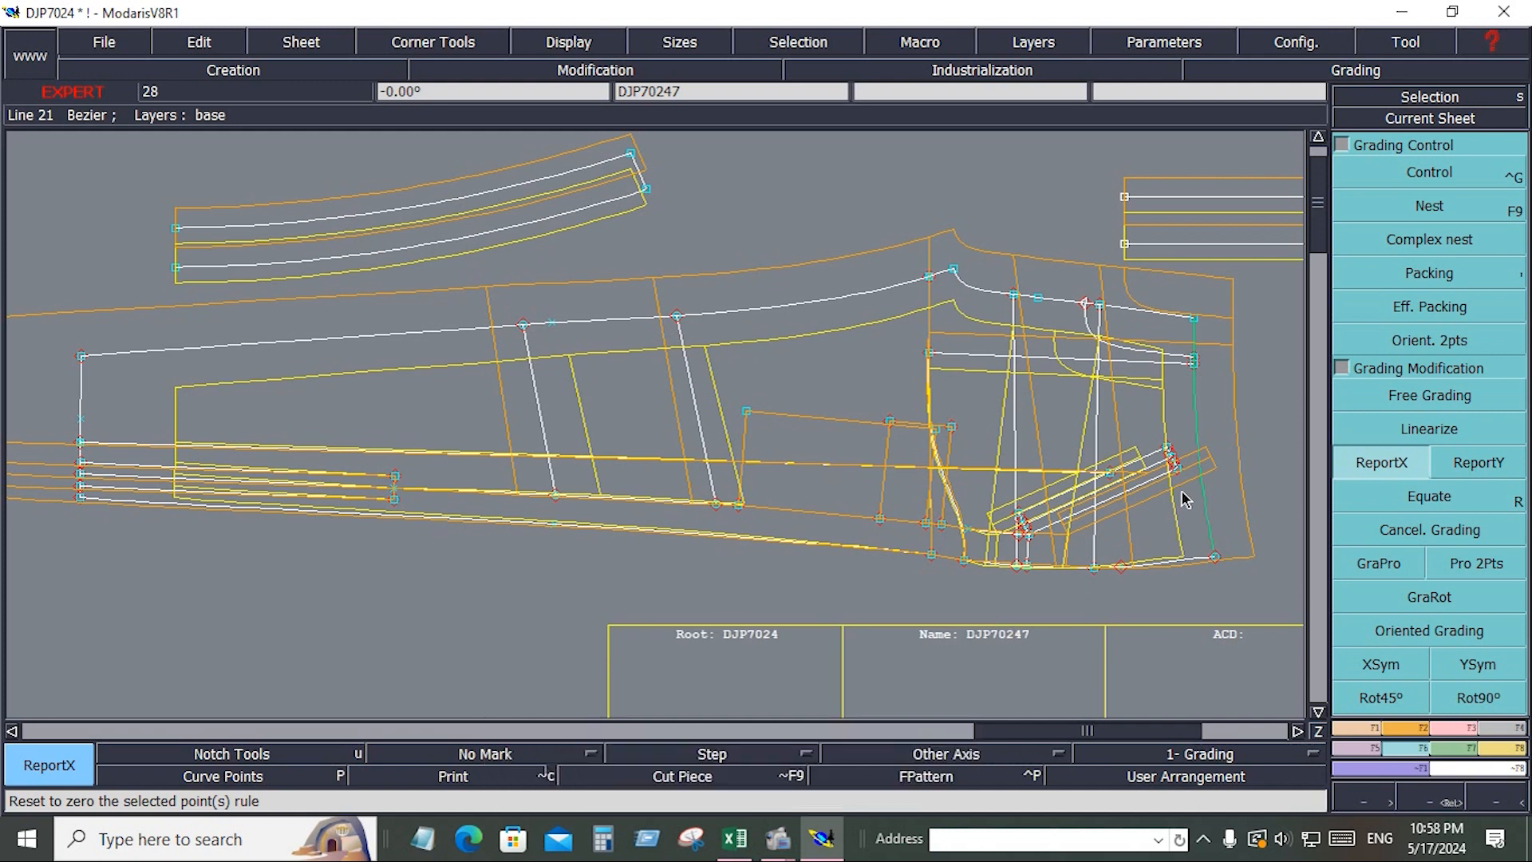
Step: Pack the graded nest on the side-seam waist corner
scroll(801, 359, up, 5)
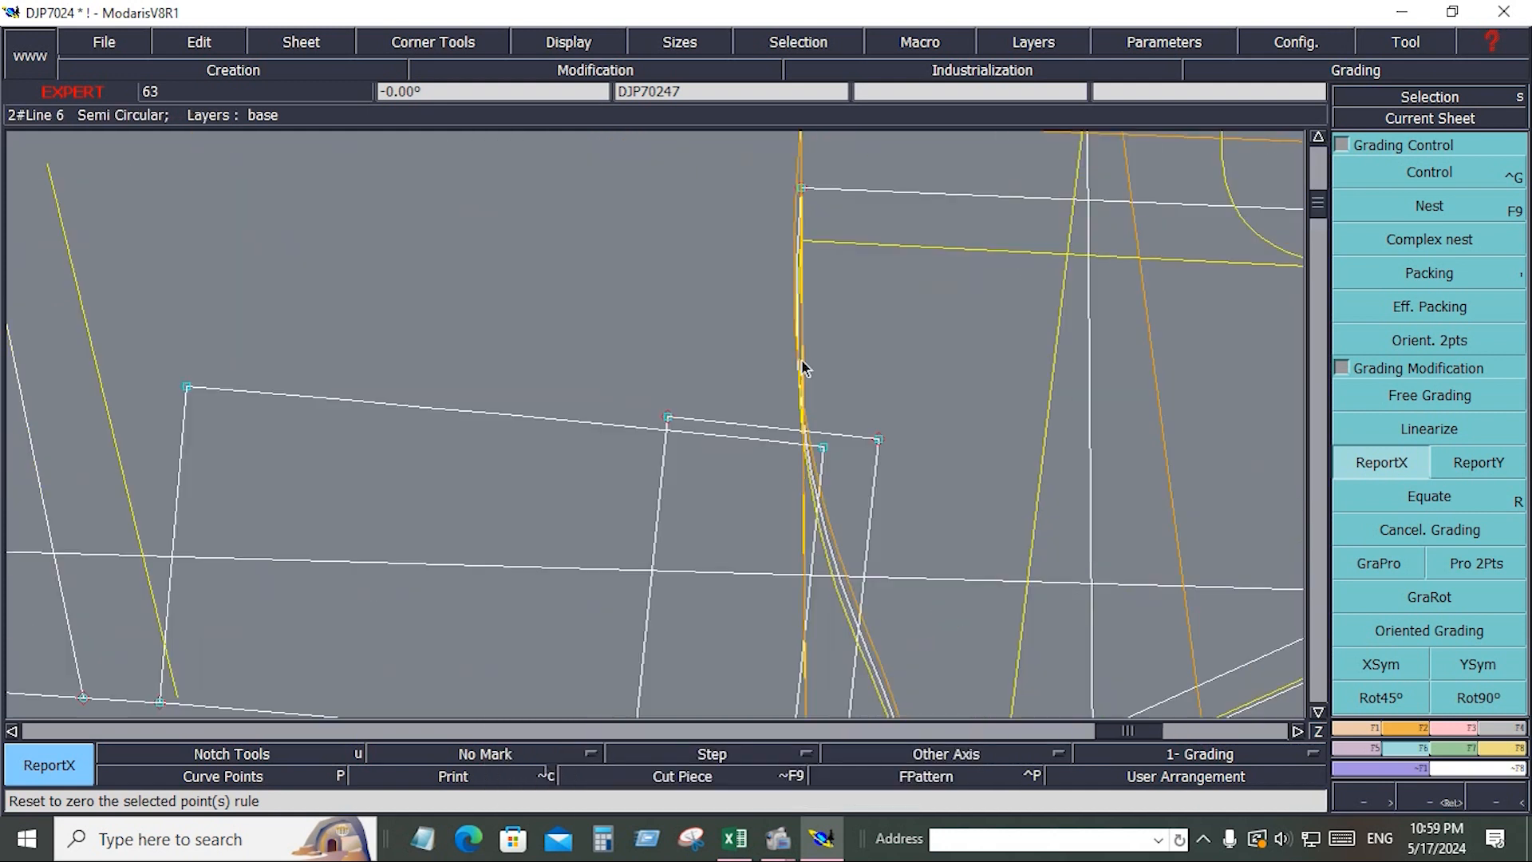
scroll(801, 359, down, 7)
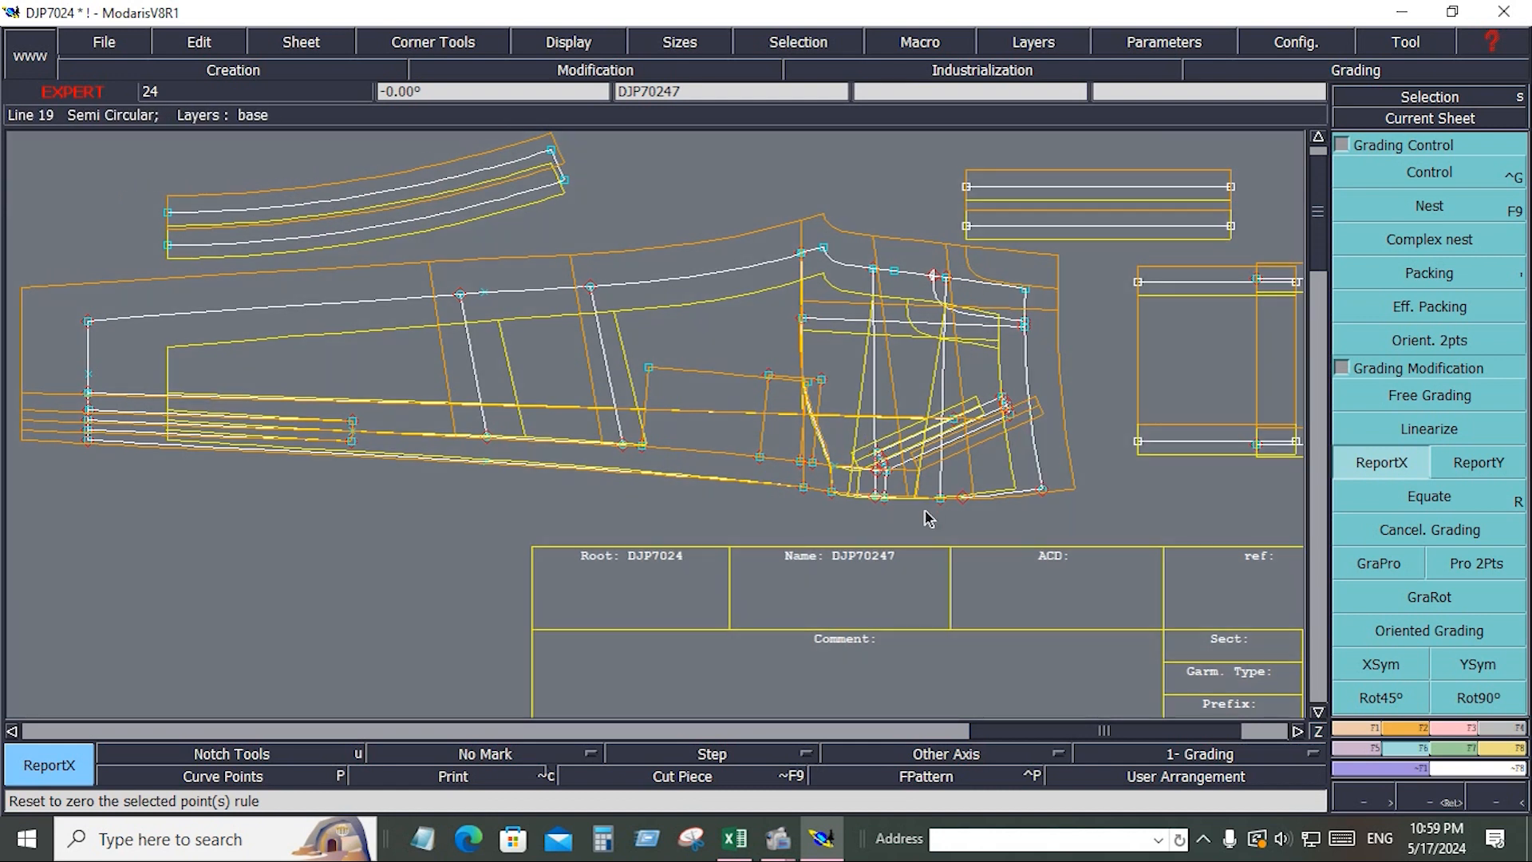
key(Return)
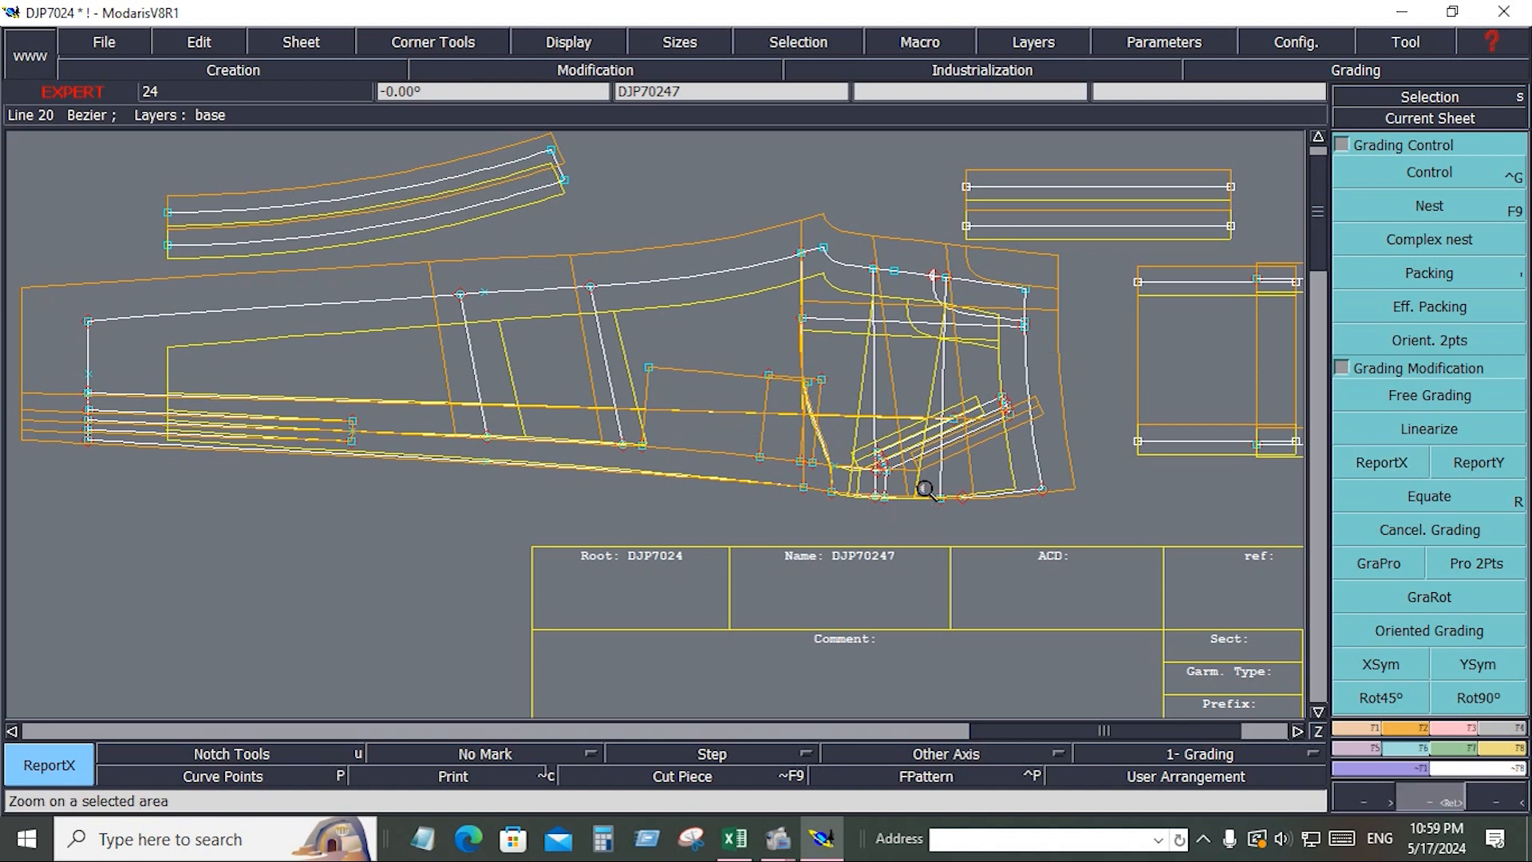
drag(627, 345, 1091, 539)
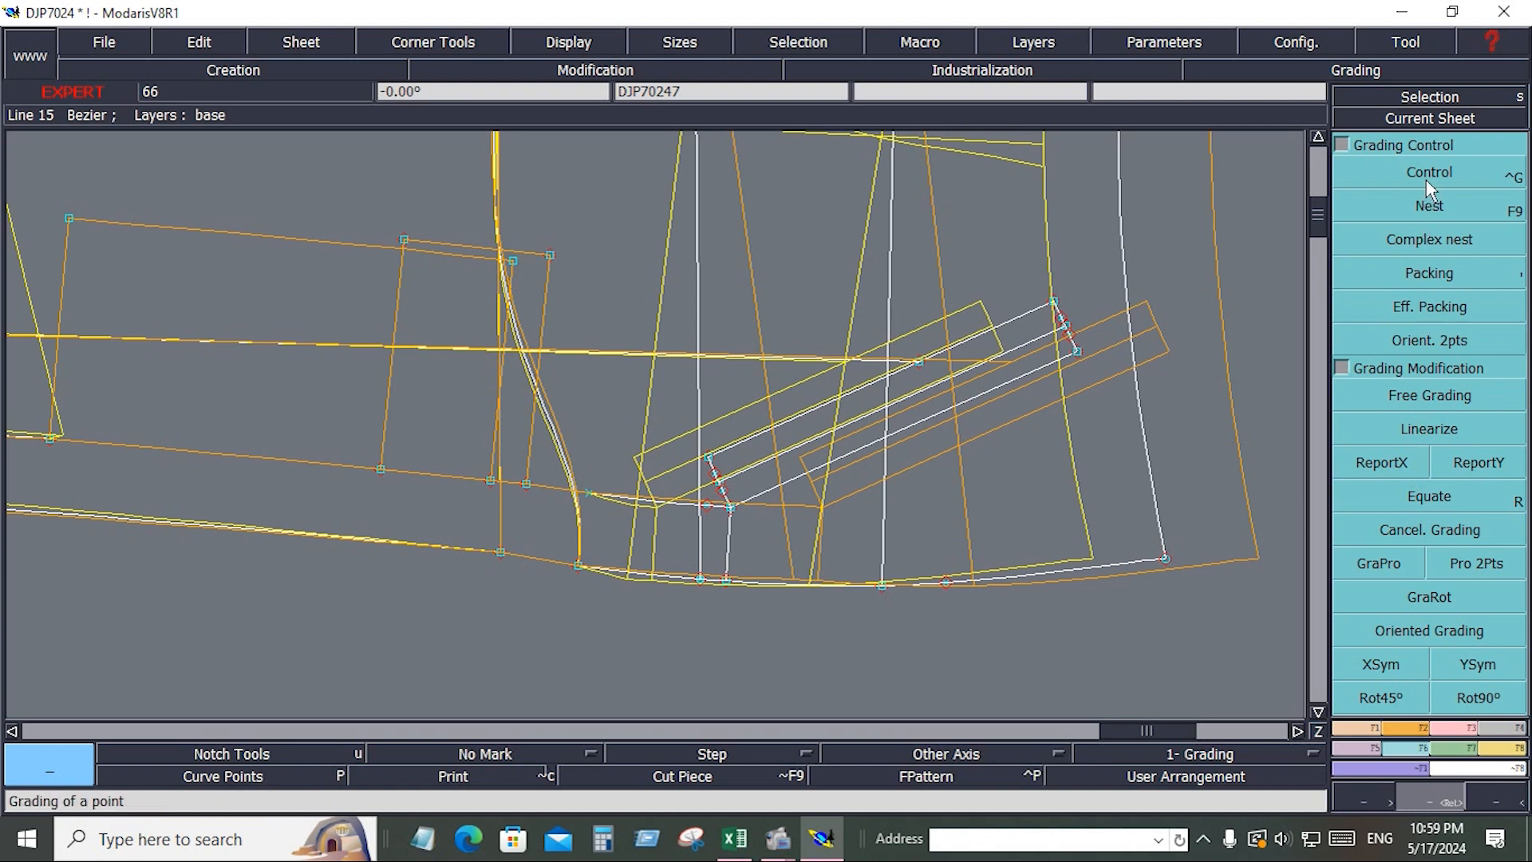
click(1428, 280)
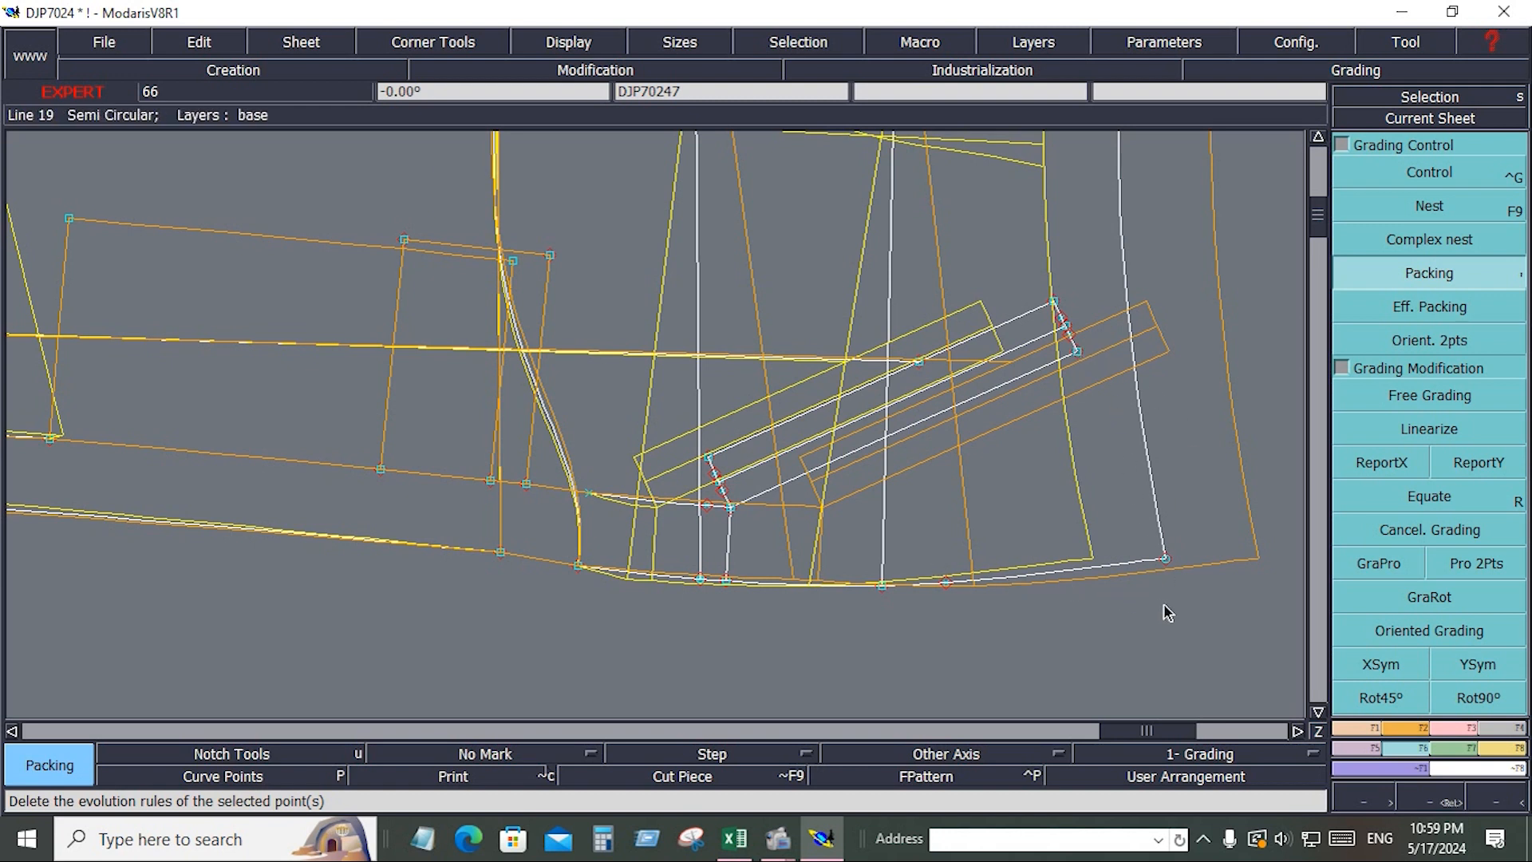
click(1167, 561)
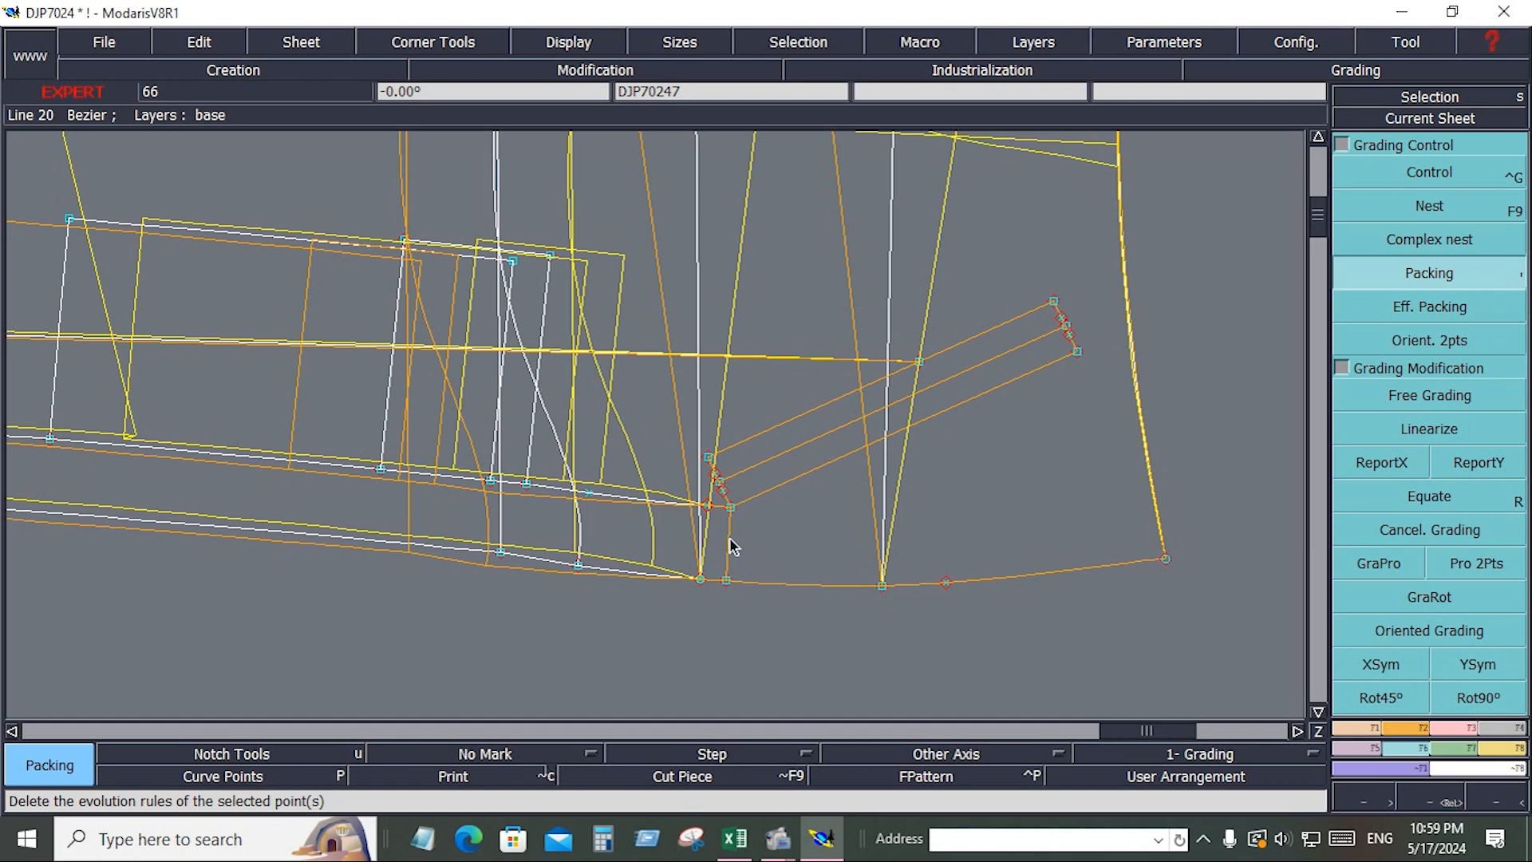
key(Escape)
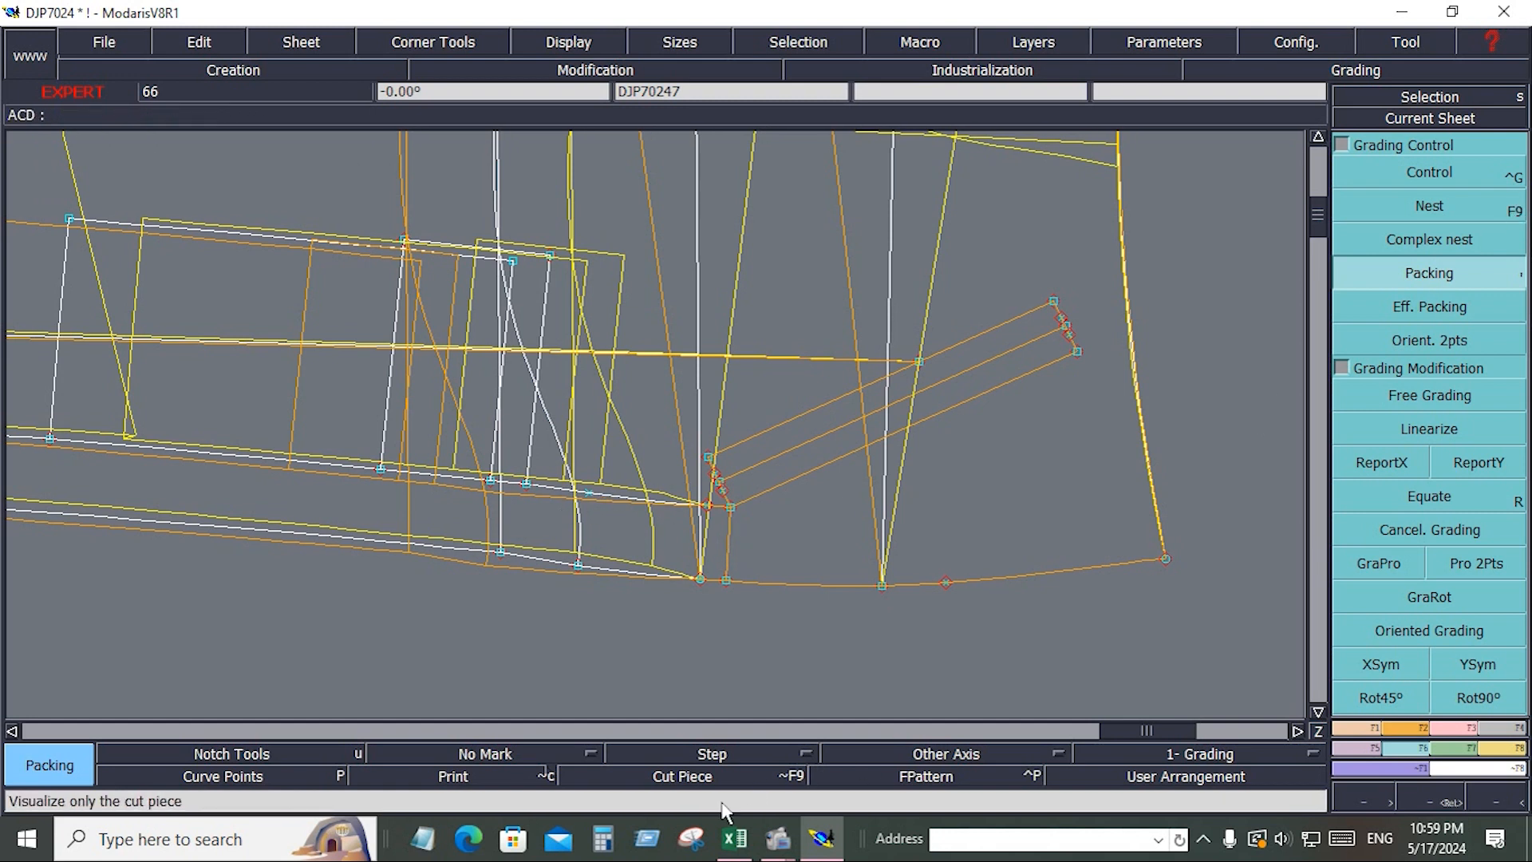
Step: Check the front slush pocket rows in Excel and set ddx to -0.125 across all sizes for the slant pocket's side-seam point in Modaris
click(734, 837)
drag(91, 540, 1077, 566)
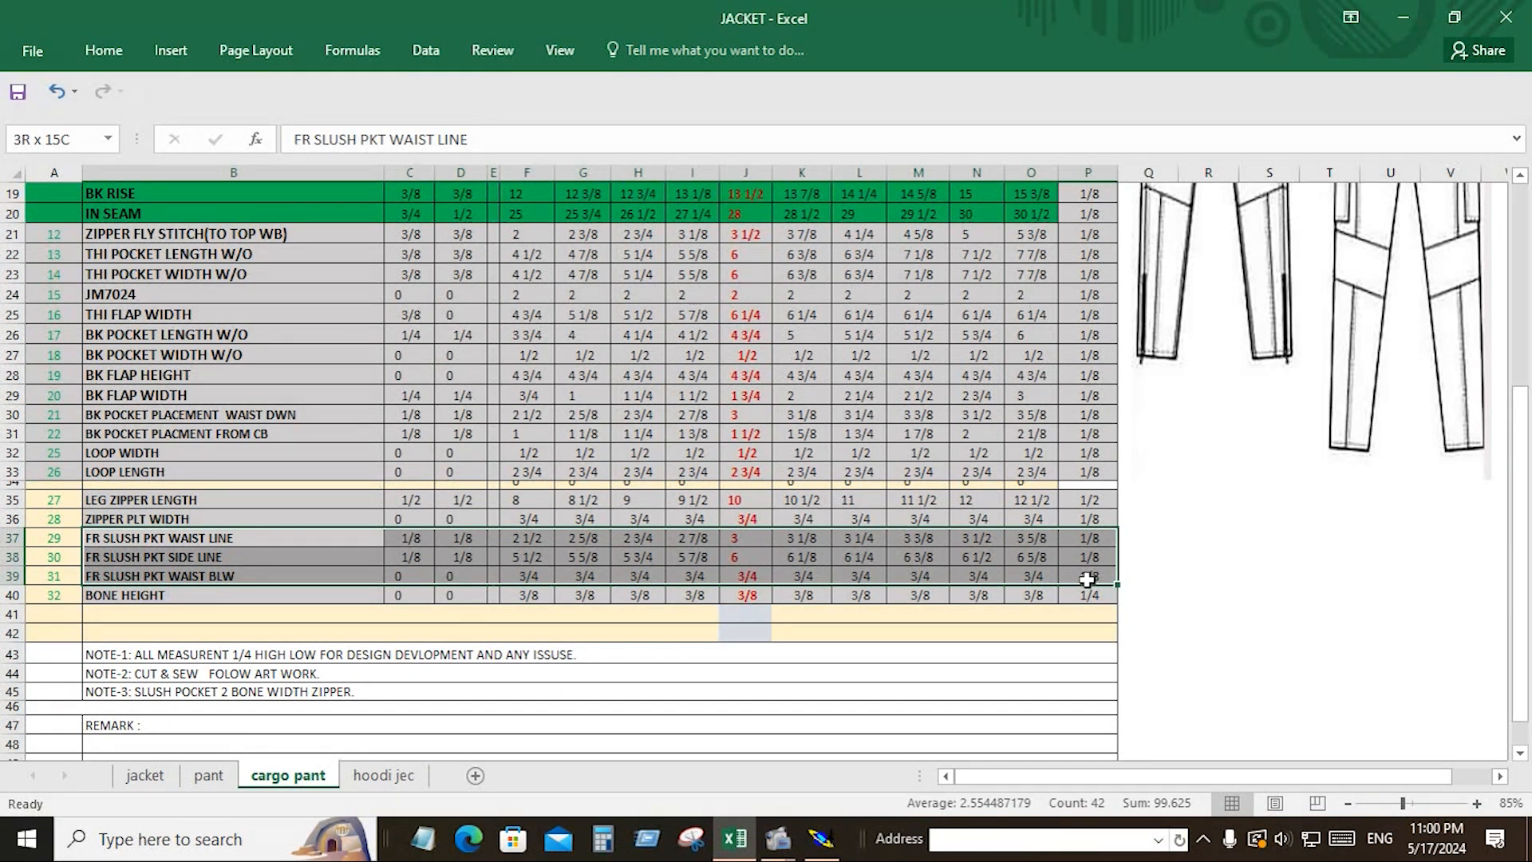
drag(1087, 580, 1101, 594)
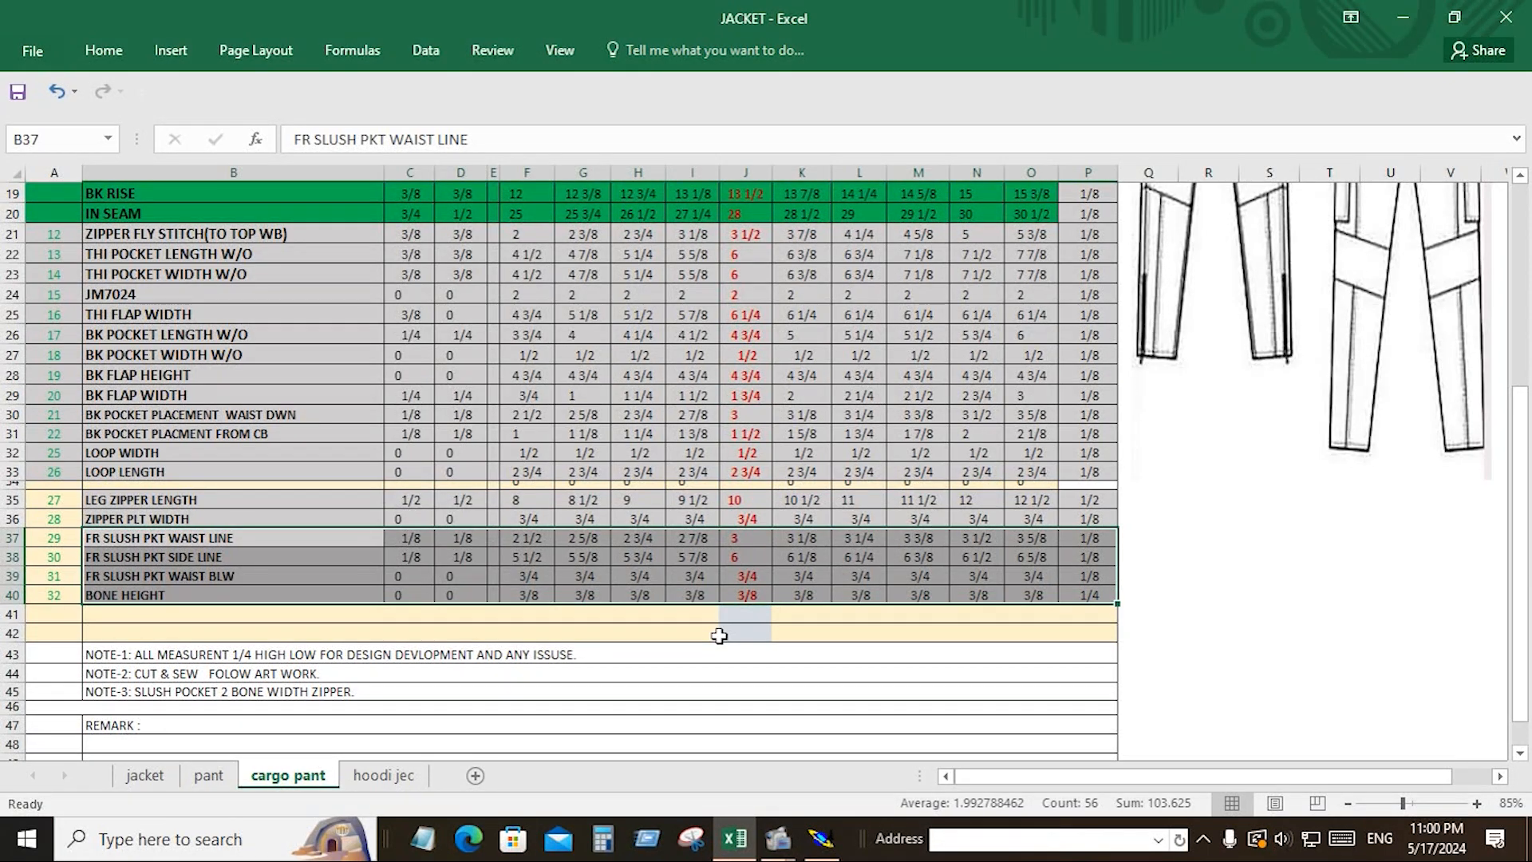
key(alt+Tab)
click(1443, 178)
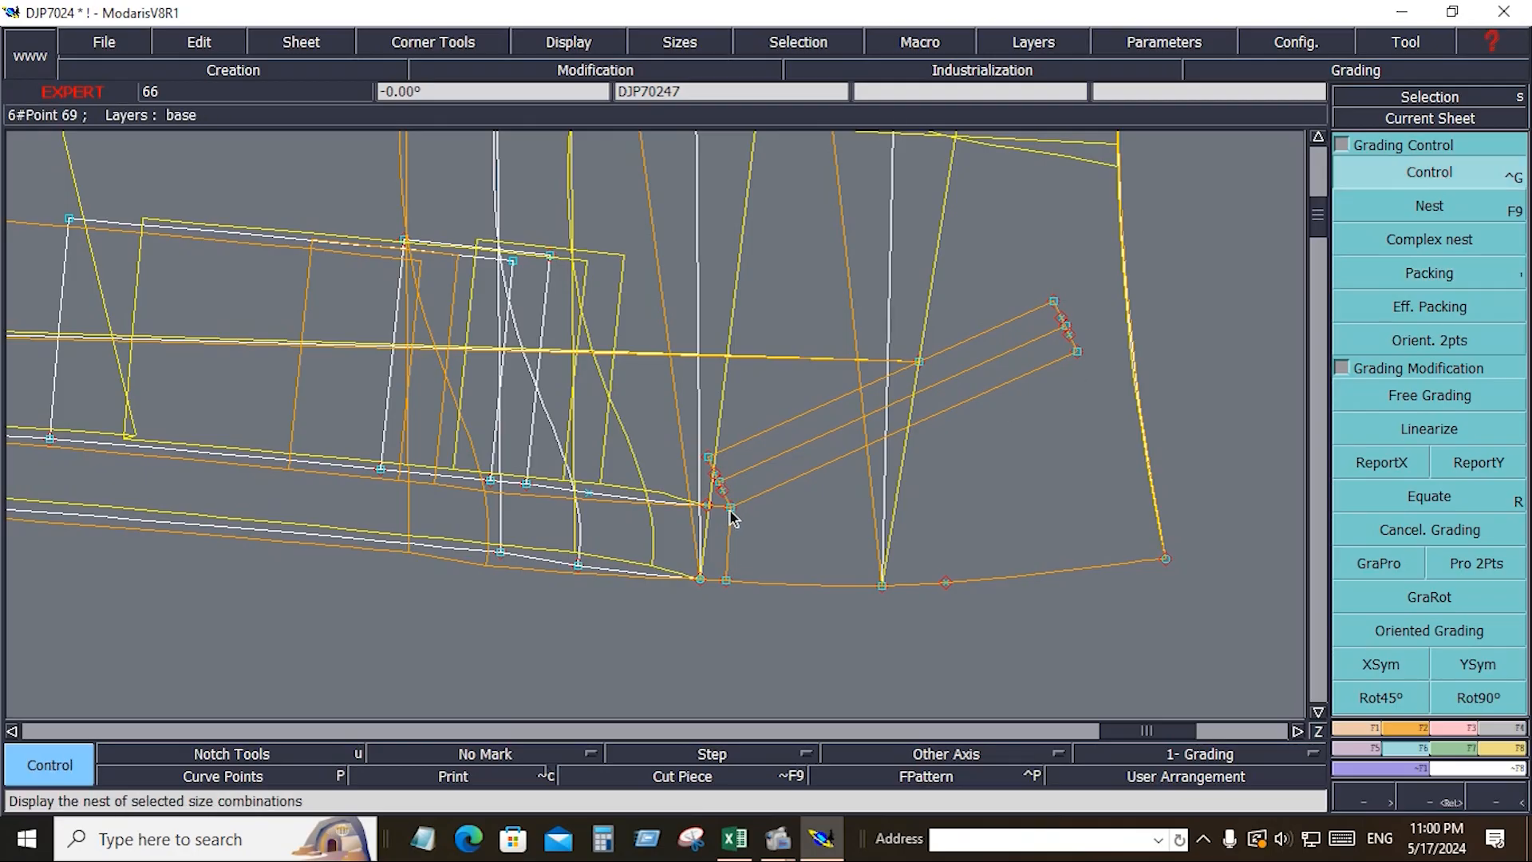
click(727, 582)
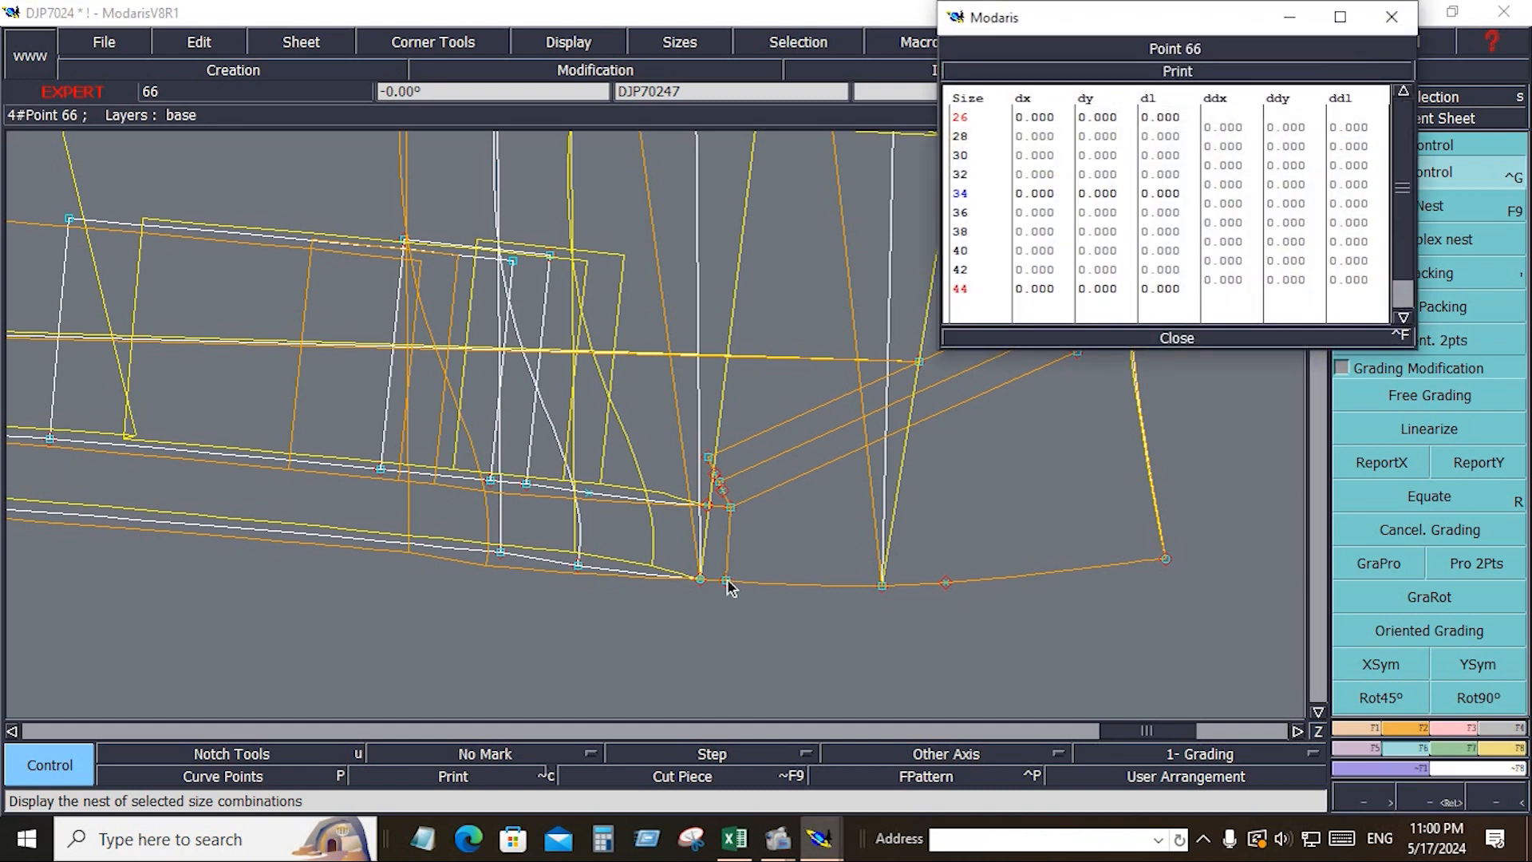
drag(1247, 131, 1242, 283)
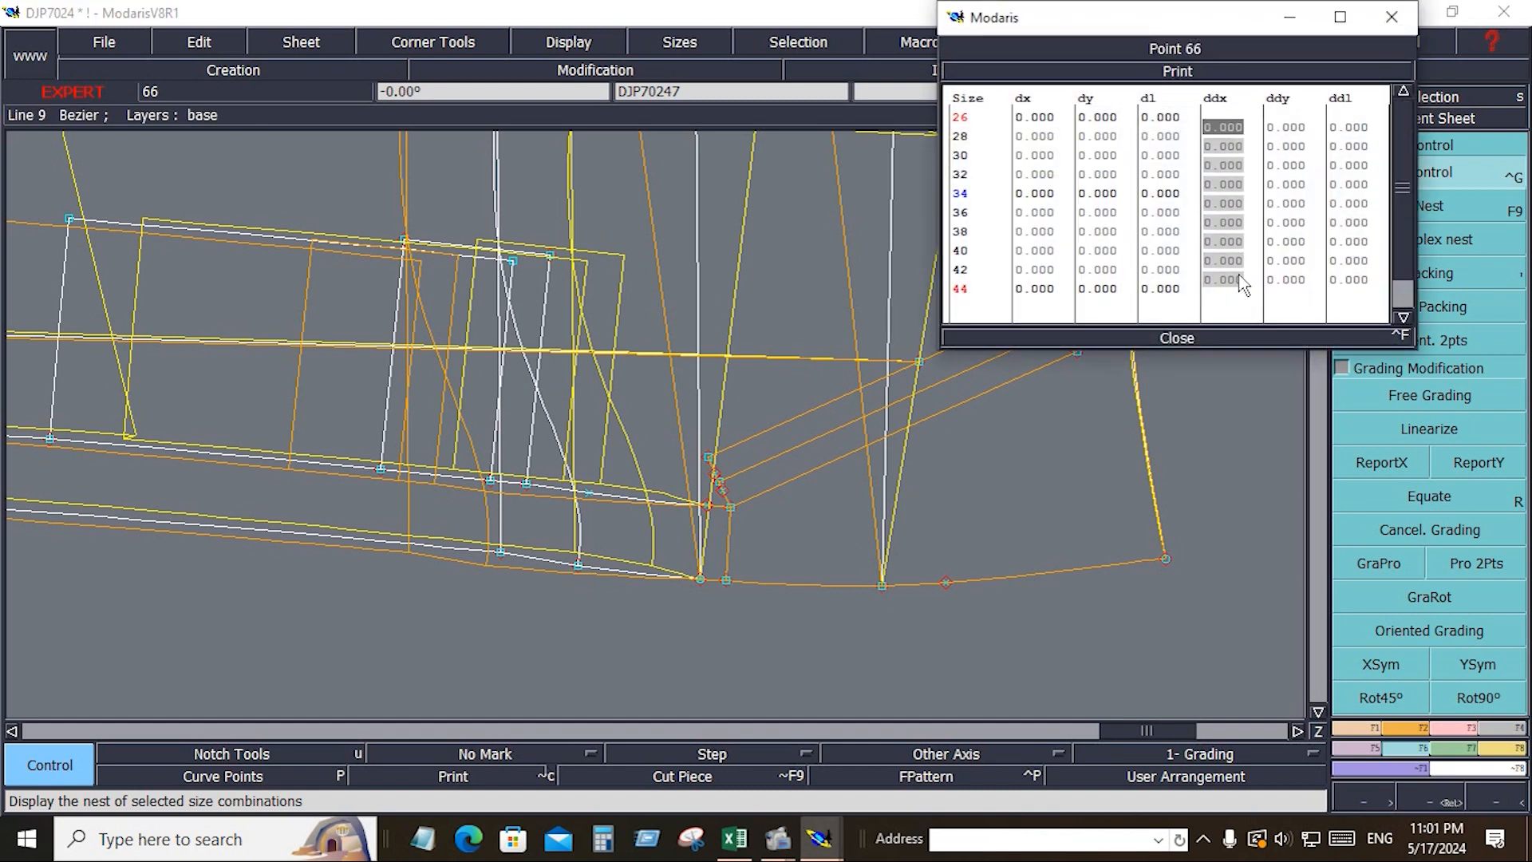
text(-.125)
key(Return)
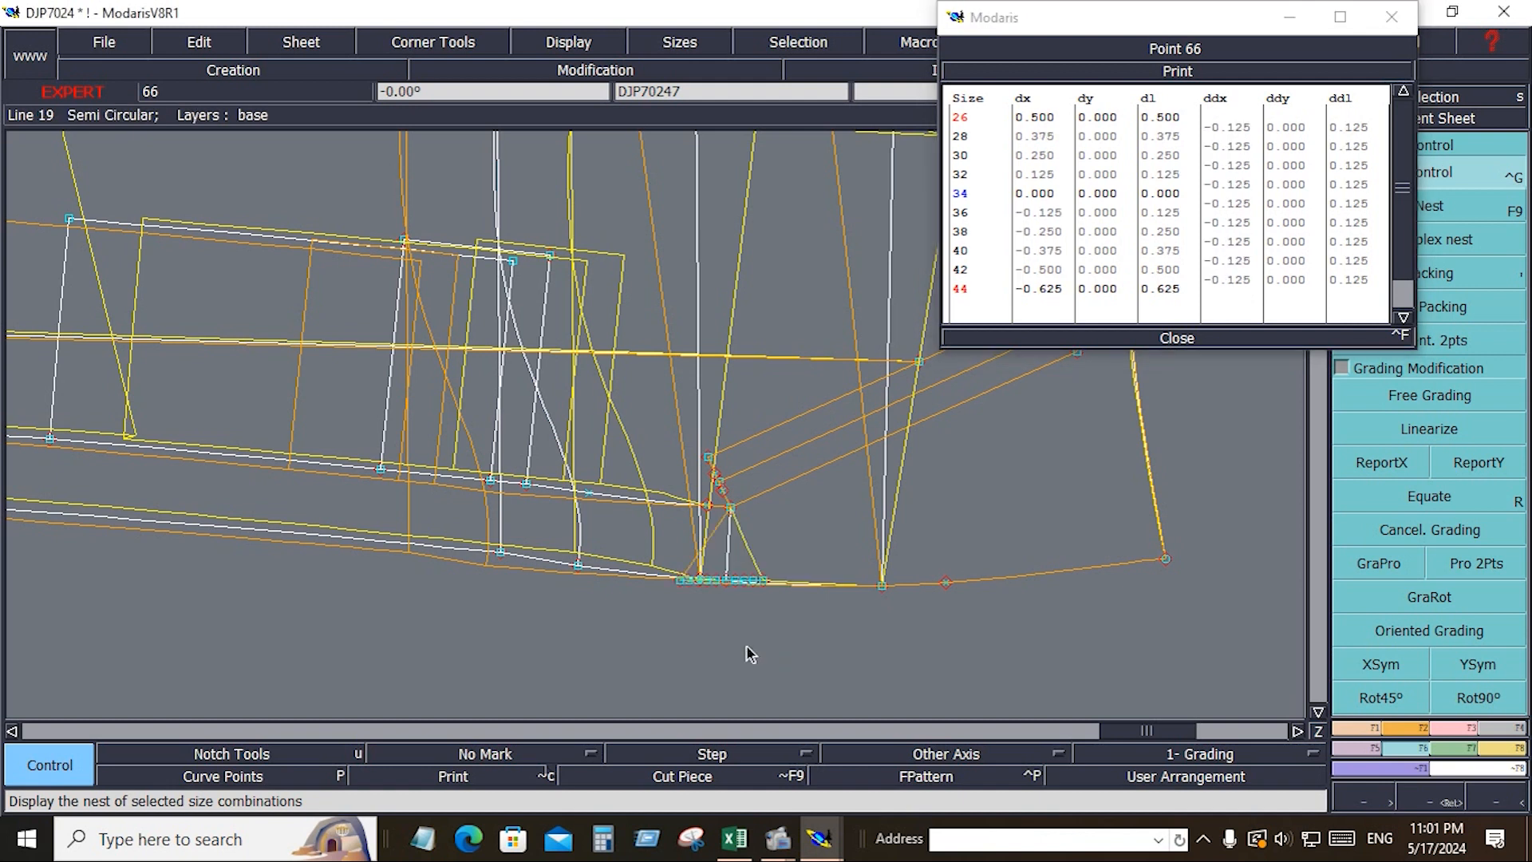
Step: Report the side-seam pocket point's X grading to the points at the slant pocket's side-seam end
drag(648, 416, 790, 619)
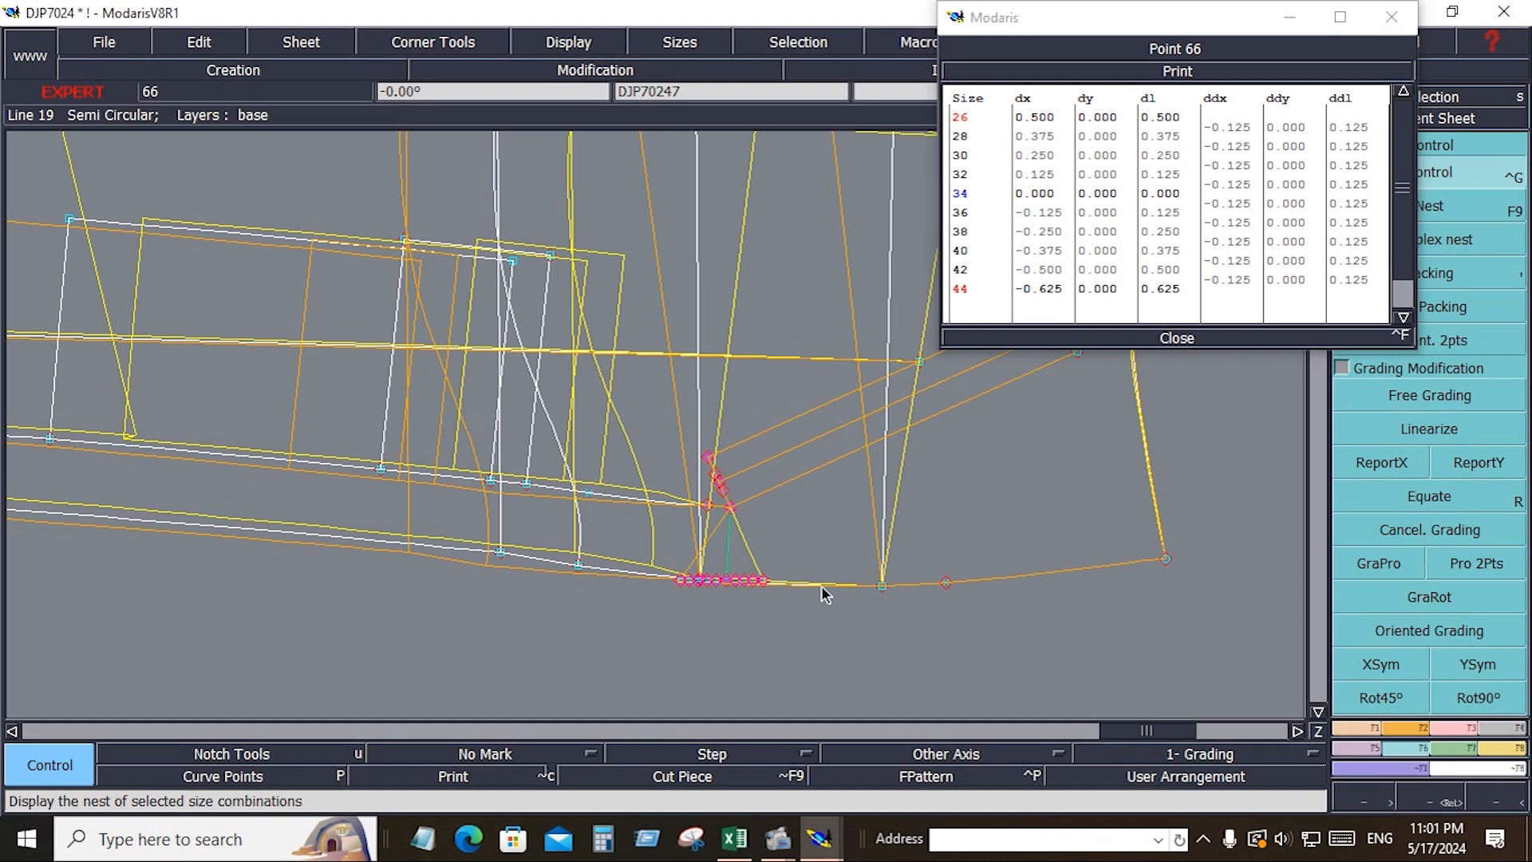
click(1170, 339)
click(1384, 465)
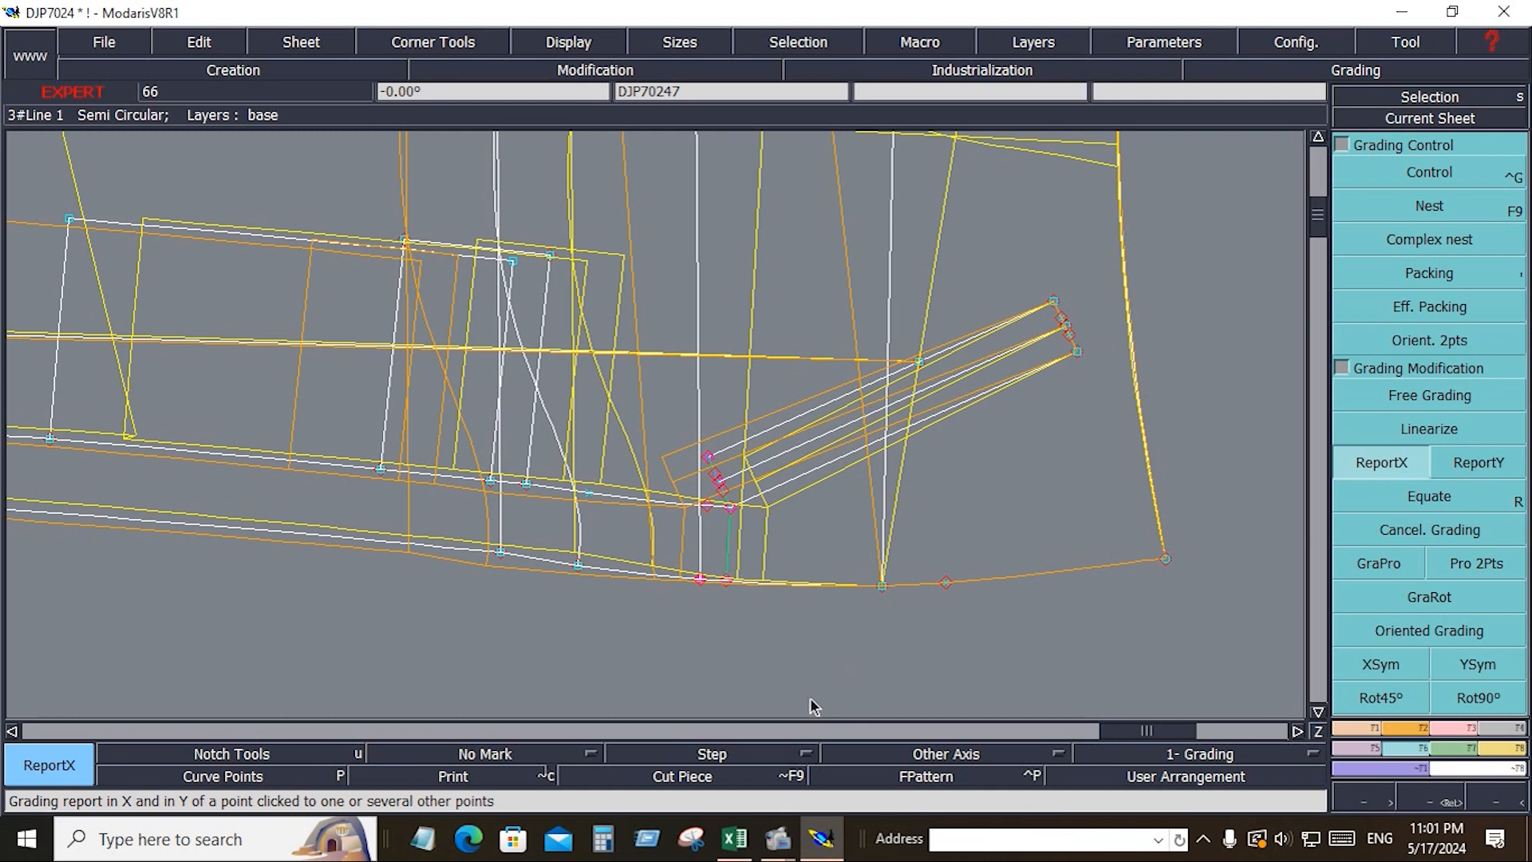
Step: Check the FR SLUSH PKT SIDE LINE row in Excel and set ddy to -0.125 across all sizes at the slant pocket's waist-end outer corner in Modaris
click(736, 847)
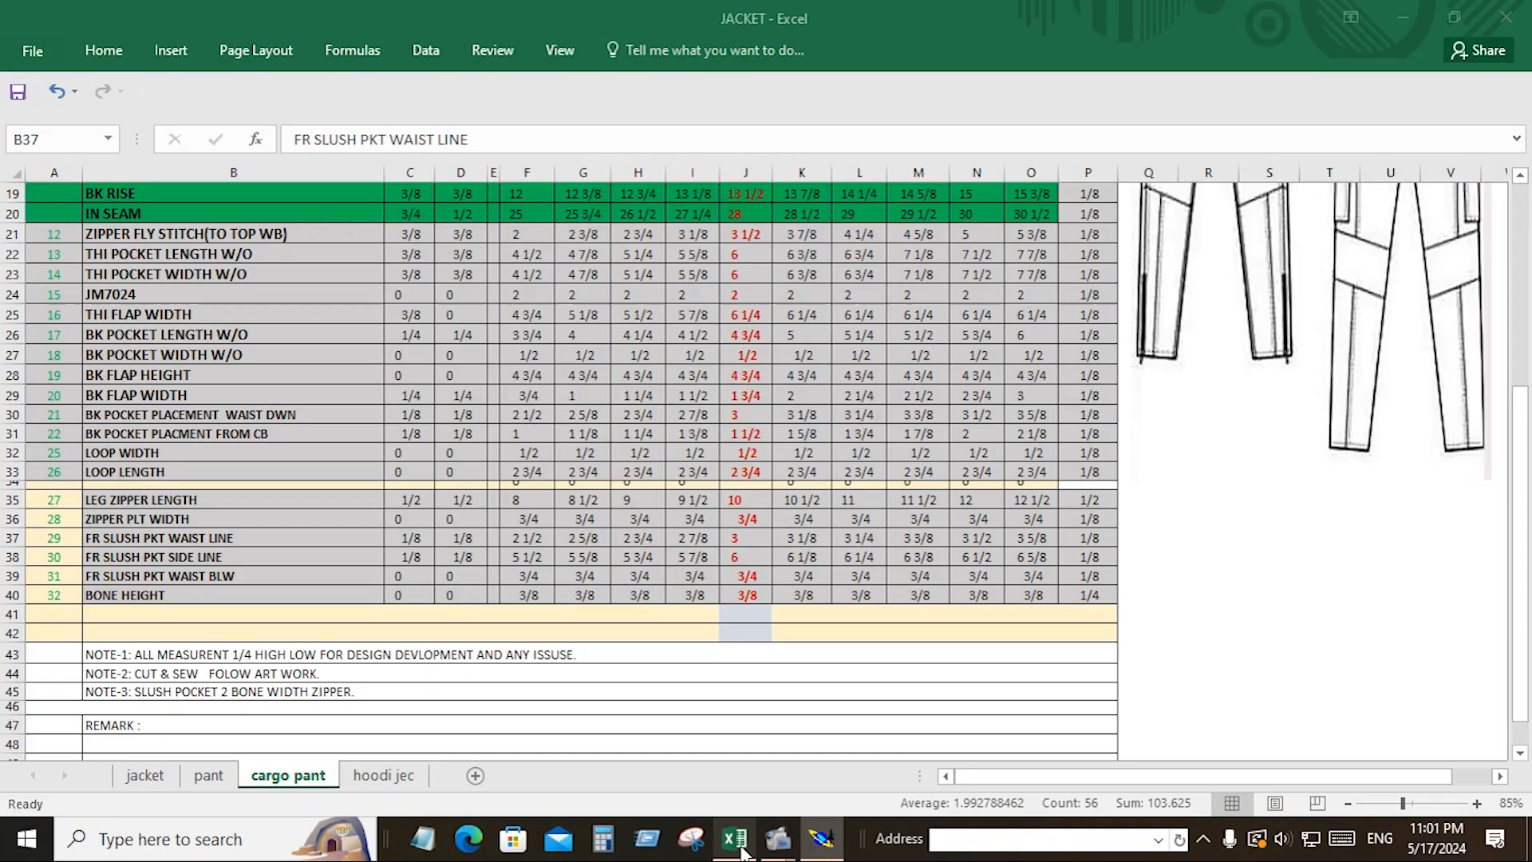
click(319, 556)
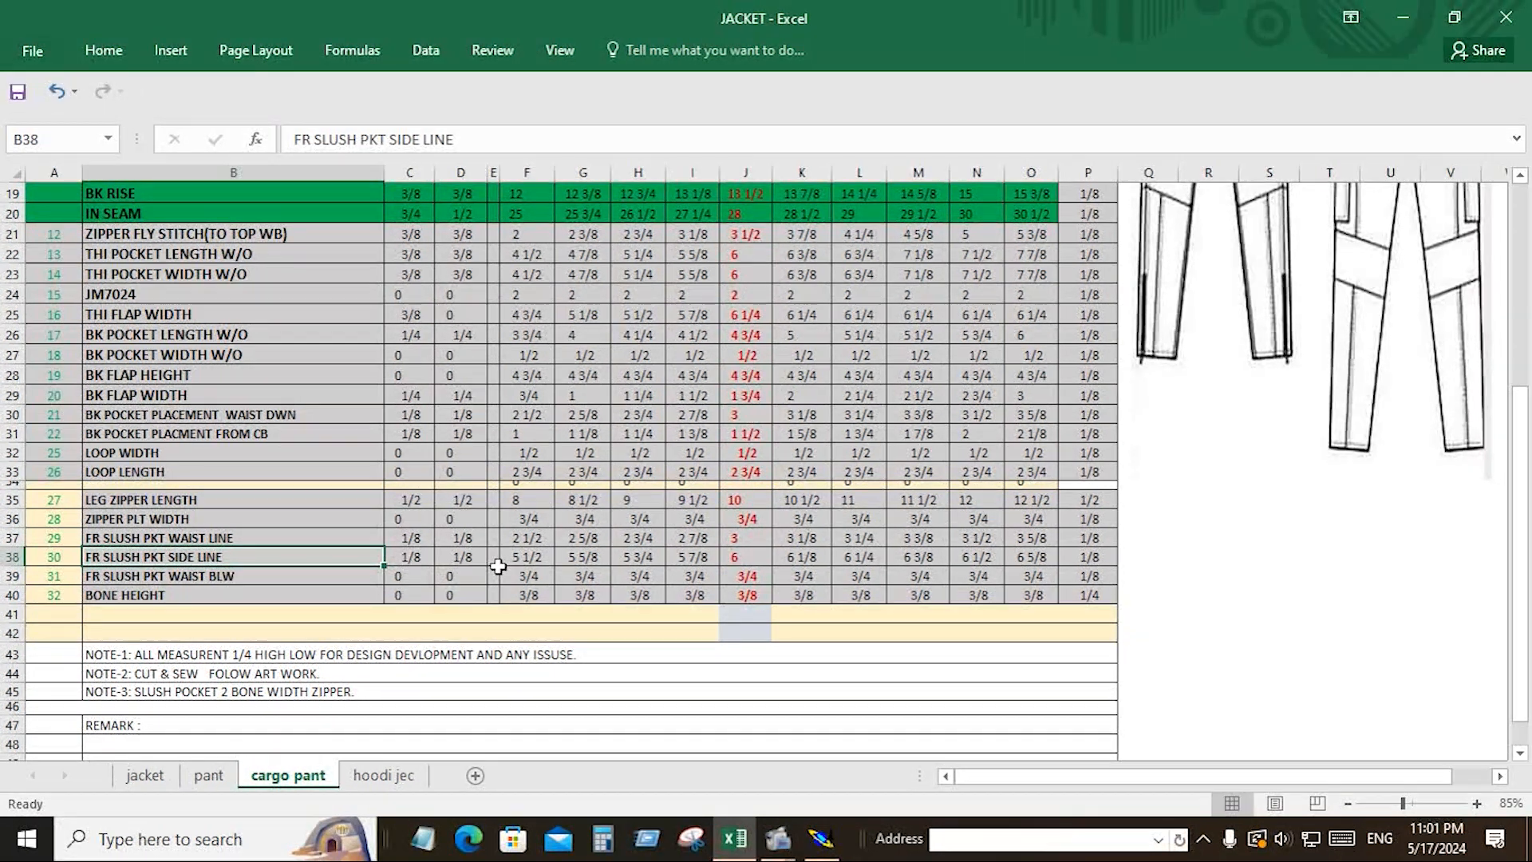
click(822, 838)
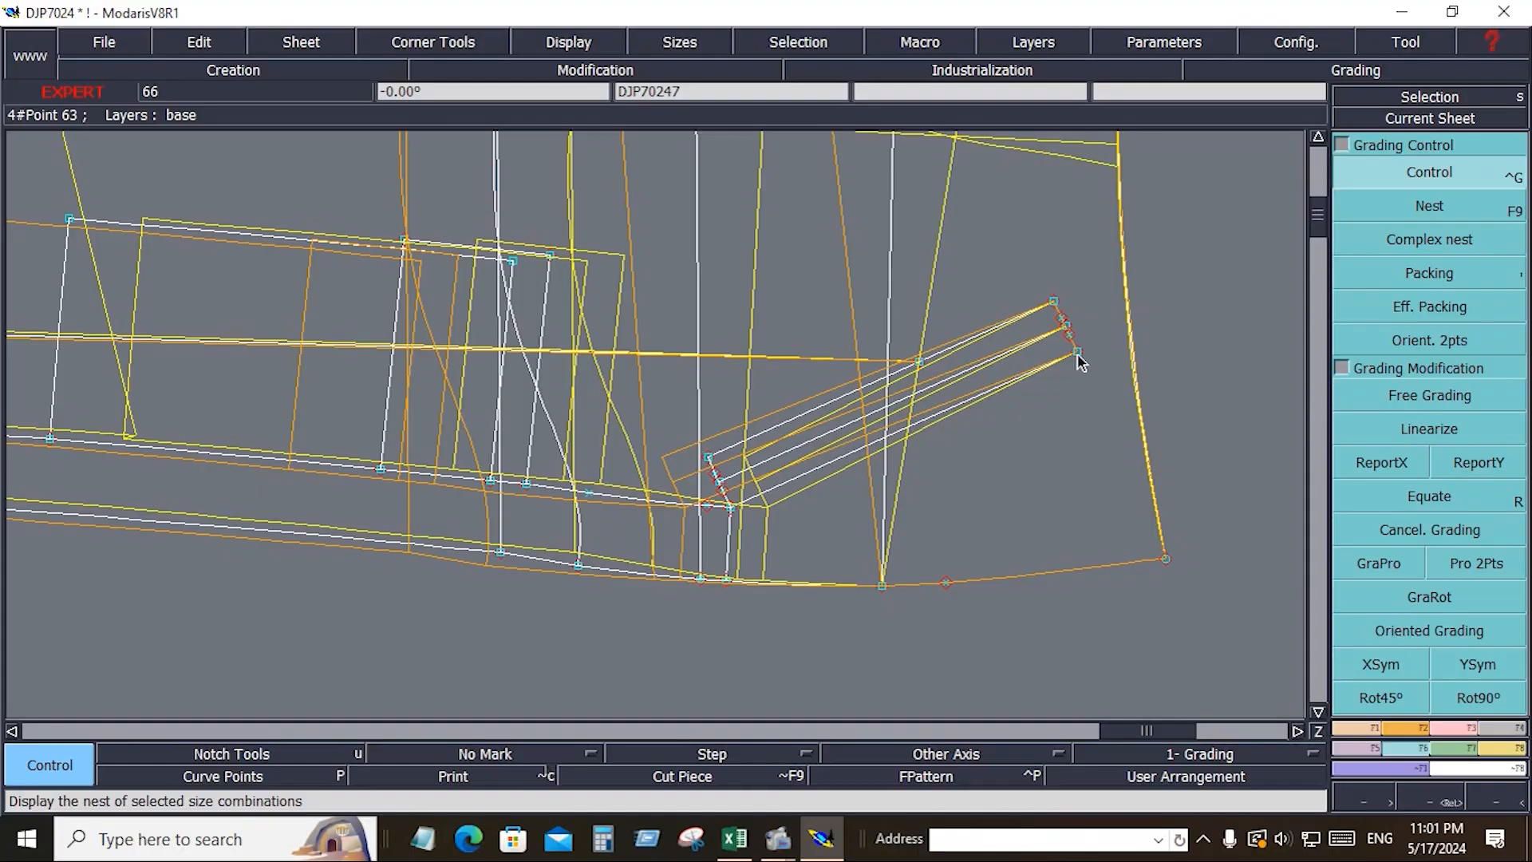
click(1077, 359)
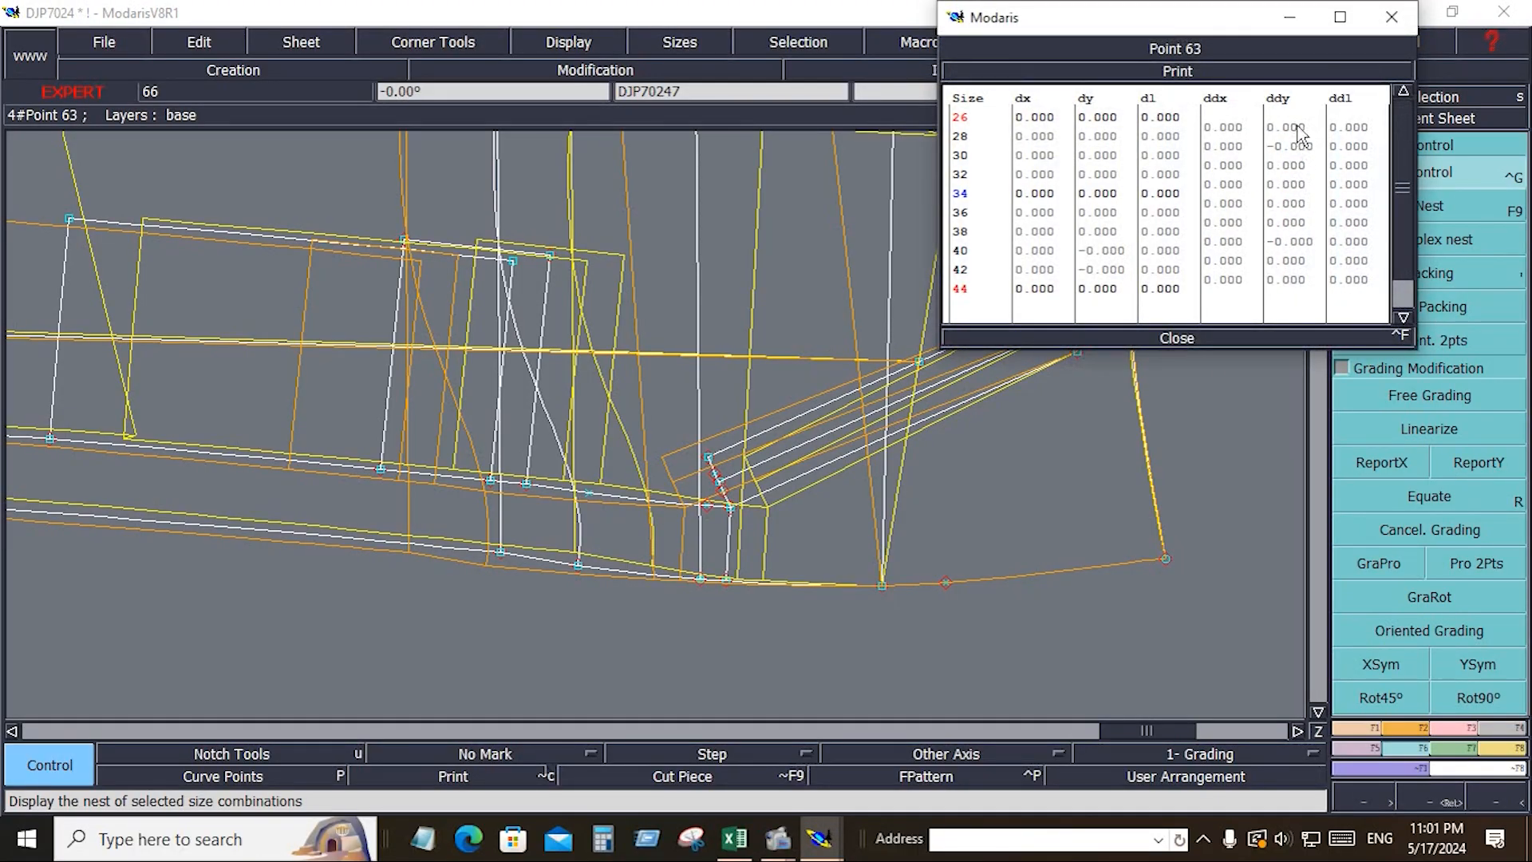
click(1134, 338)
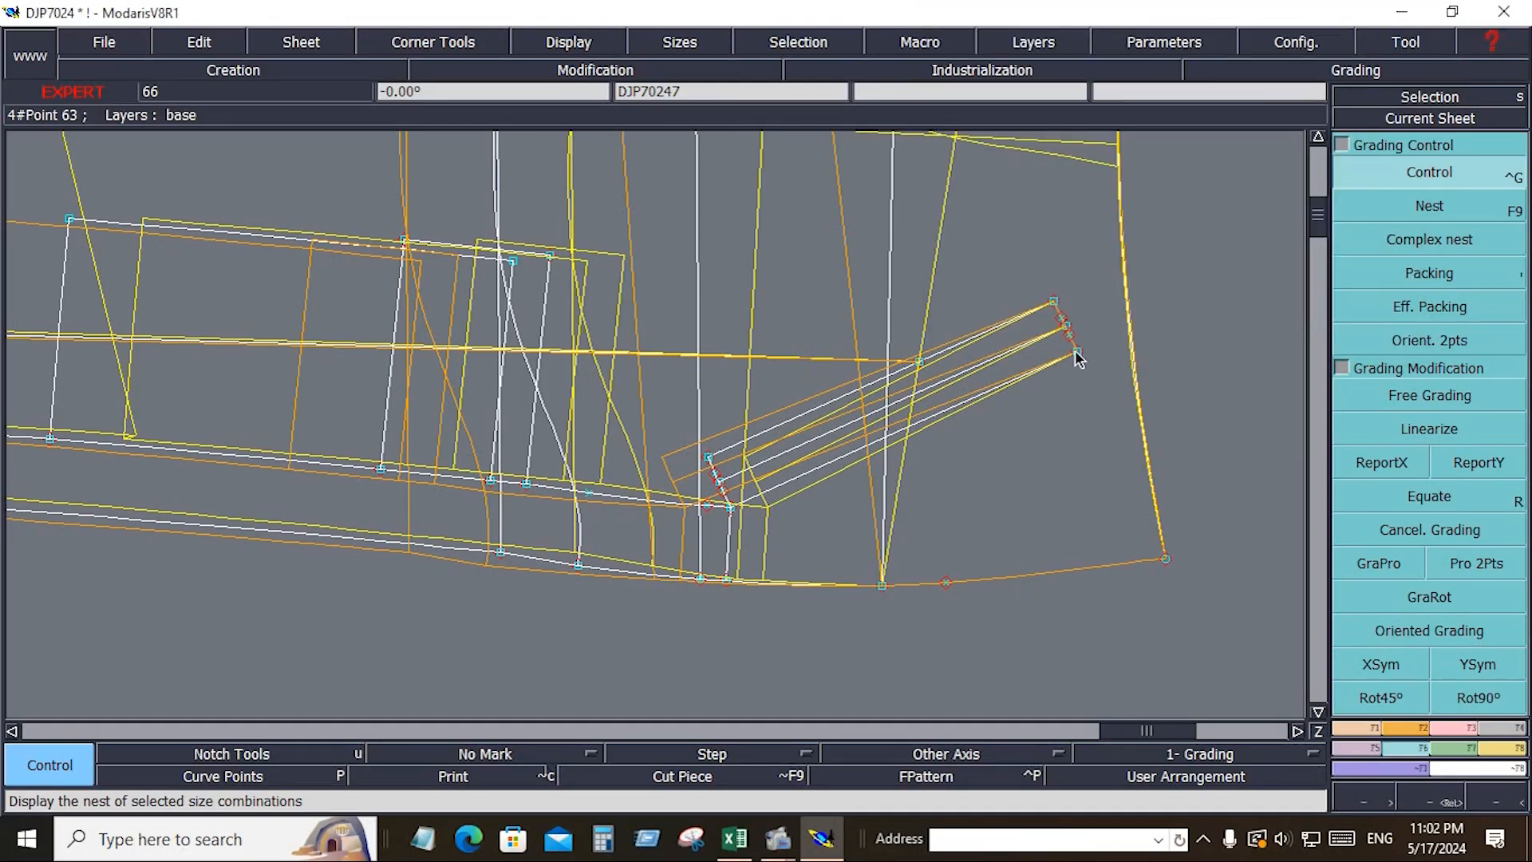
click(1077, 359)
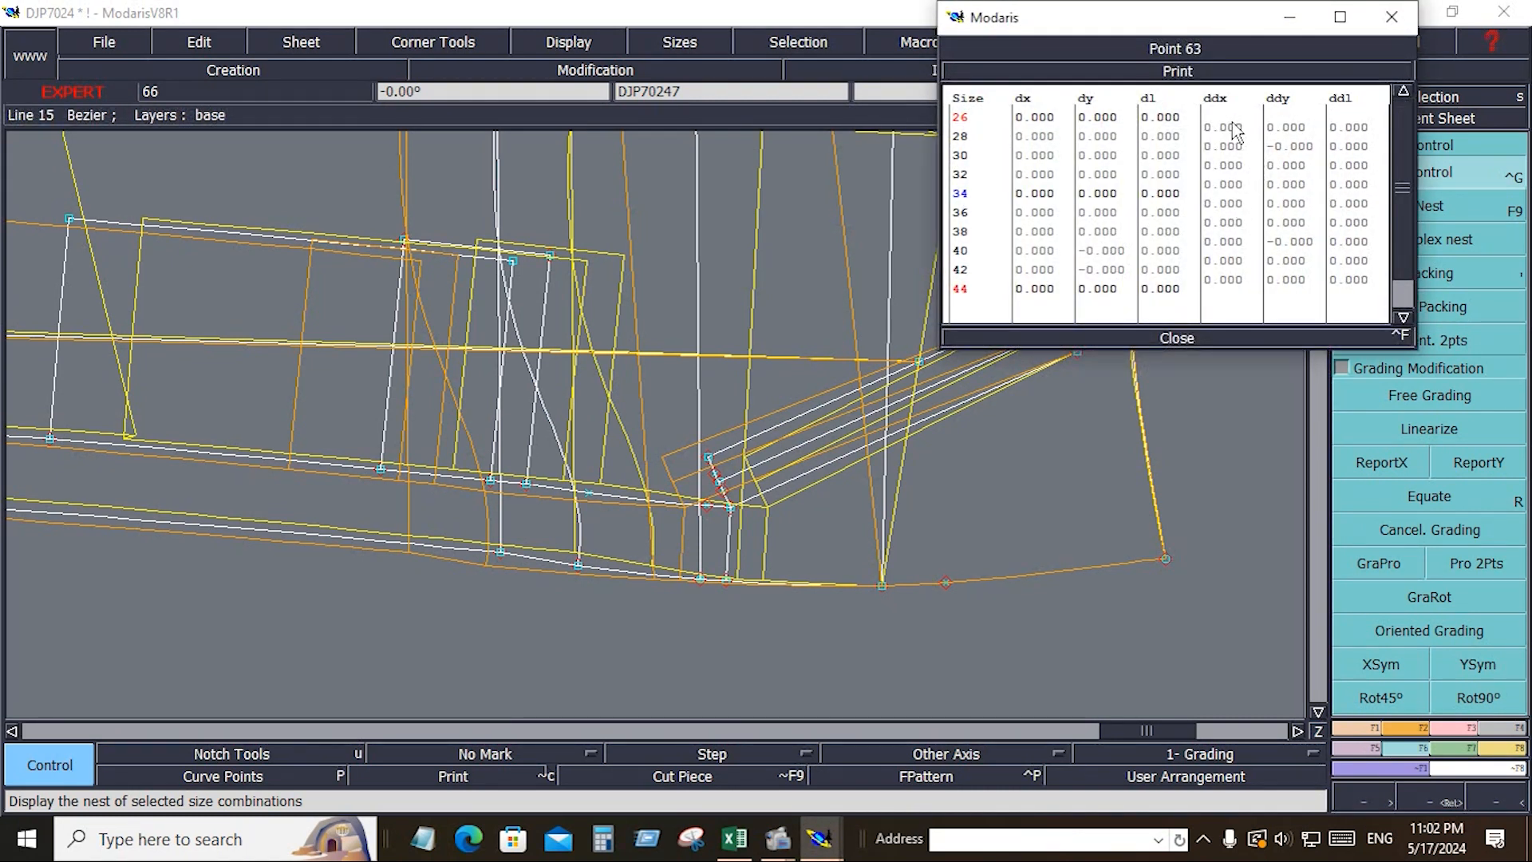
drag(1286, 127, 1301, 295)
text(-)
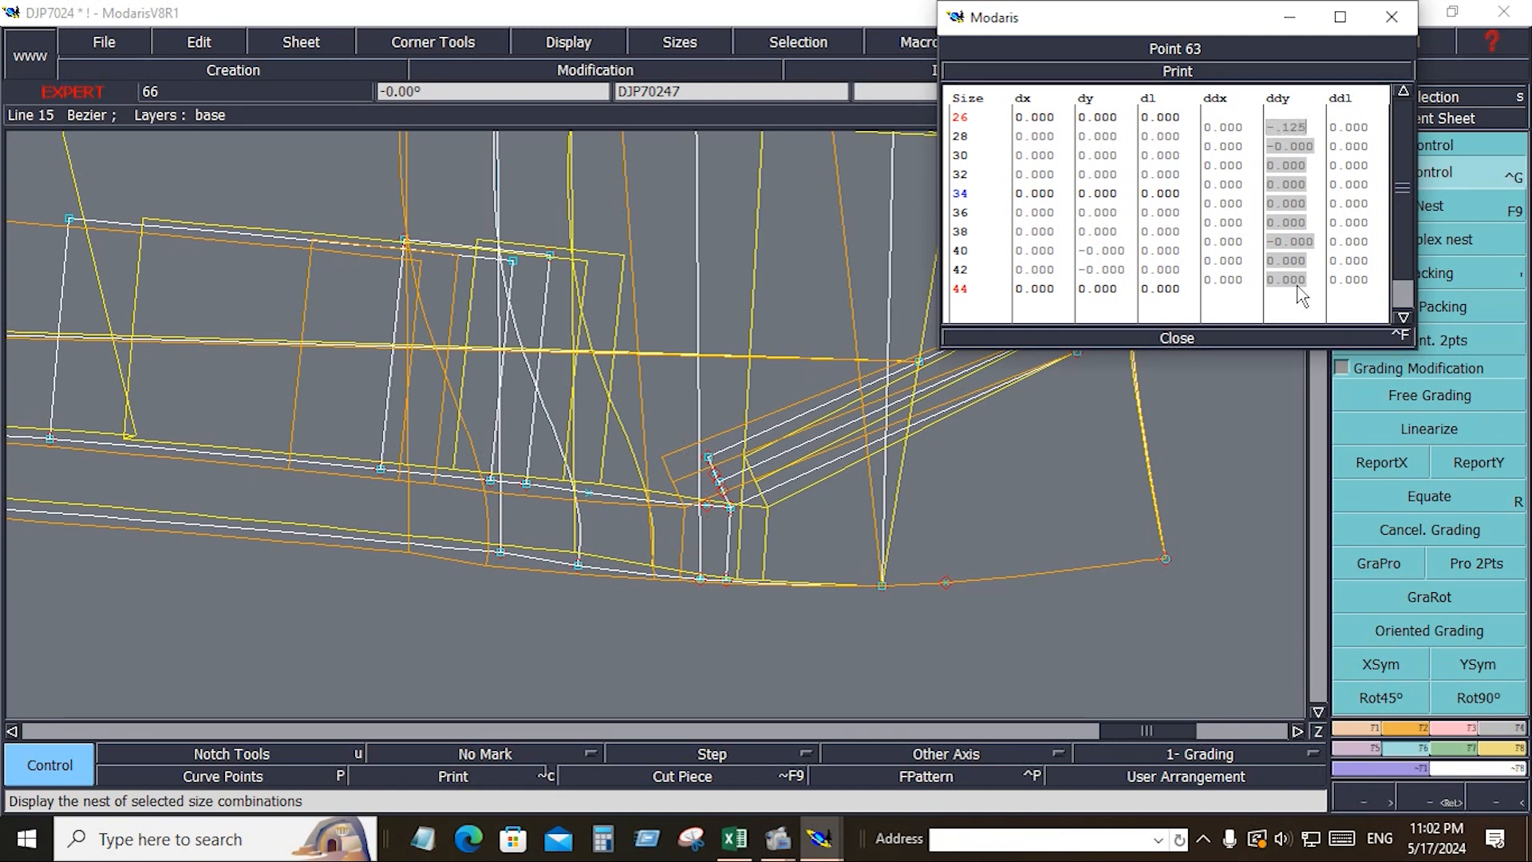
text(.125)
key(Return)
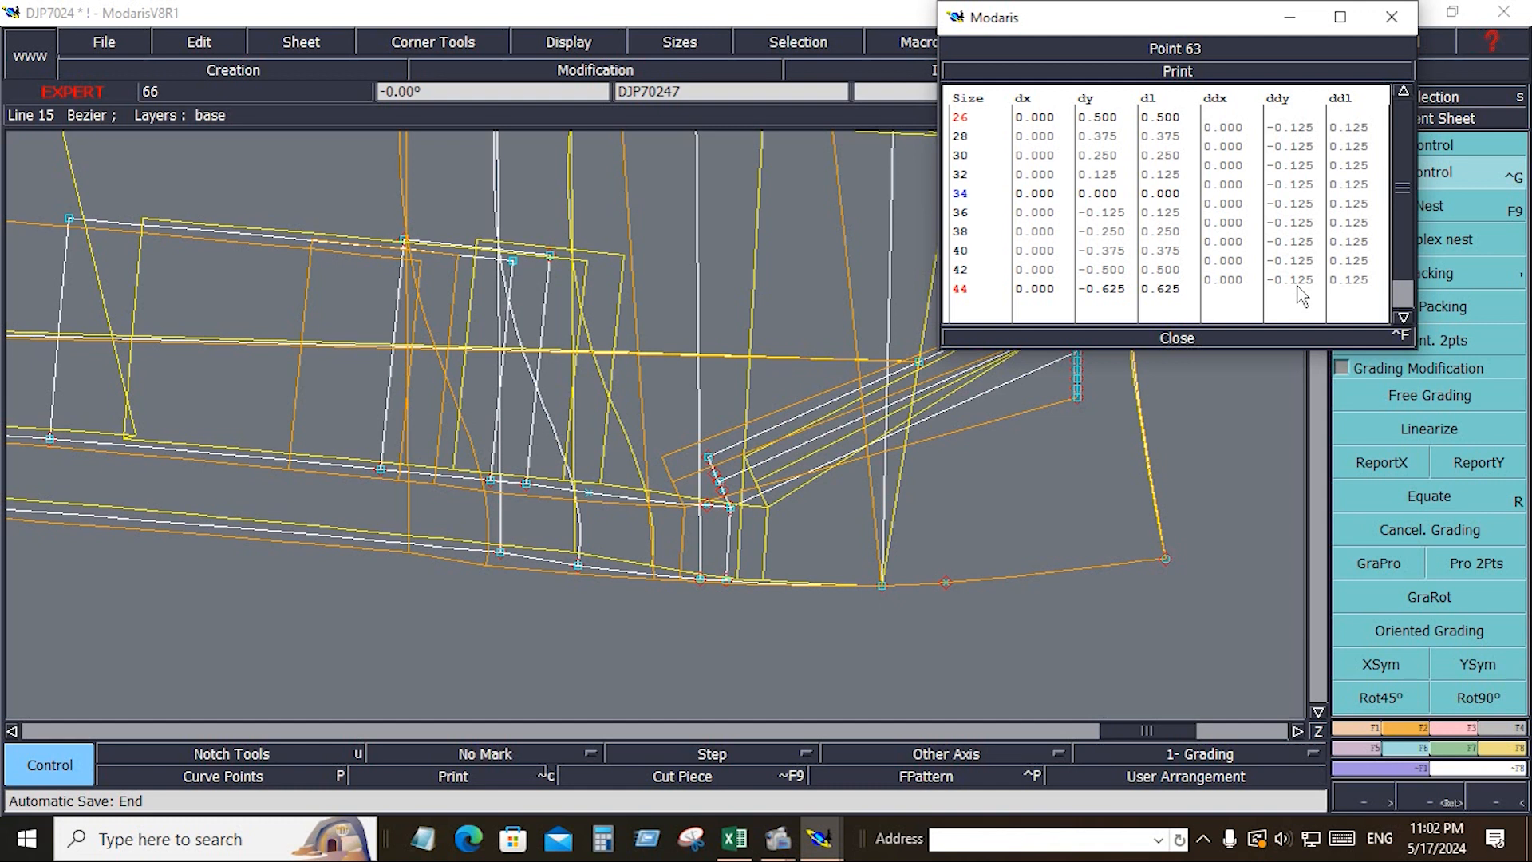
click(1176, 338)
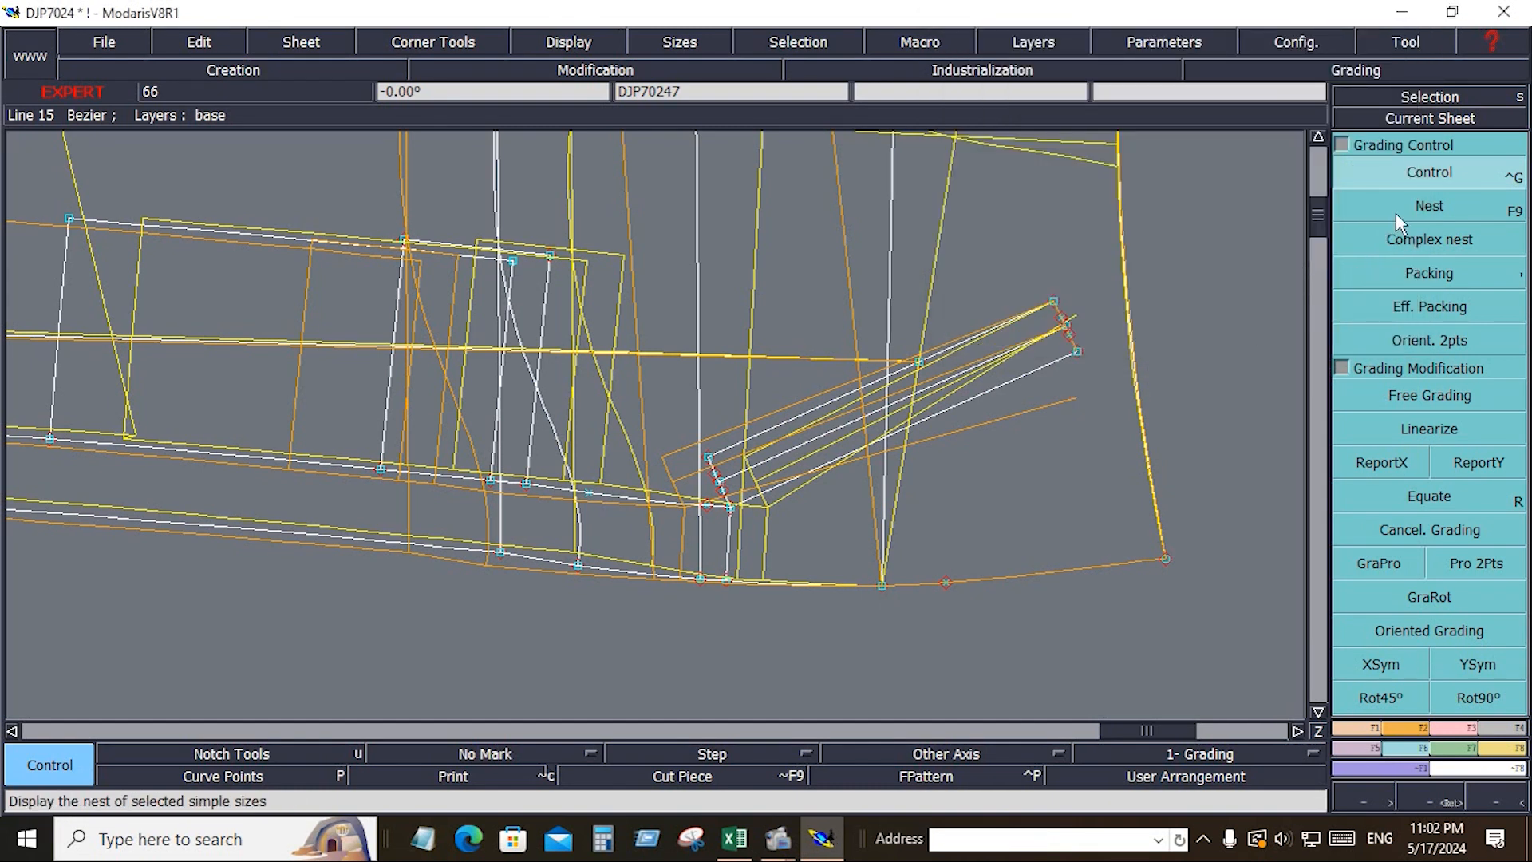
Step: Mirror the waist-end outer corner's grading with XSym and report its Y grading to the other points at the slant pocket's waist end
click(1380, 666)
drag(1015, 249, 1109, 396)
click(1479, 464)
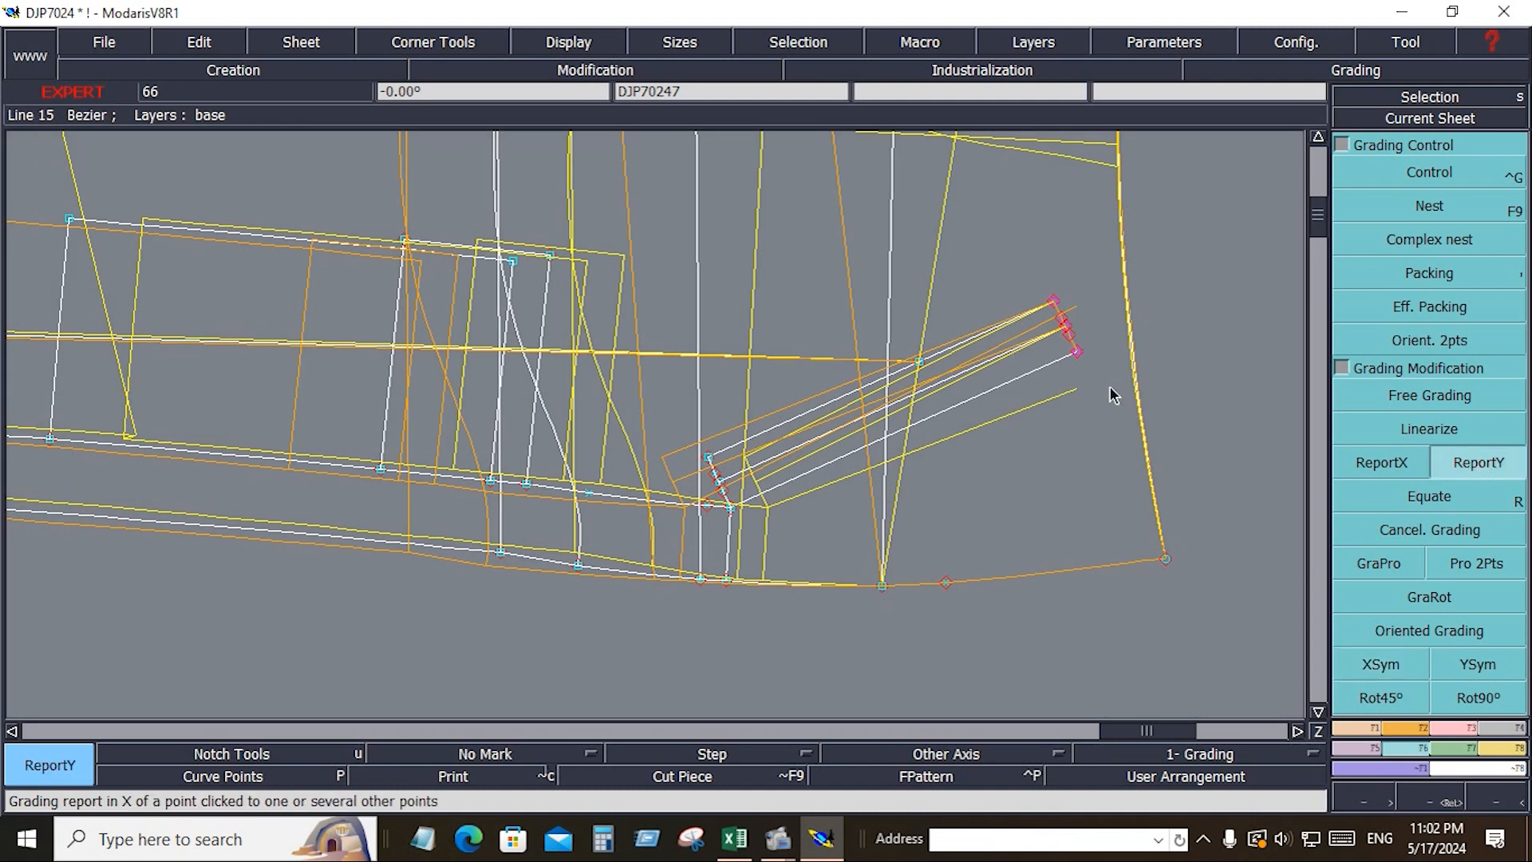
click(1077, 356)
Step: Report the waist-end corner's Y grading to the points at the slant pocket's side-seam end
drag(645, 406, 790, 547)
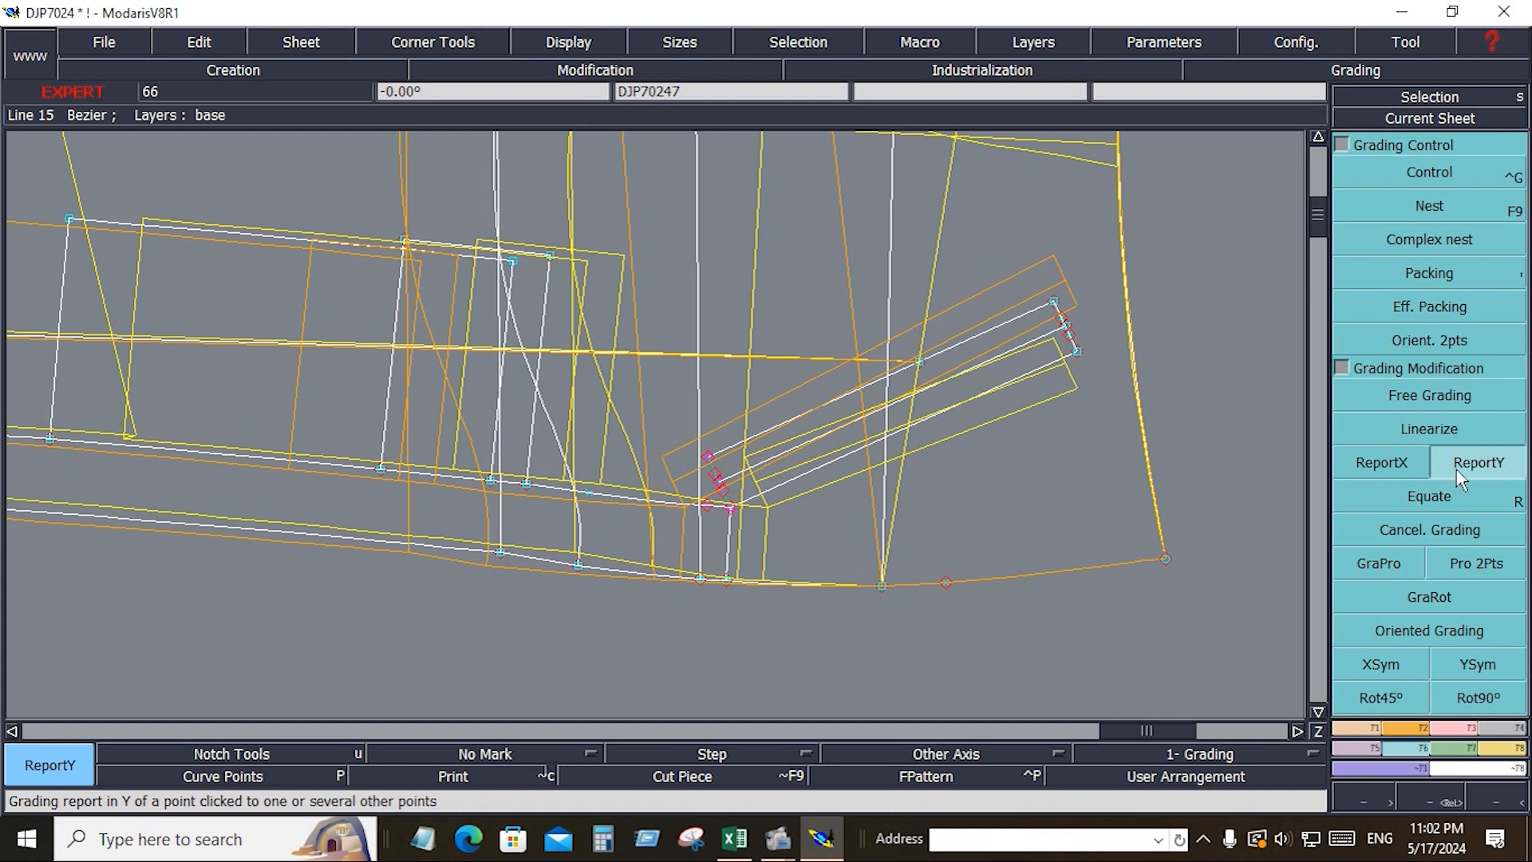
click(1077, 351)
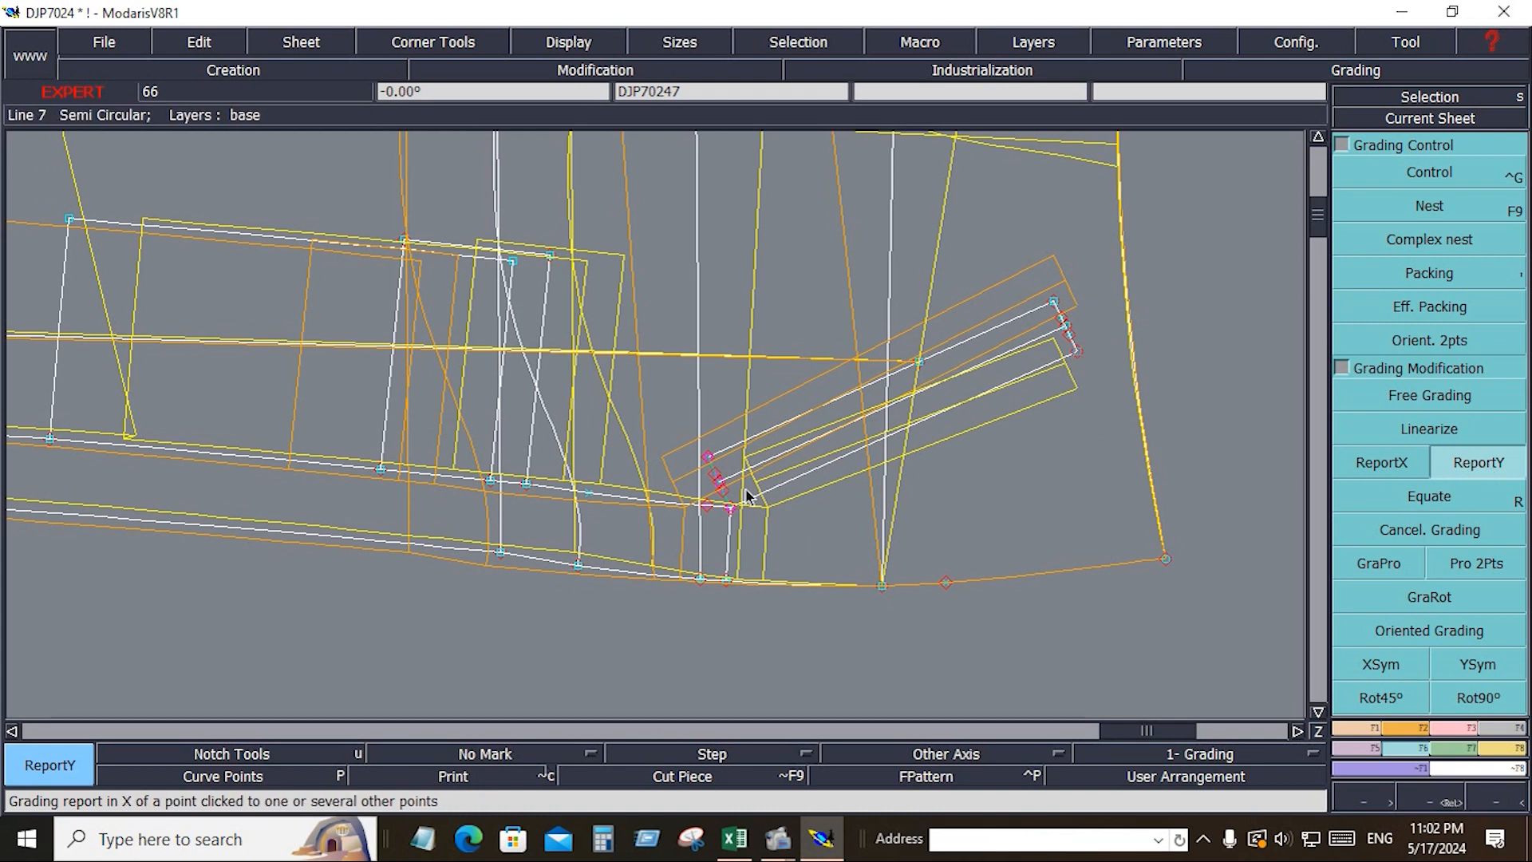
click(731, 507)
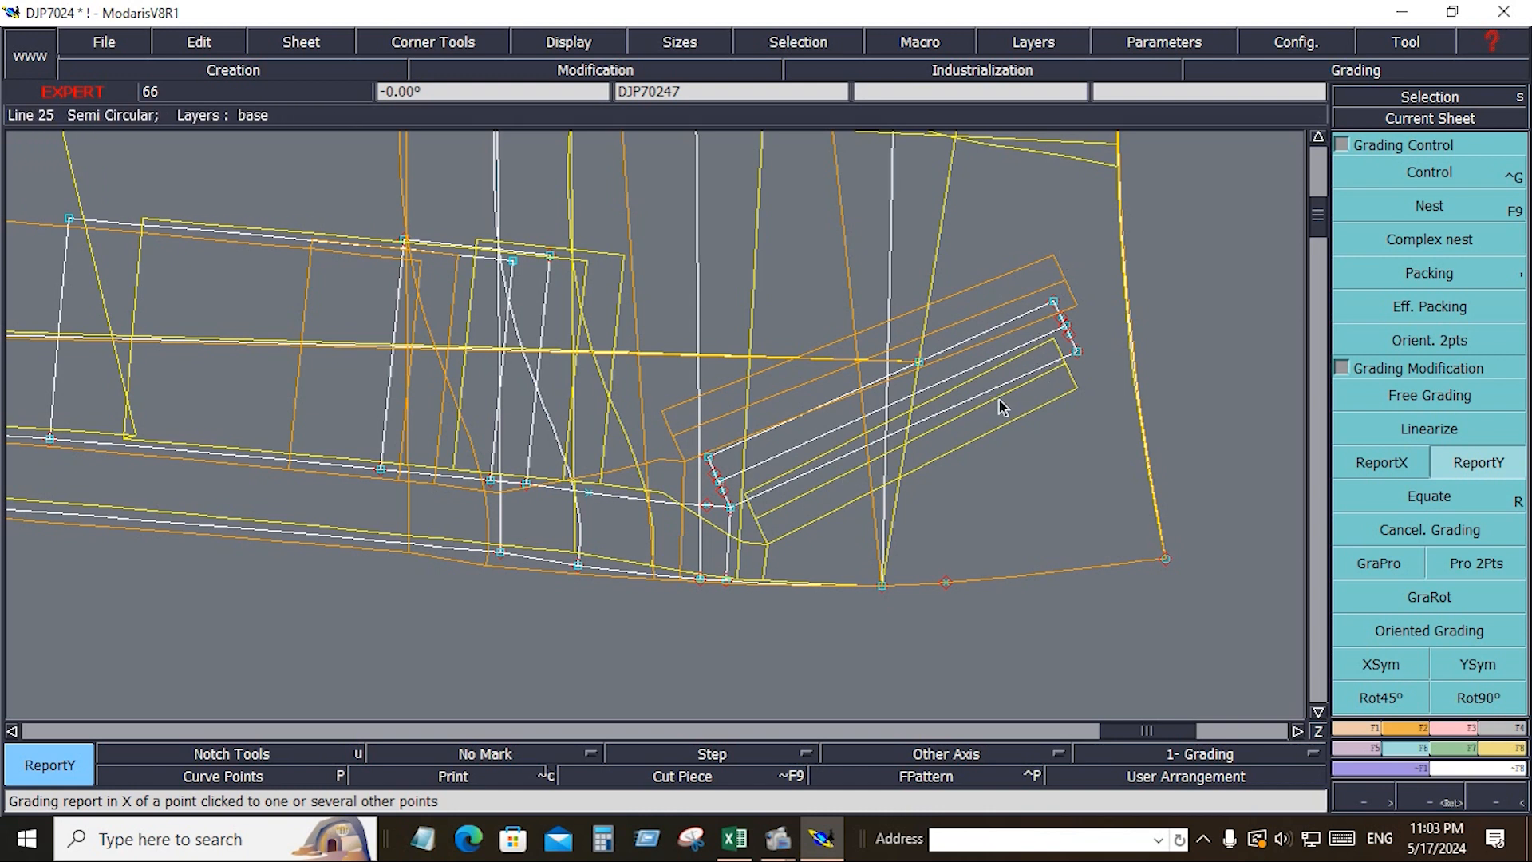
Step: Check the grading tables of the slant pocket's side-seam-end and waist-end corners and undo the last ReportY grading changes
click(1443, 182)
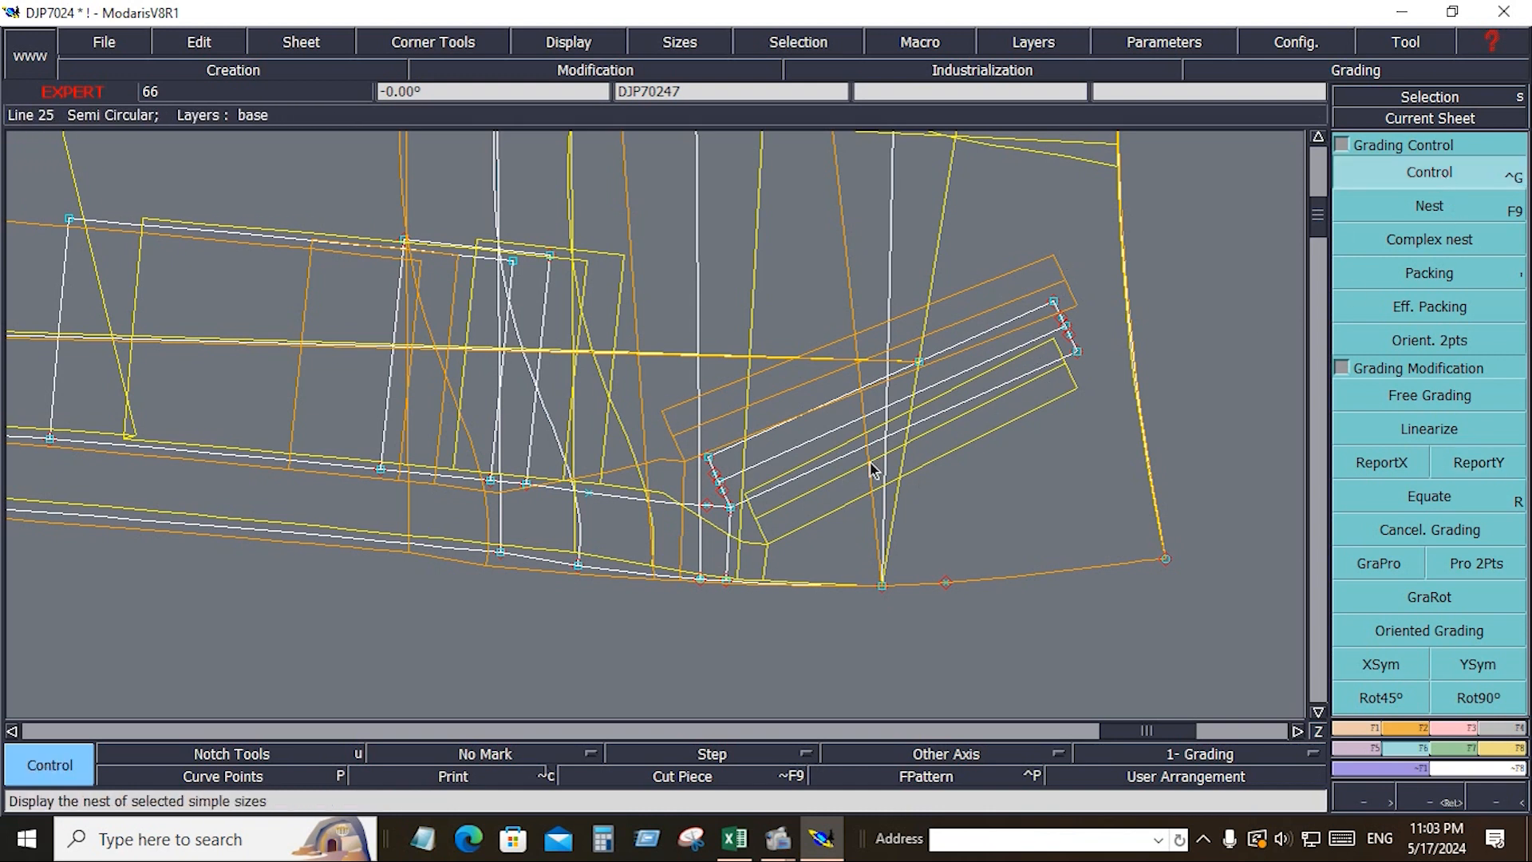
click(731, 510)
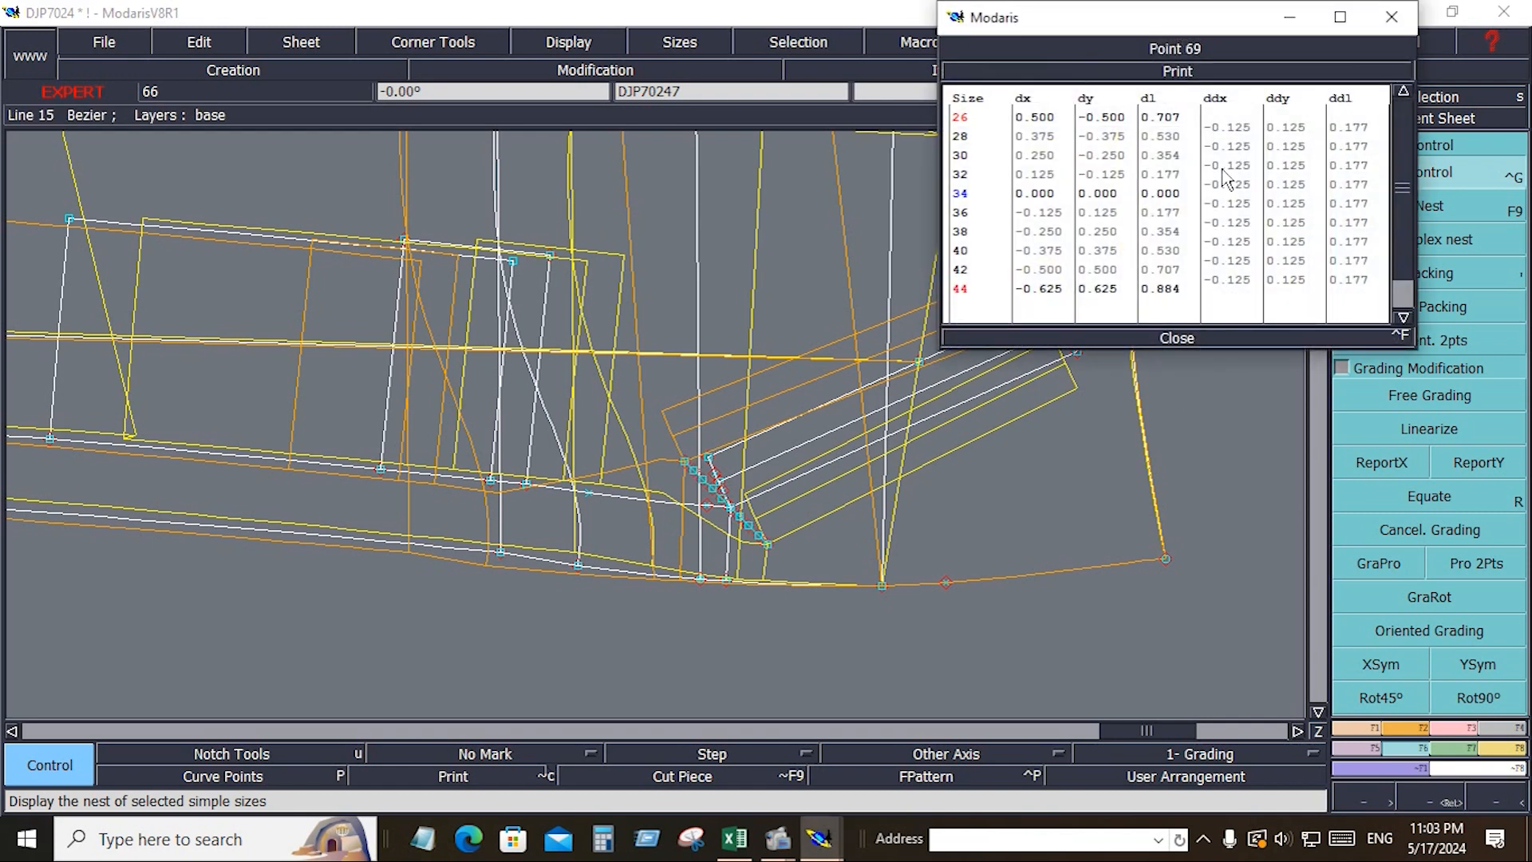
click(1174, 339)
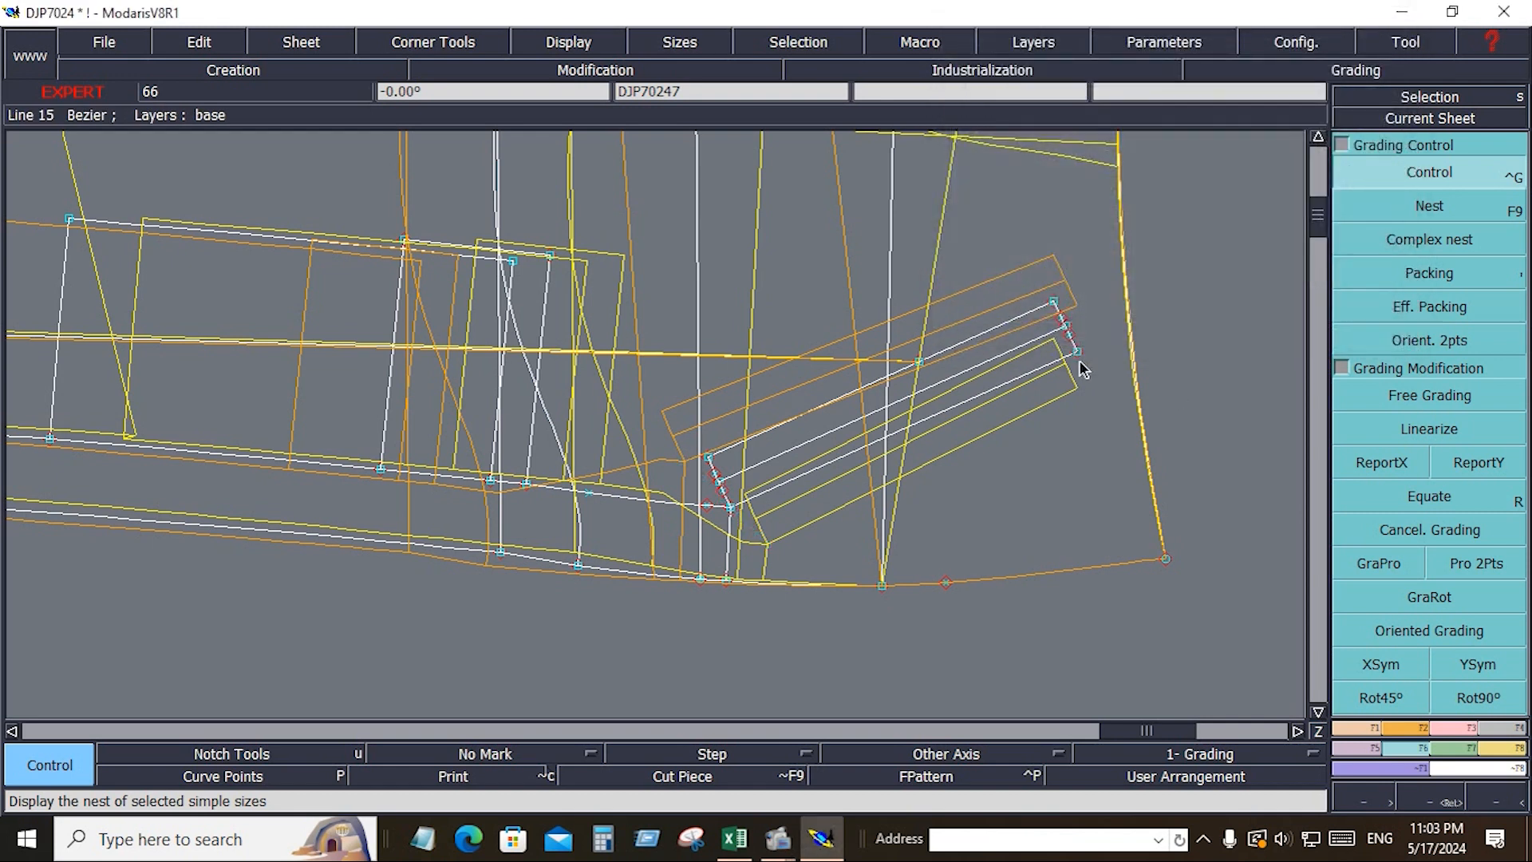
click(1076, 354)
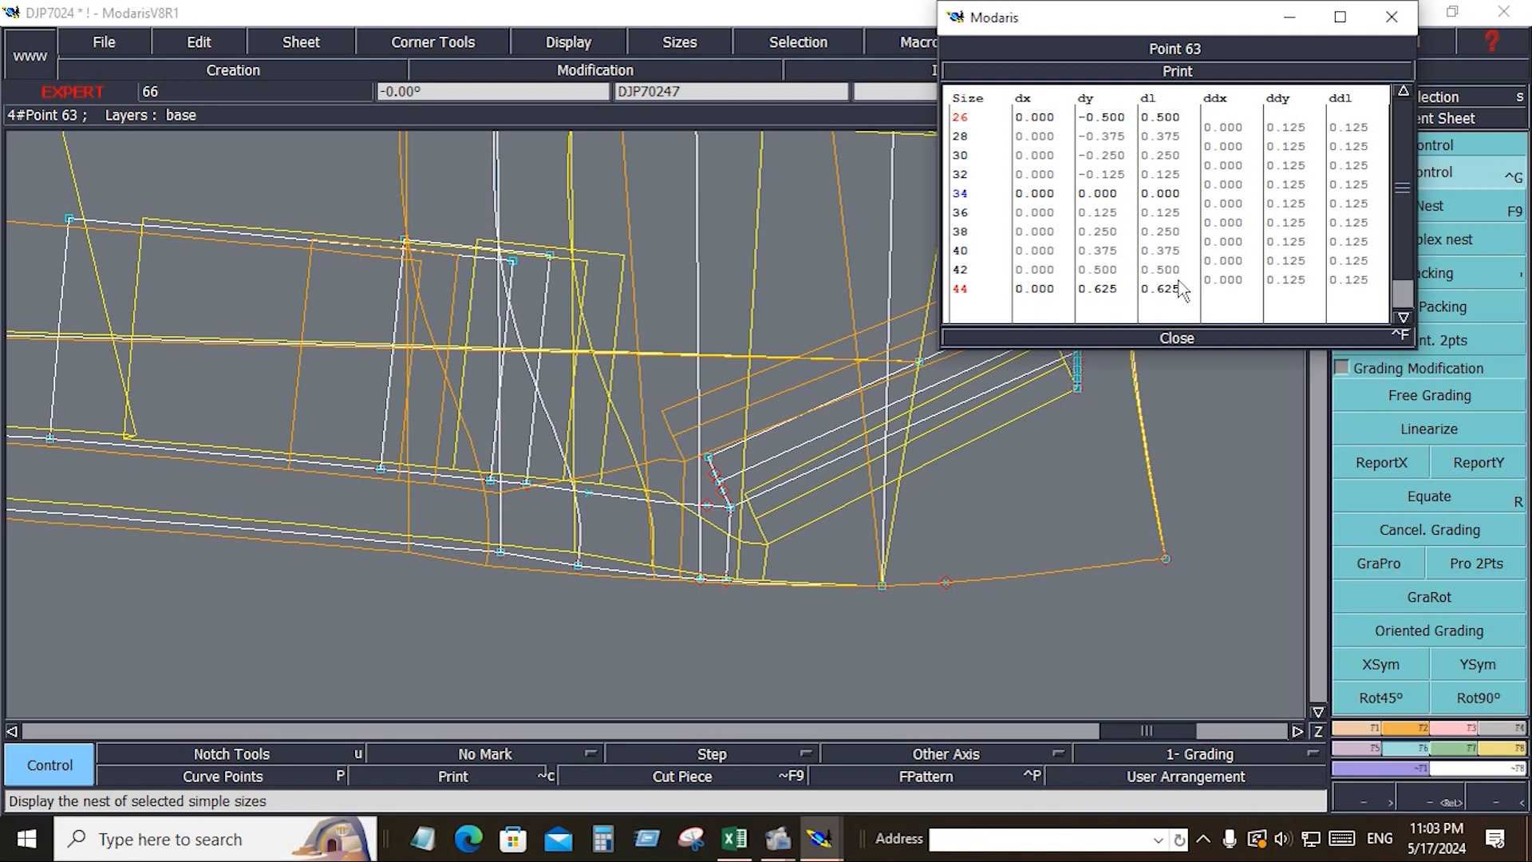
click(1177, 338)
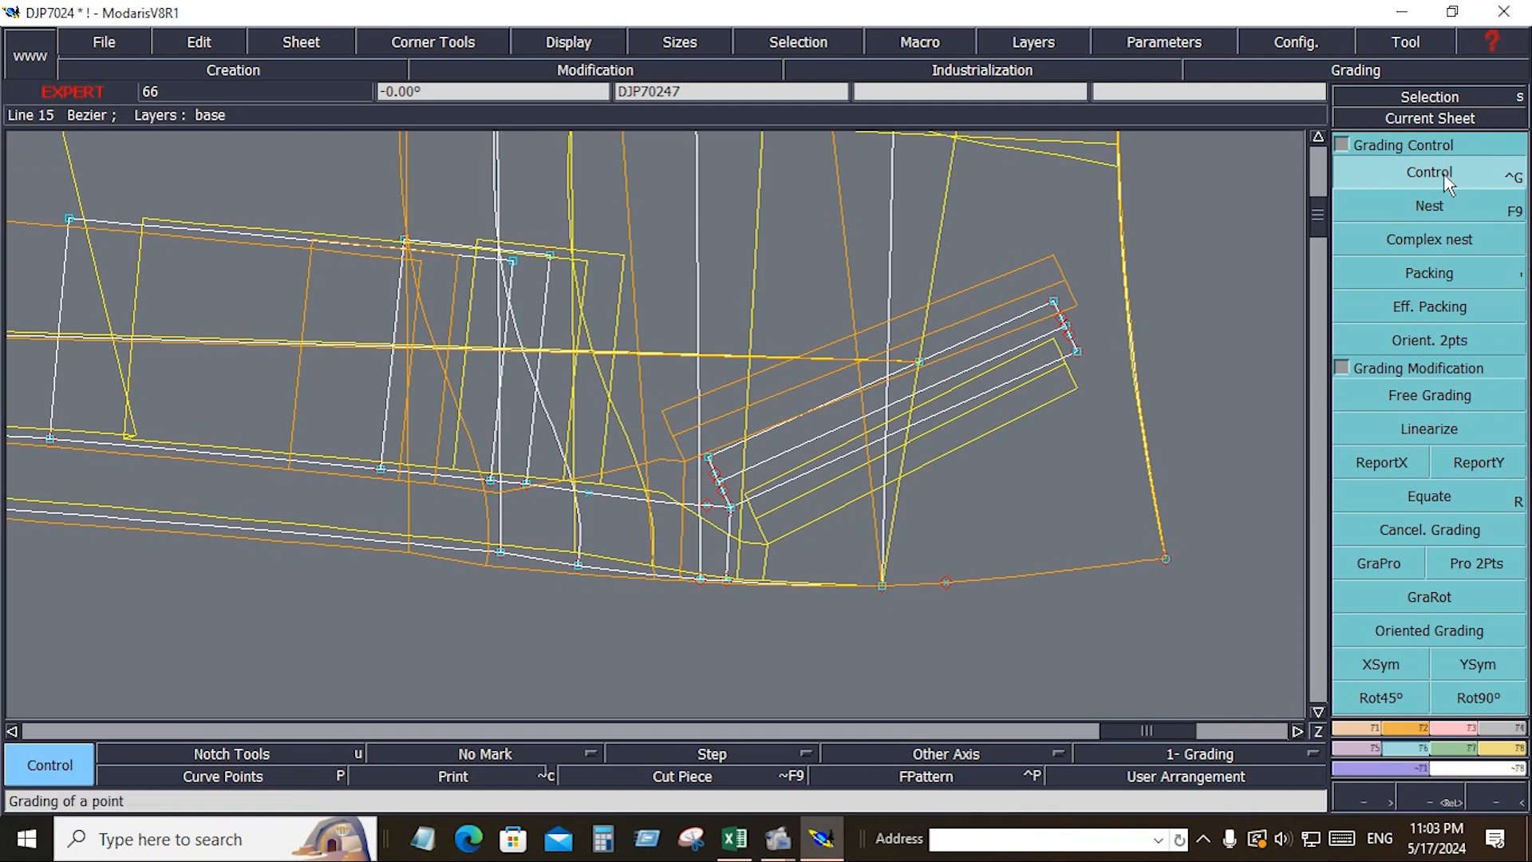
key(ctrl+z)
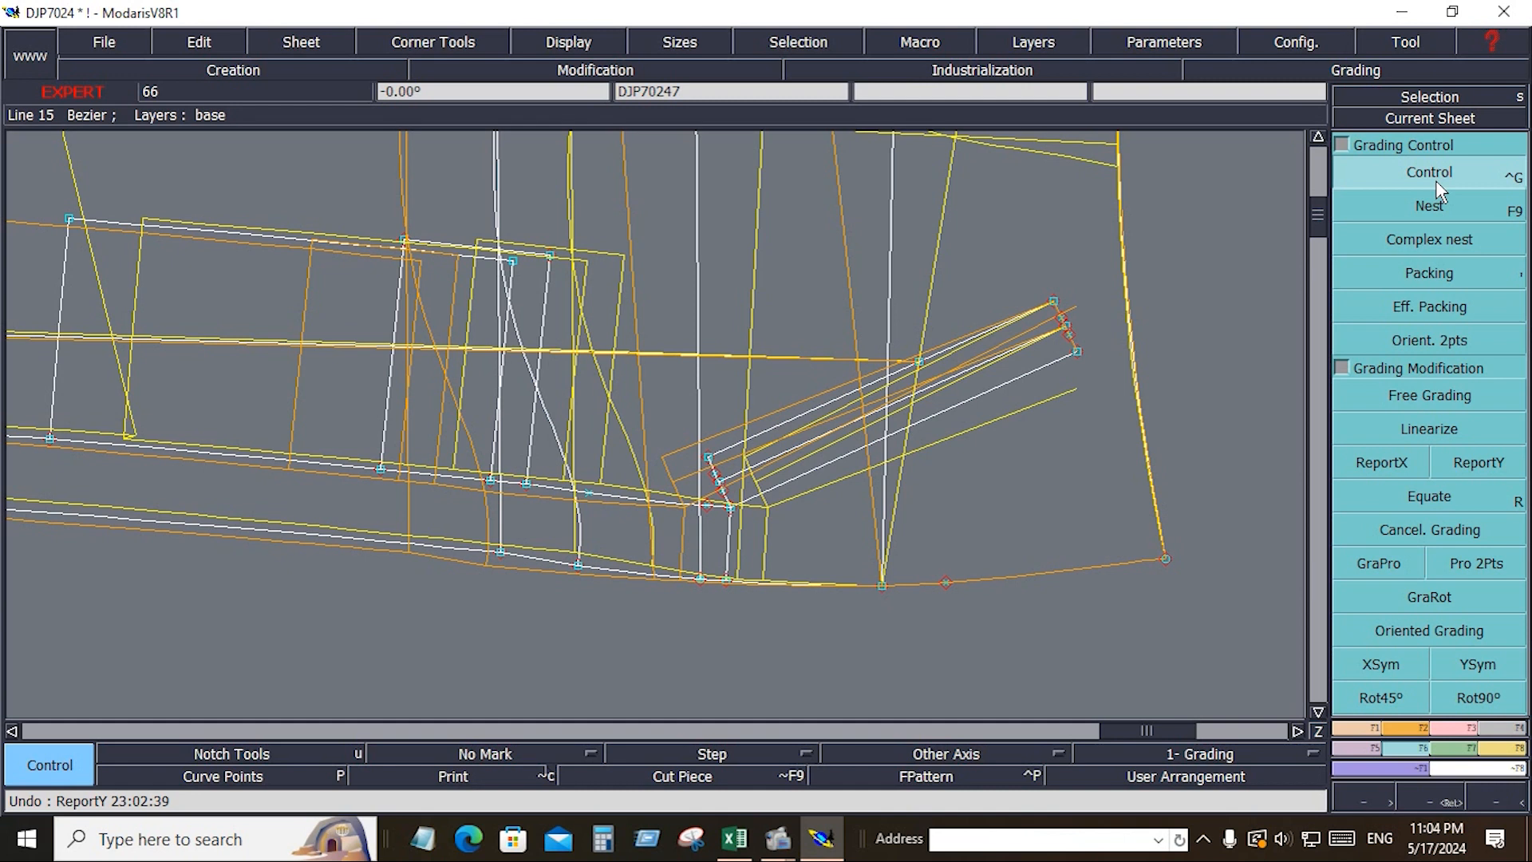
key(ctrl+z)
Step: Pack the graded nest on the waist-end corner of the thigh pocket flap, on the side nearest the side seam
key(Home)
key(Return)
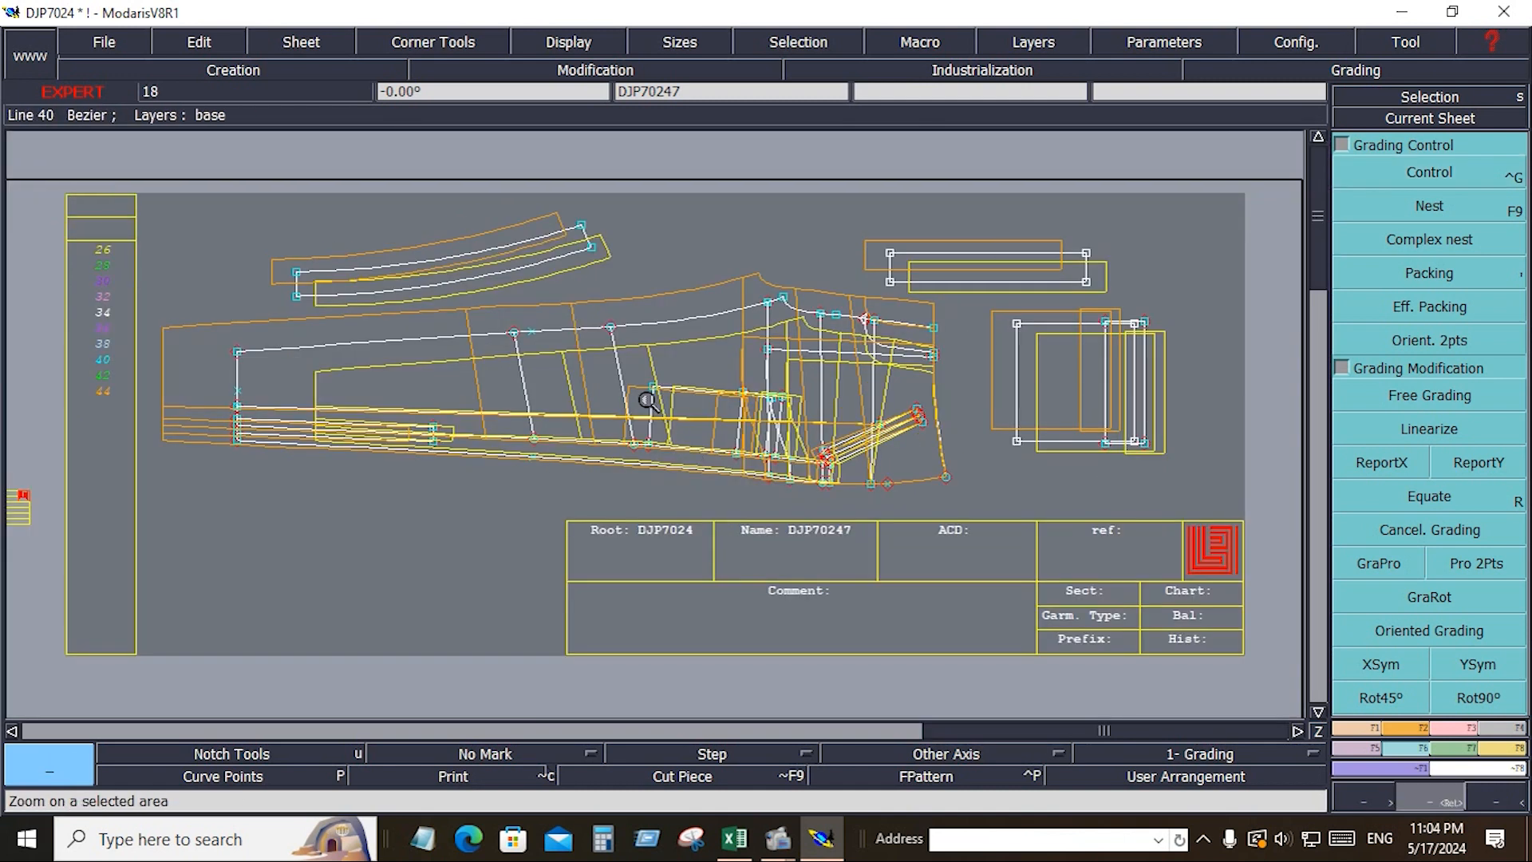
drag(588, 370, 847, 491)
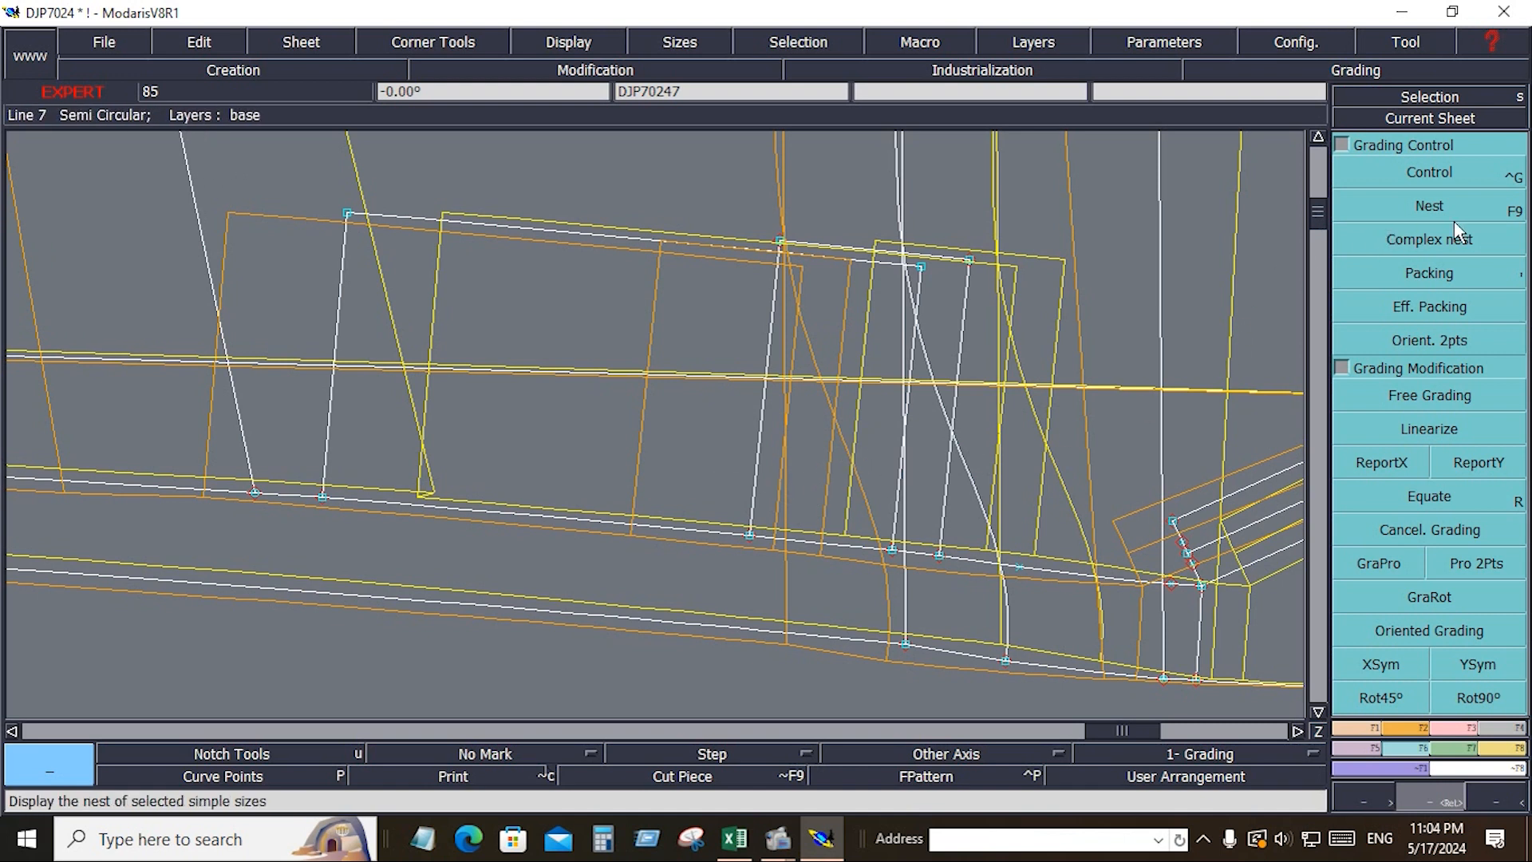
click(1434, 268)
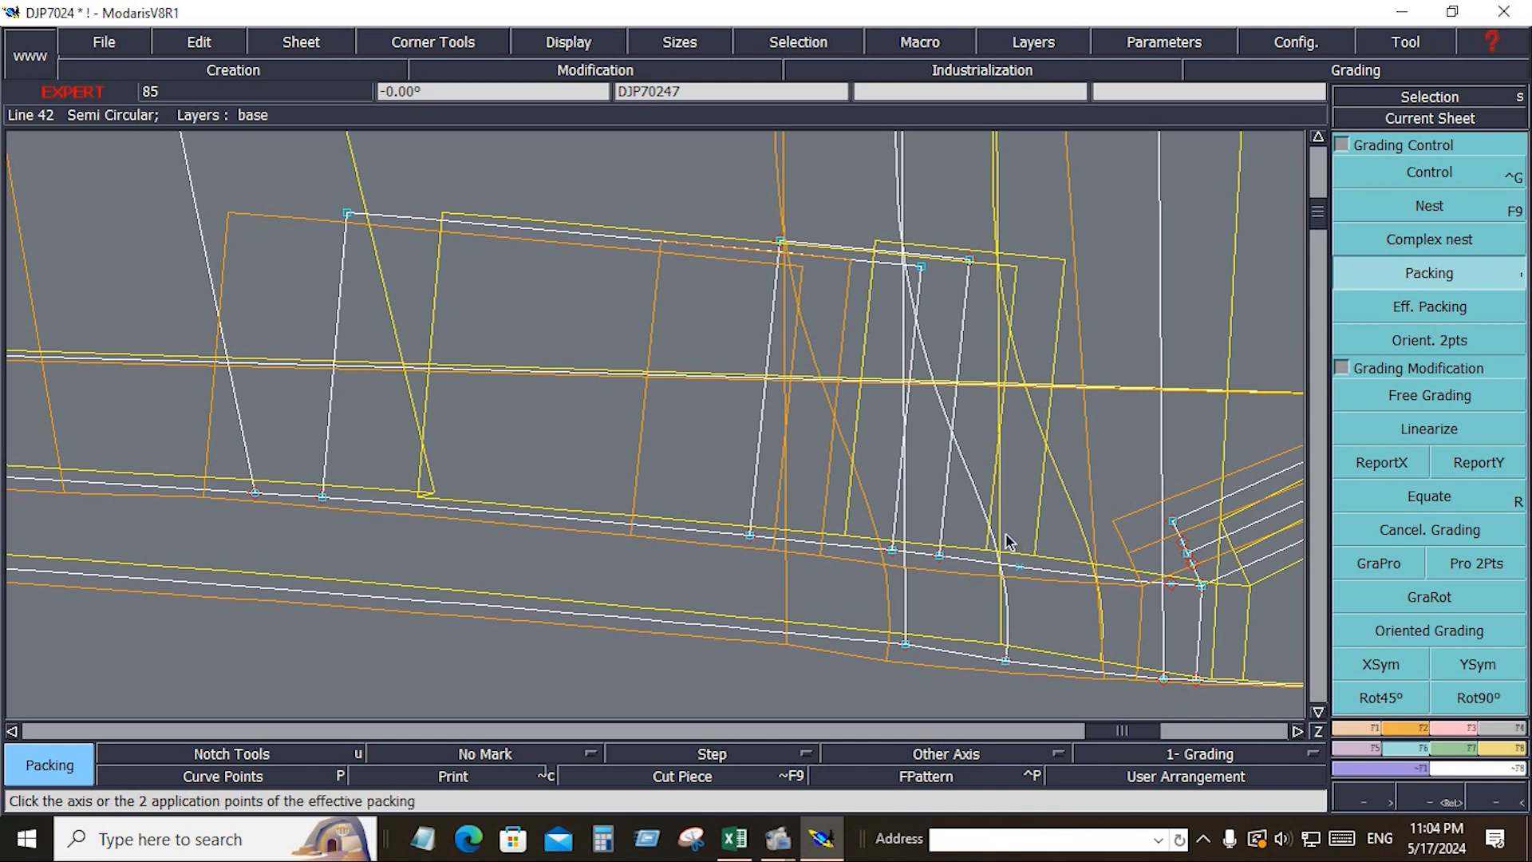
click(939, 556)
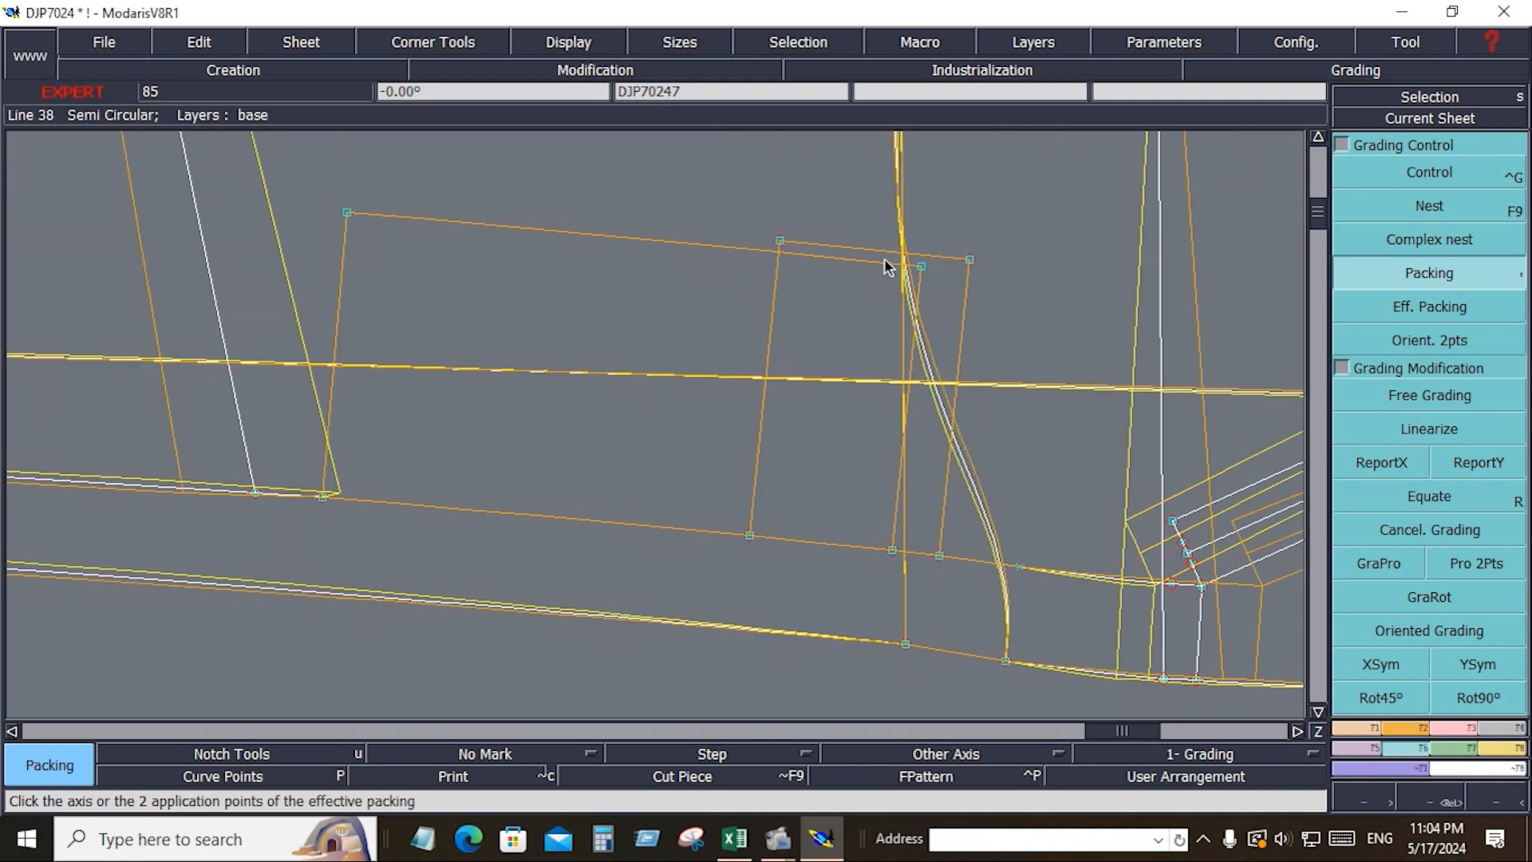
scroll(610, 490, down, 3)
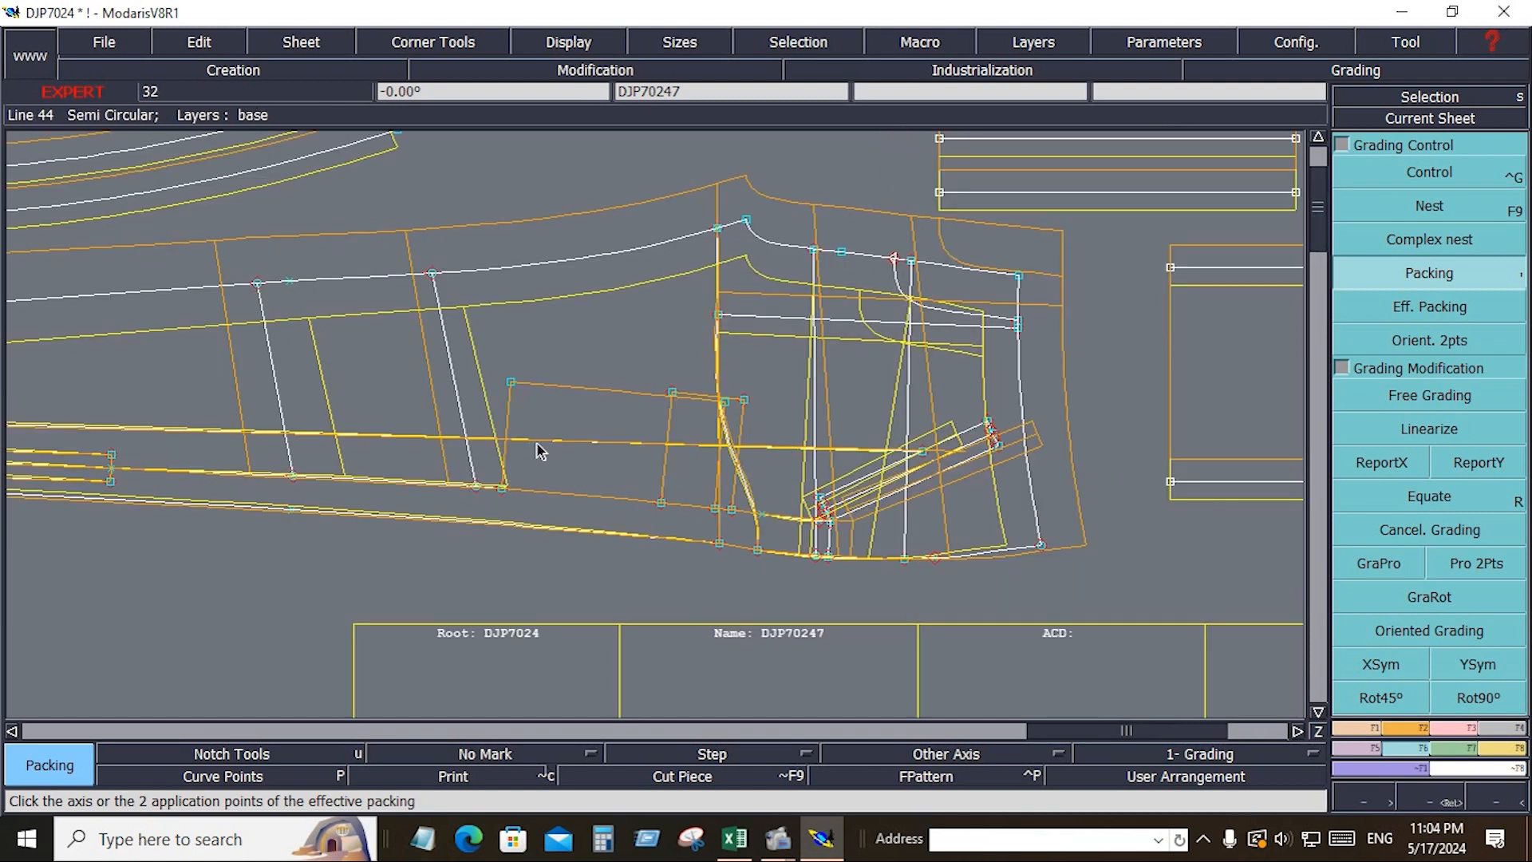
Step: In Excel, fill the selected rows from FR SLUSH PKT WAIST LINE to BONE HEIGHT green on the cargo pant sheet
key(alt+Tab)
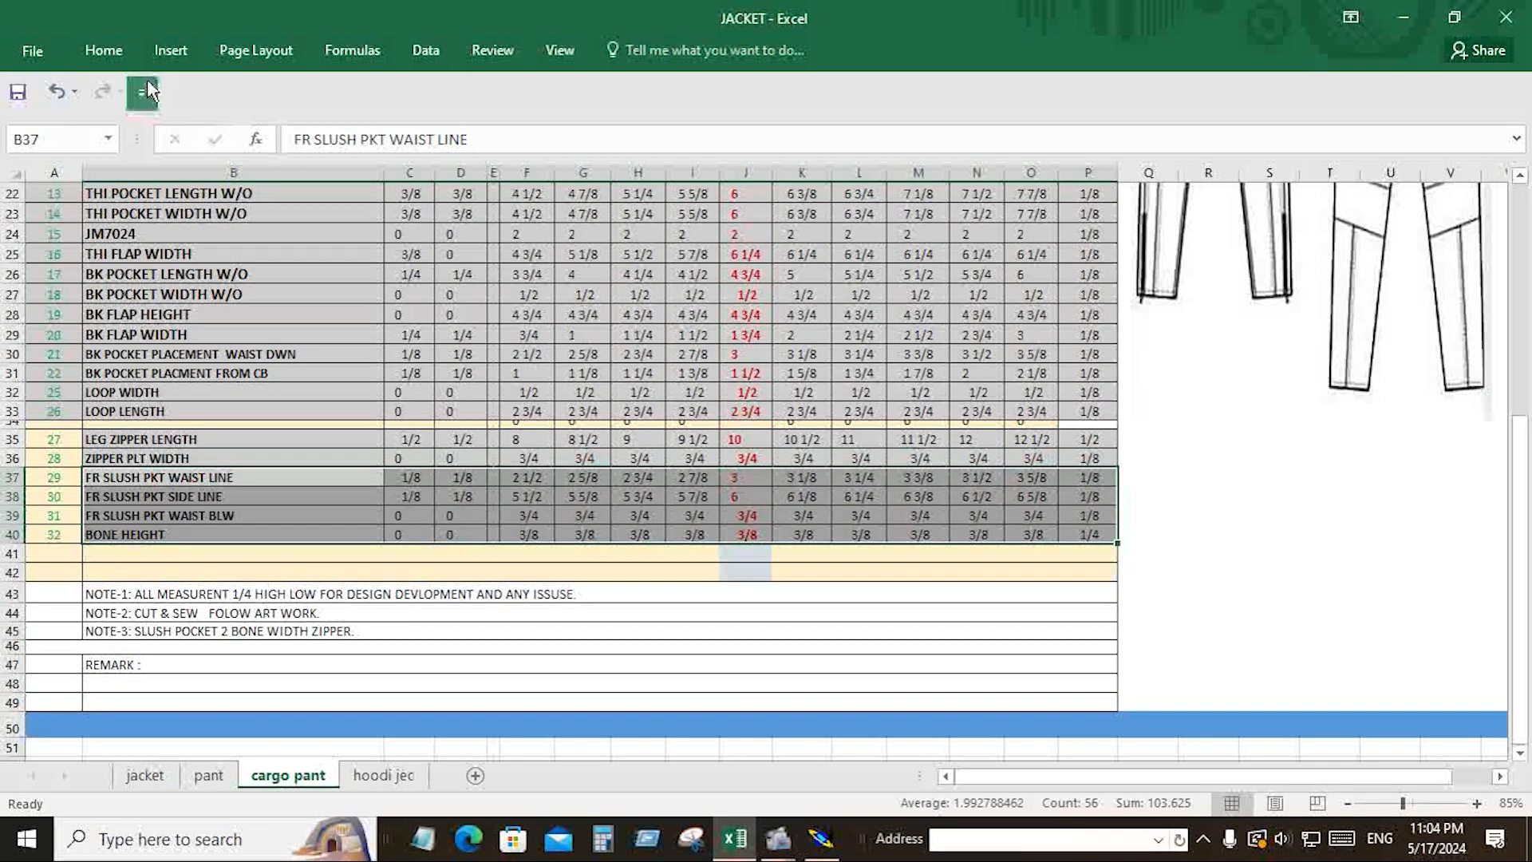
click(105, 50)
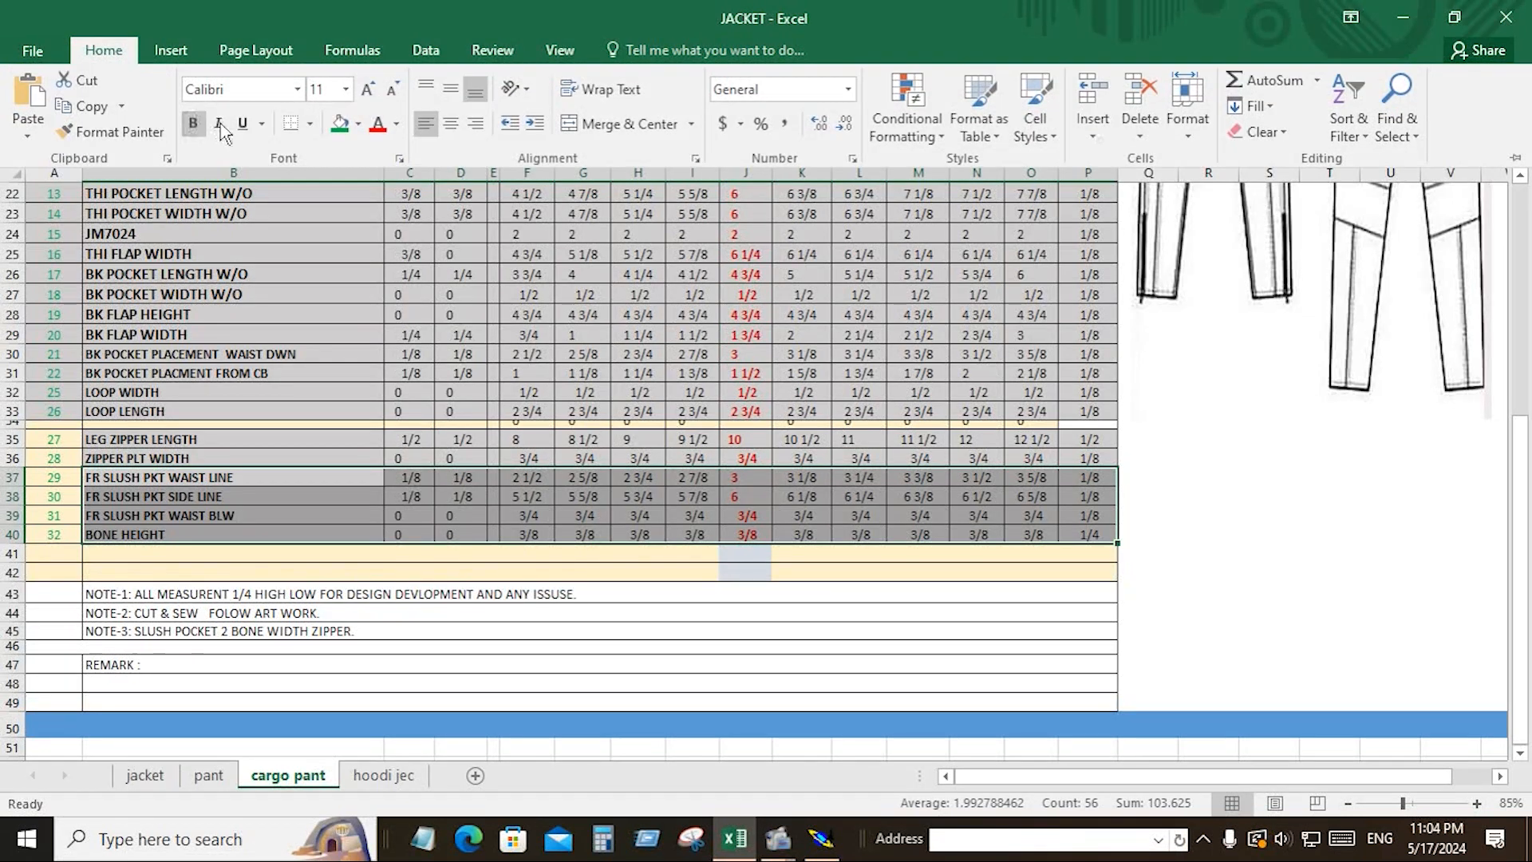
click(340, 123)
scroll(510, 542, up, 3)
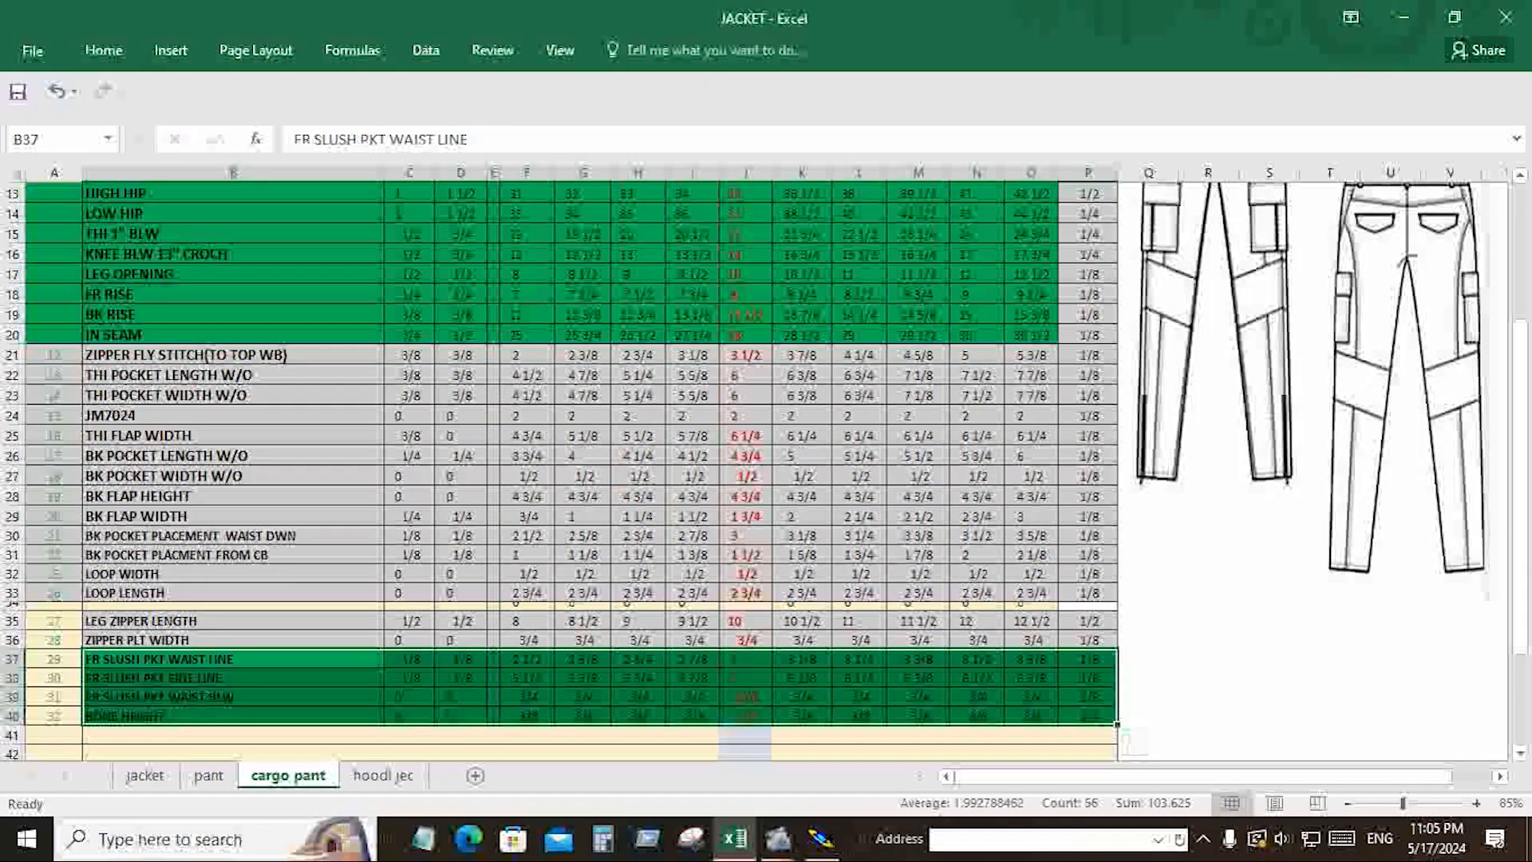
Step: In Modaris, set ddx to -0.375 across all sizes at the thigh pocket's hem-end inner corner
click(822, 846)
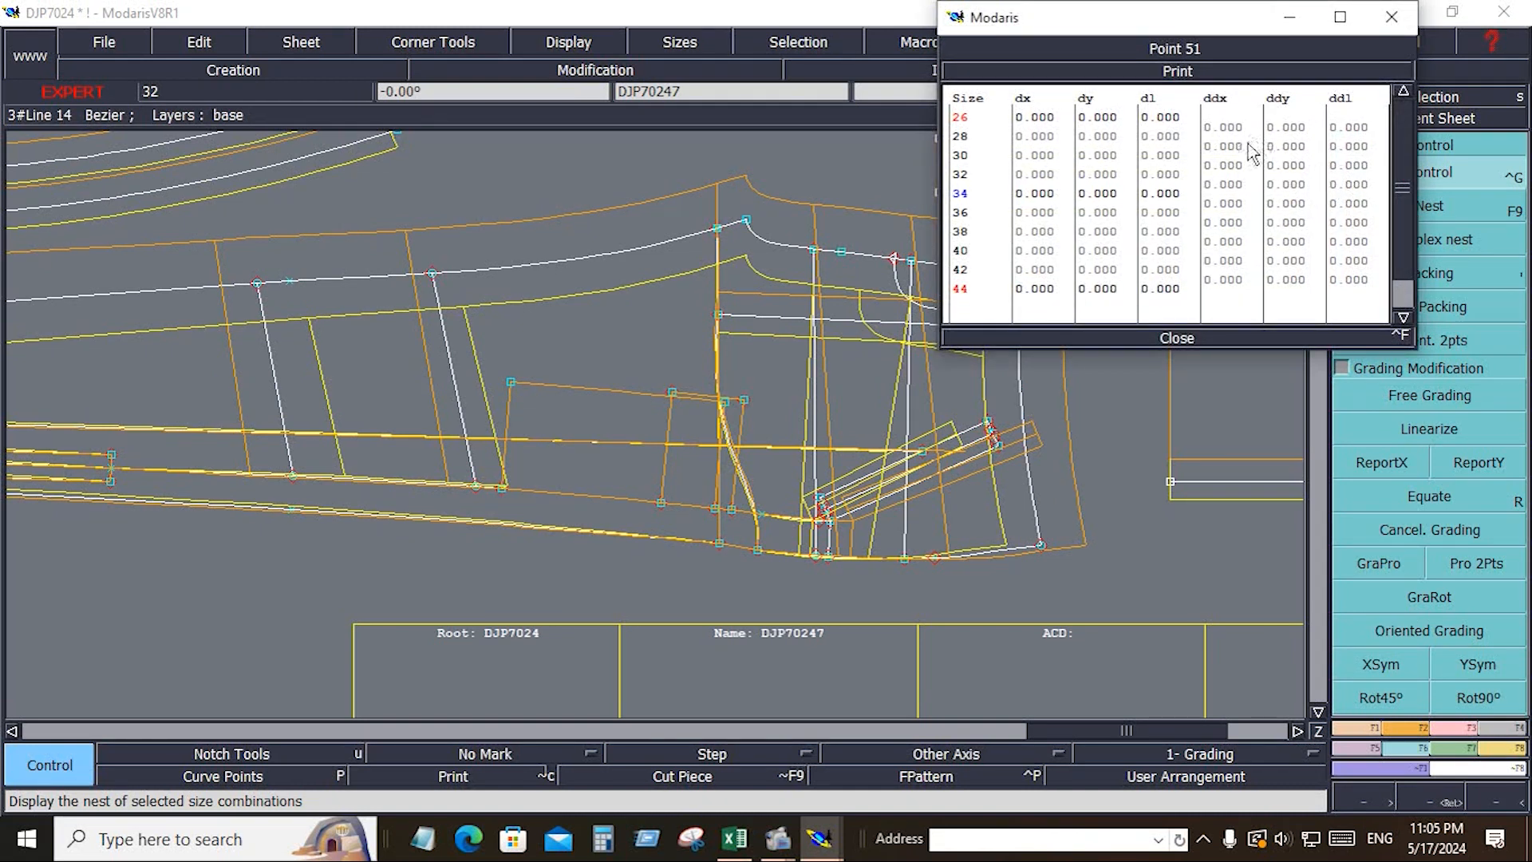
click(1234, 146)
text(-)
click(1235, 224)
text(-)
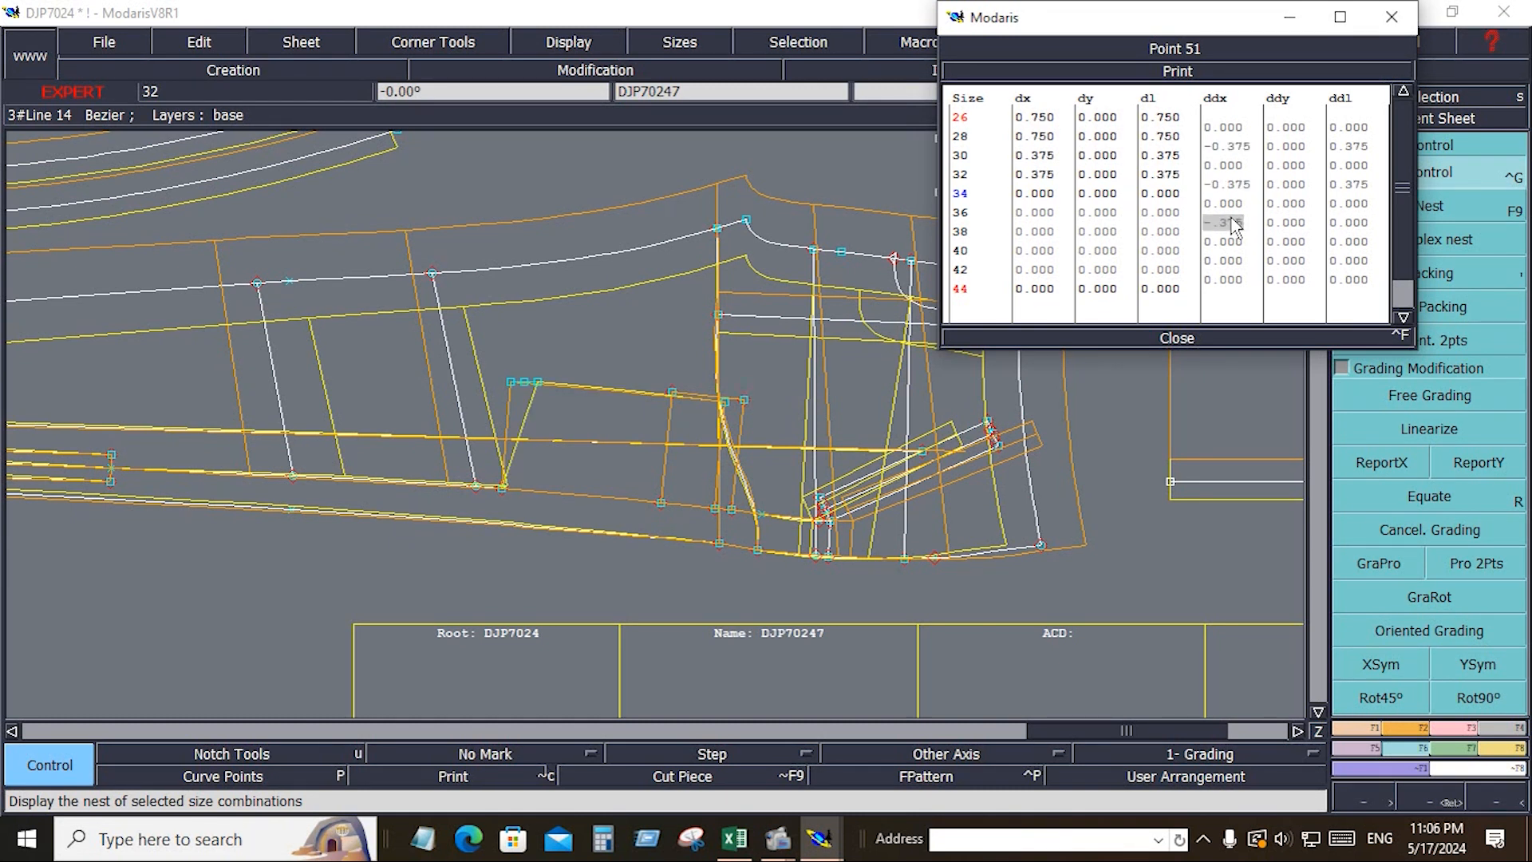
key(Return)
click(1176, 337)
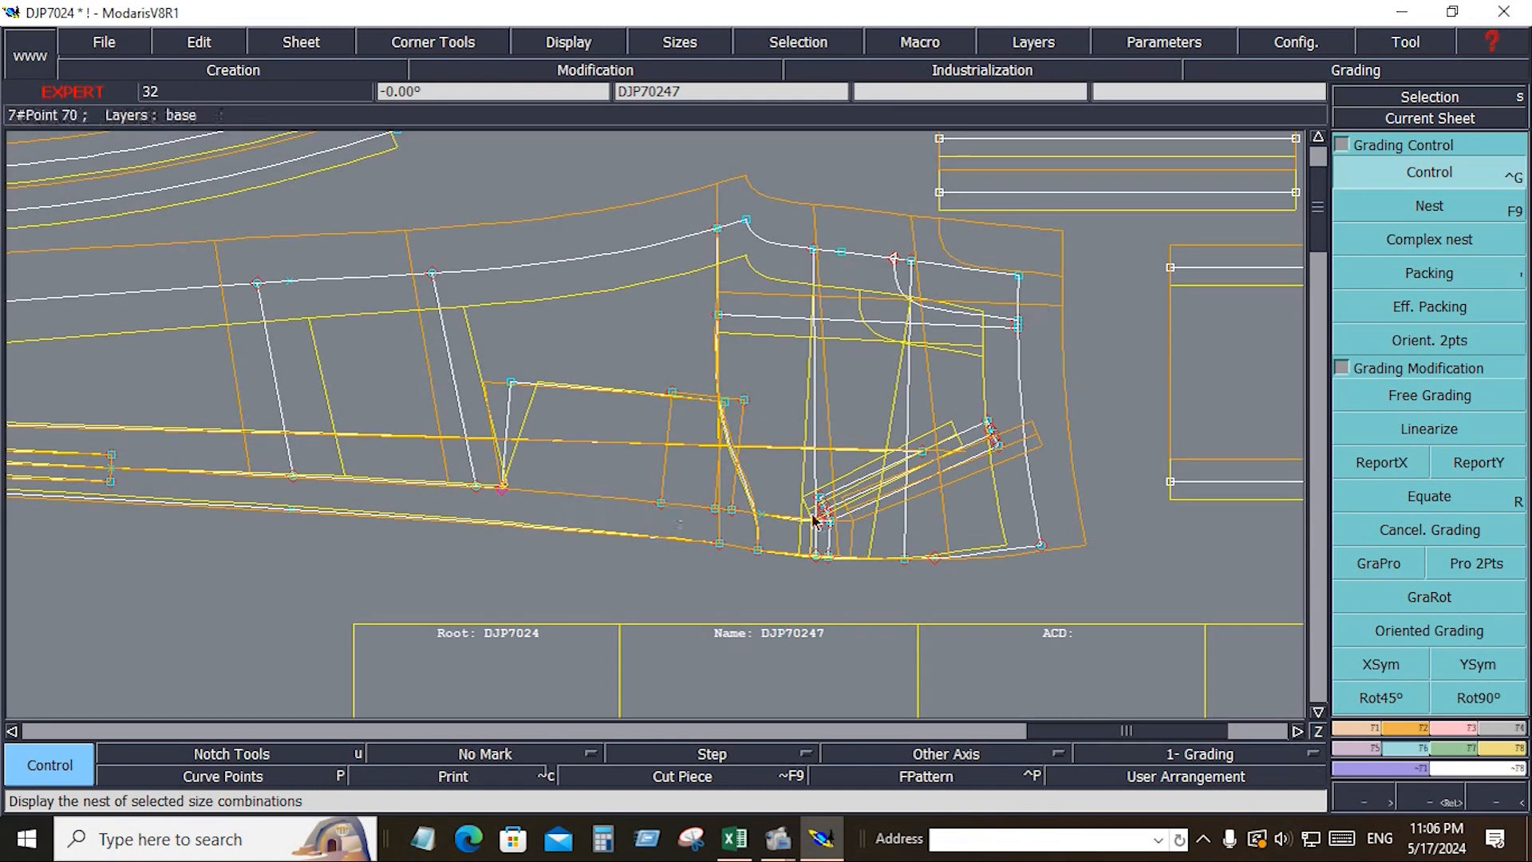
Step: Report the X grading of the thigh pocket's hem-end inner corner to its hem-end corner nearest the side seam
click(1412, 471)
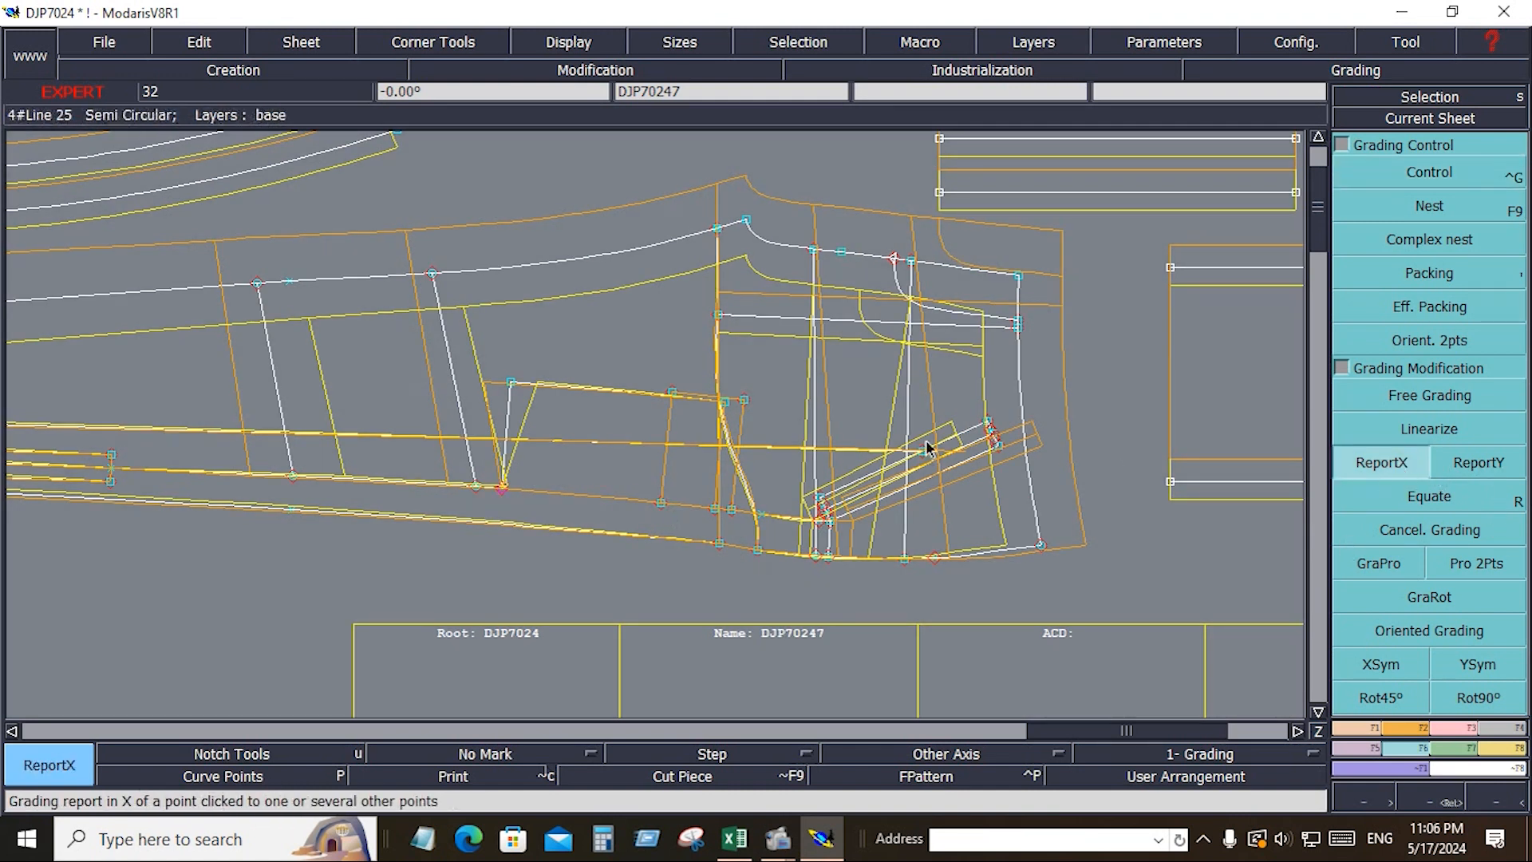
click(508, 397)
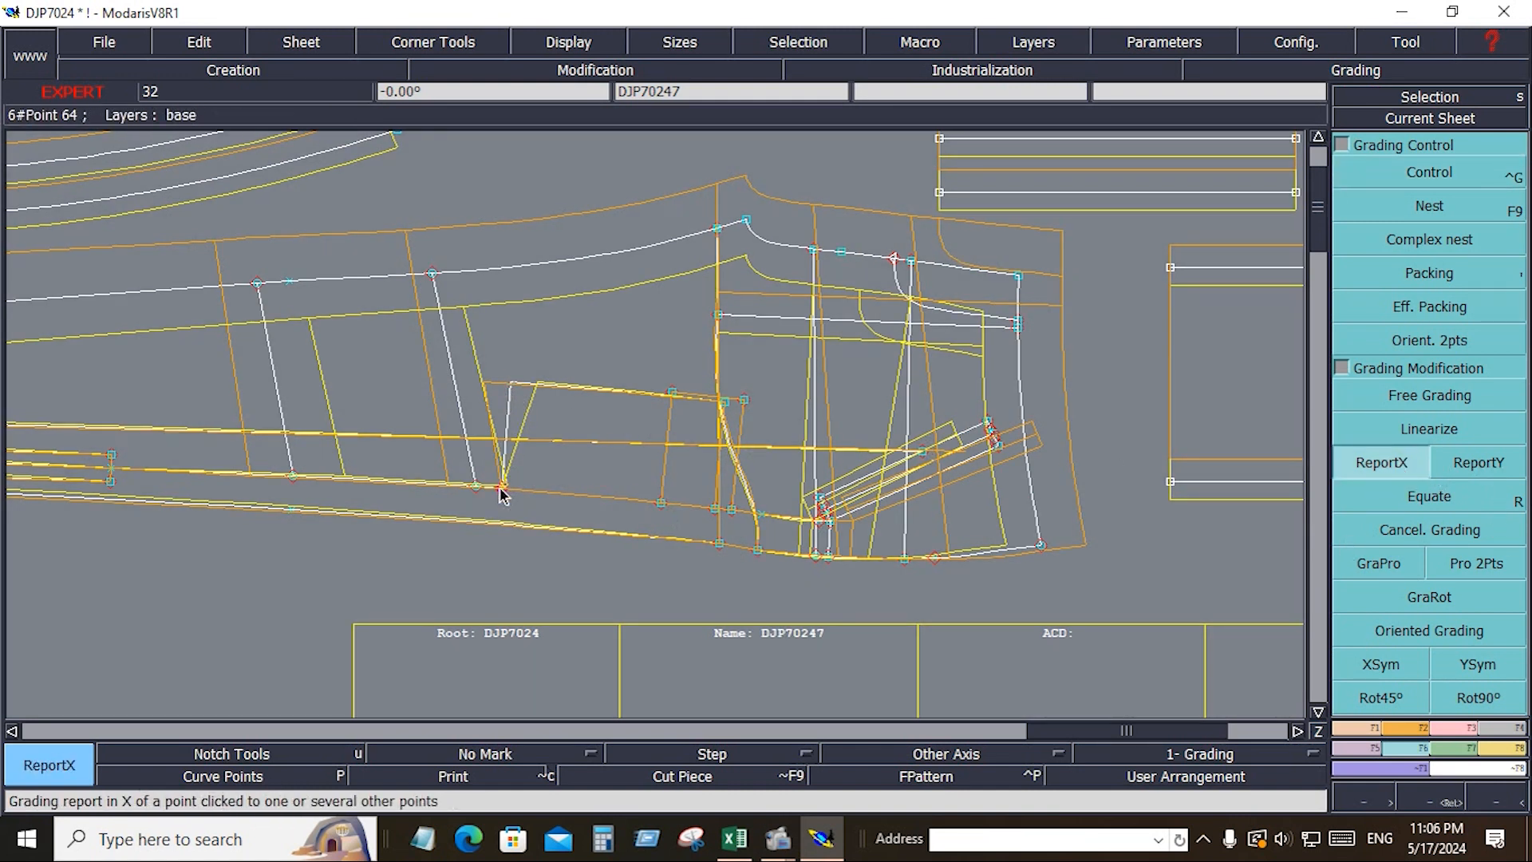
click(502, 487)
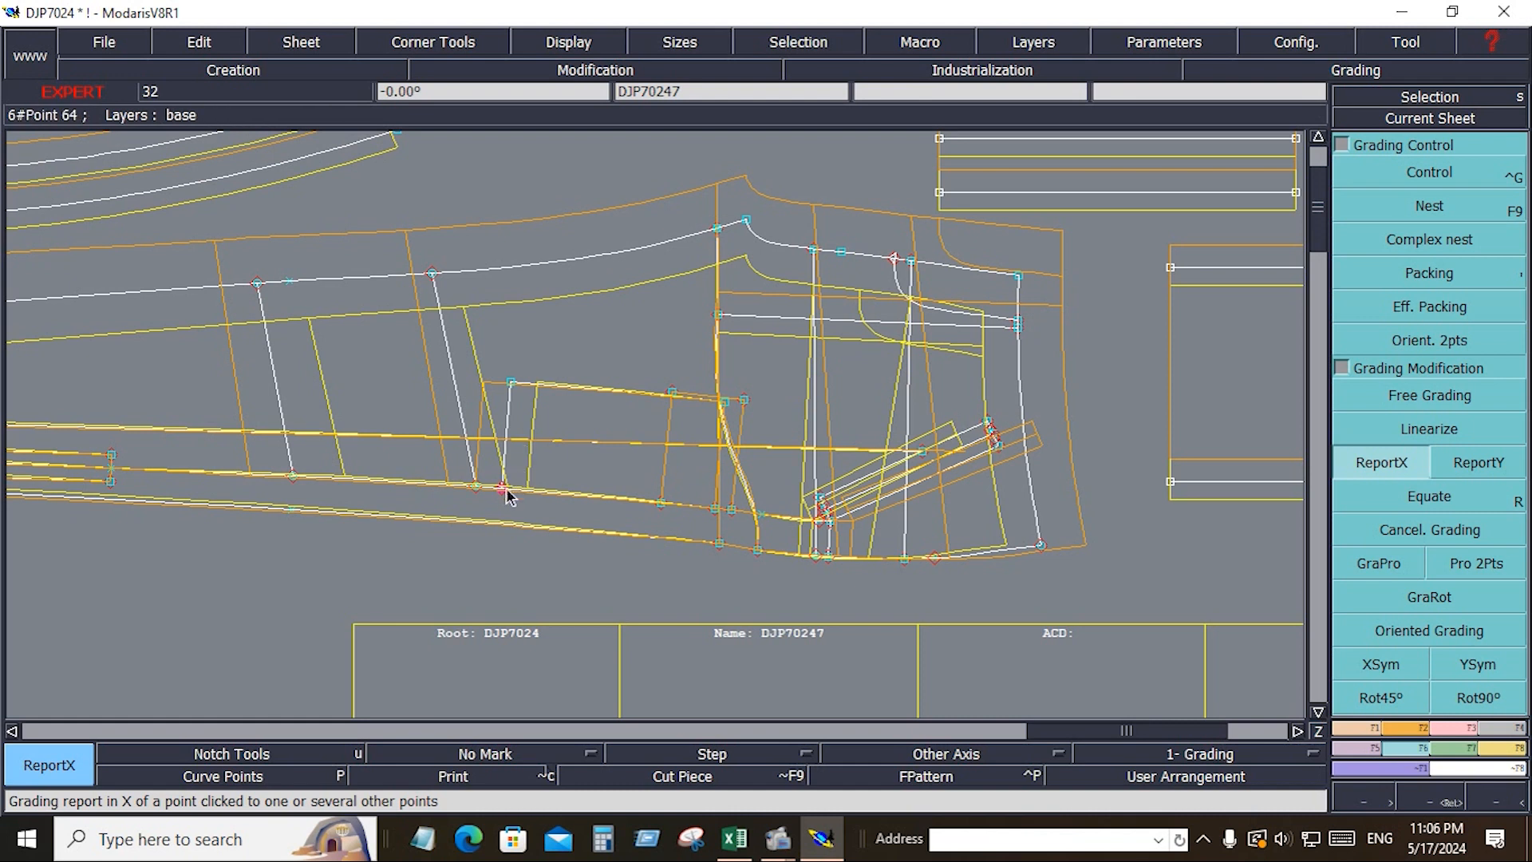
scroll(502, 495, up, 3)
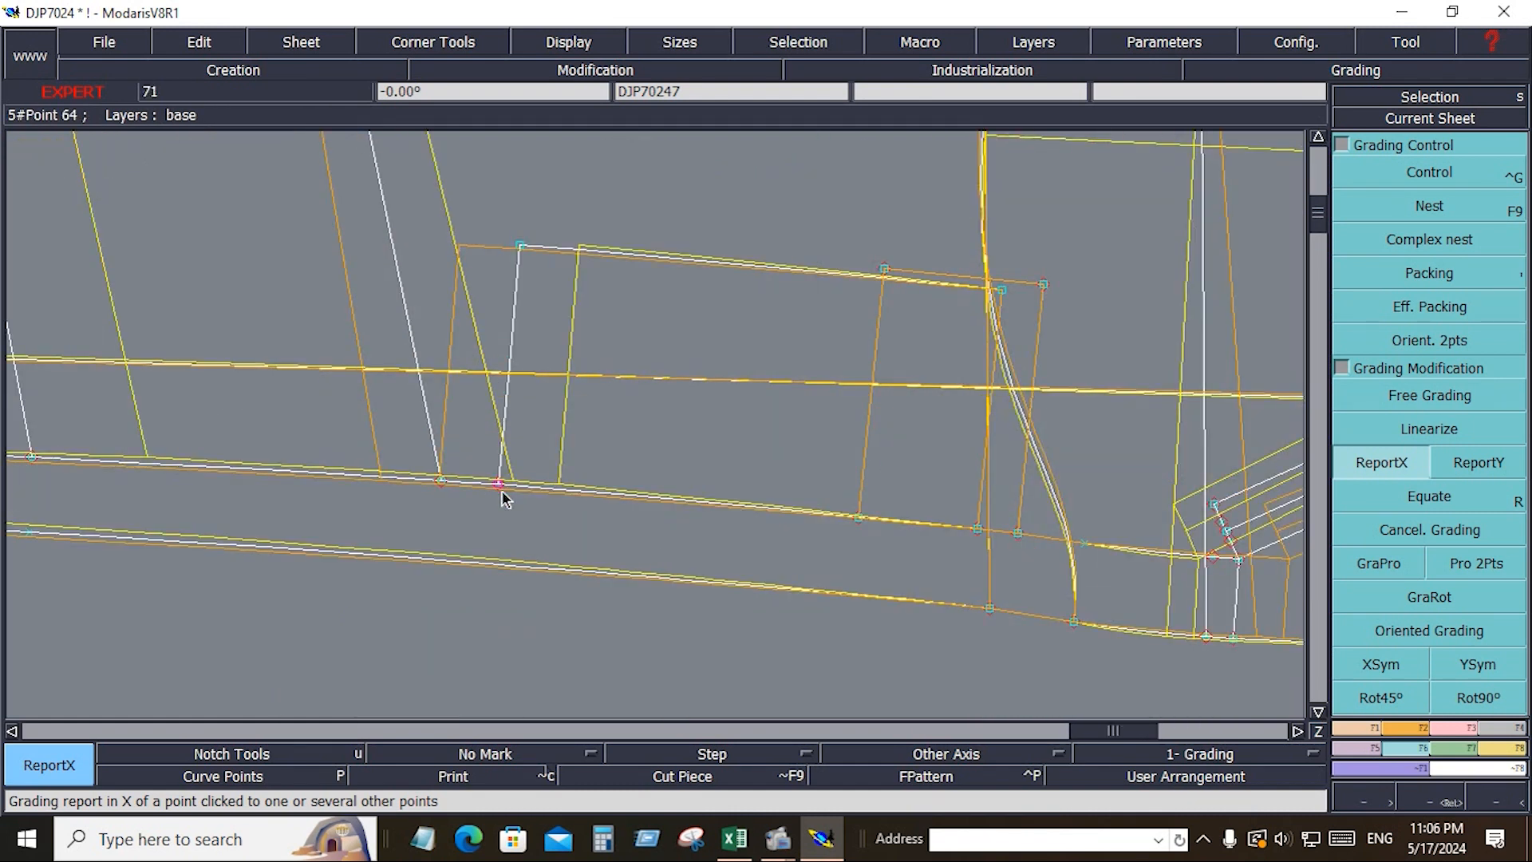
scroll(502, 495, down, 5)
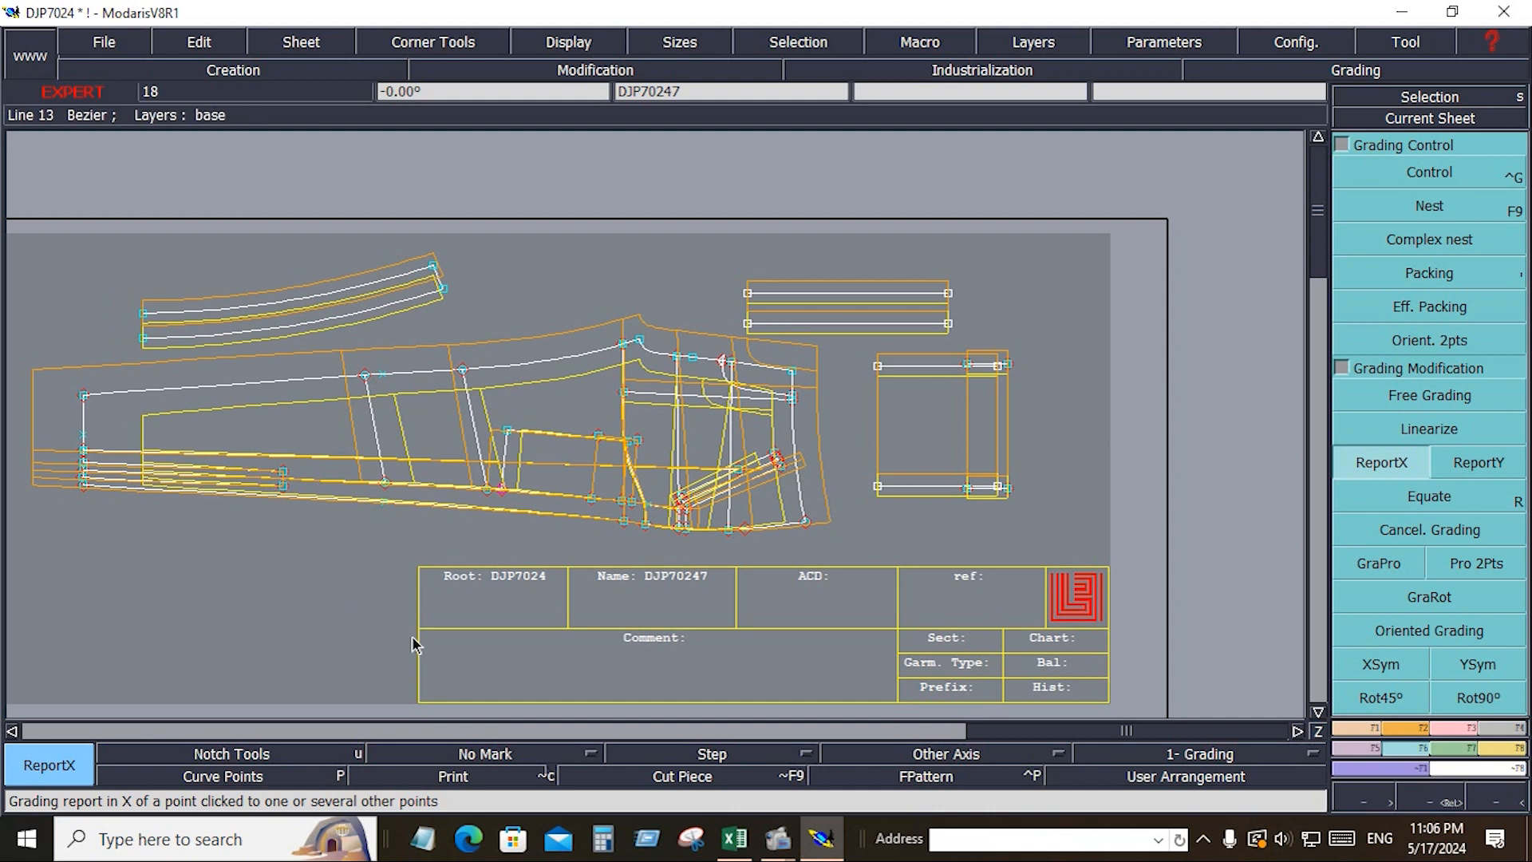
Step: In Excel, fill the THI POCKET LENGTH W/O and THI POCKET WIDTH W/O rows green
click(734, 838)
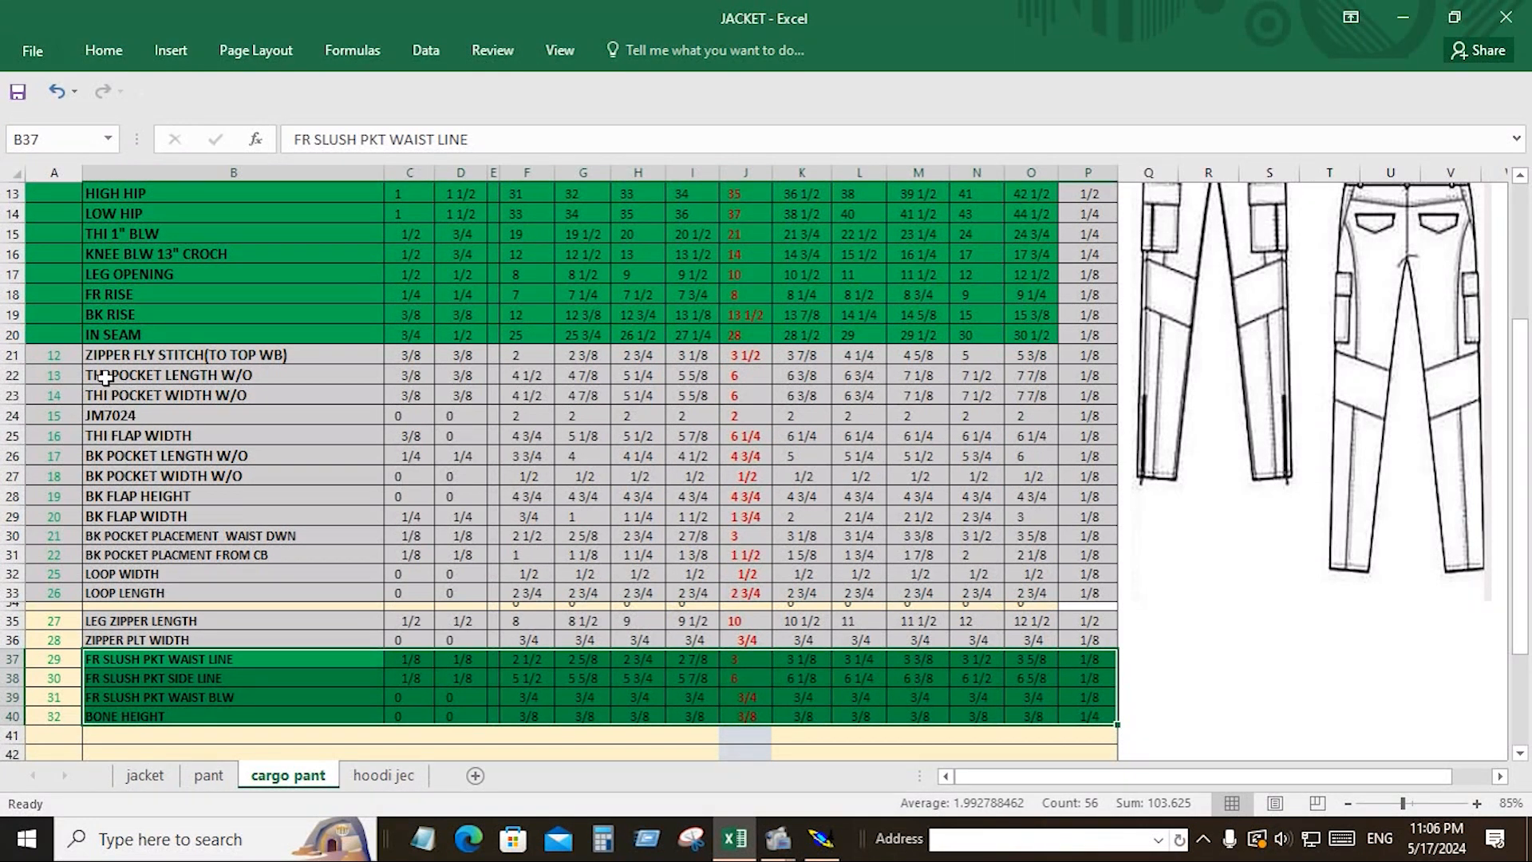
drag(93, 371, 1053, 401)
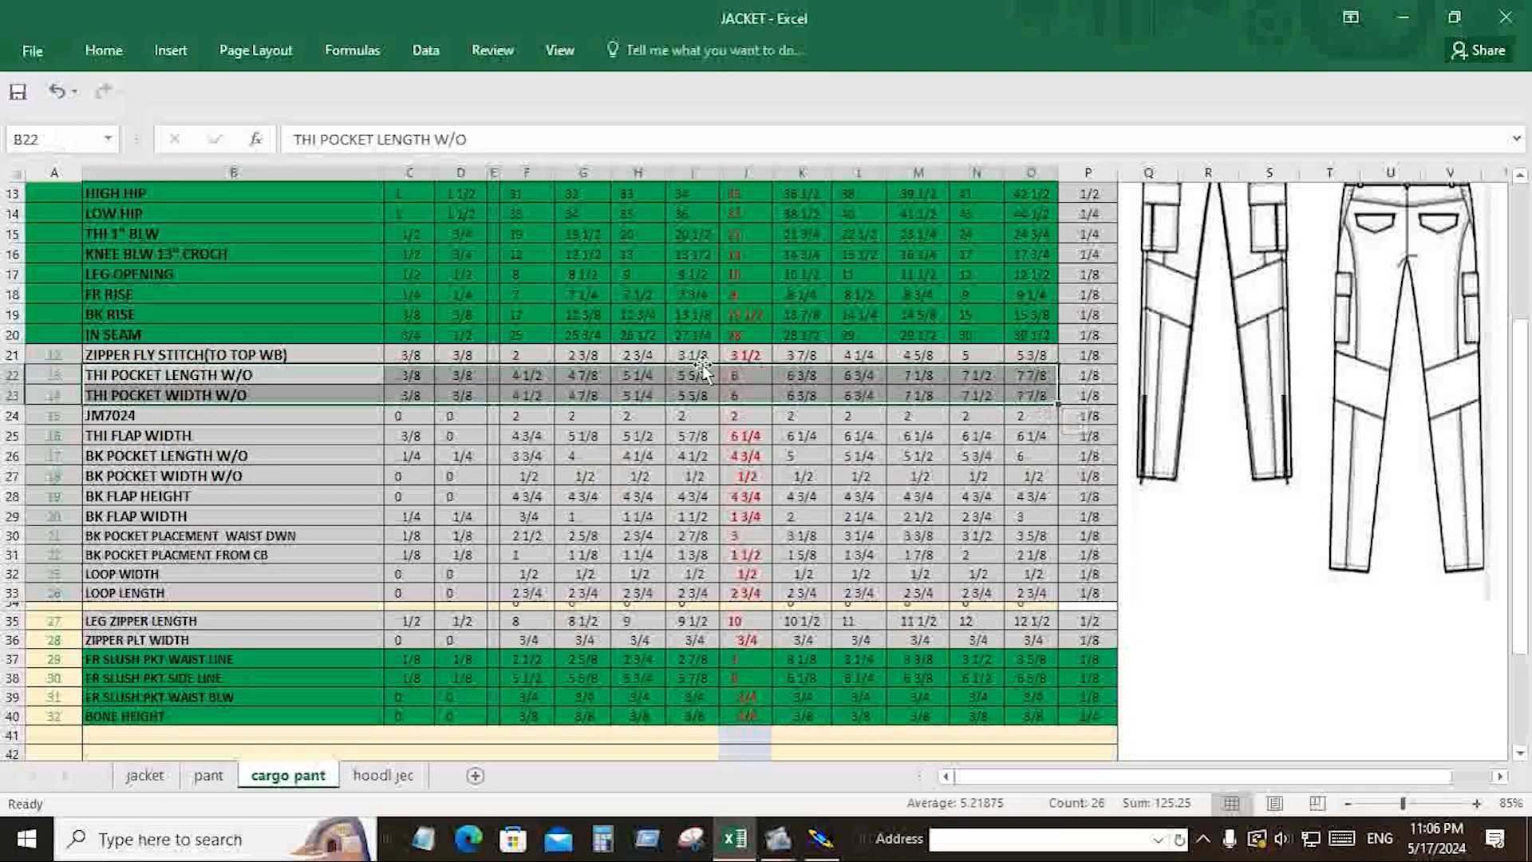
click(108, 58)
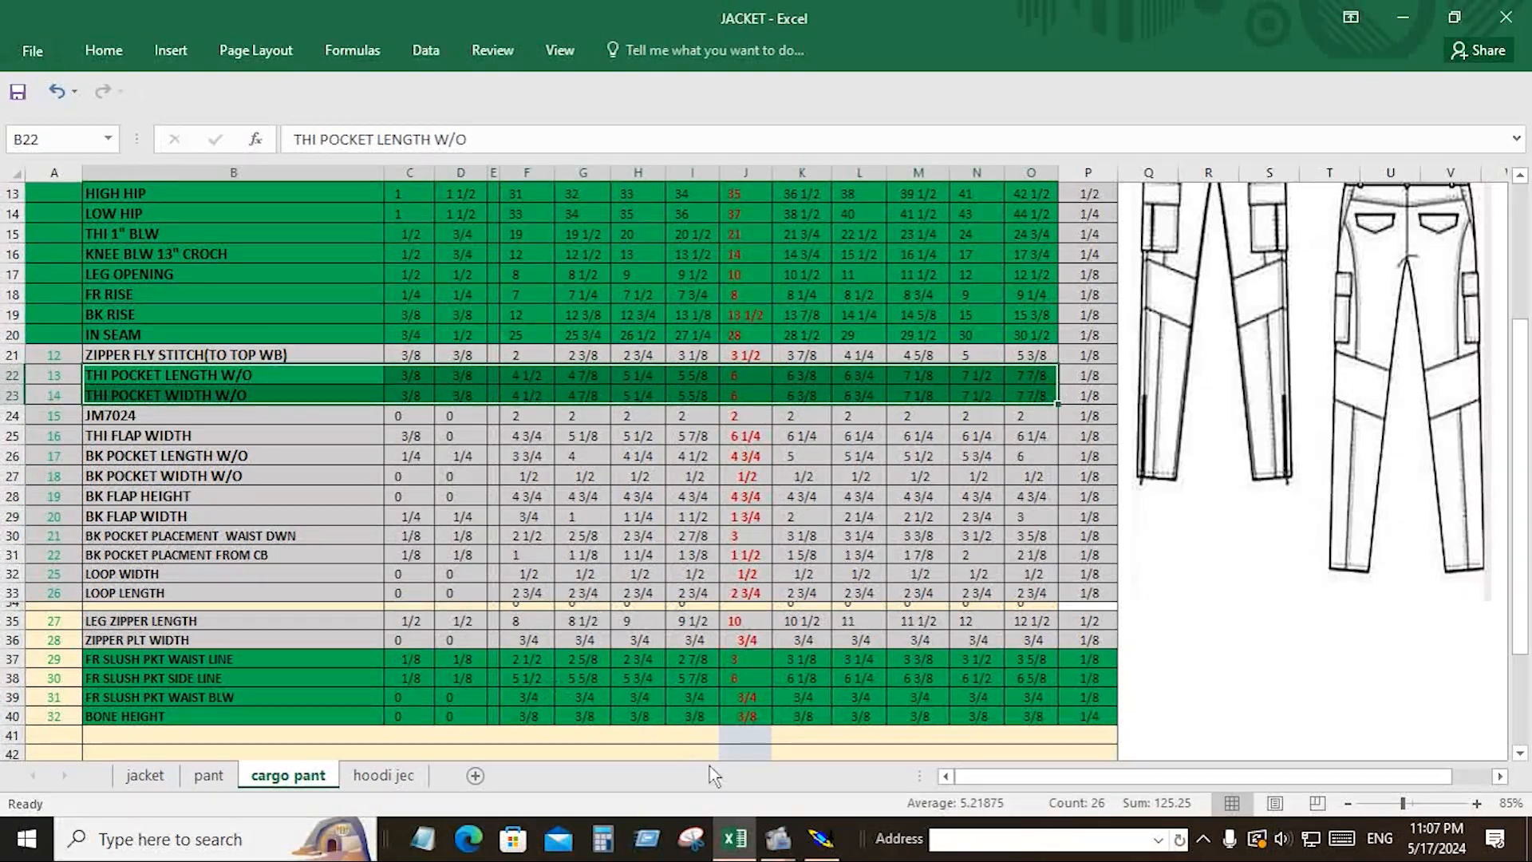
Step: In Modaris, pack the graded nest on the hem's side-seam corner to align the leg zipper end of all sizes
click(826, 848)
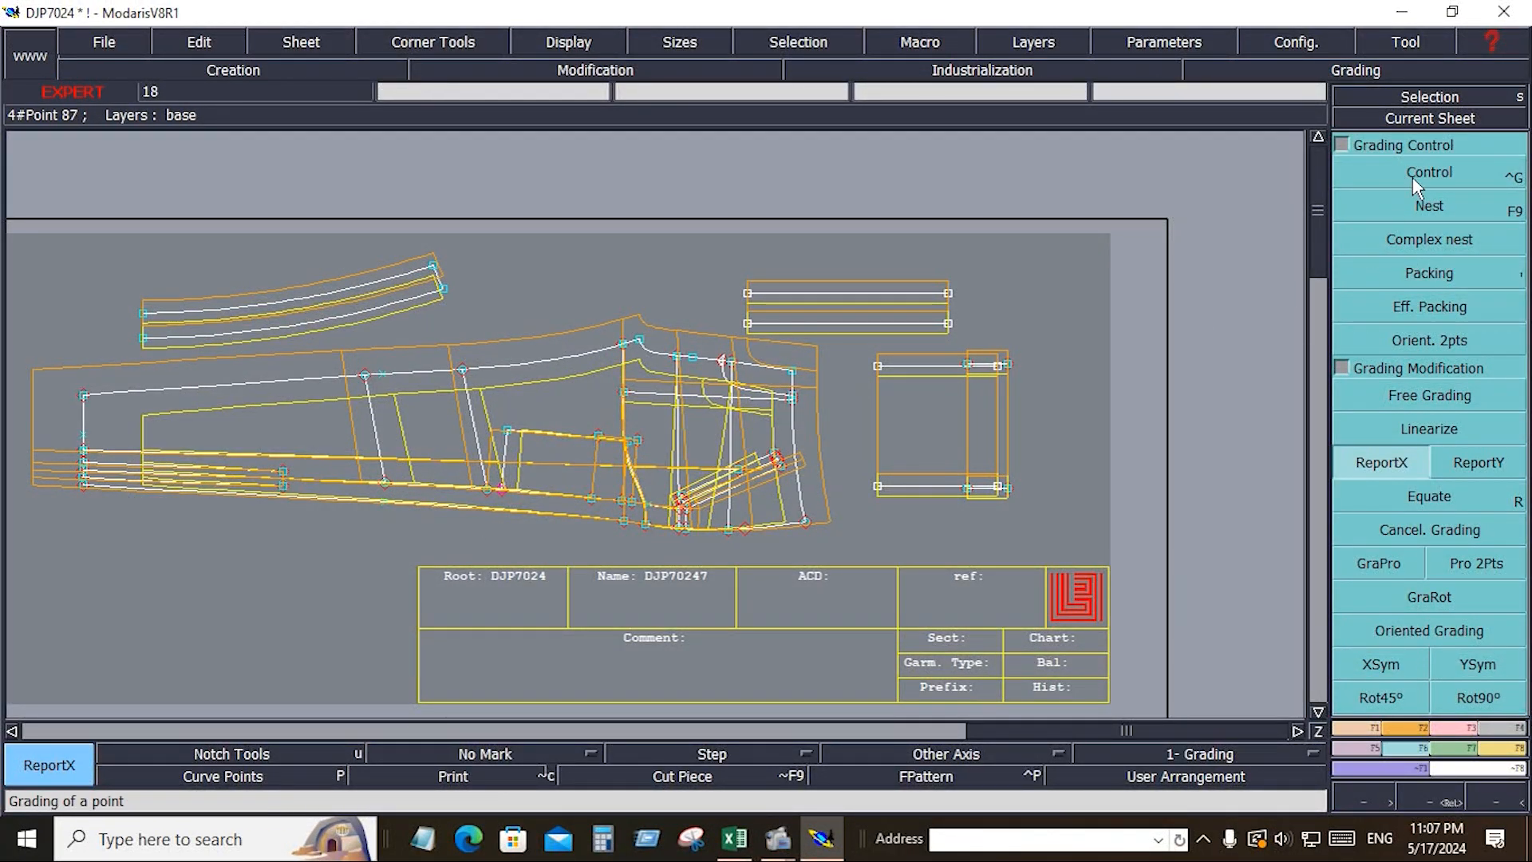
click(1415, 274)
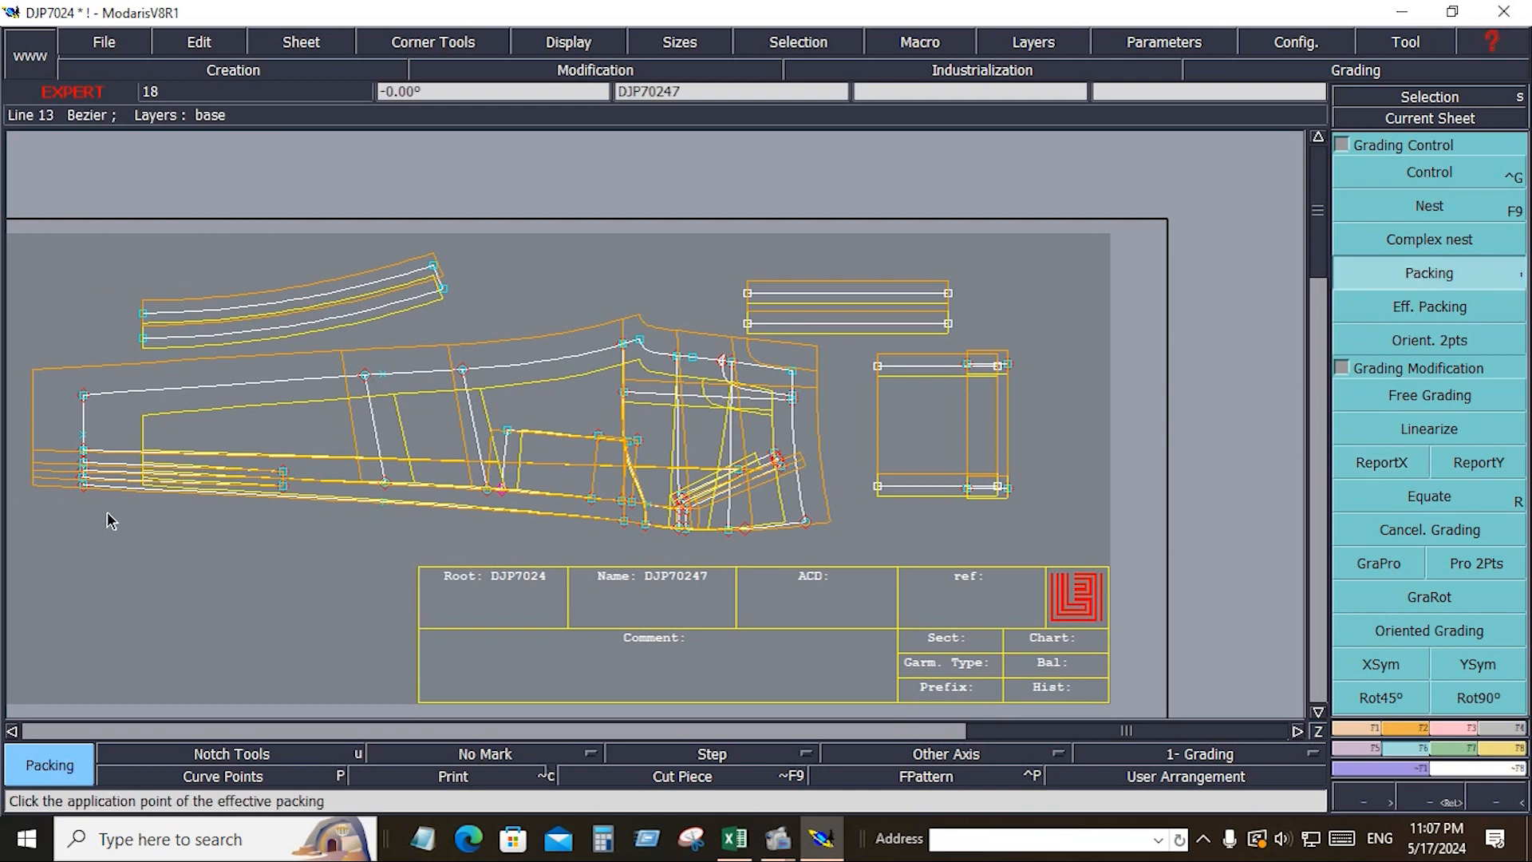
click(85, 487)
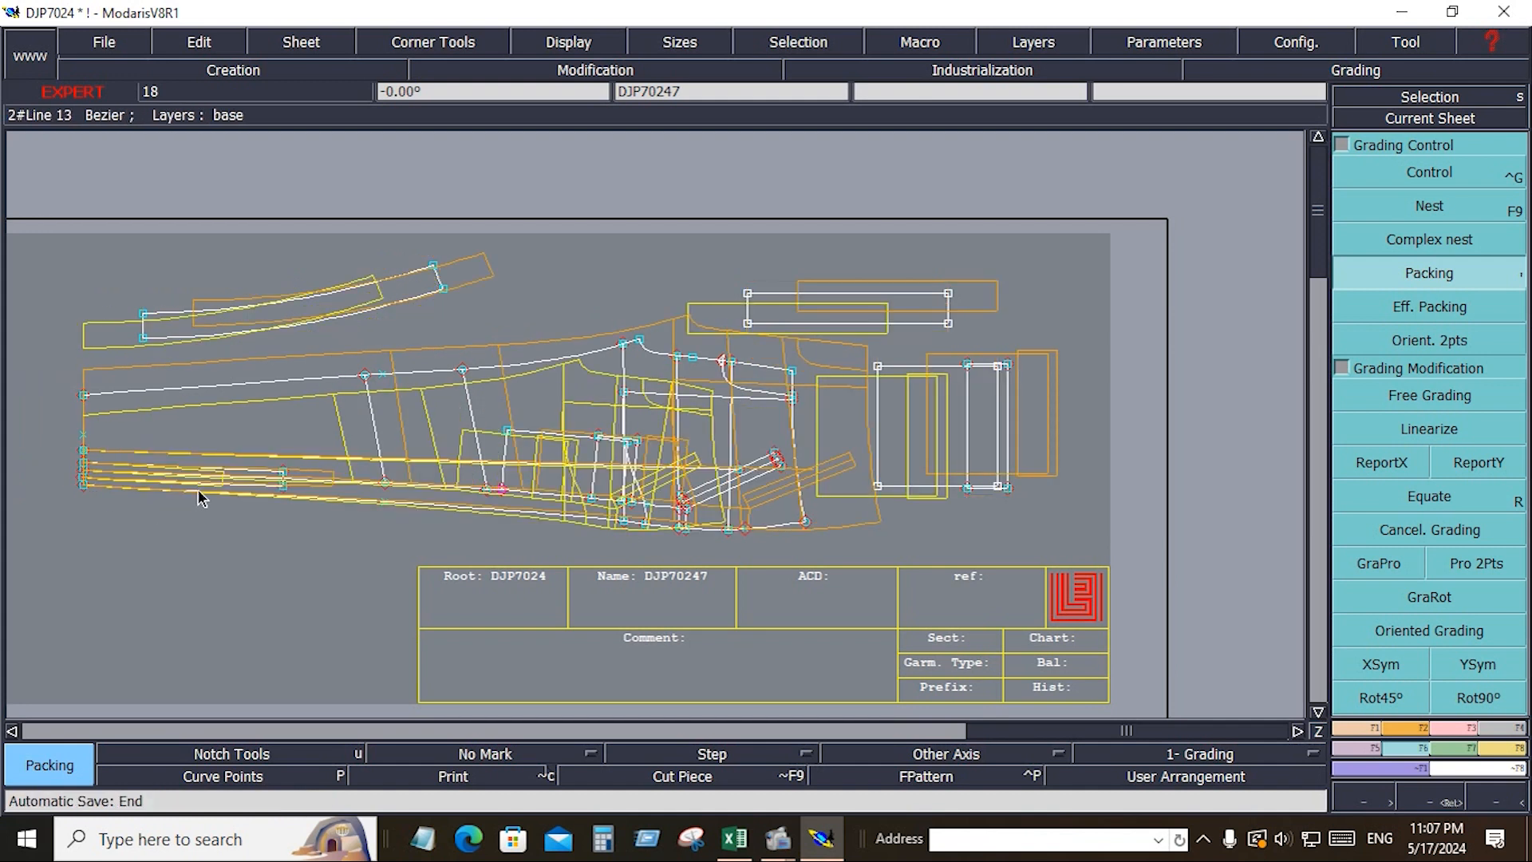
key(z)
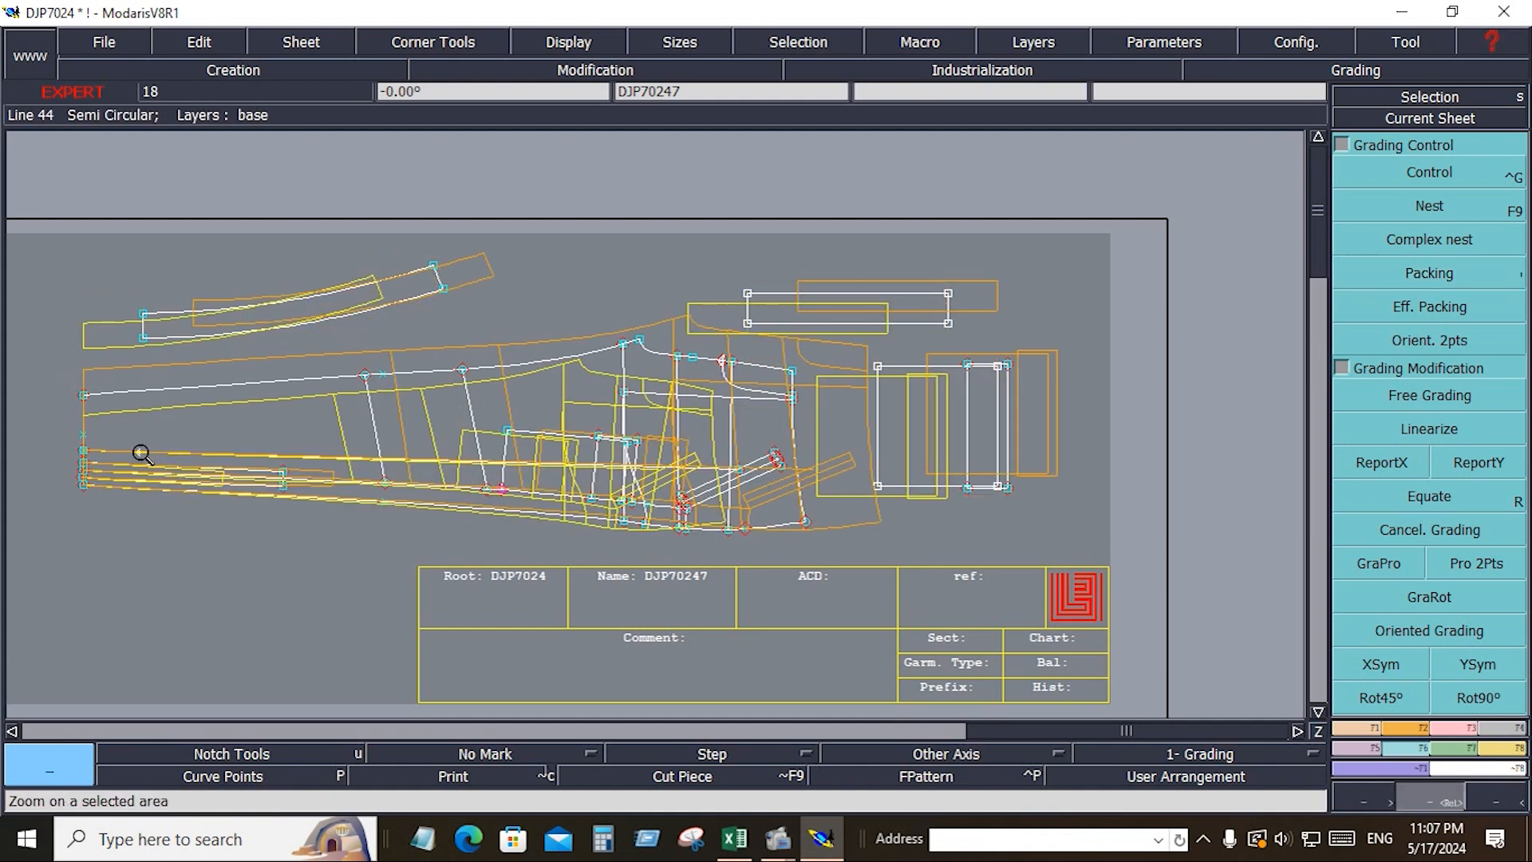
click(352, 526)
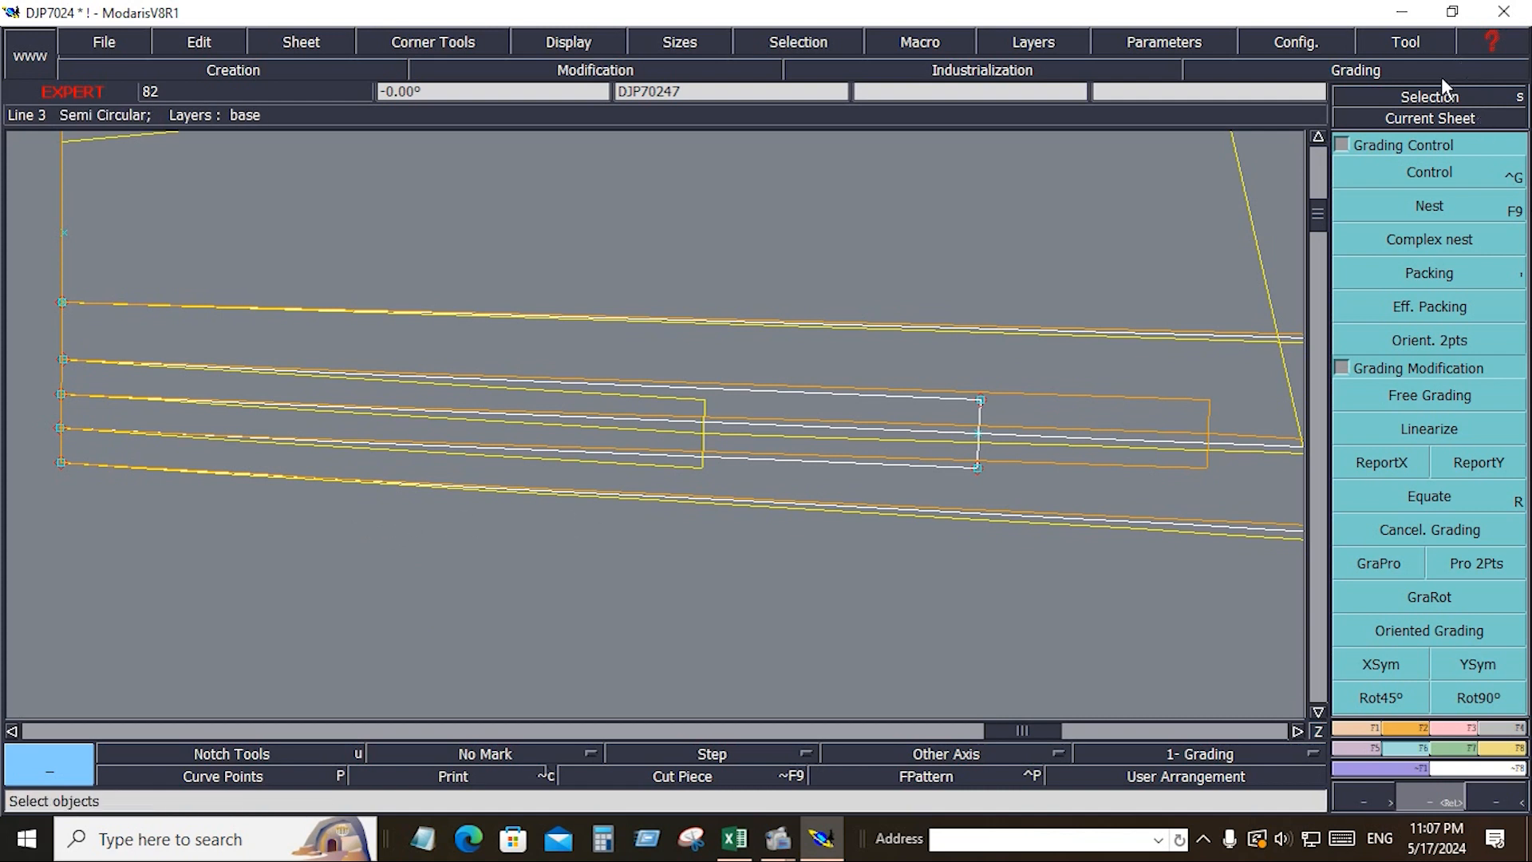
Step: Open the grading table of the leg zipper's upper inner corner and select its first ddx value for editing
click(1428, 172)
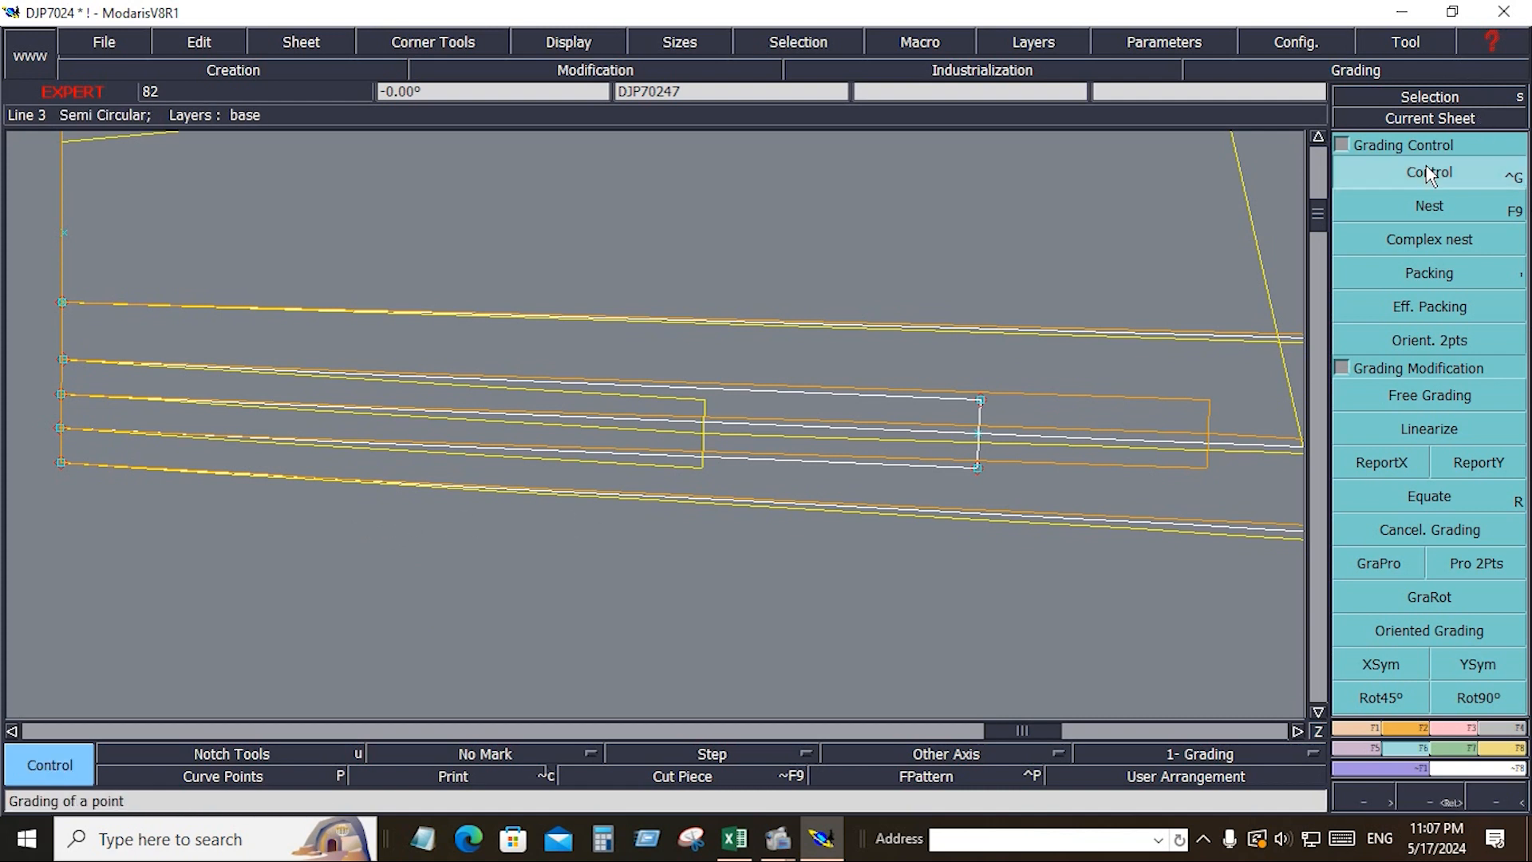
click(981, 404)
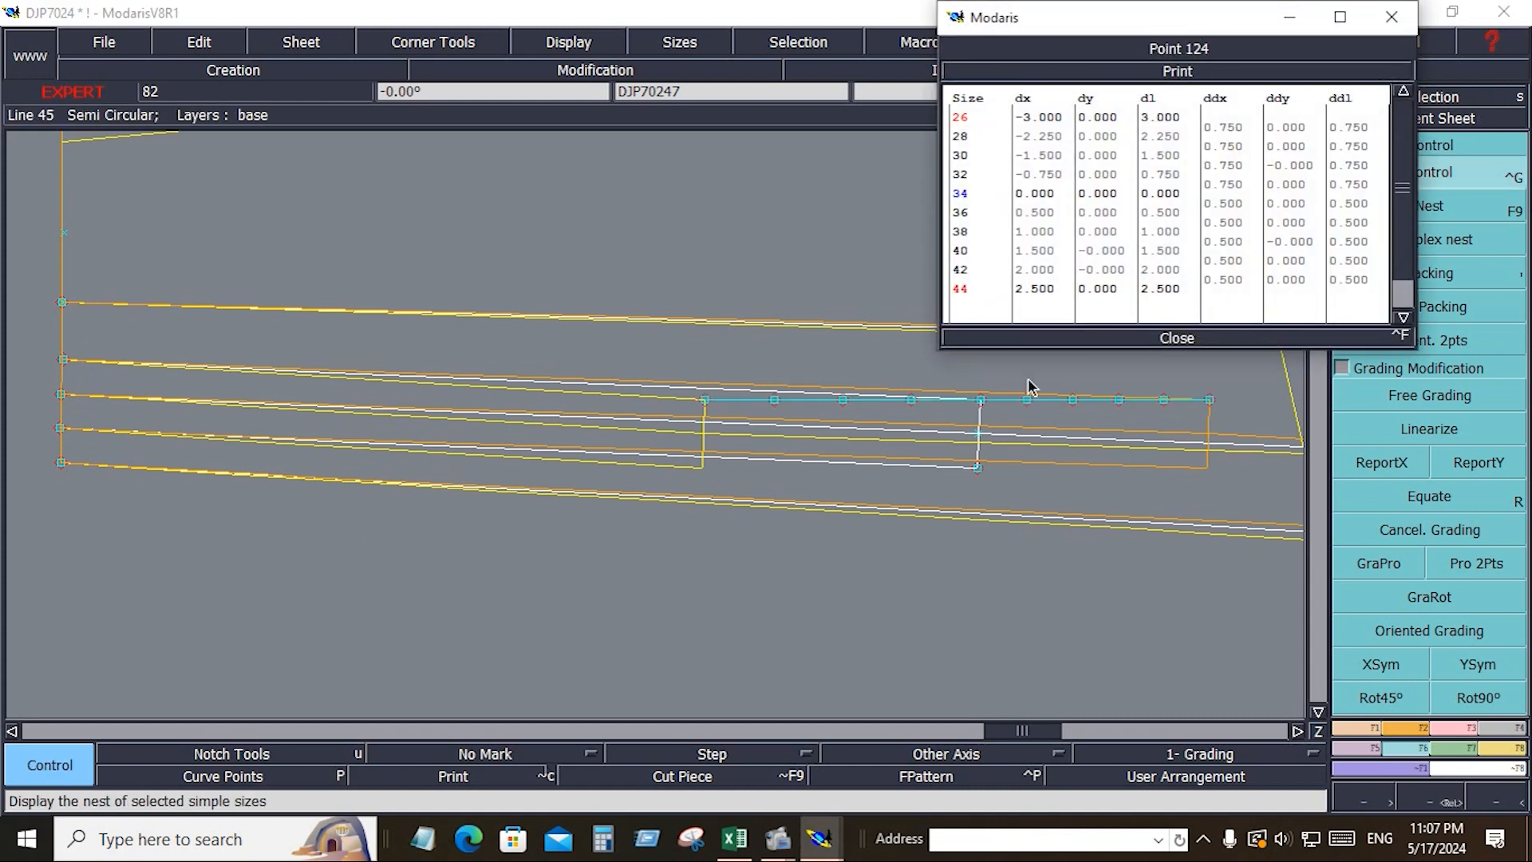
click(1230, 127)
Step: In Excel, fill the LEG ZIPPER LENGTH row green and return to the zipper point's grading table in Modaris
click(734, 838)
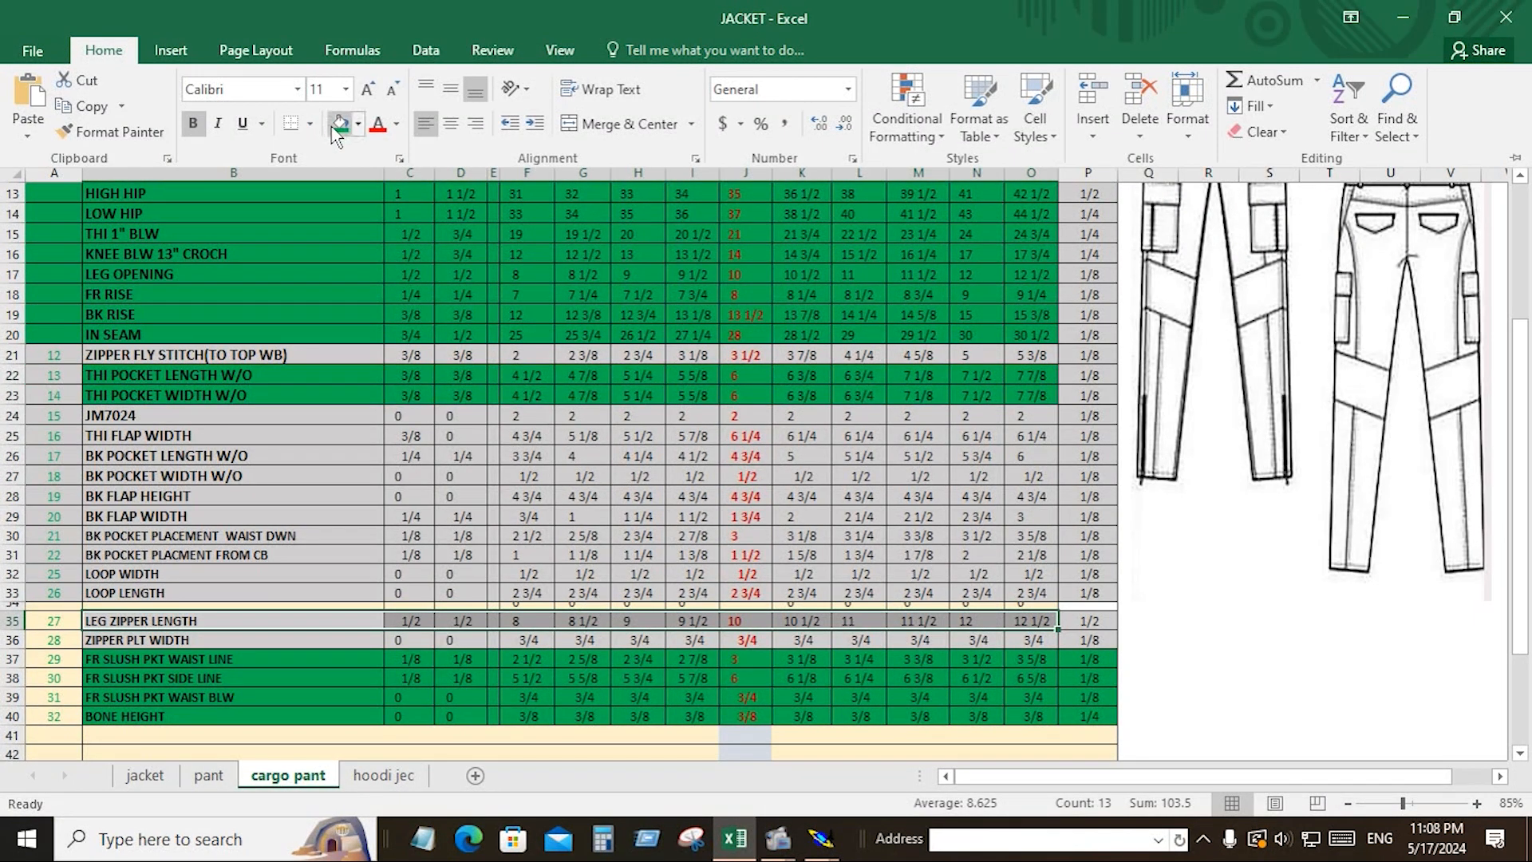
click(341, 125)
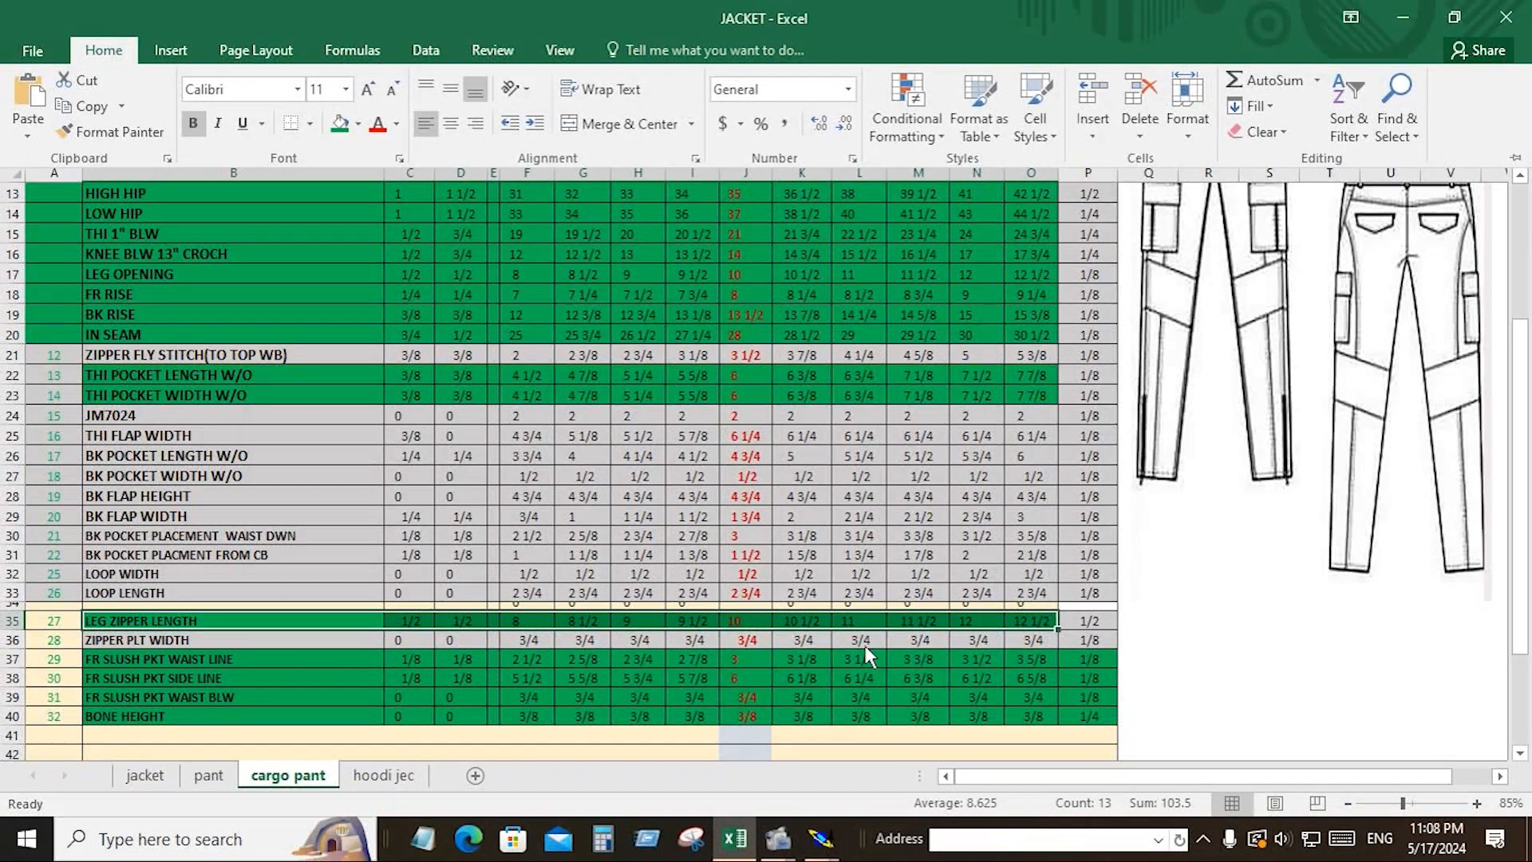
key(alt+Tab)
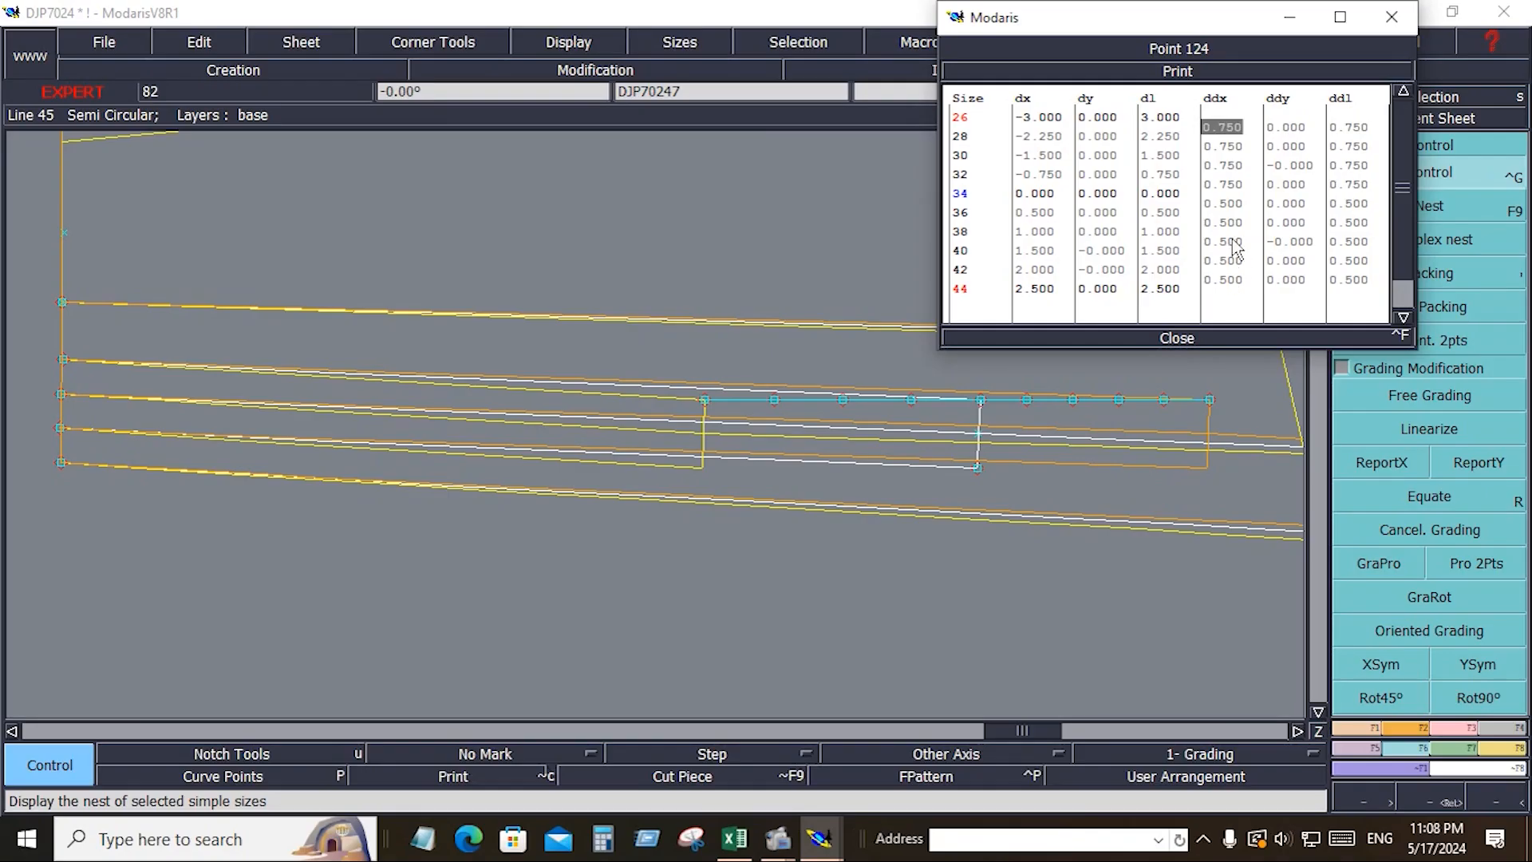
Step: Set the ddx increments from size 26 to 34 to 0.5 at the leg zipper upper line's end point
drag(1229, 128, 1240, 186)
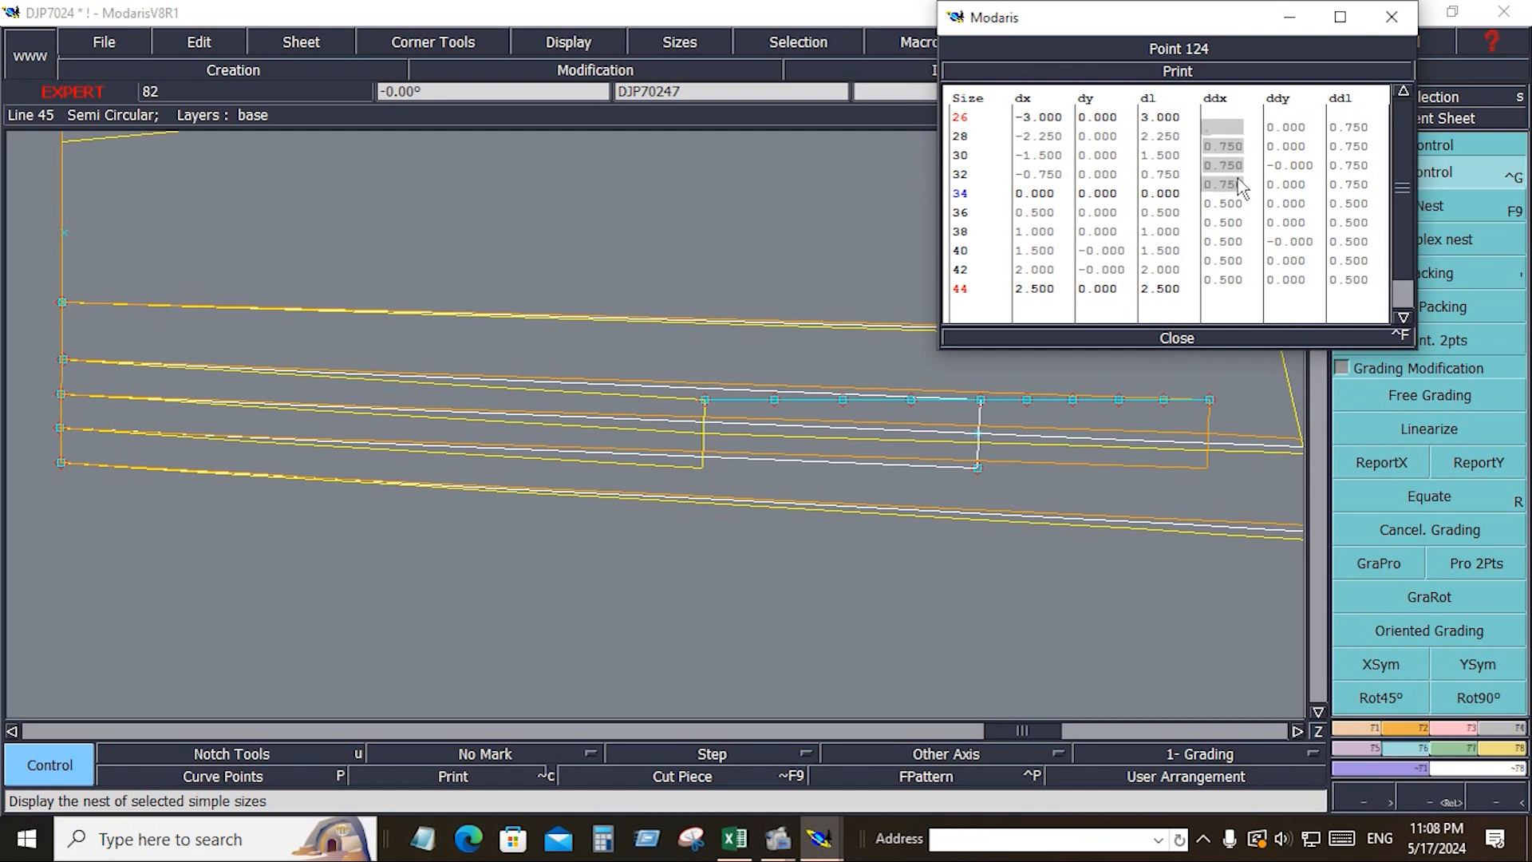
text(.5)
key(Return)
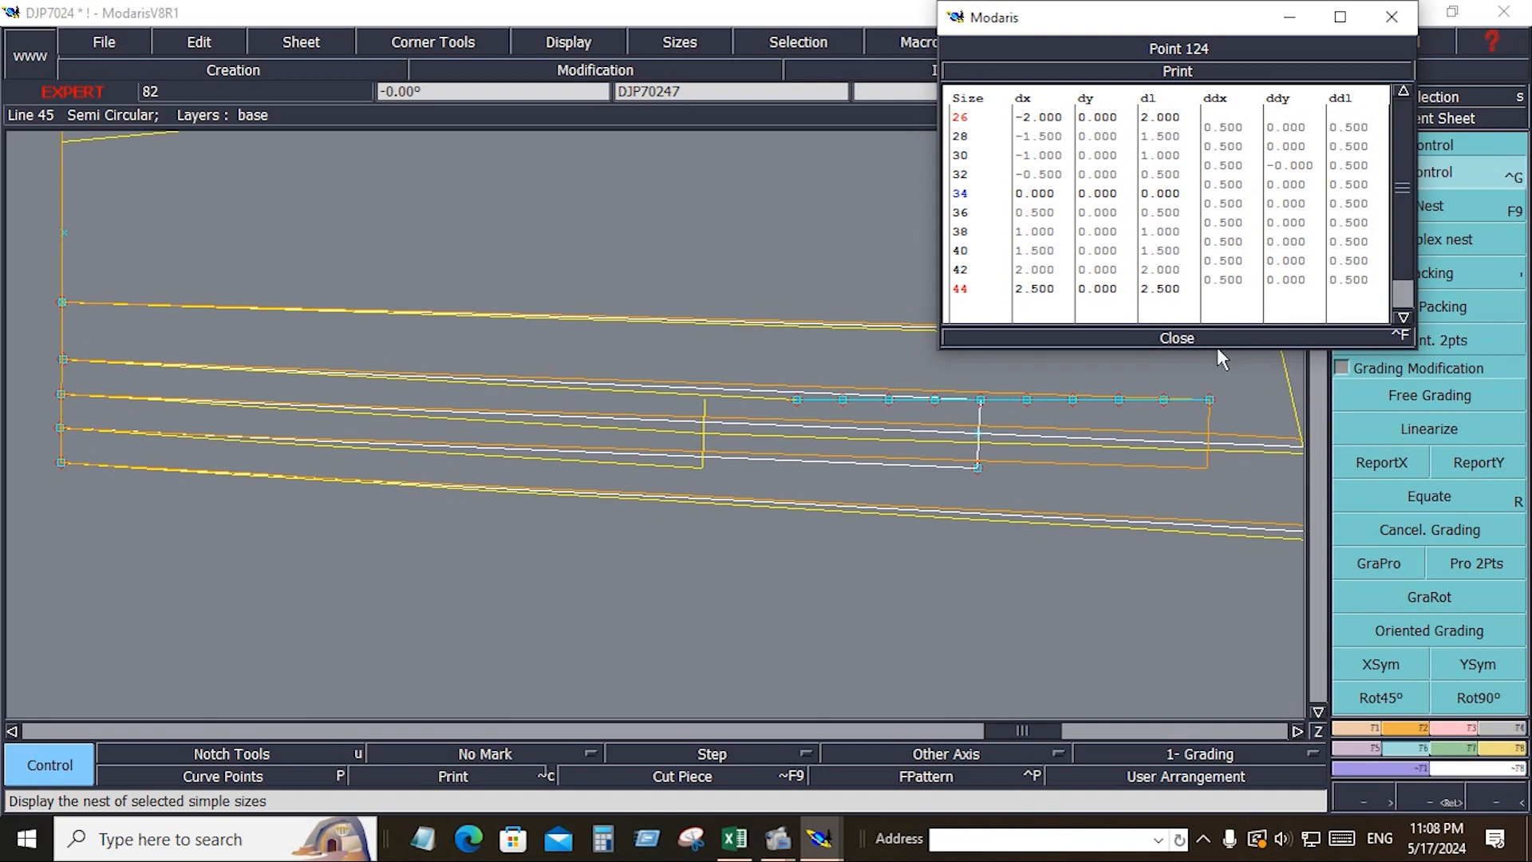
click(1176, 338)
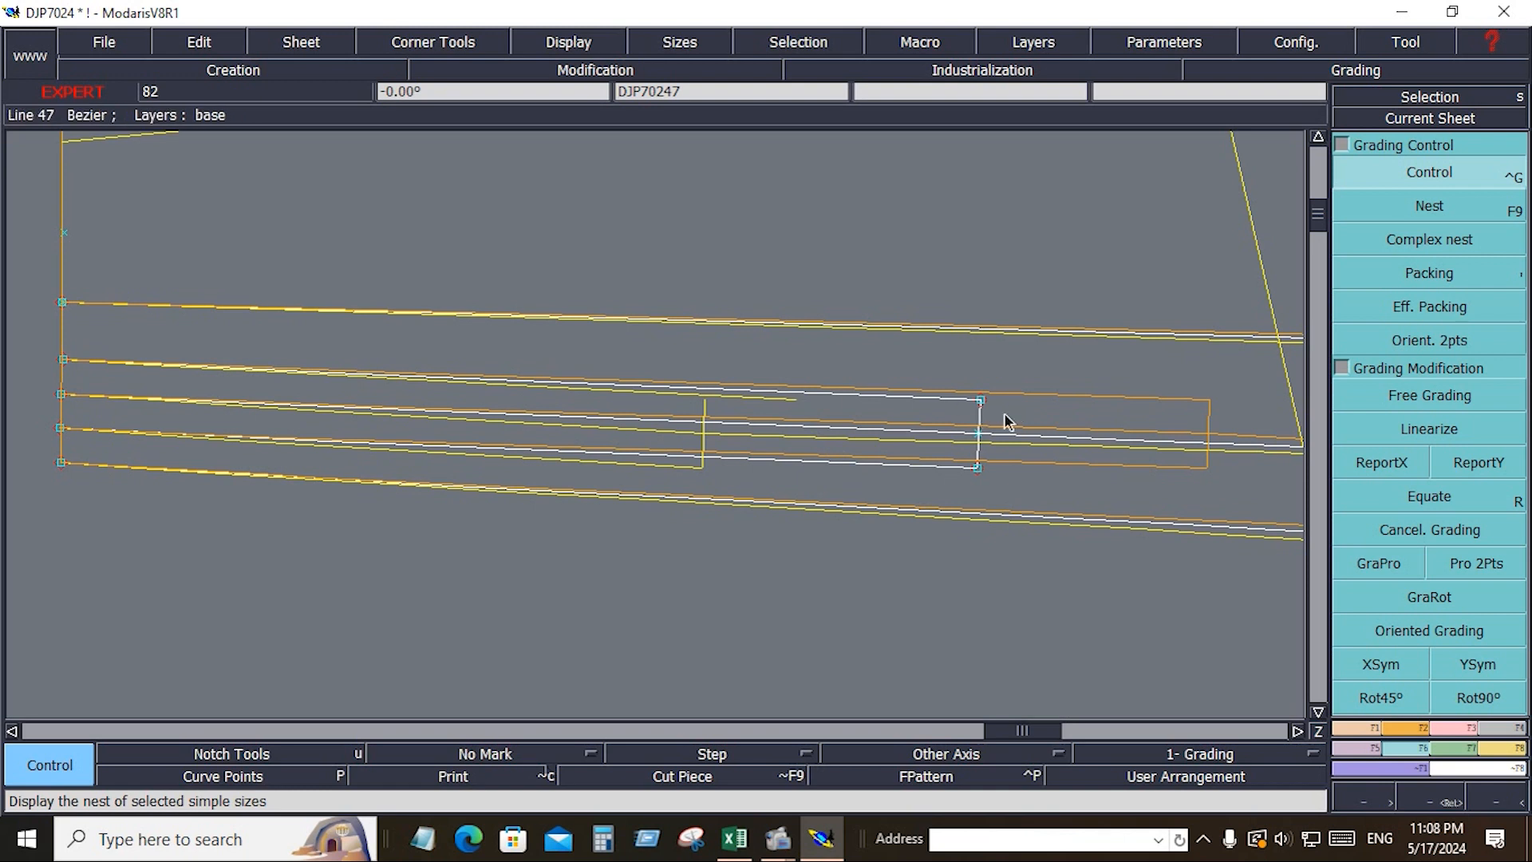
Step: Attach the end of the leg zipper's upper line to the upper corner of its short end line
click(1468, 726)
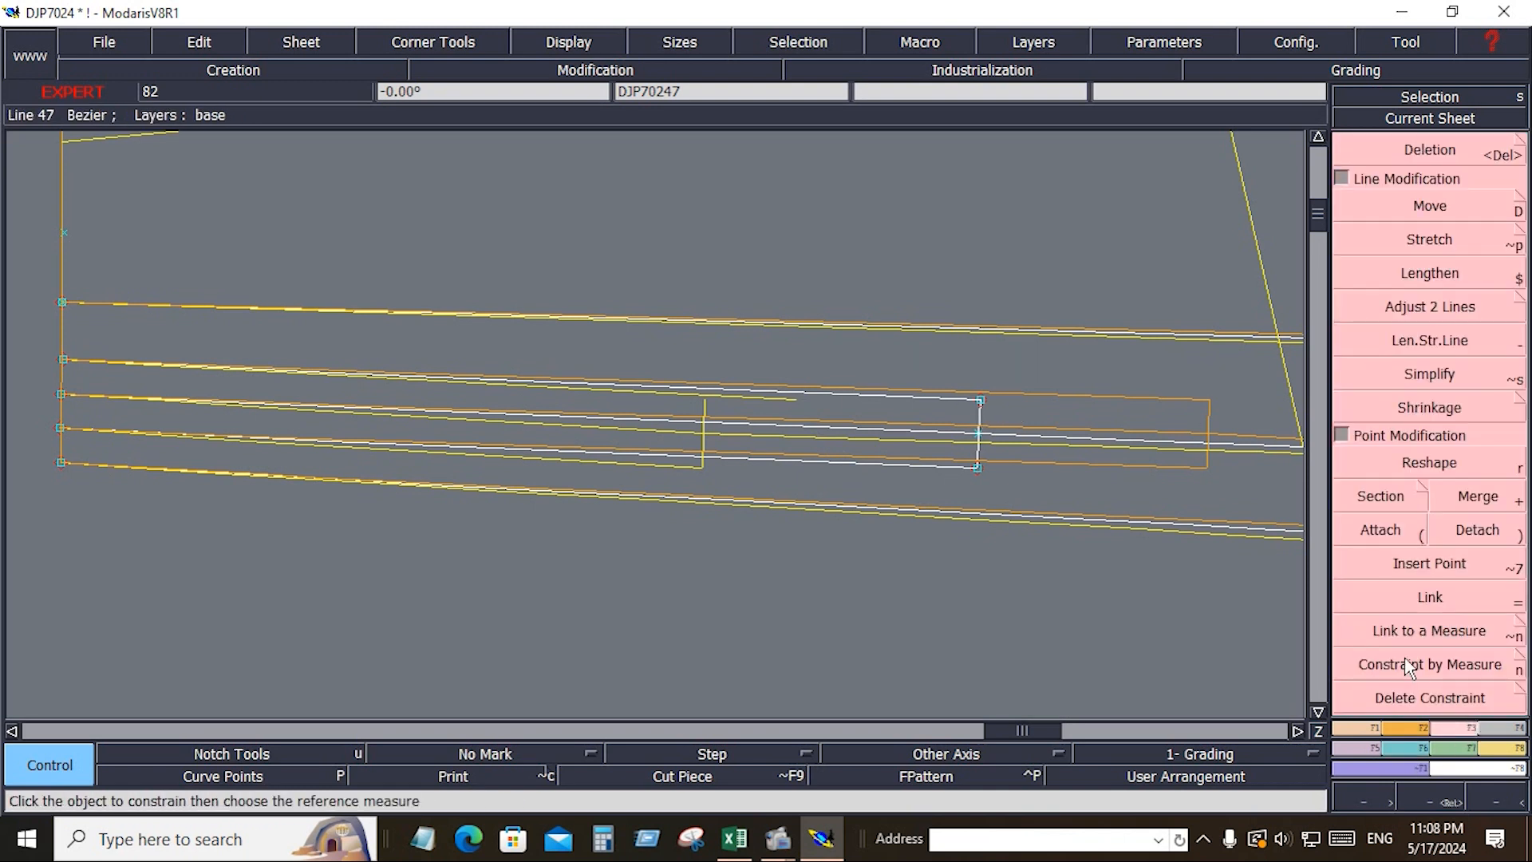
click(1380, 530)
click(981, 403)
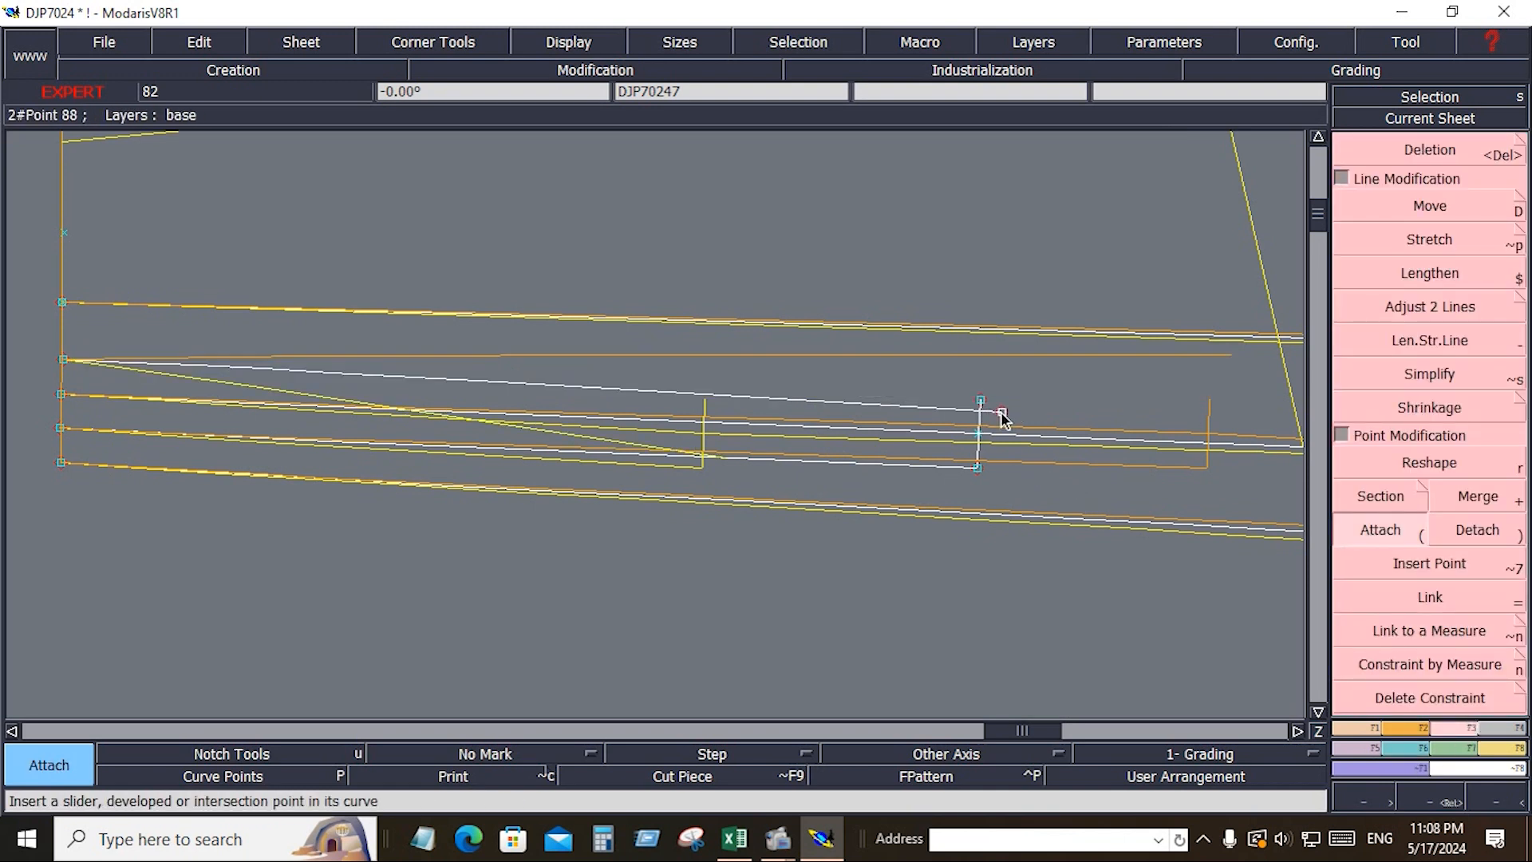
click(1007, 431)
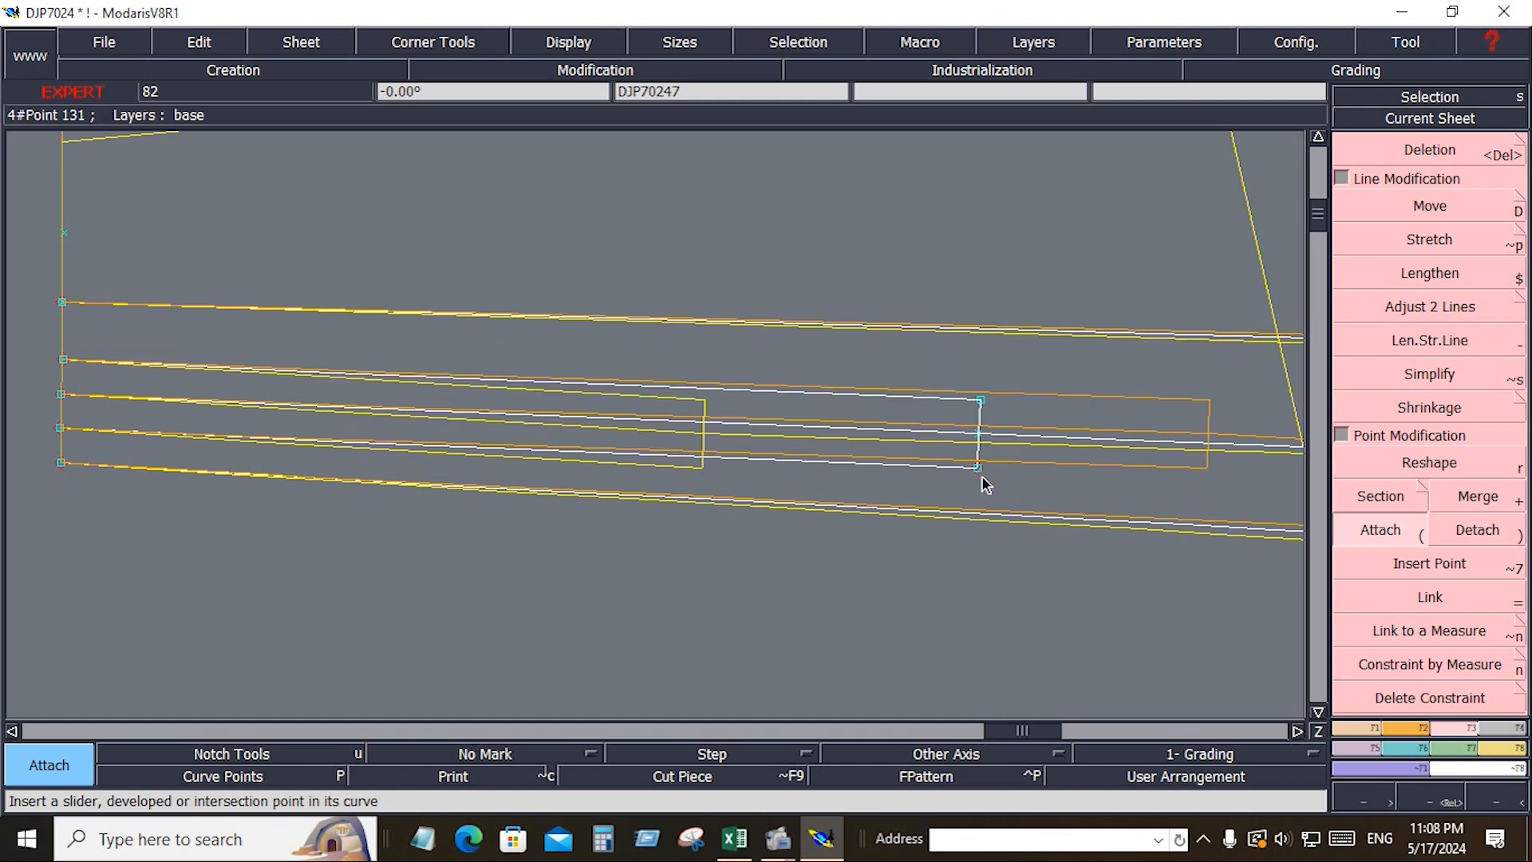
Step: Set the ddx increments from size 26 to 34 to 0.5 at the attached leg zipper upper corner
key(F6)
click(994, 403)
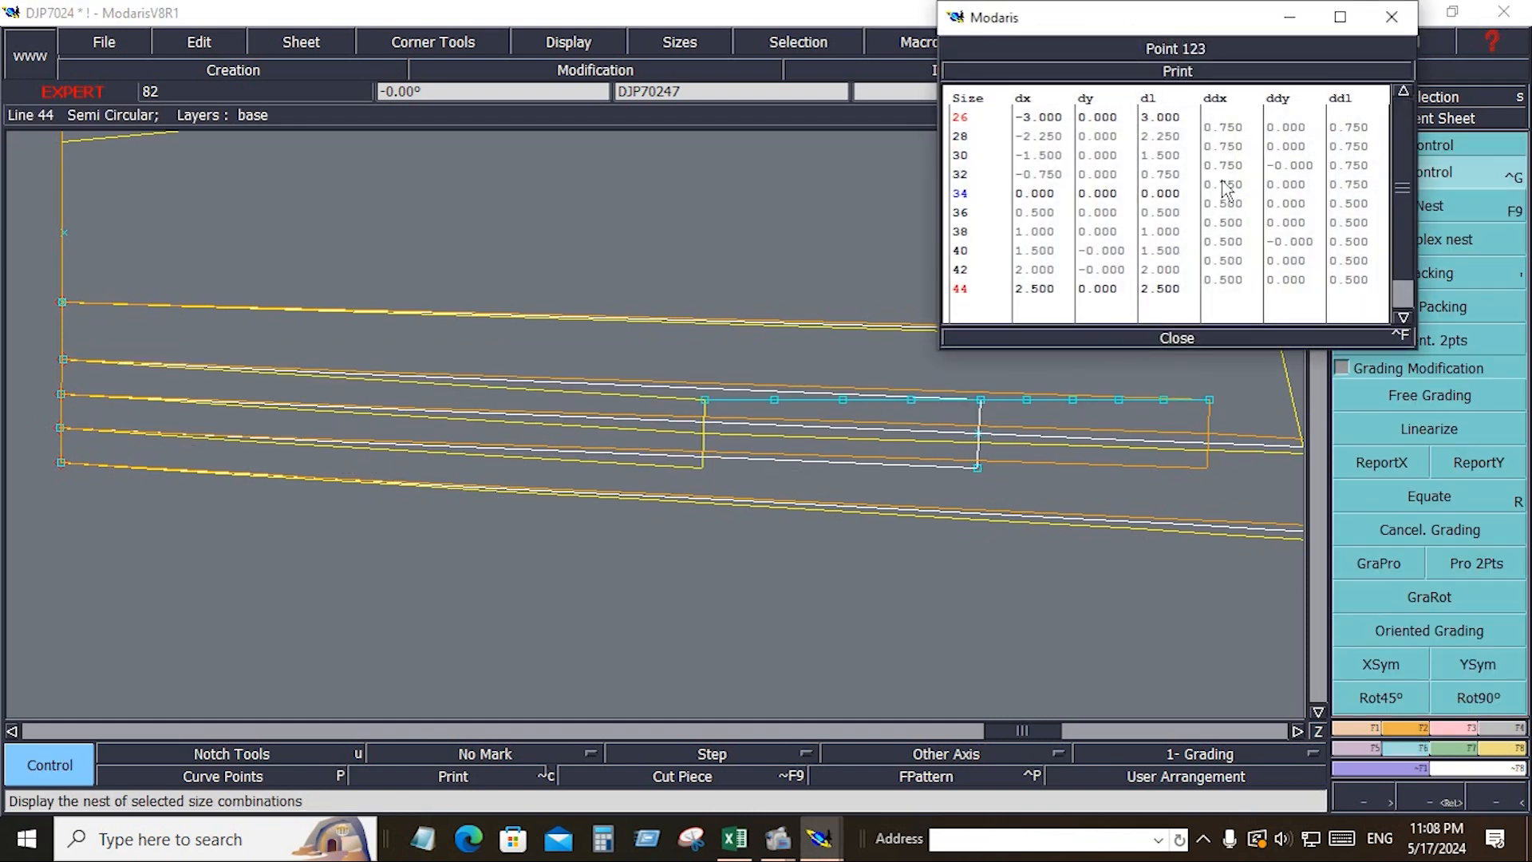
drag(1226, 127, 1237, 186)
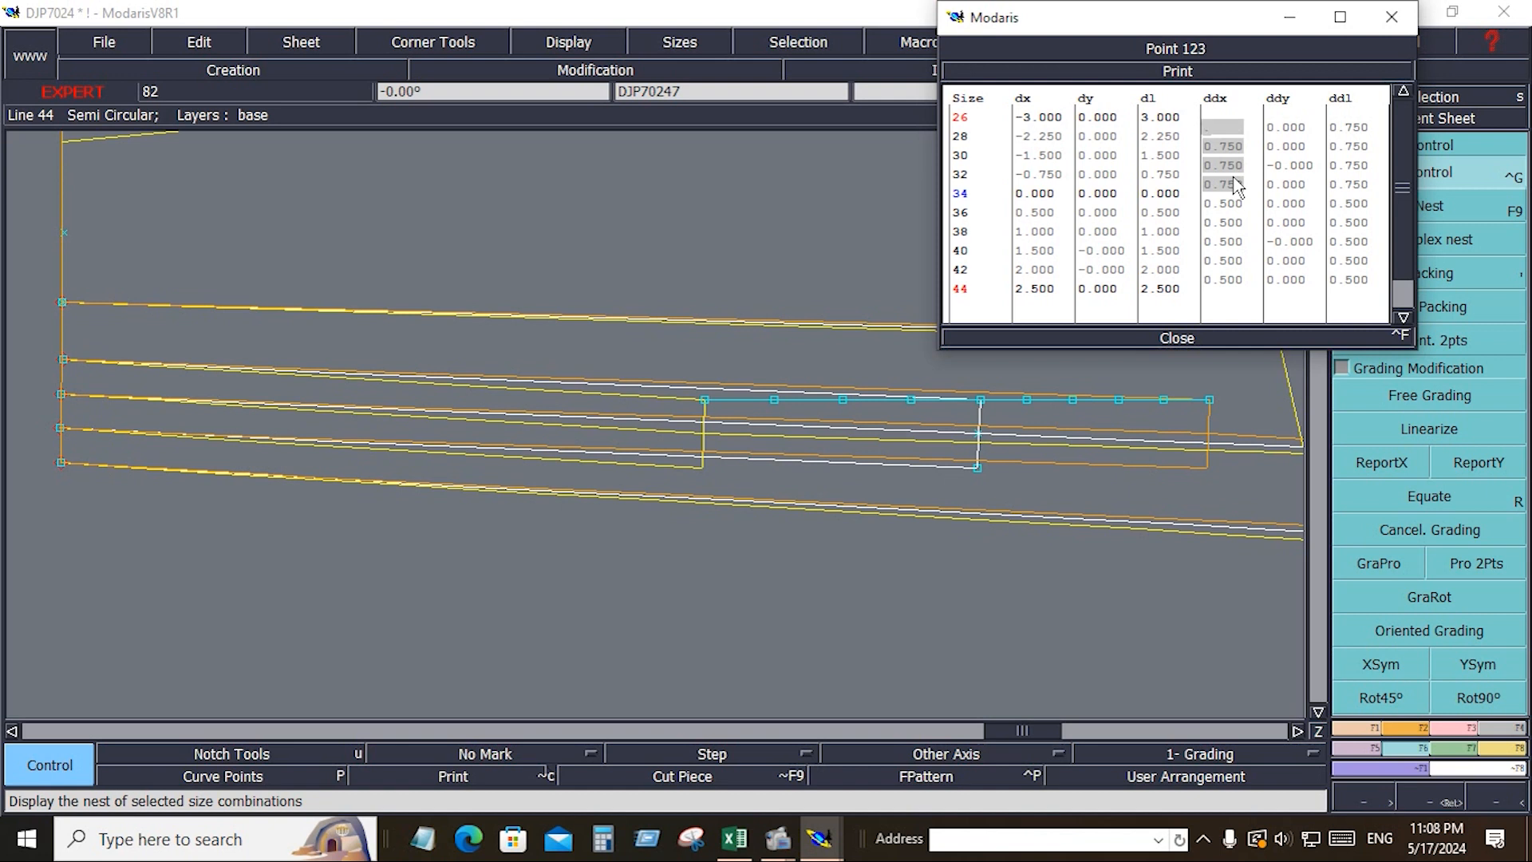
key(Return)
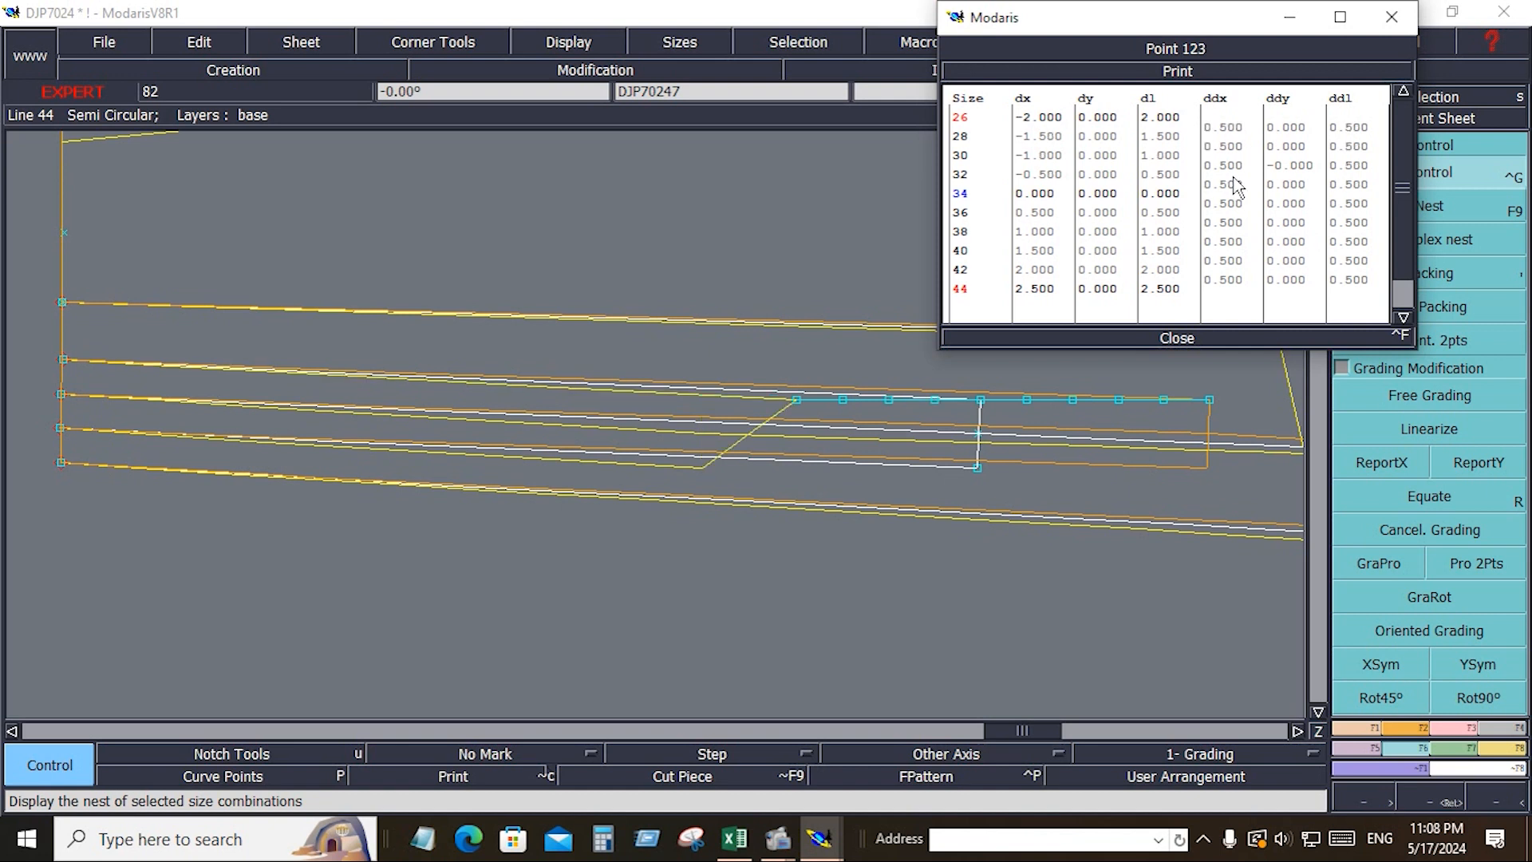
click(1178, 339)
Step: Report the X grading of the leg zipper's upper inner corner to its lower inner corner
click(1385, 463)
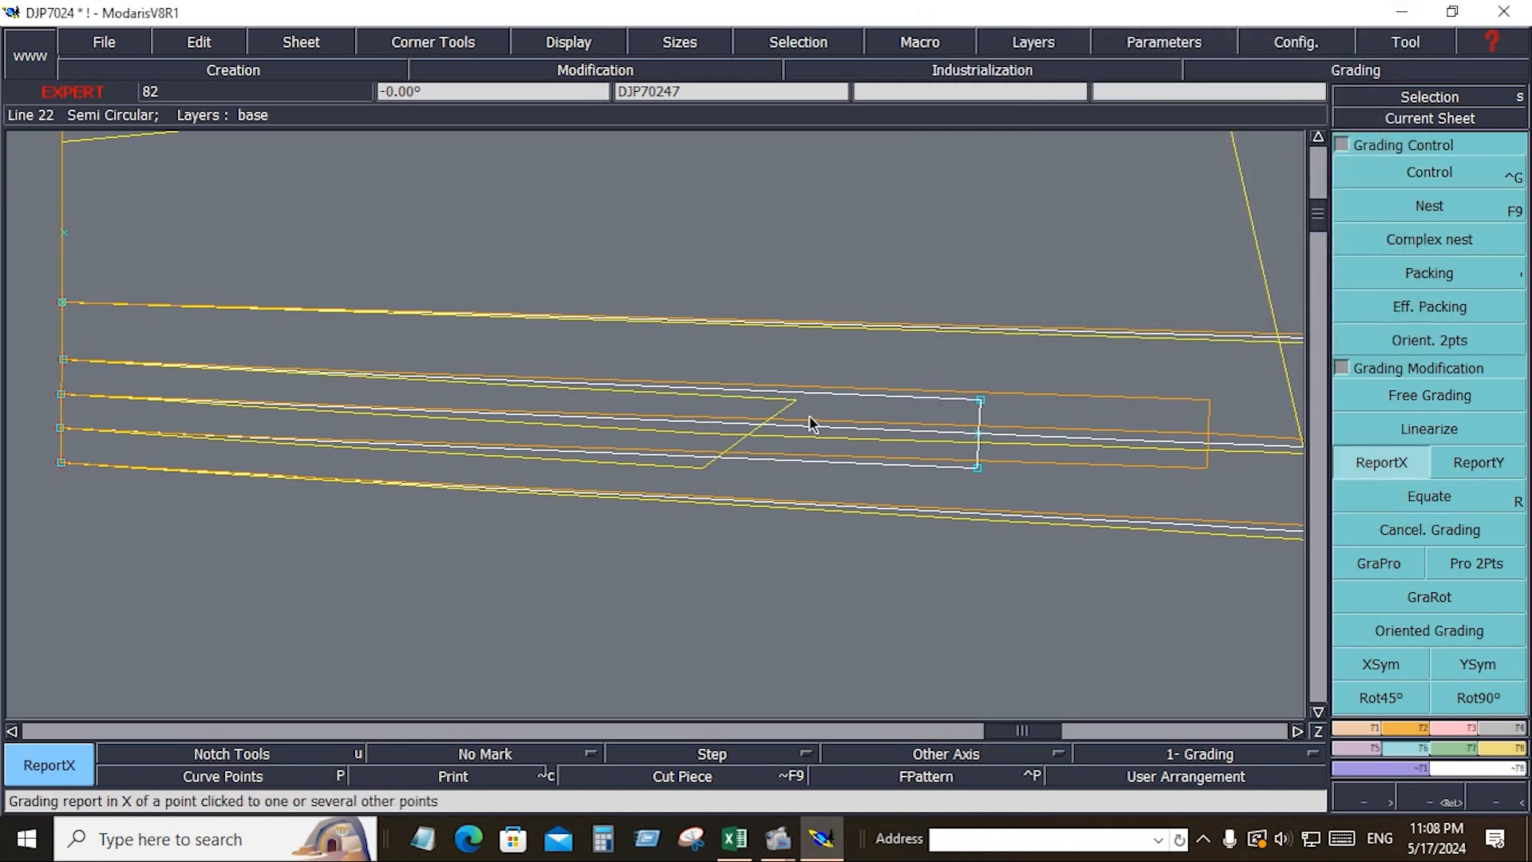
click(981, 401)
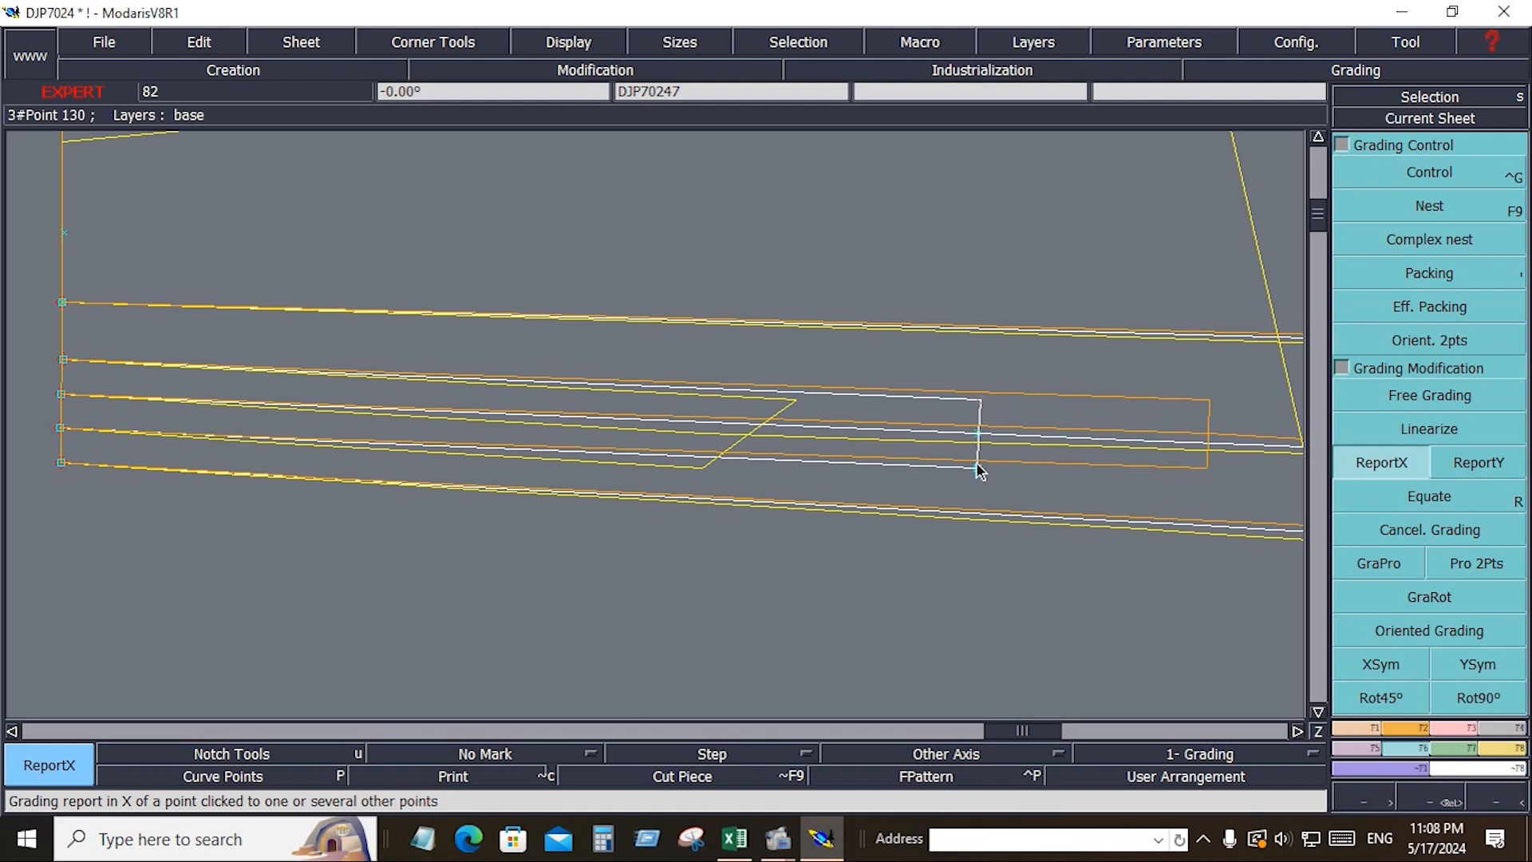
click(979, 468)
key(Home)
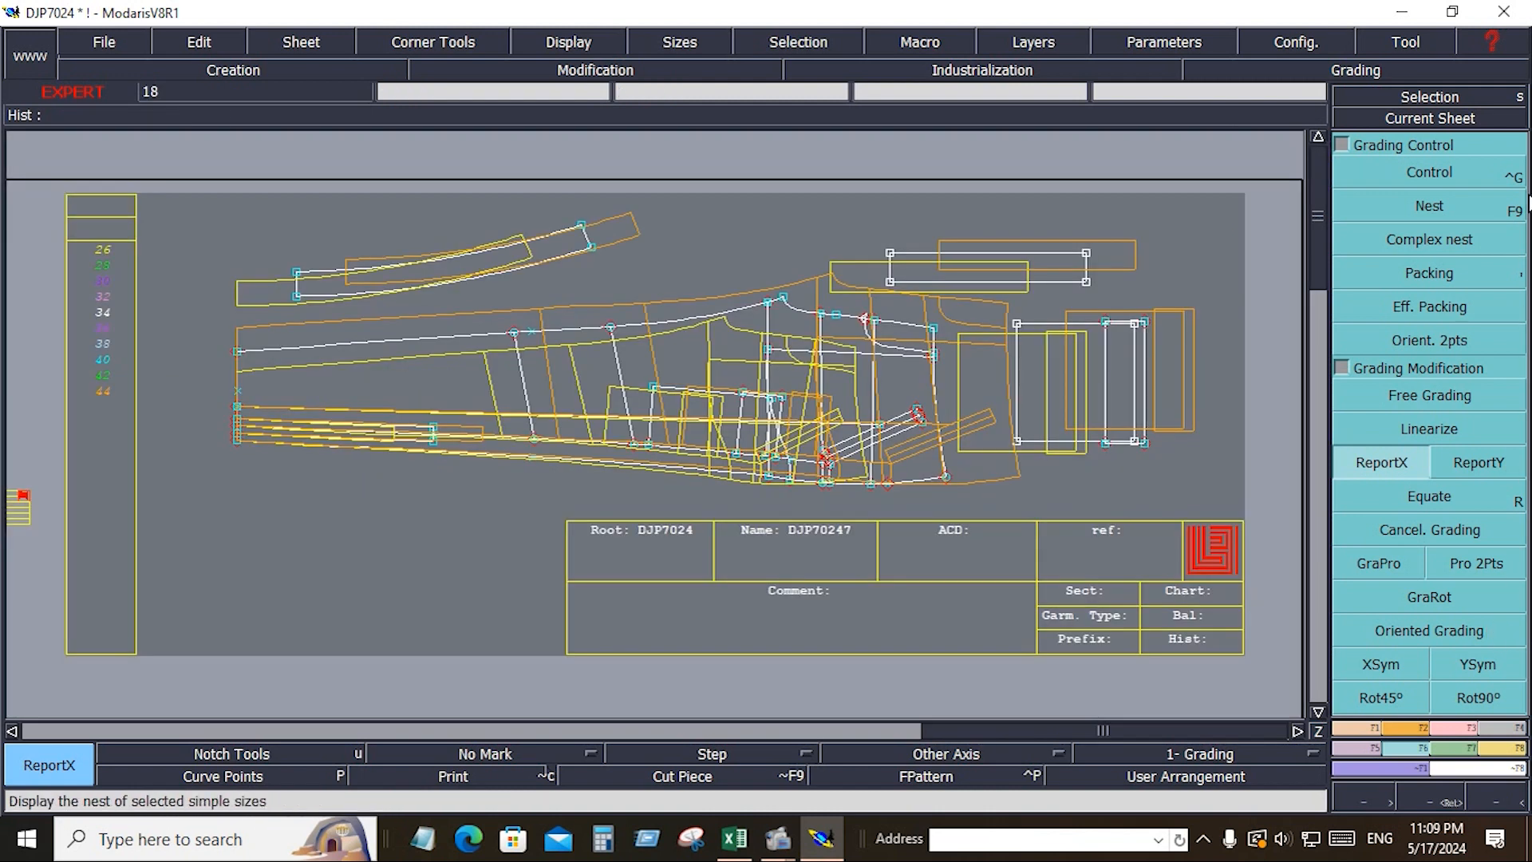
Step: Pack the graded nest on the crotch line's intersection with the lengthwise line and inspect the fly and waist area
click(1460, 274)
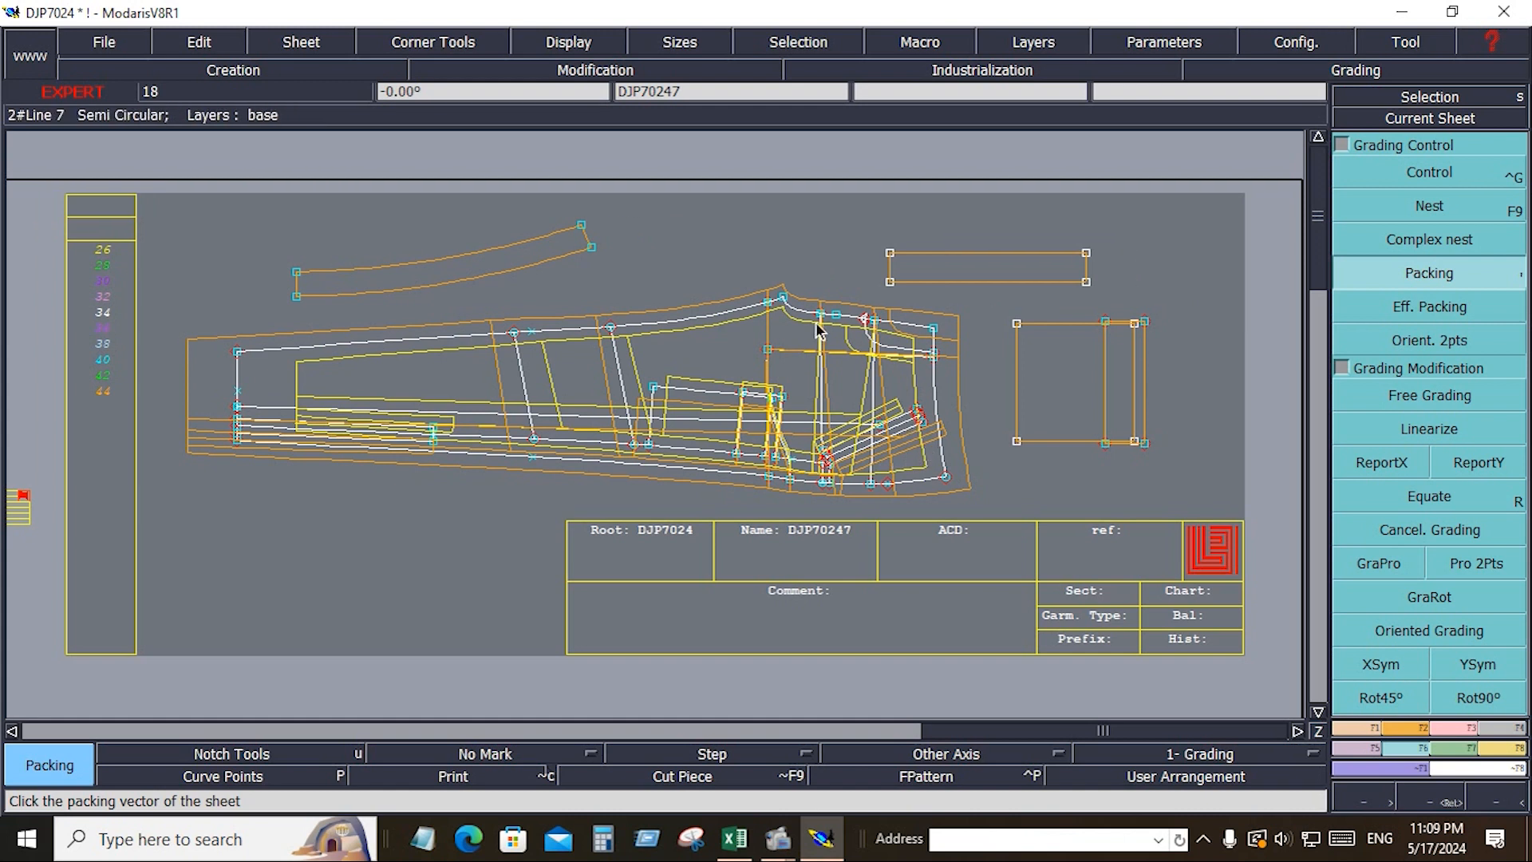
key(Return)
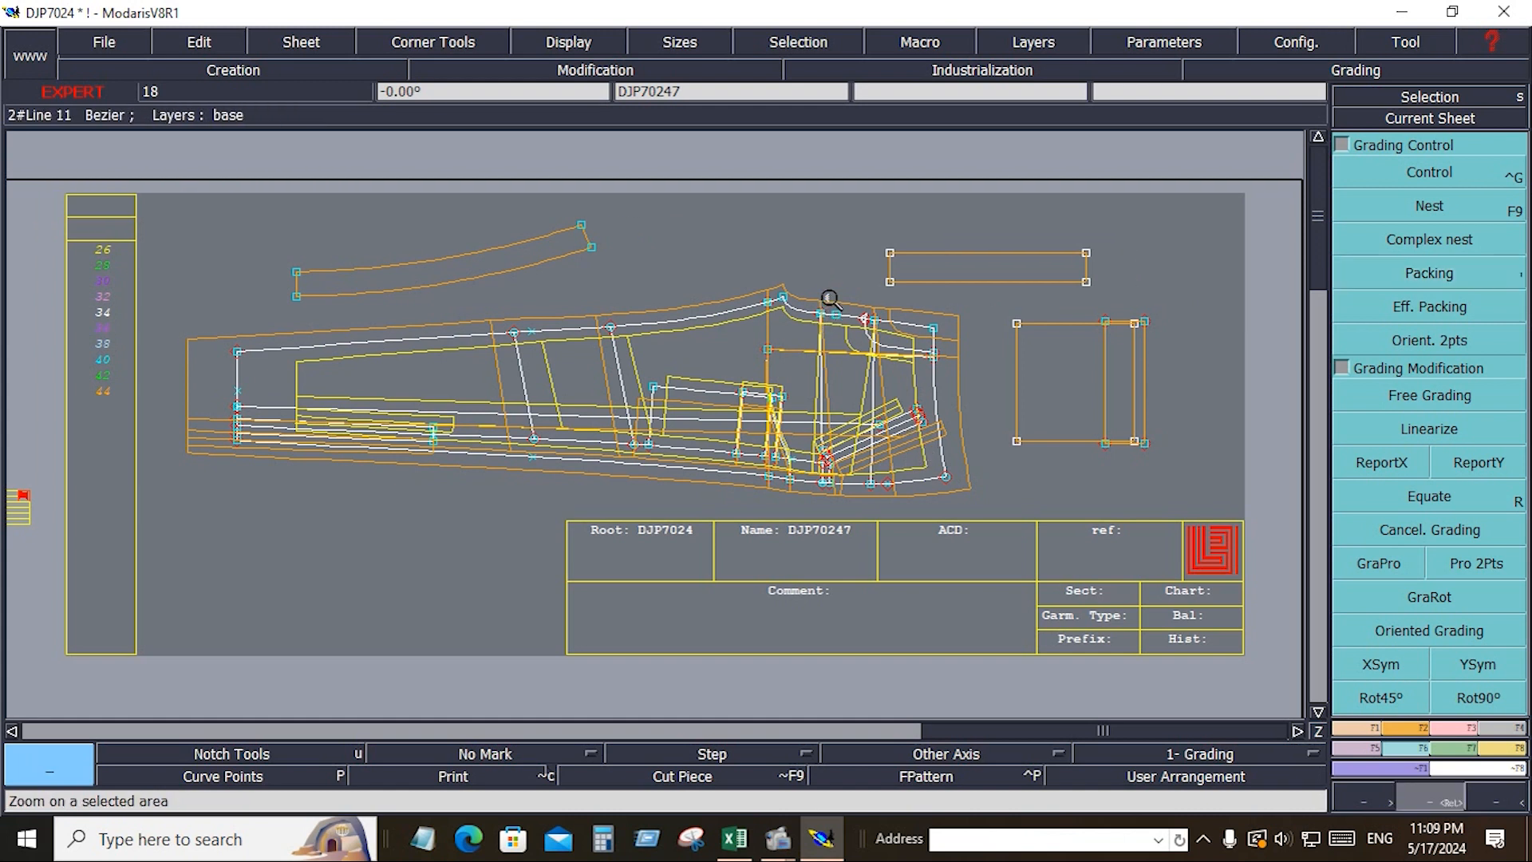
drag(829, 291, 956, 379)
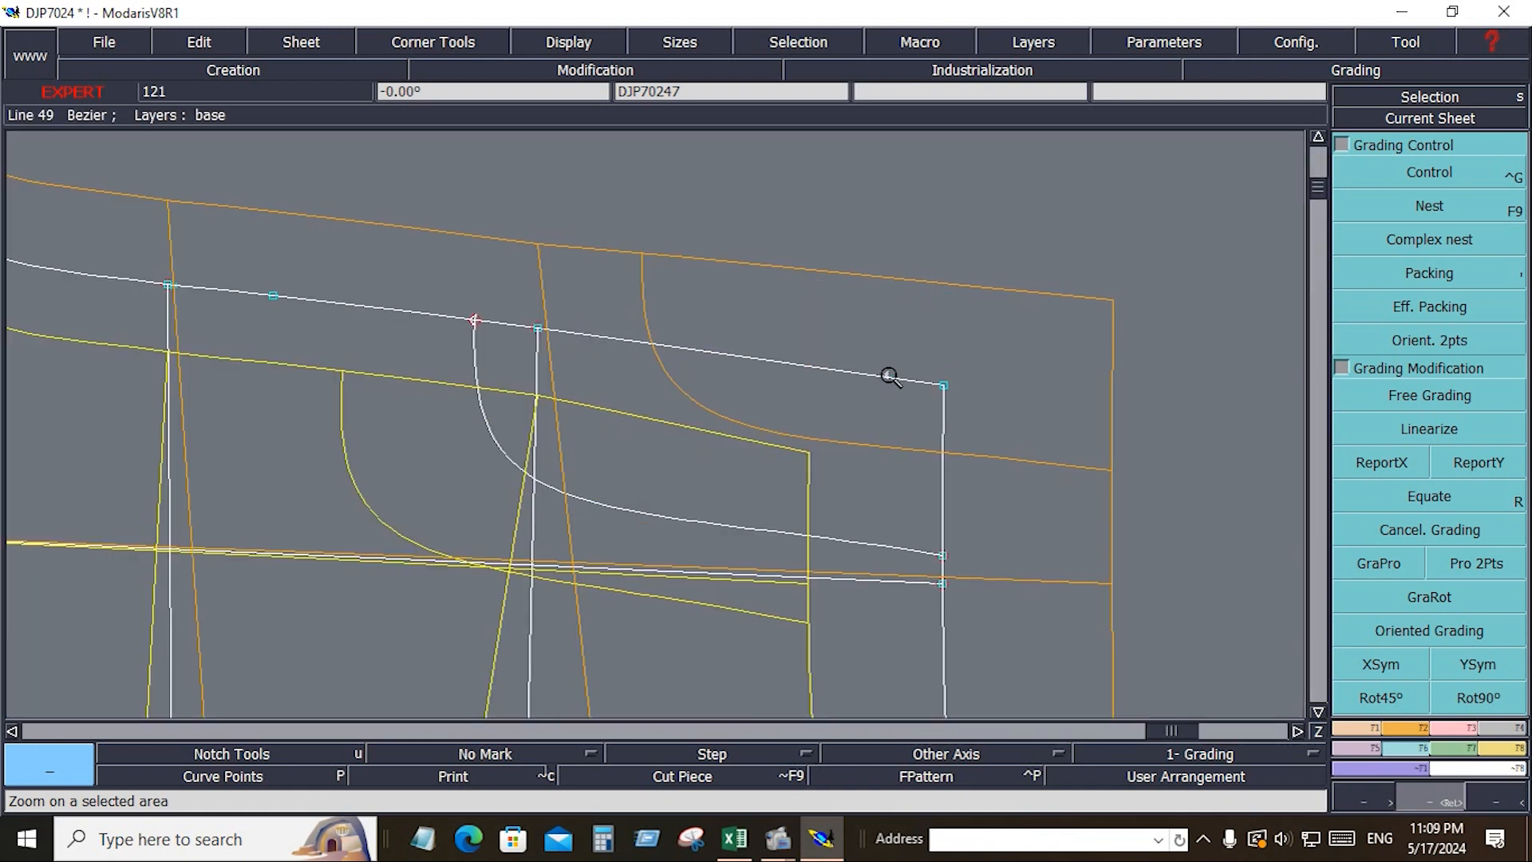
Step: Save the DJP7024 model, continuing past the anomaly check
click(97, 41)
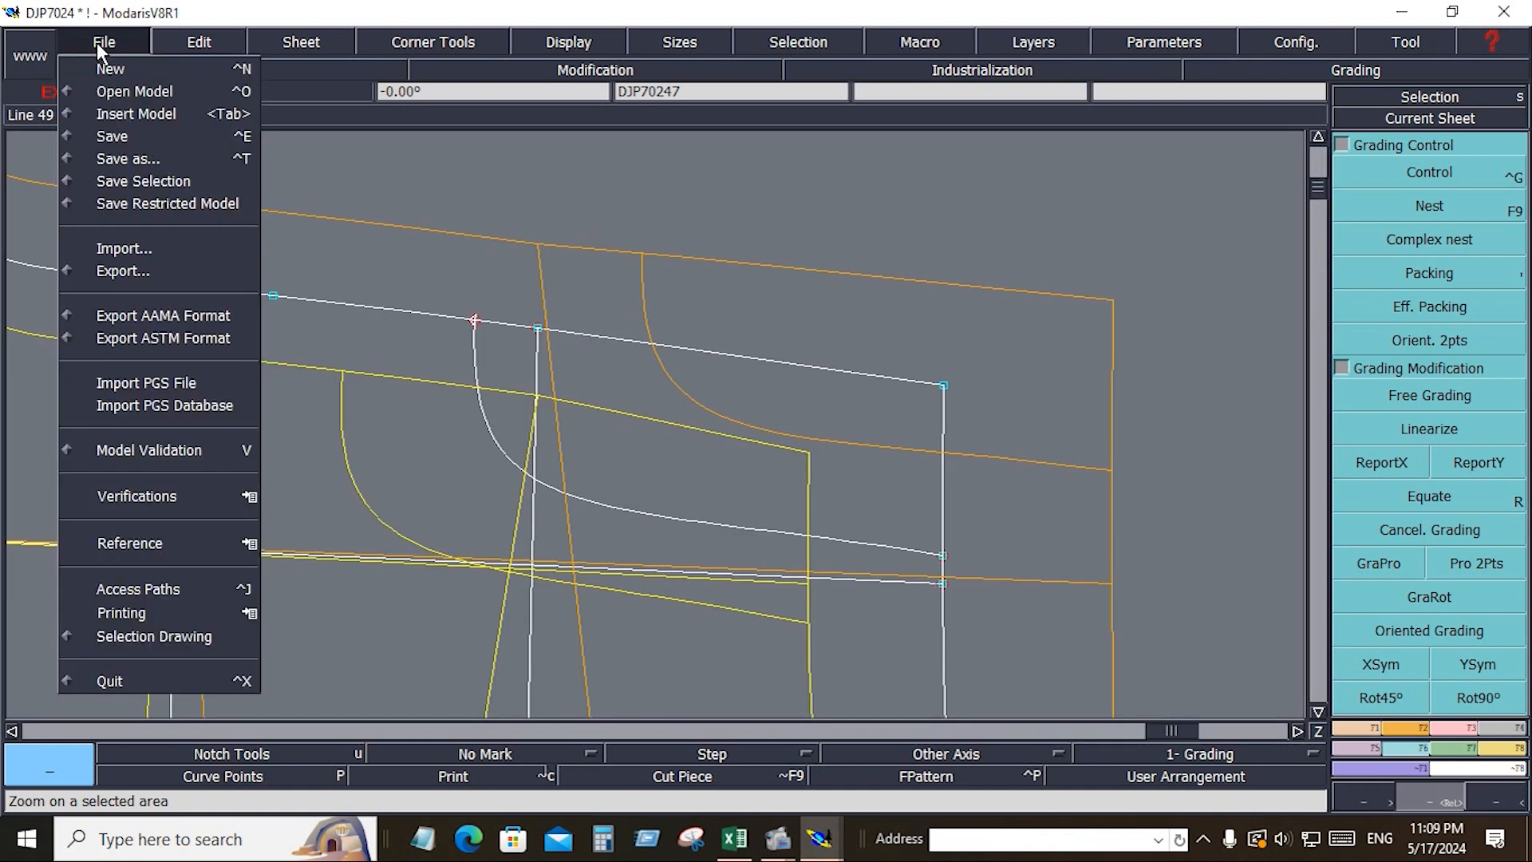
click(113, 137)
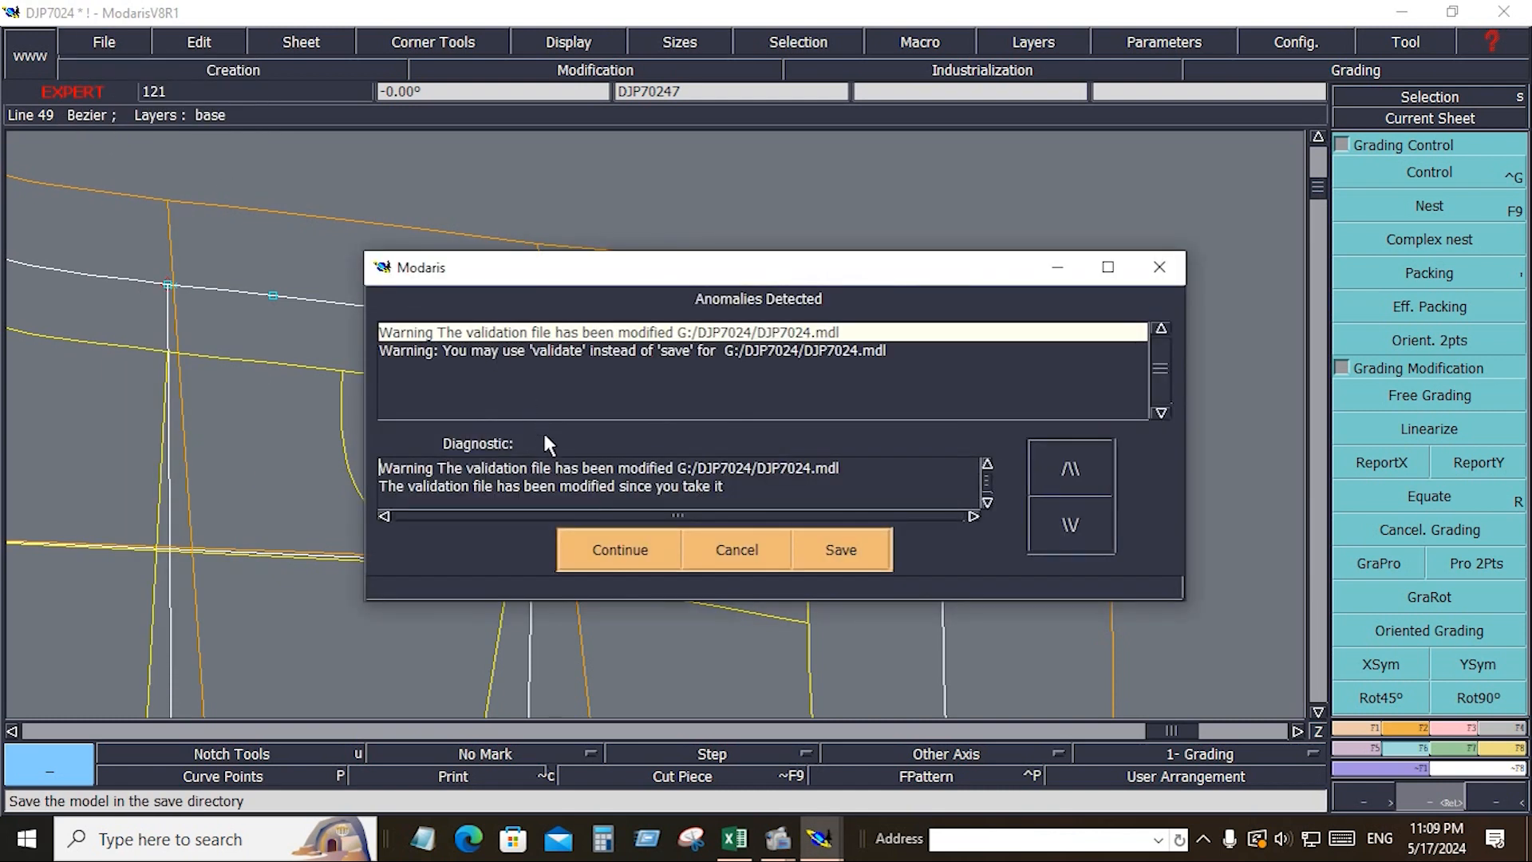
click(658, 554)
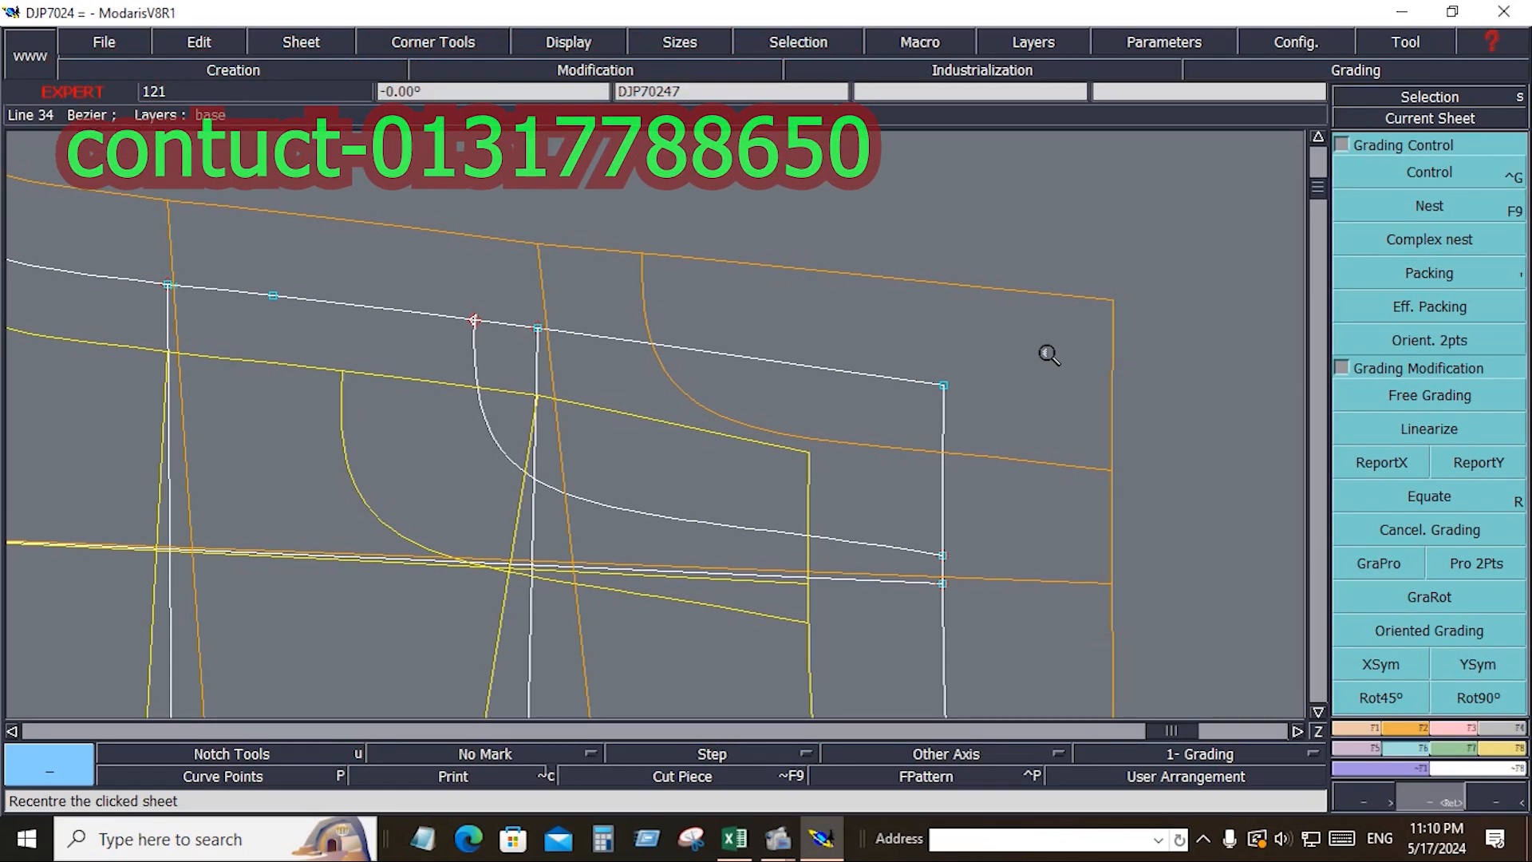
Step: Apply proportional grading (GraPro) to the centre-front points between the crotch point and the waist corner
key(Home)
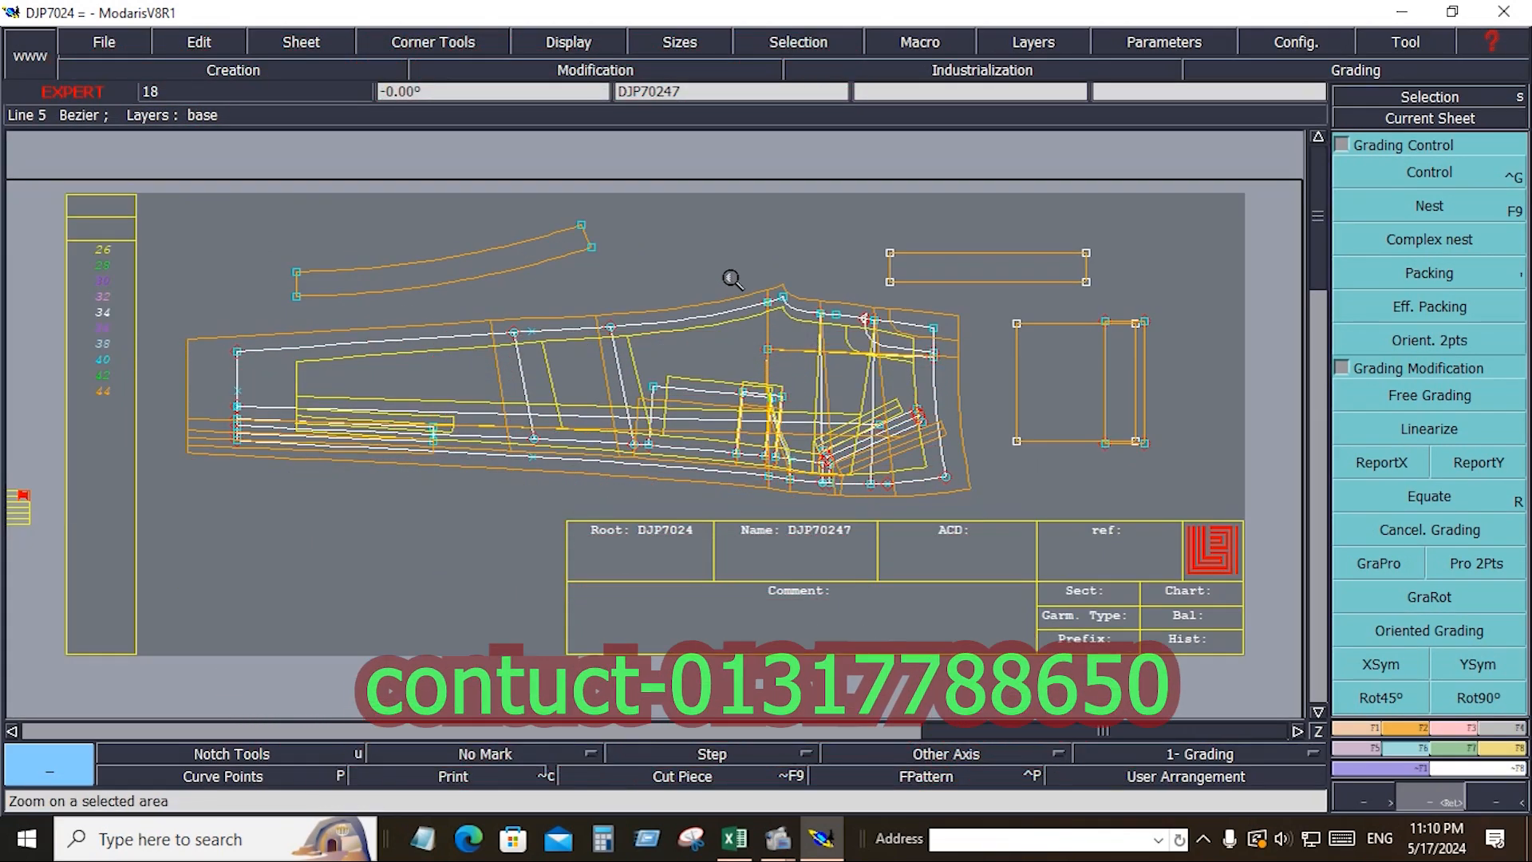
drag(733, 280, 986, 389)
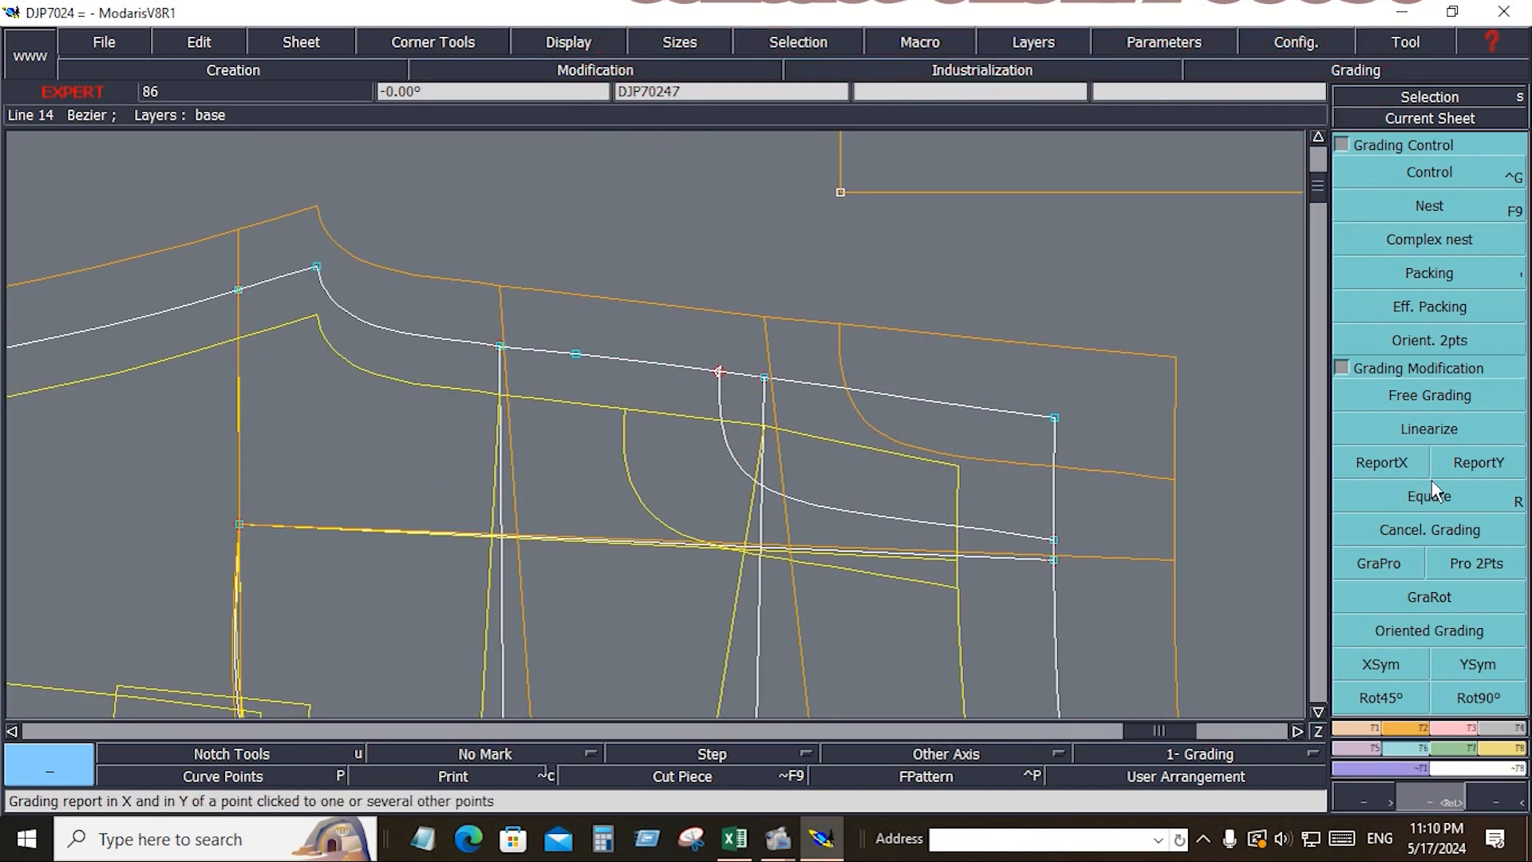
click(1393, 554)
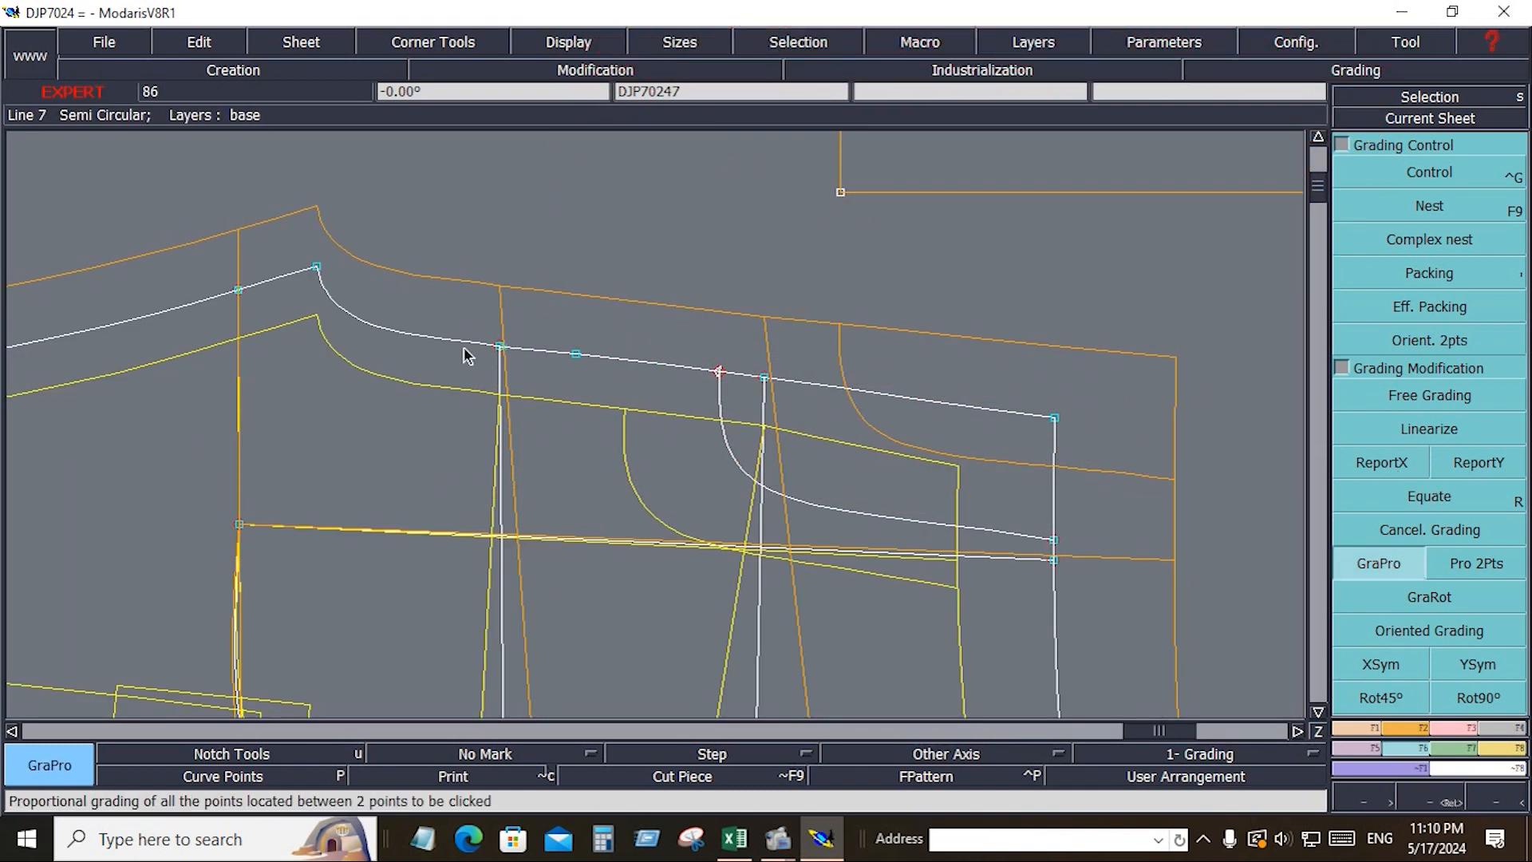
click(320, 269)
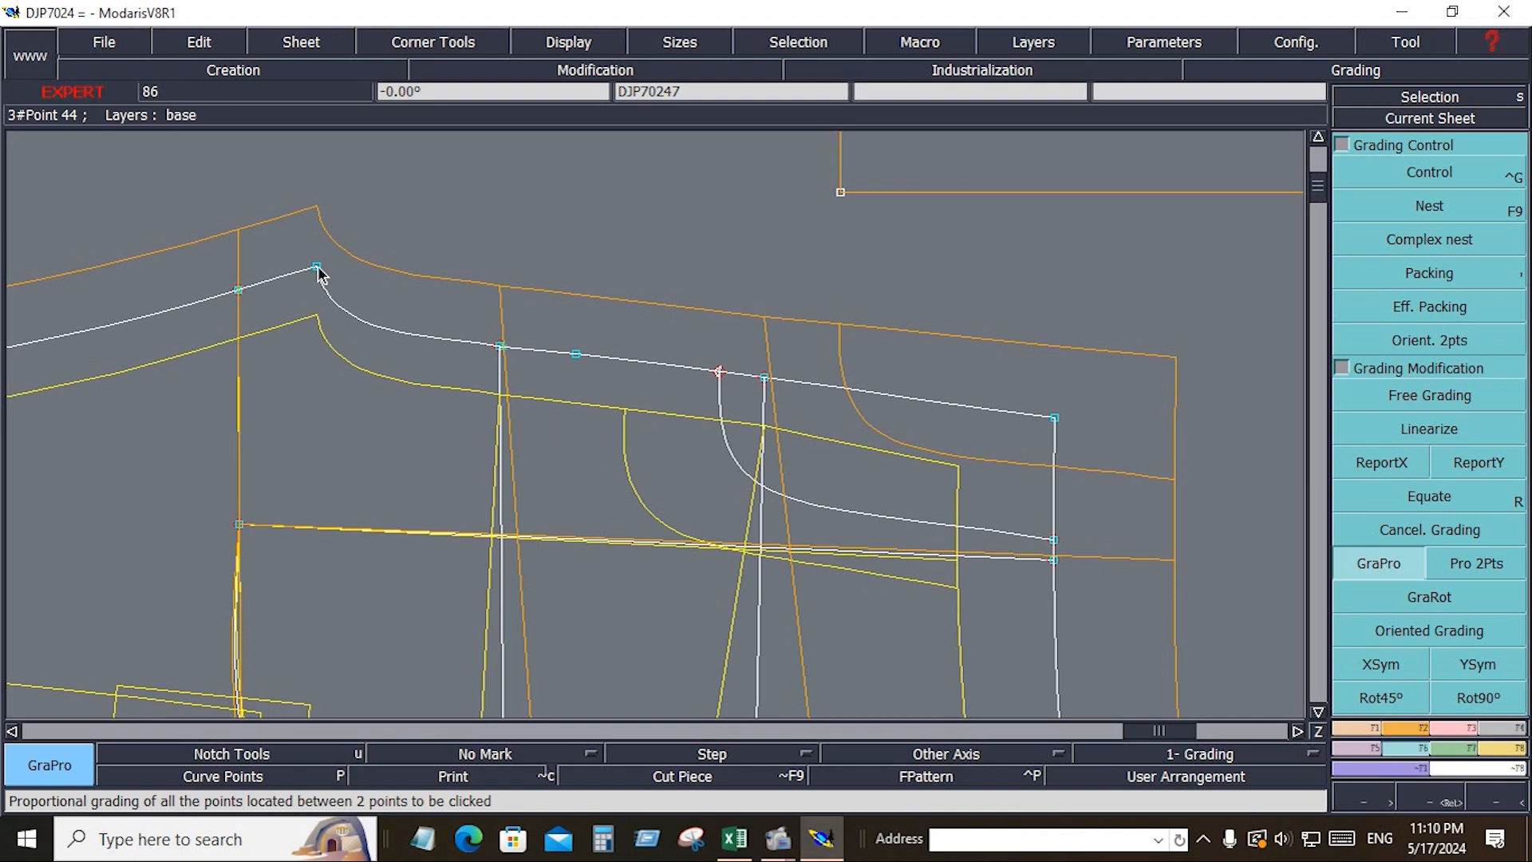
click(1054, 417)
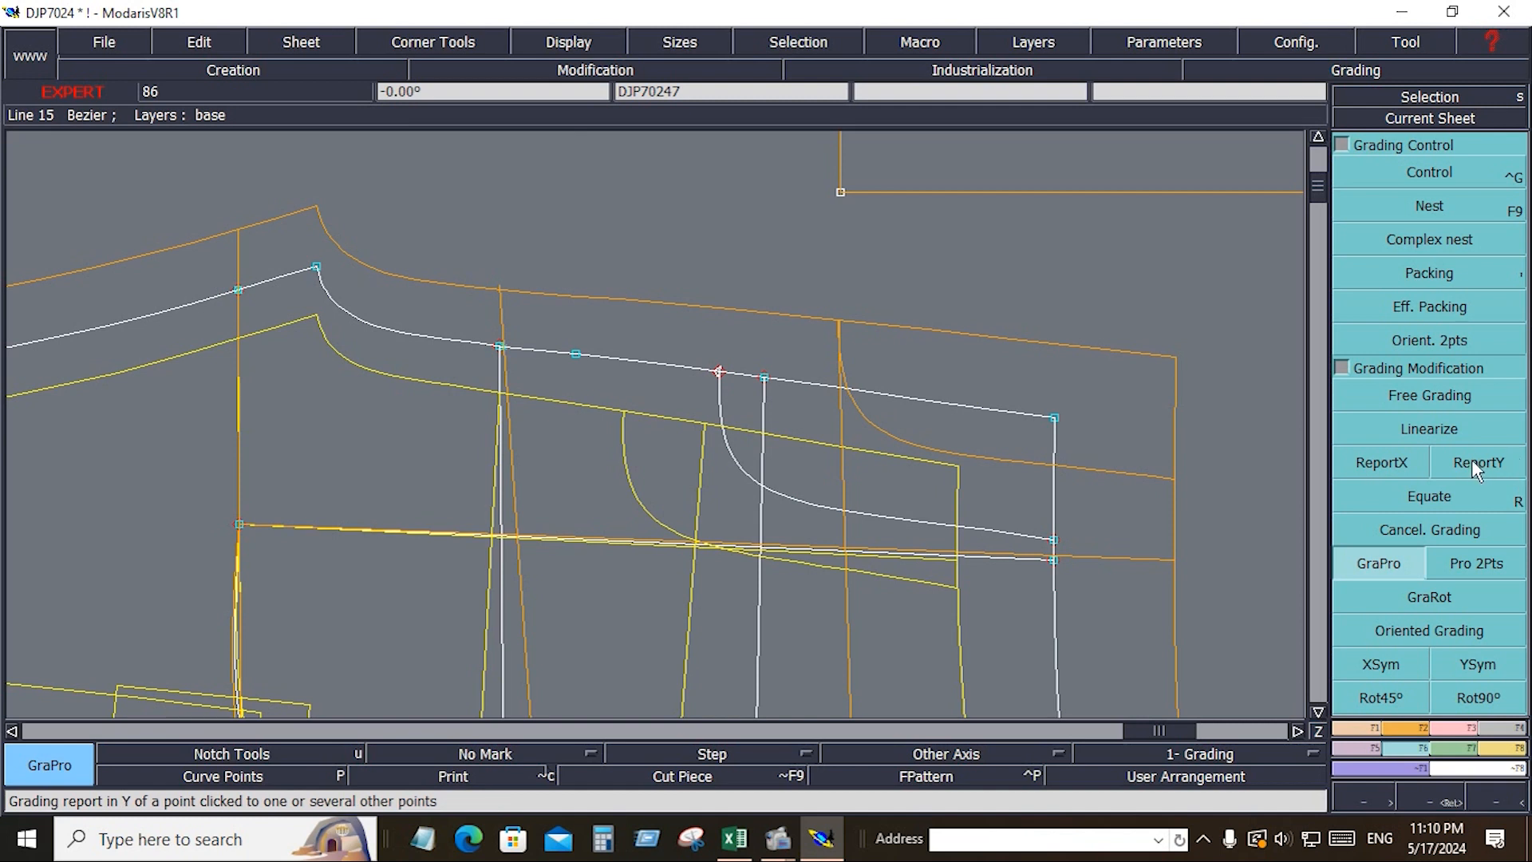
Step: Use ReportX to apply the upper hip line's centre-front X grading to the centre-front end of the lower hip line
click(1390, 477)
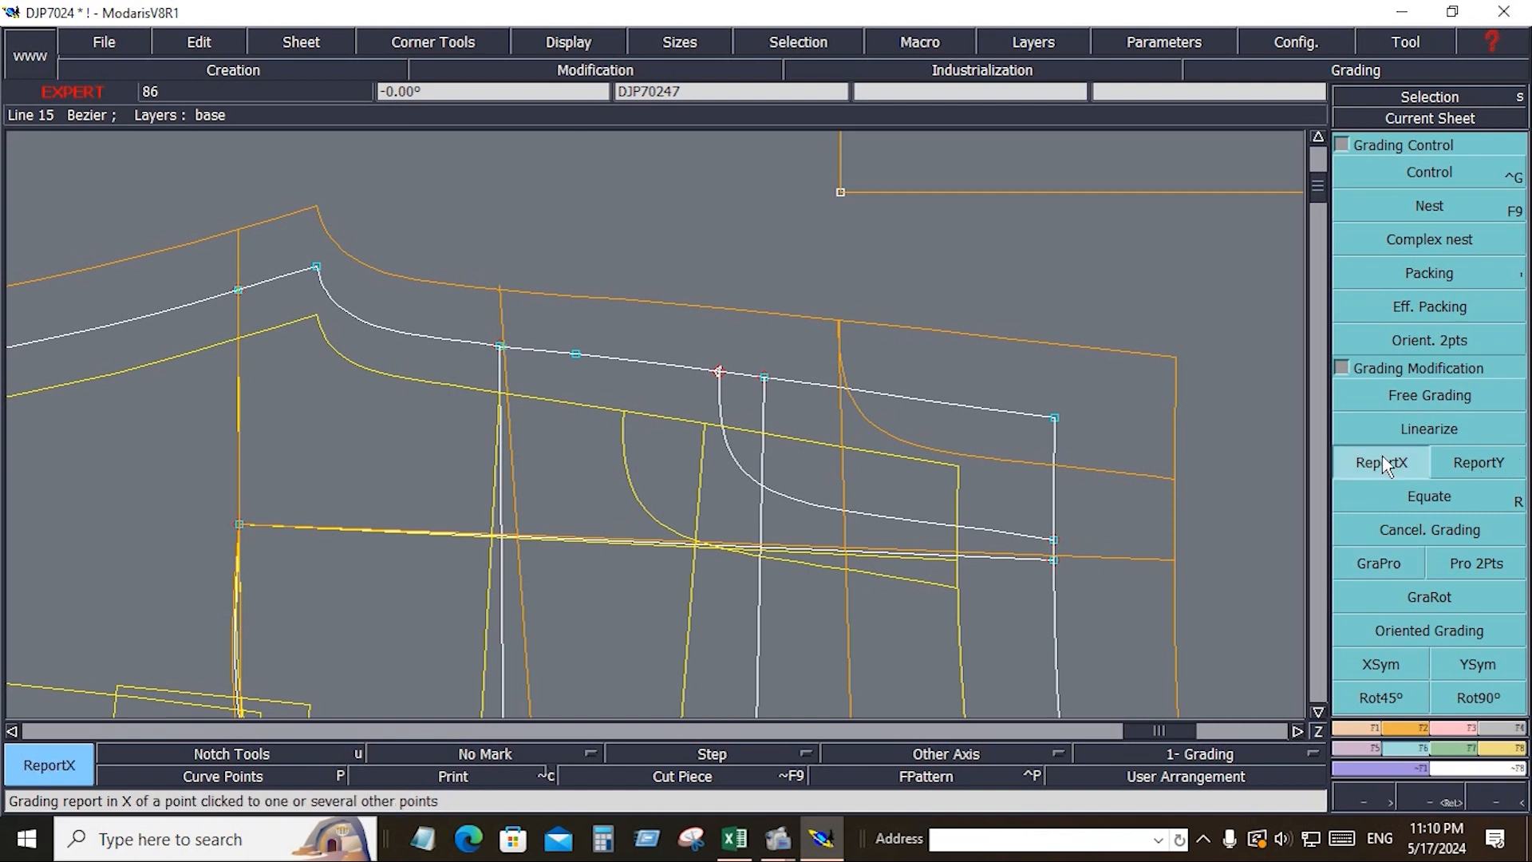
click(501, 348)
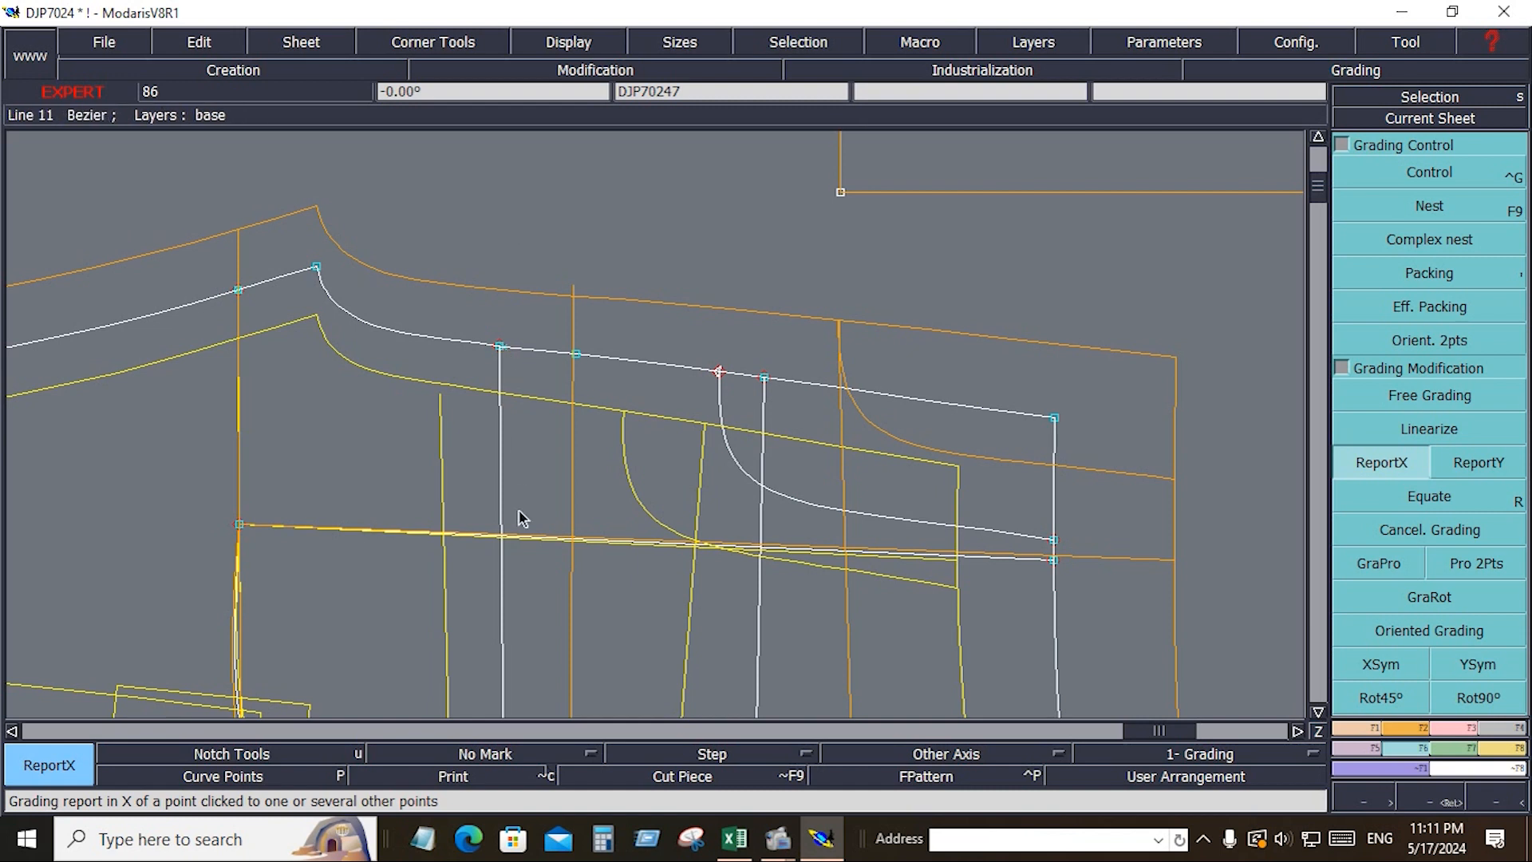
key(Home)
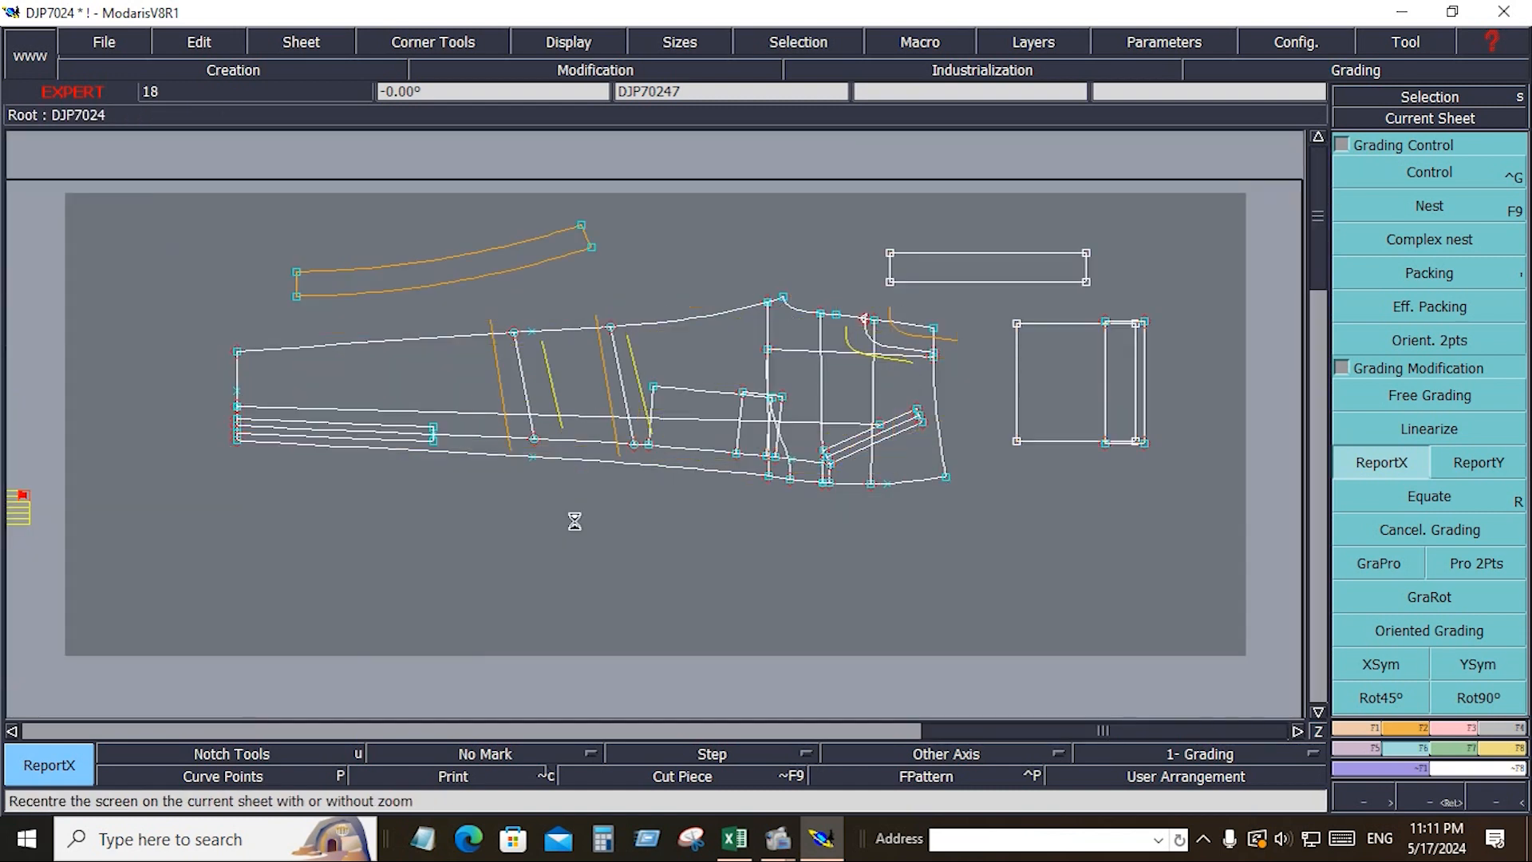
key(Return)
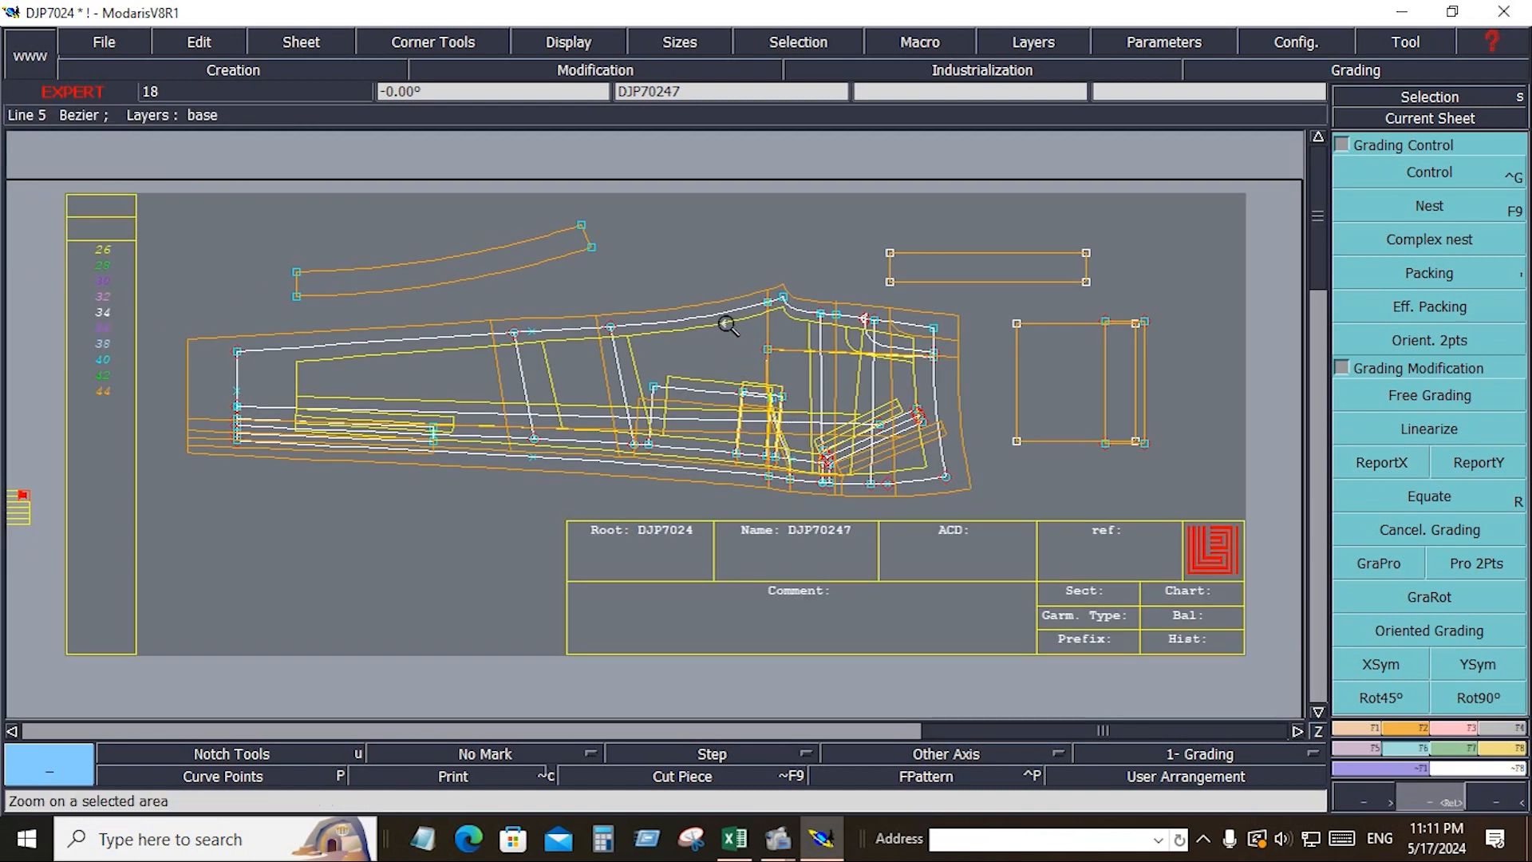
Step: Pack the graded sizes on the front piece's waist corner, at the waist end of the fly edge
drag(733, 269, 971, 523)
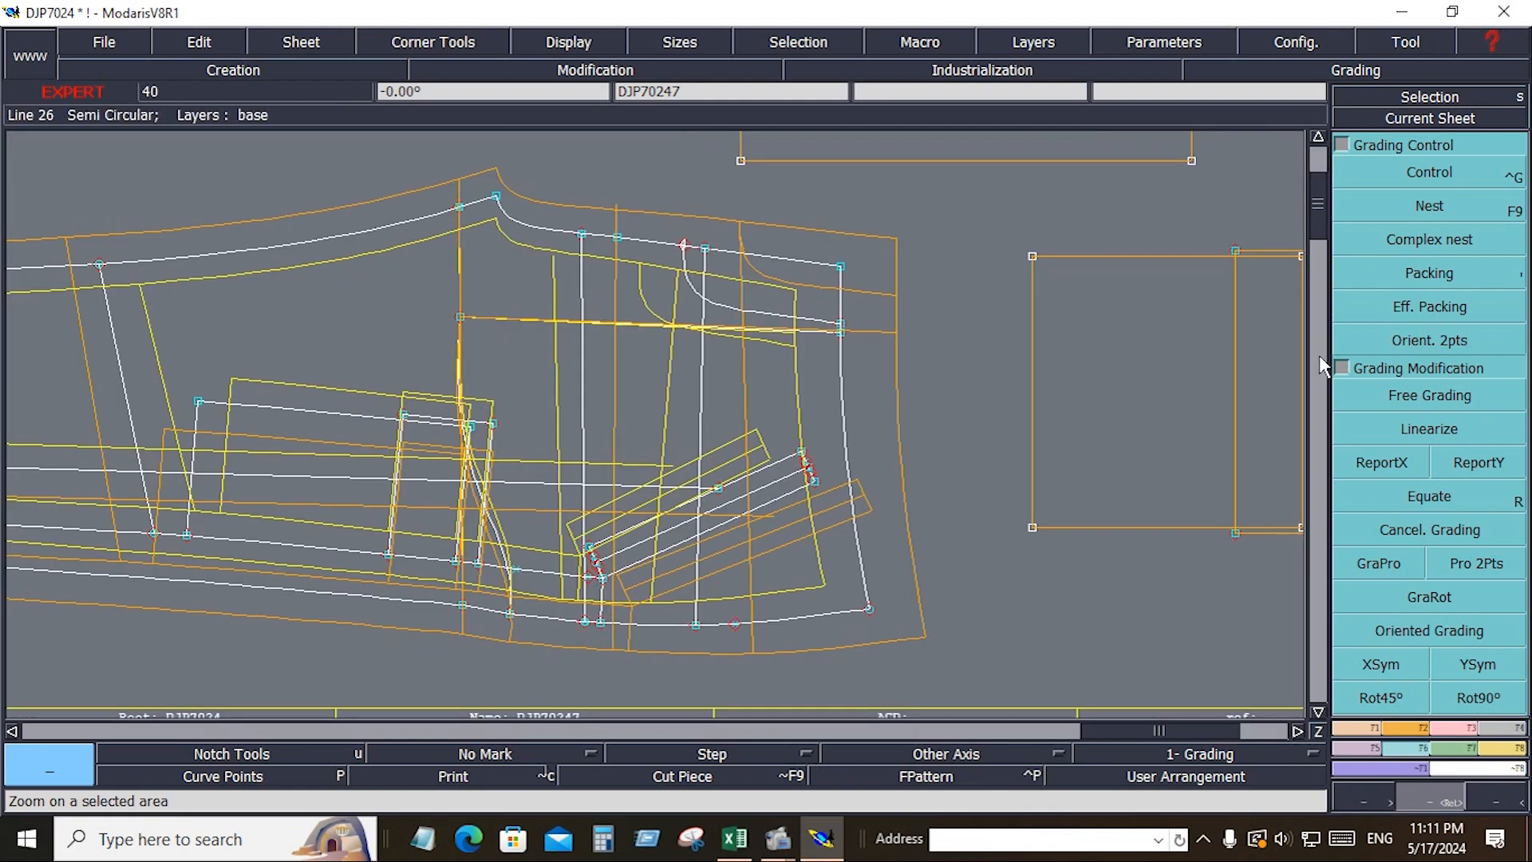
click(1381, 462)
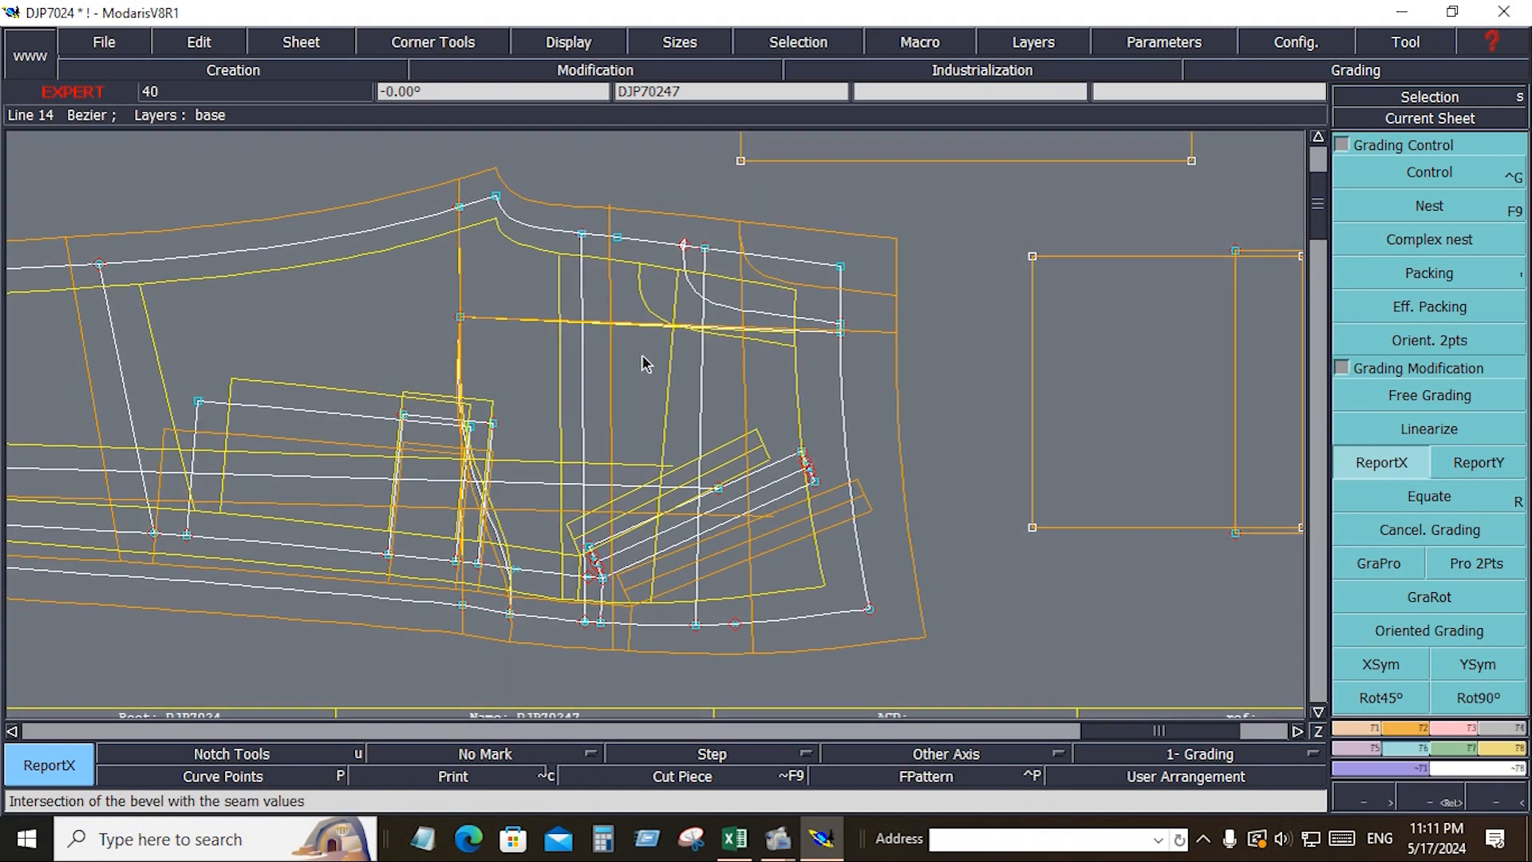
key(Return)
drag(543, 173, 908, 391)
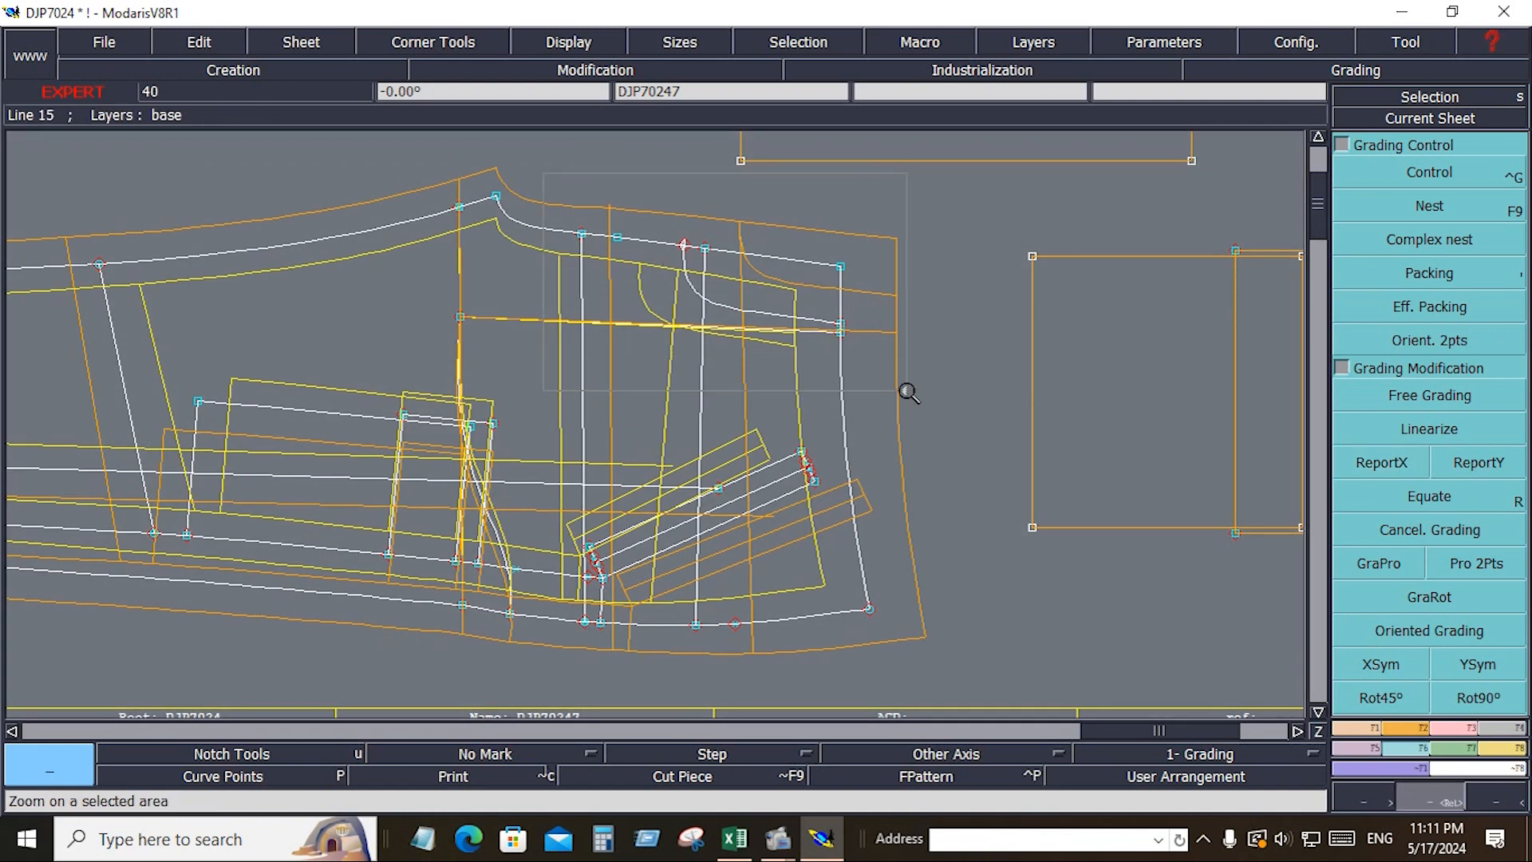
click(1446, 271)
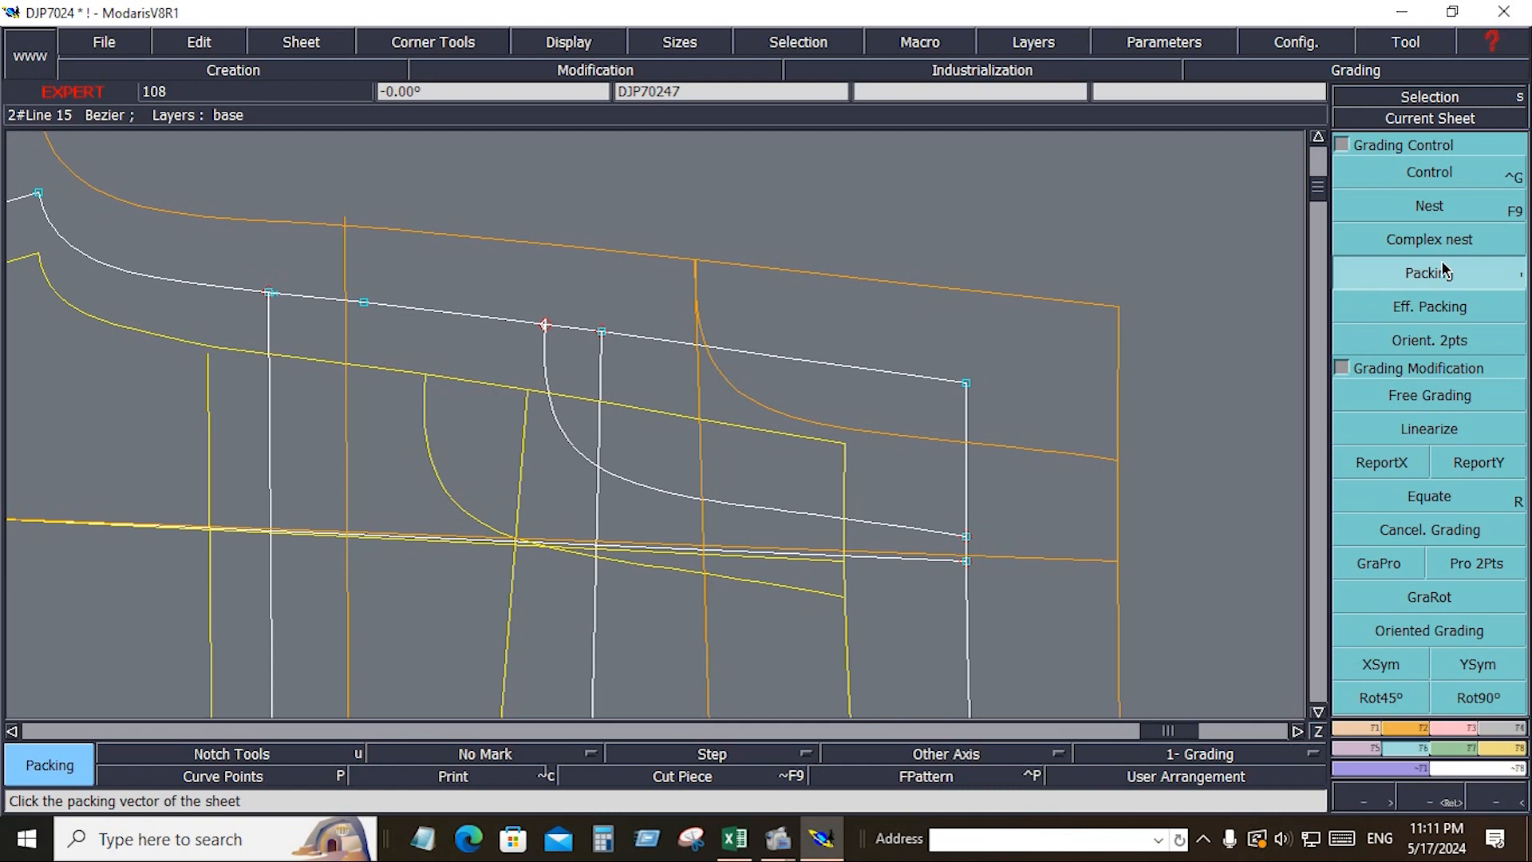
click(965, 384)
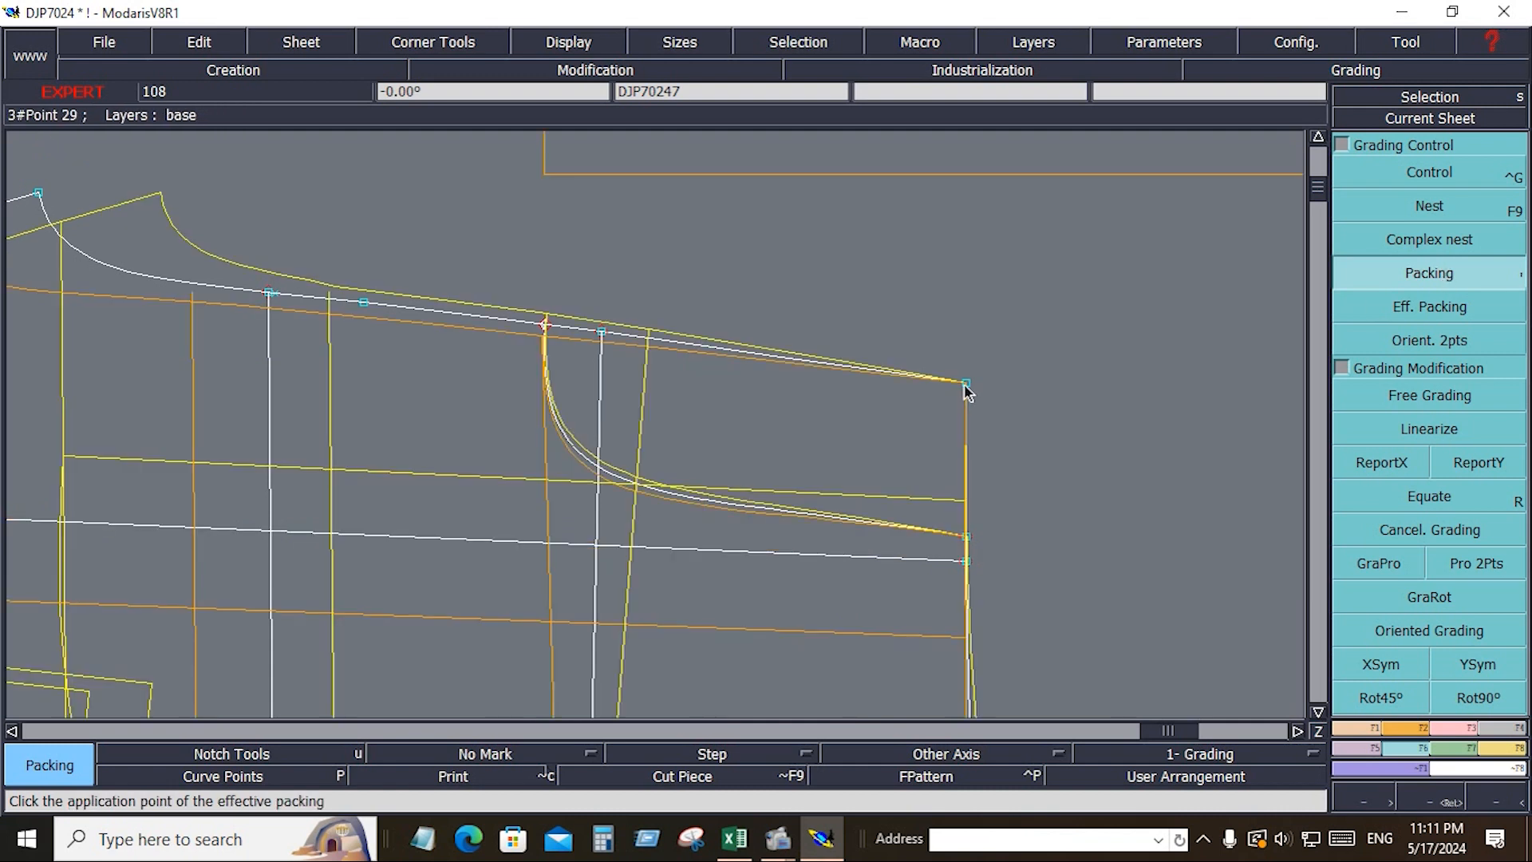
Step: Check the cargo pant size chart in Excel, and in Modaris set all ddx values to 0 for the point just waistward of the fly curve's start
click(735, 840)
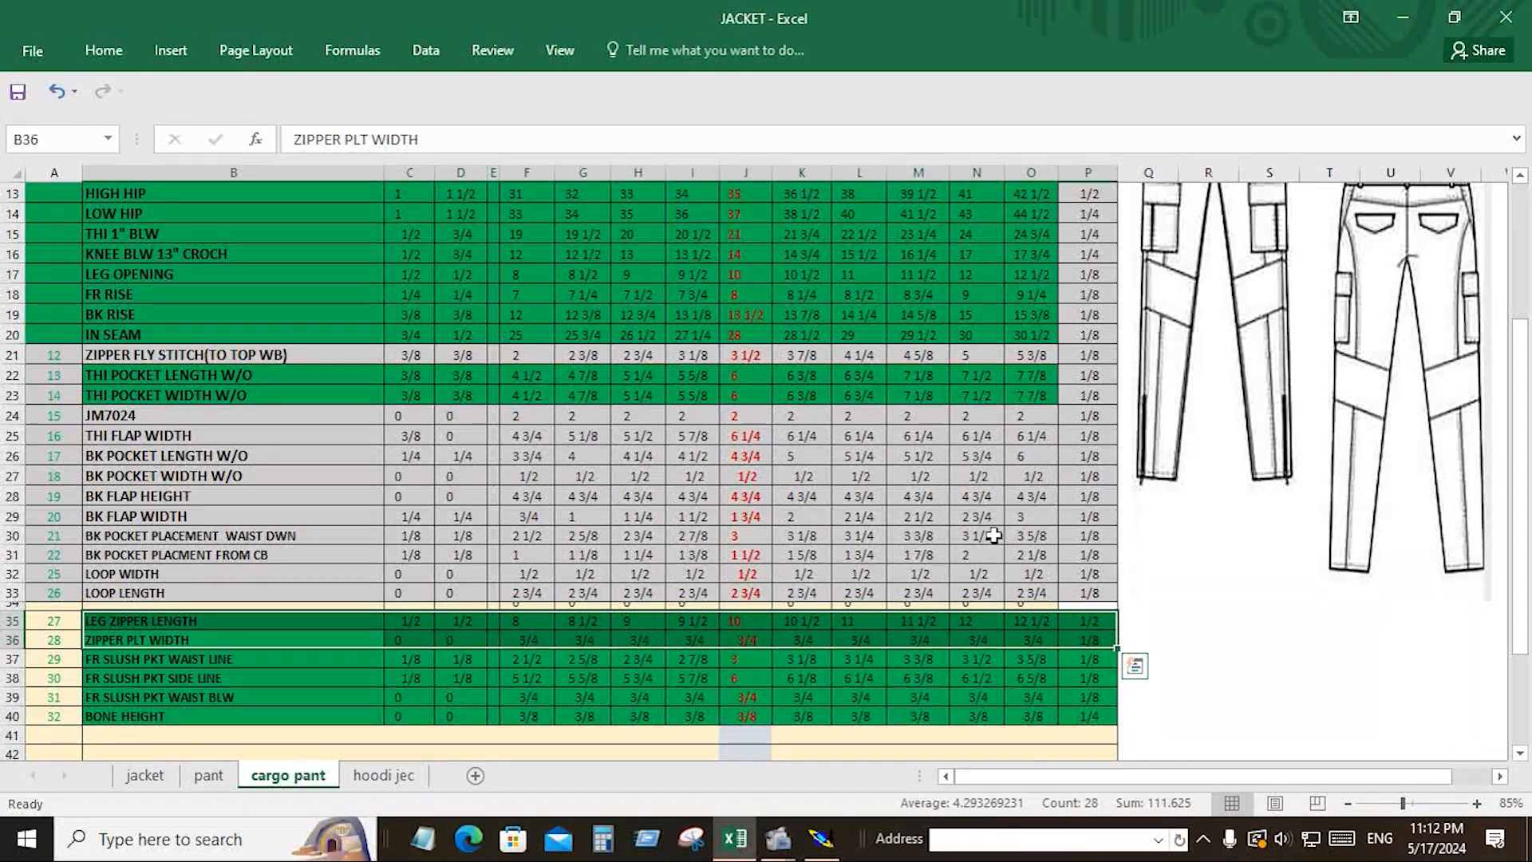
click(818, 850)
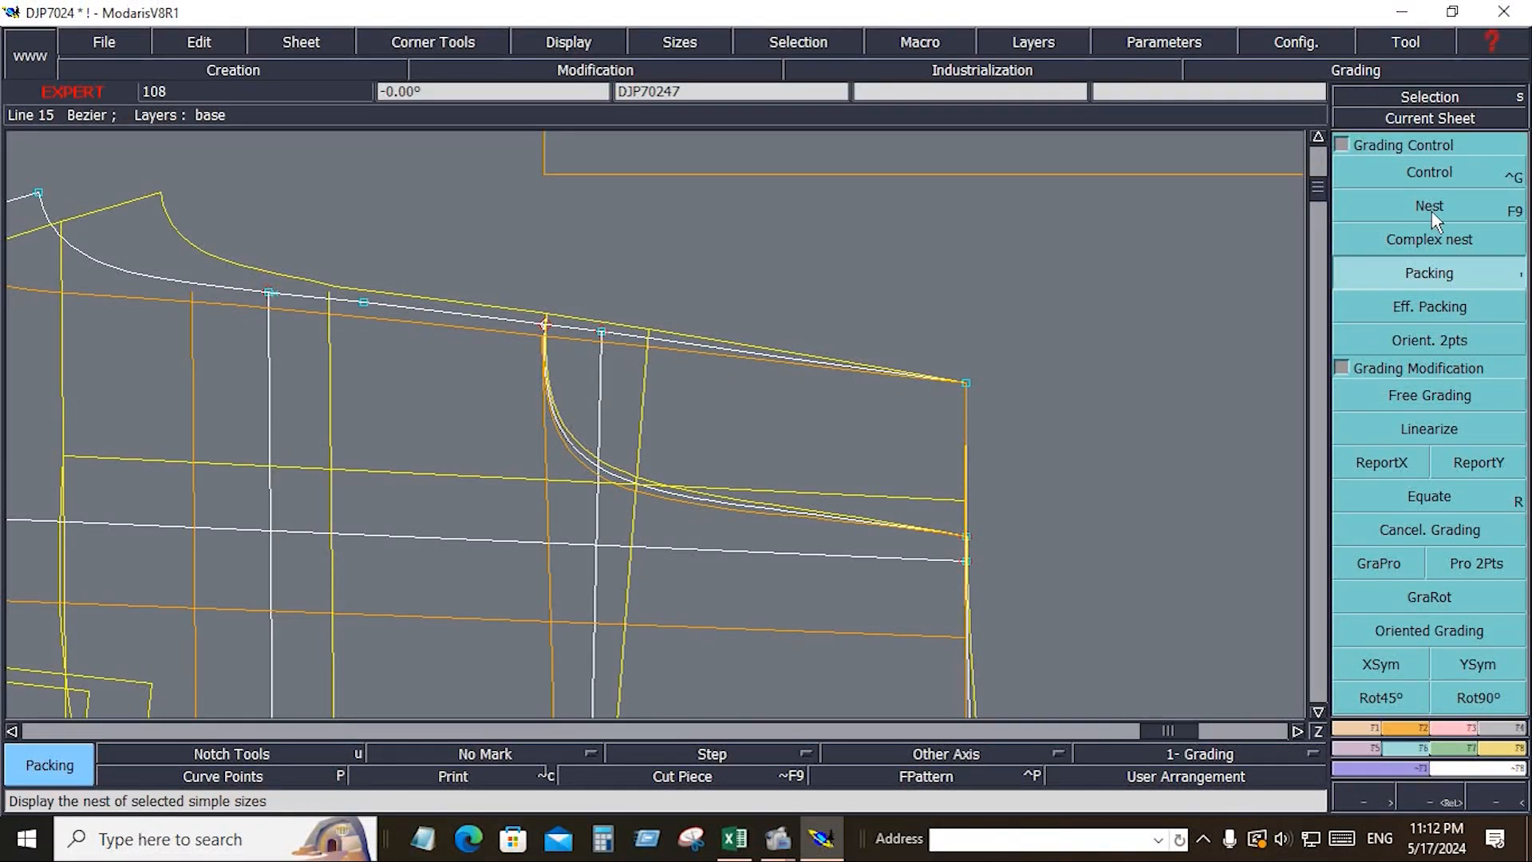
click(1429, 174)
click(604, 334)
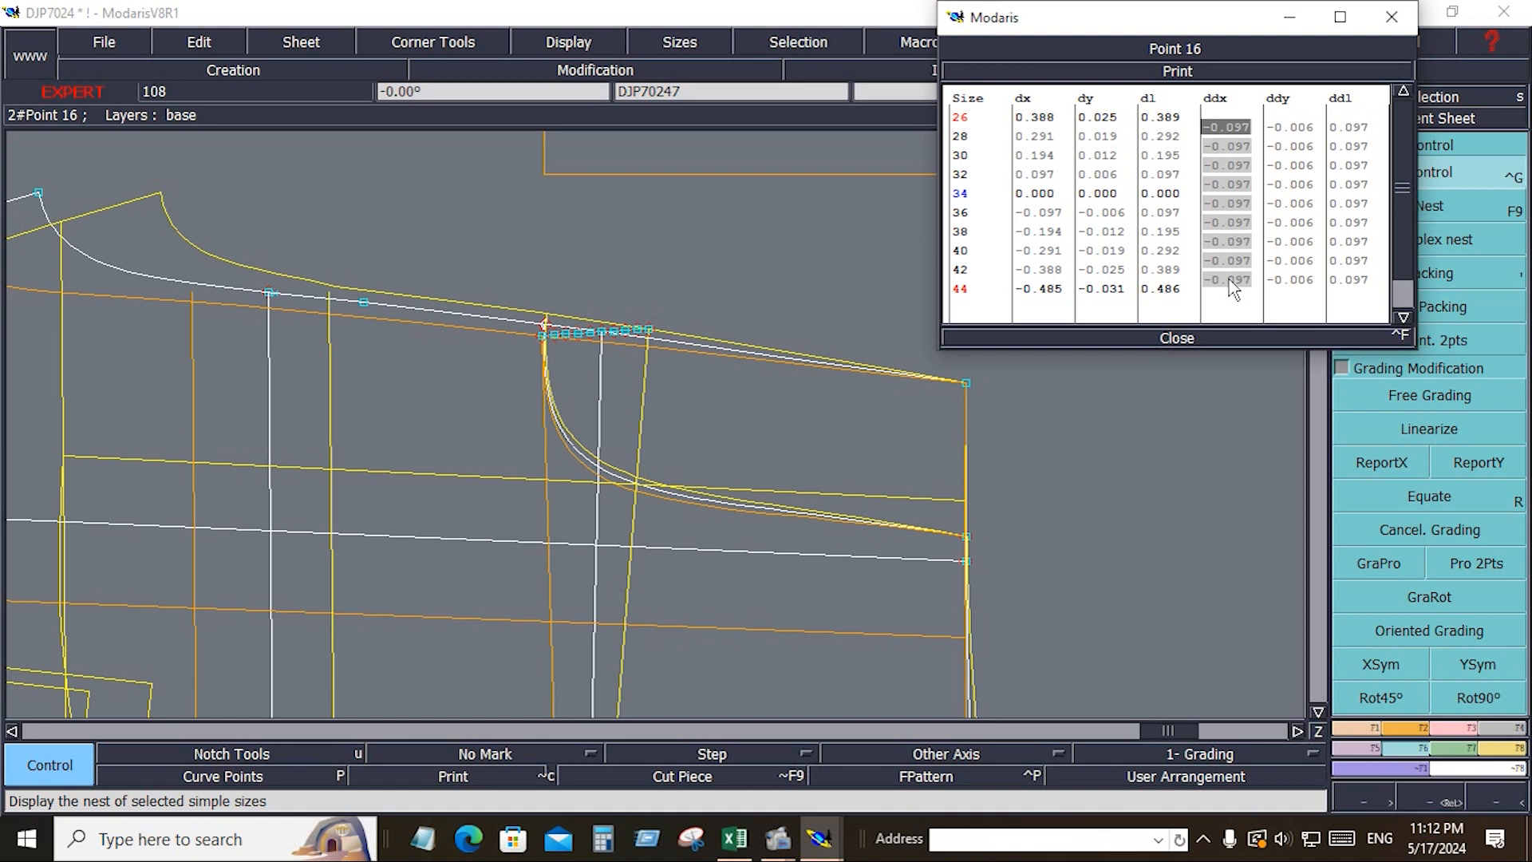
text(0)
click(1233, 338)
Step: Rotate the piece with Rotation 2pts so the fly edge from that point to the waist corner lies horizontal
click(1409, 728)
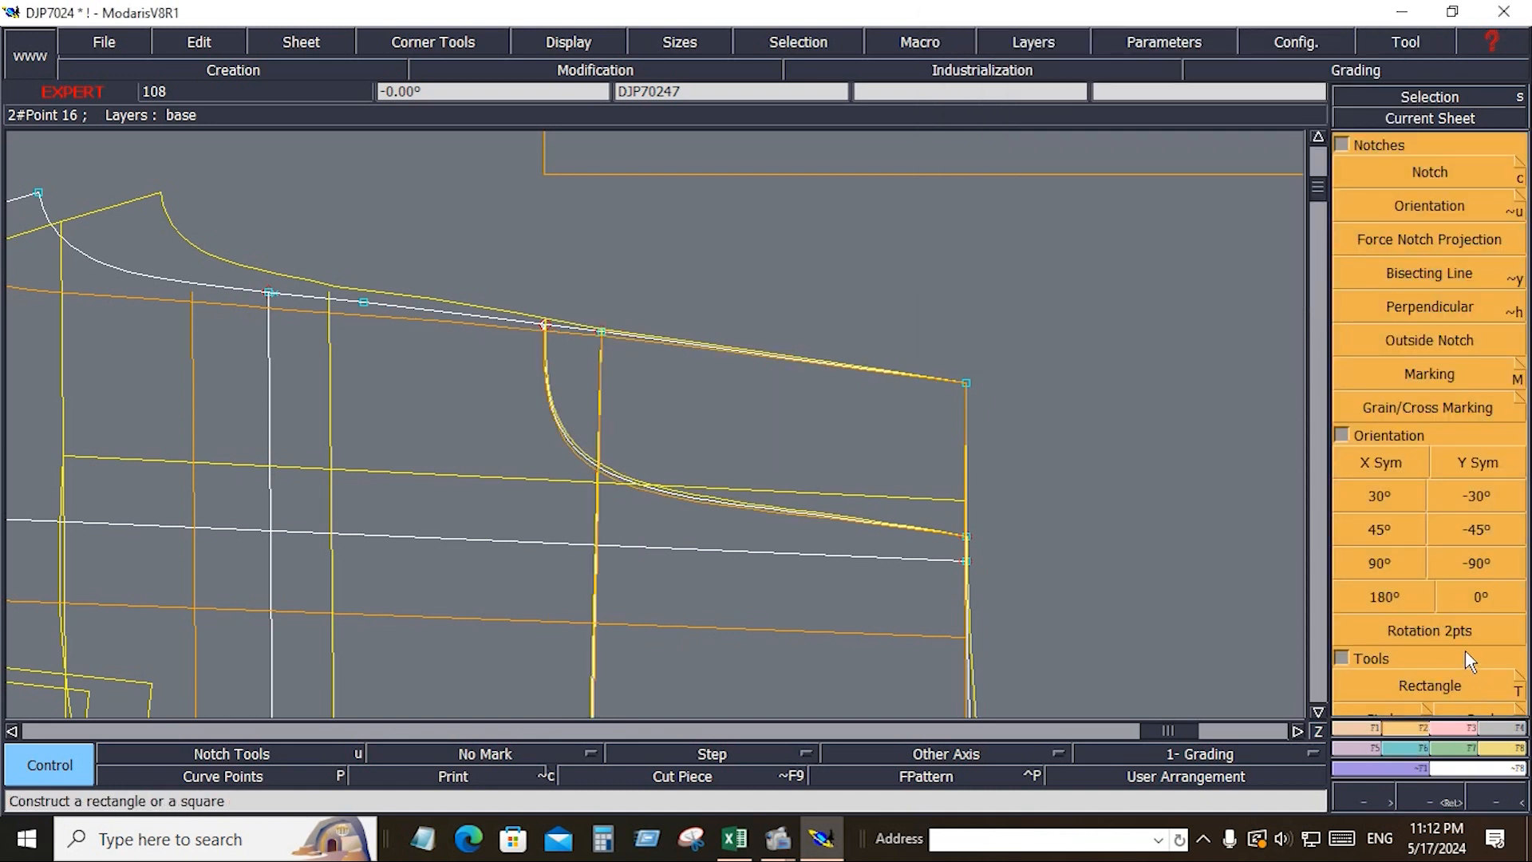
click(1457, 632)
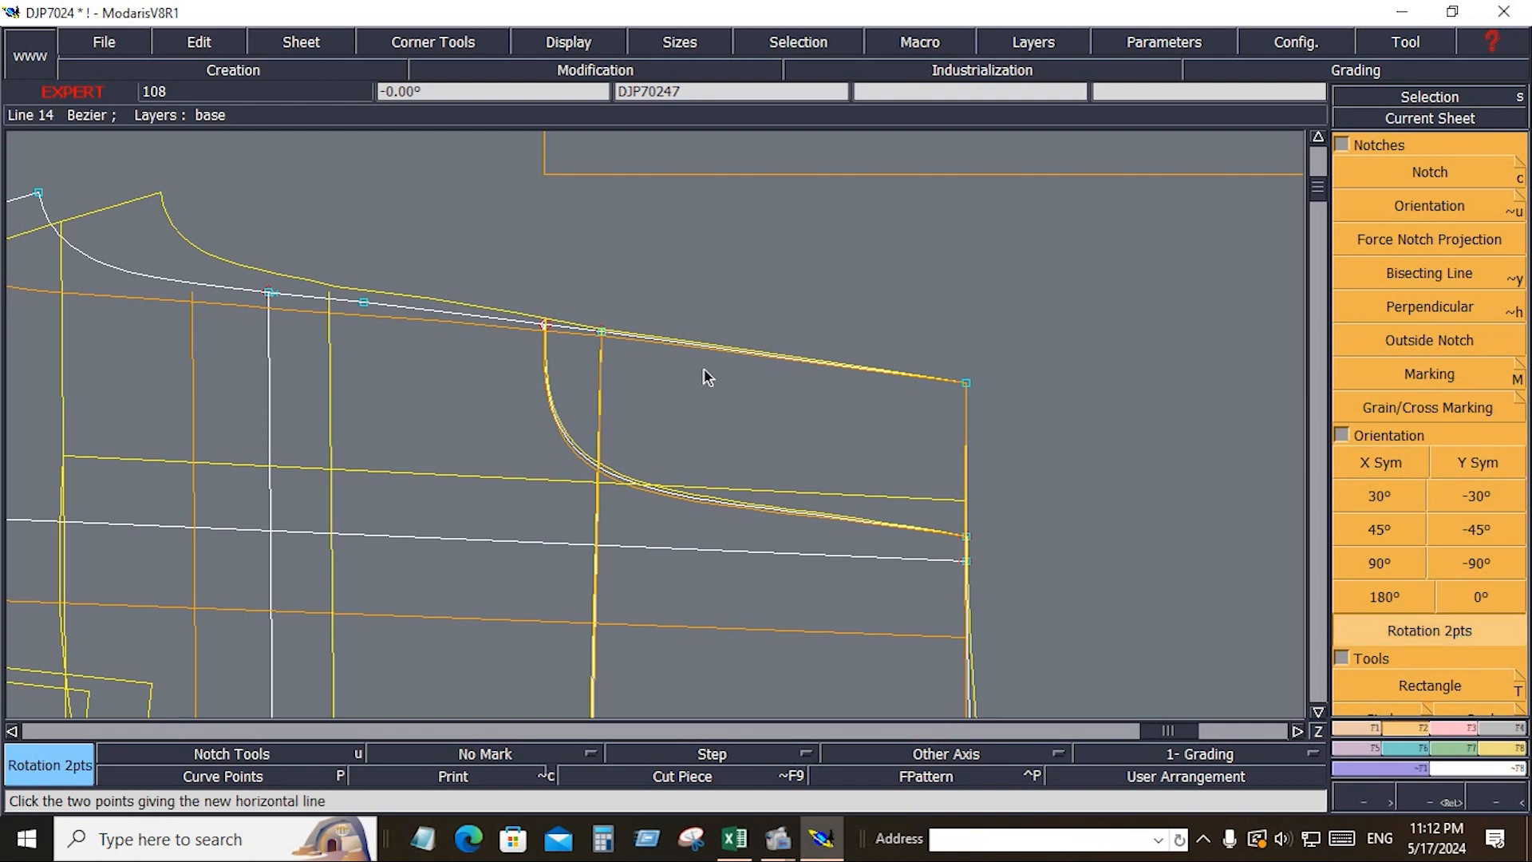
click(604, 333)
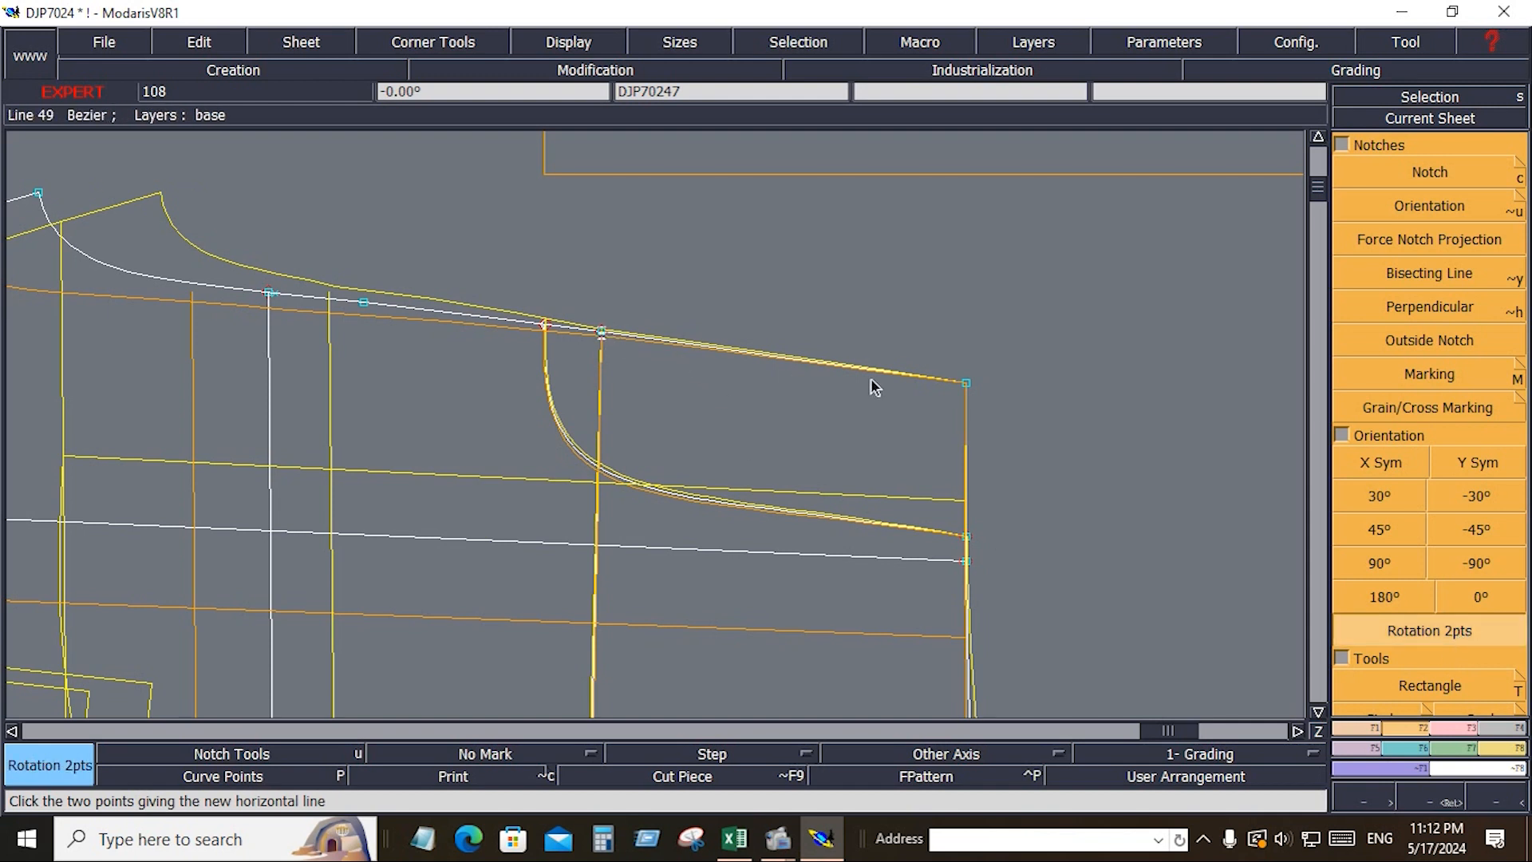
click(966, 384)
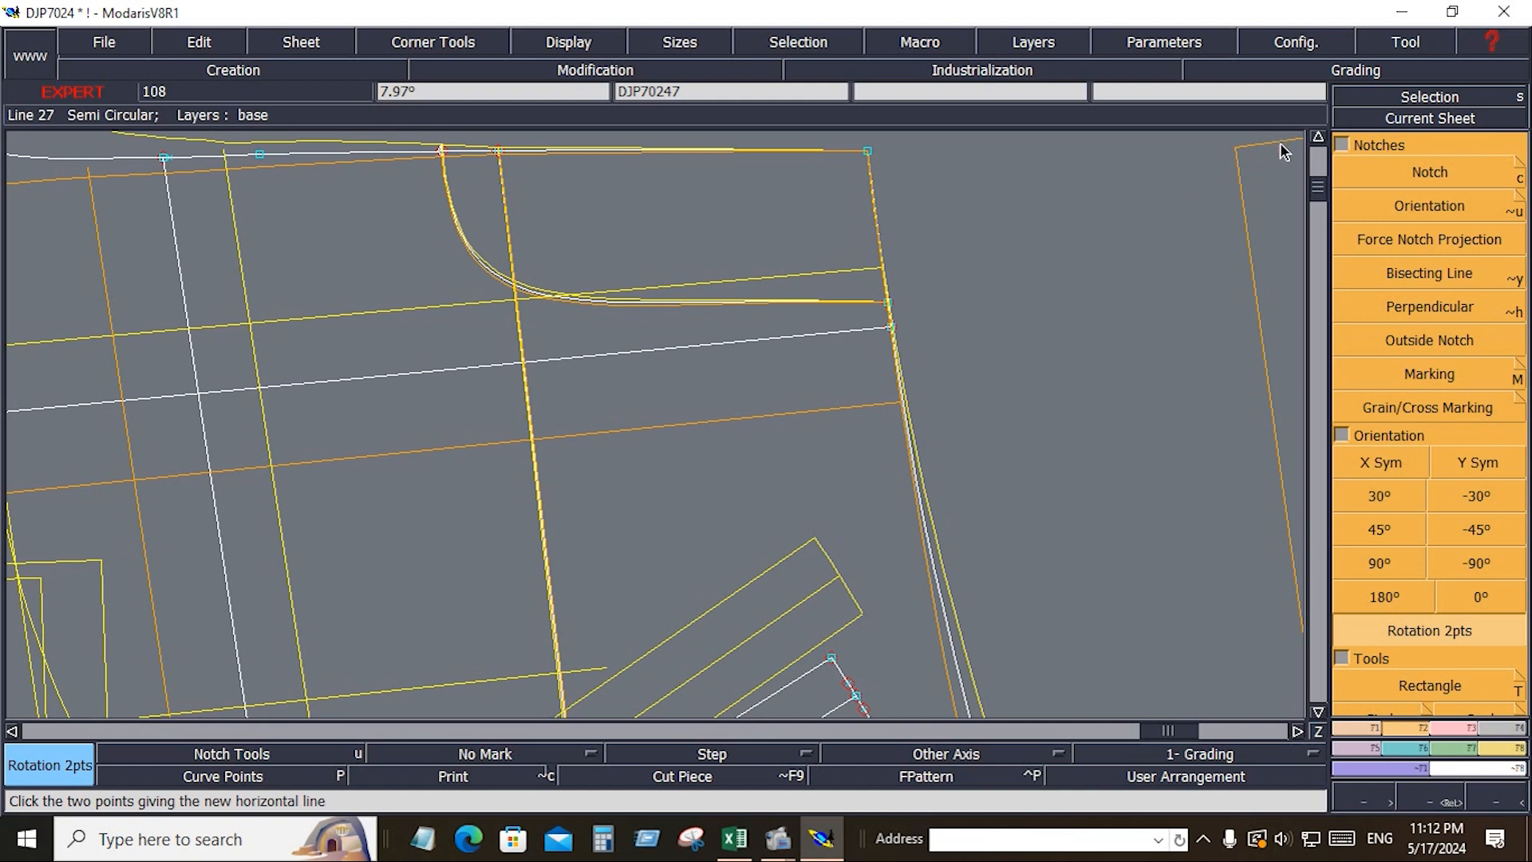
click(1317, 142)
click(1317, 142)
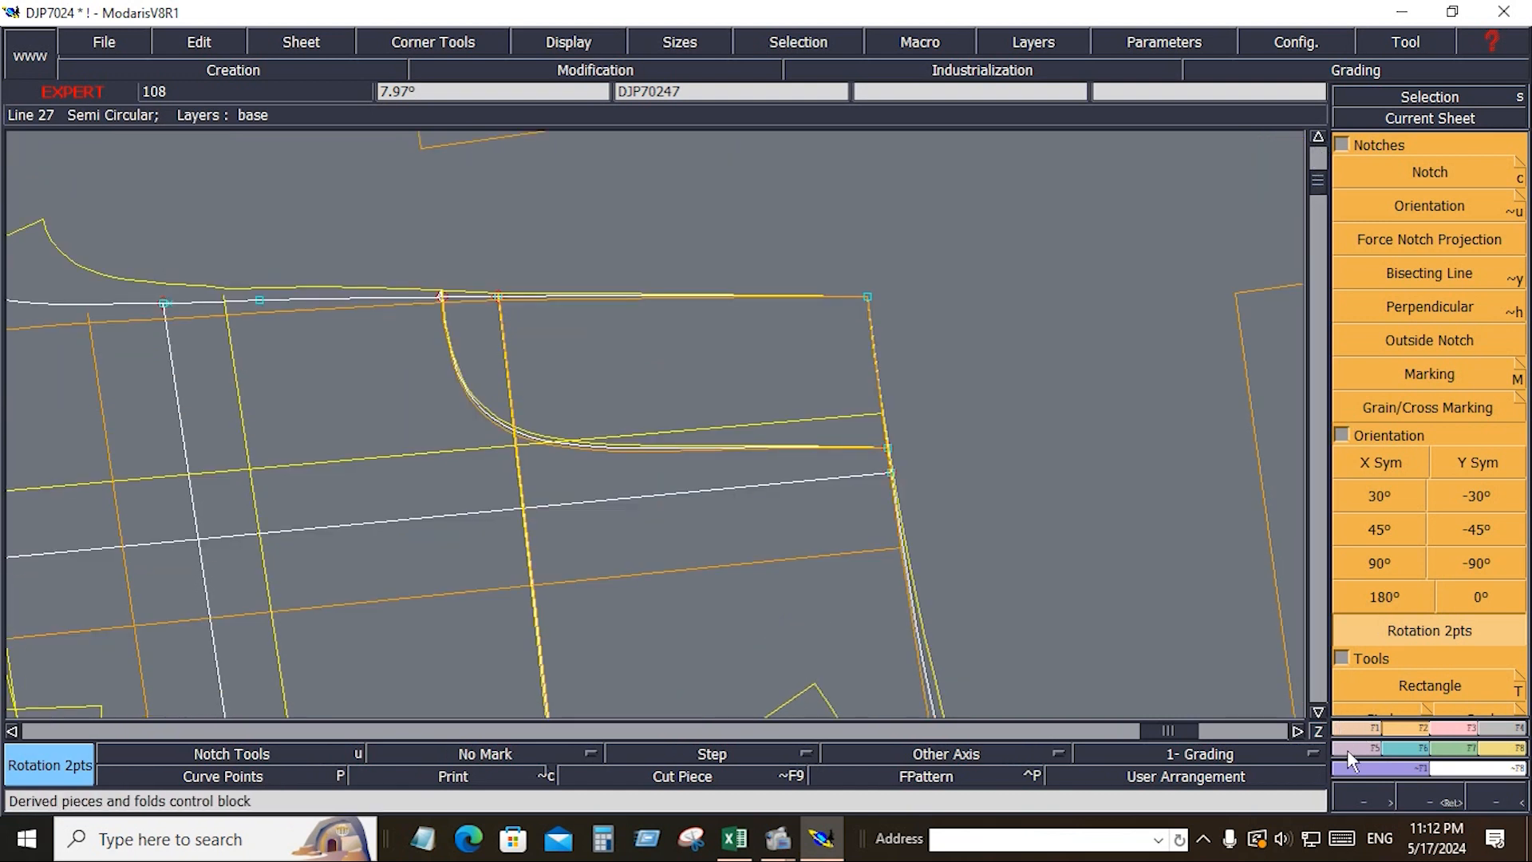
Step: Insert a point on the fly edge where the curved fly stitch line starts
click(1413, 748)
click(1462, 179)
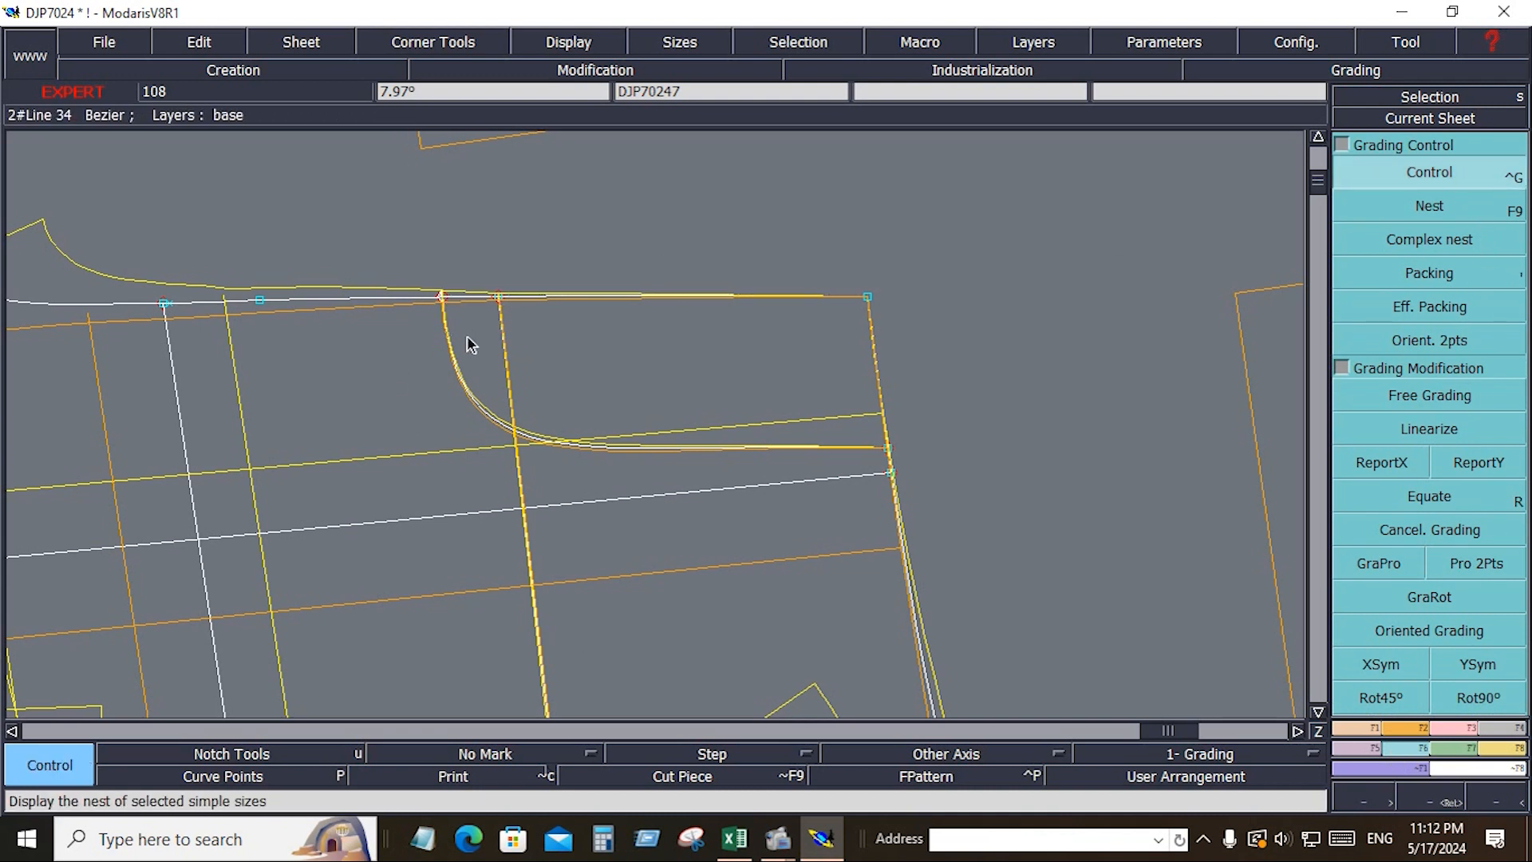
key(i)
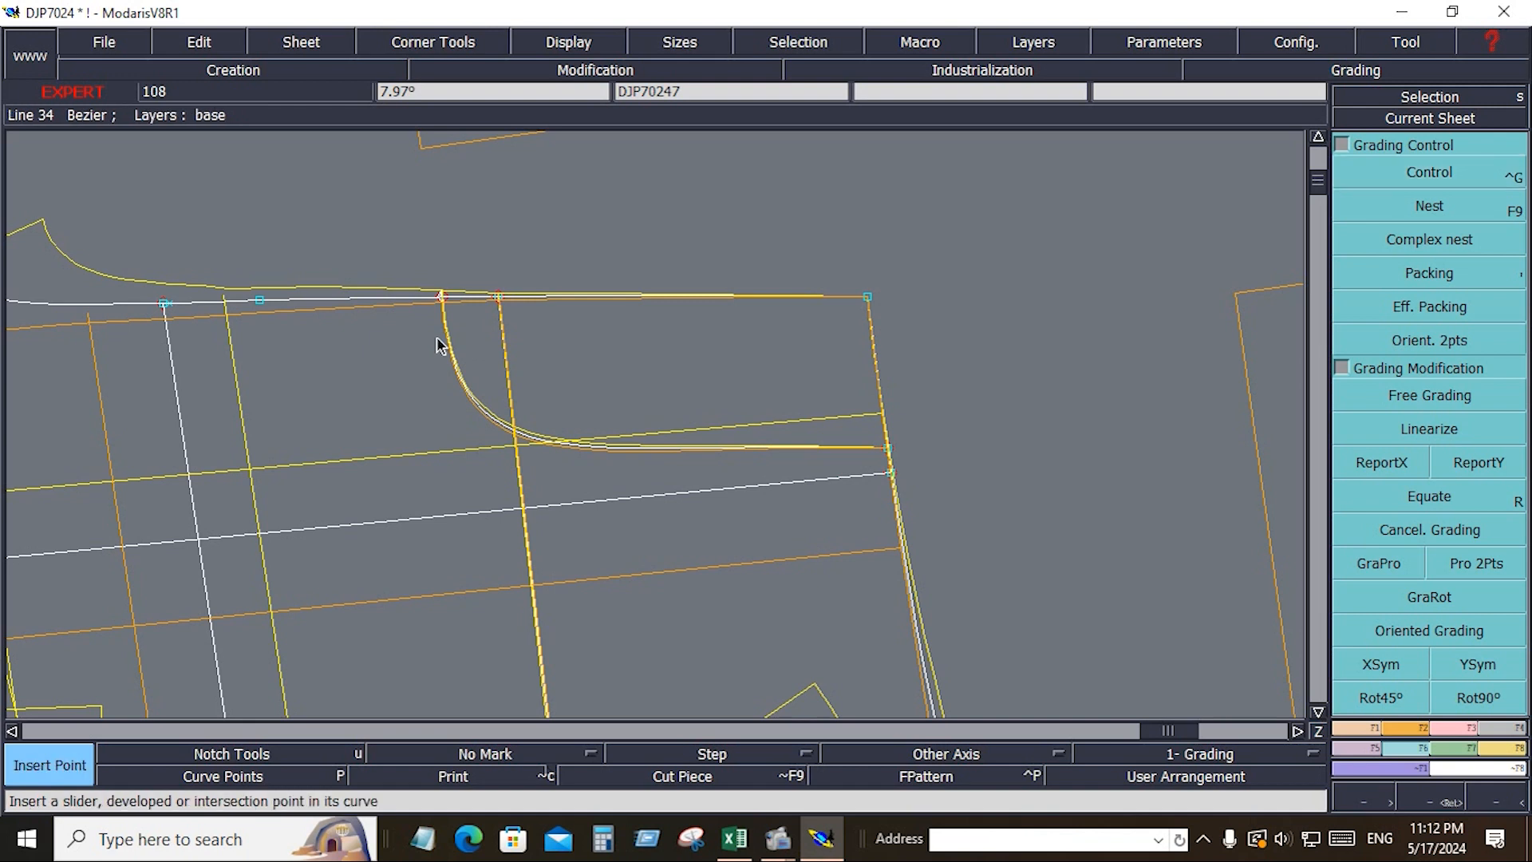
click(440, 297)
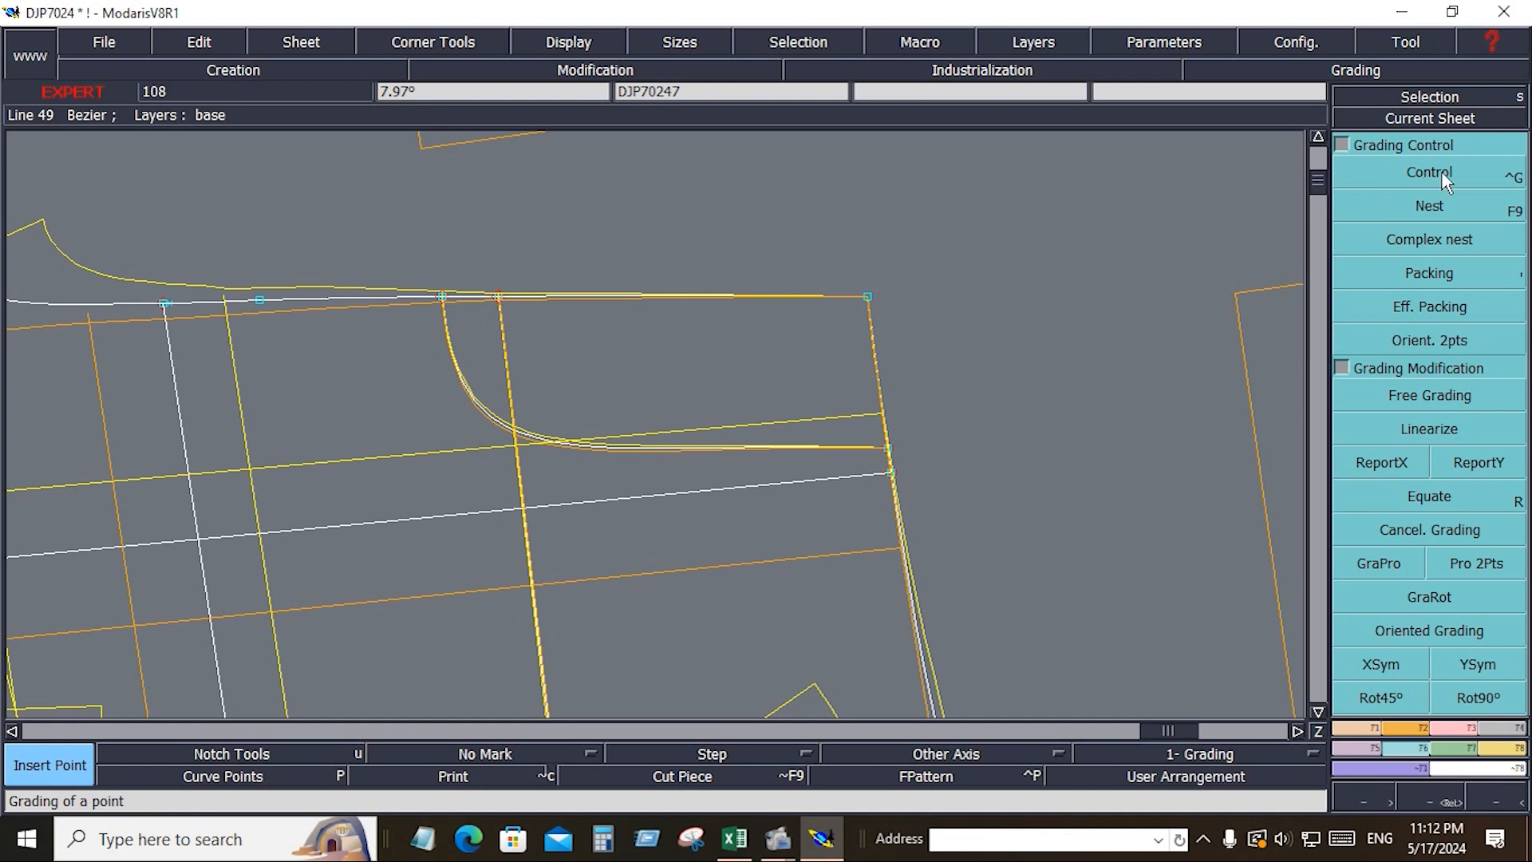
Step: Grade the fly curve's starting point on the fly edge with a ddx of -0.375
click(1430, 172)
click(443, 300)
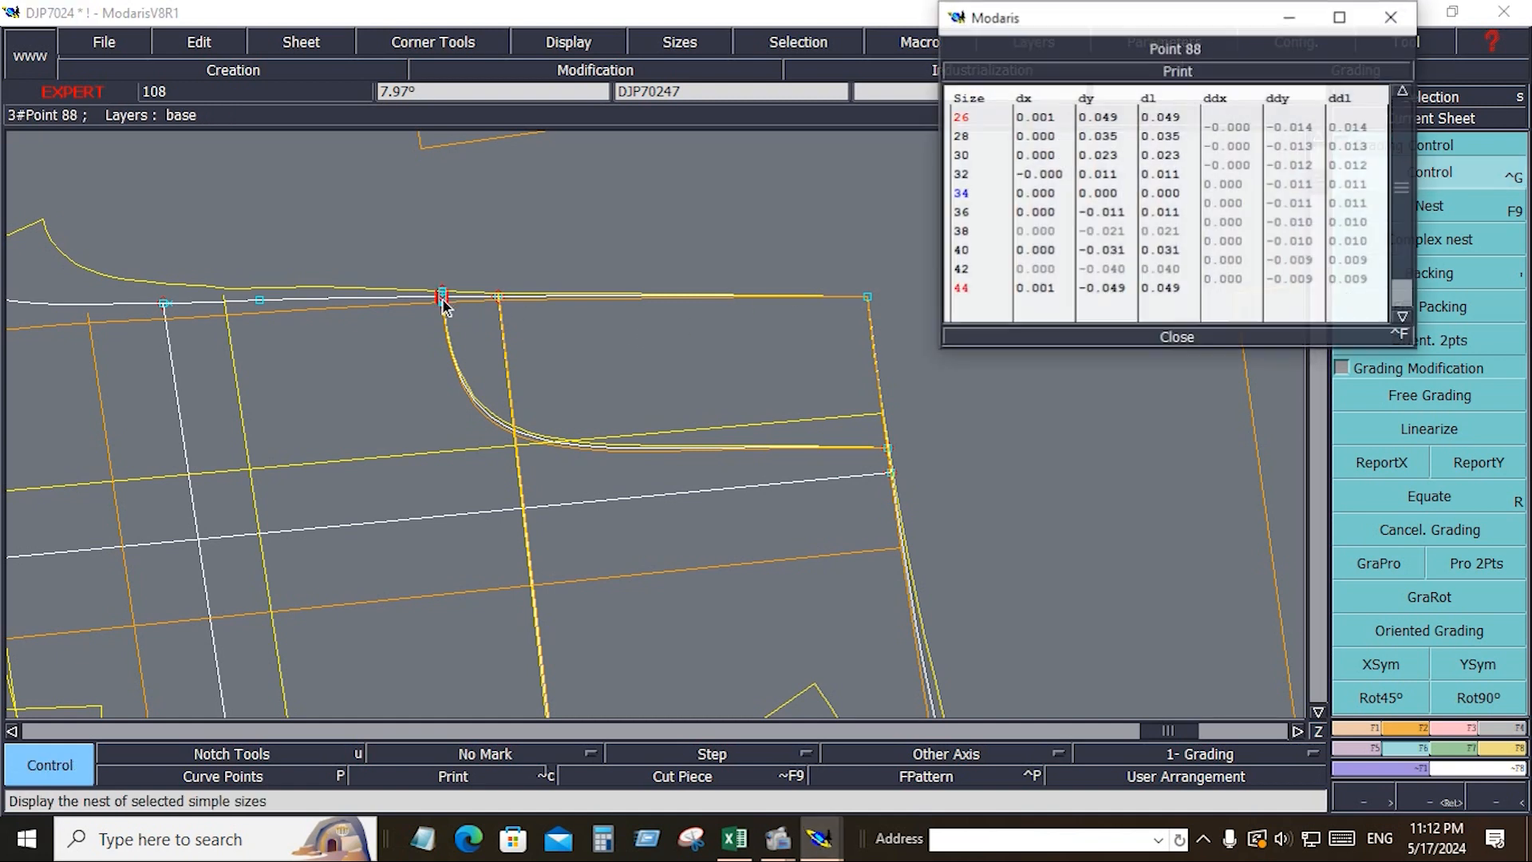
click(1245, 152)
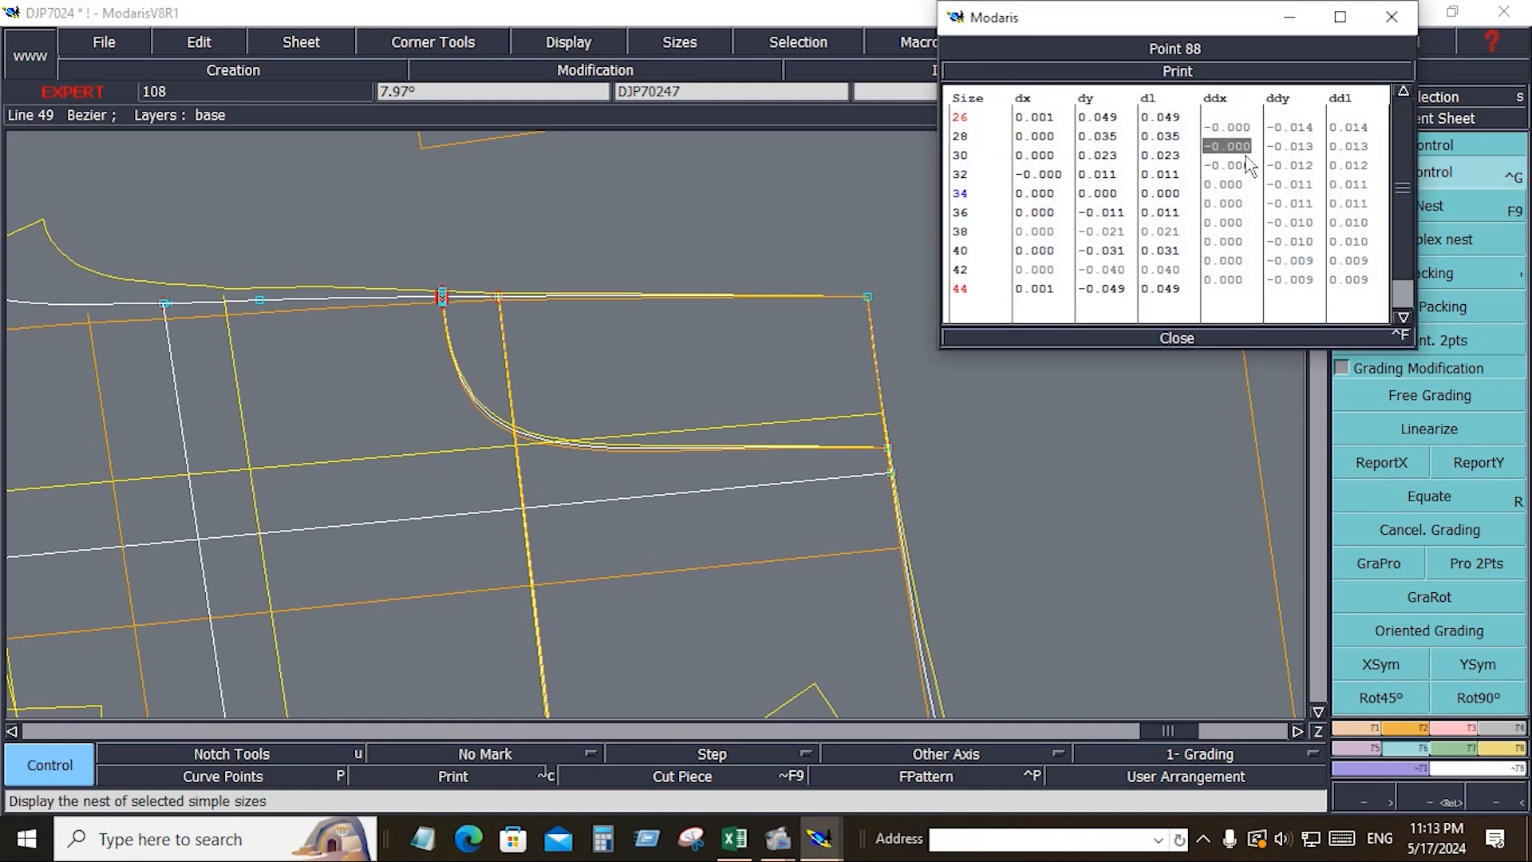
text(-.375)
key(Return)
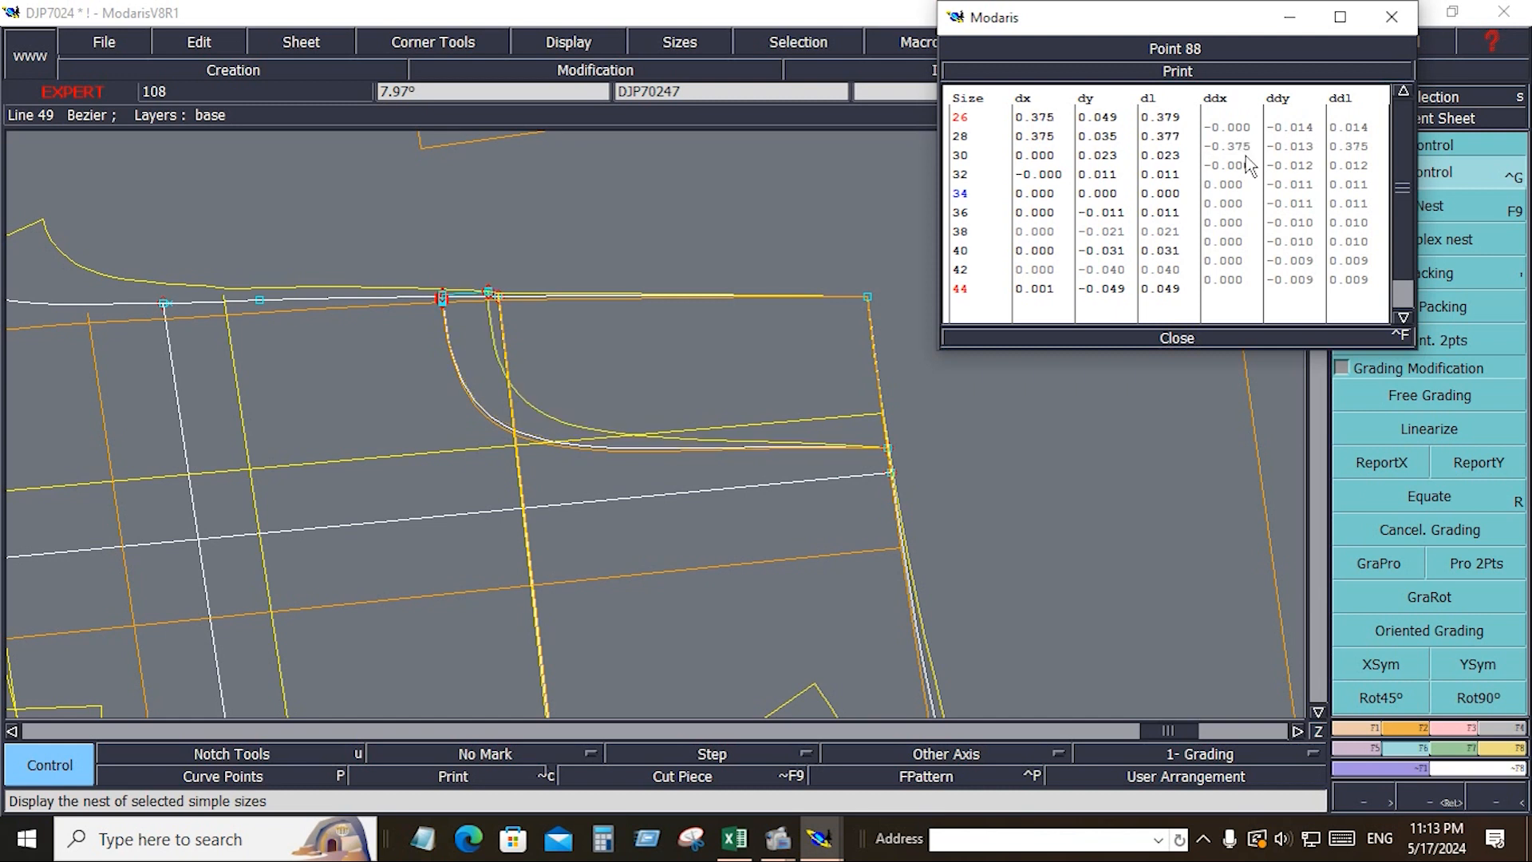
click(1177, 337)
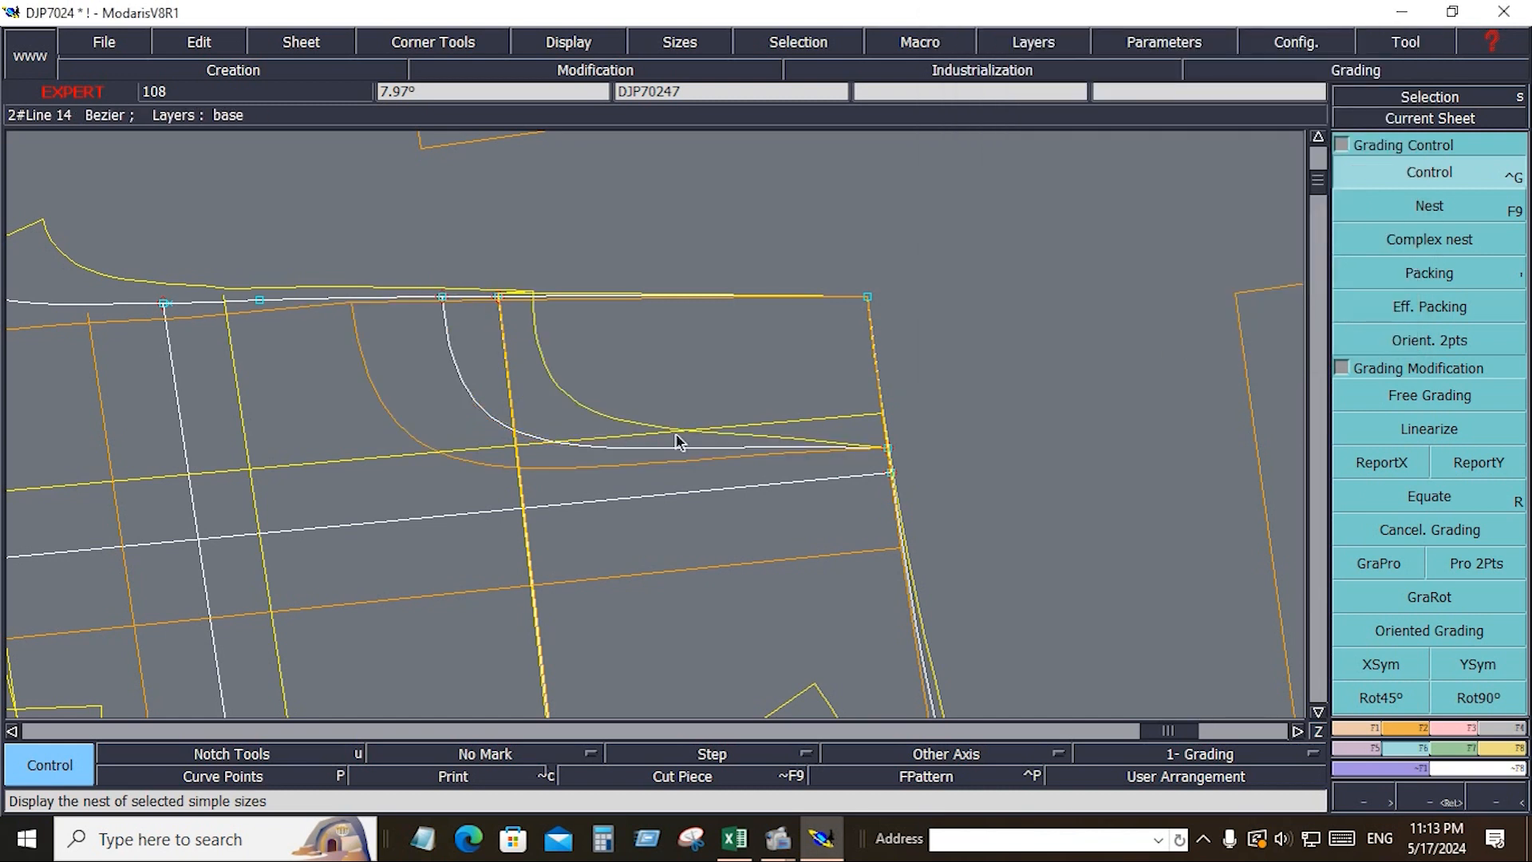
Step: Copy the fly curve start point's X grading to both ends of the crosswise line beside it
click(1384, 464)
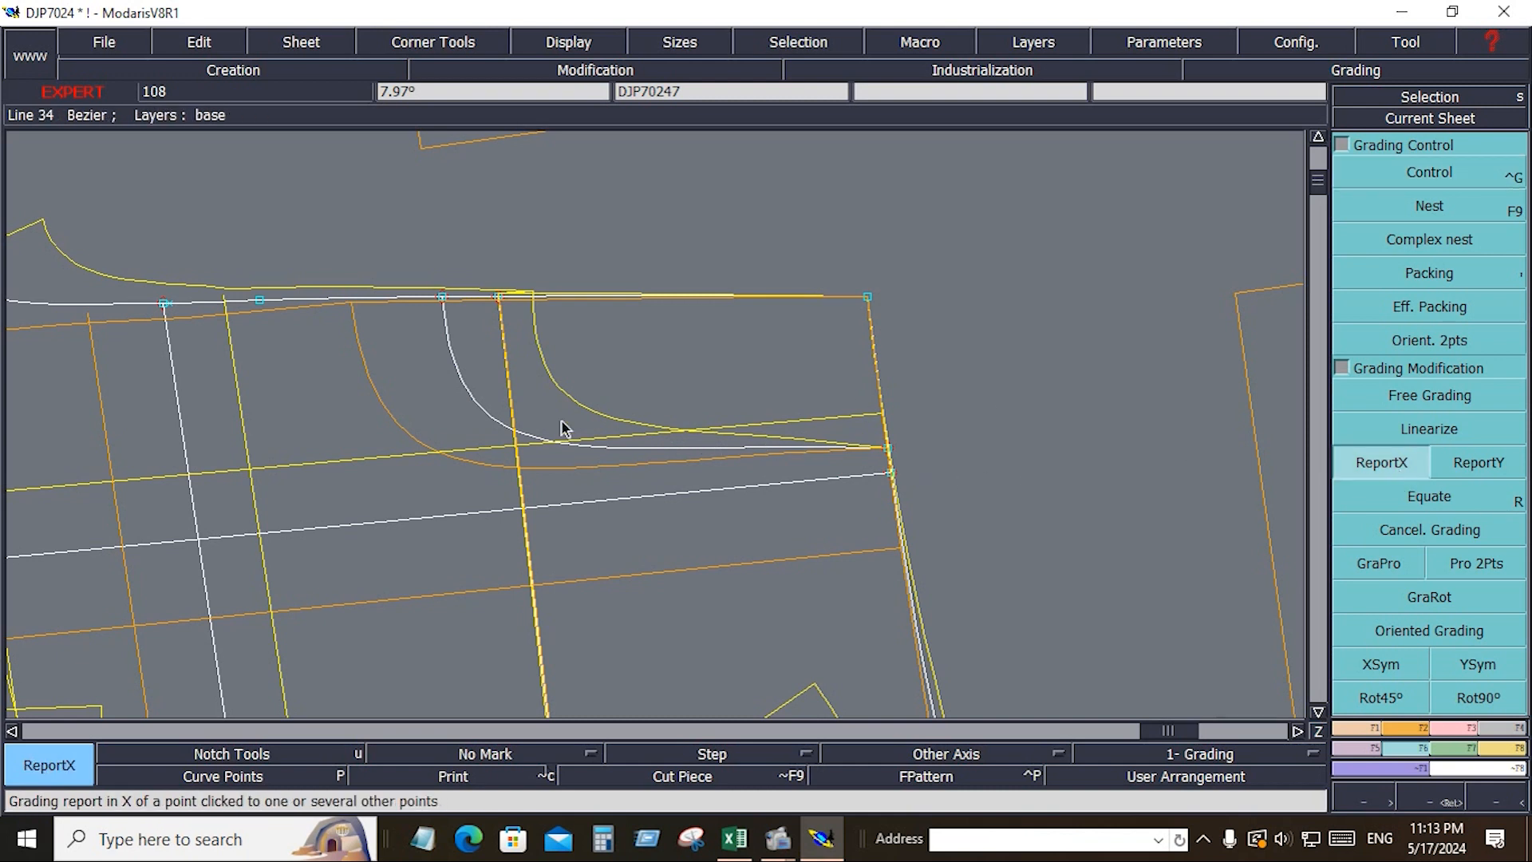
click(443, 298)
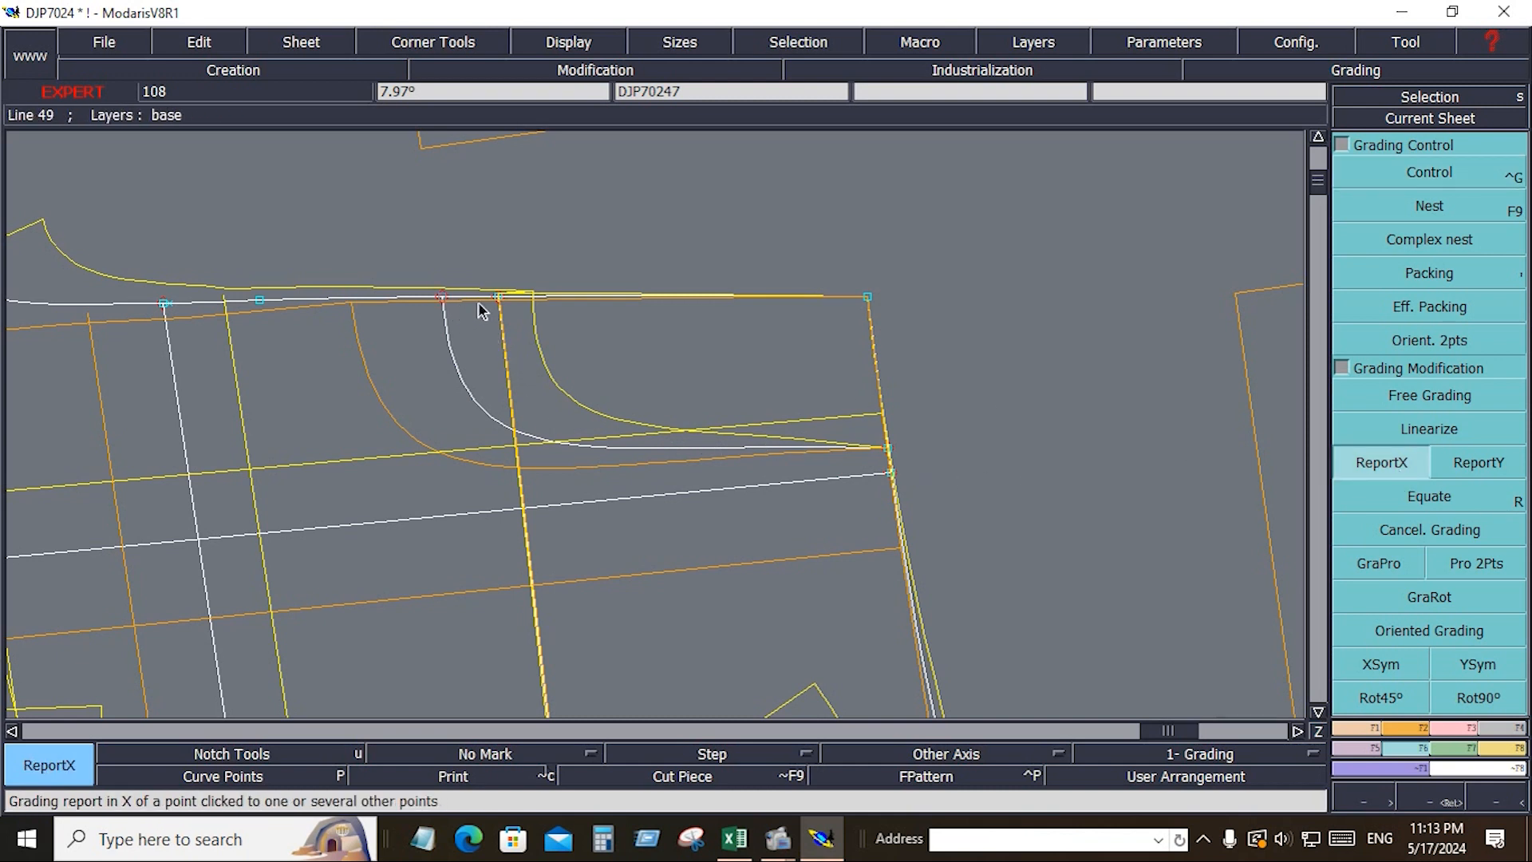
click(499, 298)
scroll(724, 168, down, 3)
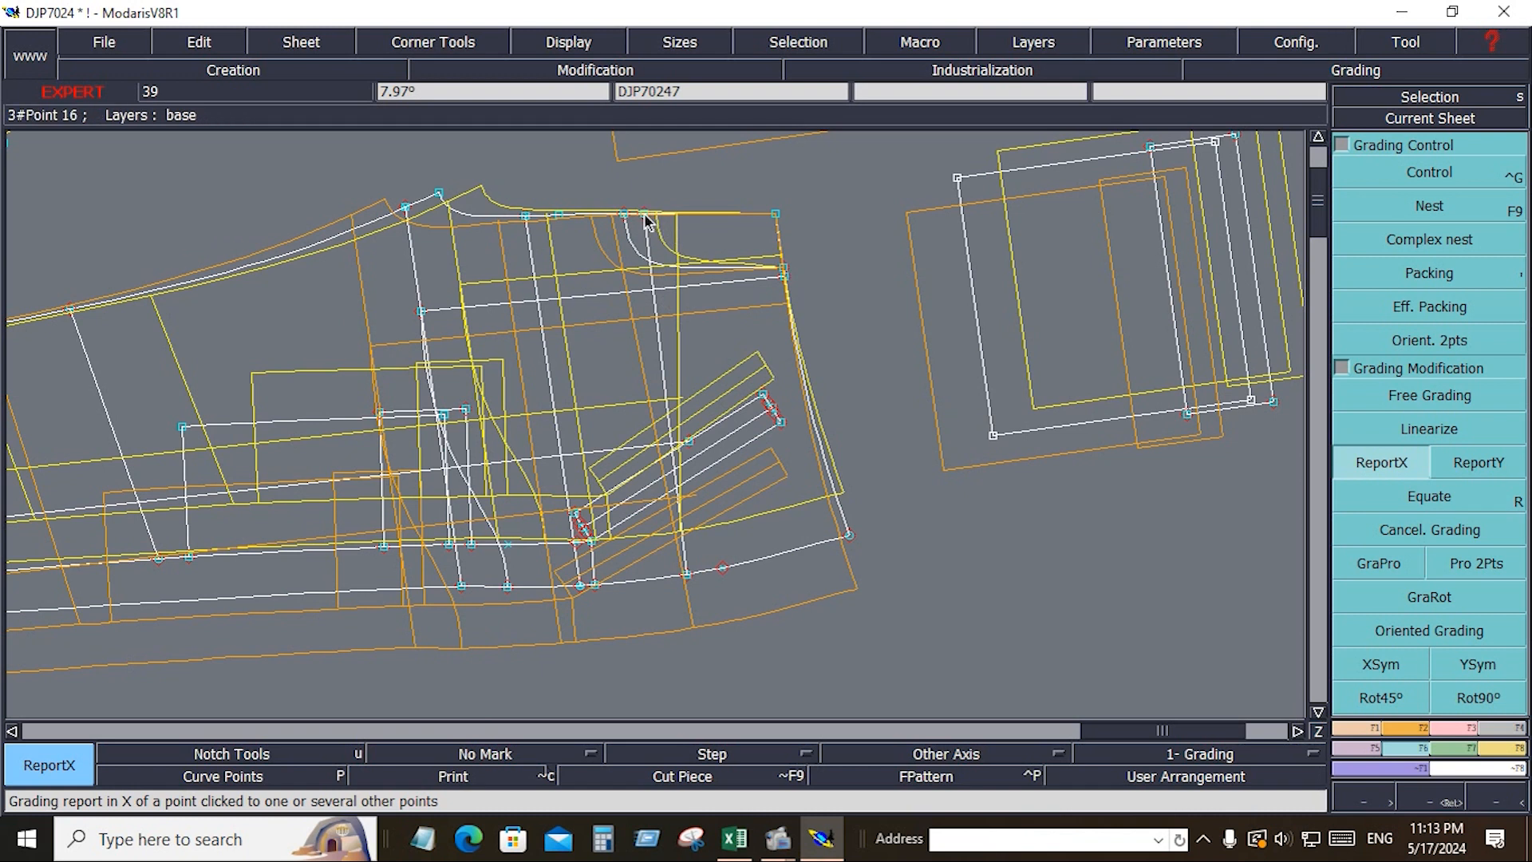
click(688, 576)
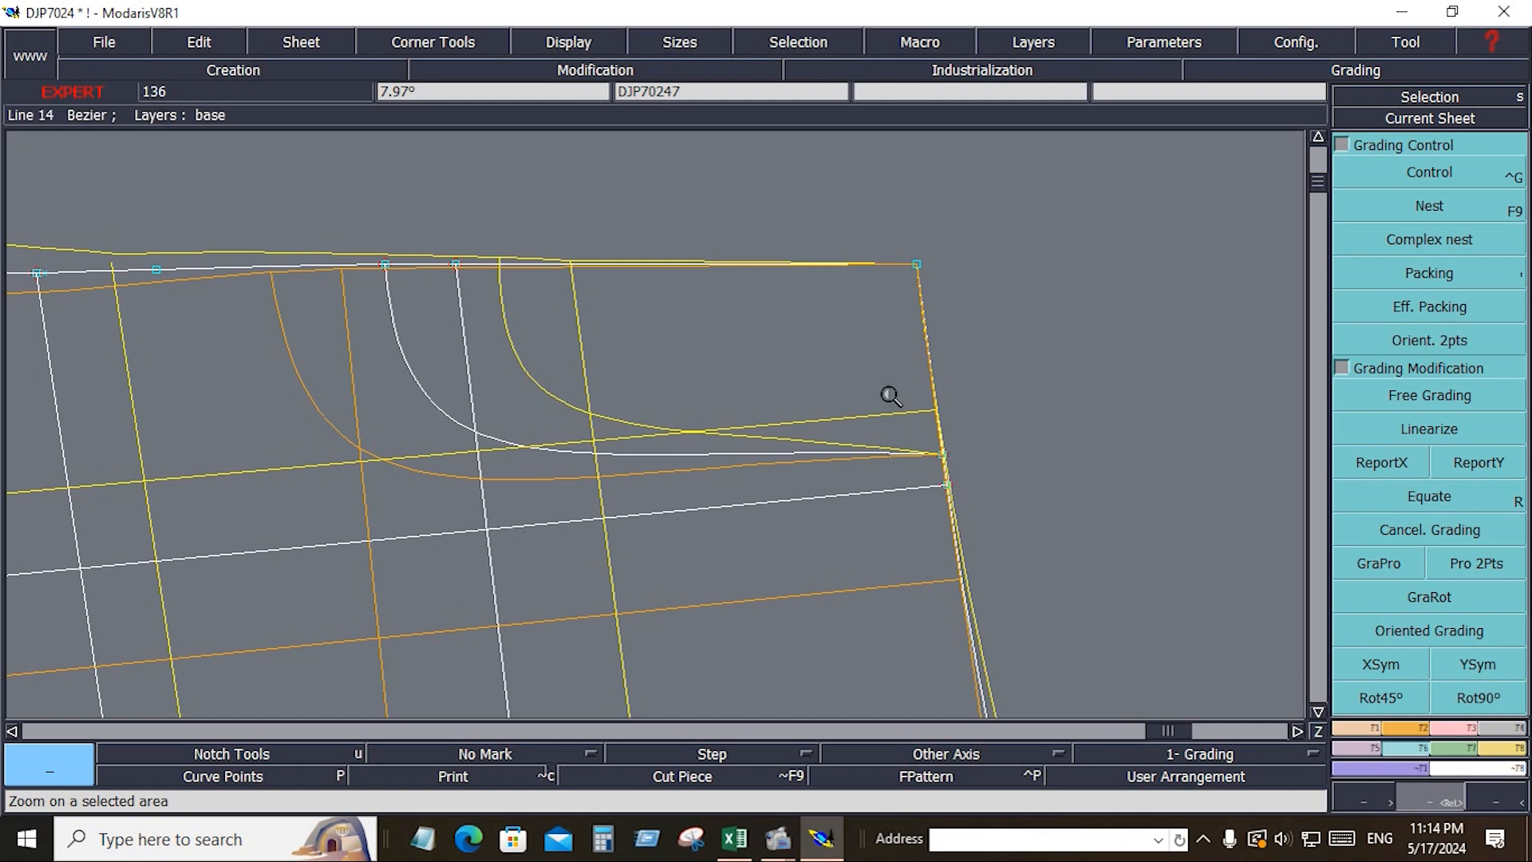
Step: Open the grading values of the fly curve's end point on the waist line
click(1476, 176)
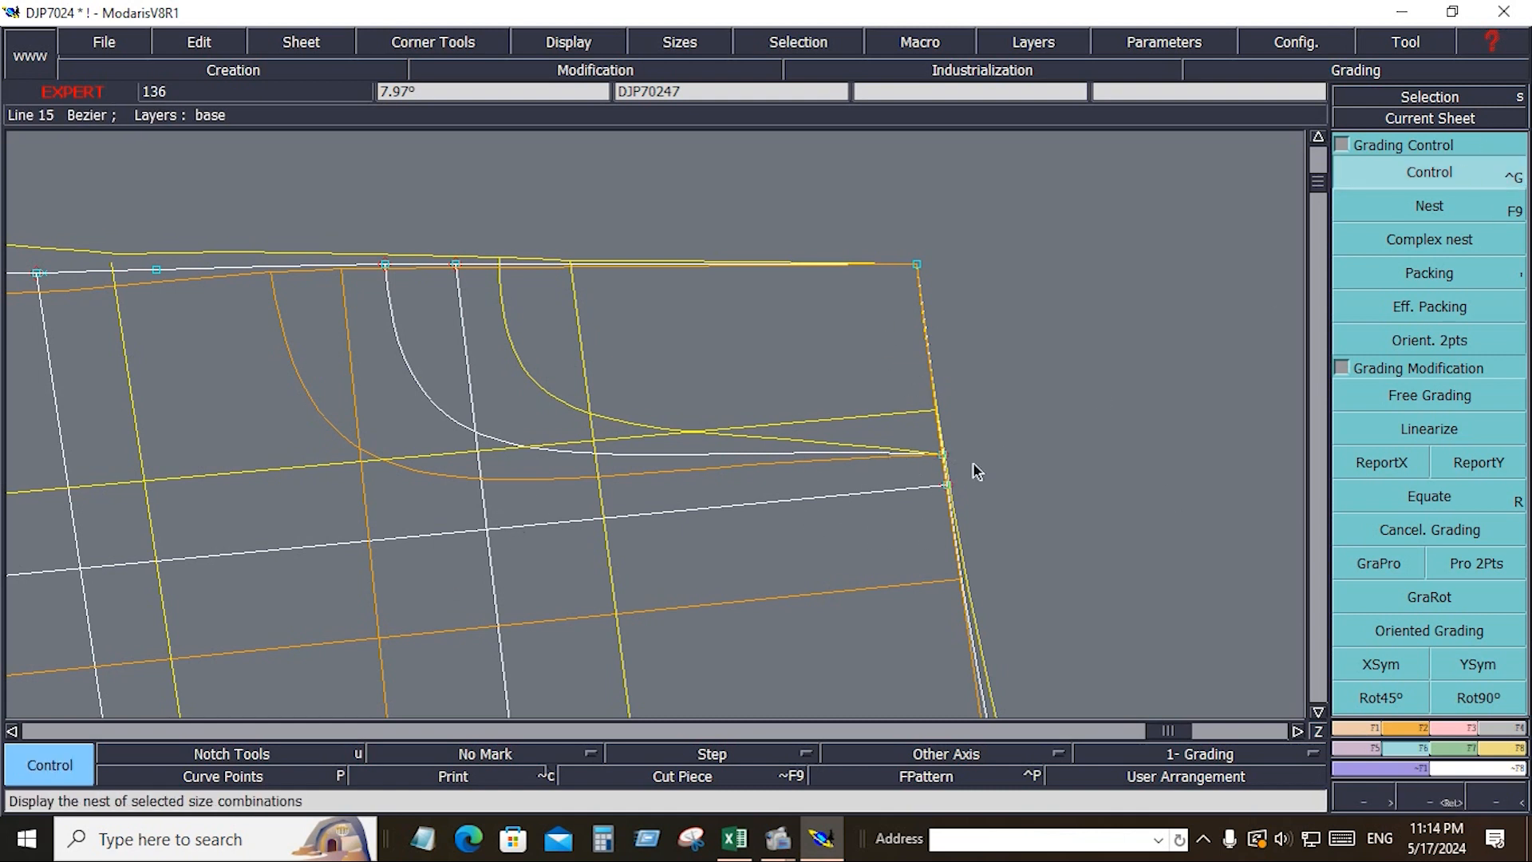
click(944, 463)
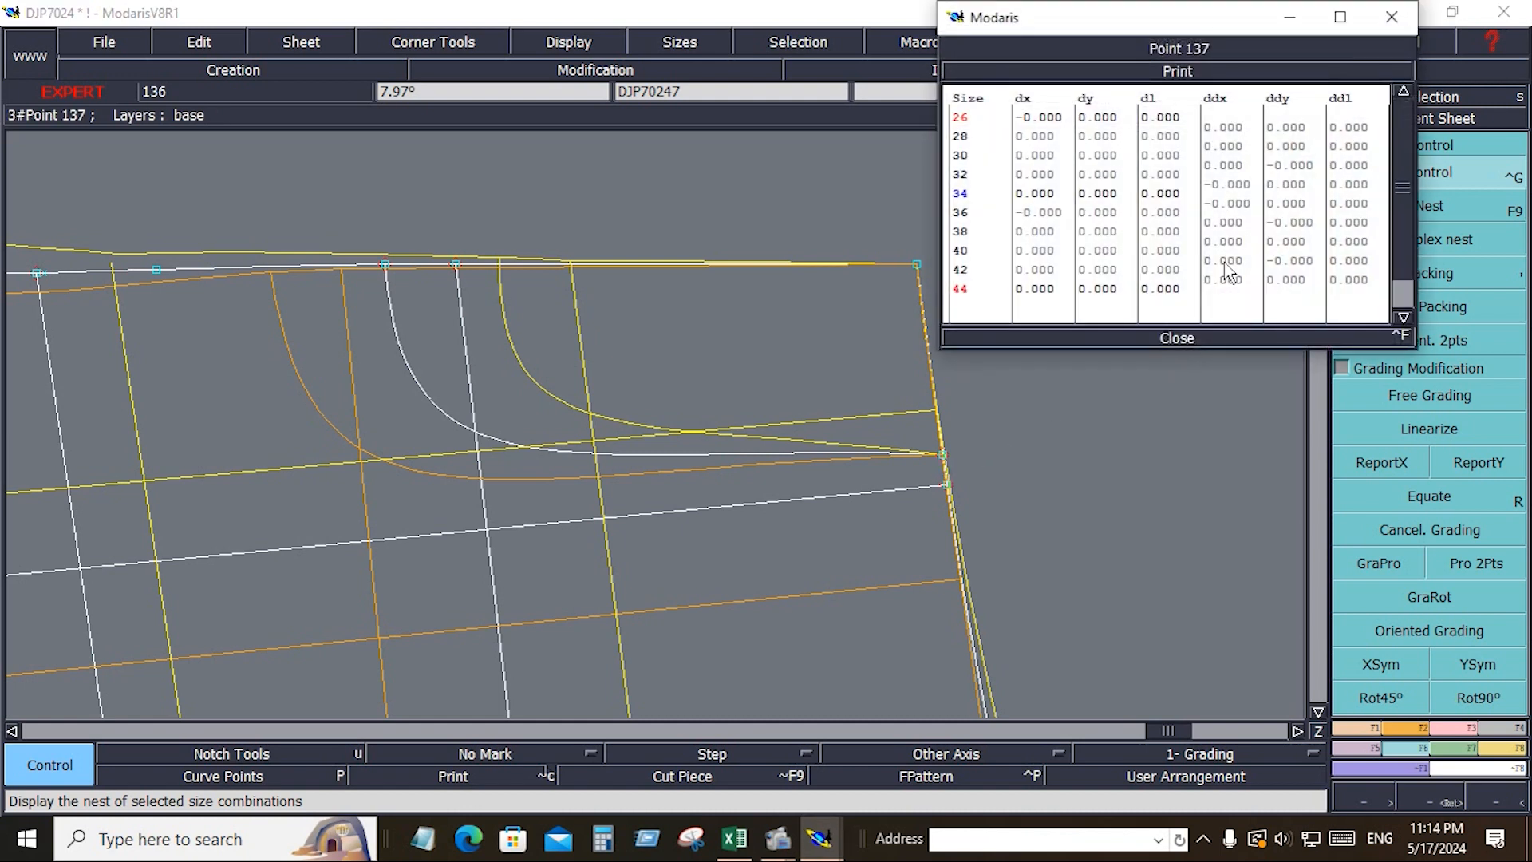
click(1231, 152)
key(BackSpace)
key(Return)
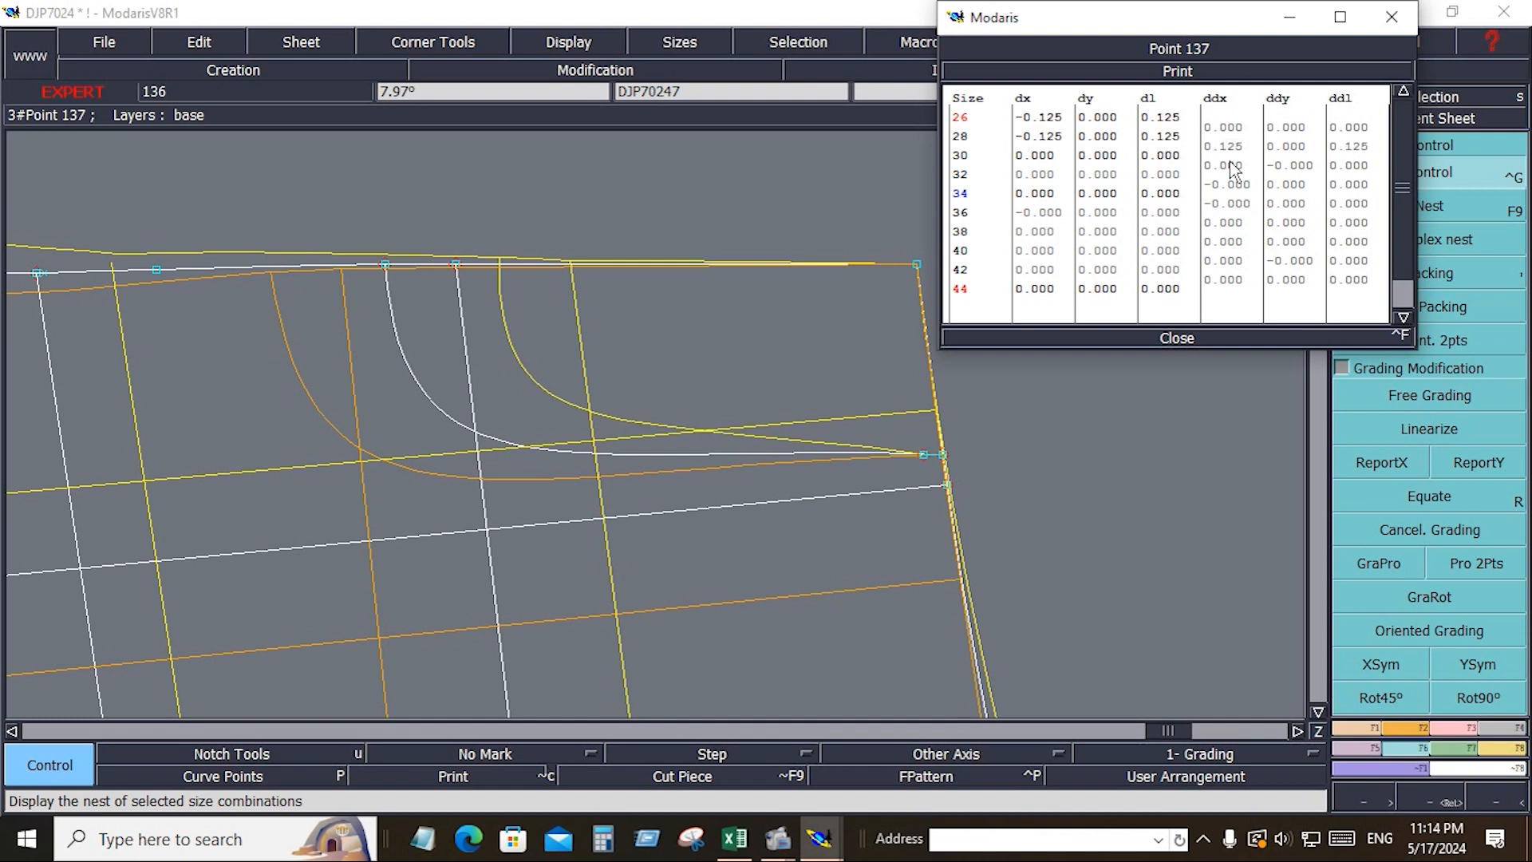
click(1230, 148)
text(0)
key(Return)
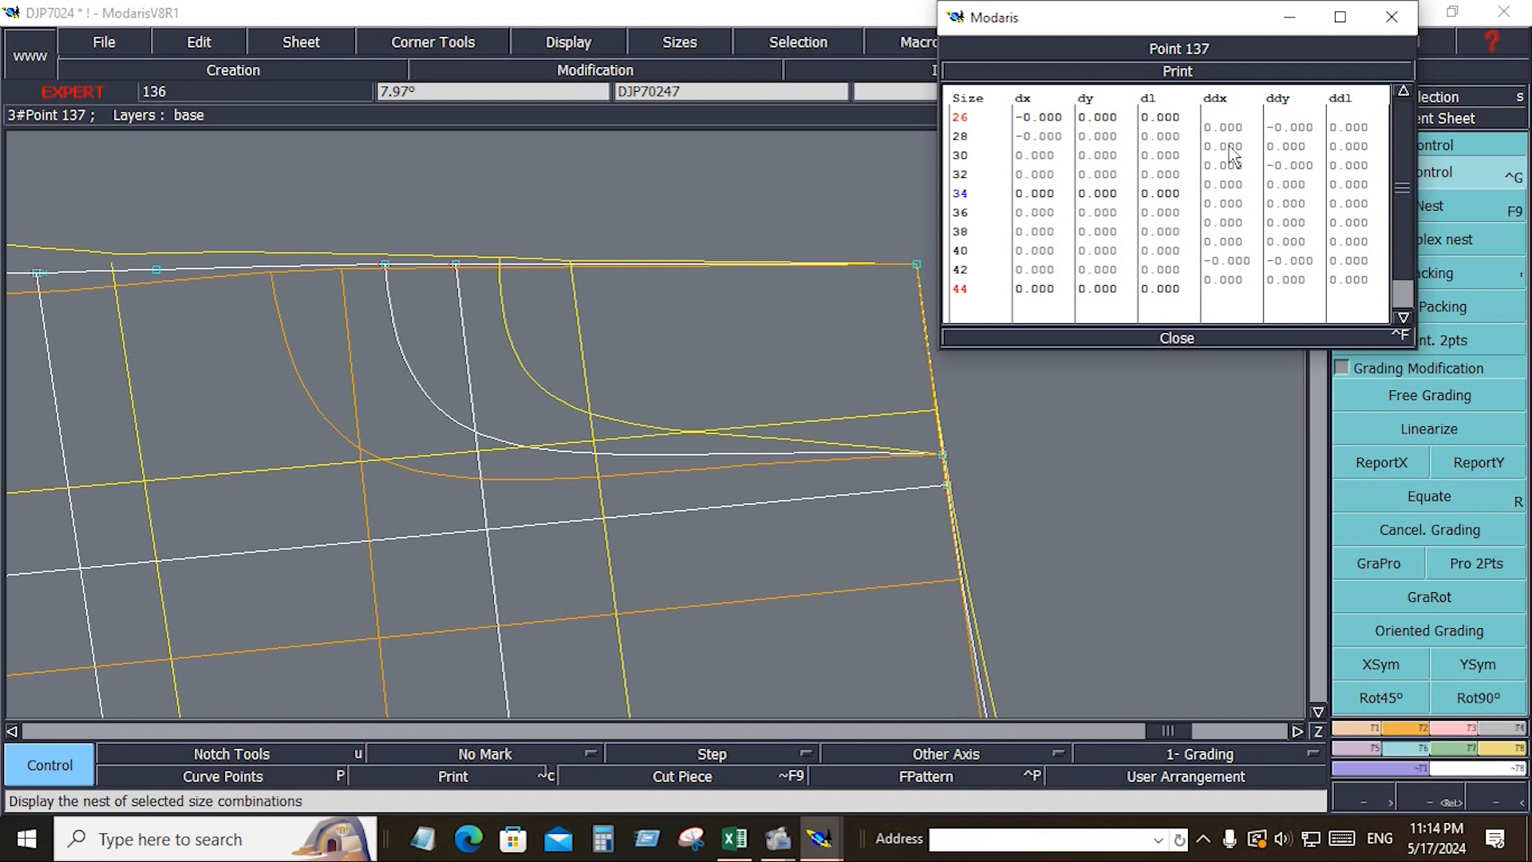
Step: Set the fly curve end point's ddy to 0.125 between sizes 28 and 30 and between sizes 34 and 36
click(1298, 151)
text(.125)
key(Return)
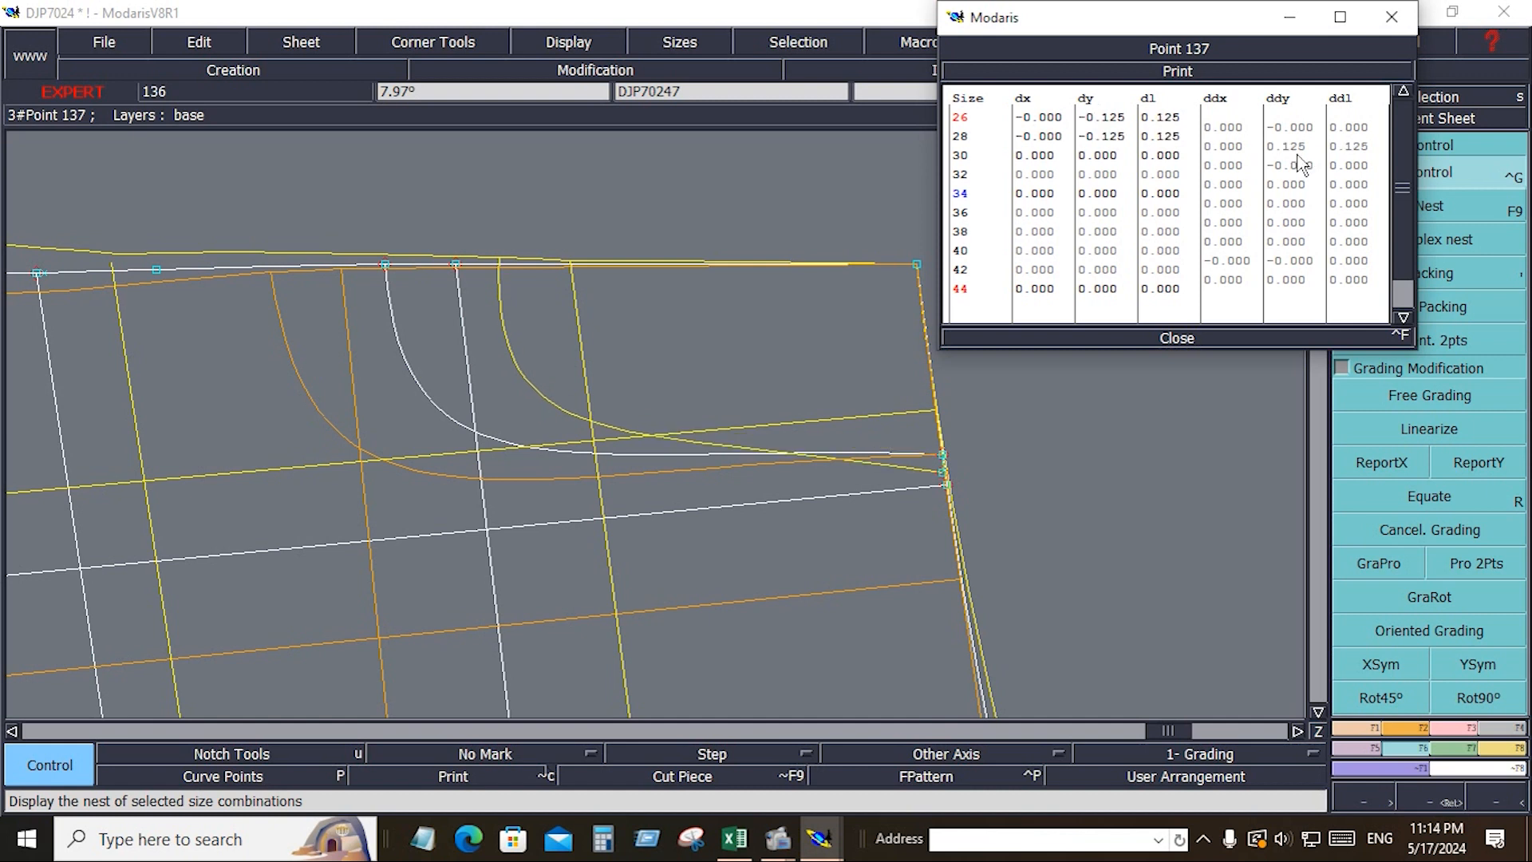
click(1305, 205)
text(.125)
key(Return)
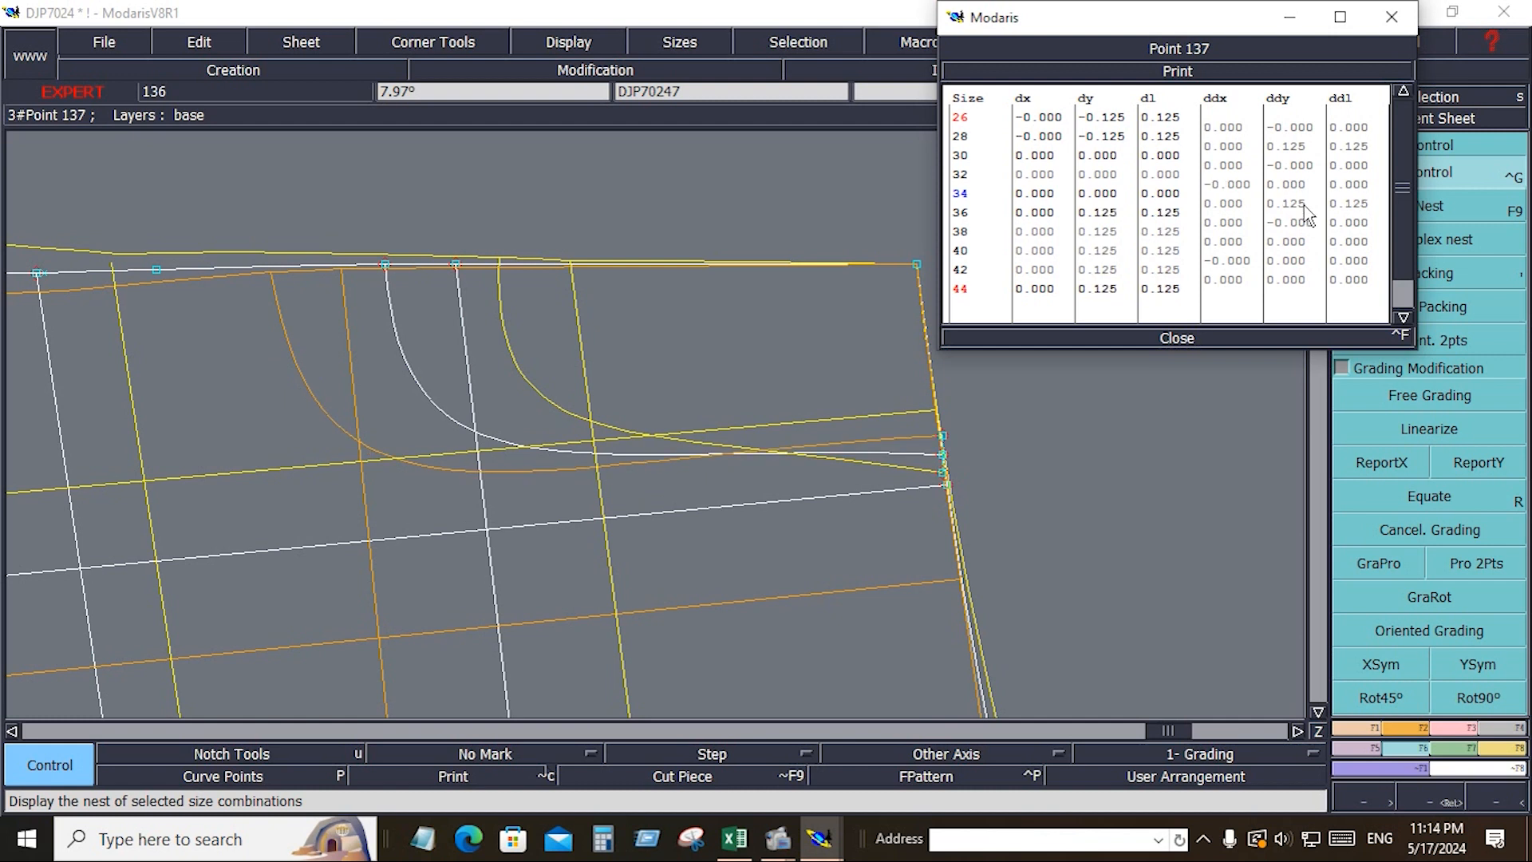
Step: Reset the ddy between sizes 28 and 30 to 0 and set it to 0.125 between sizes 30 and 32
click(1306, 261)
click(1299, 149)
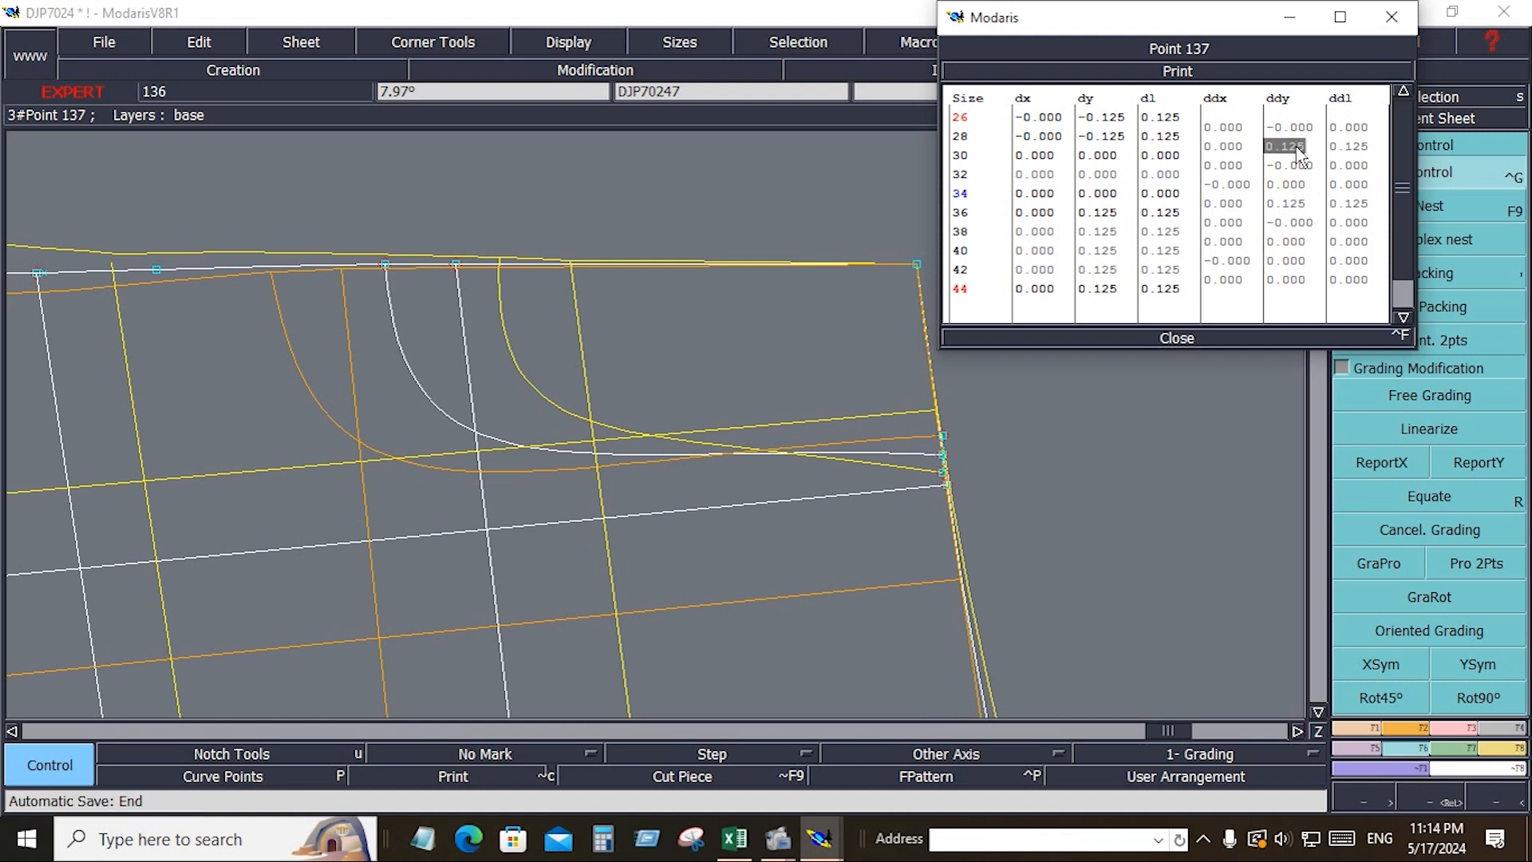
text(0)
click(1290, 166)
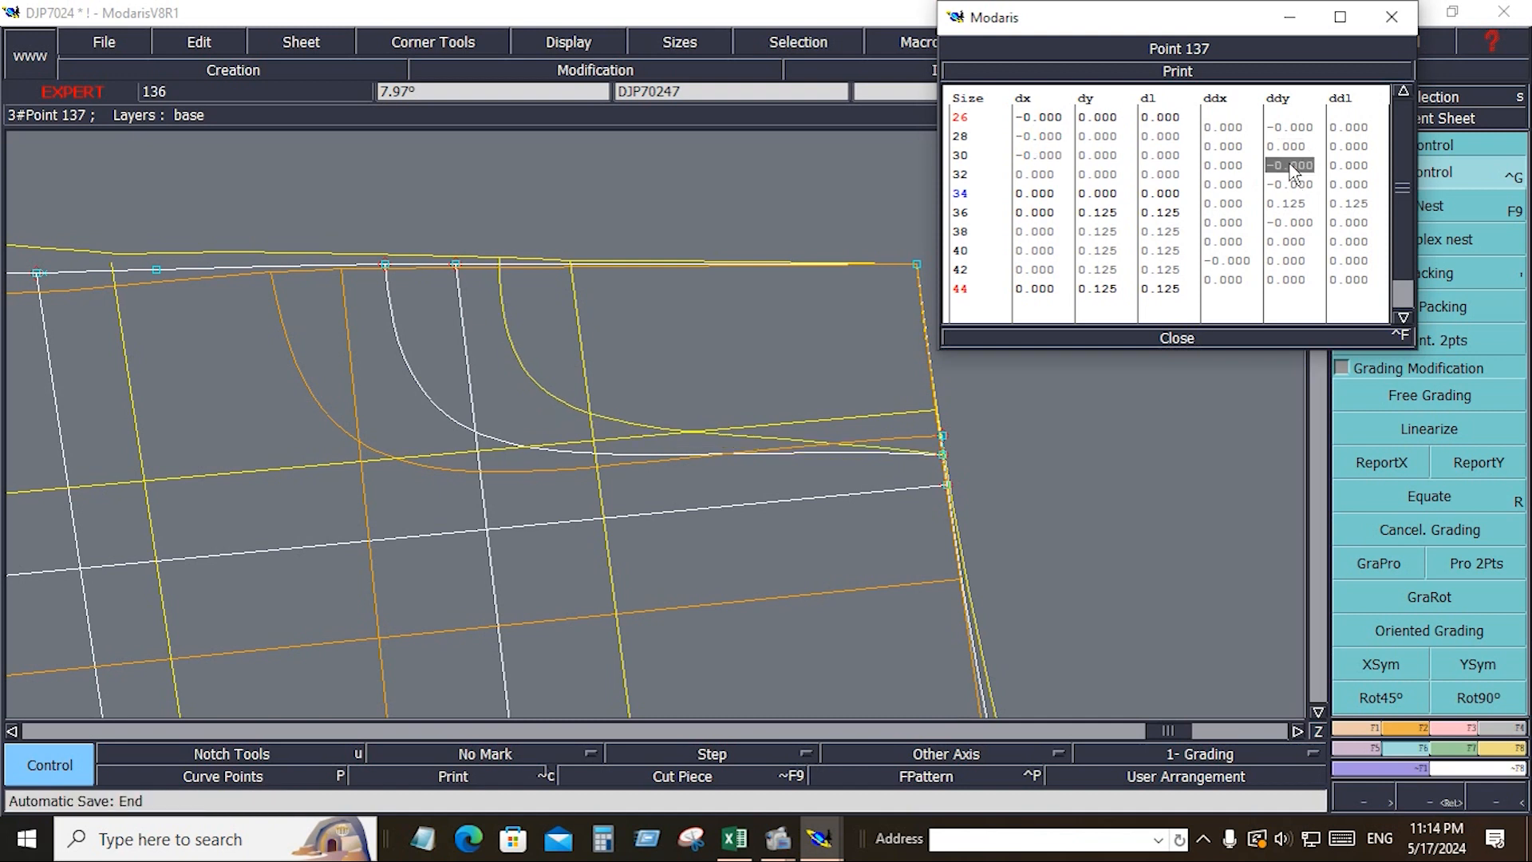
text(.125)
key(Return)
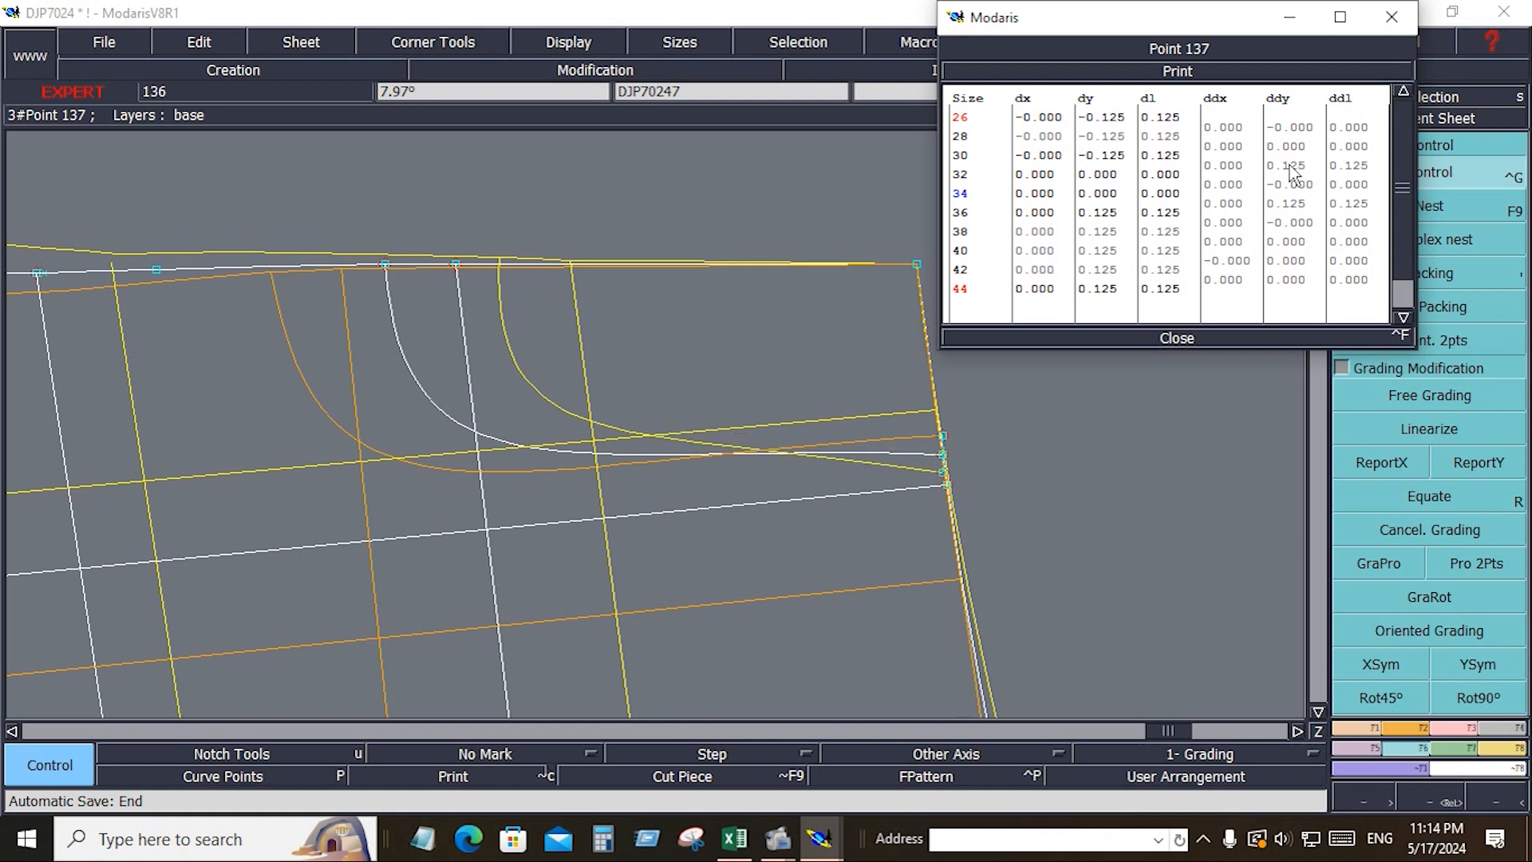
Step: Set the ddy to -0.125 between sizes 30 and 32 and between sizes 38 and 40
click(1290, 166)
text(-0.125)
key(Return)
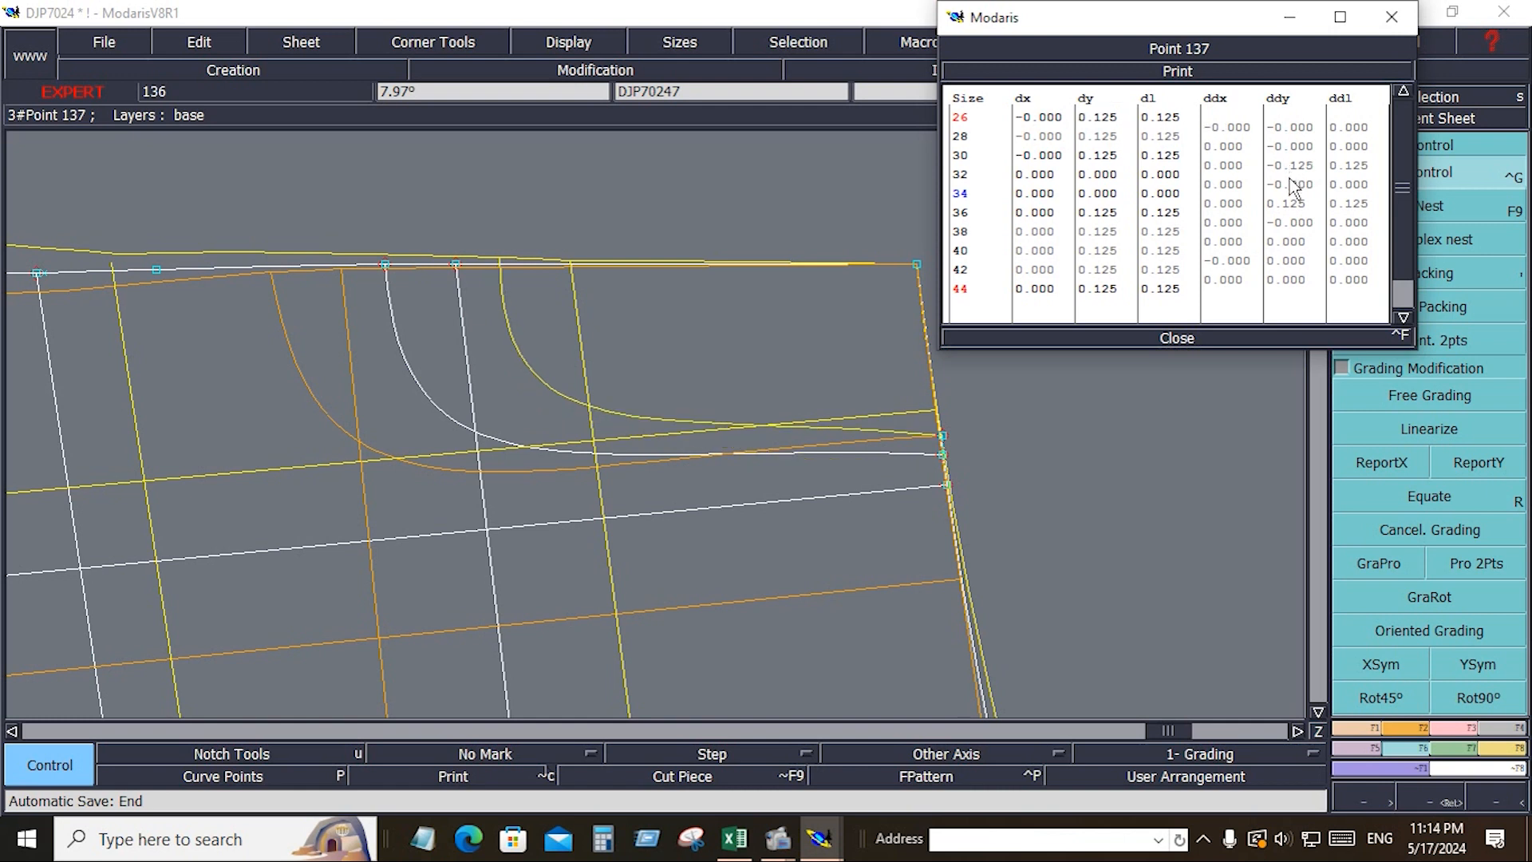
click(1298, 245)
text(-.125)
key(Return)
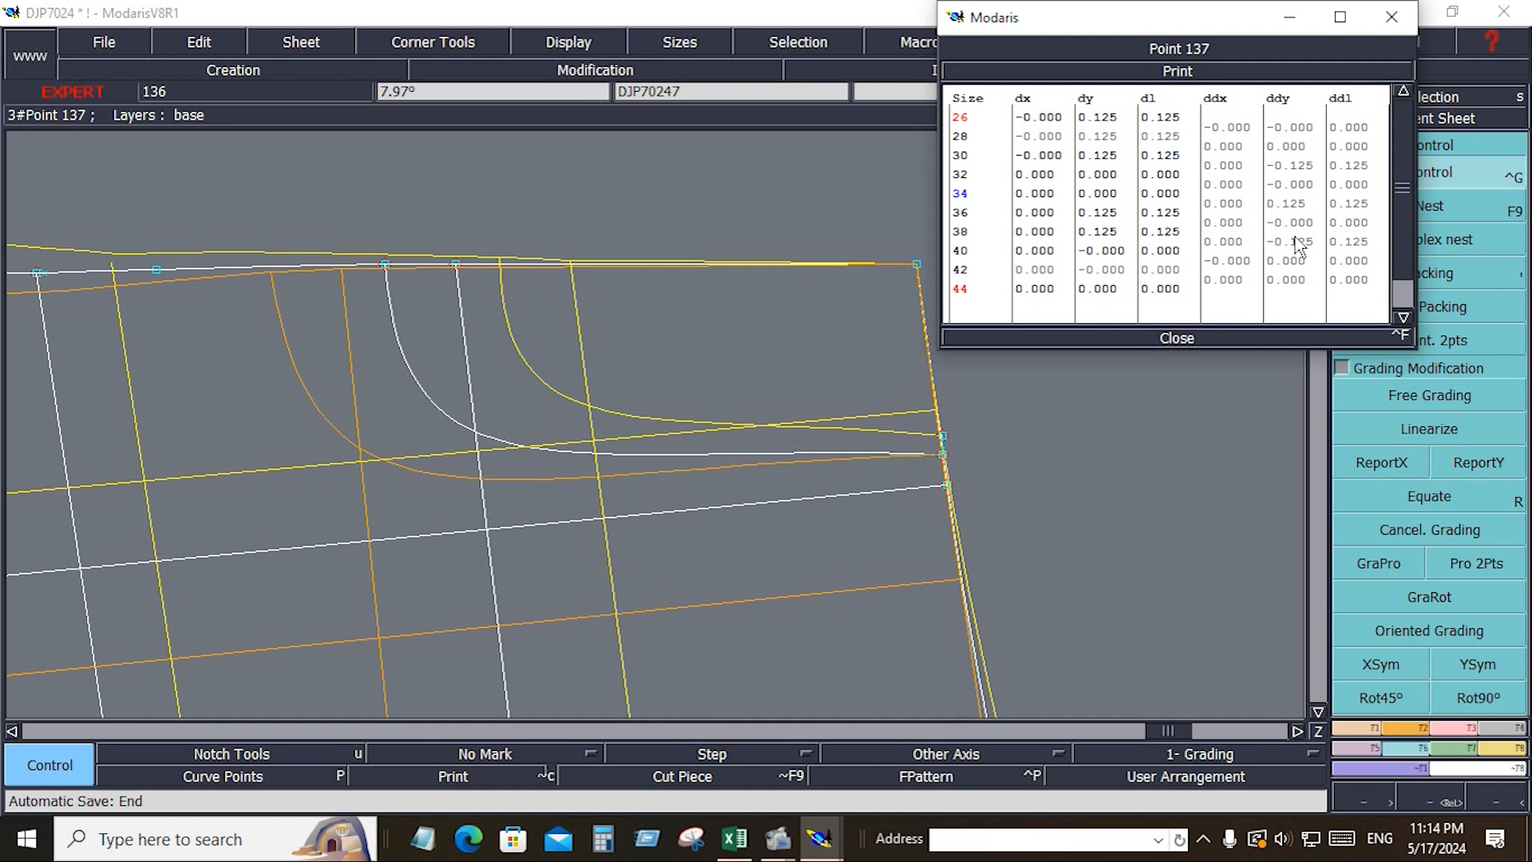
Step: Close the grading values and add a developed point on the fly stitch curve about 2.9 inches from its waist end
click(1189, 335)
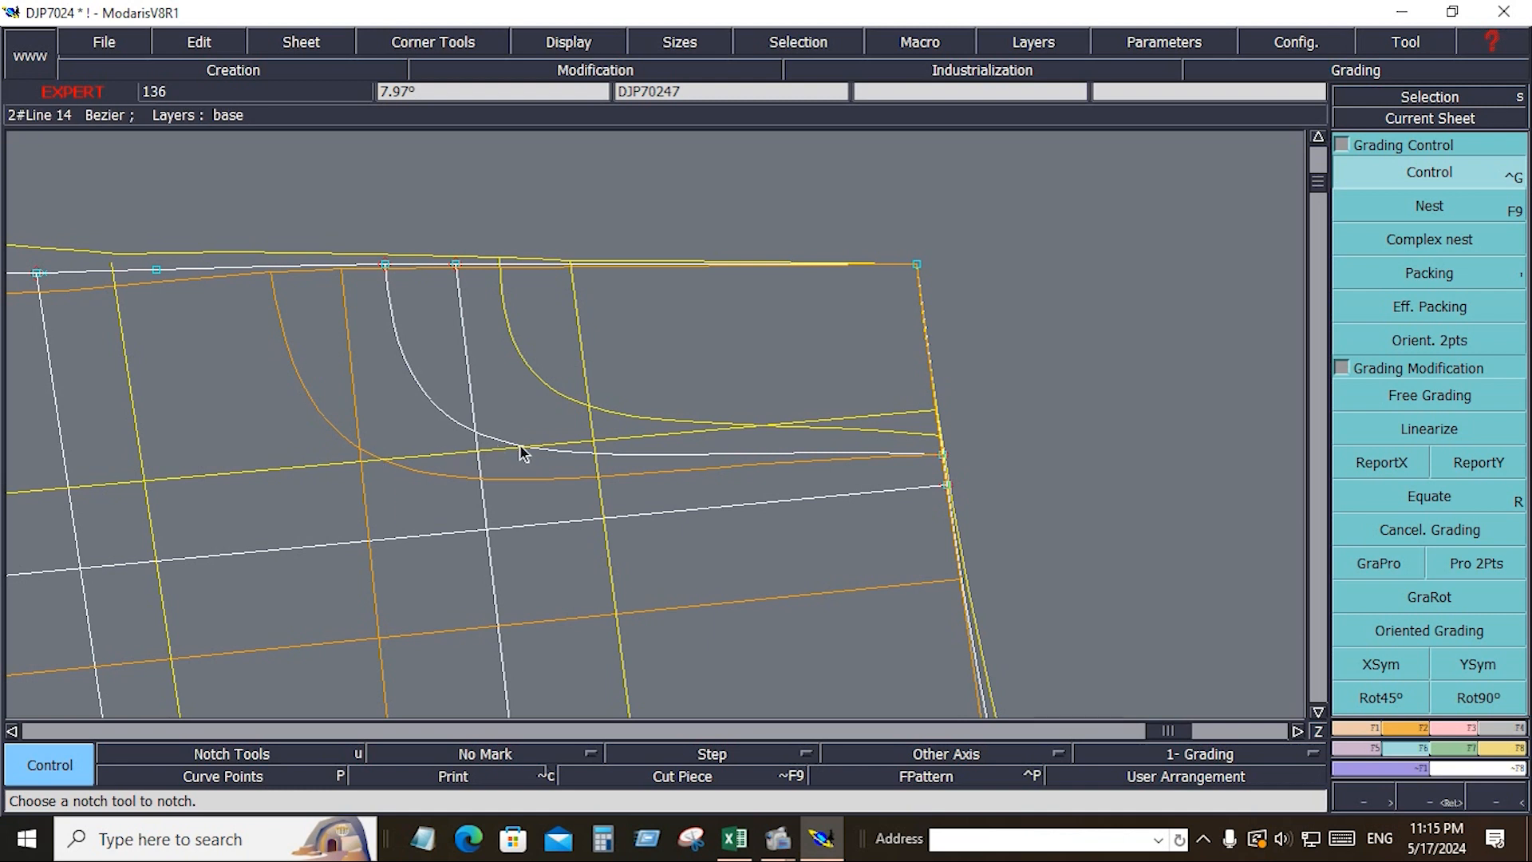
click(1429, 206)
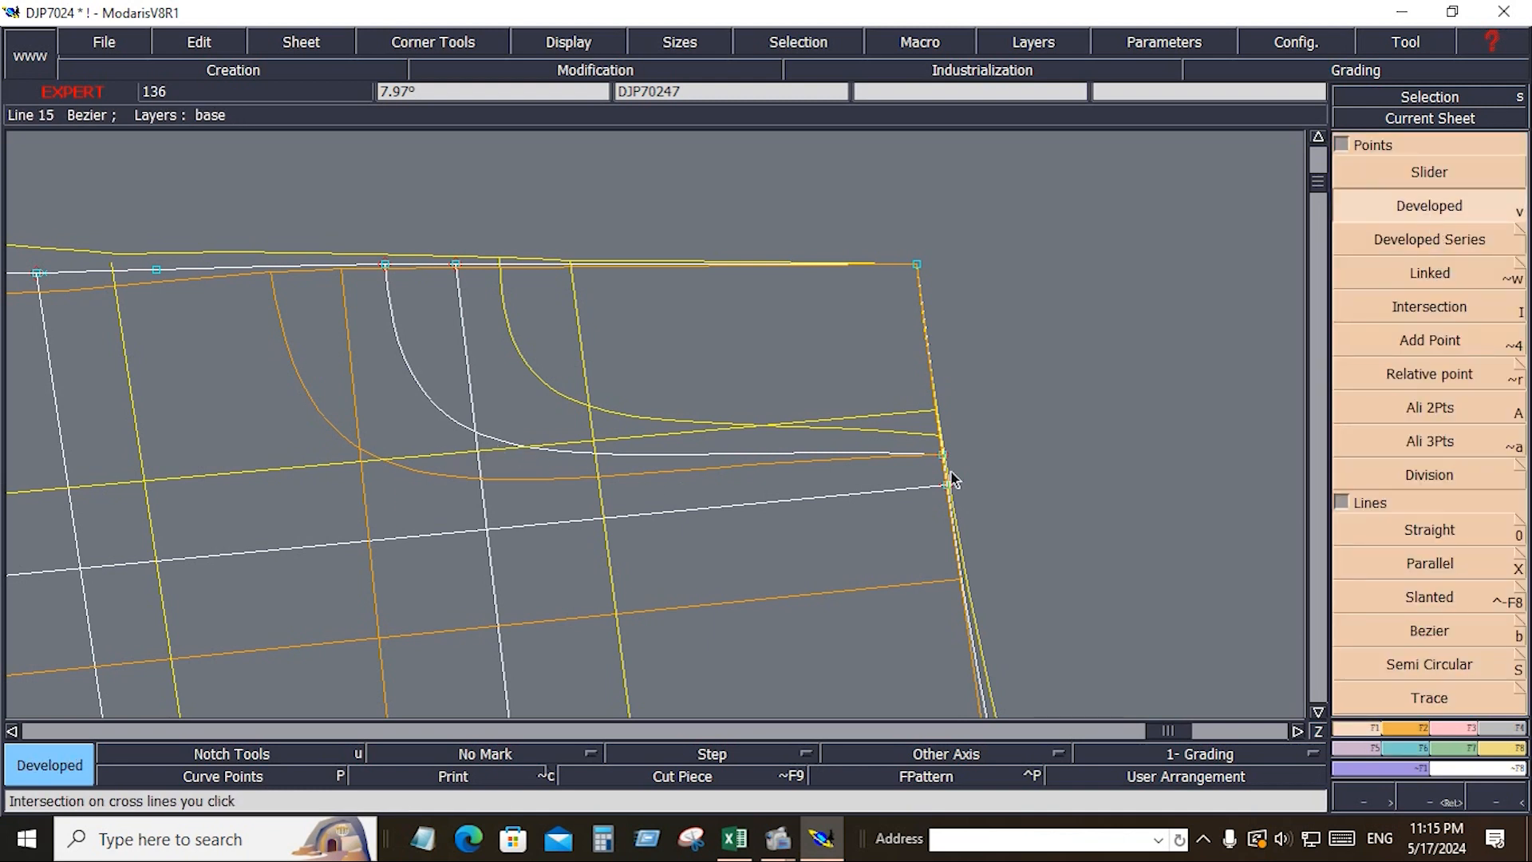
click(934, 454)
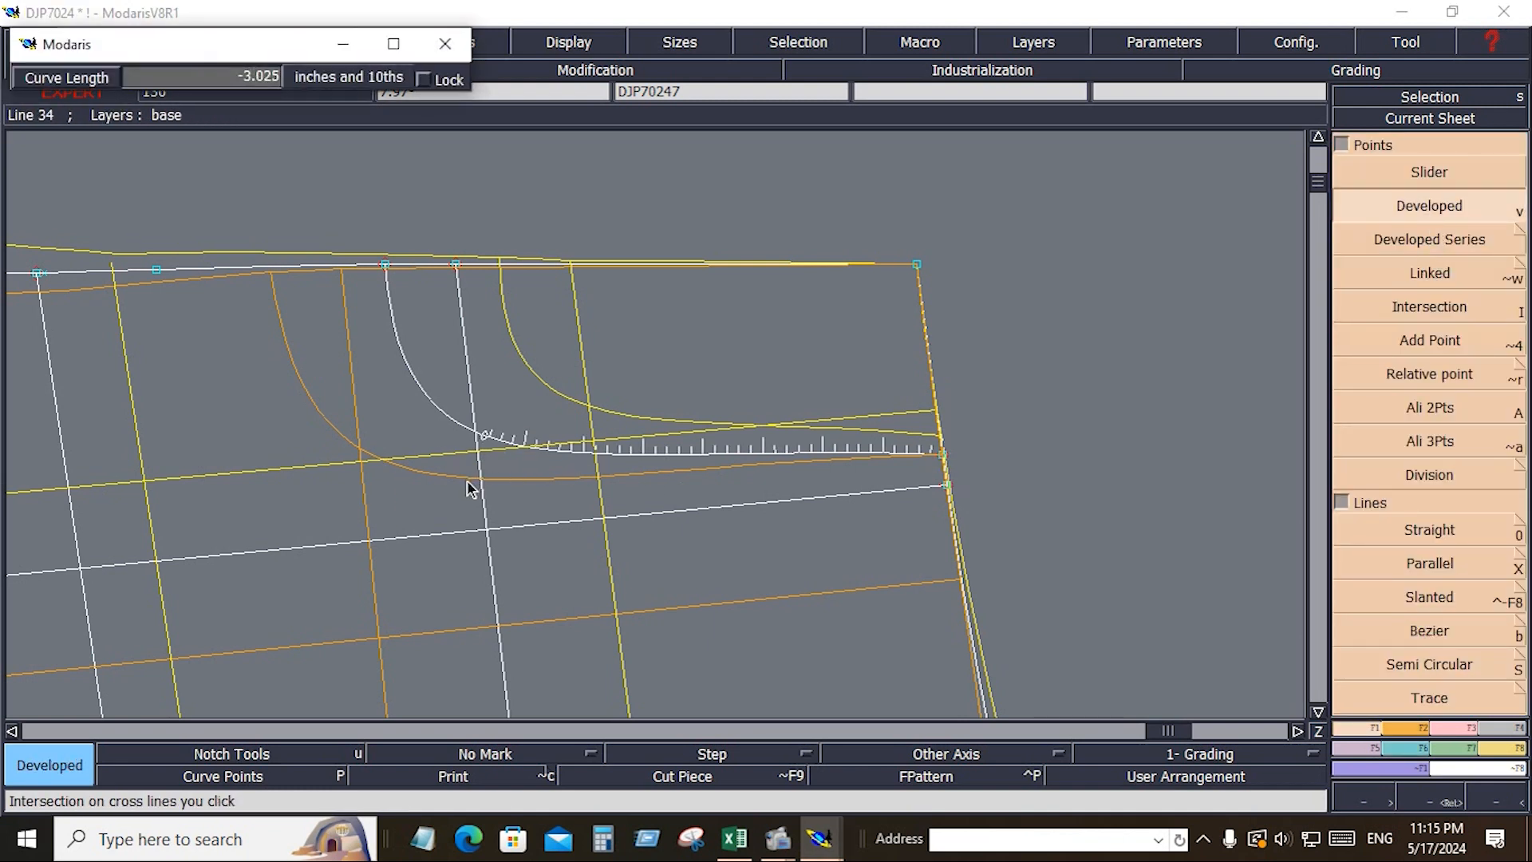
click(499, 444)
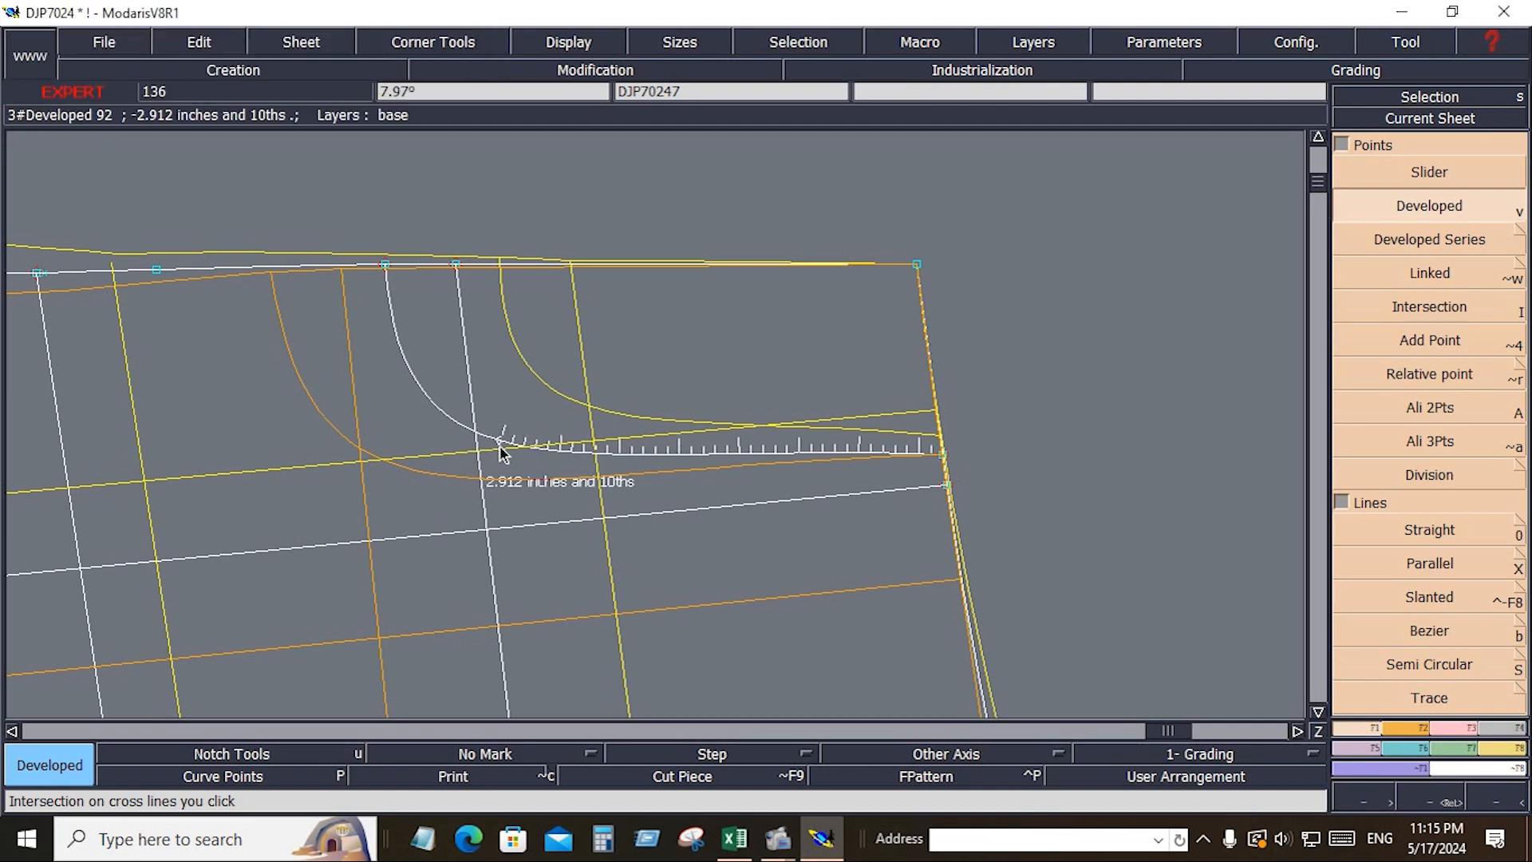
key(i)
click(500, 445)
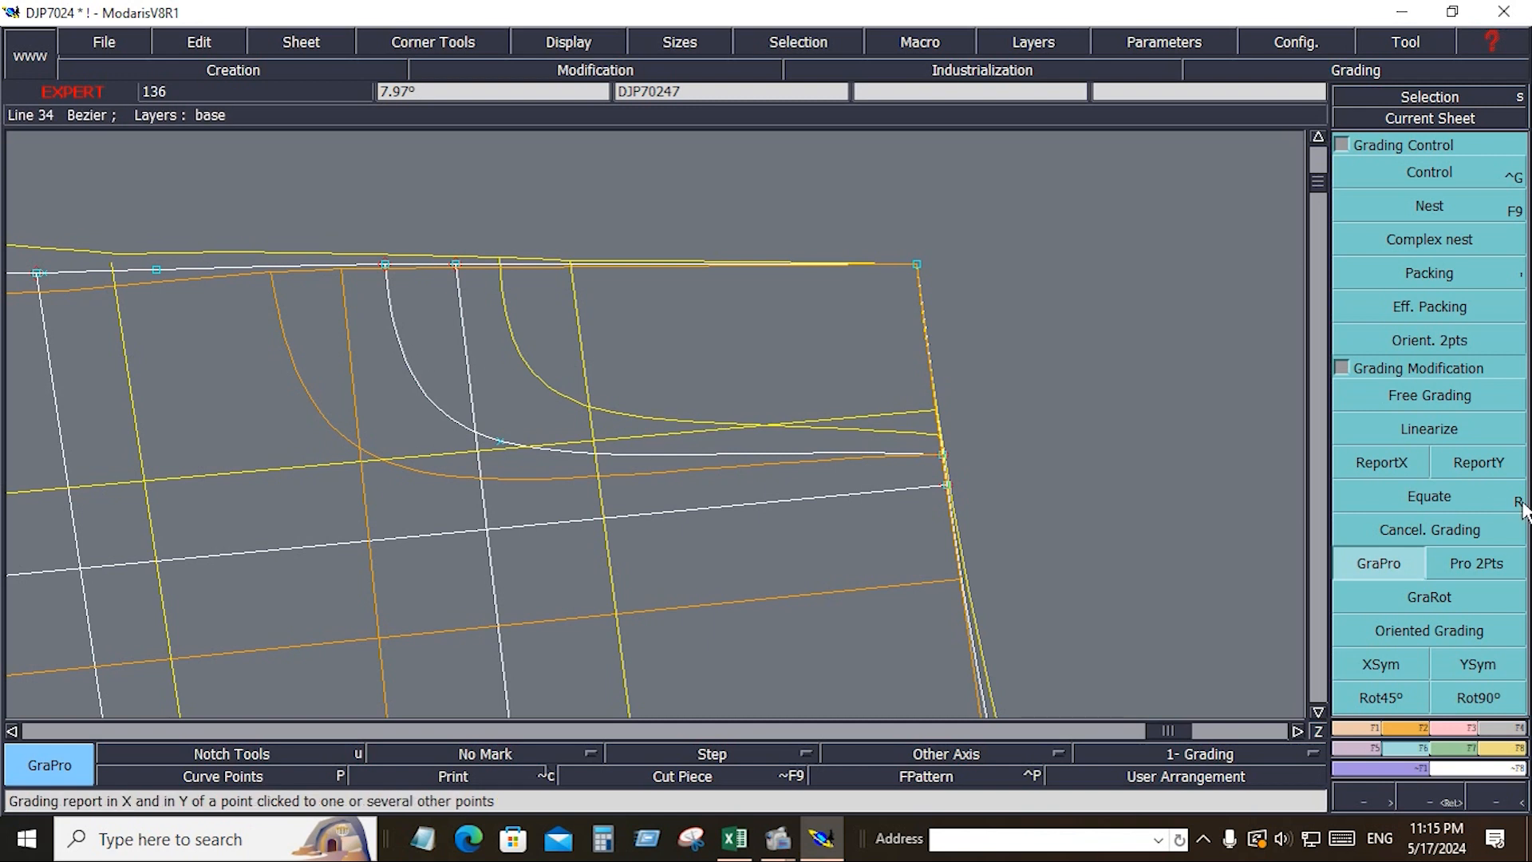
Step: Report the Y grading of the fly curve's waist end point to the new developed point and reshape the curve
click(1401, 456)
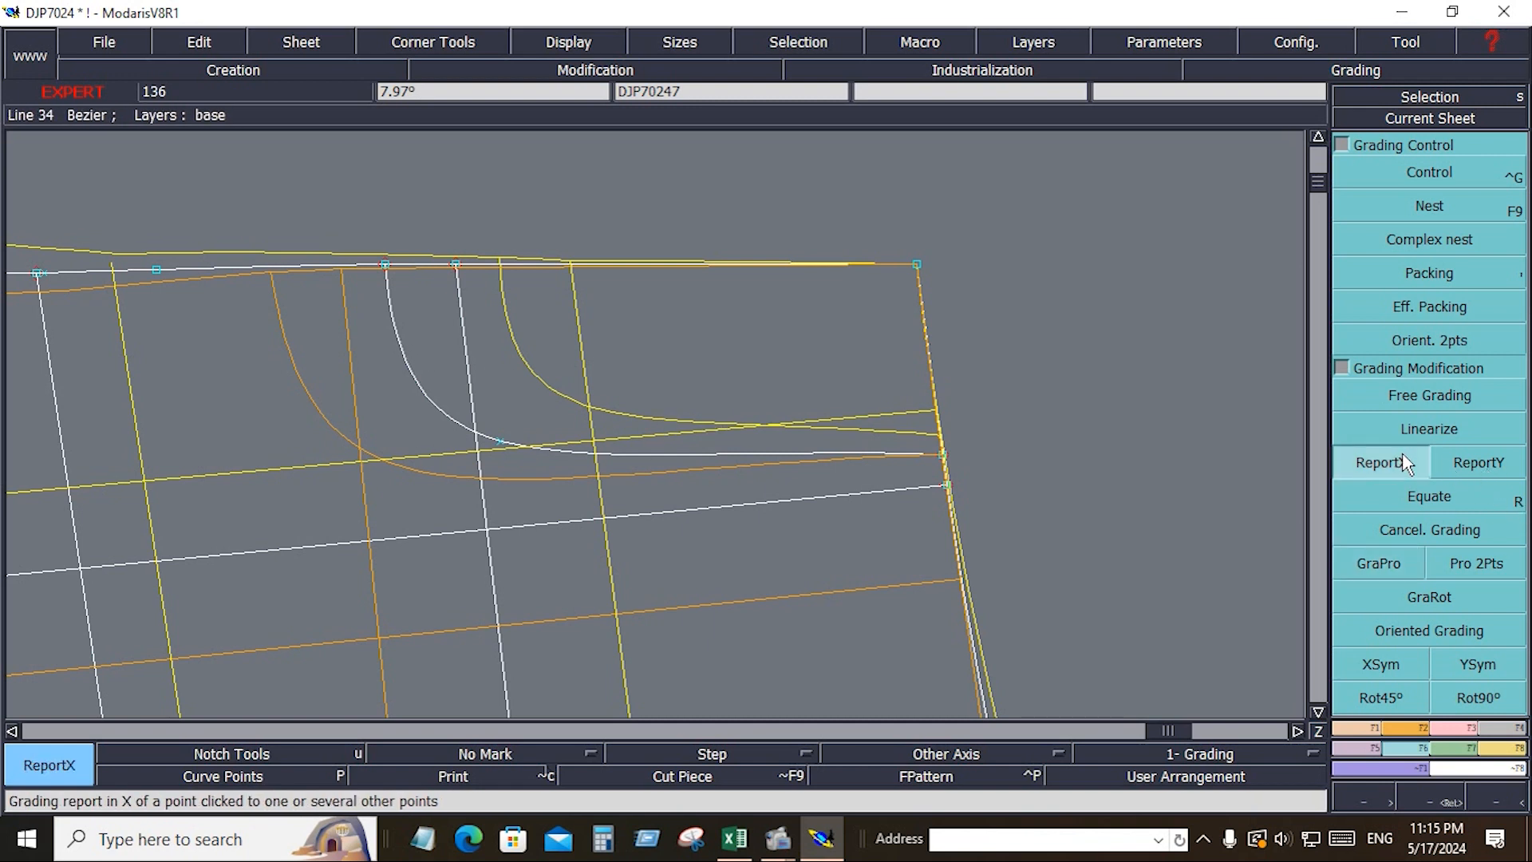
click(1481, 464)
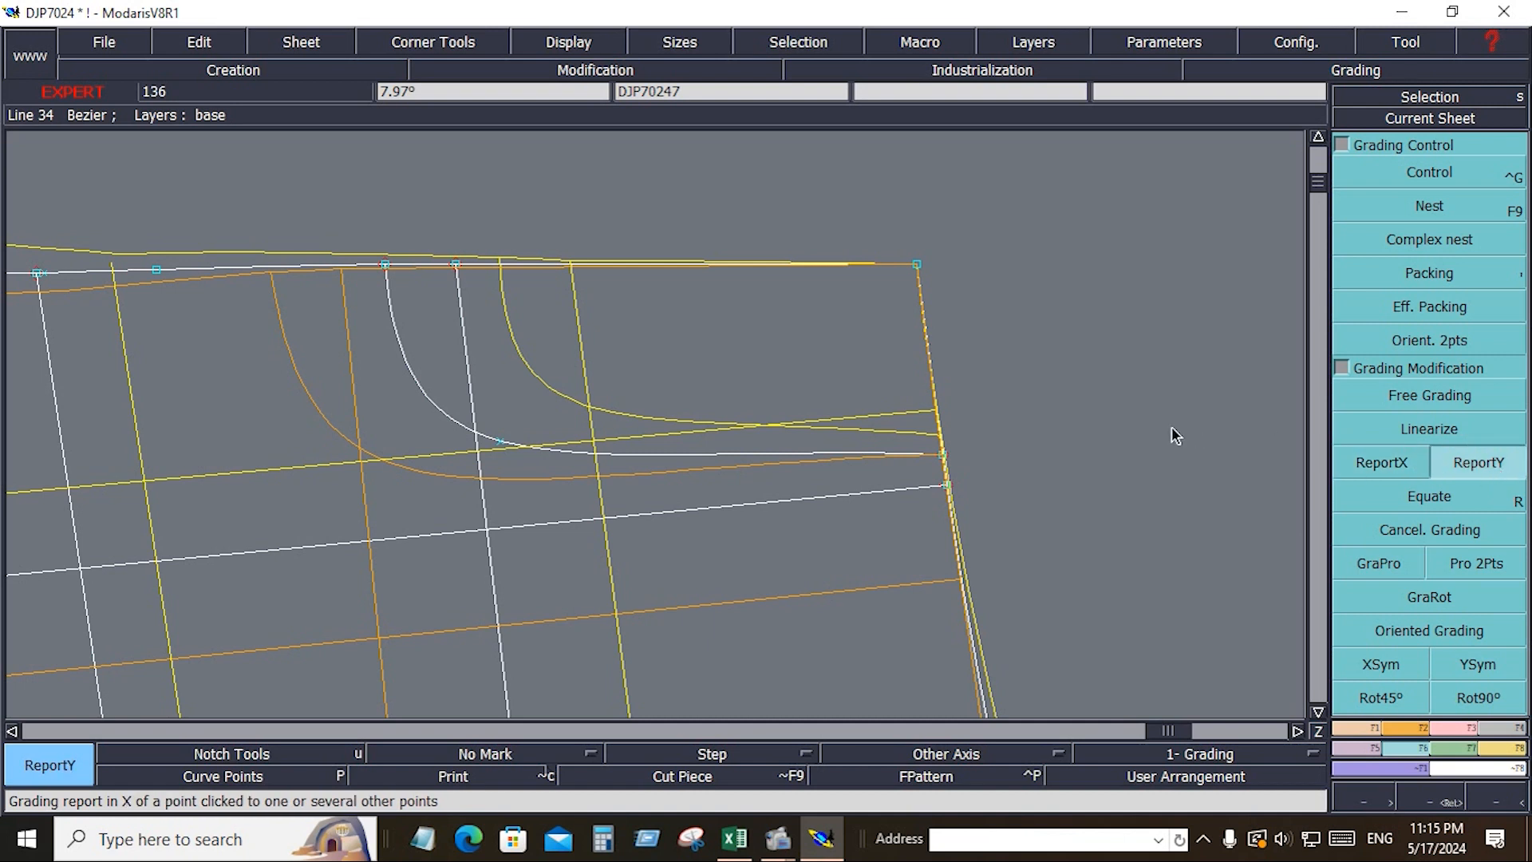
click(944, 455)
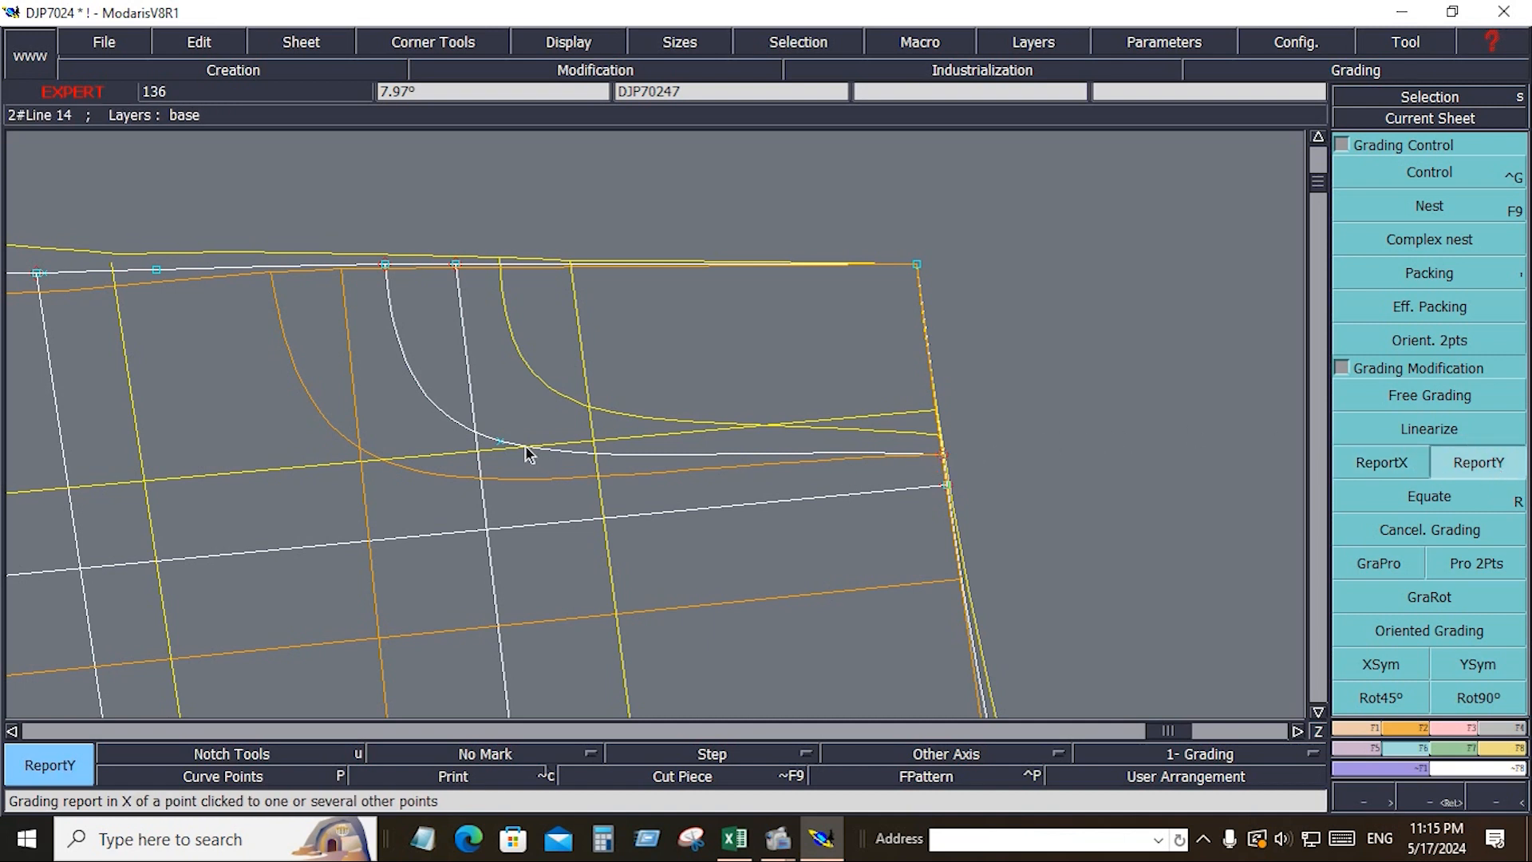
click(501, 444)
key(r)
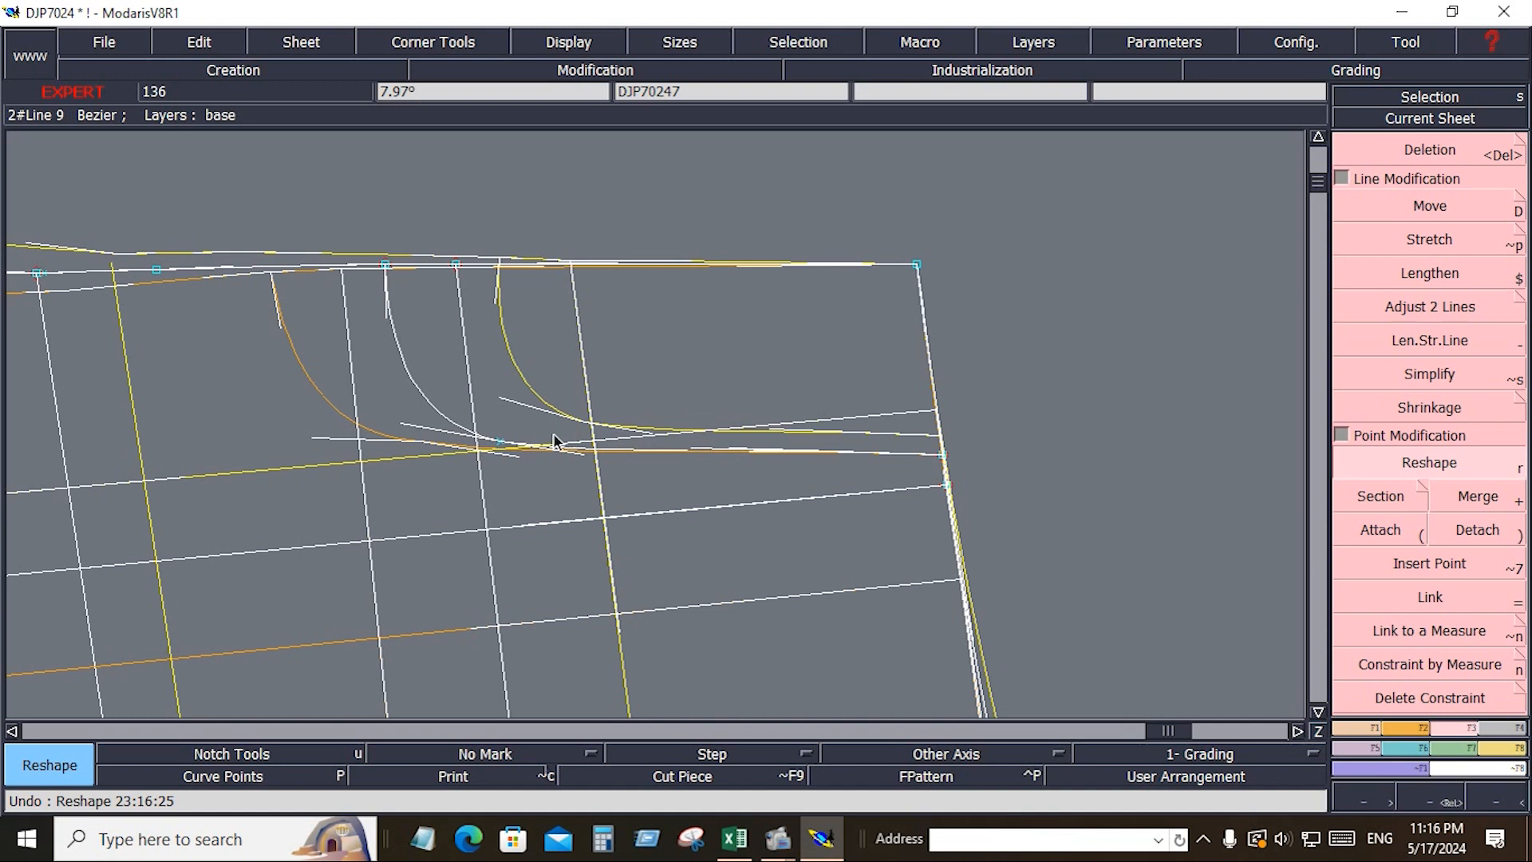
Step: Reorient the front piece by its two hem corner points and rotate it 90° so the hem stands vertical
key(Home)
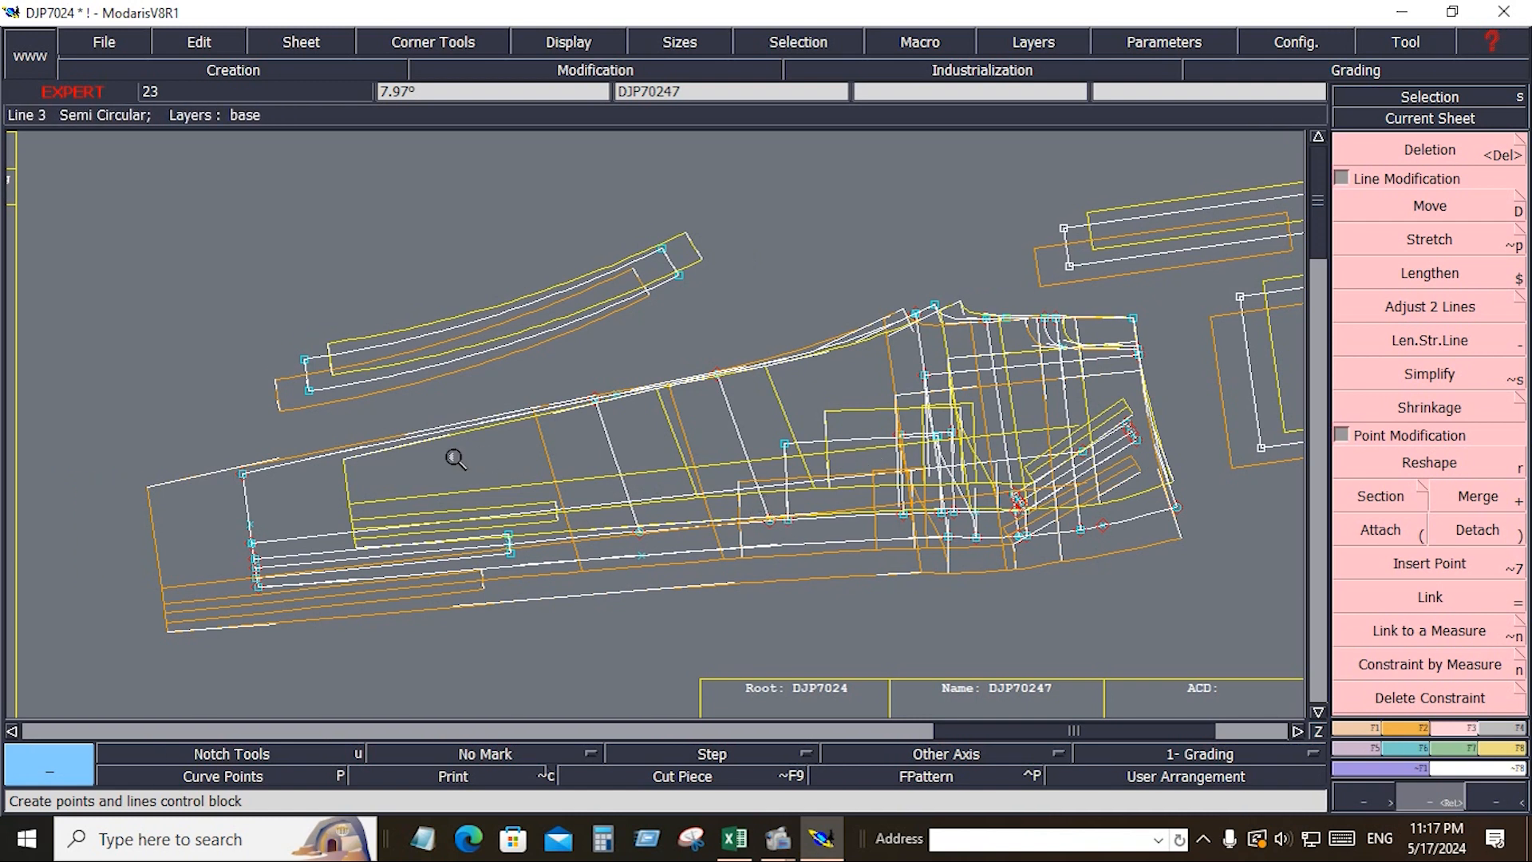
click(1417, 730)
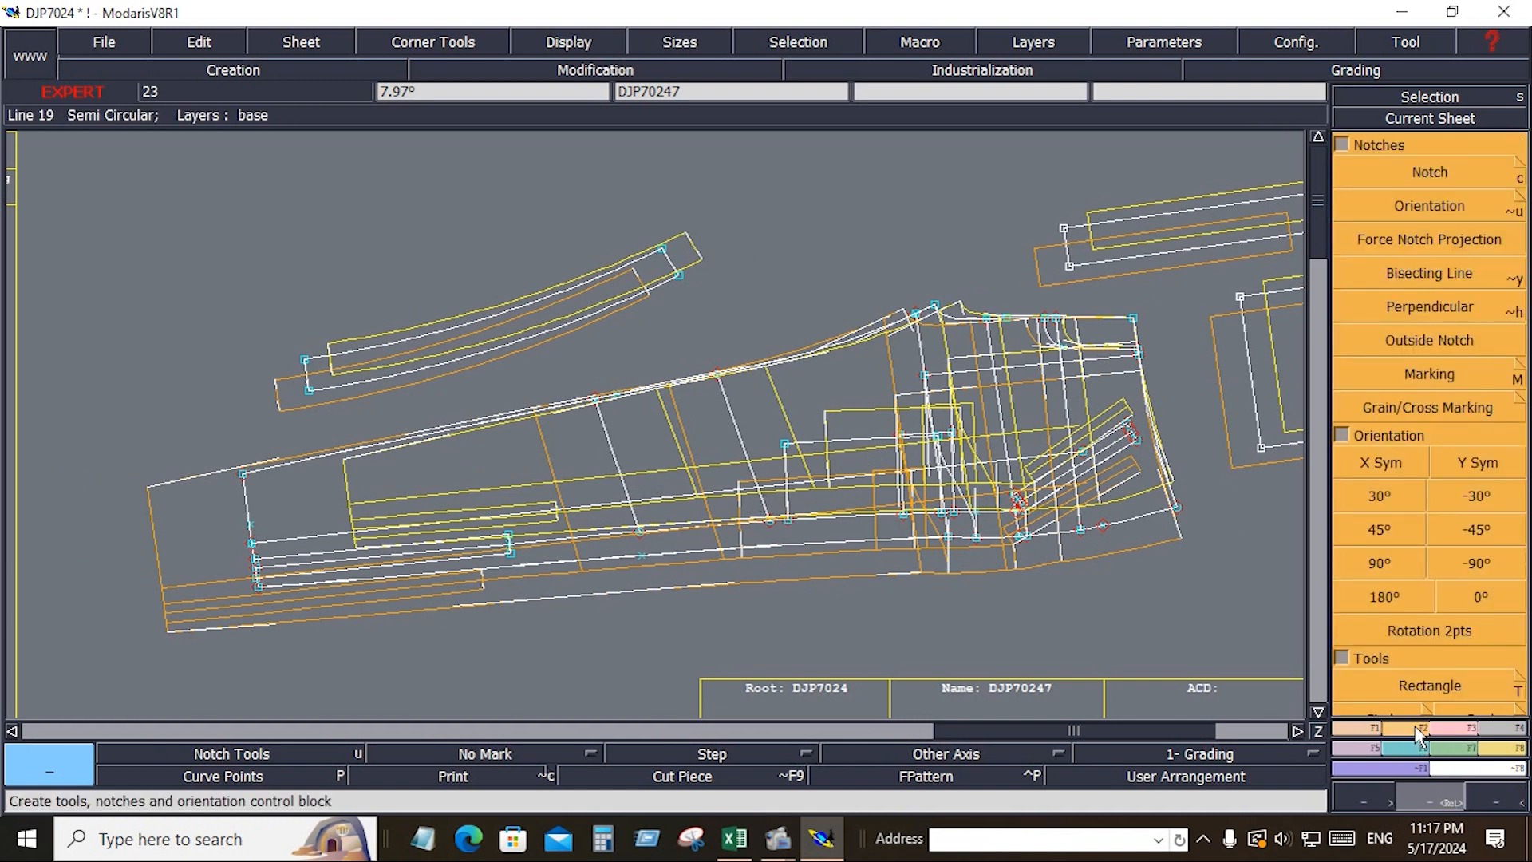
click(1429, 631)
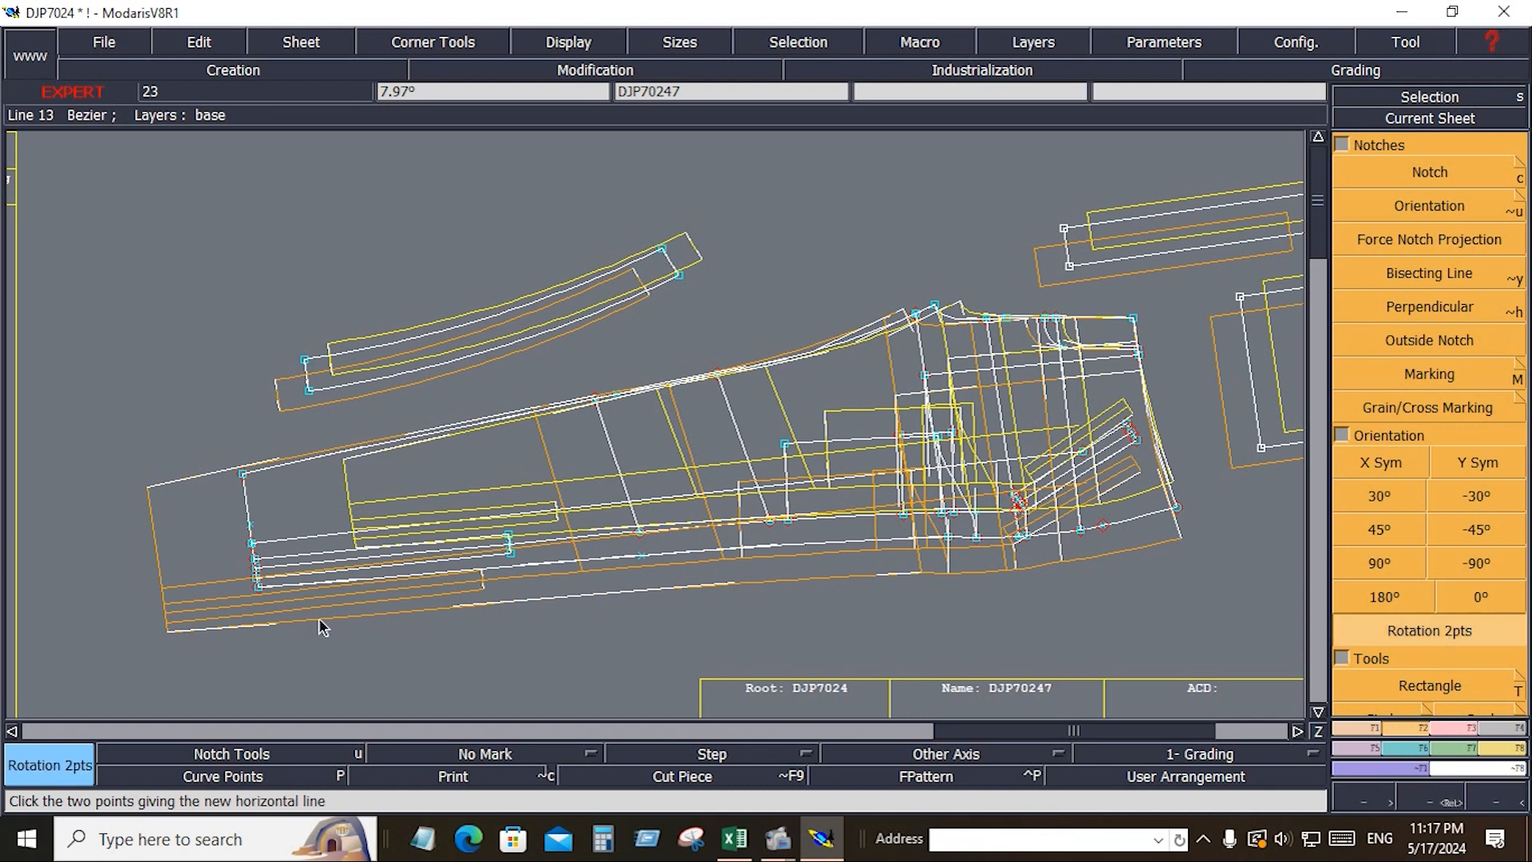
click(262, 590)
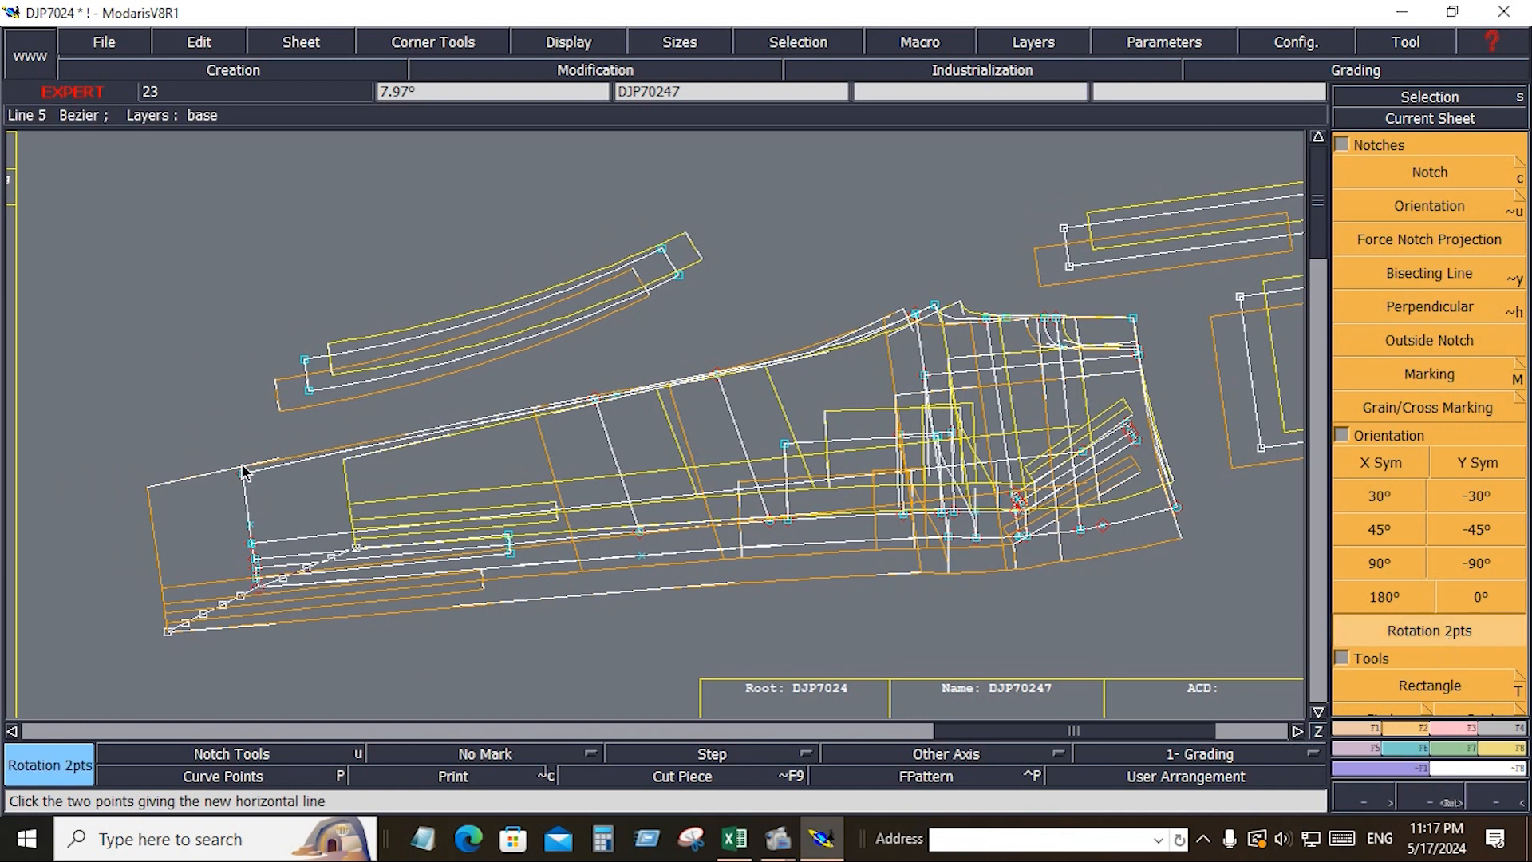
click(243, 475)
click(1393, 566)
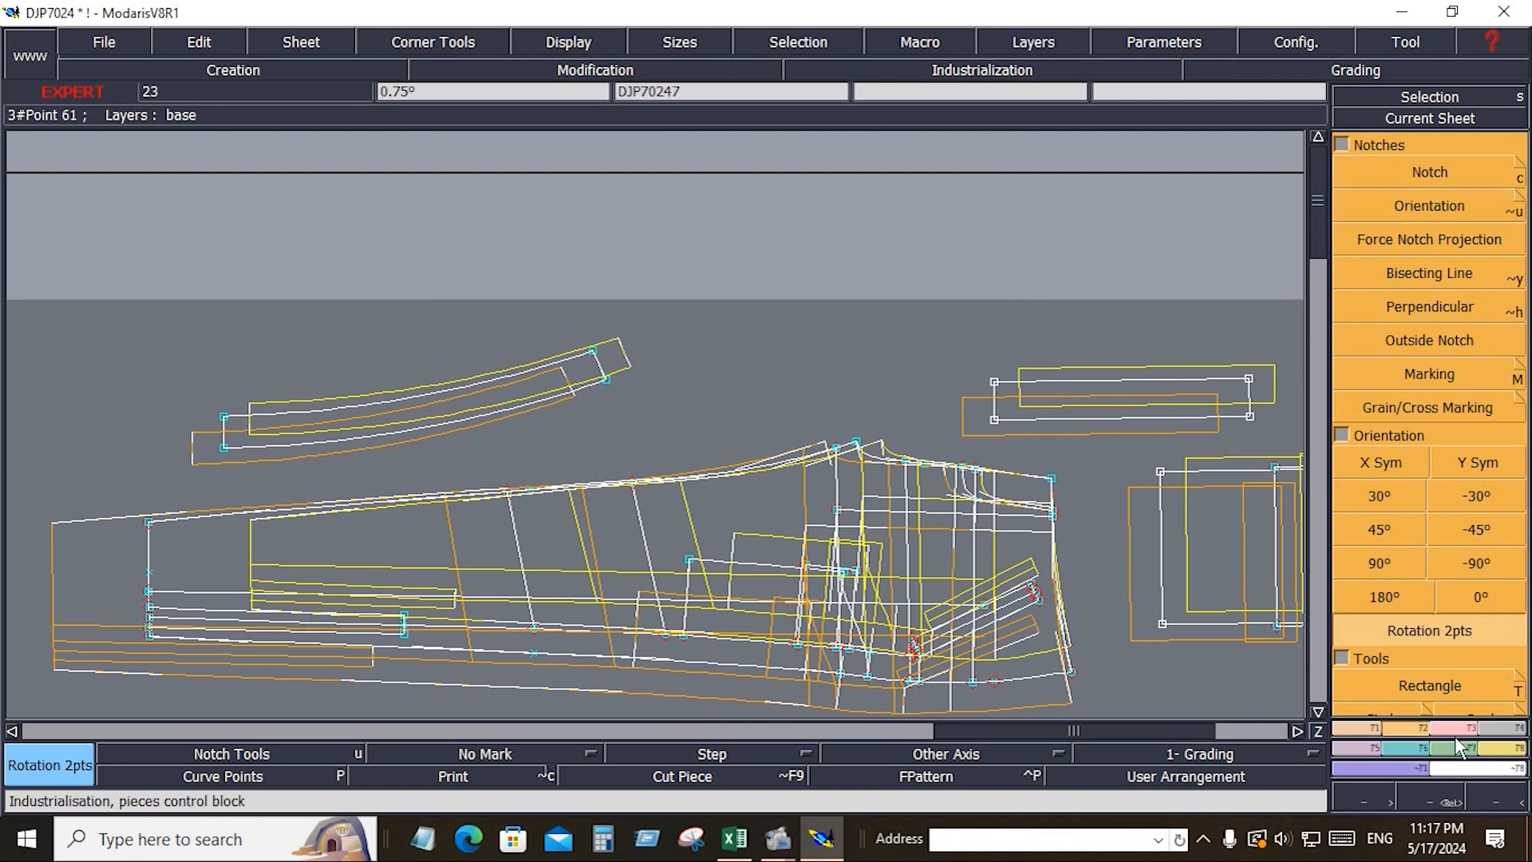
Step: Draw a short horizontal grain line axis 'DF' inside the front piece, between the knee area and the crotch line
click(970, 758)
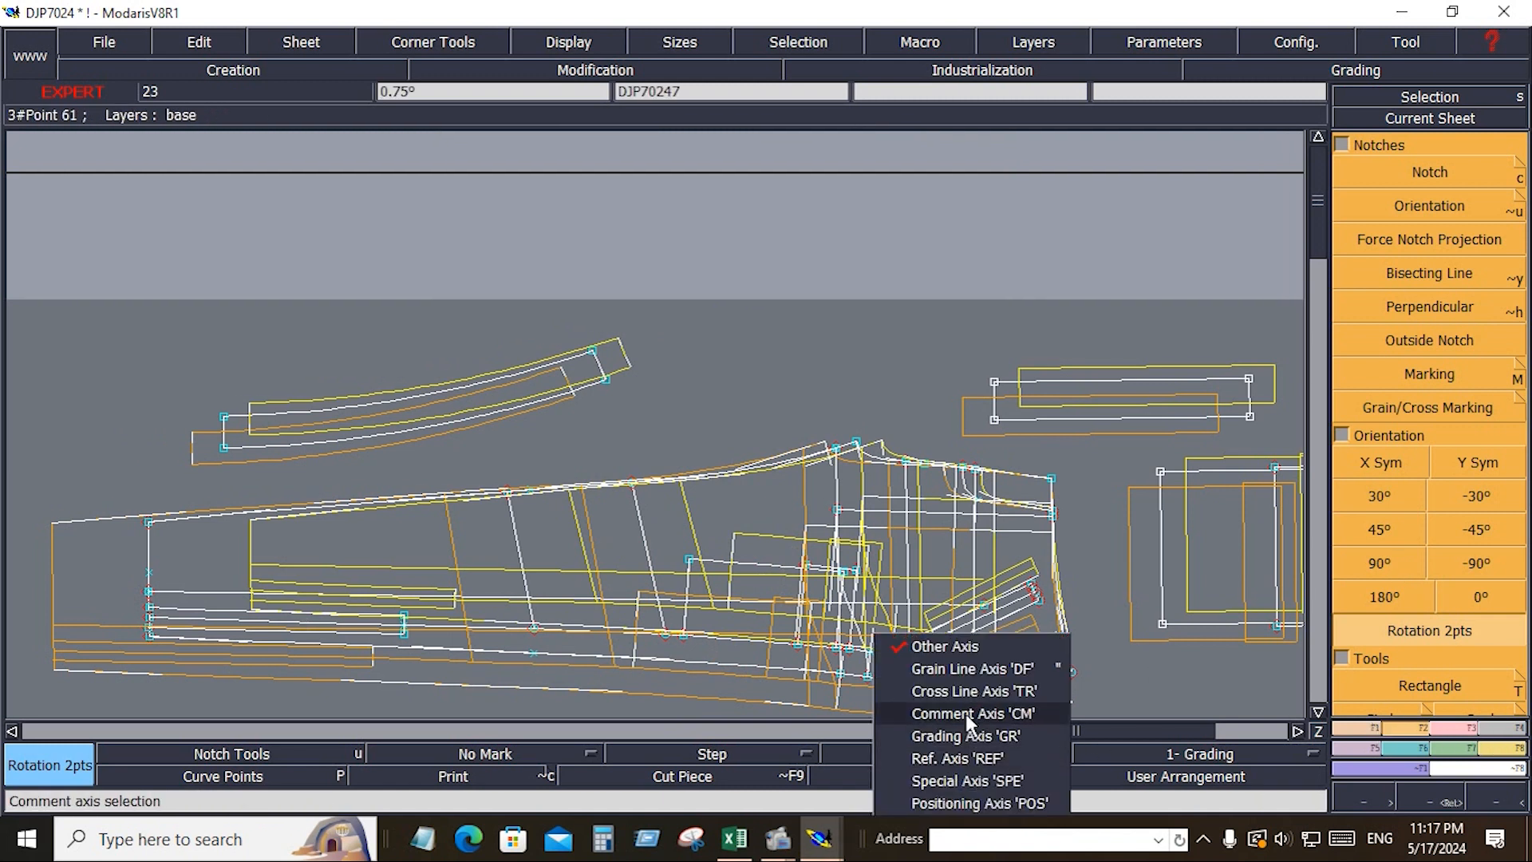
click(950, 669)
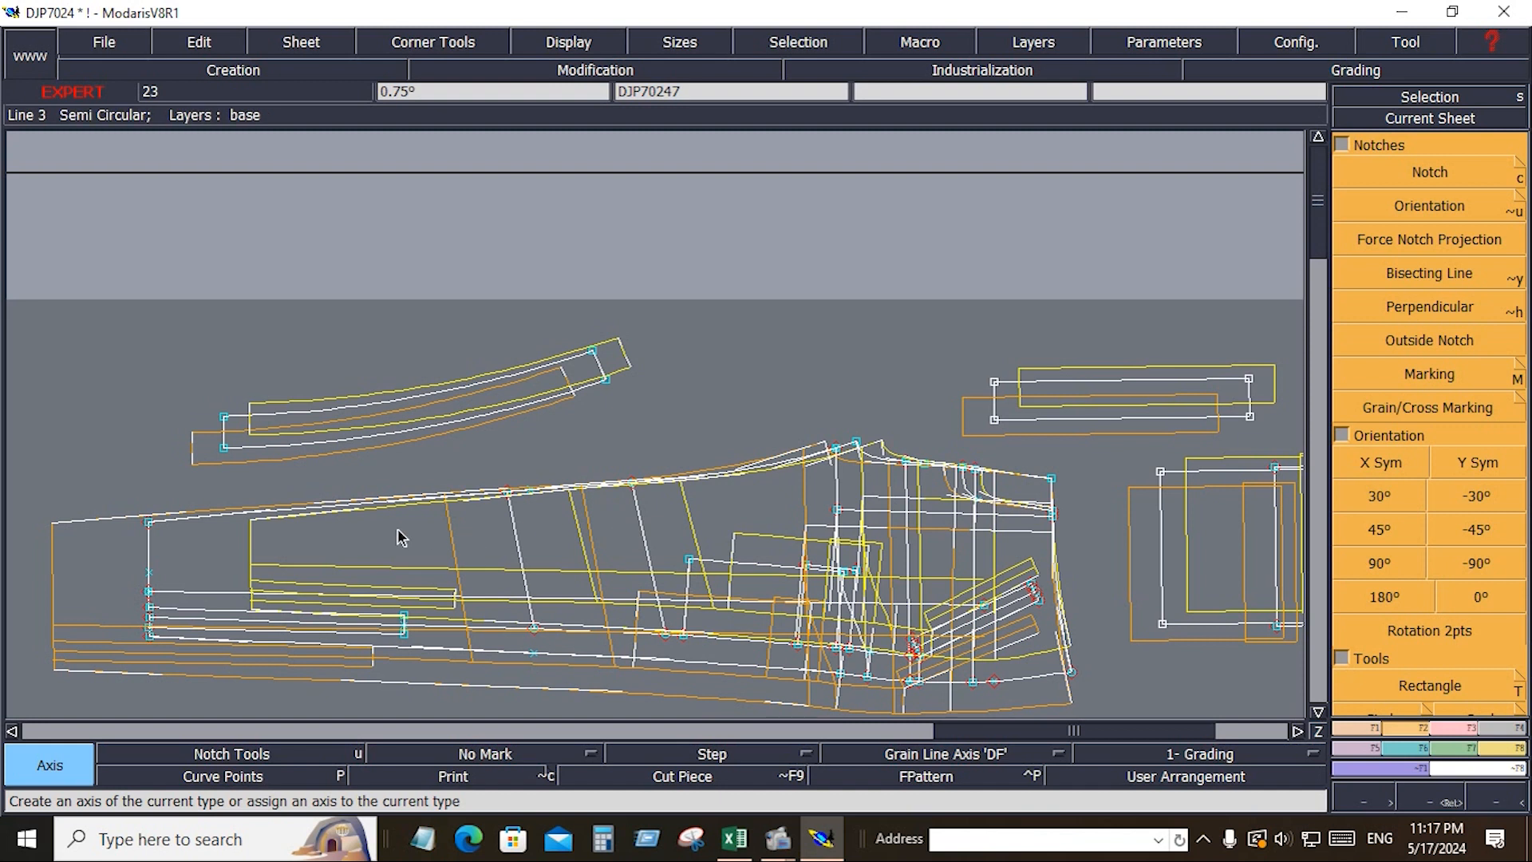
drag(721, 511, 774, 509)
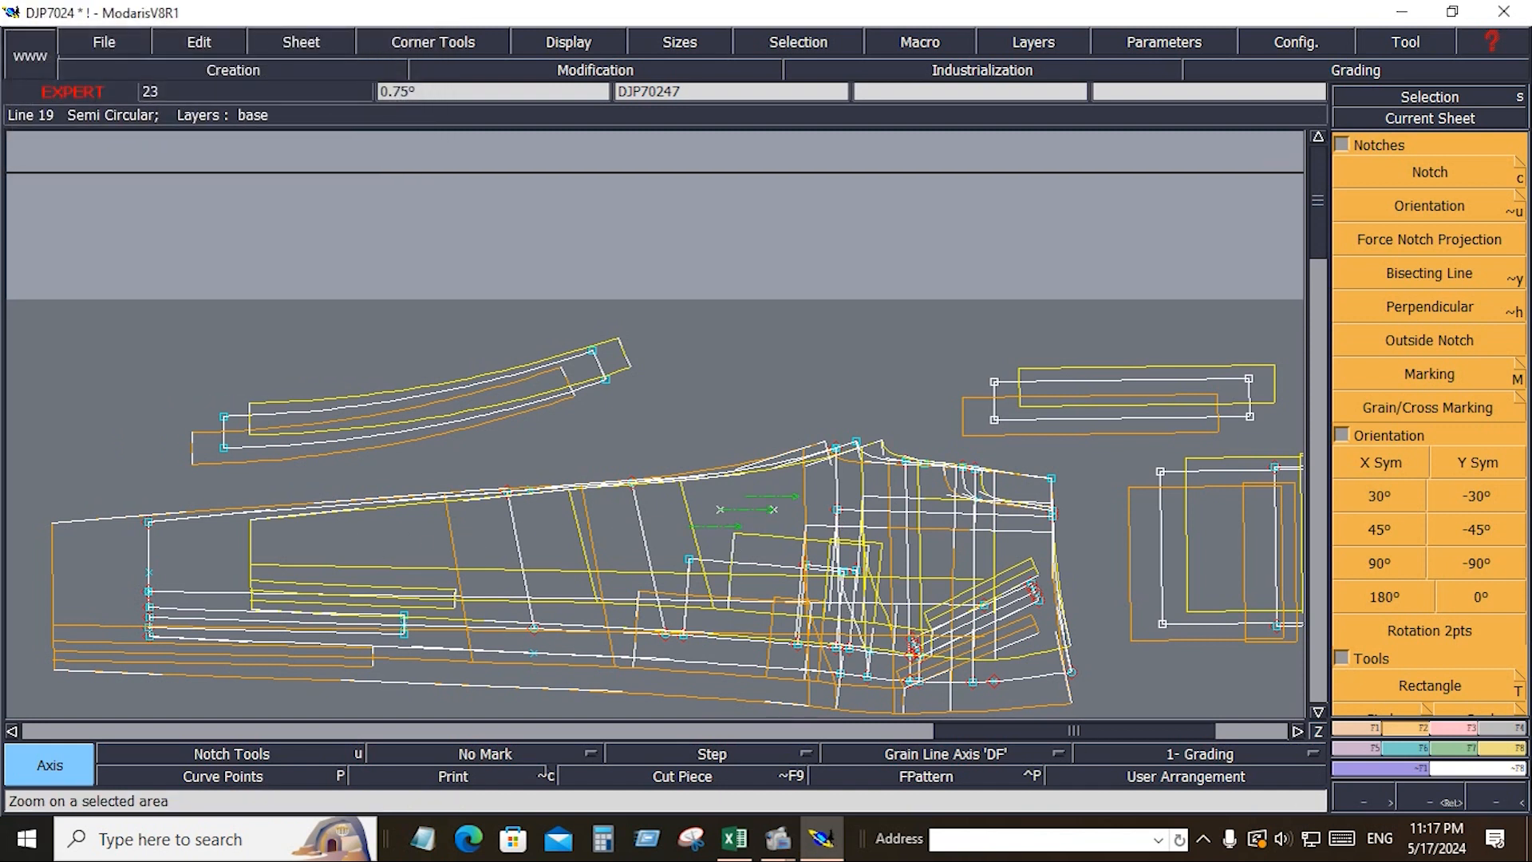
Step: Pack the graded sizes of the front piece on a common alignment point
key(F6)
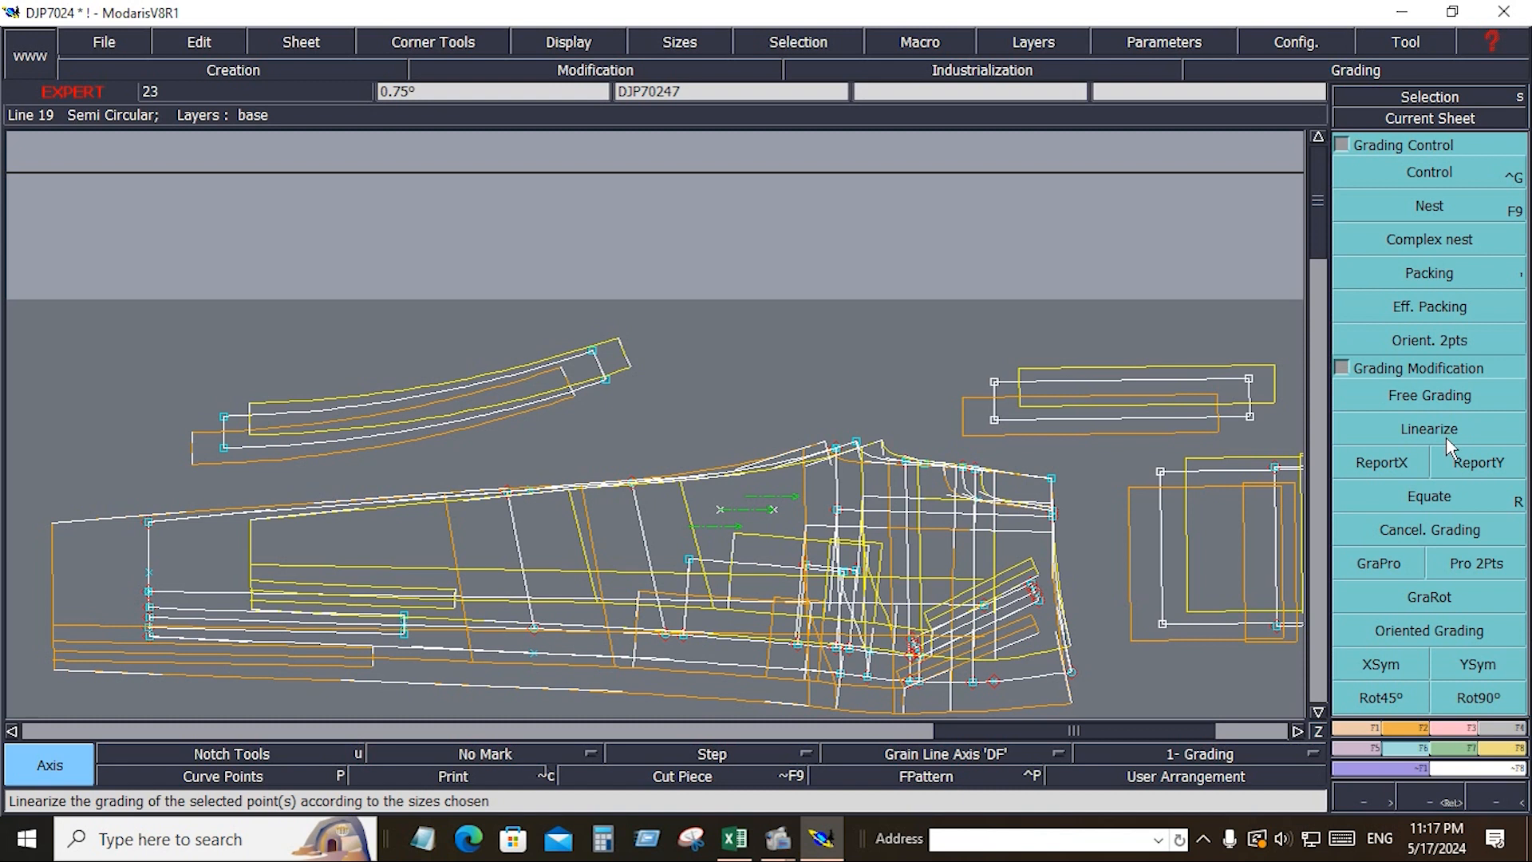
click(1428, 275)
click(611, 544)
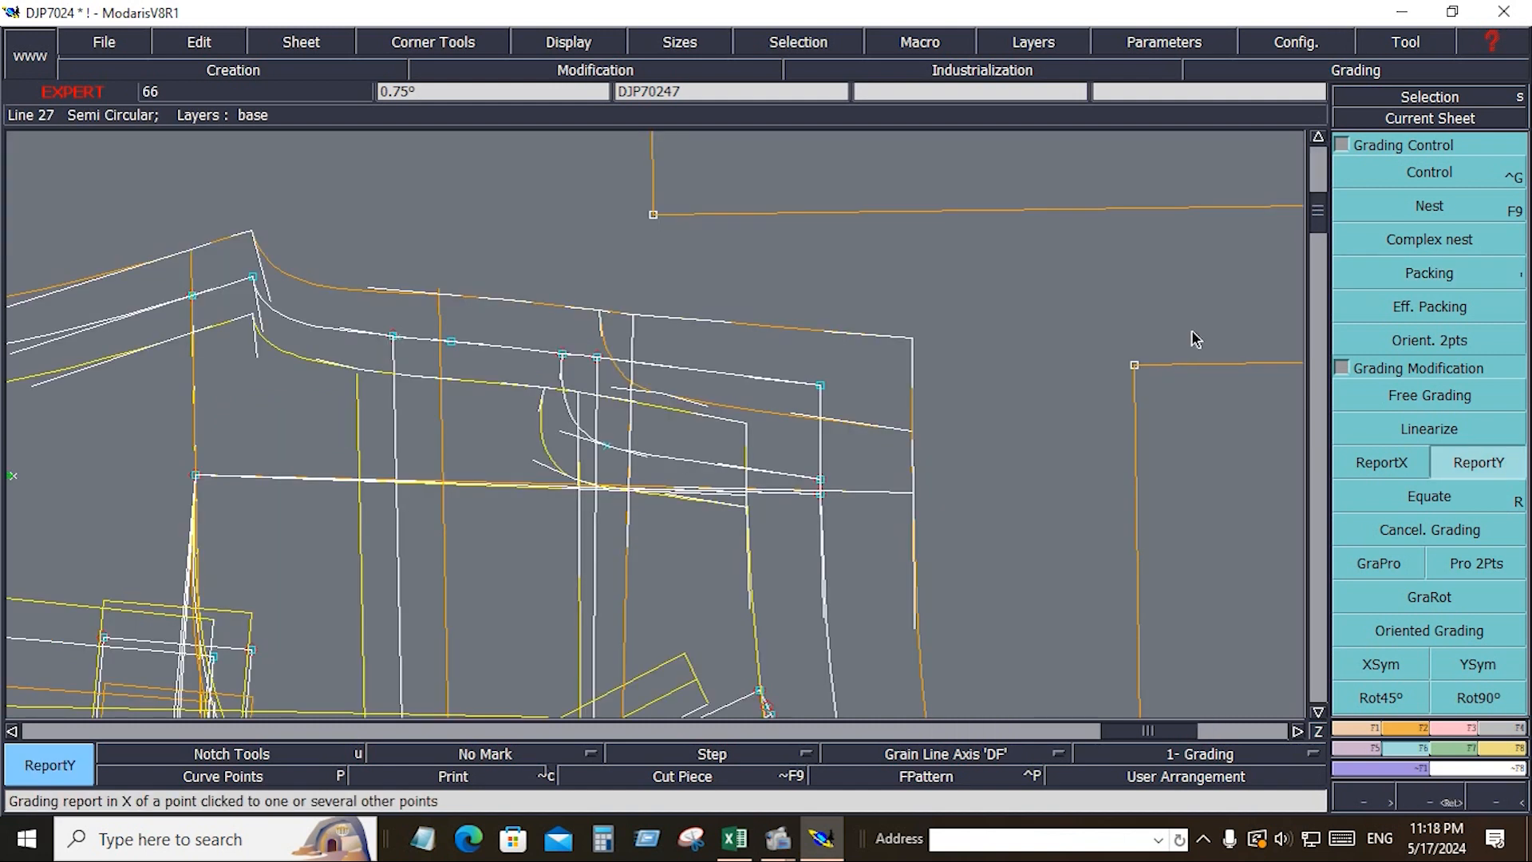
Step: Save the DJP7024 model, continuing past the anomaly warnings
key(Home)
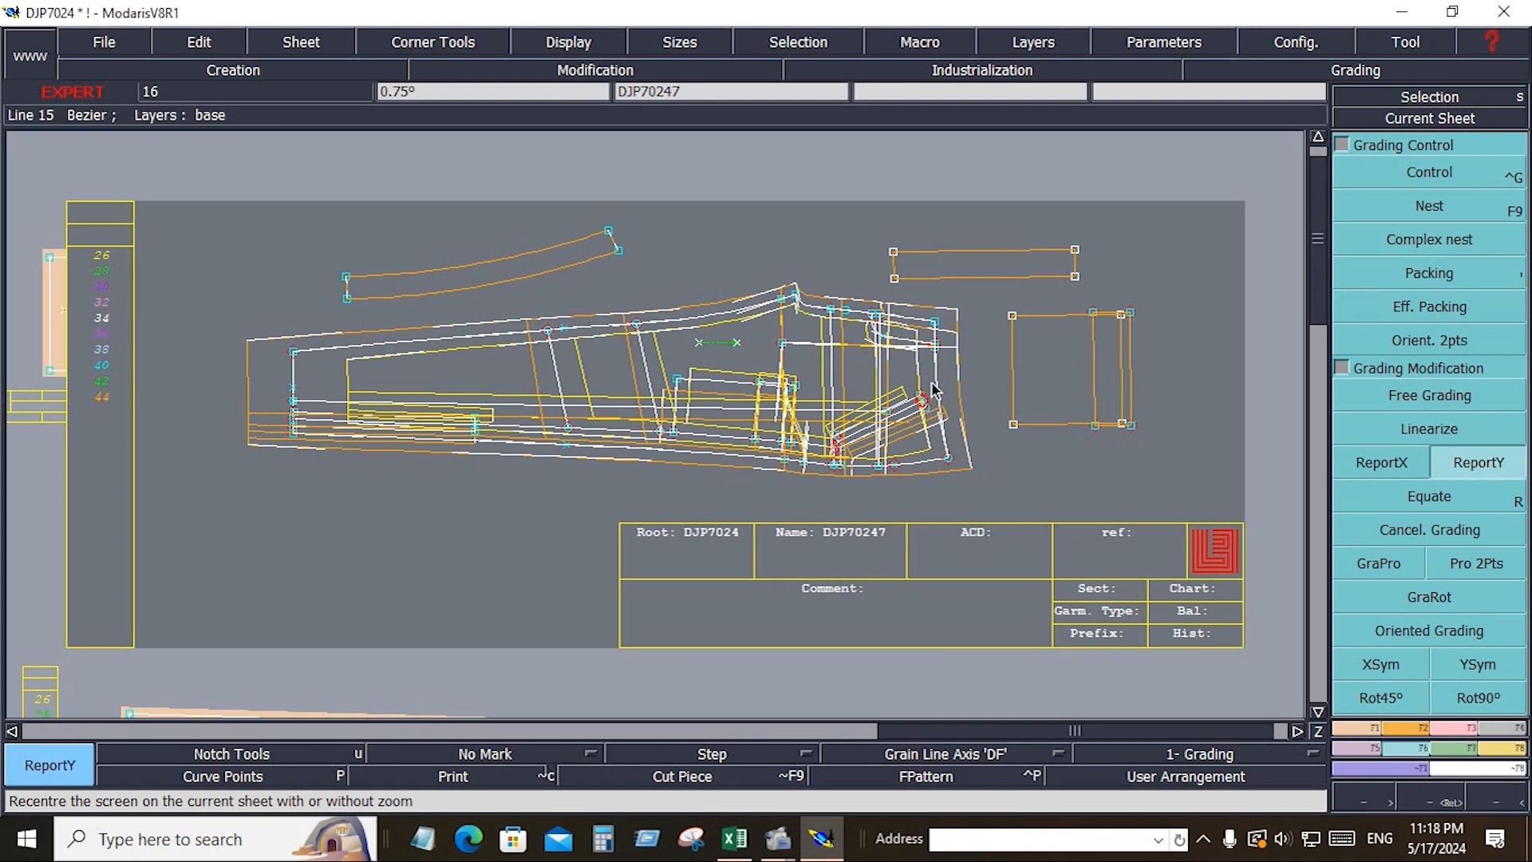
click(113, 45)
click(133, 134)
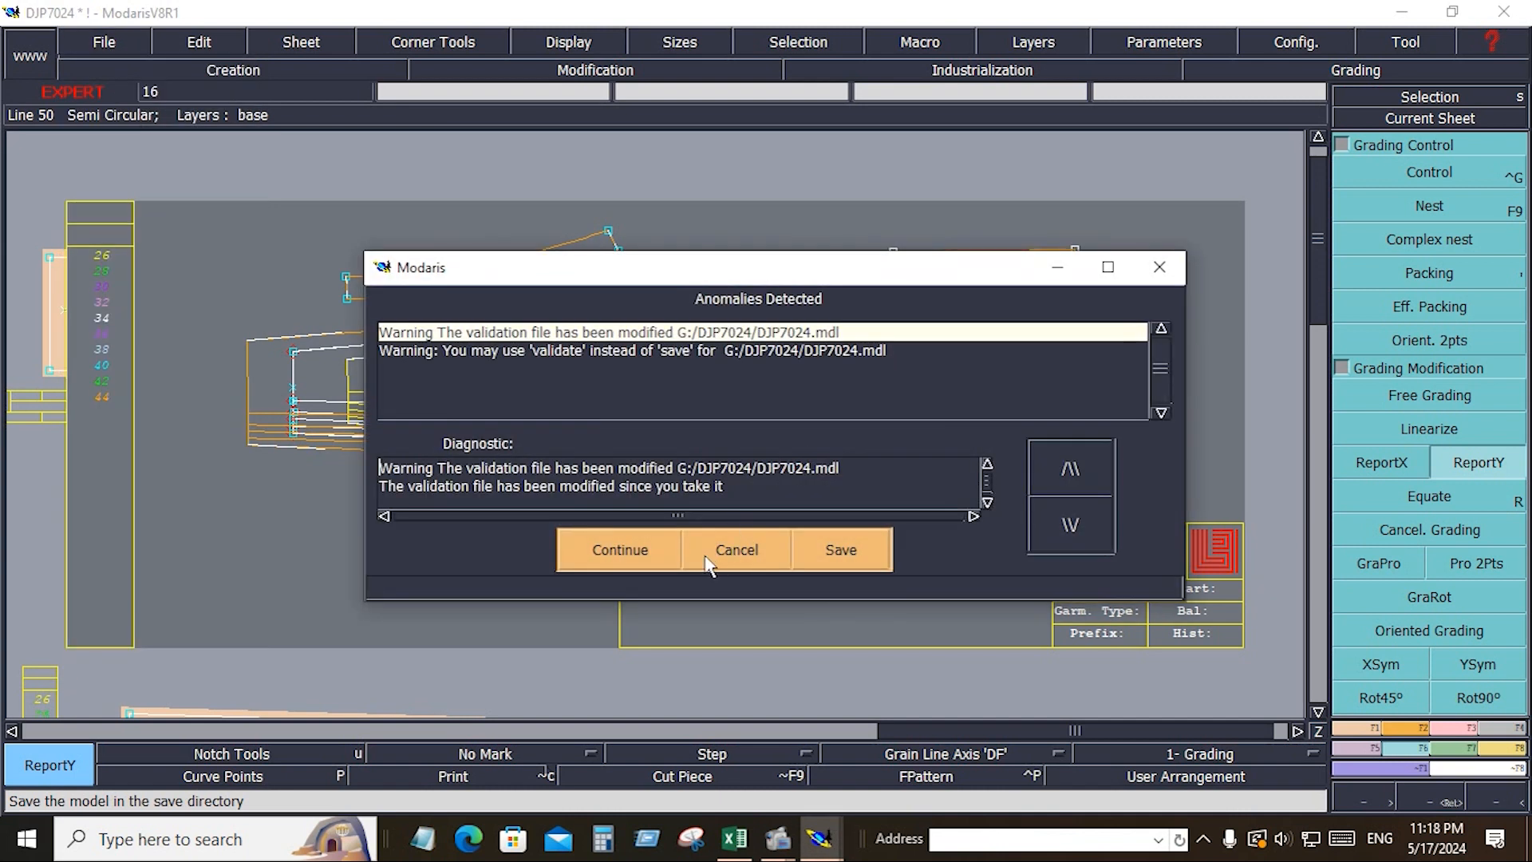
click(621, 550)
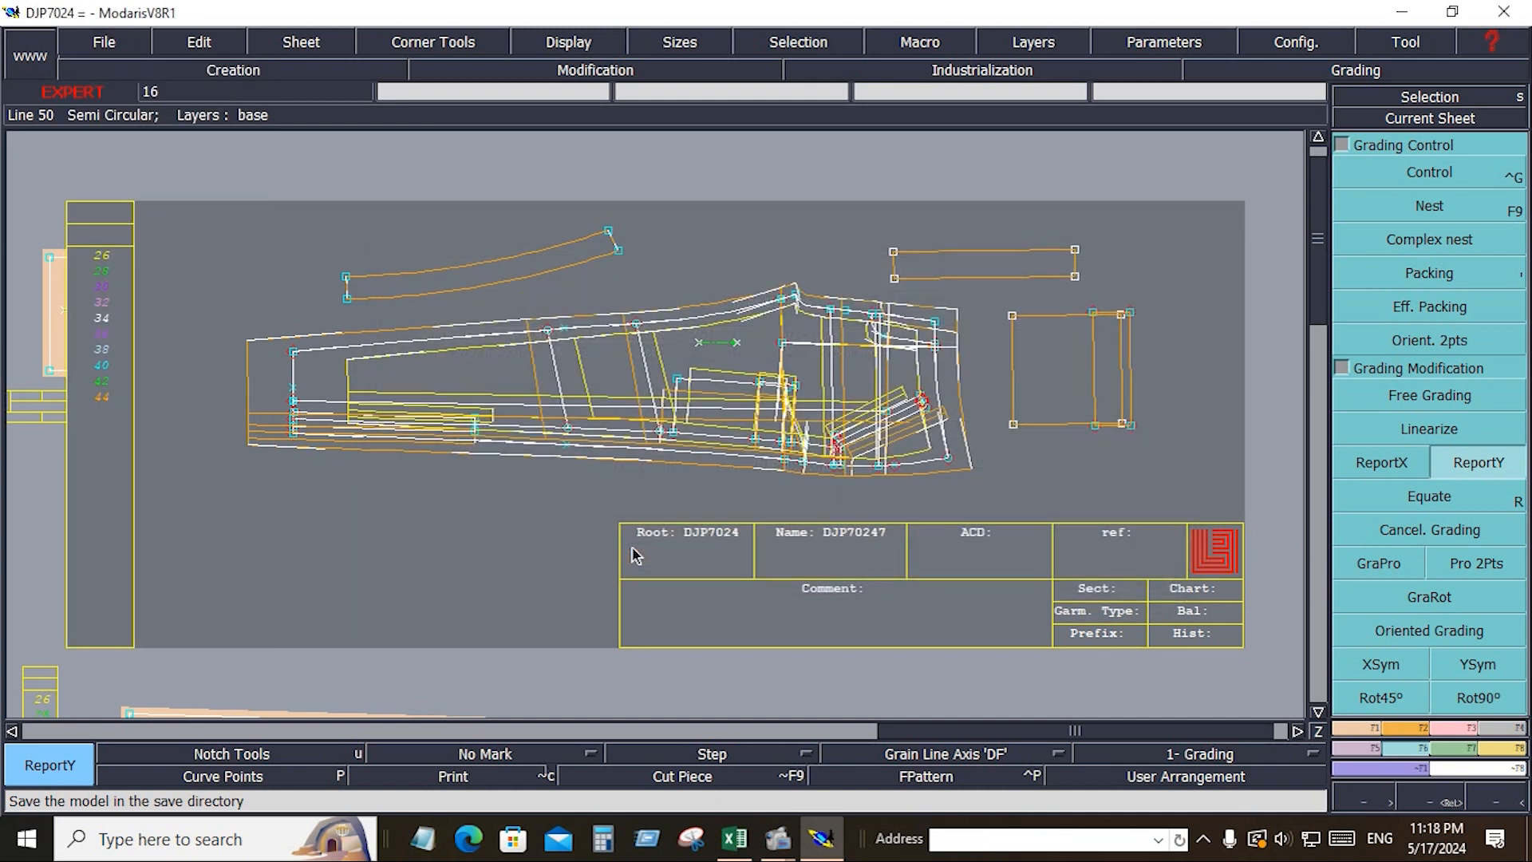
Step: Arrange all sheets and isolate the graded front sheet DJP70247 together with the ungraded back sheet DJP70248
key(j)
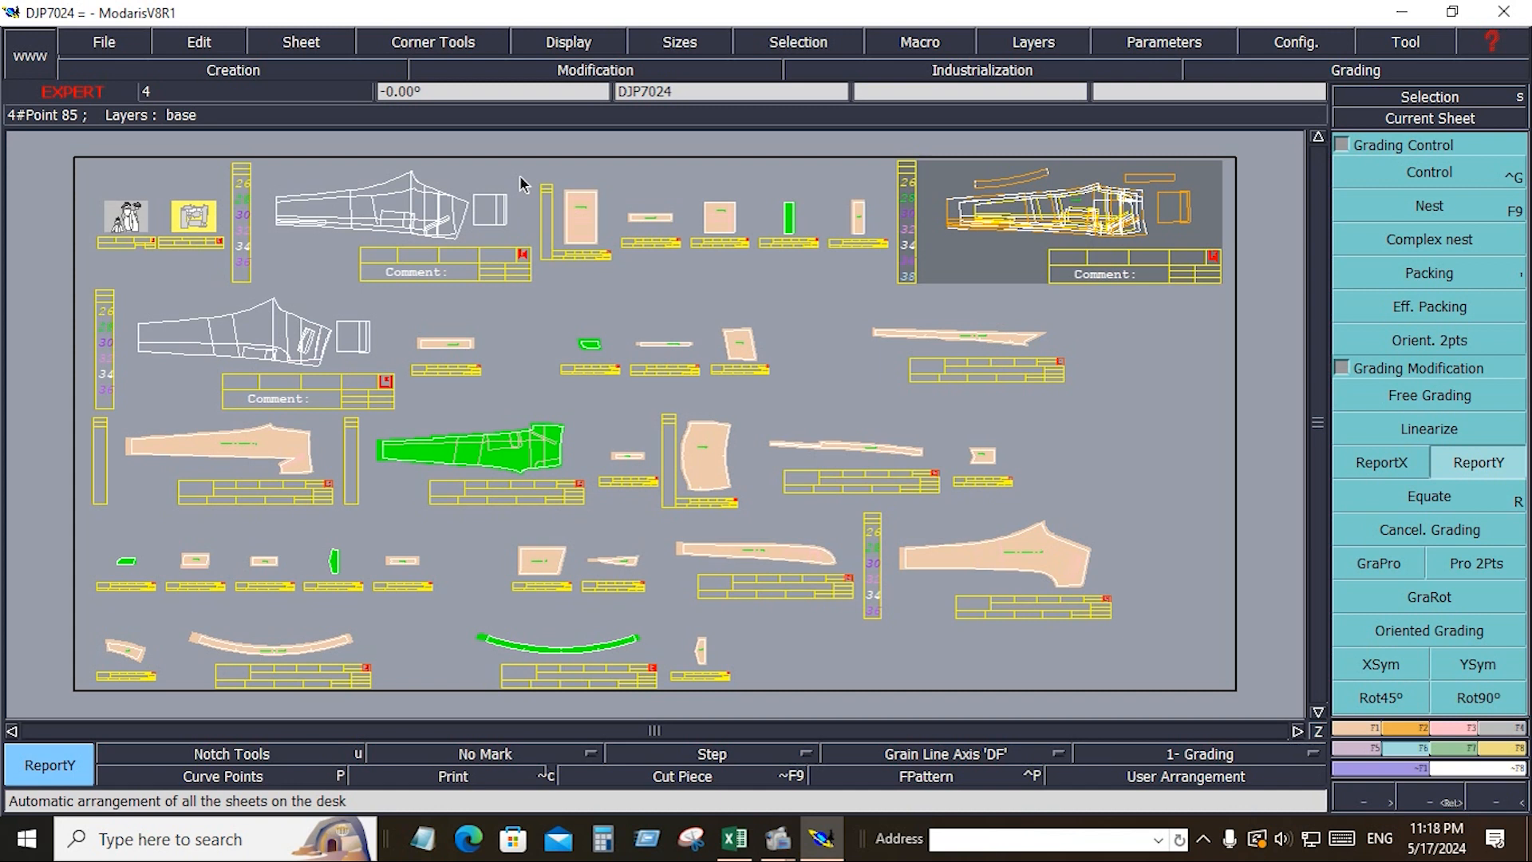
key(i)
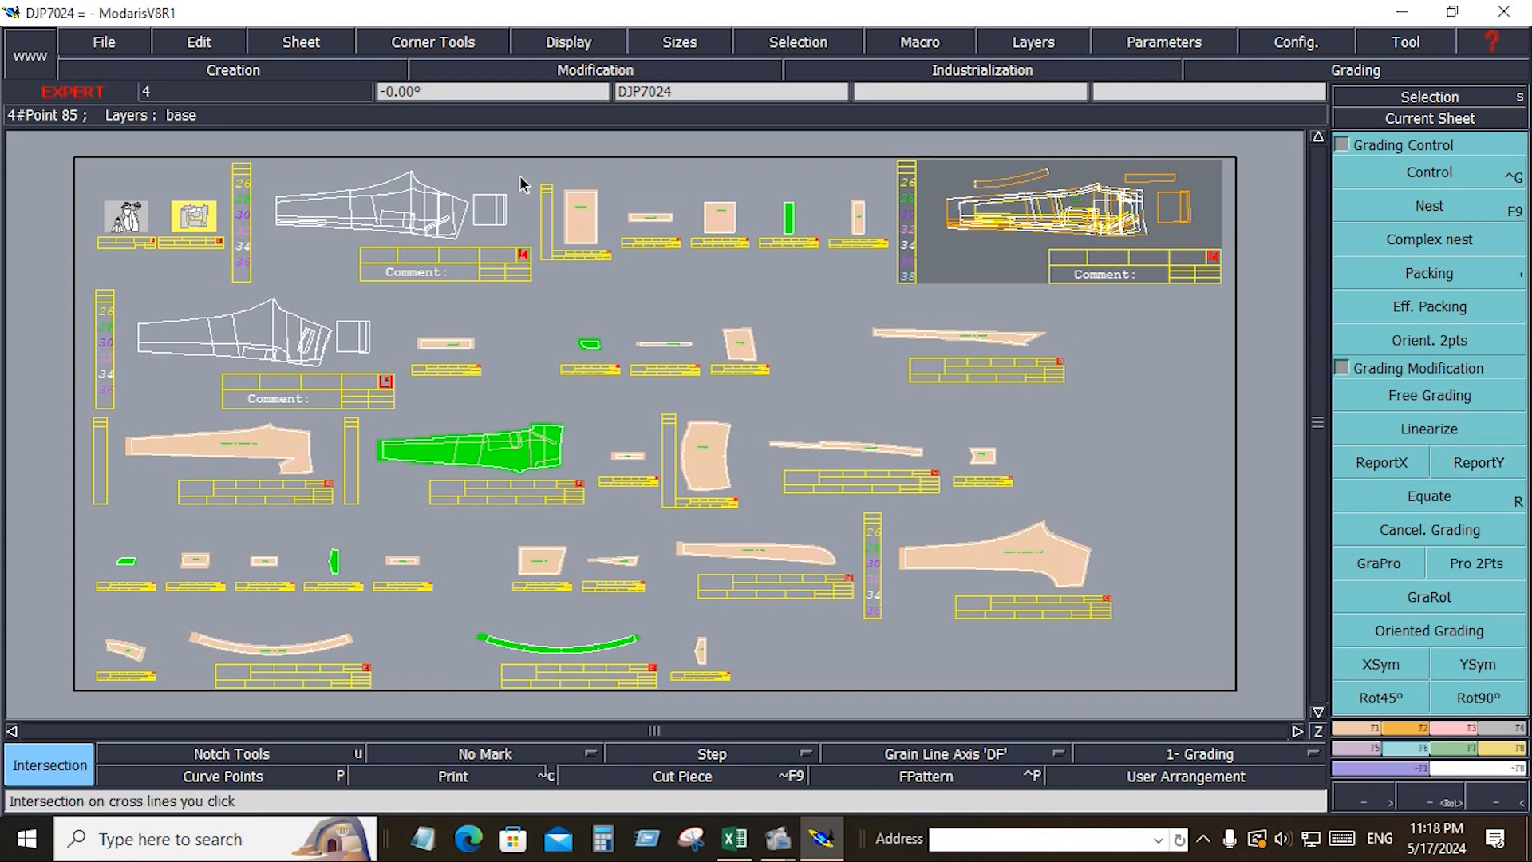
key(s)
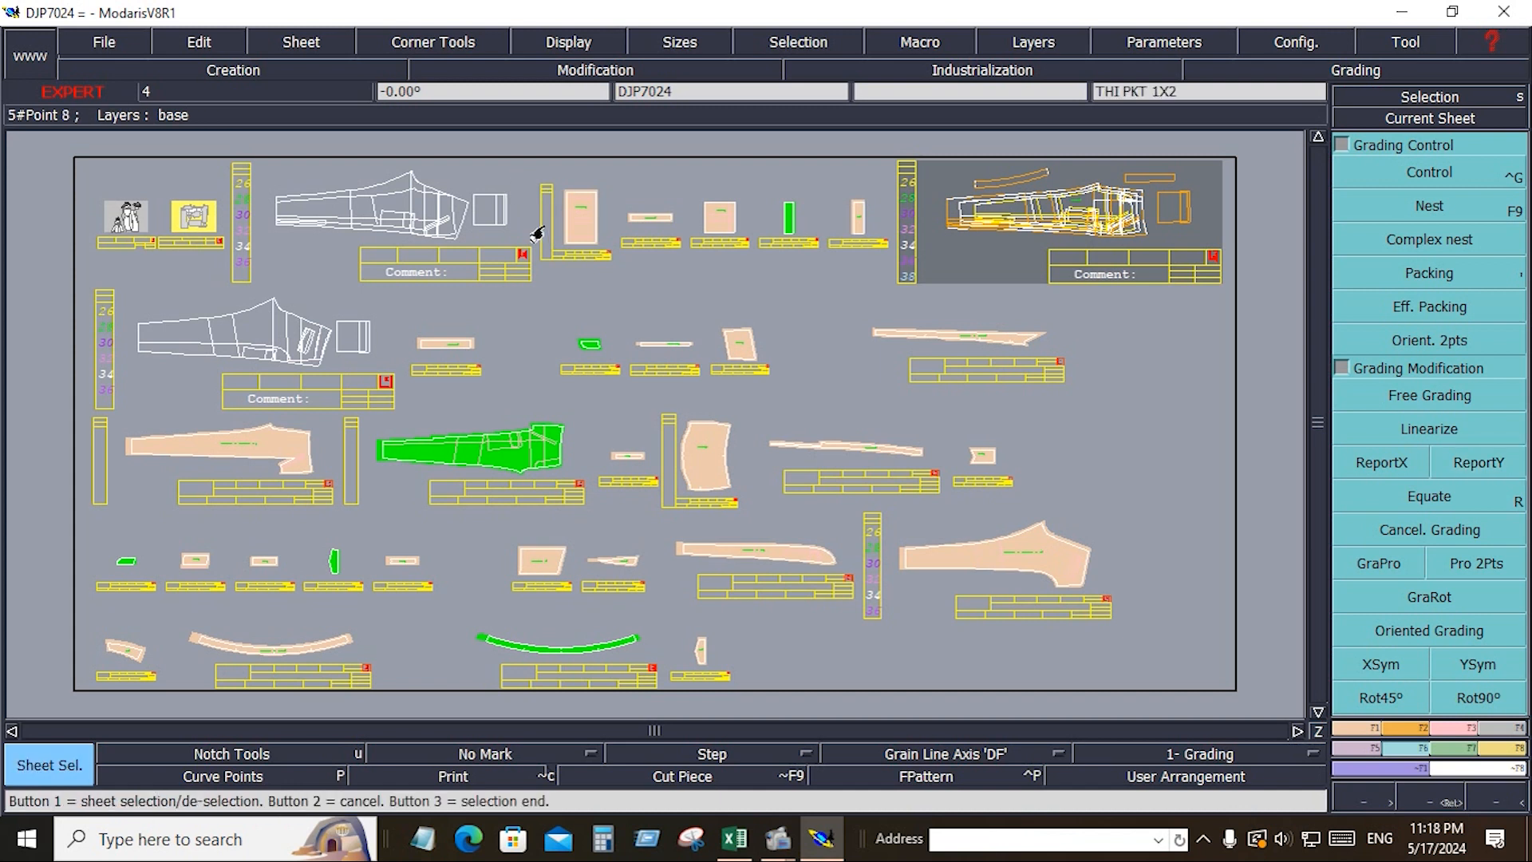
click(1013, 250)
click(316, 398)
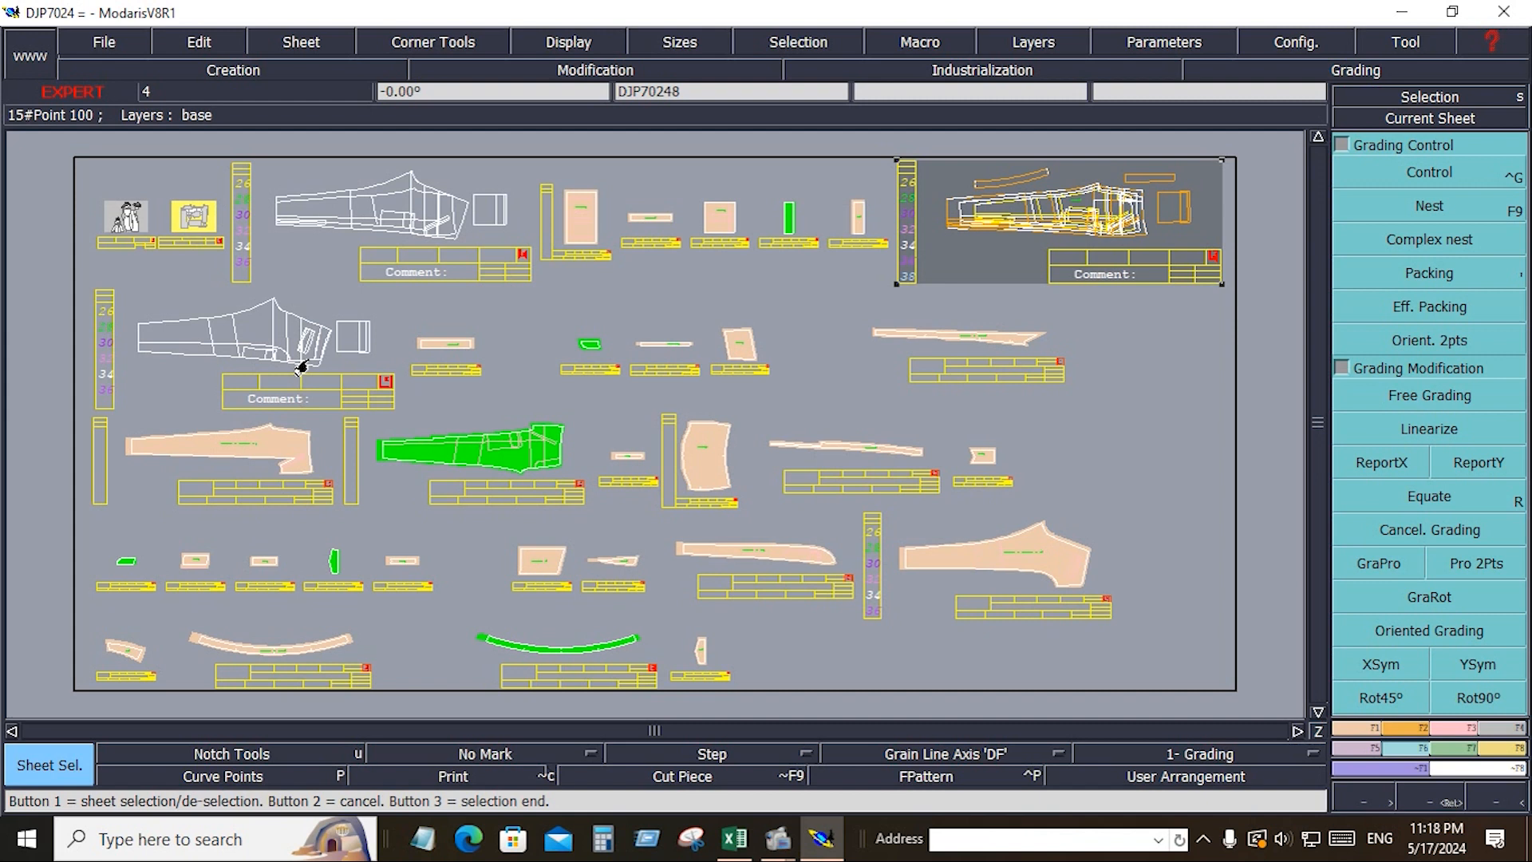
right_click(1149, 467)
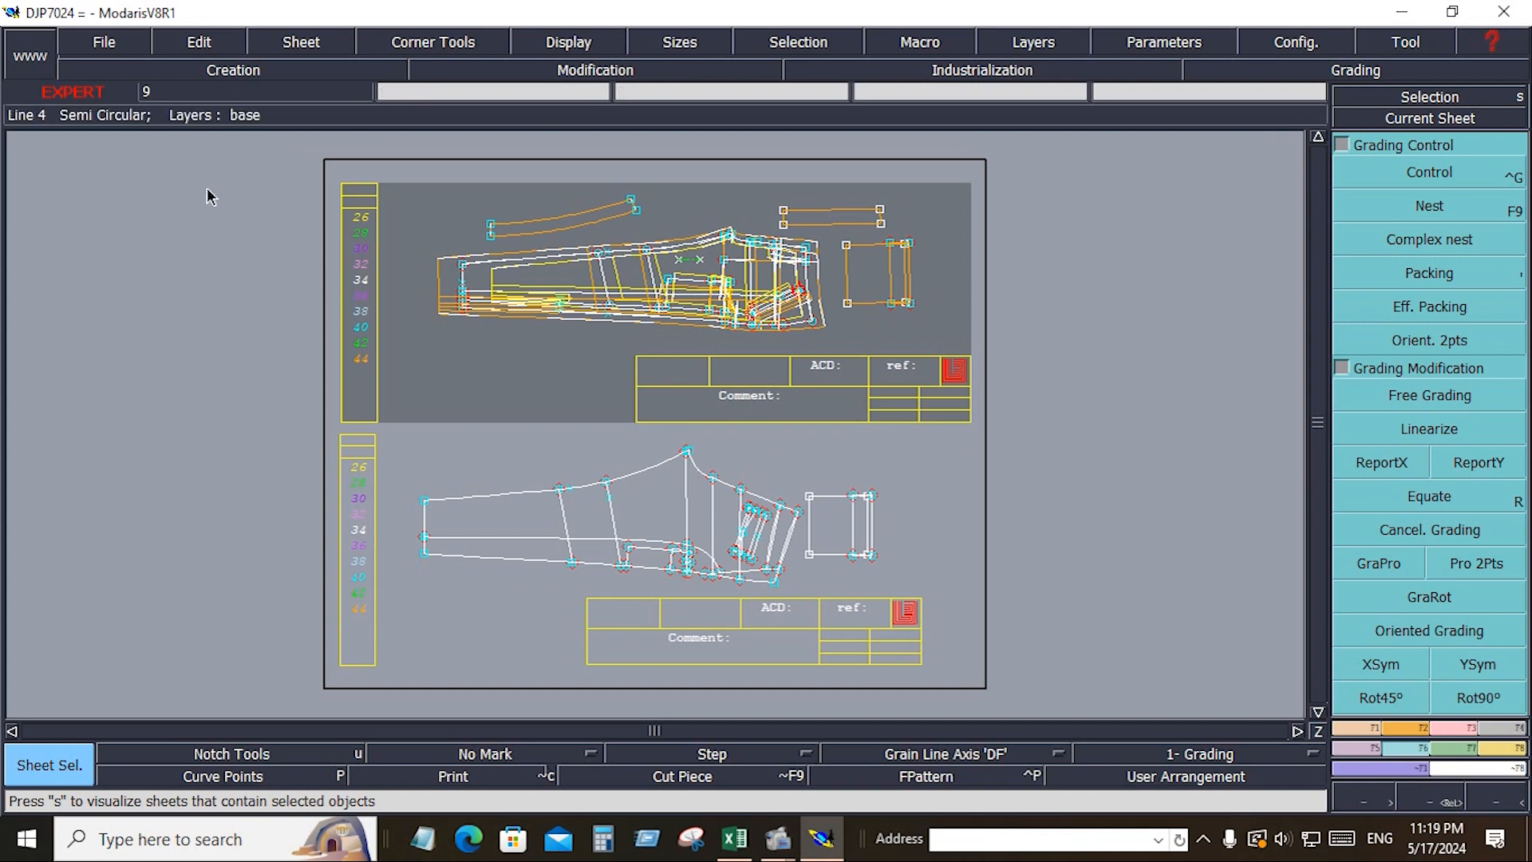
Step: Save the model again with only the front and back sheets displayed
click(120, 44)
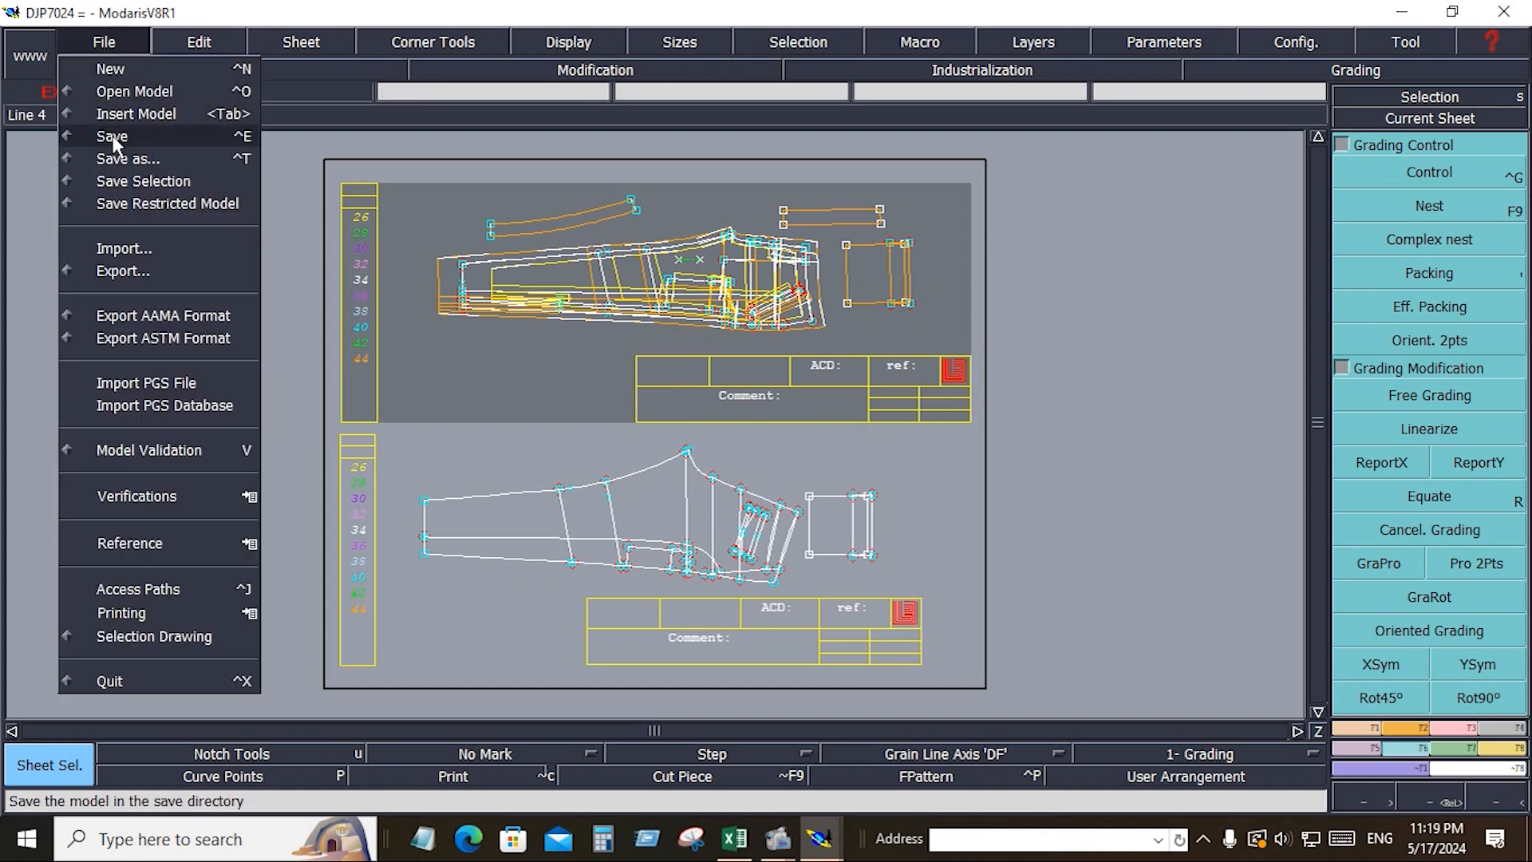
click(116, 137)
click(650, 549)
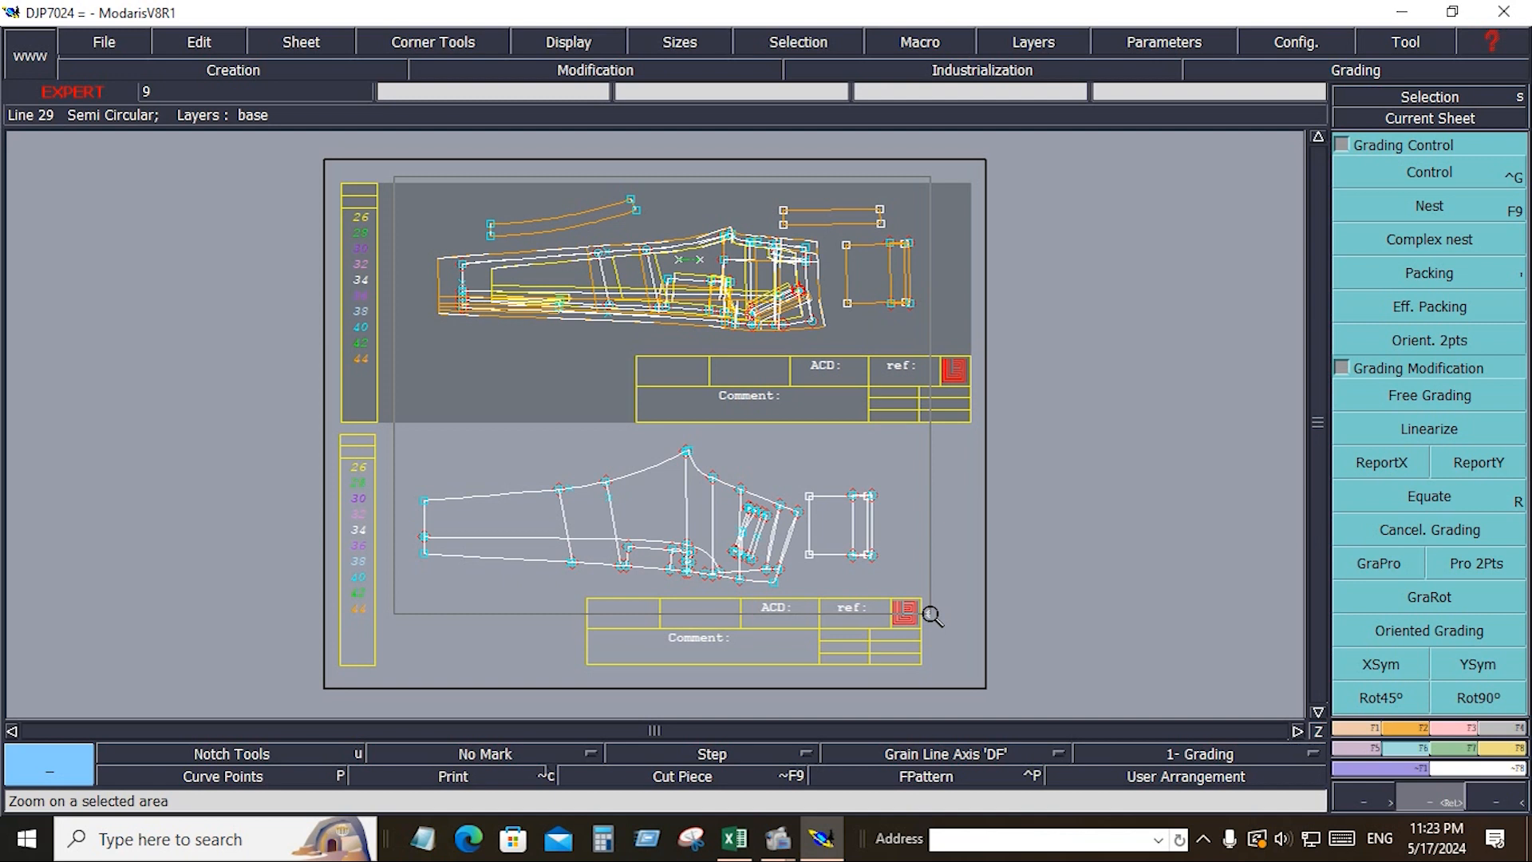
Step: Equate the grading of the front piece's hem points to the matching hem points of the back piece
click(930, 616)
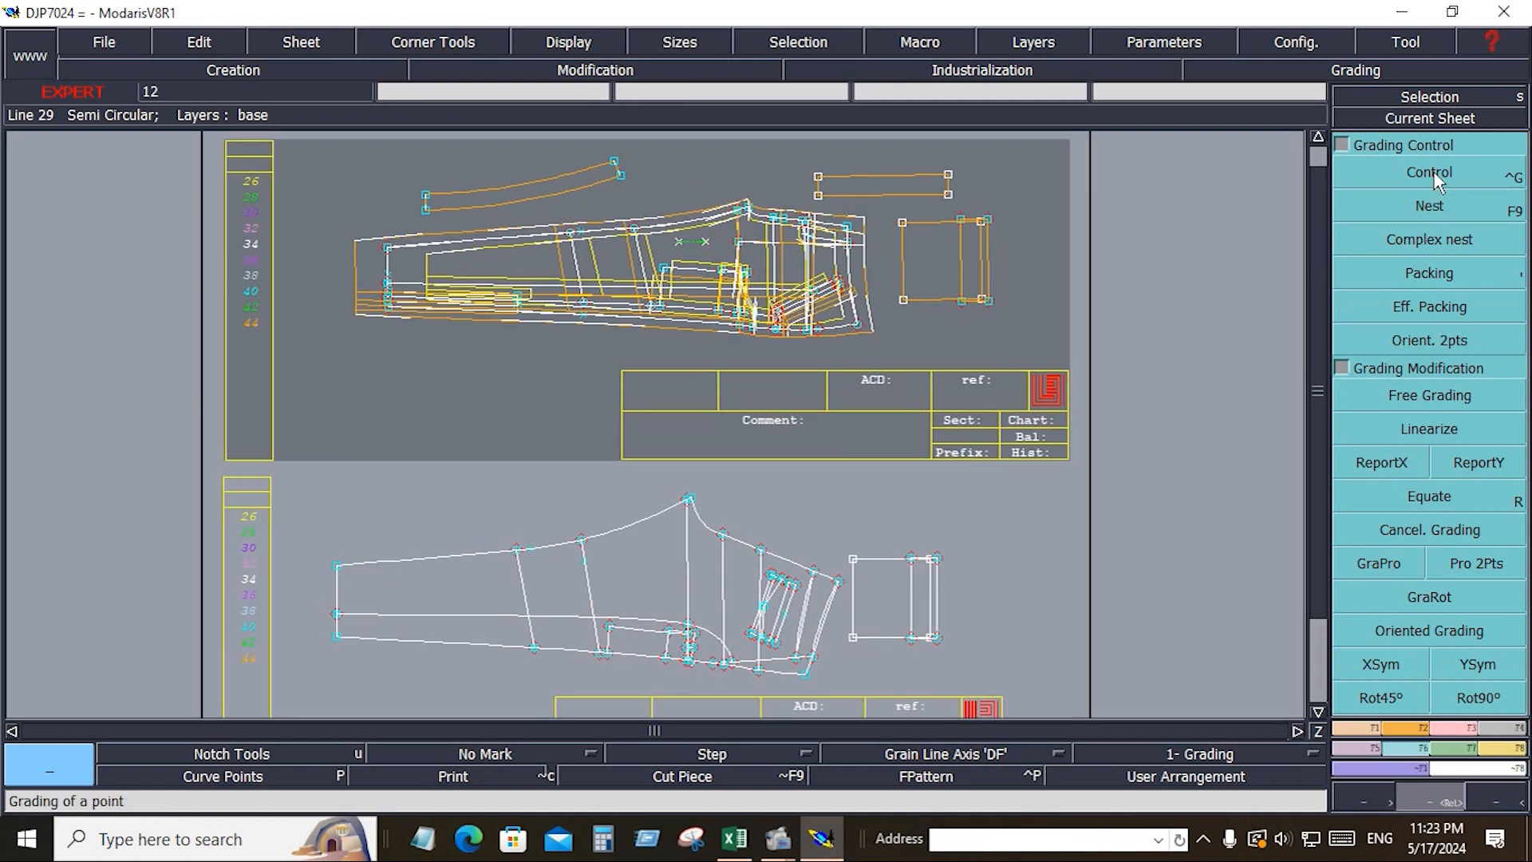
click(1442, 506)
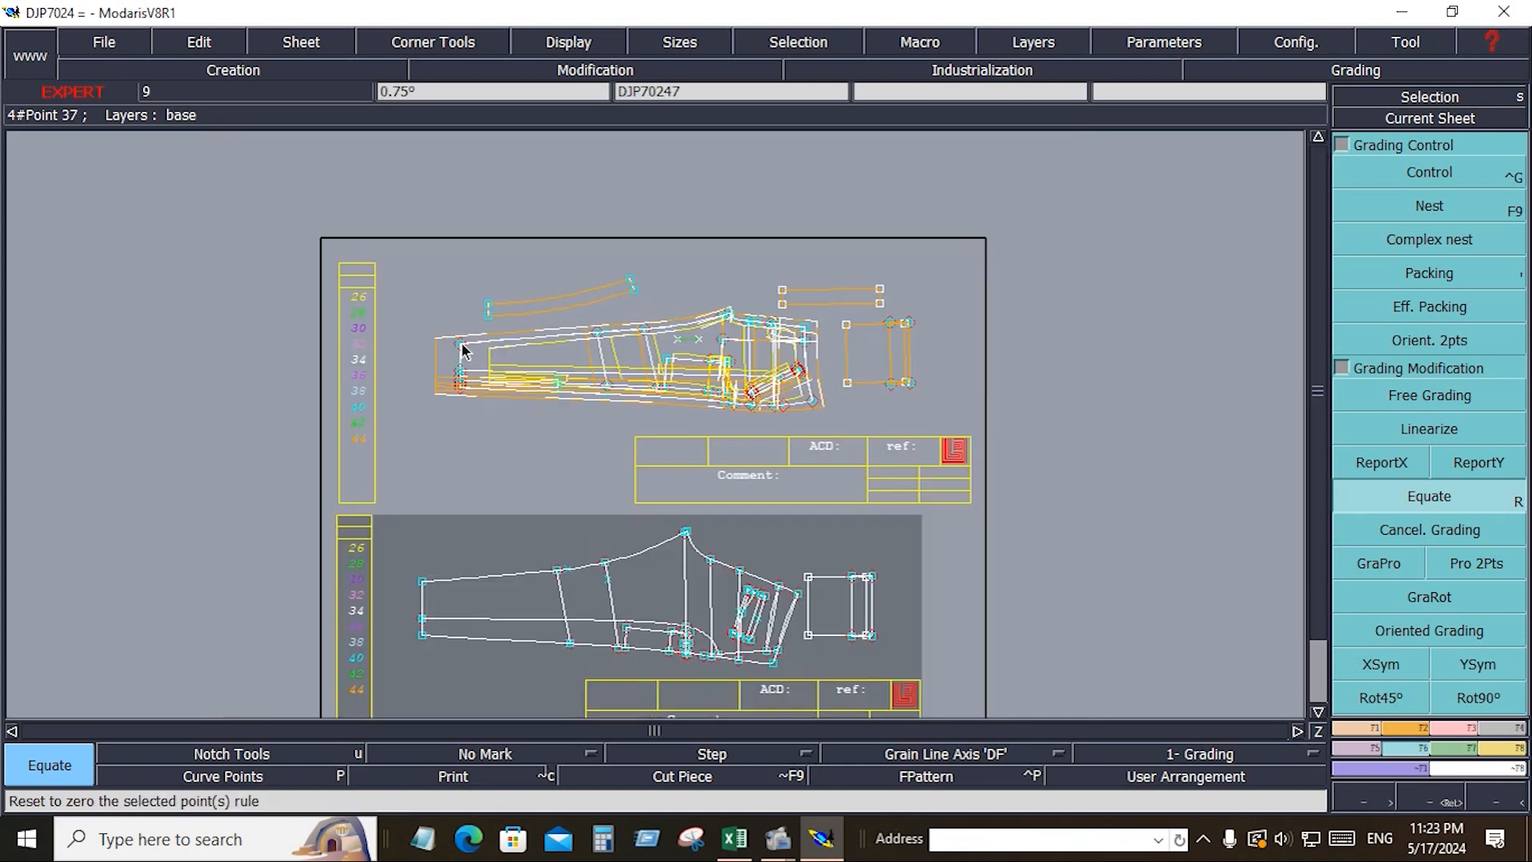
click(423, 582)
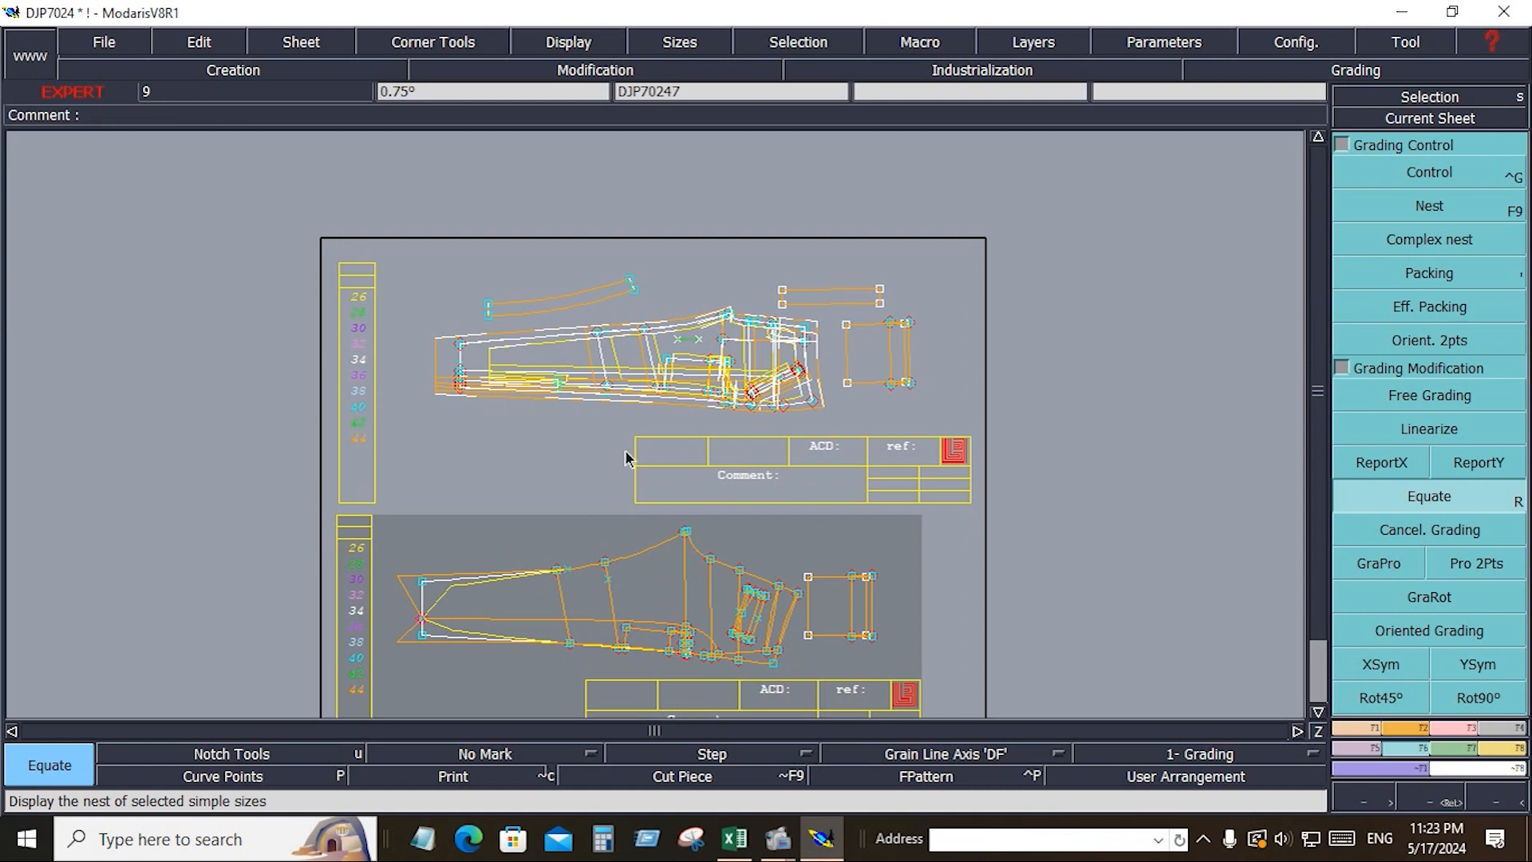
Step: Equate the grading of the back piece's middle hem point and crotch tip to the matching points on the front piece
click(596, 356)
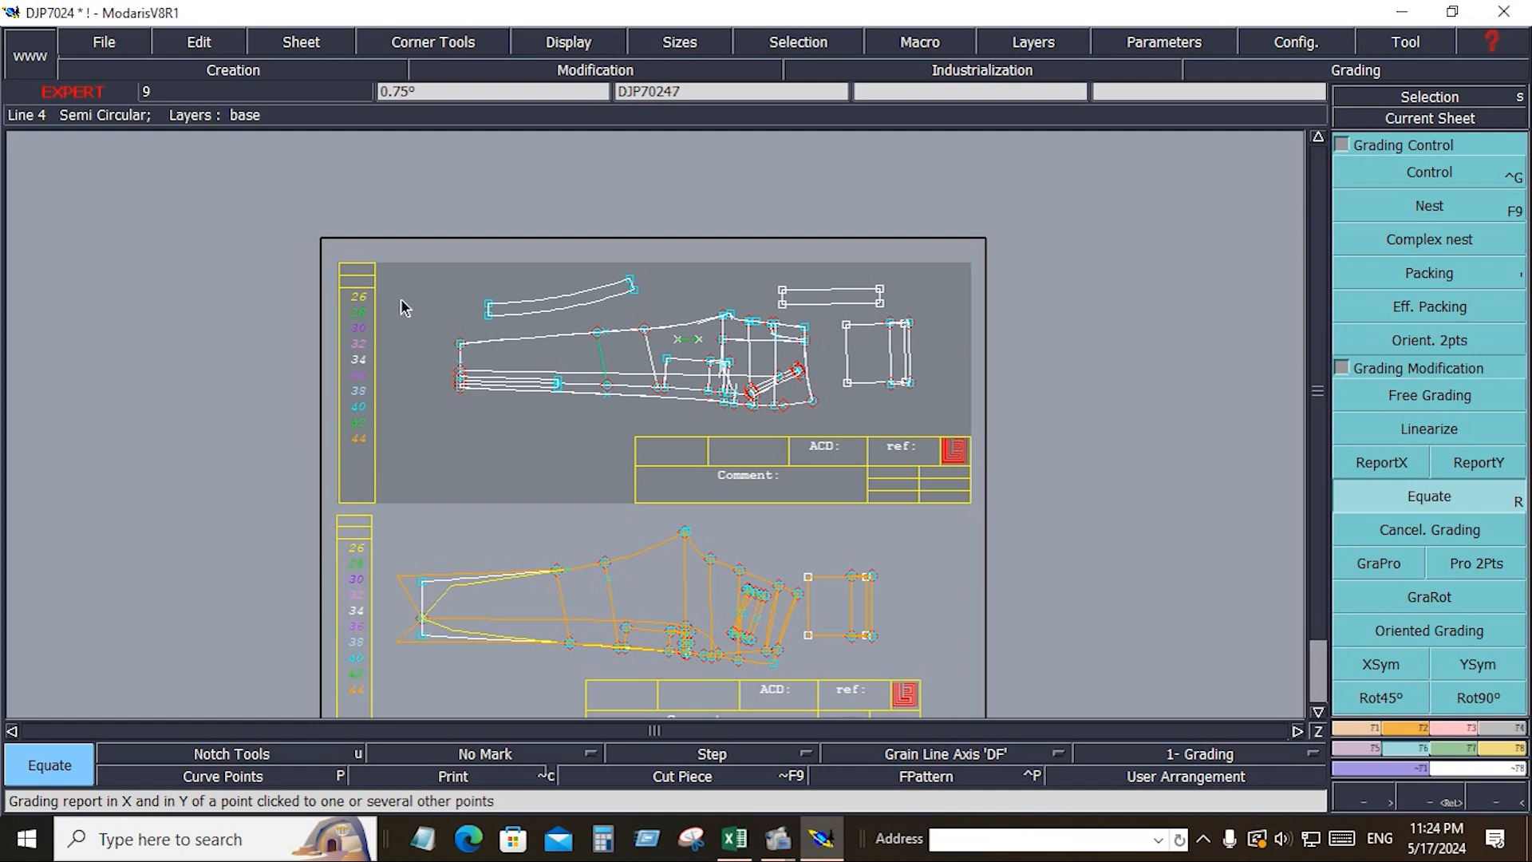
key(Return)
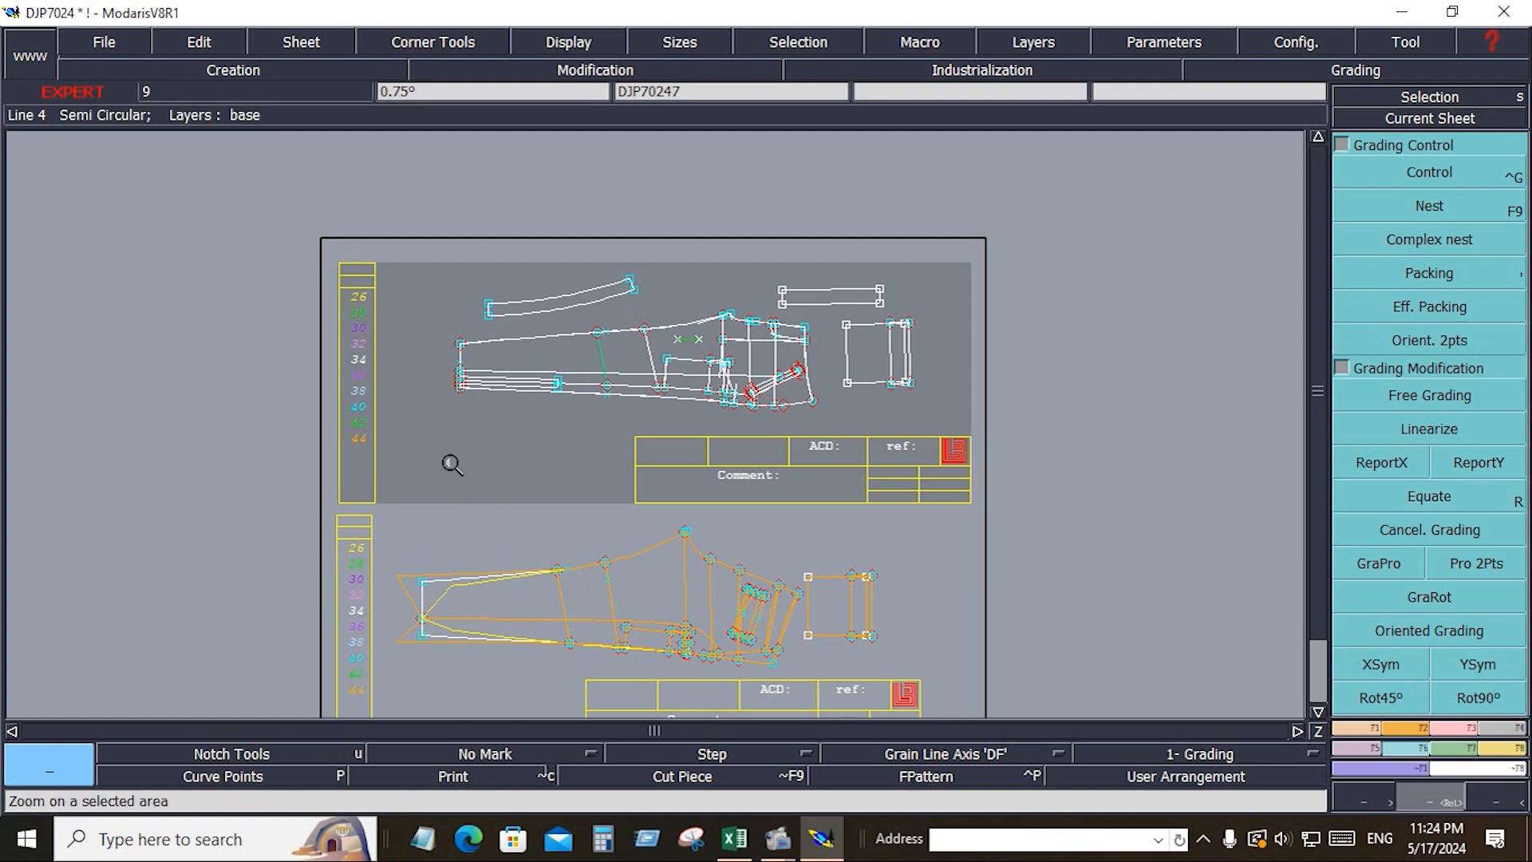
click(452, 465)
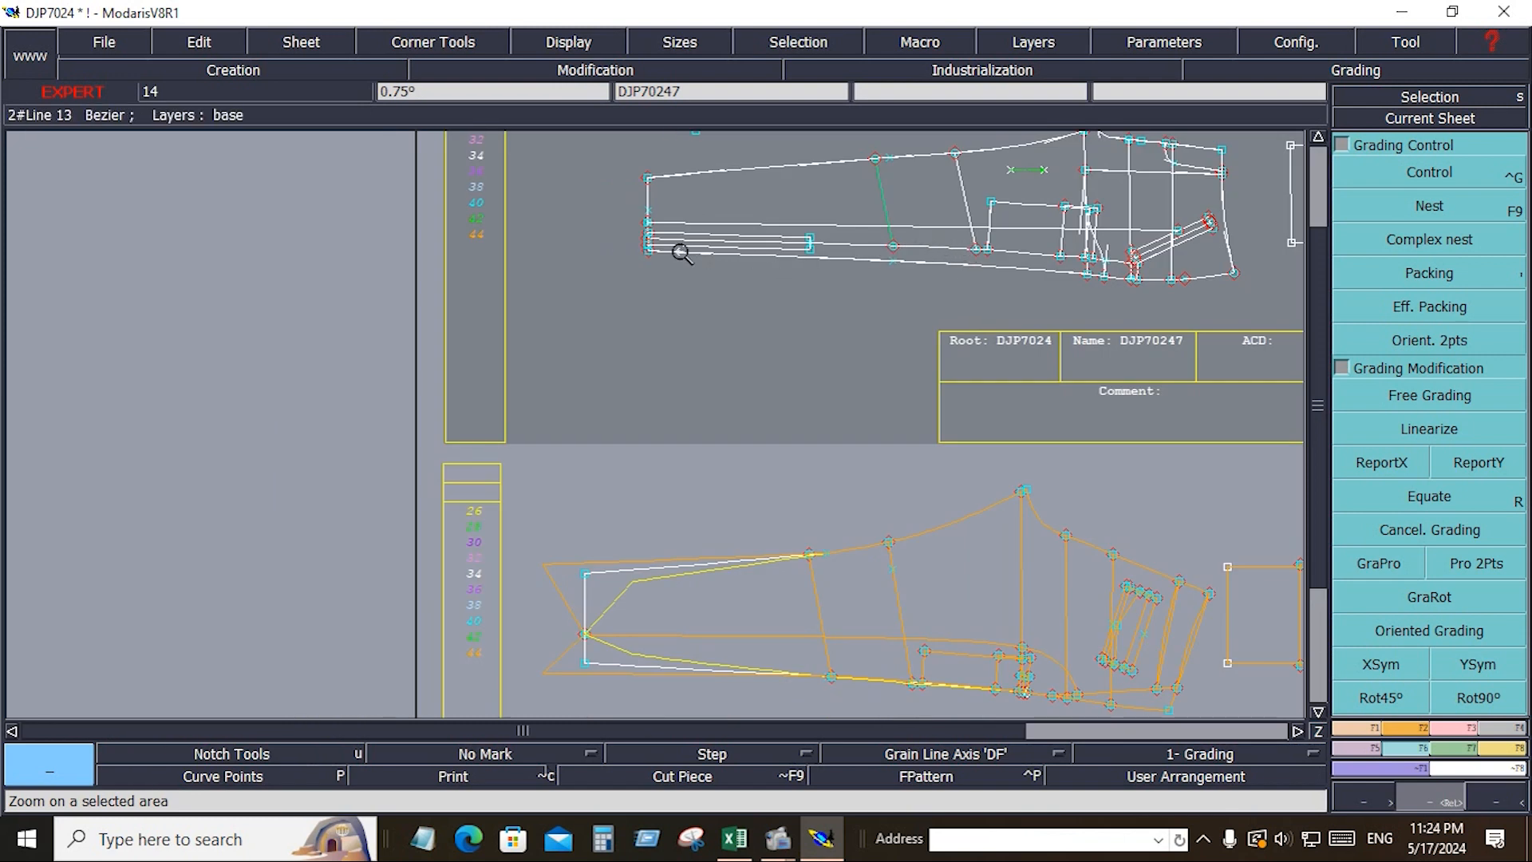
click(1417, 503)
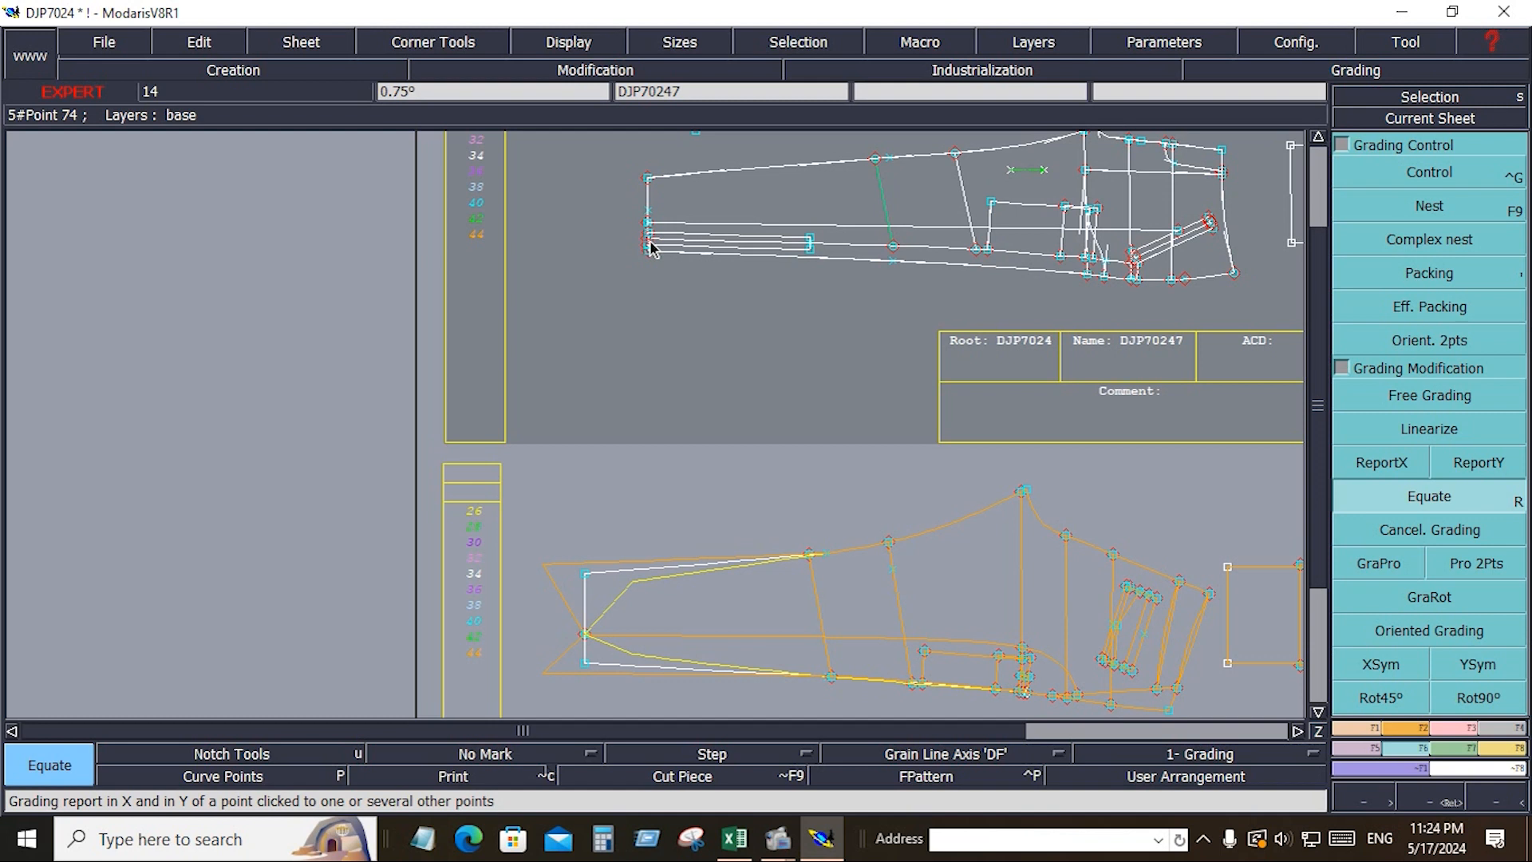
click(585, 635)
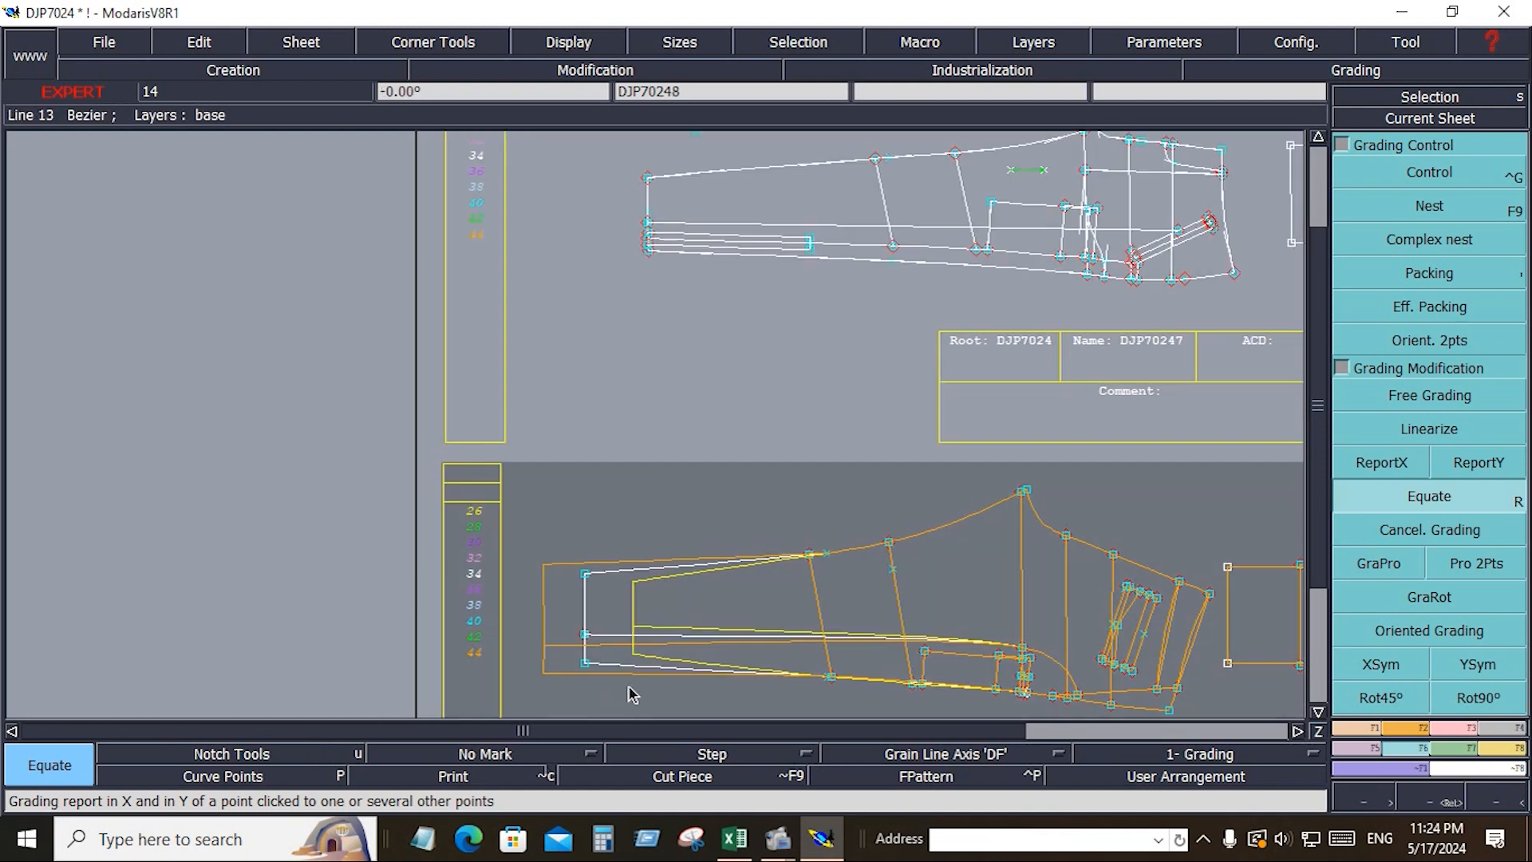
scroll(950, 643, up, 1)
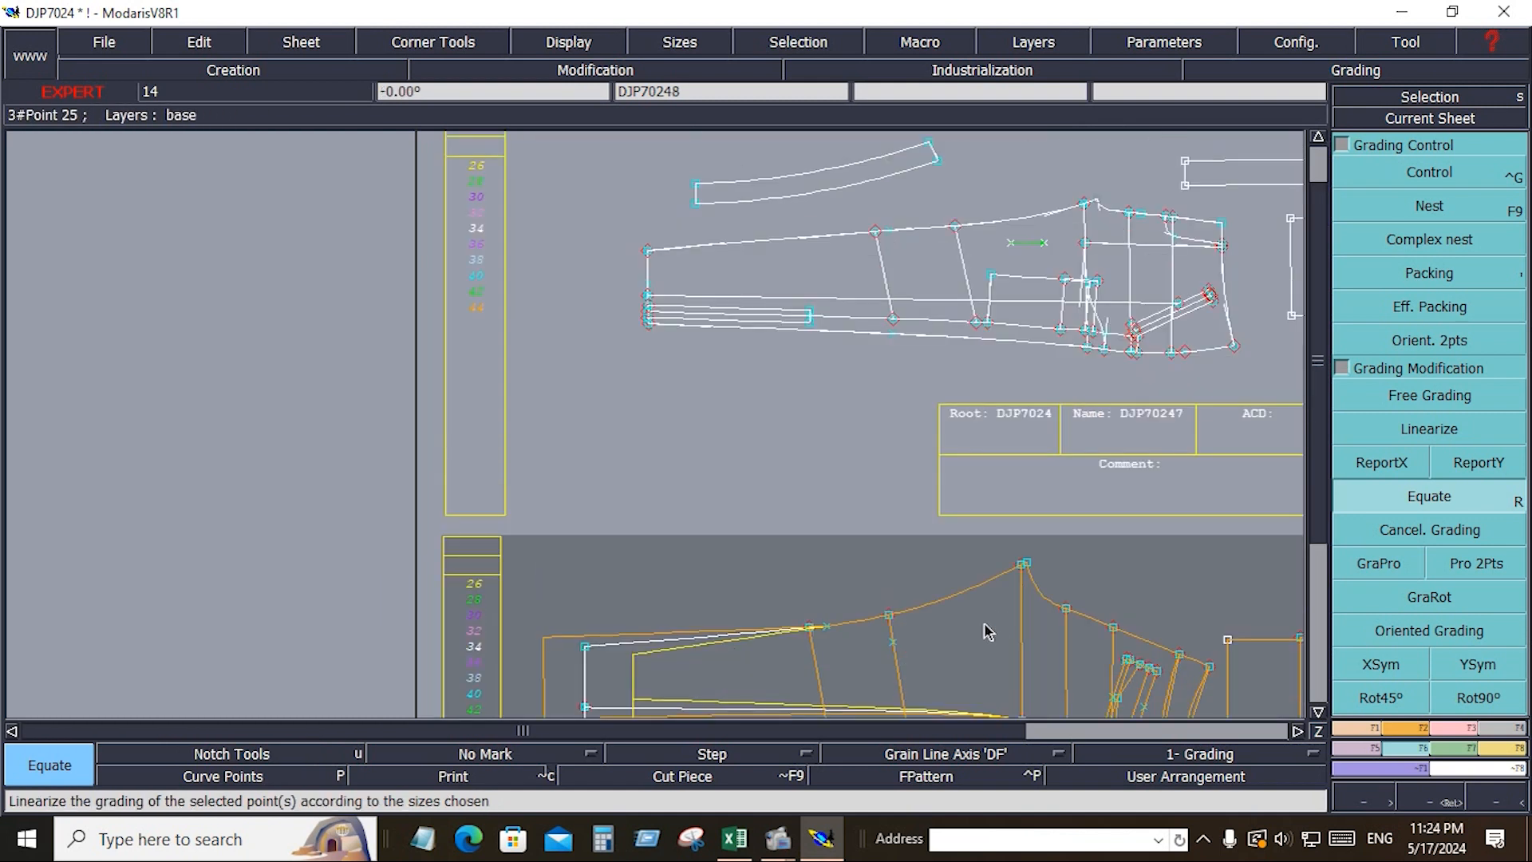
click(1027, 563)
Step: Equate the inseam and outseam ends of the back piece's two cross-leg lines to the matching front piece points
drag(761, 585, 847, 657)
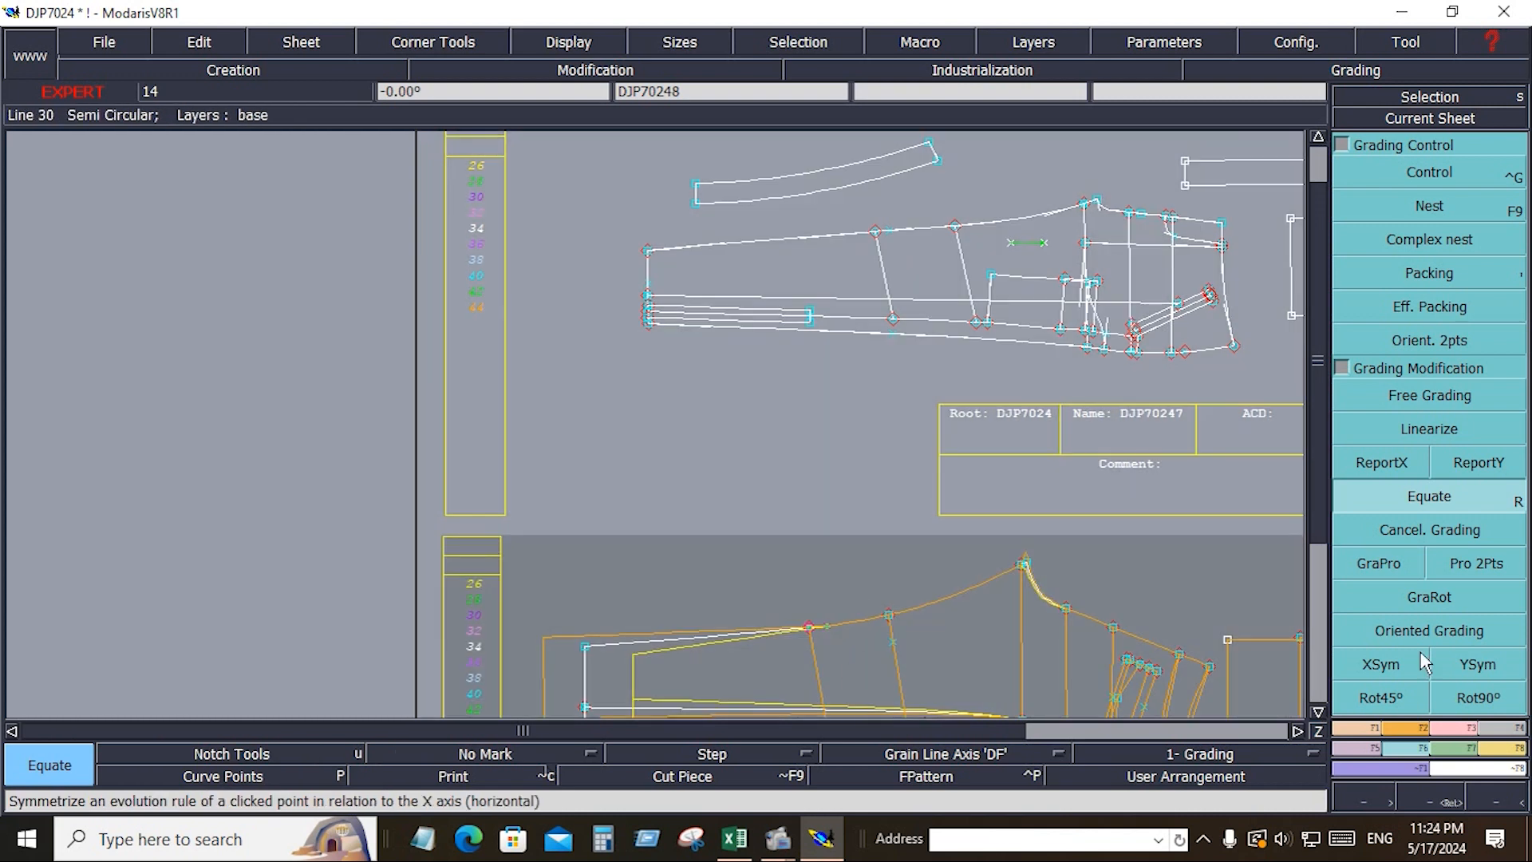
drag(758, 576, 858, 671)
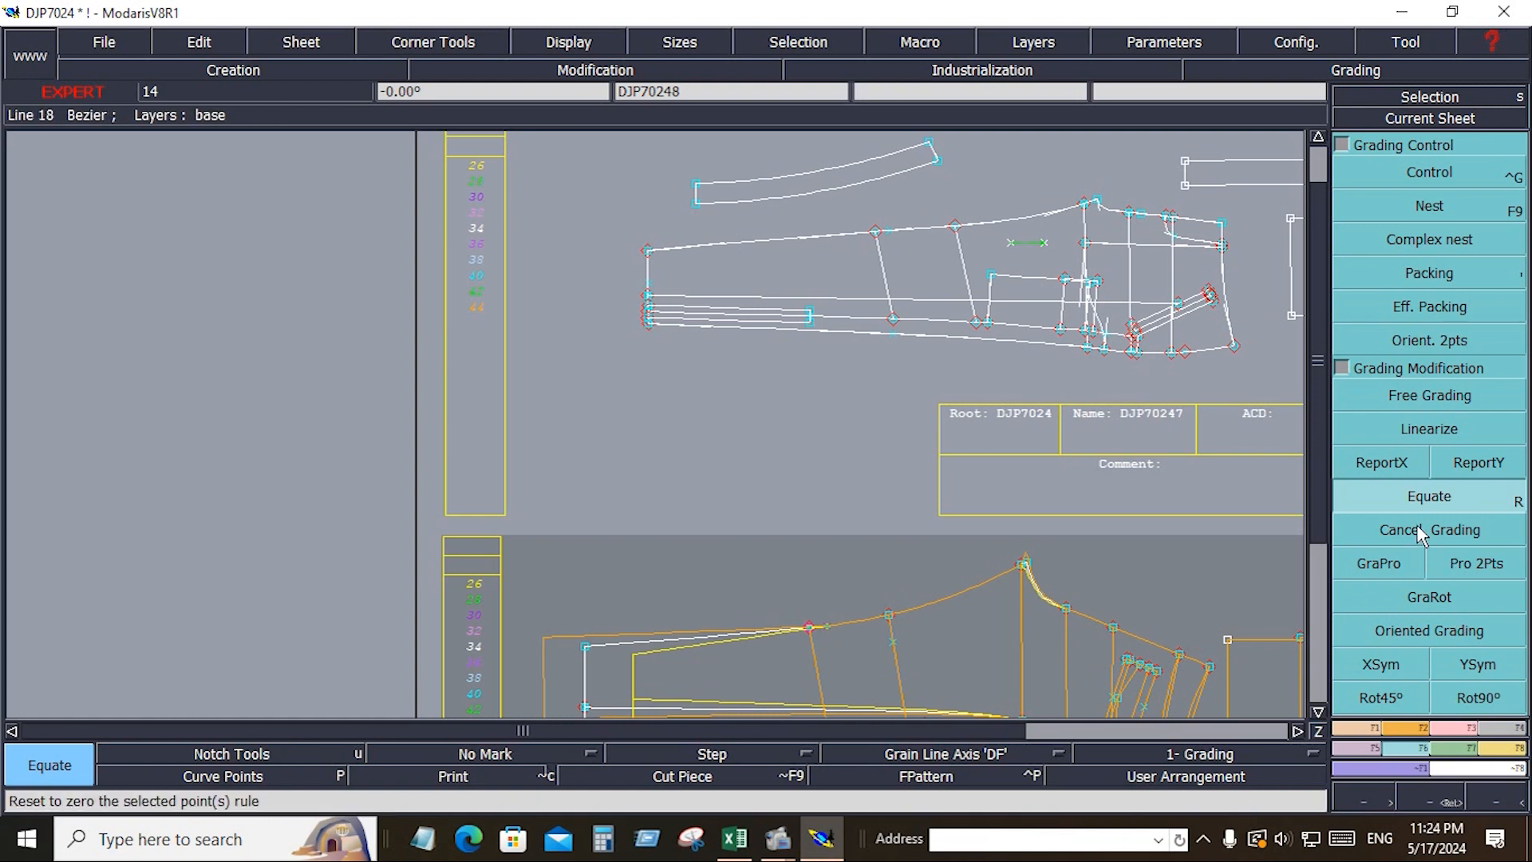
click(1422, 500)
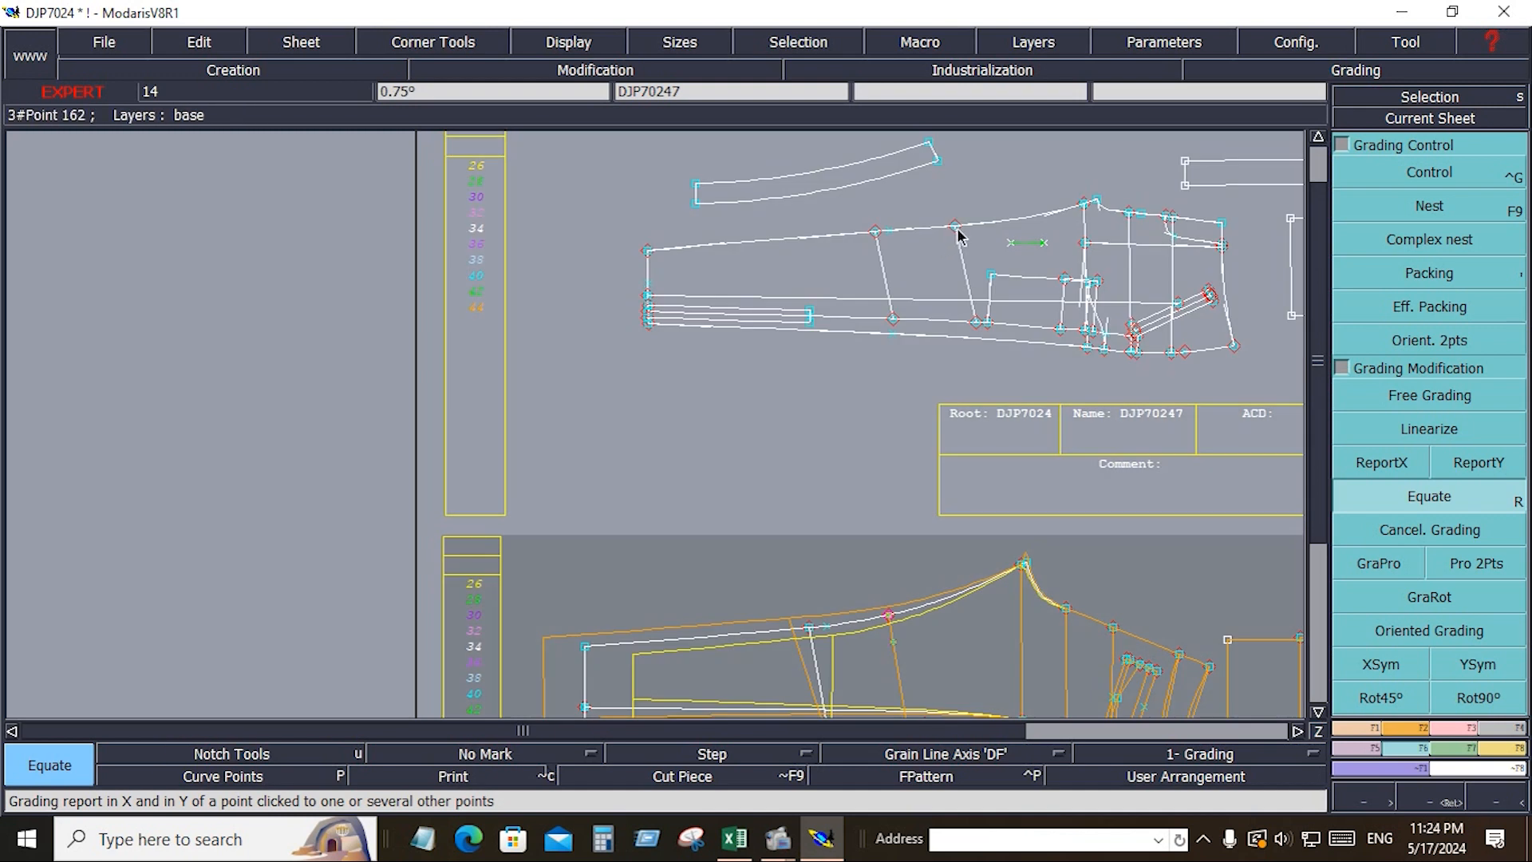
click(890, 618)
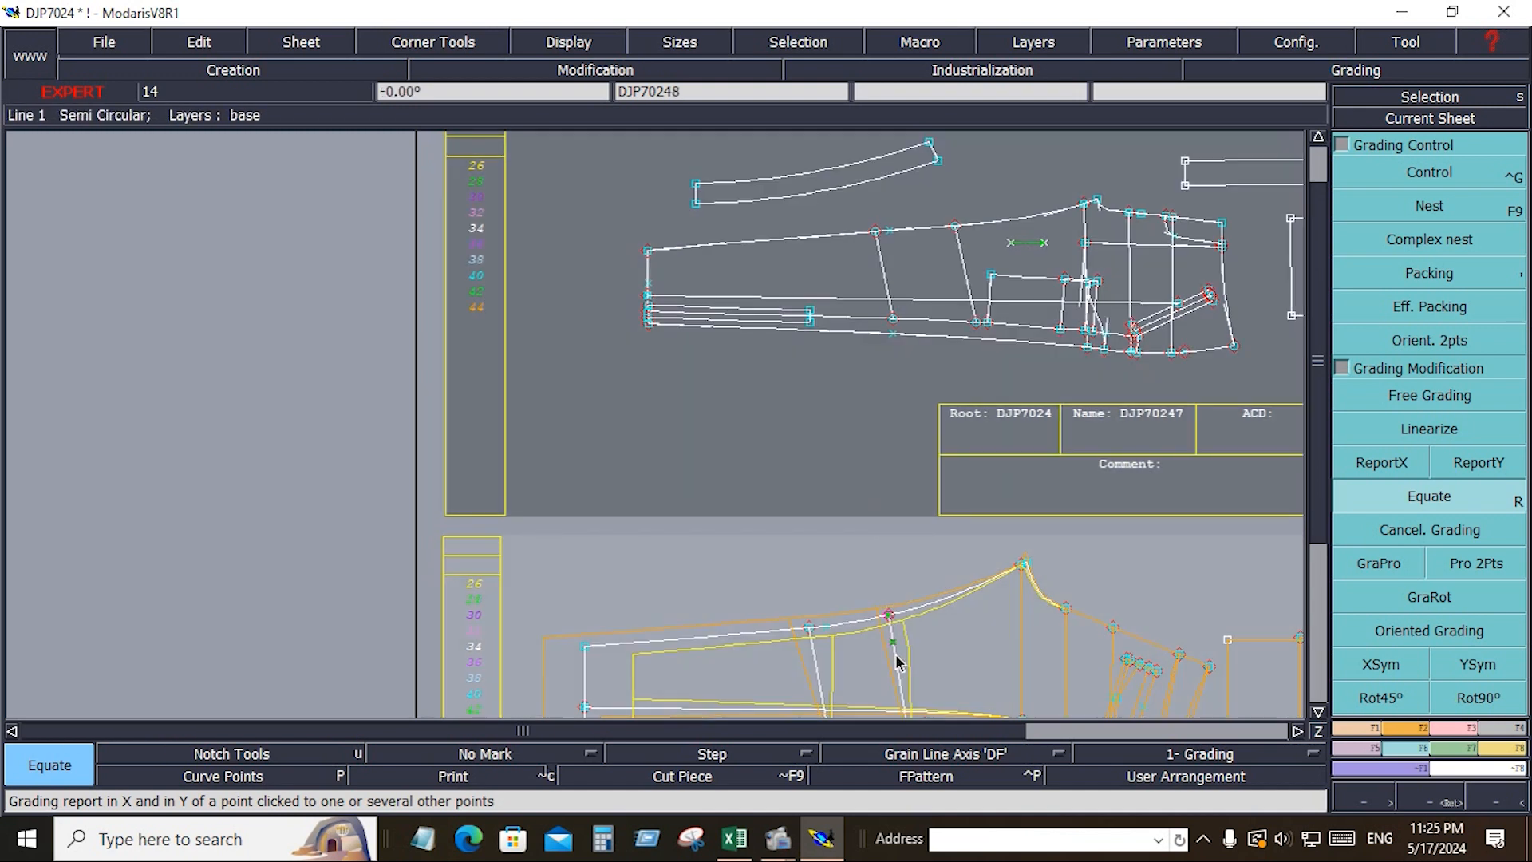
key(Delete)
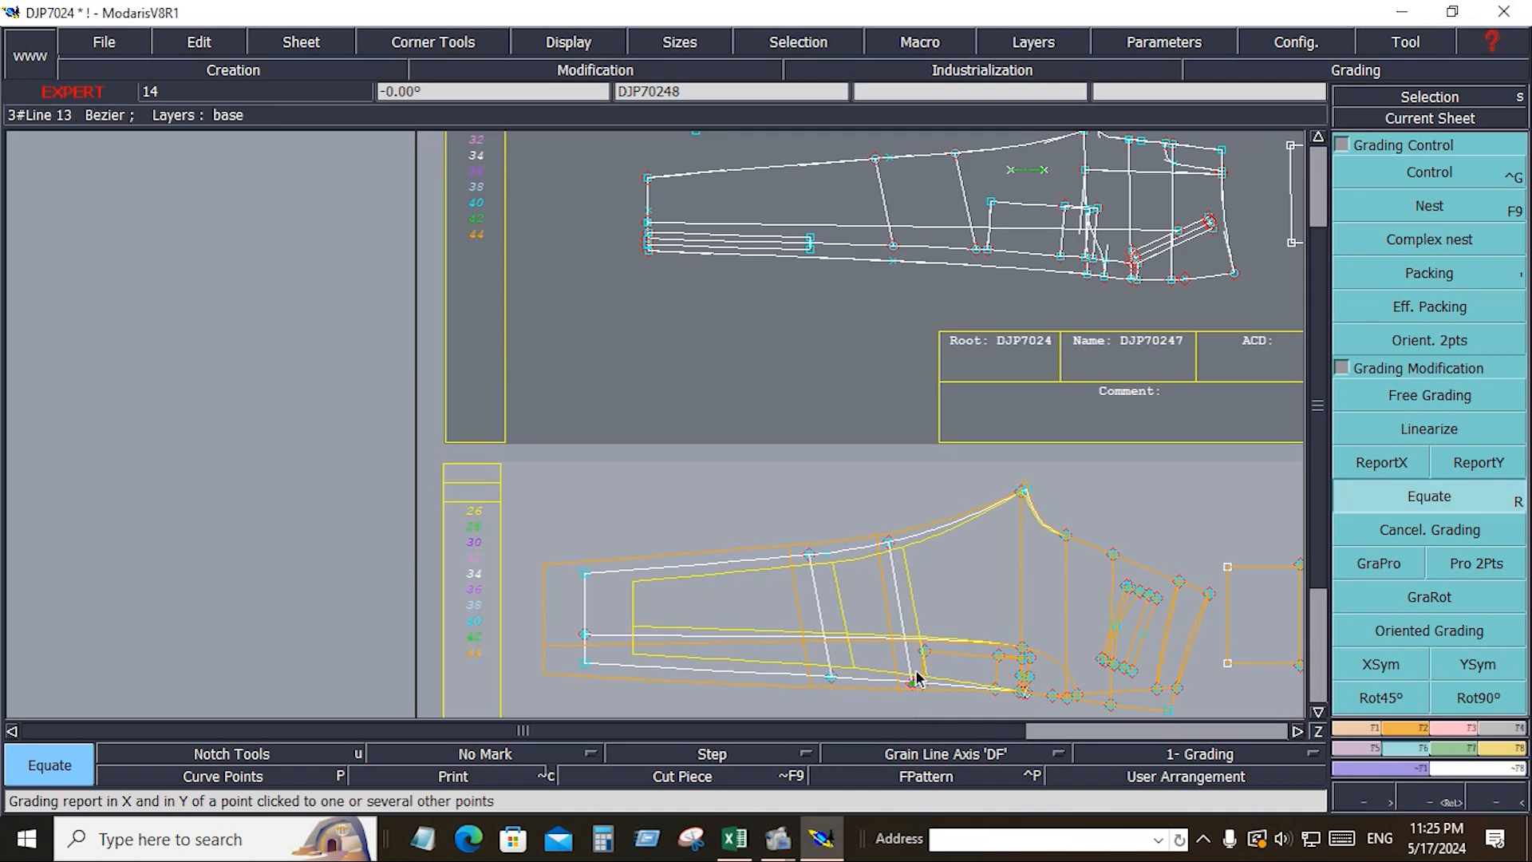
click(940, 701)
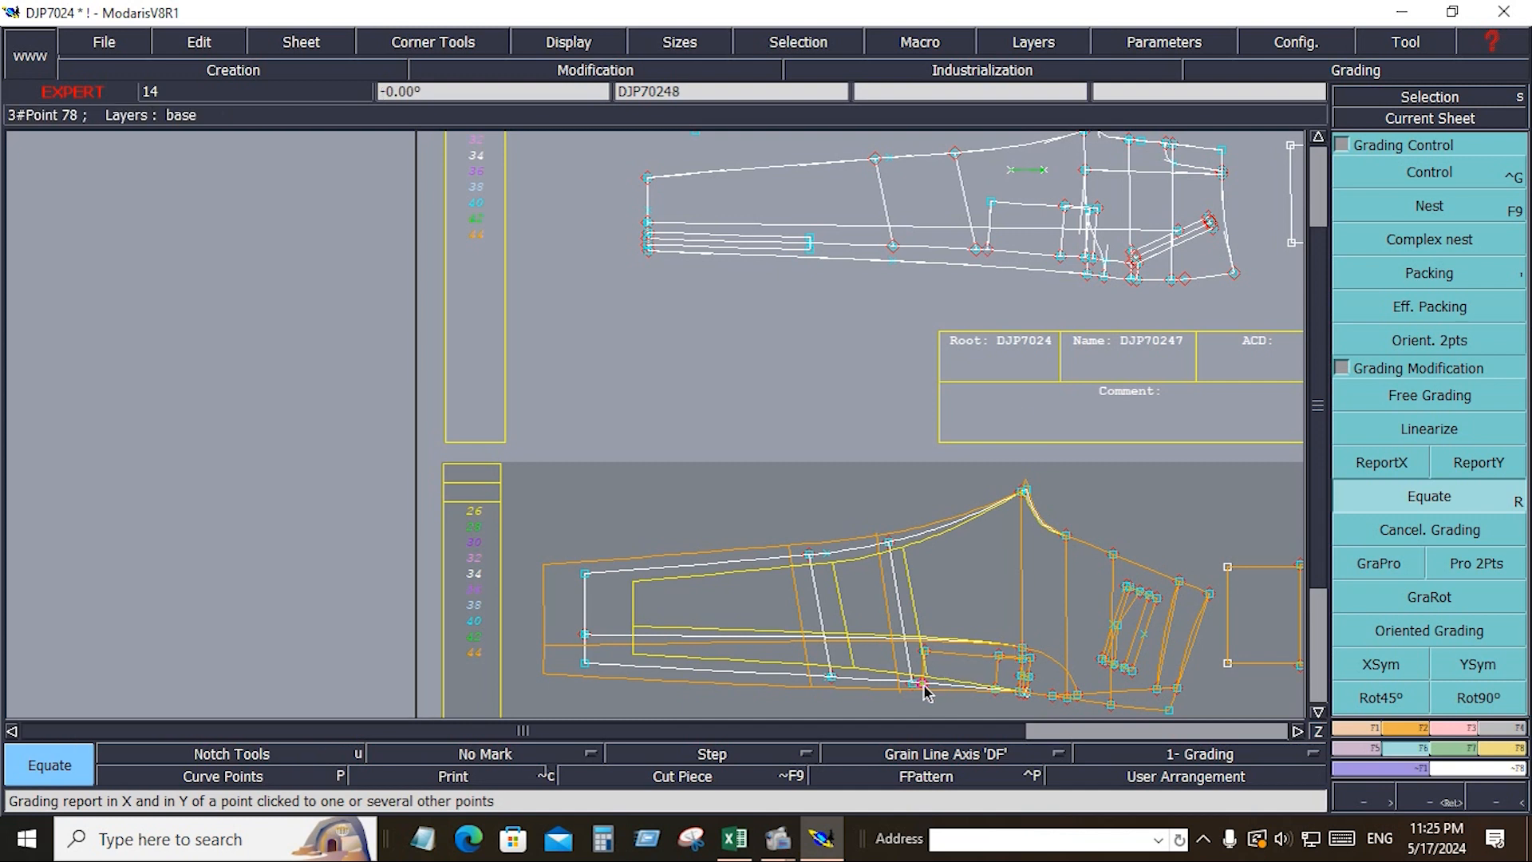
Step: Equate the hem-side corners of the back piece's cargo pocket to the matching pocket corners on the front piece
click(922, 684)
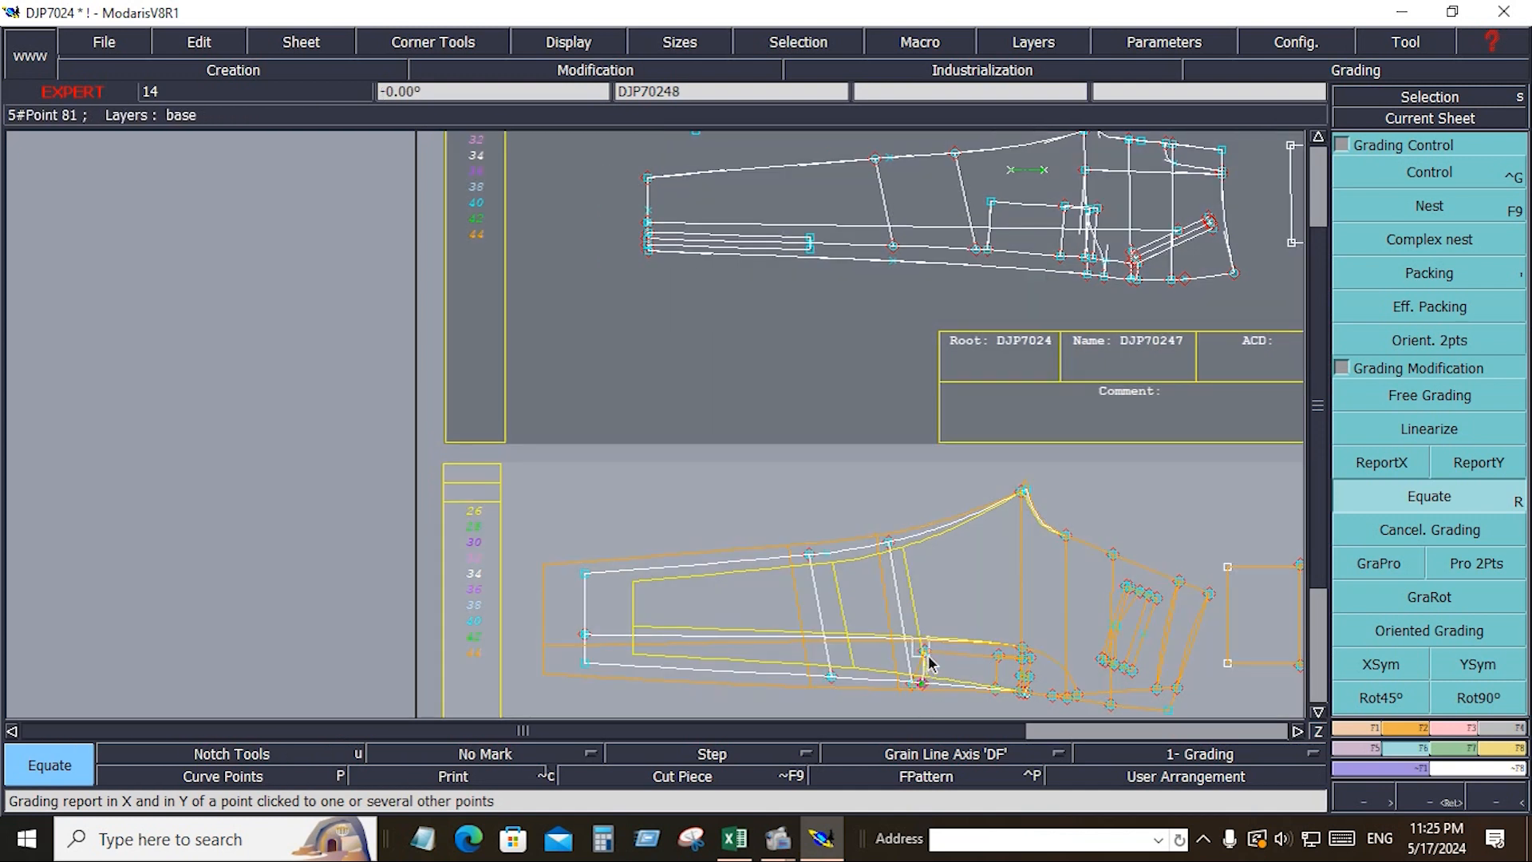
click(924, 652)
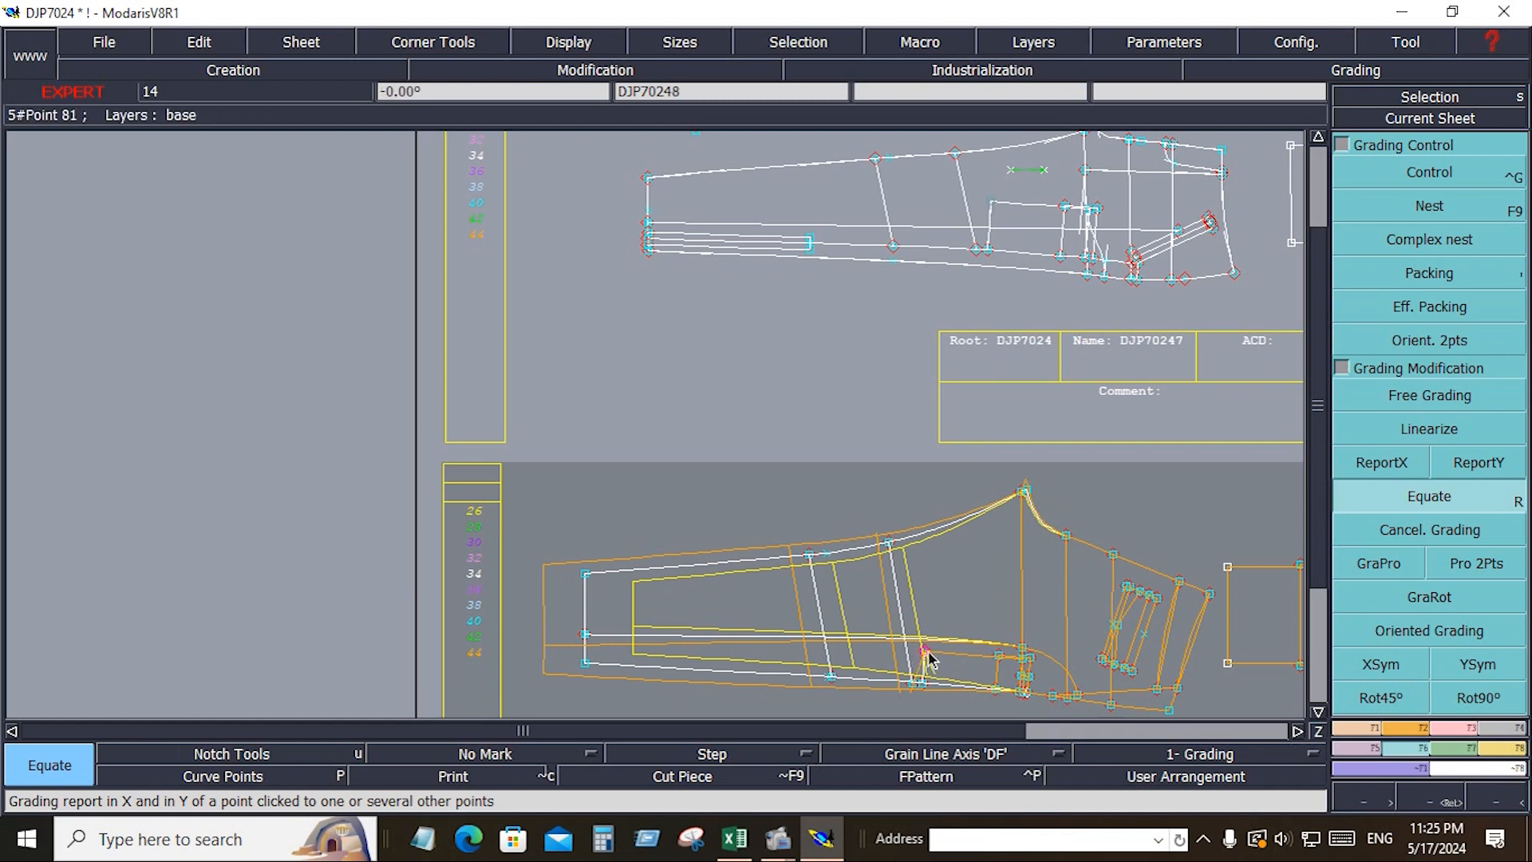
click(940, 672)
Step: Set the ddy grading of the back piece's side-seam waist corner to -0.125 for all sizes
drag(475, 534, 764, 660)
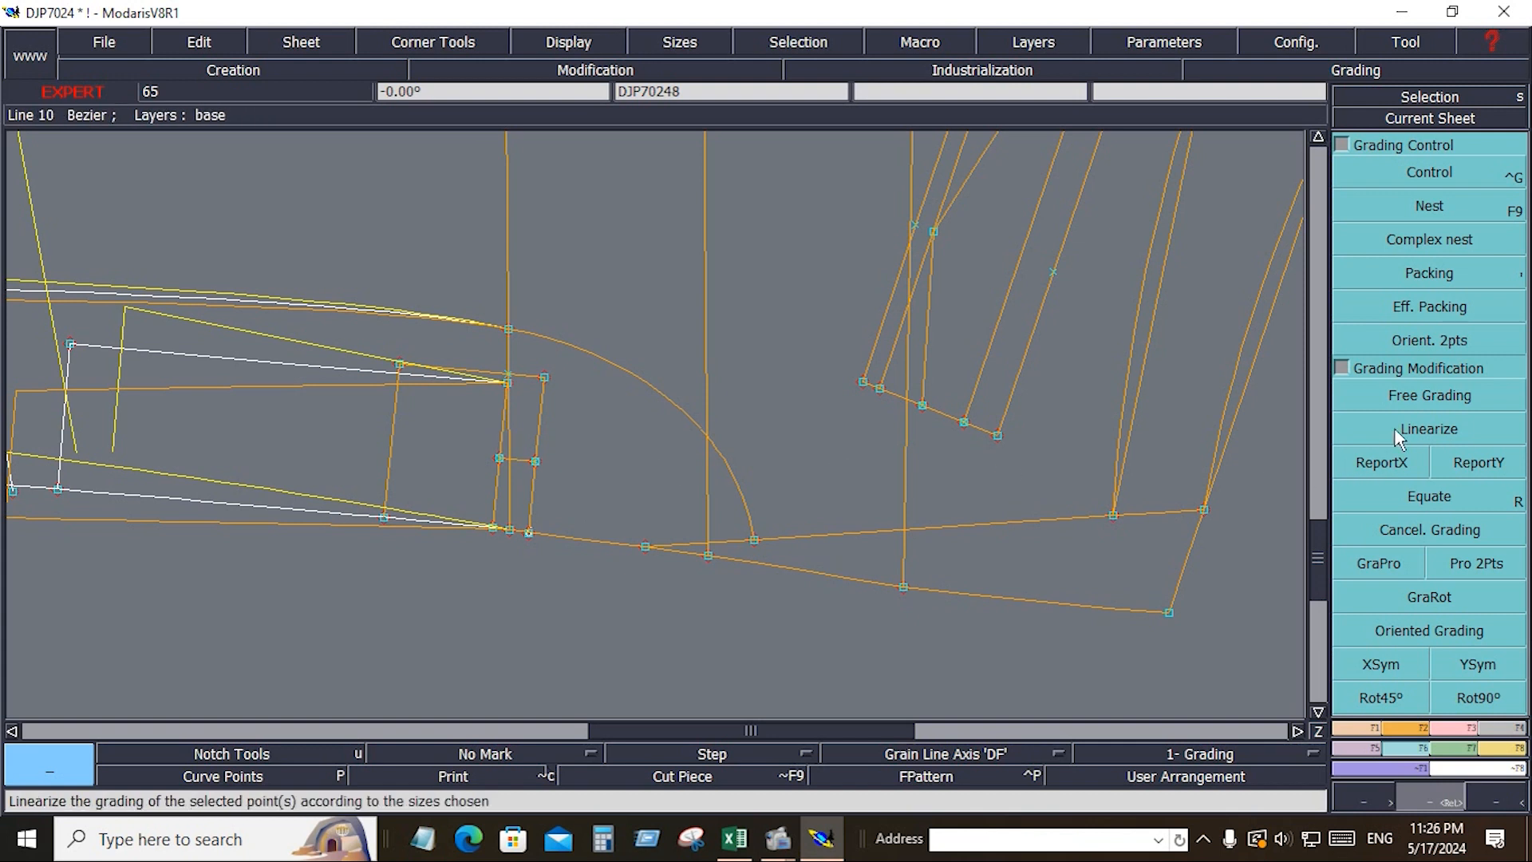
click(1437, 174)
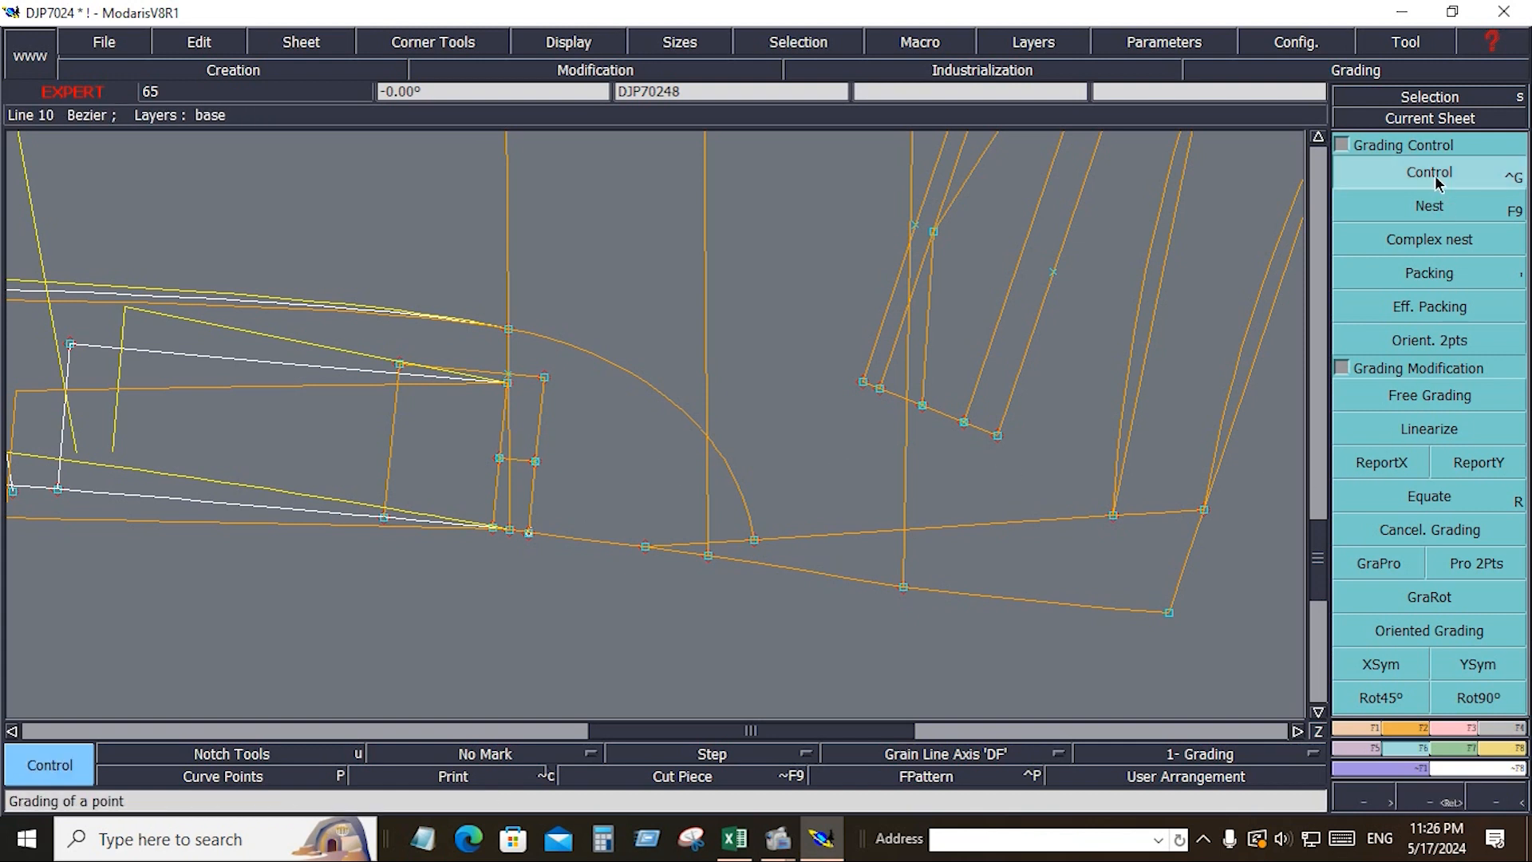
click(1173, 616)
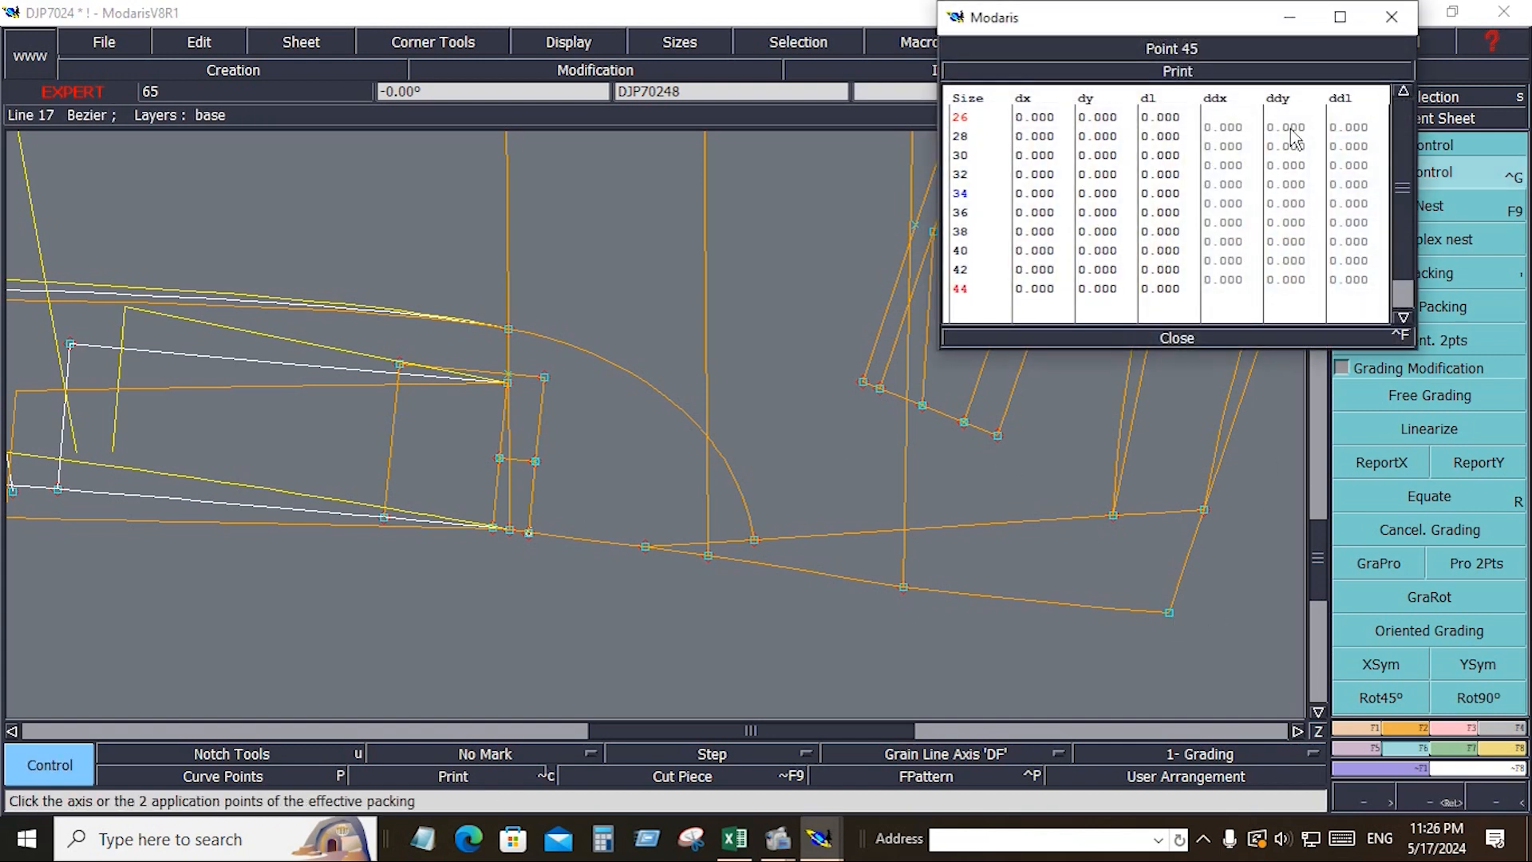
drag(1293, 137, 1303, 281)
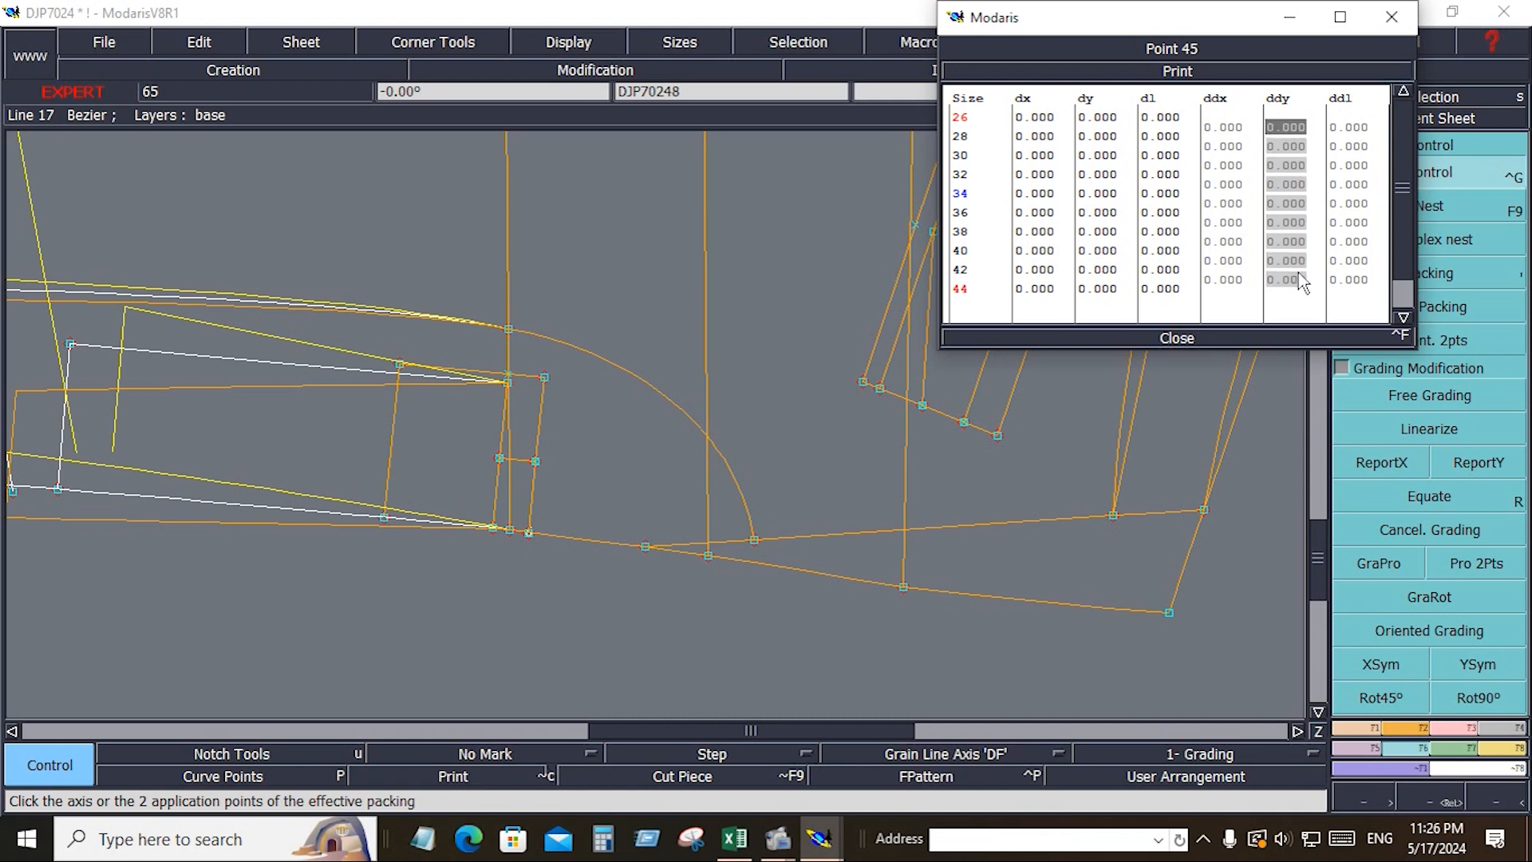
text(-.125)
key(Return)
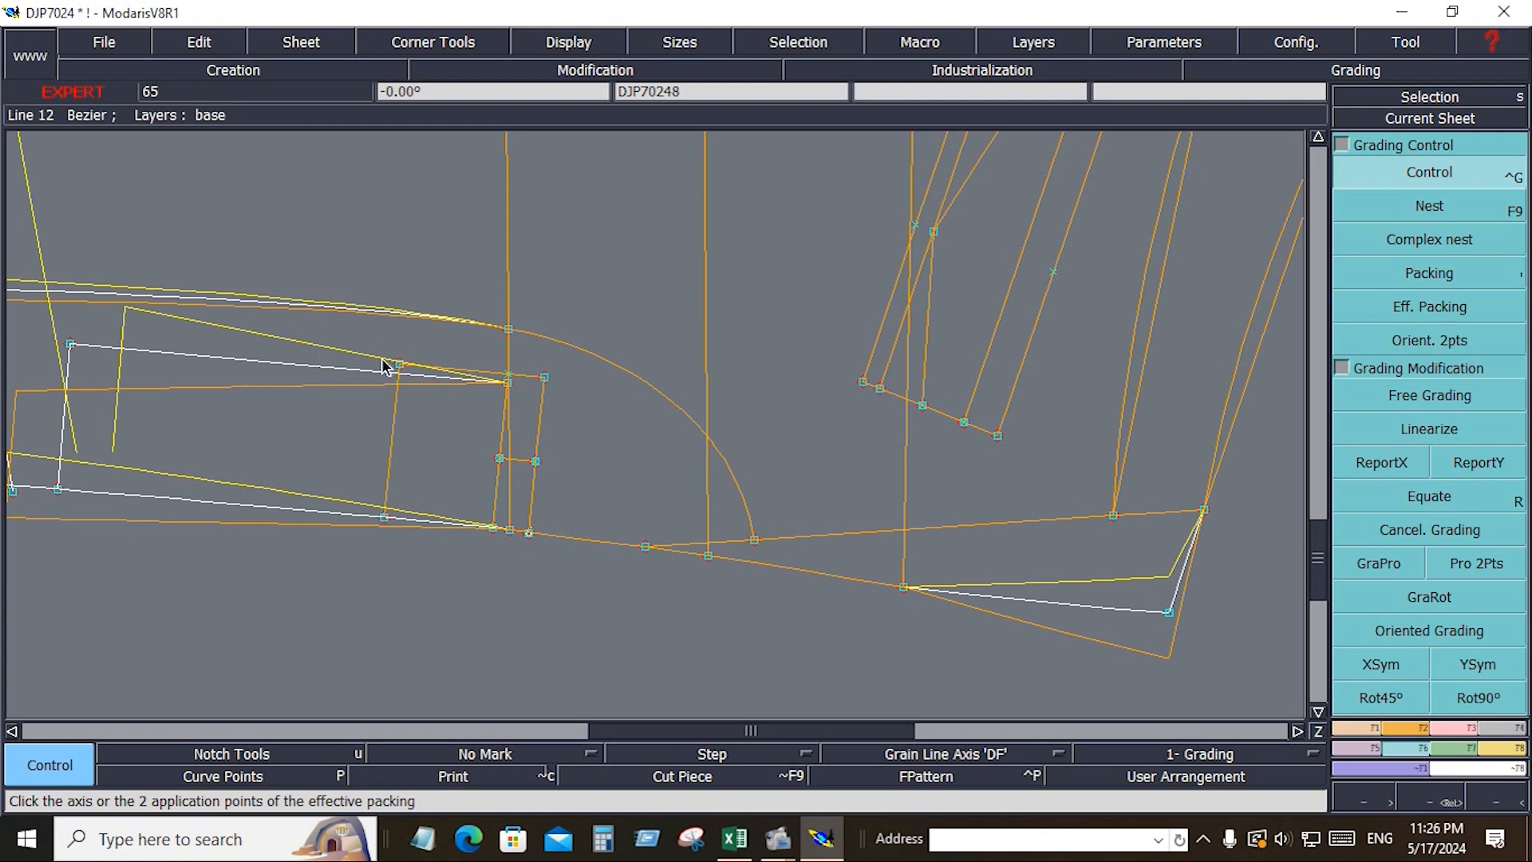
Step: Report the side-seam waist corner's Y grading to the selected pocket, side-seam, hip, waist and dart points on the back piece
drag(368, 279, 1135, 713)
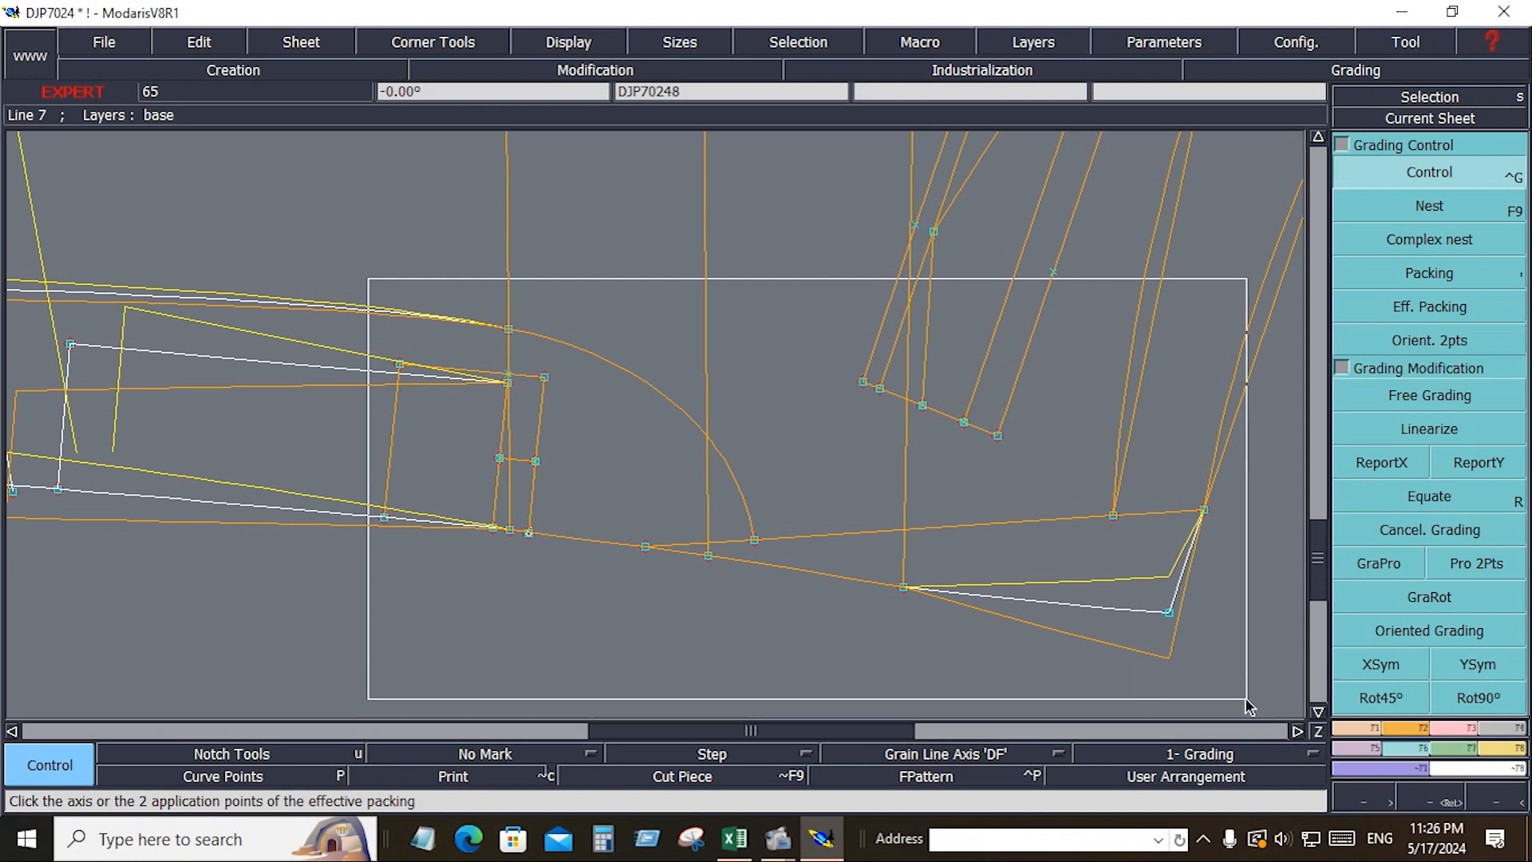
click(1249, 706)
click(1478, 464)
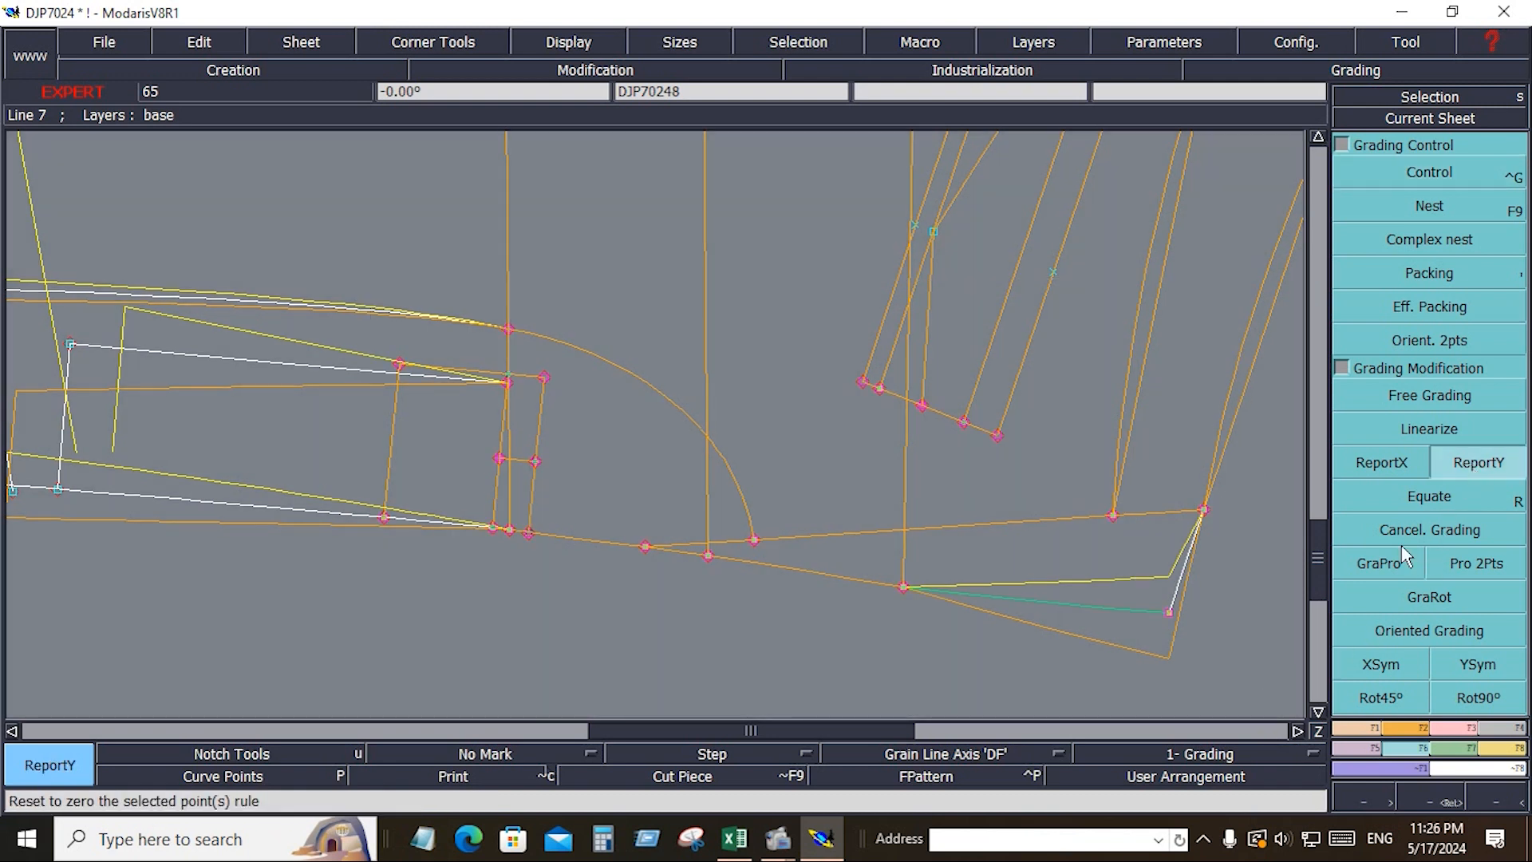
click(1170, 616)
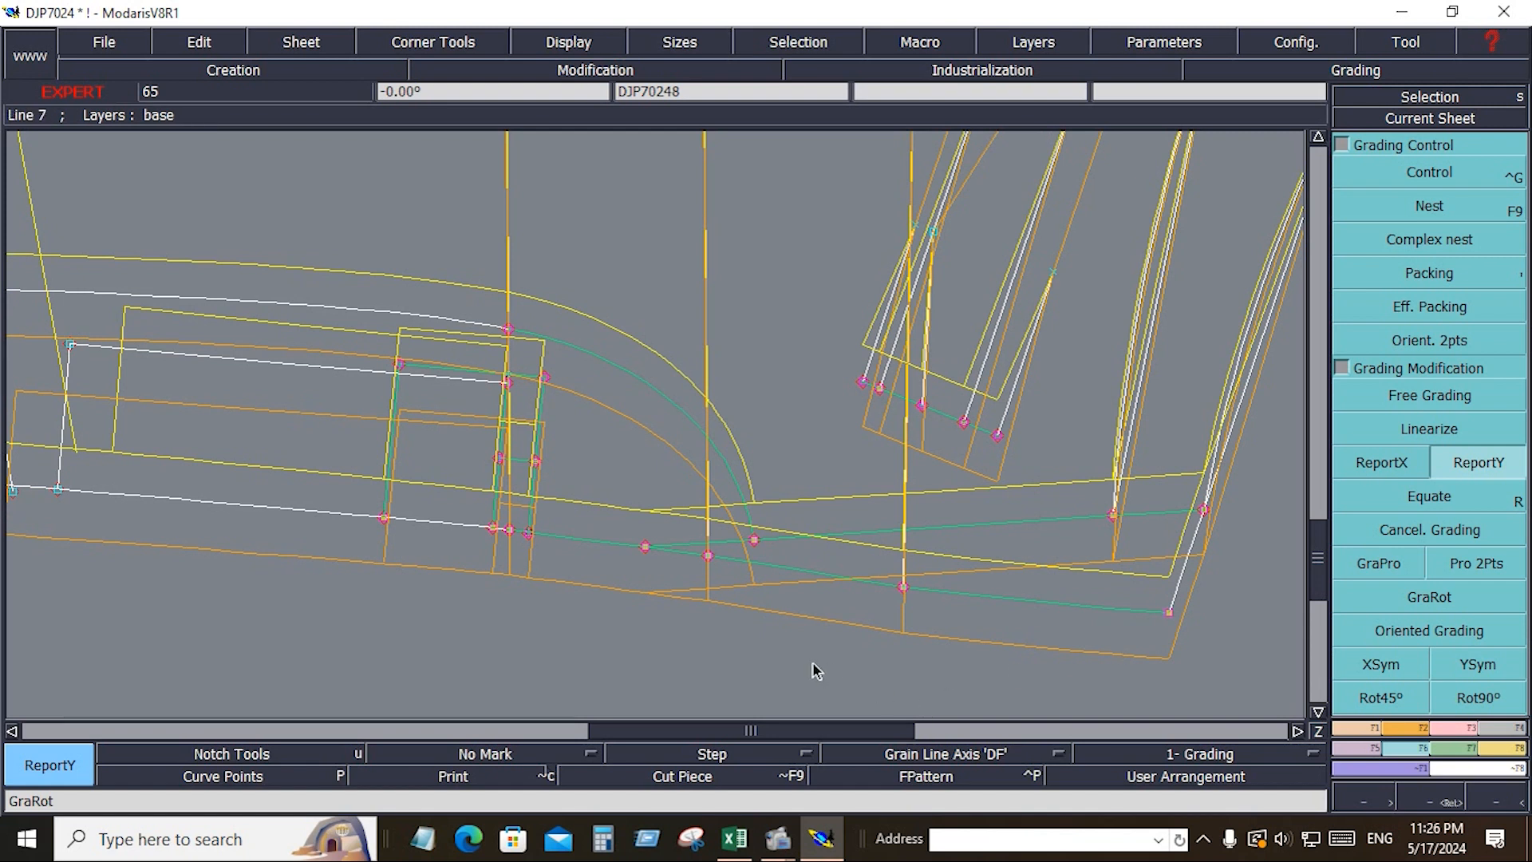
Step: Grade the side-seam waist corner in X and set ddx to 0.375 for all sizes at the center-back waist corner
key(ctrl+g)
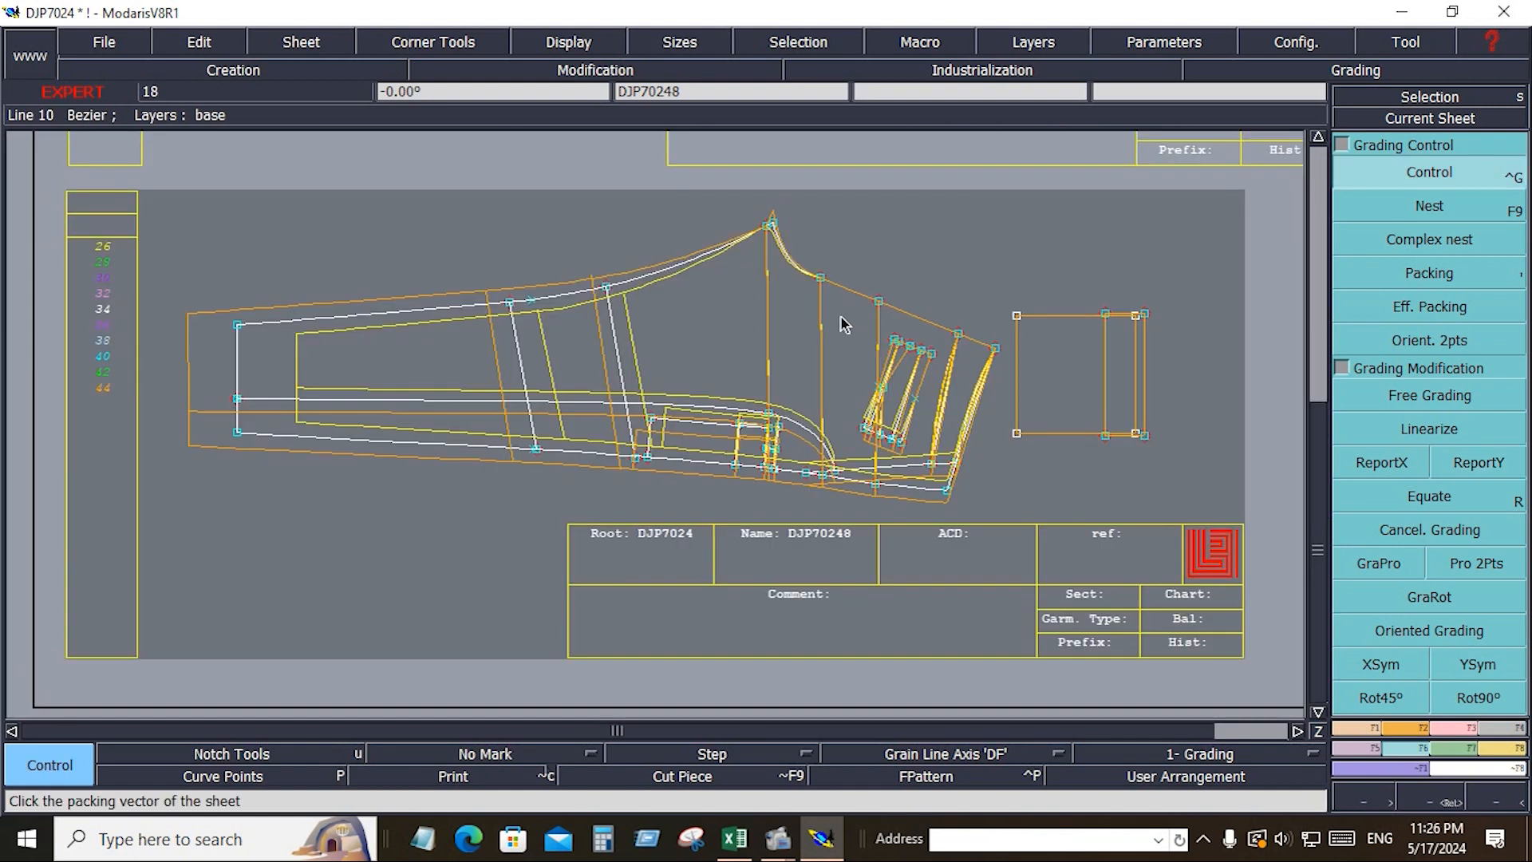
click(948, 487)
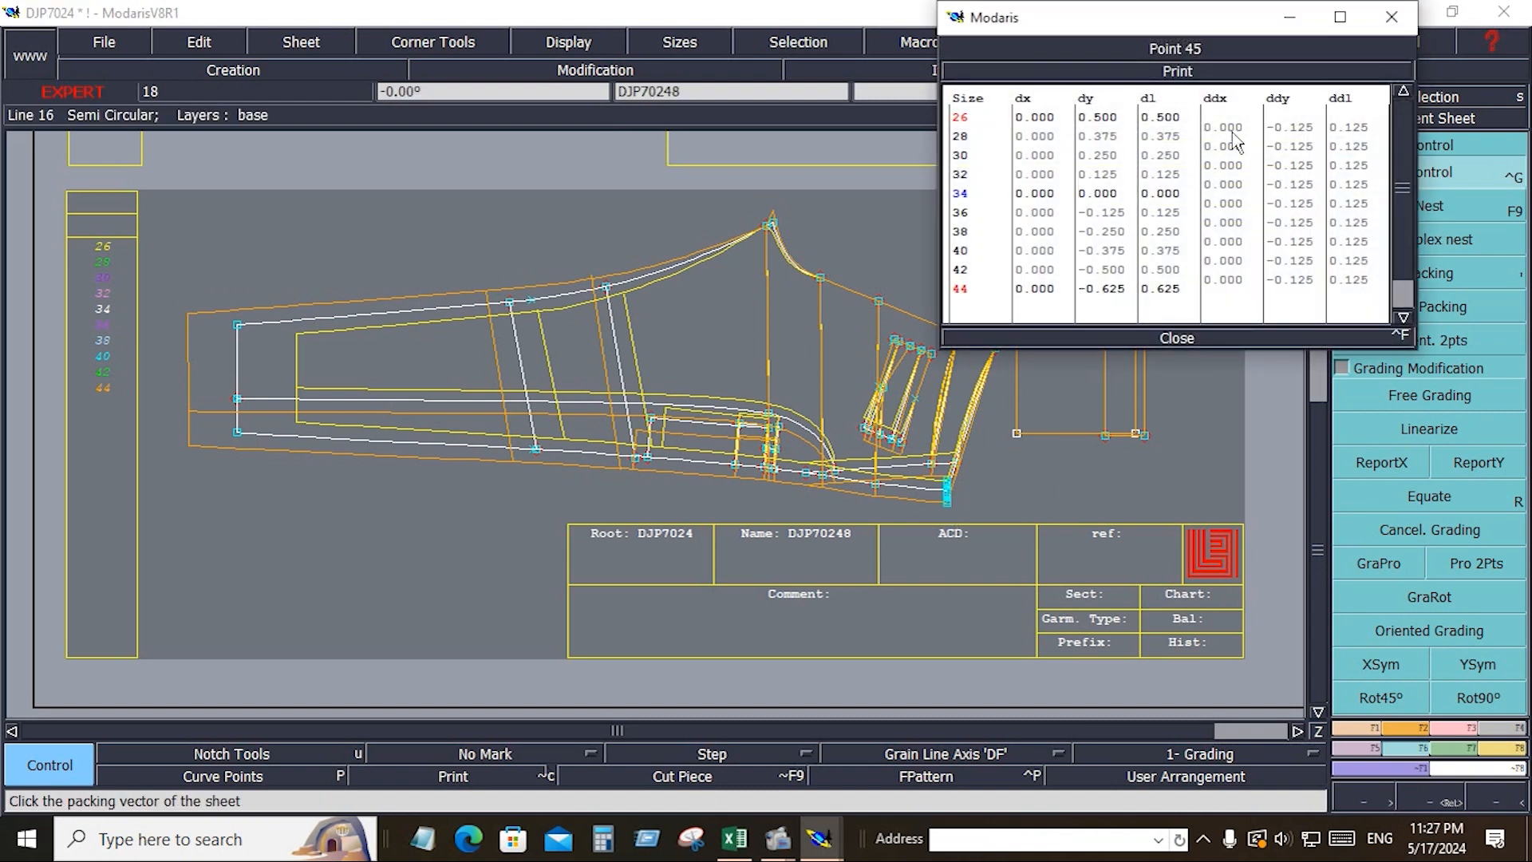
drag(1229, 128, 1243, 285)
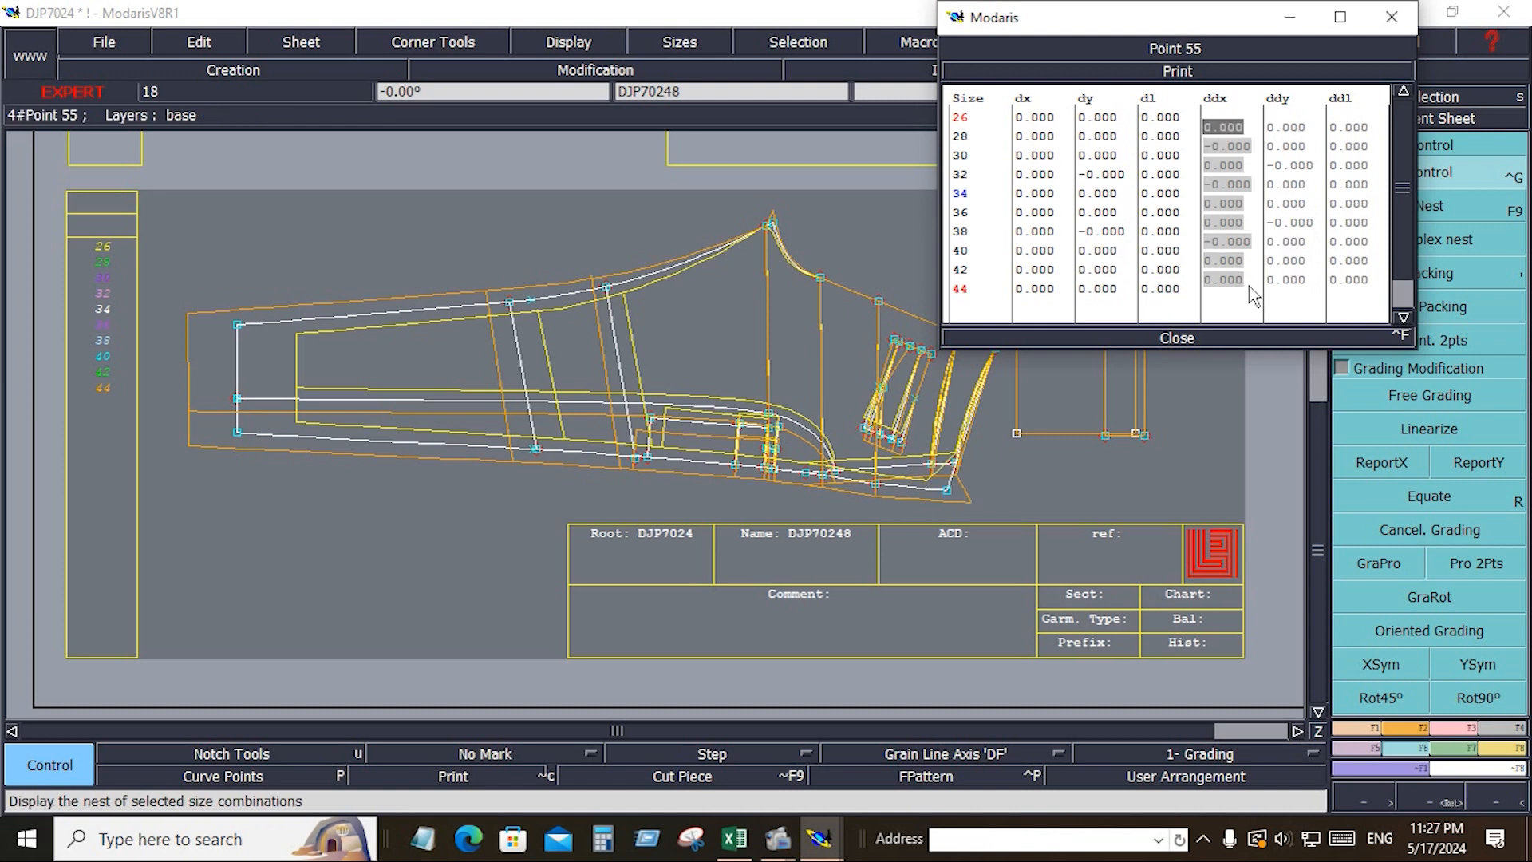
text(.375)
key(Return)
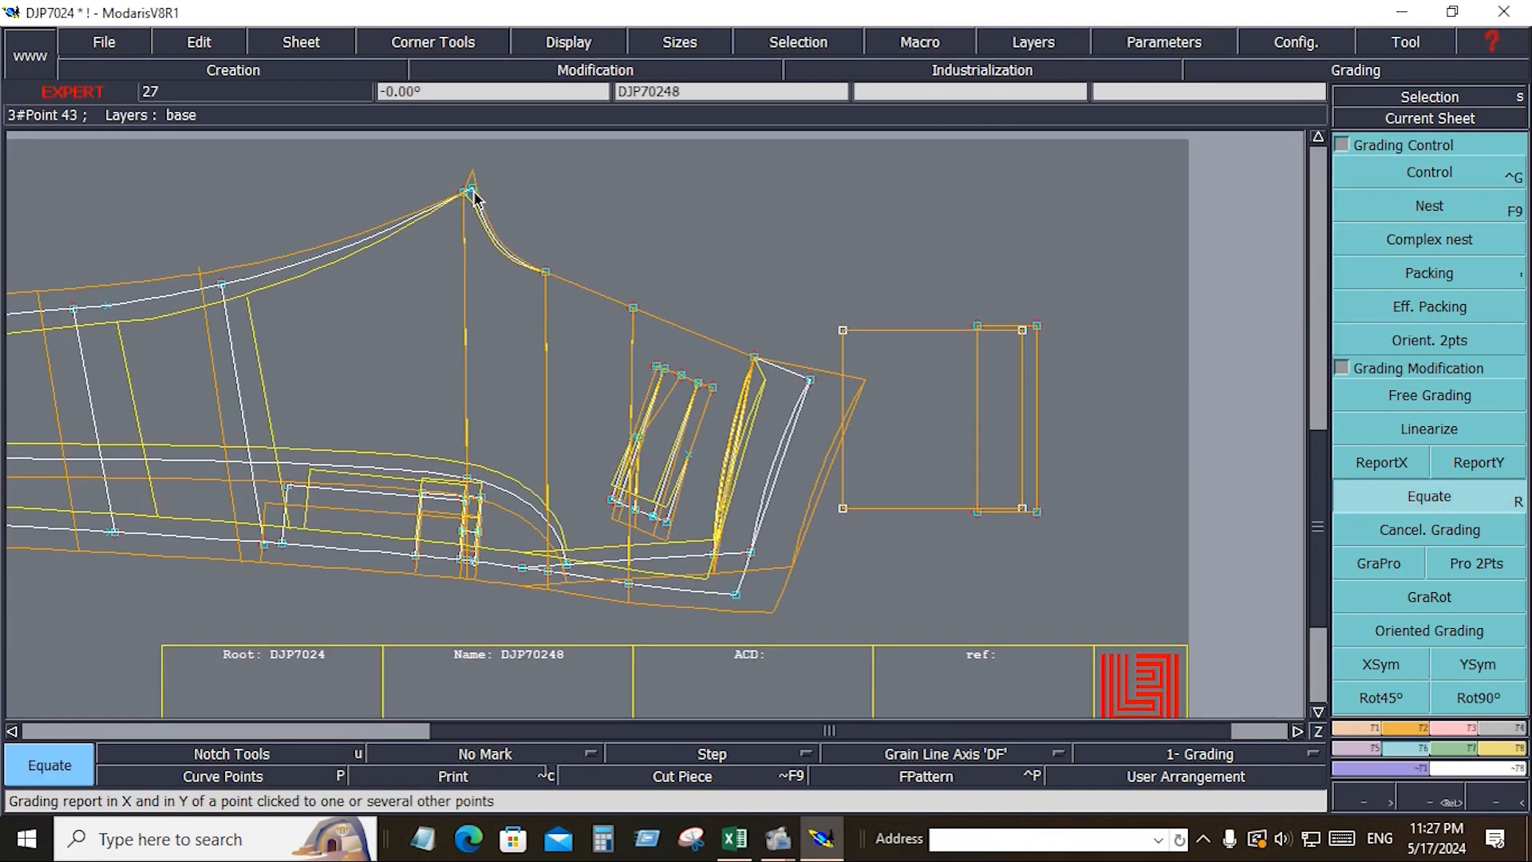
Step: Equate the grading of the point beside the crotch tip and grade the seat seam proportionally from crotch tip to center-back waist
click(466, 193)
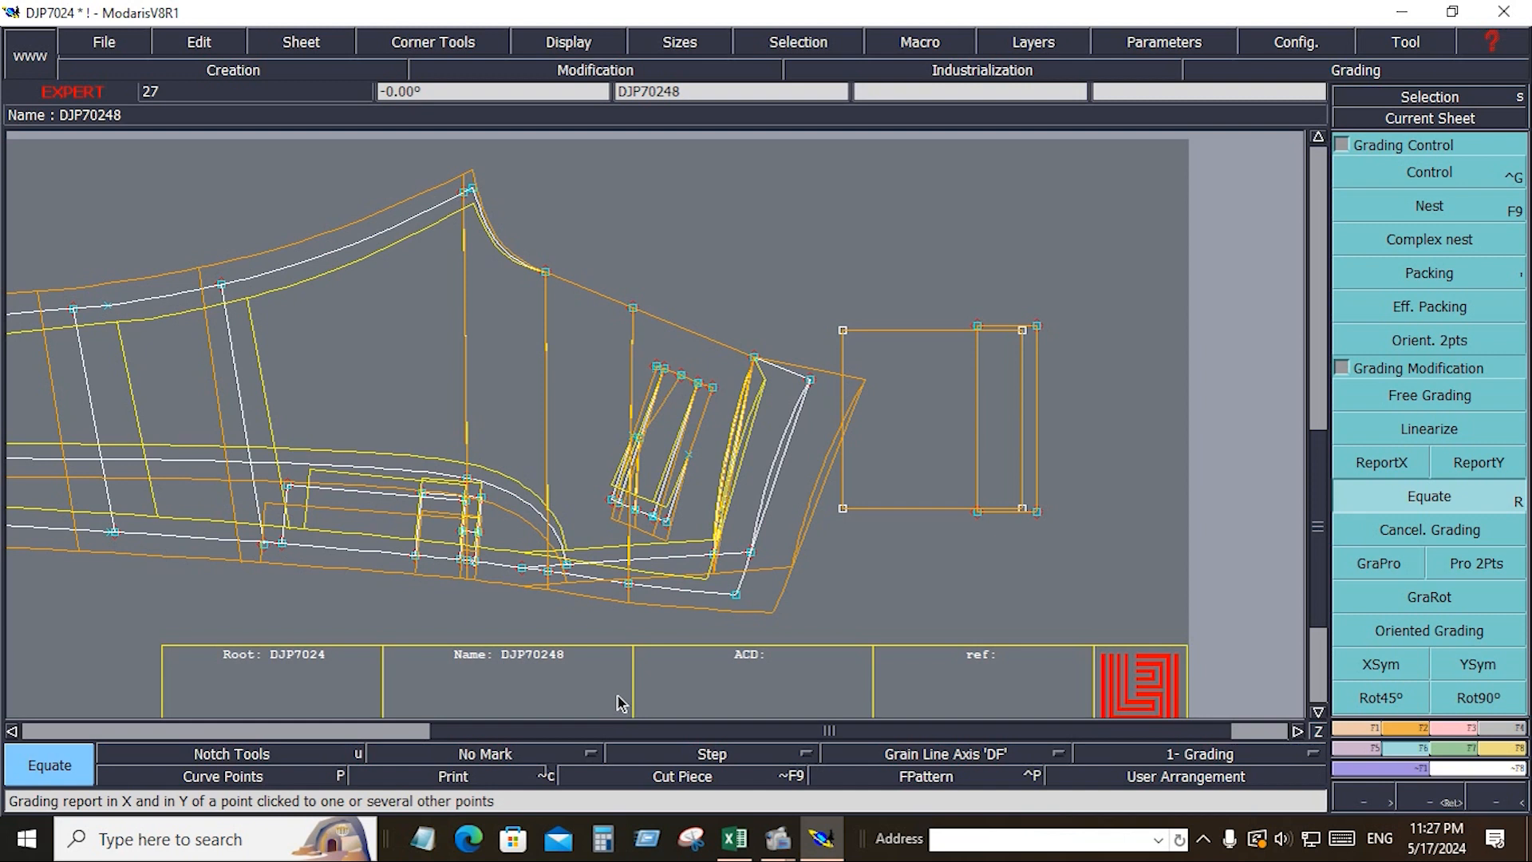
click(1376, 564)
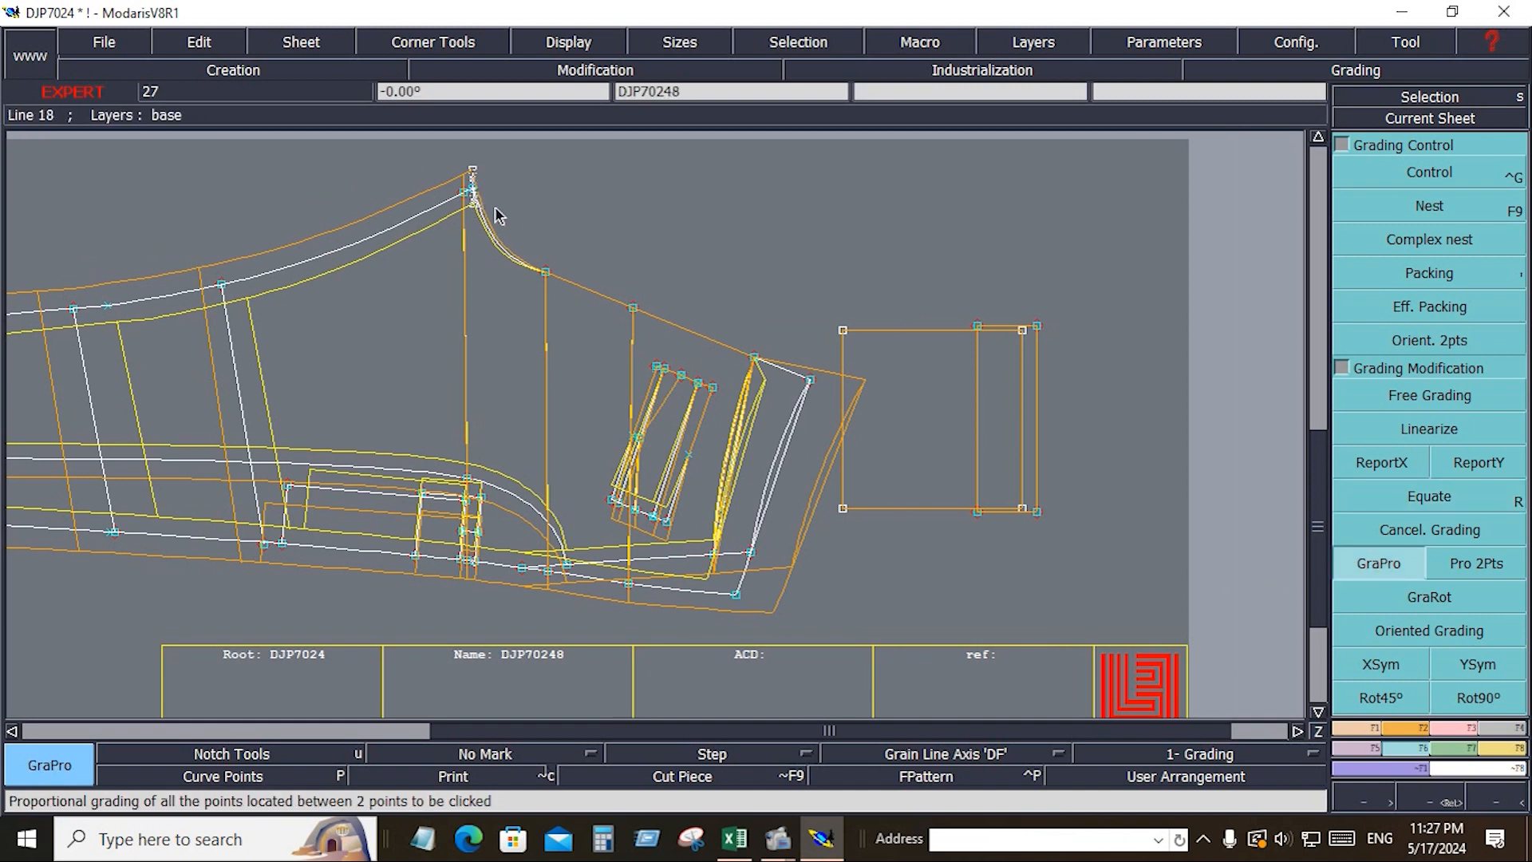
click(473, 190)
click(809, 386)
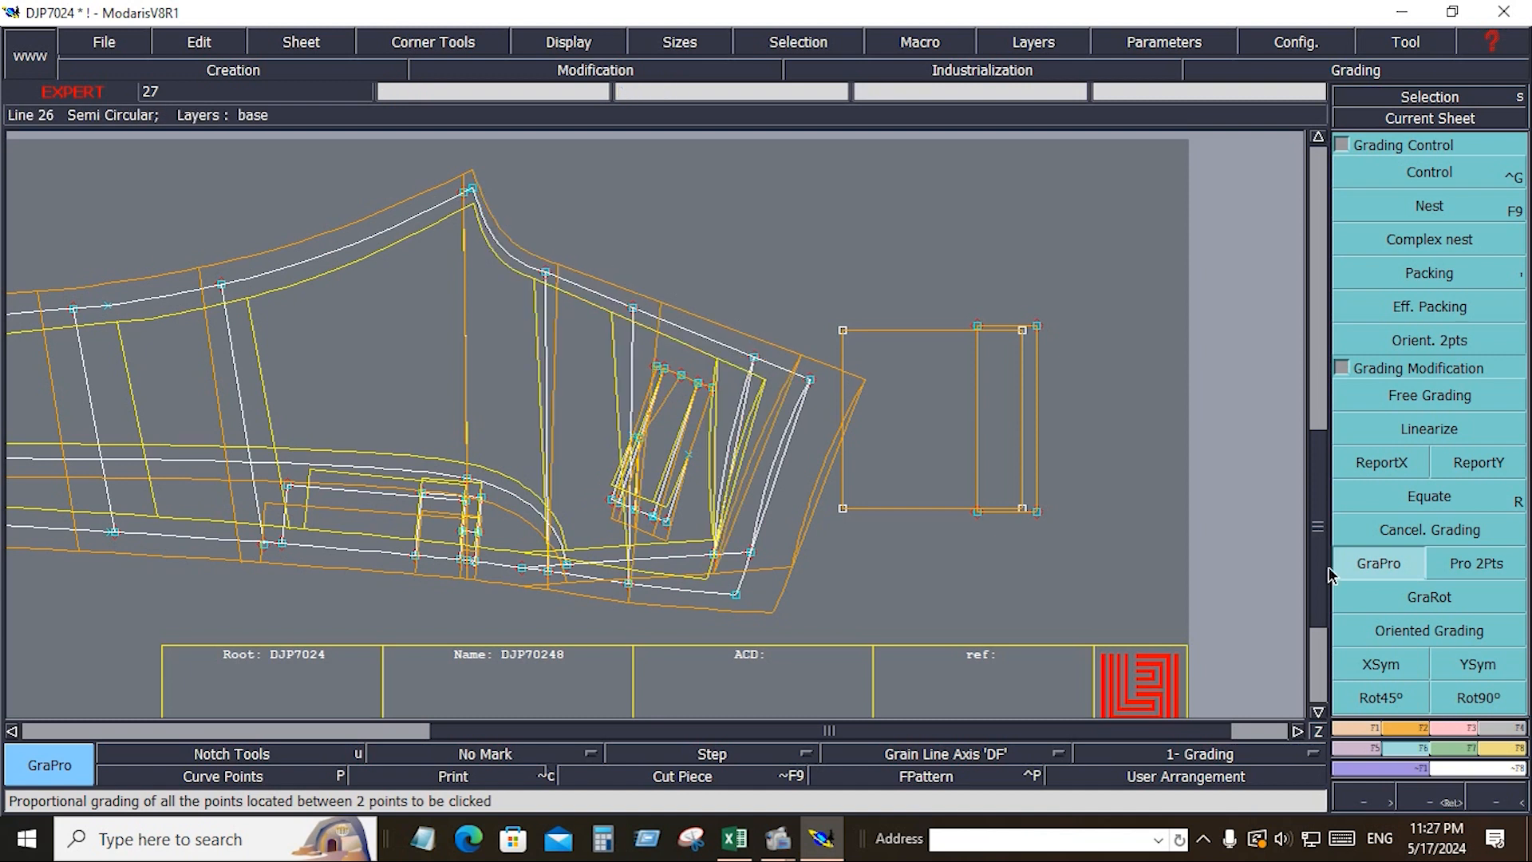
Step: Open the measurement spreadsheet and empty its existing measurements
click(1502, 746)
click(1442, 180)
drag(786, 206, 831, 431)
click(485, 459)
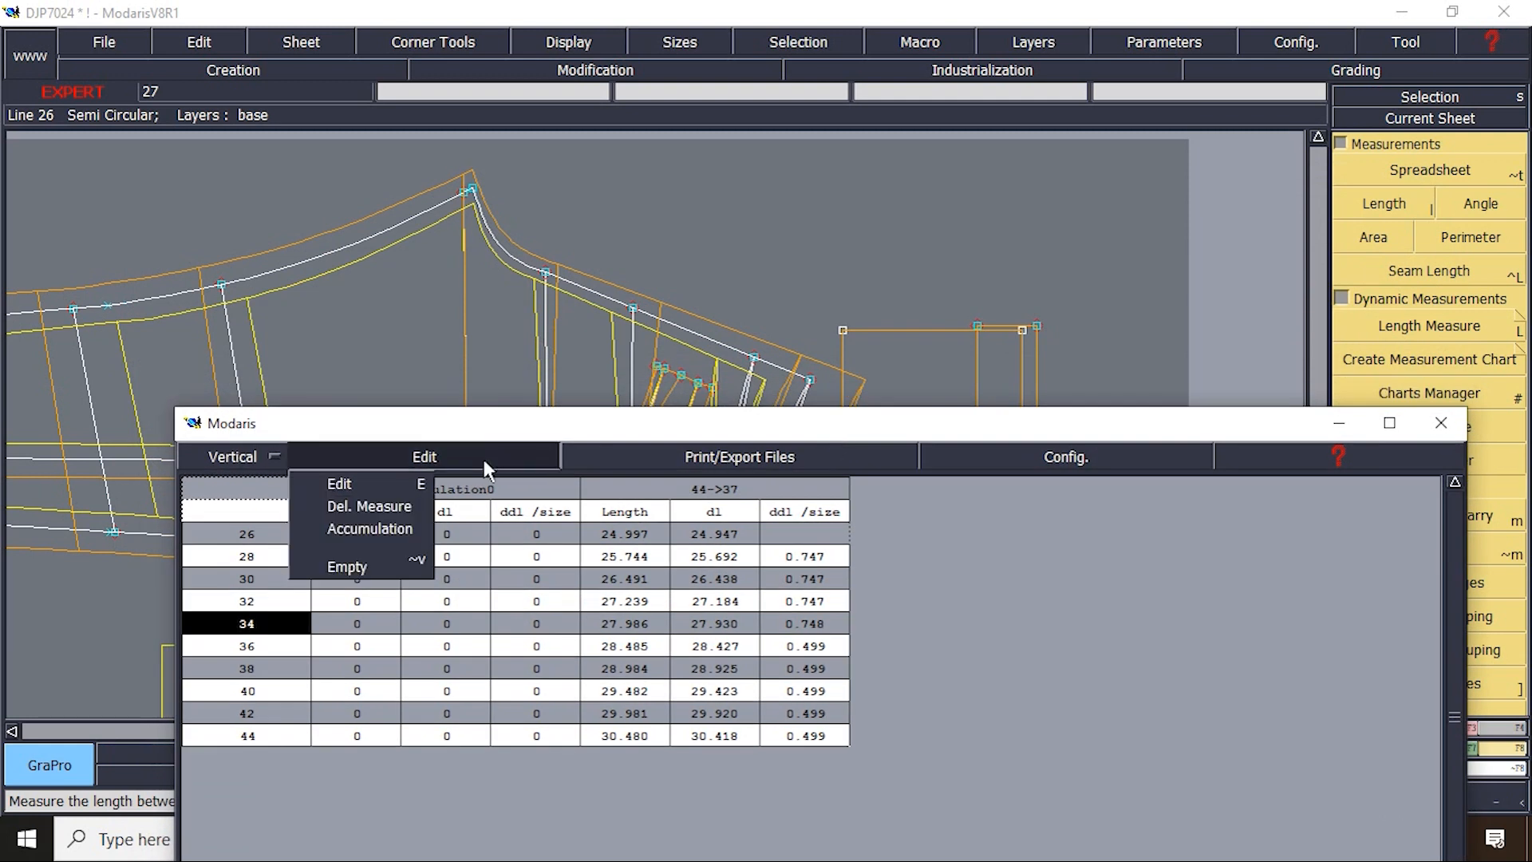
click(373, 565)
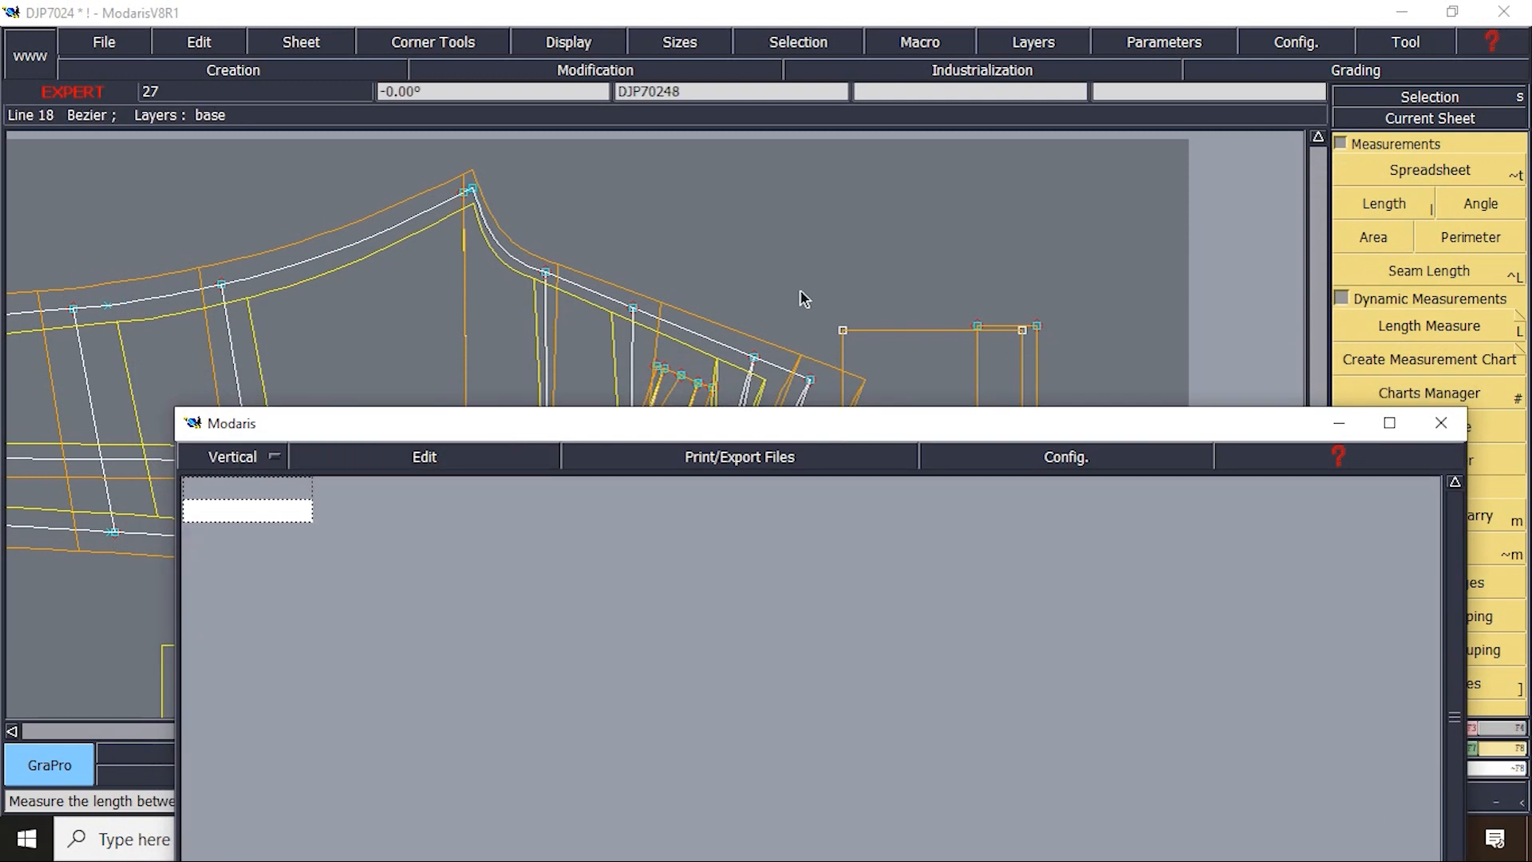
Step: Measure the back rise length from the center-back waist corner to the crotch tip across sizes 26 to 44
key(Home)
click(126, 234)
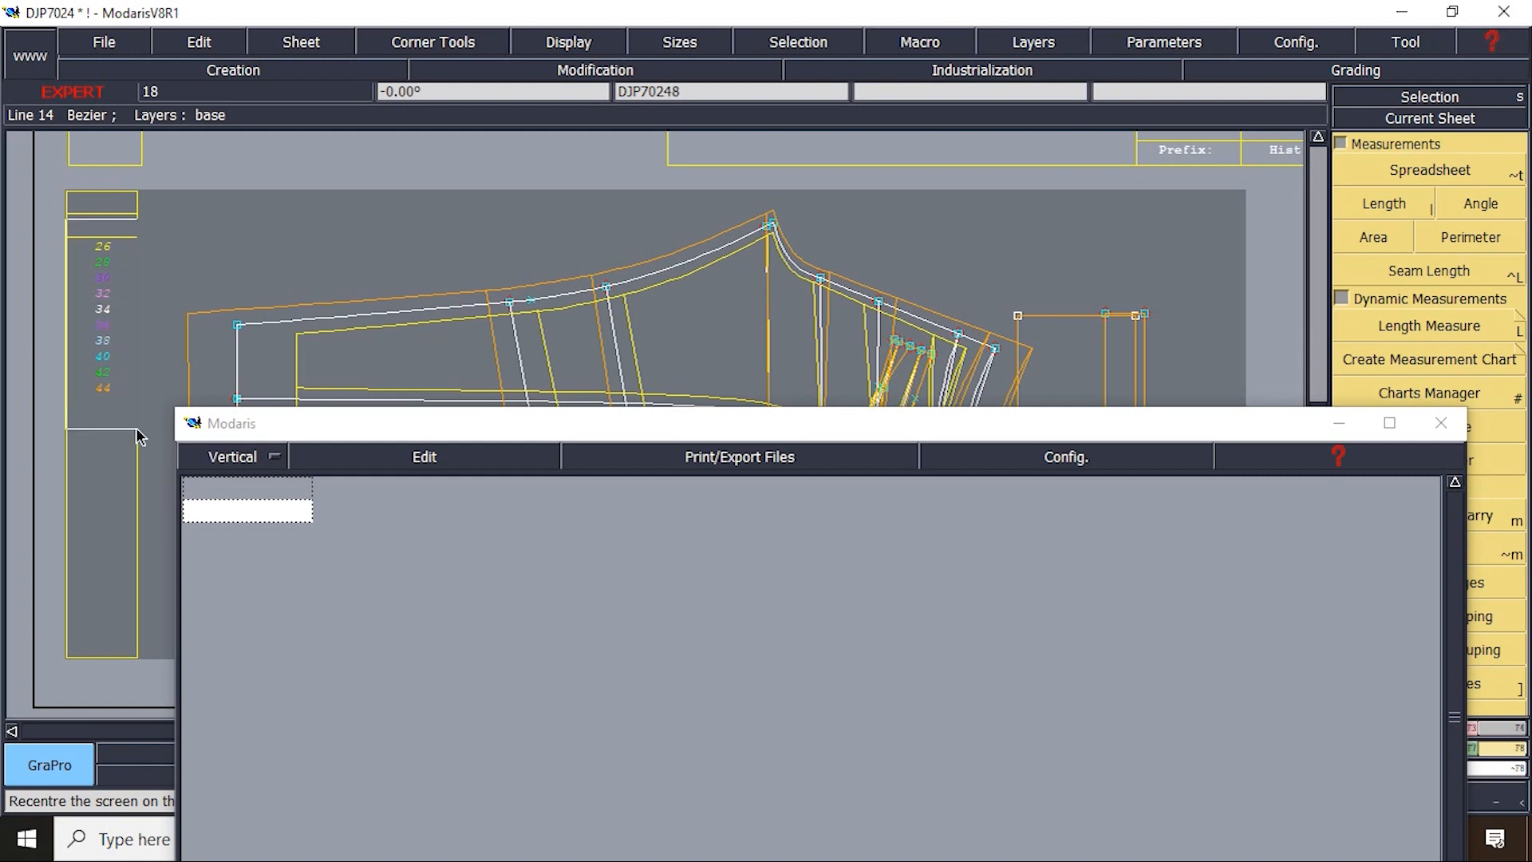
click(1478, 277)
click(1372, 206)
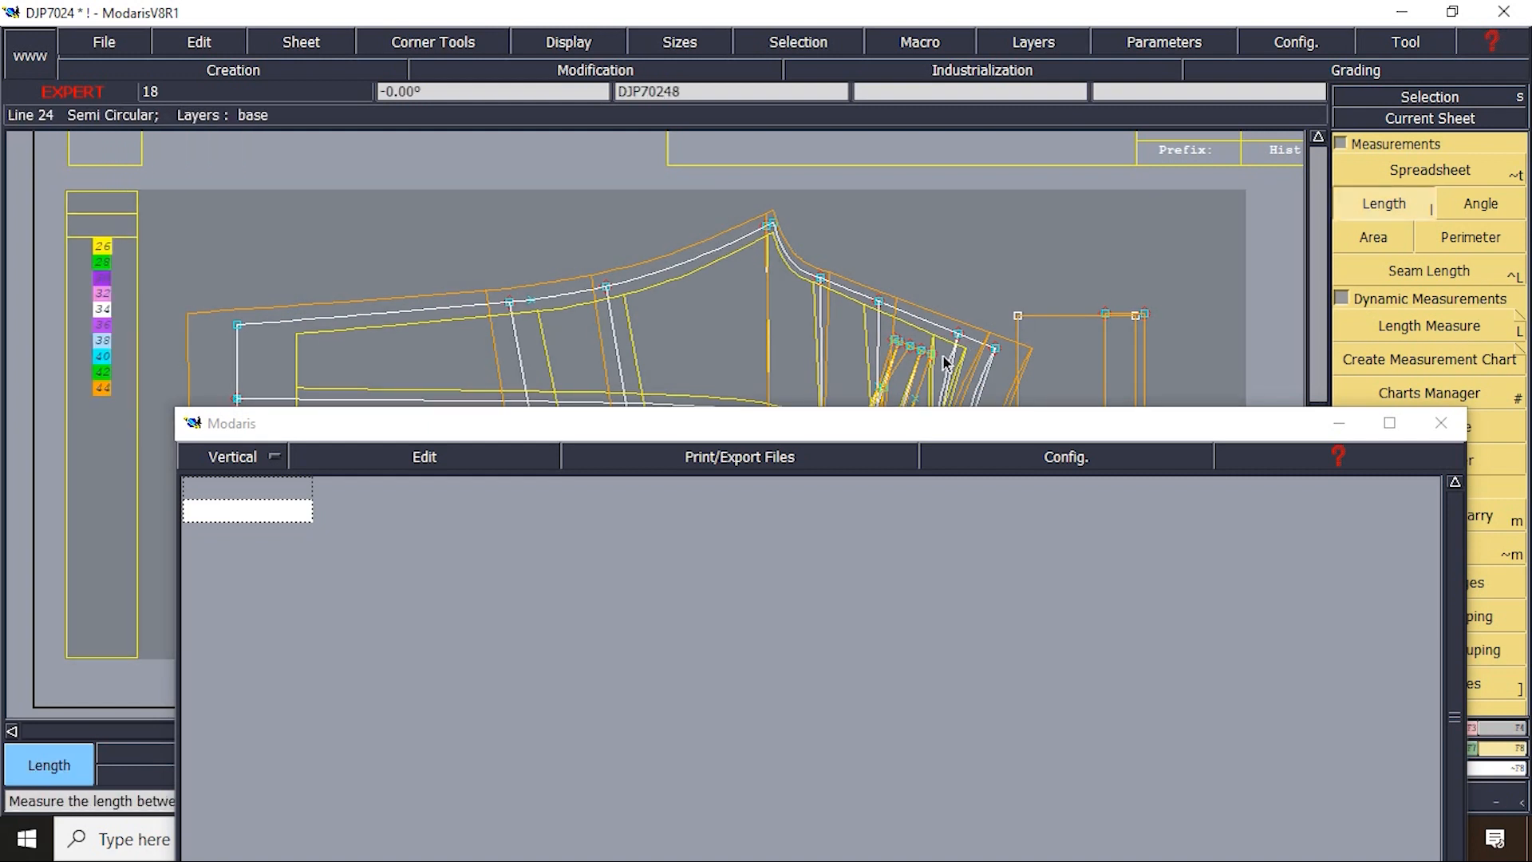
click(994, 344)
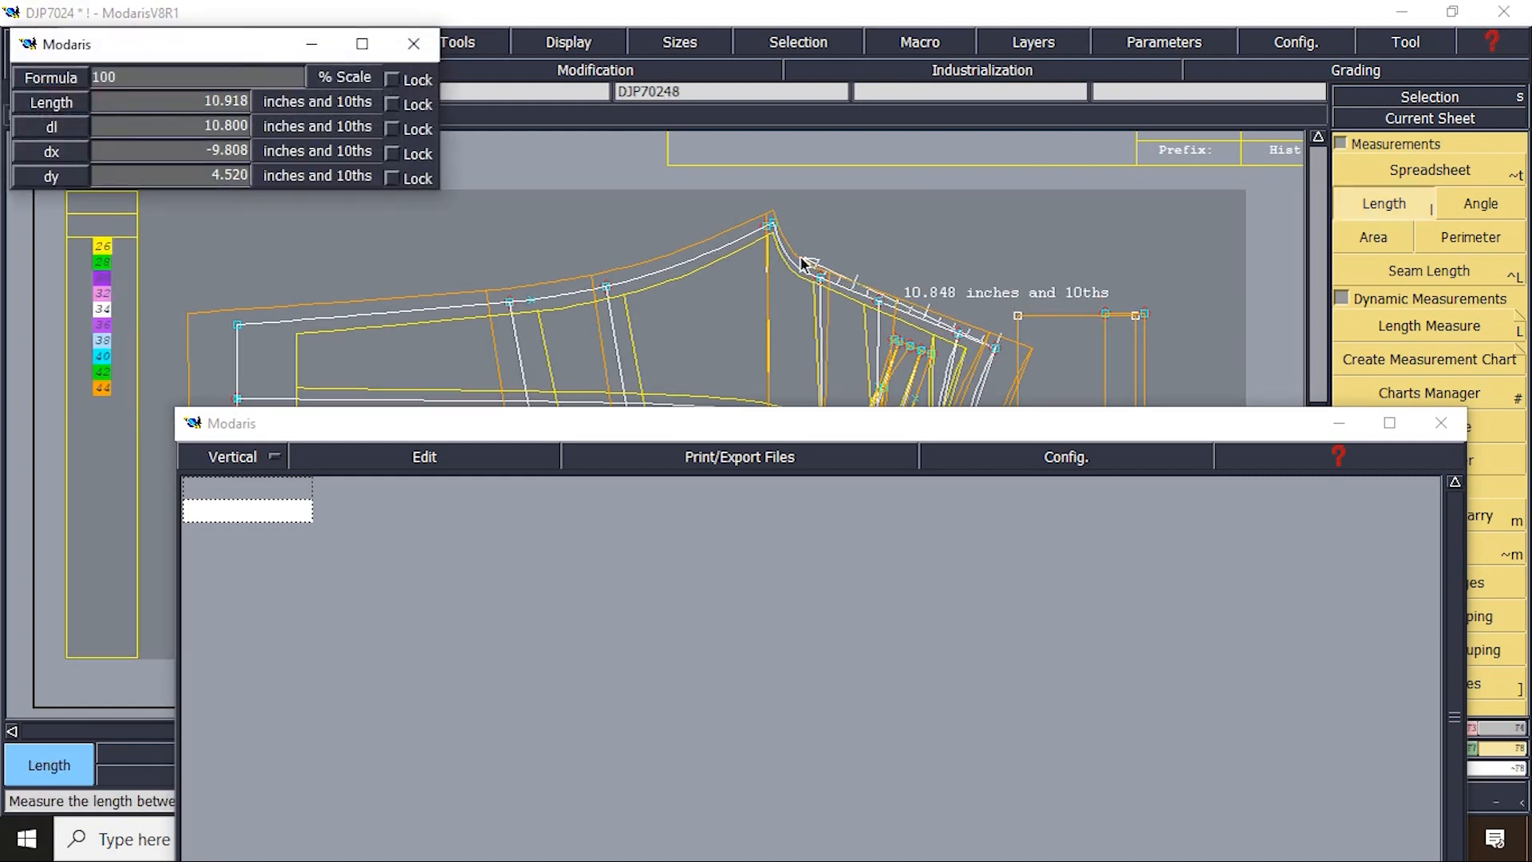
click(773, 227)
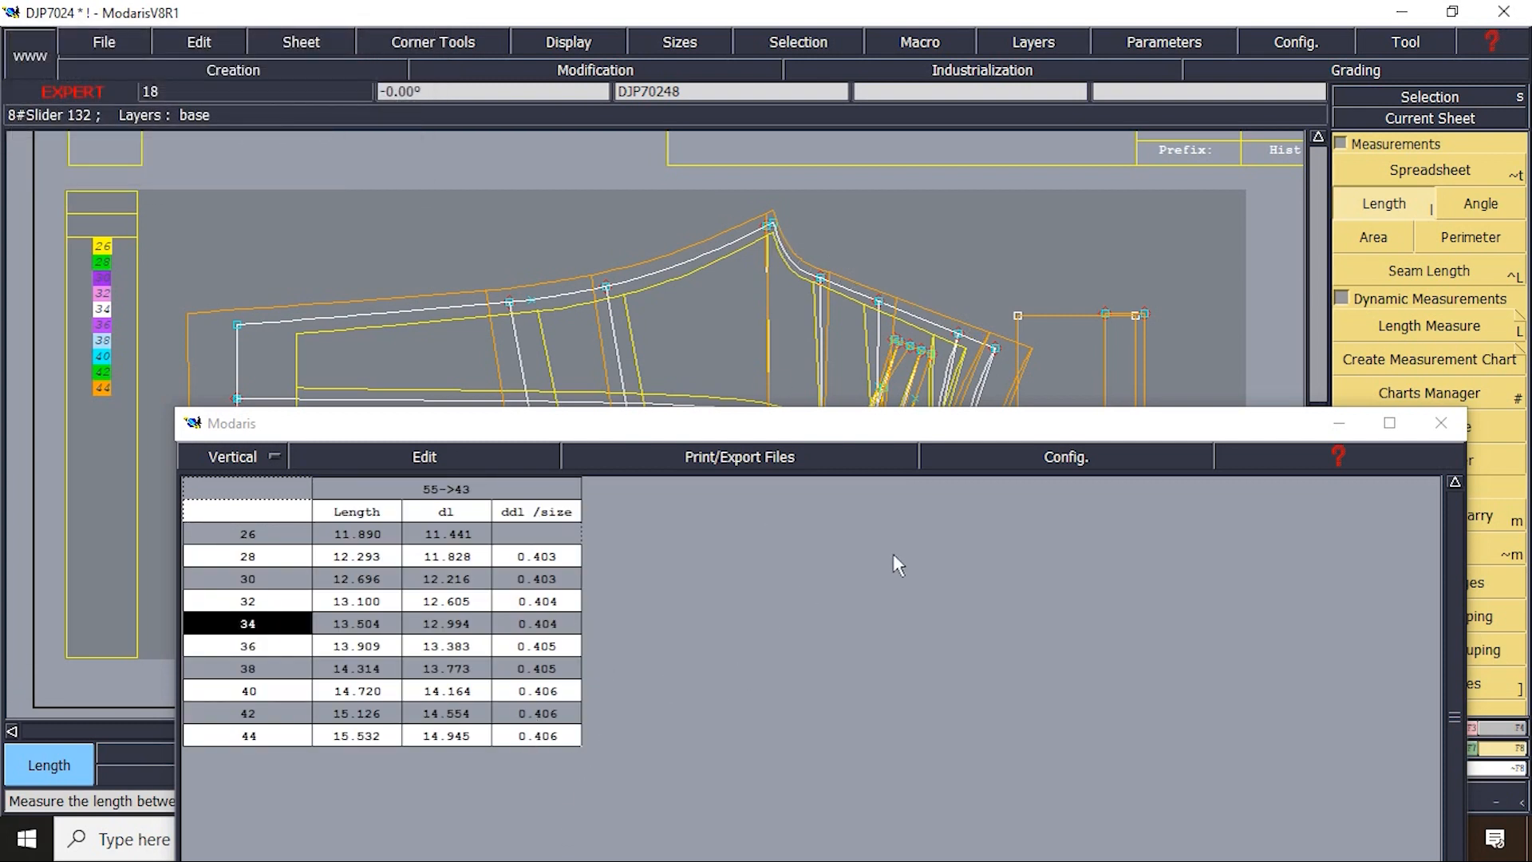
Step: Move the measurement spreadsheet off the pattern and measure the back inseam from the crotch tip to the hem corner across sizes
click(1037, 435)
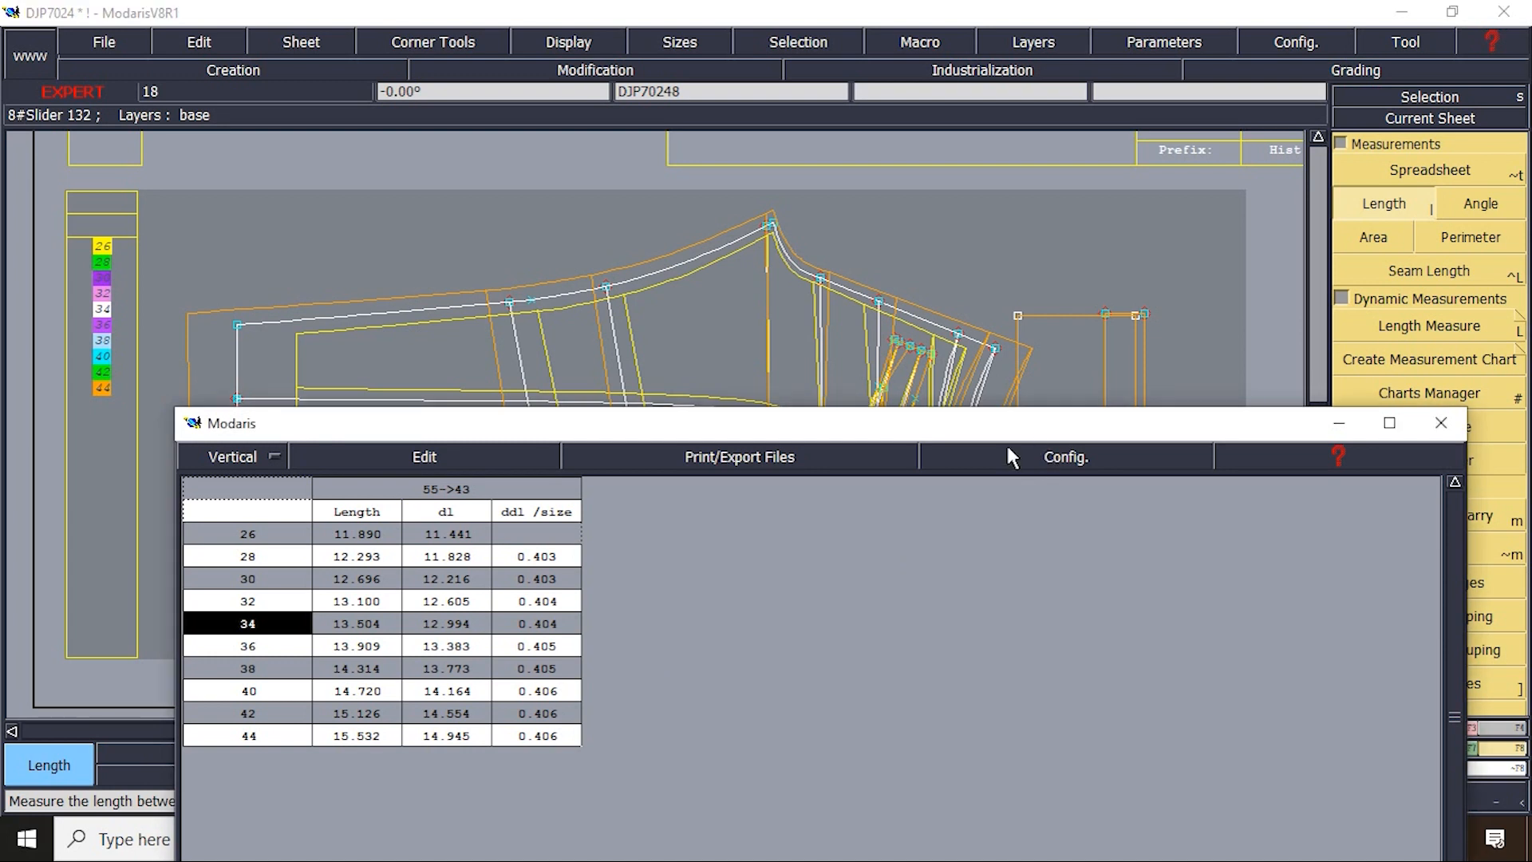
drag(1007, 432, 782, 495)
key(F6)
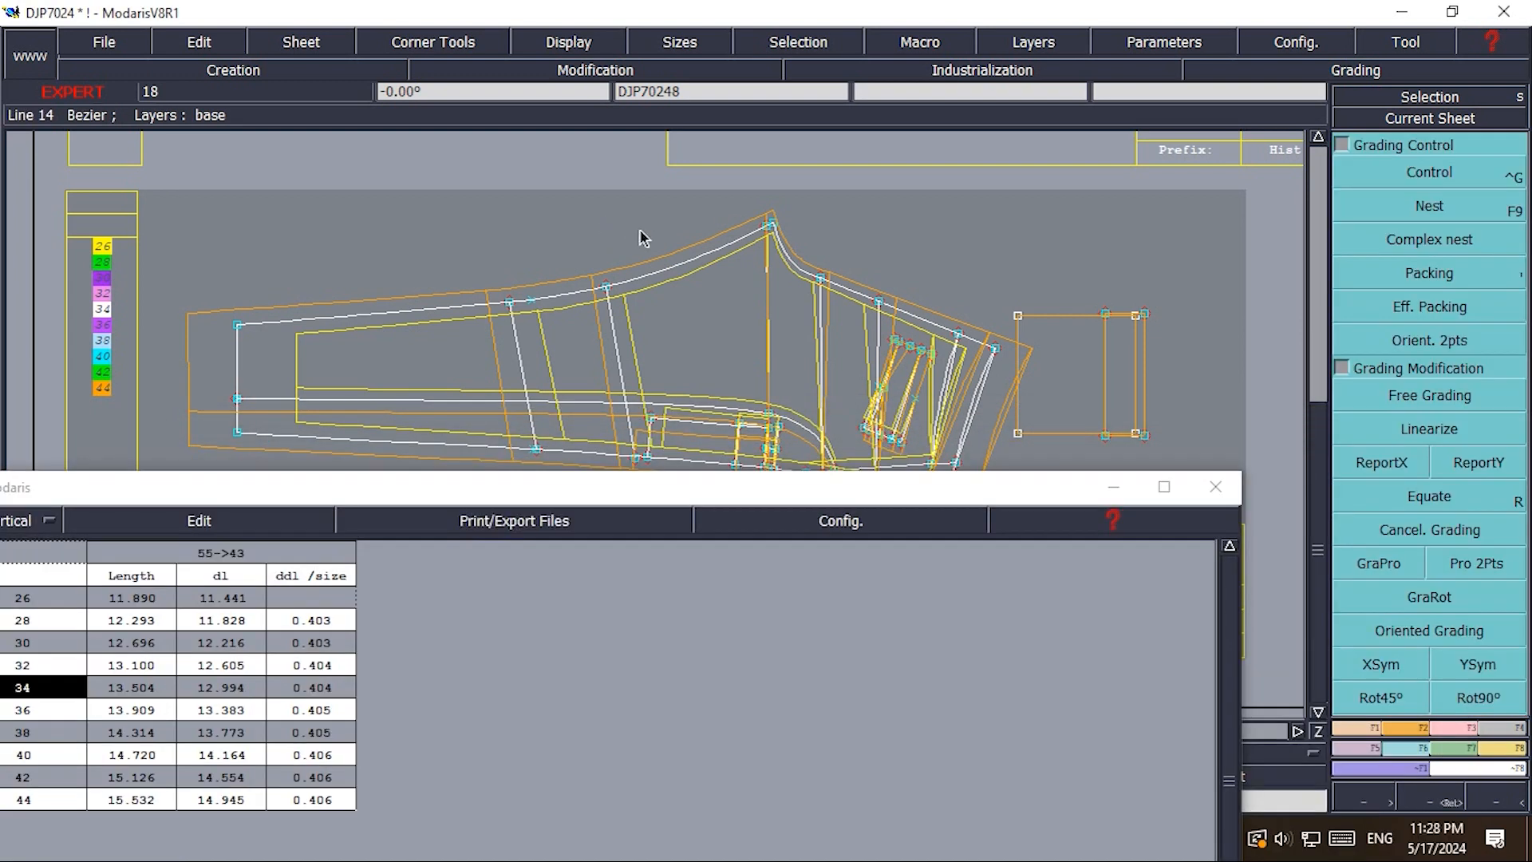
click(771, 226)
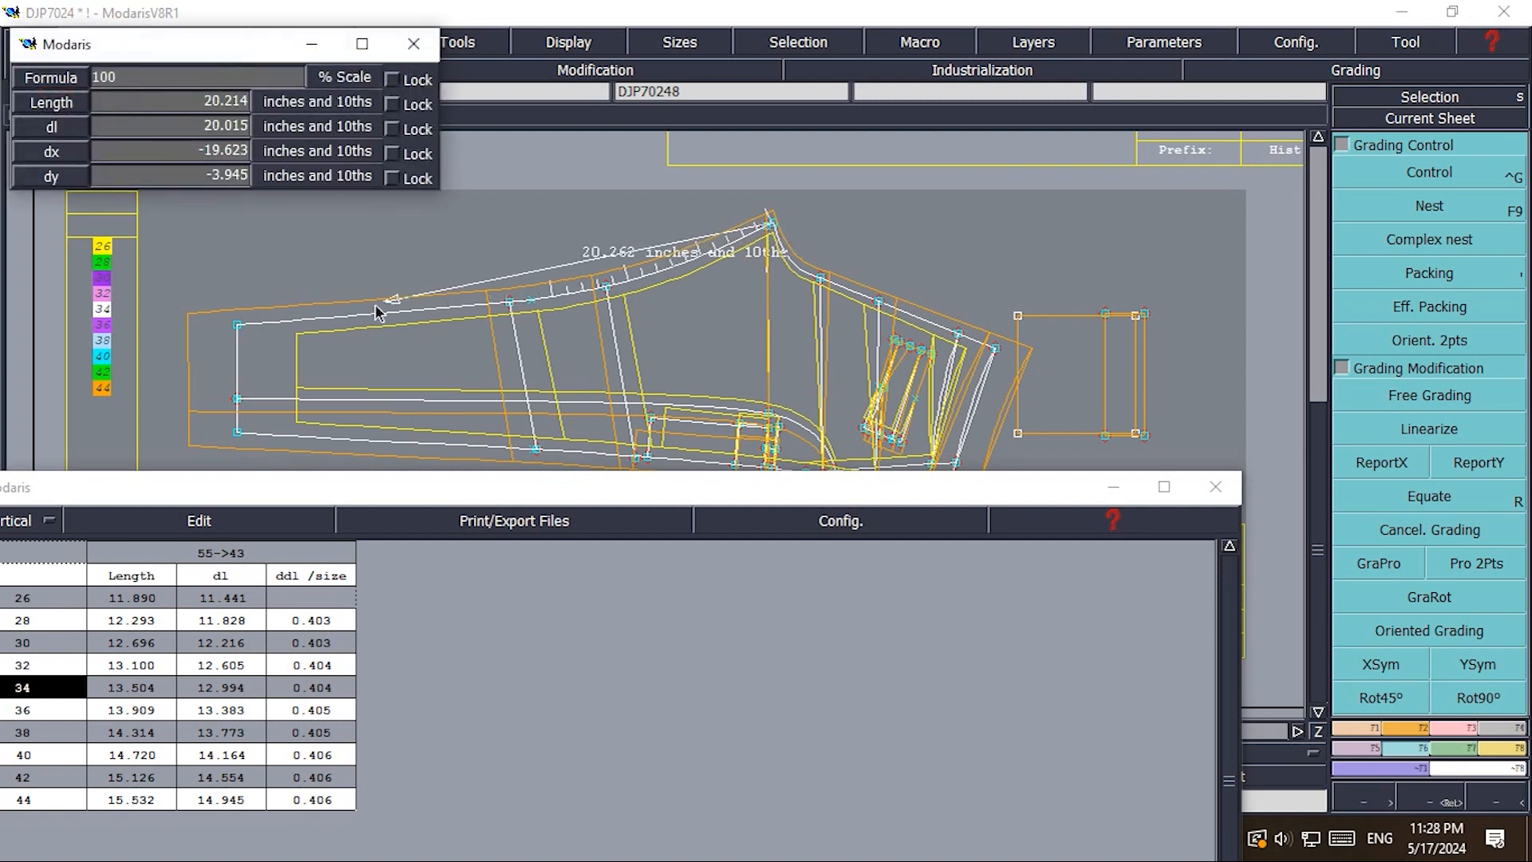
click(239, 326)
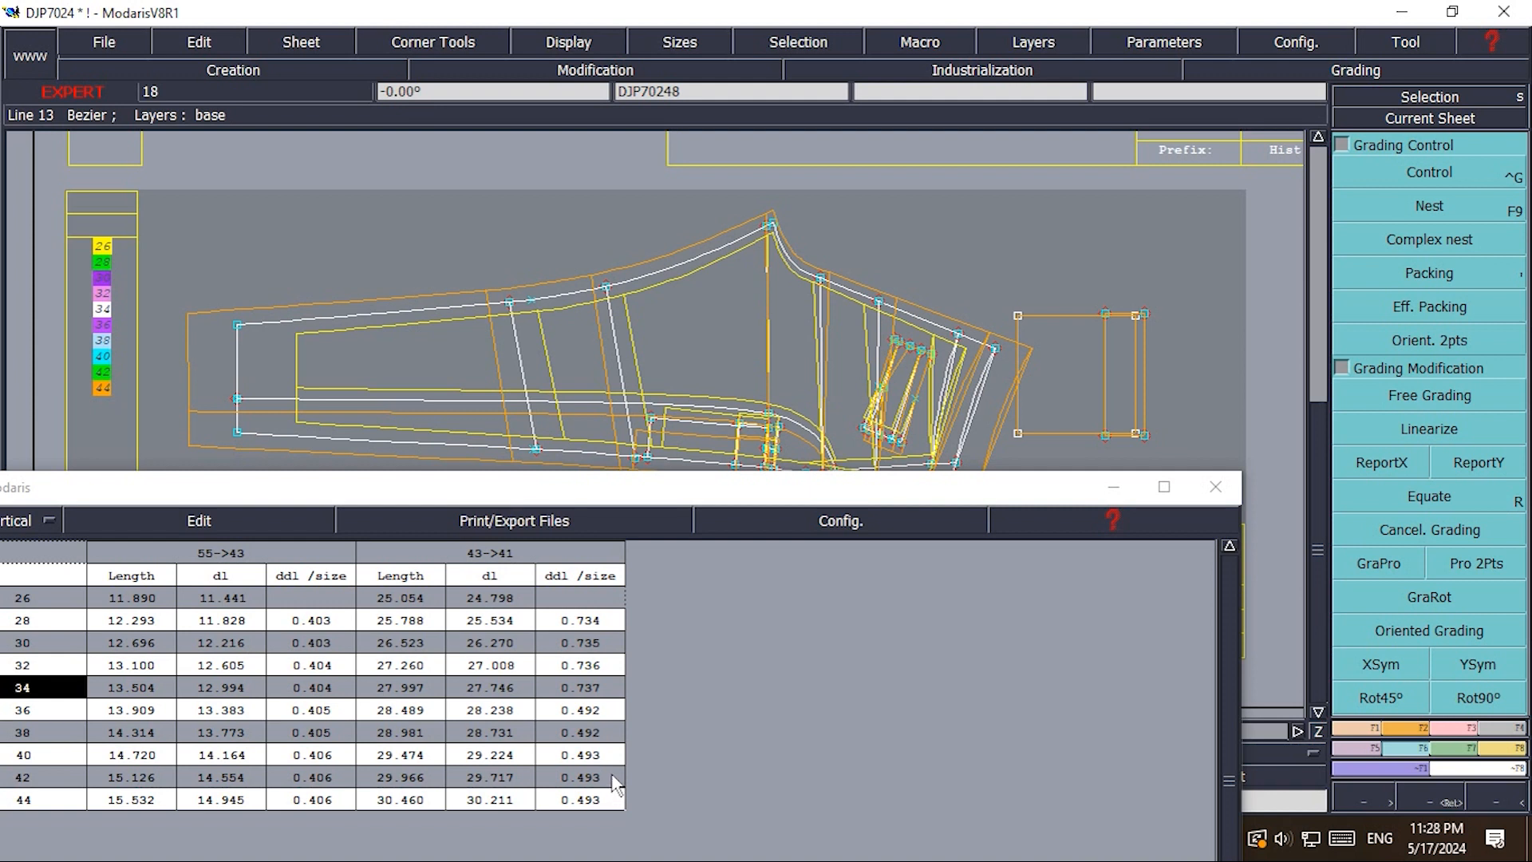
Step: Set ddx to 0.25 for all sizes at the crotch tip
click(1418, 173)
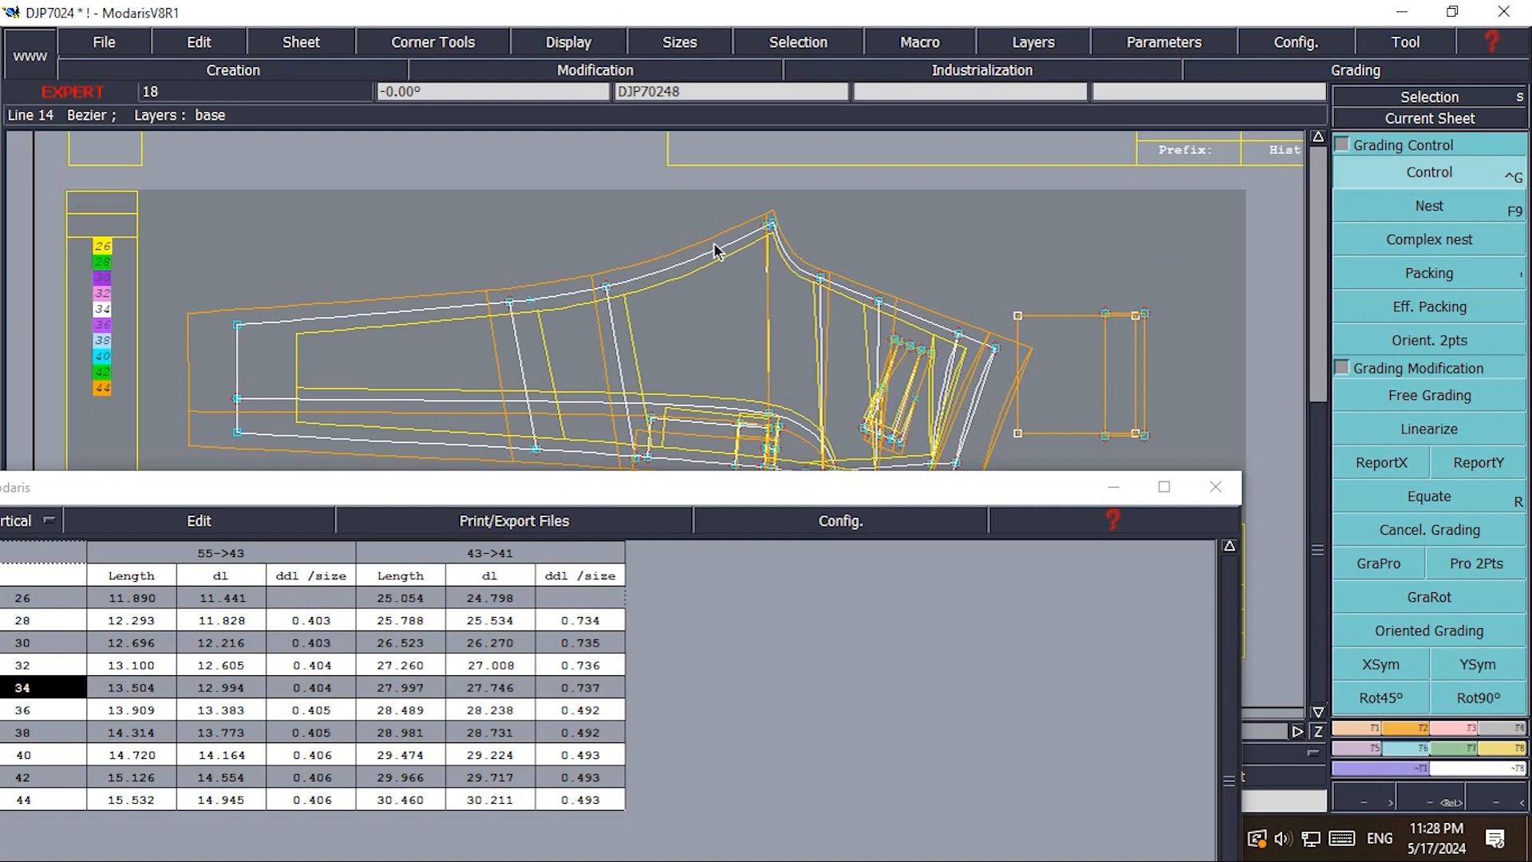
click(774, 223)
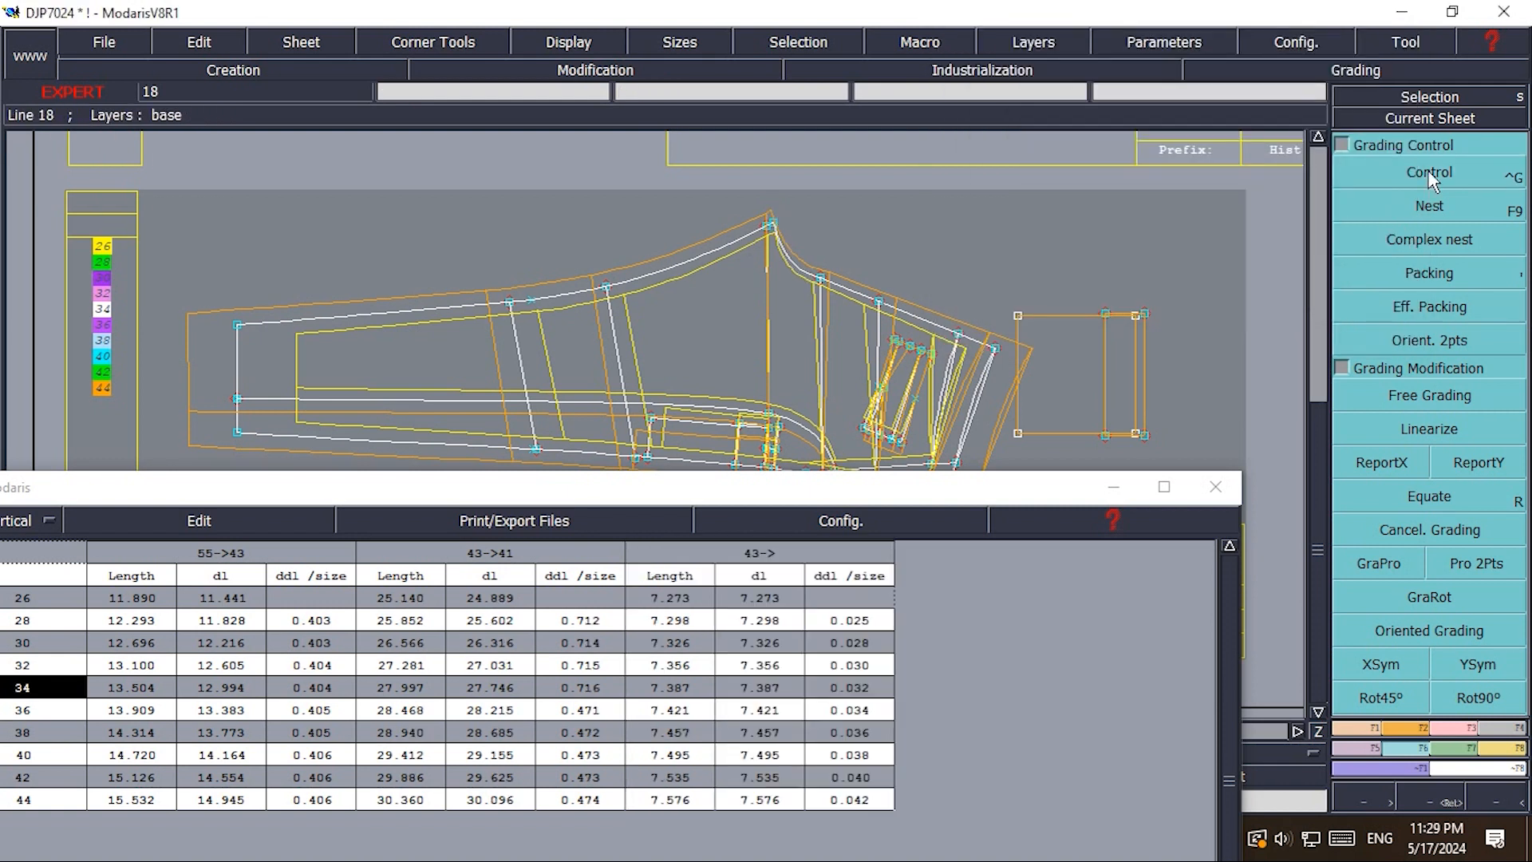
click(1429, 174)
click(773, 224)
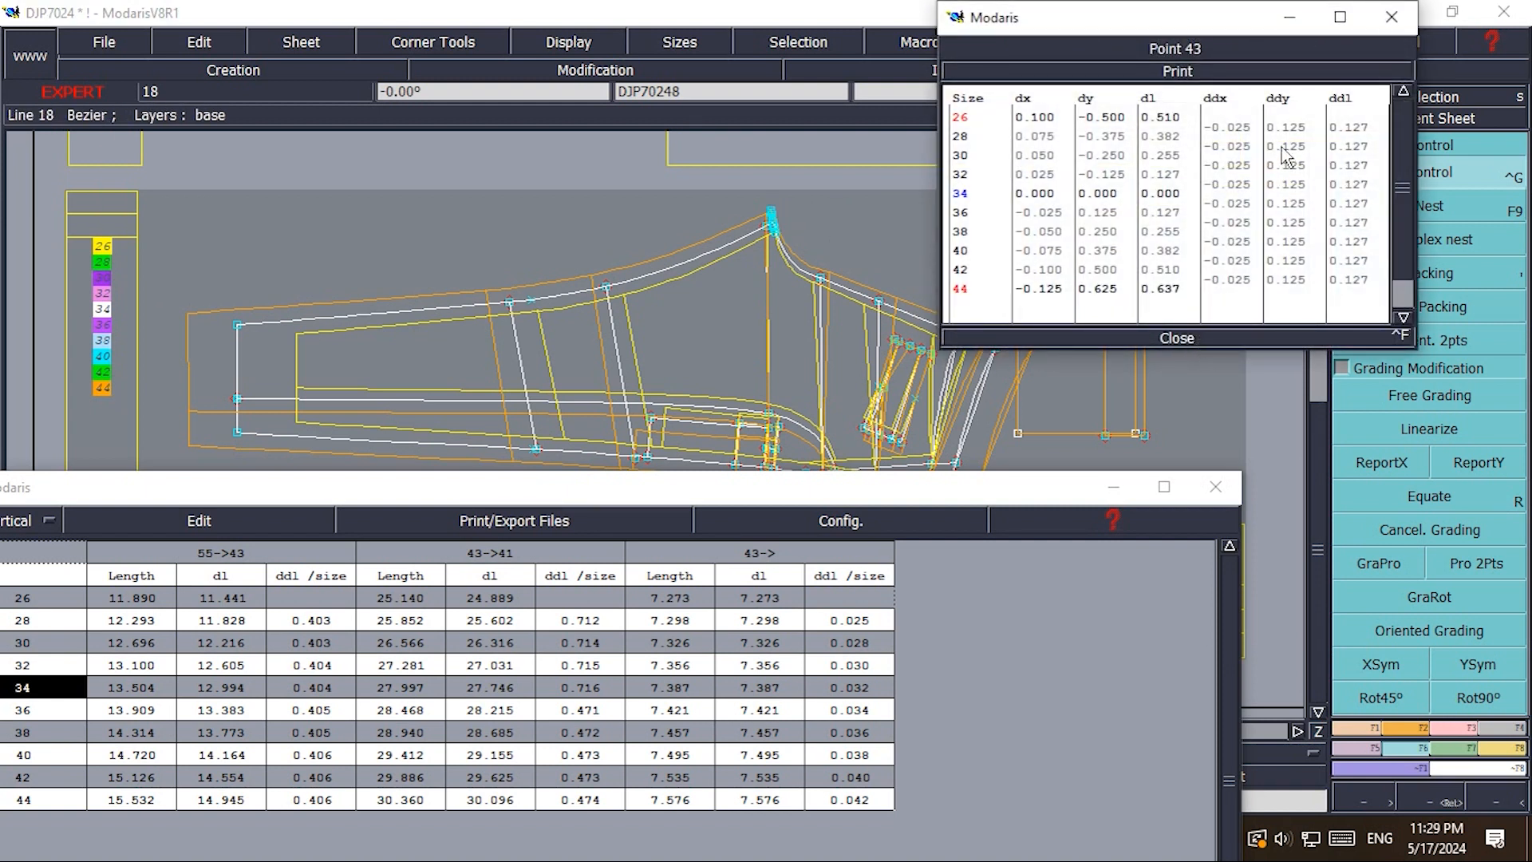
drag(1244, 131, 1243, 292)
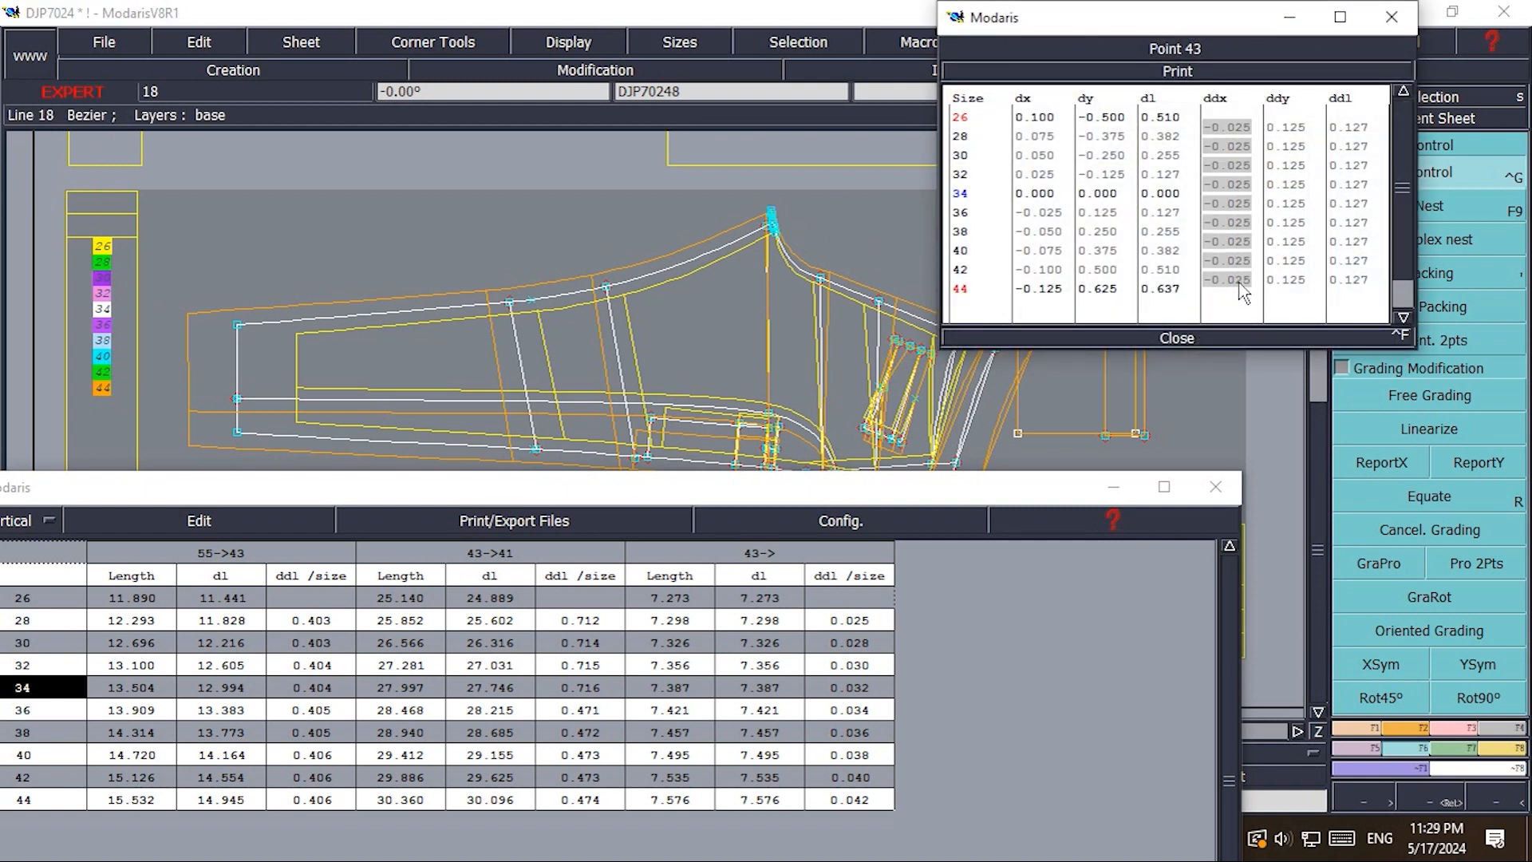
text(.25)
key(Return)
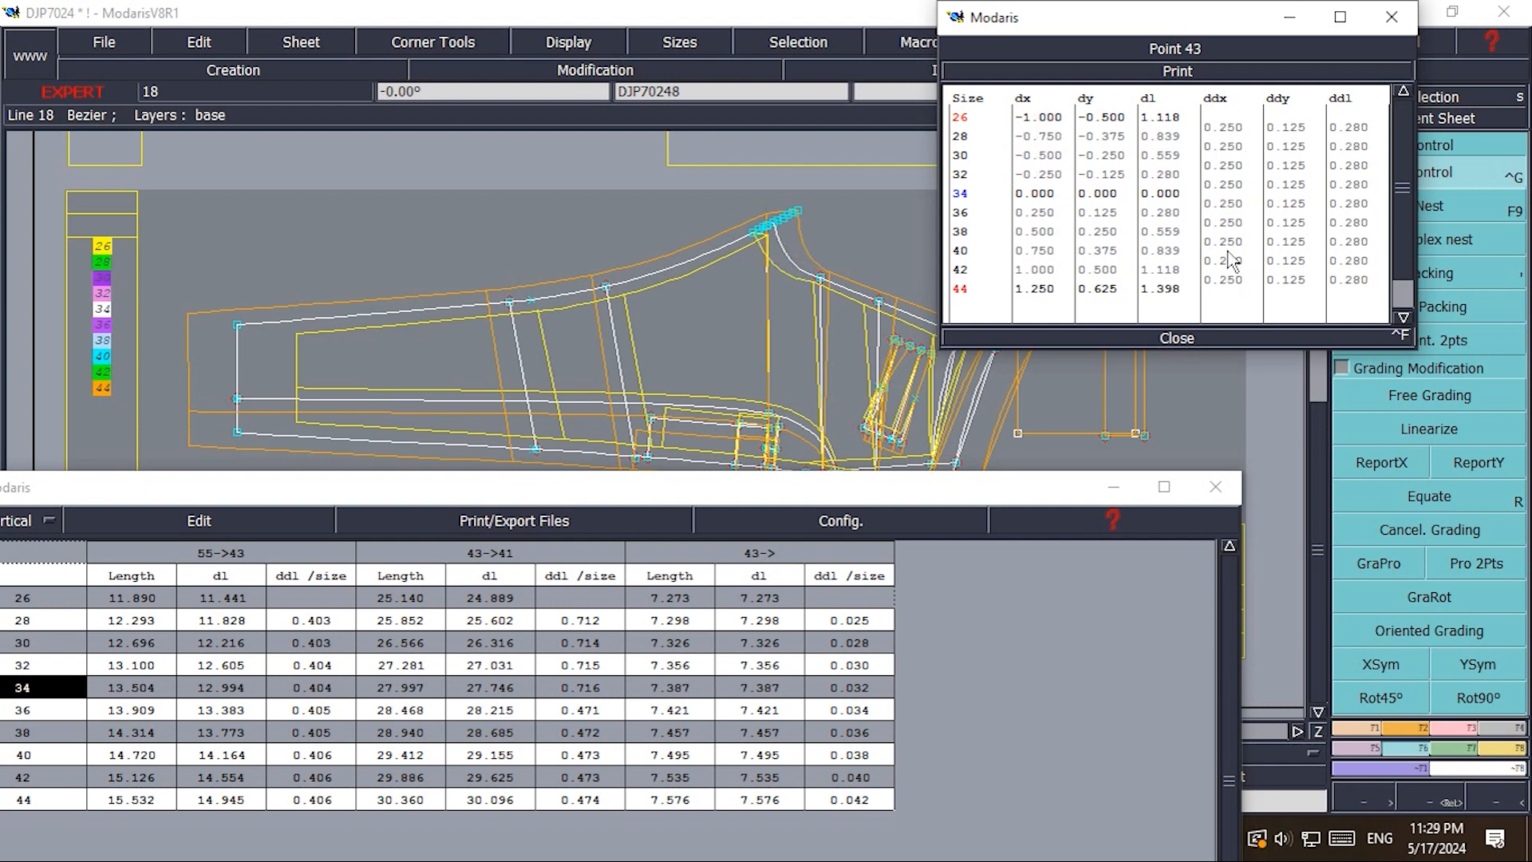
Step: Correct the crotch tip's ddx to 0.025 for all sizes
drag(1229, 128, 1233, 283)
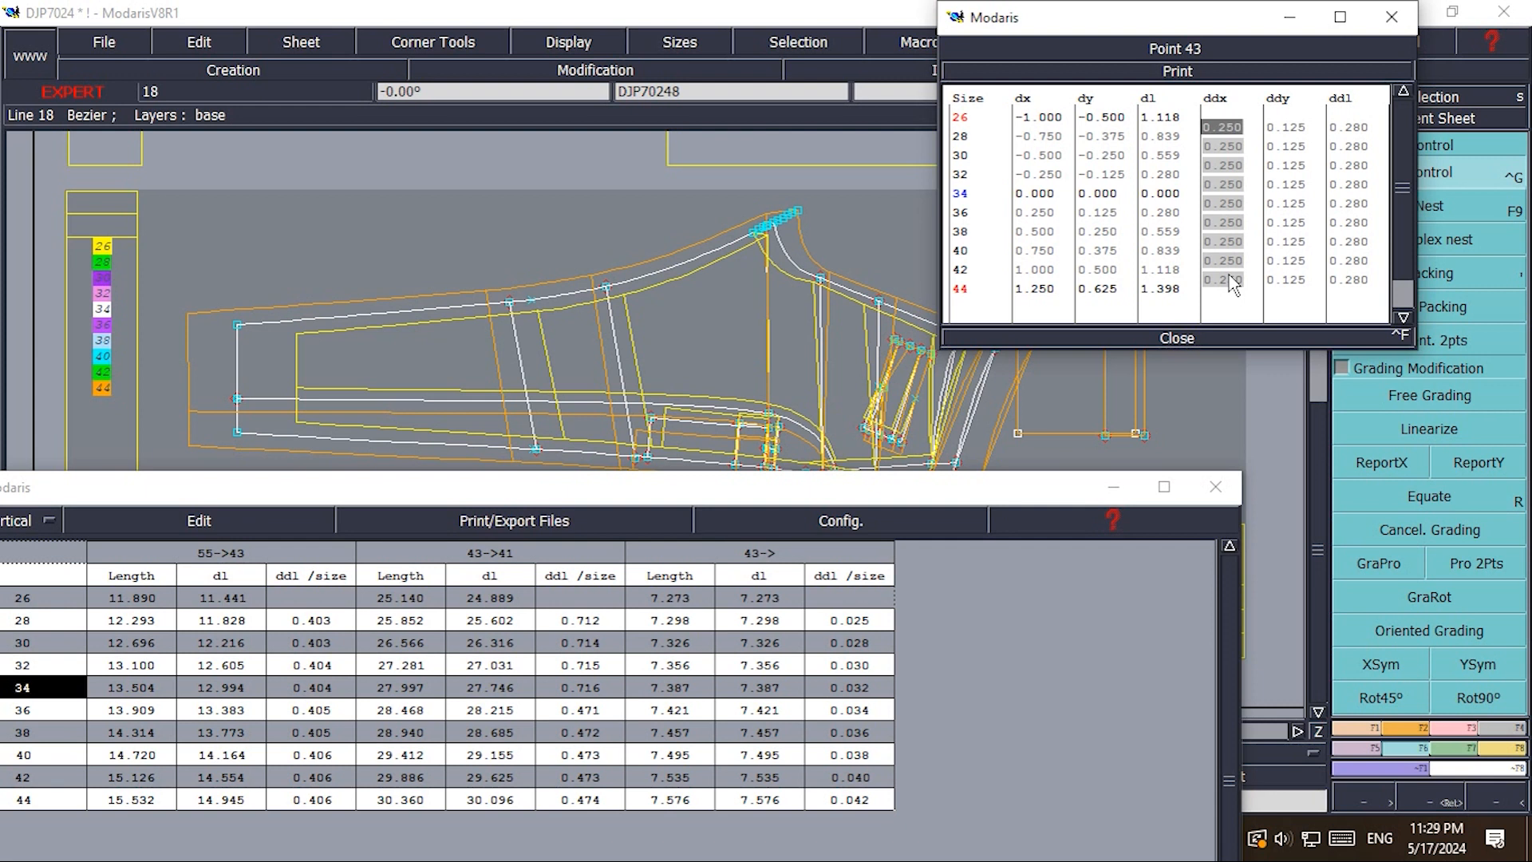
text(.)
key(Return)
click(1165, 339)
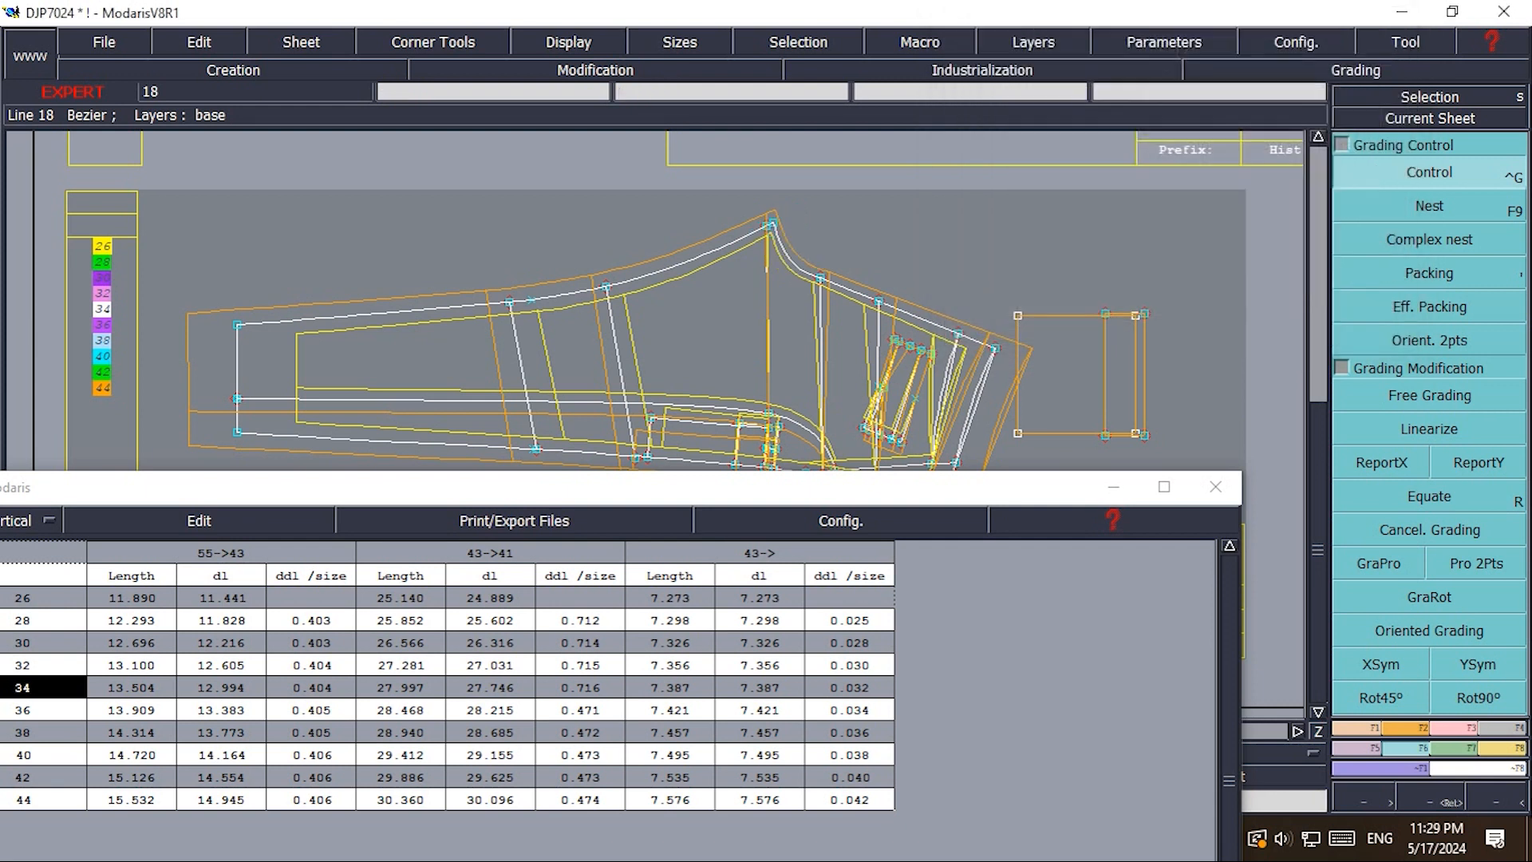
Step: Measure the inseam length again from the crotch tip to the hem corner
click(1499, 752)
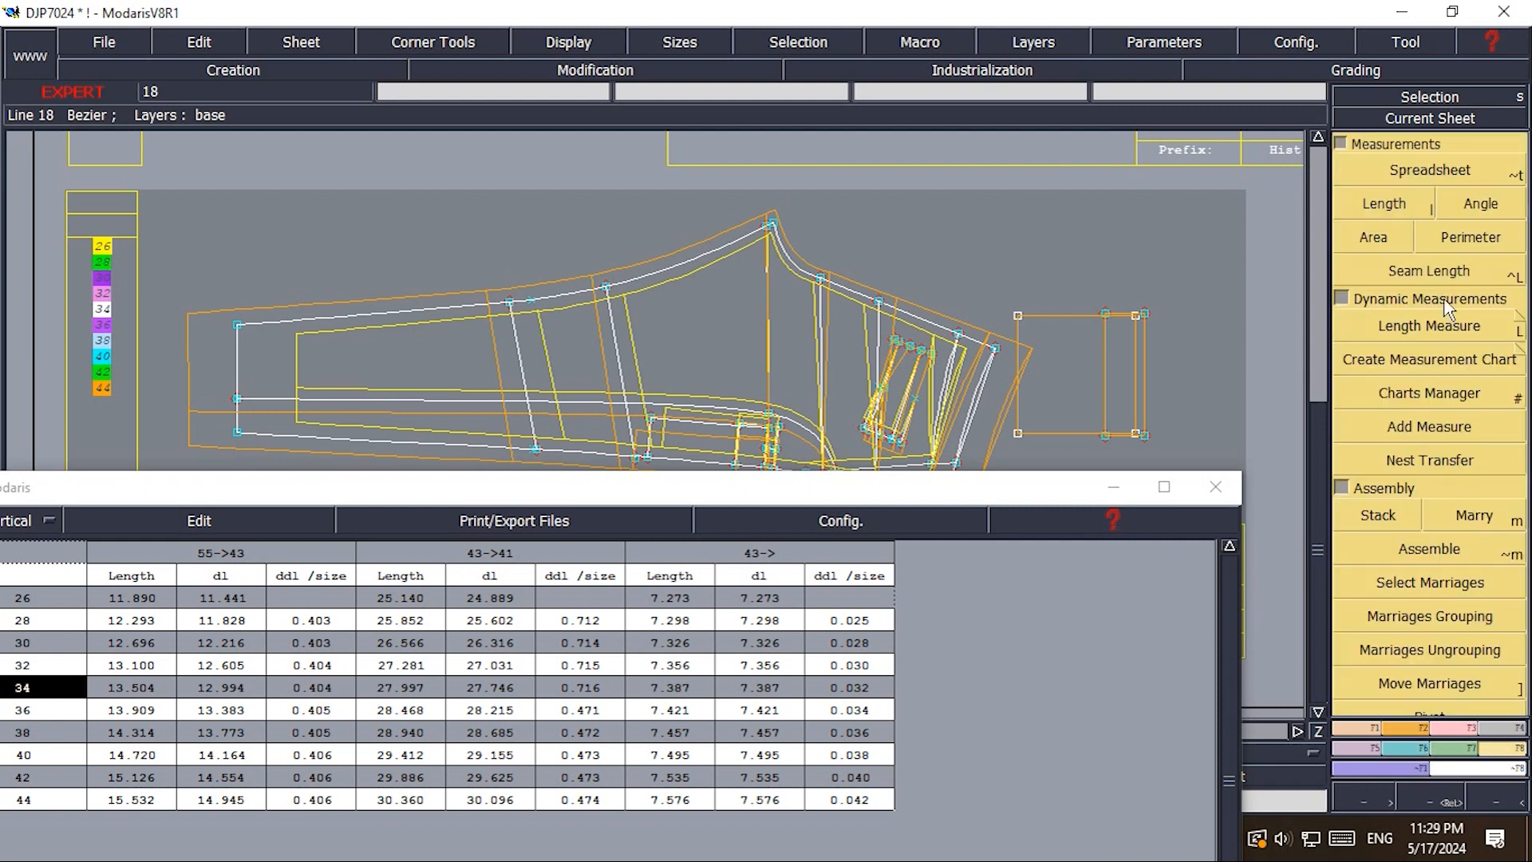
click(1392, 212)
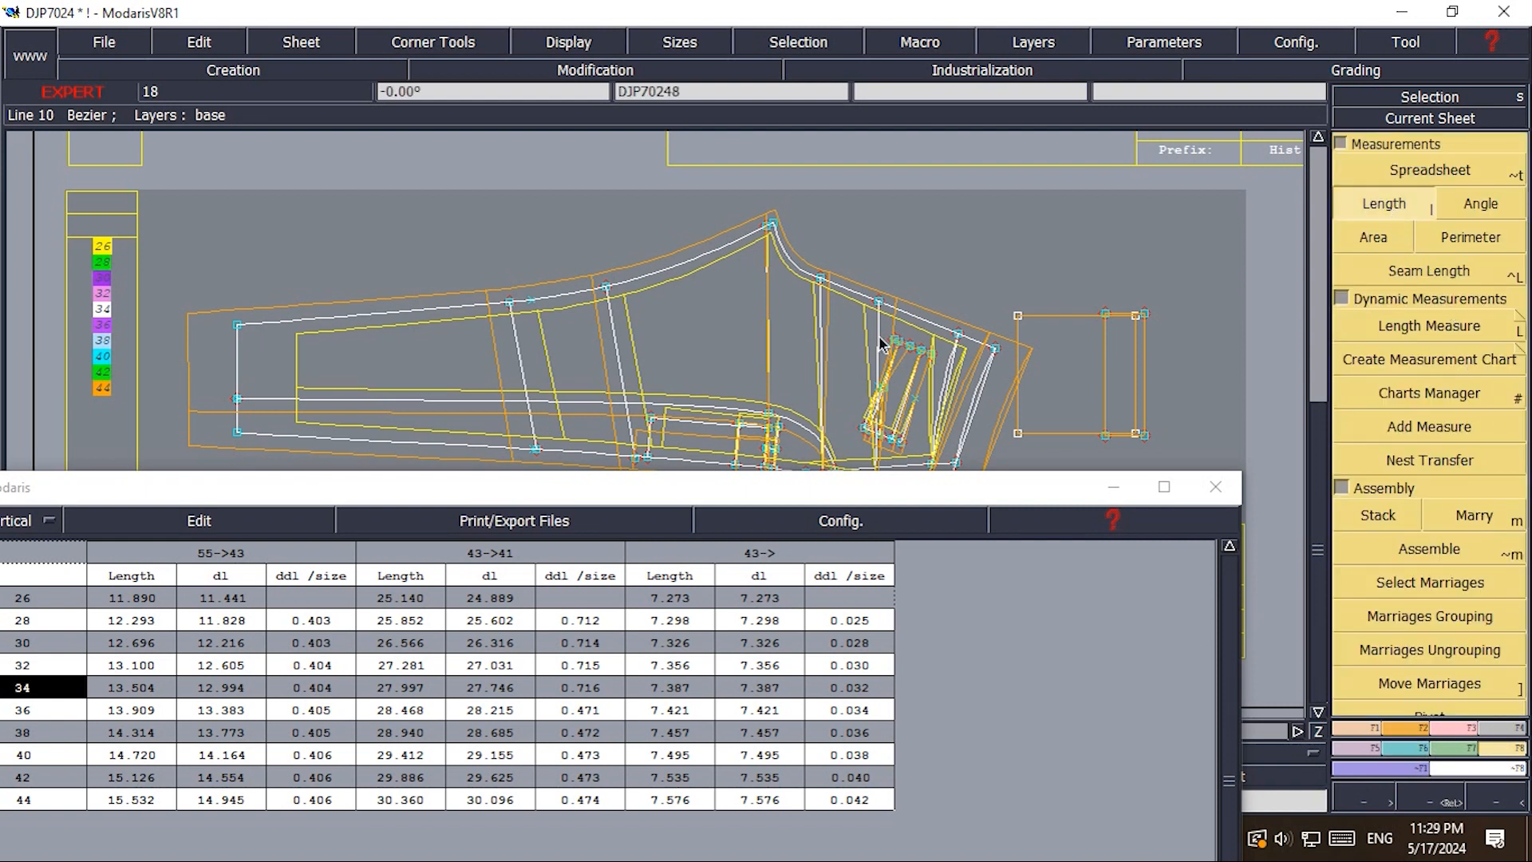
click(776, 226)
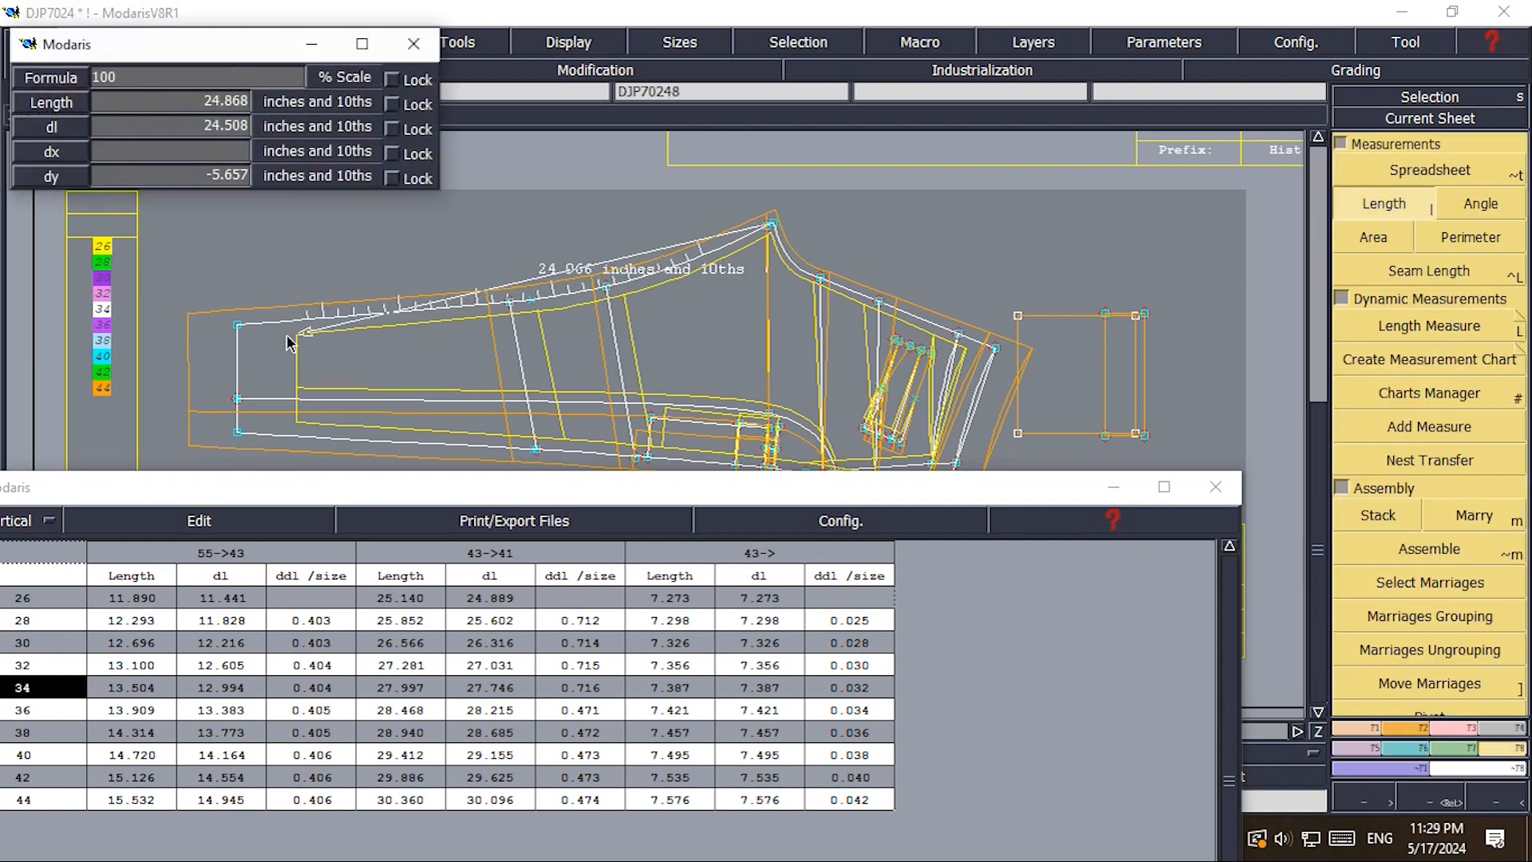
click(239, 326)
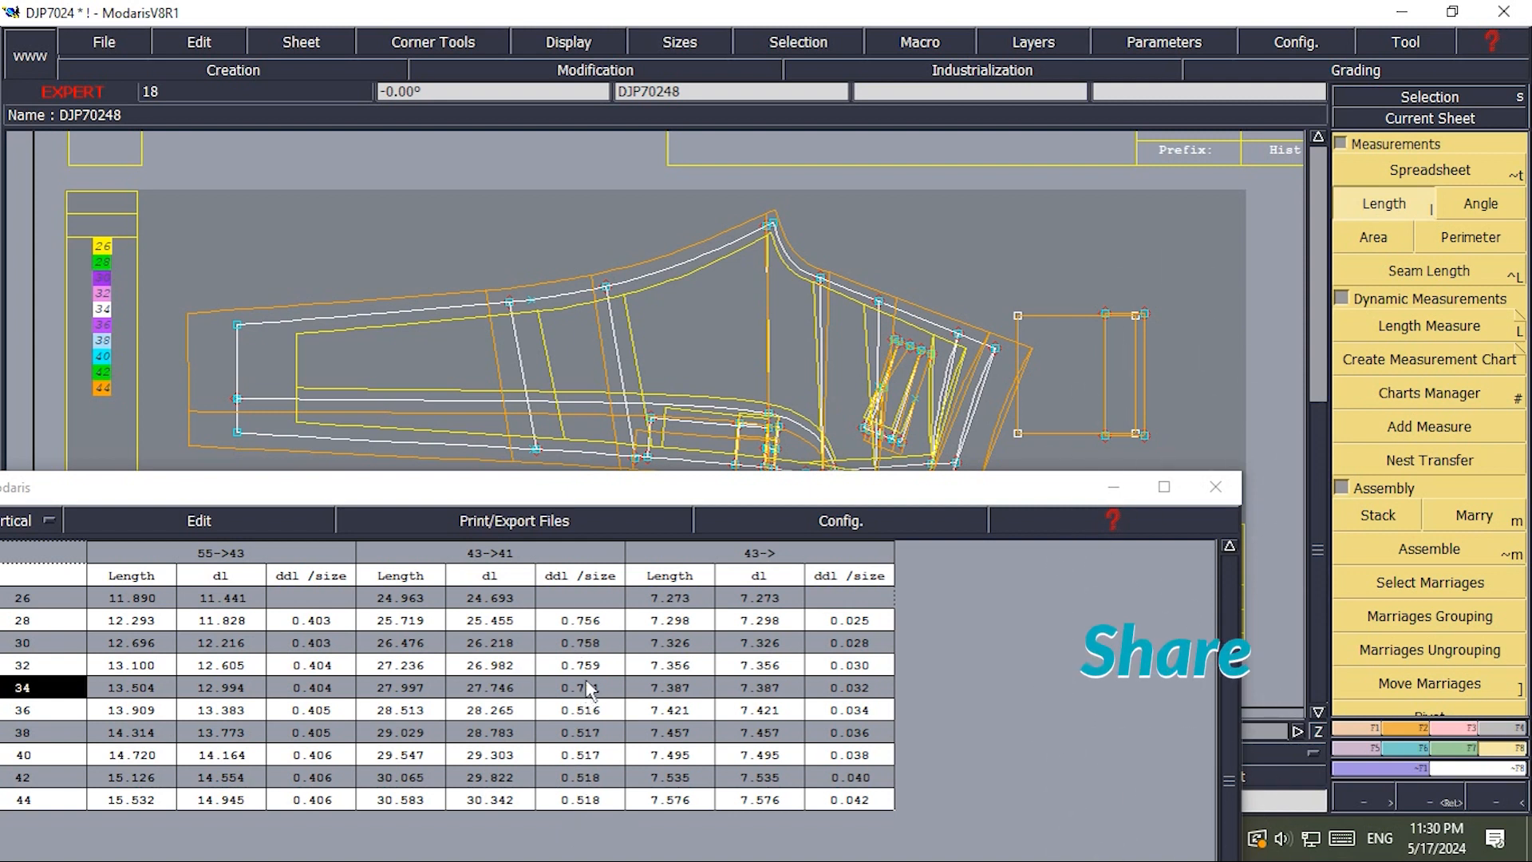
Step: Set ddx to 0.015 for all sizes at the crotch tip
click(1416, 750)
click(1432, 171)
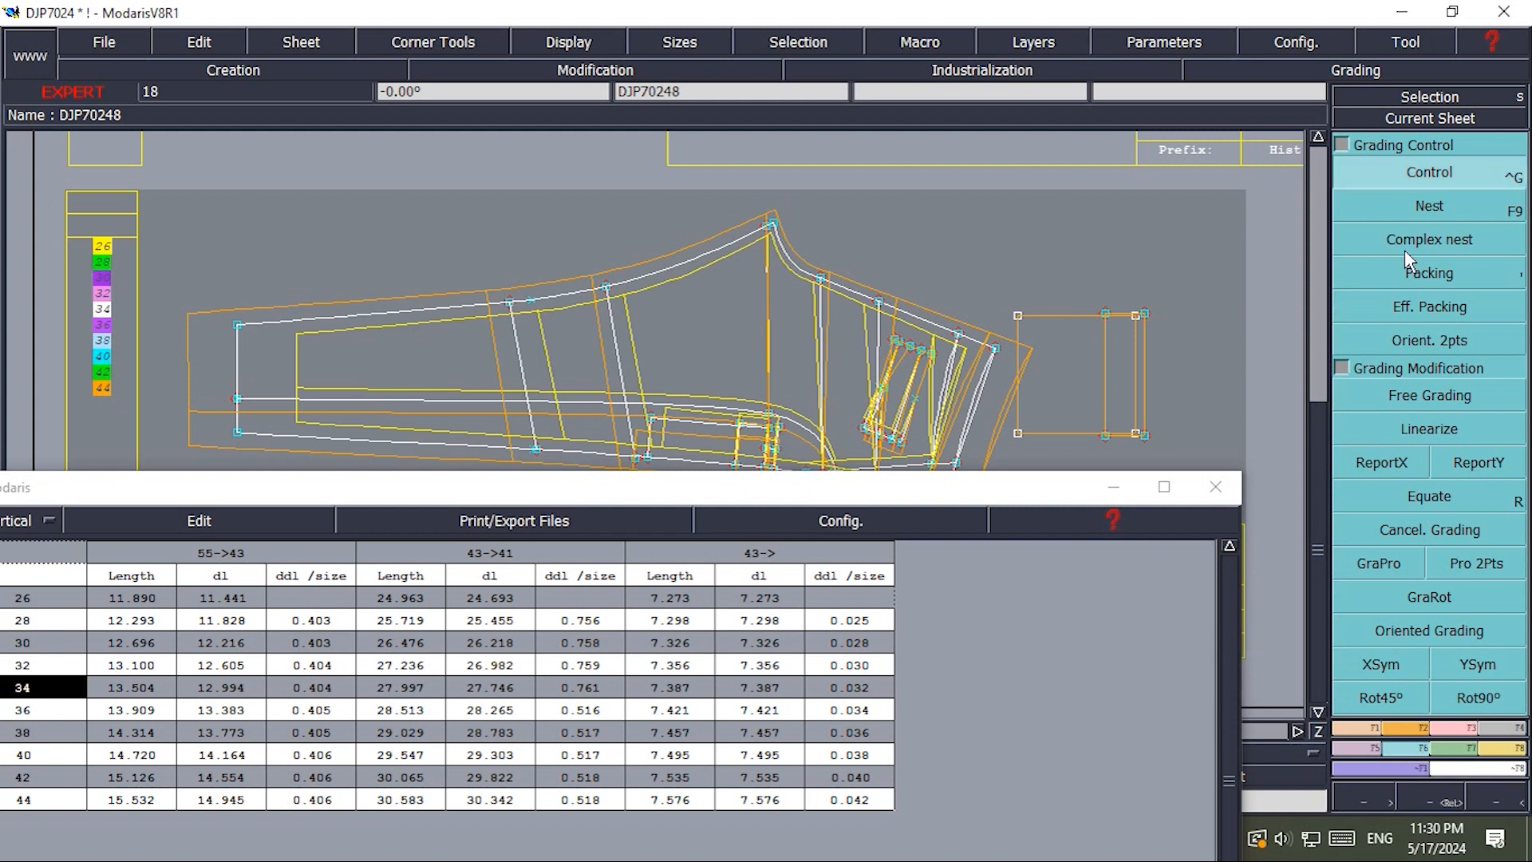
click(772, 222)
text(.)
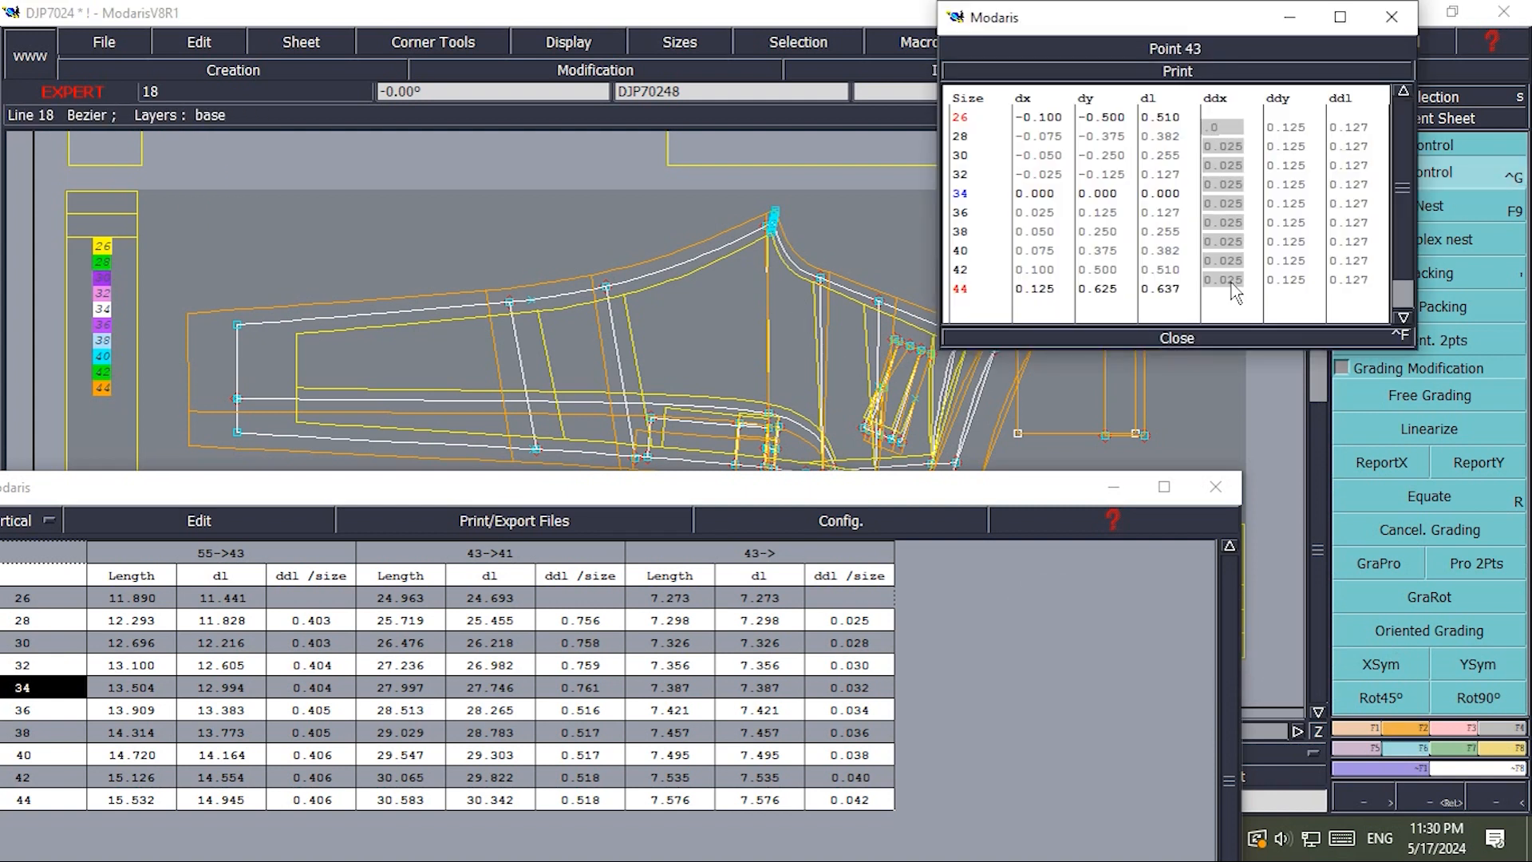
text(015)
key(Return)
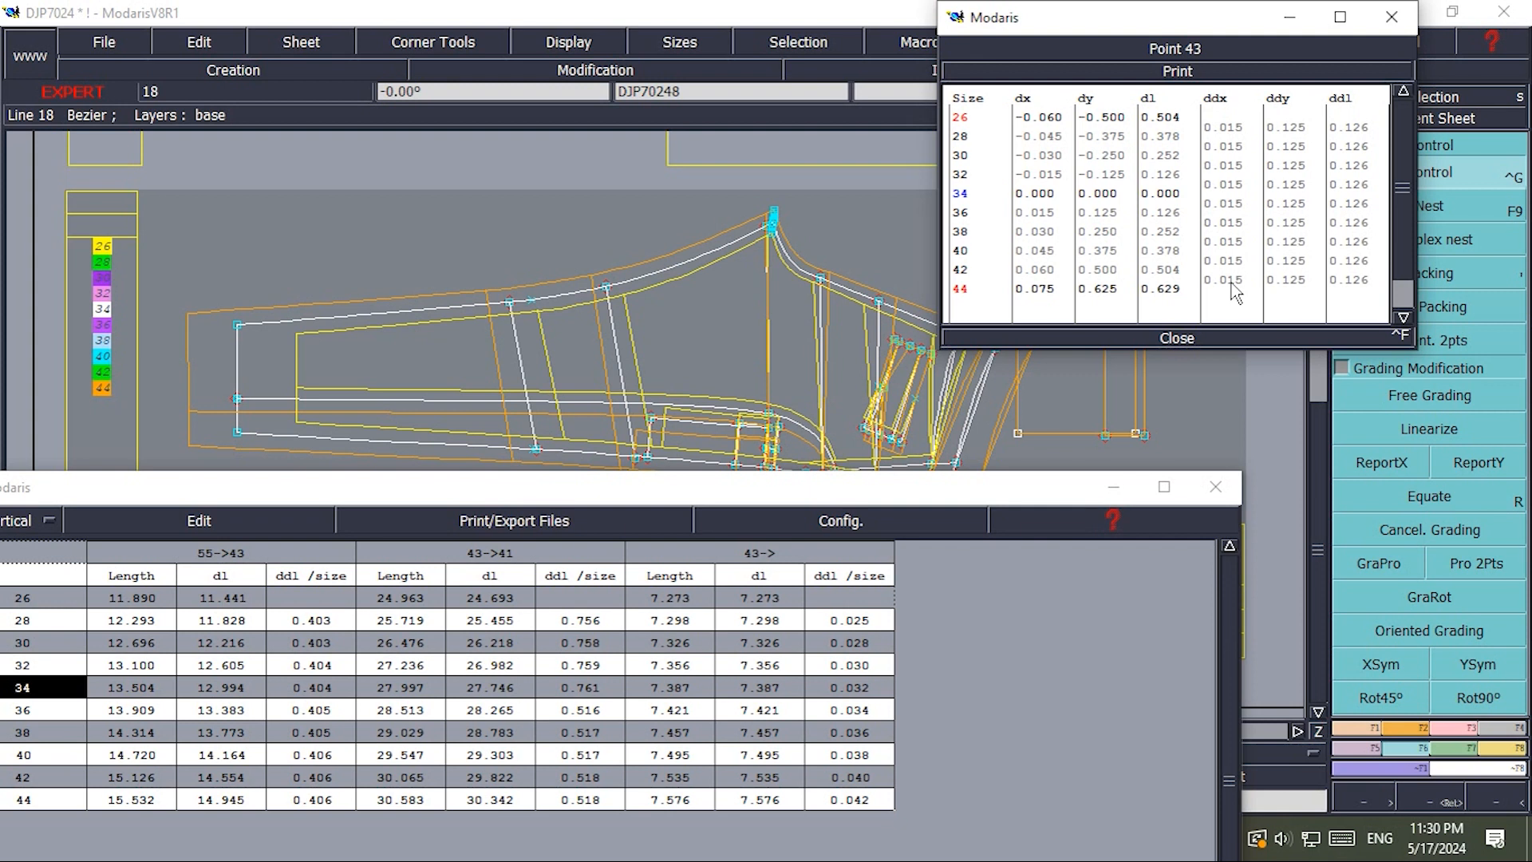
click(1186, 338)
Step: Remeasure the inseam from the crotch tip to the hem corner across all sizes
key(l)
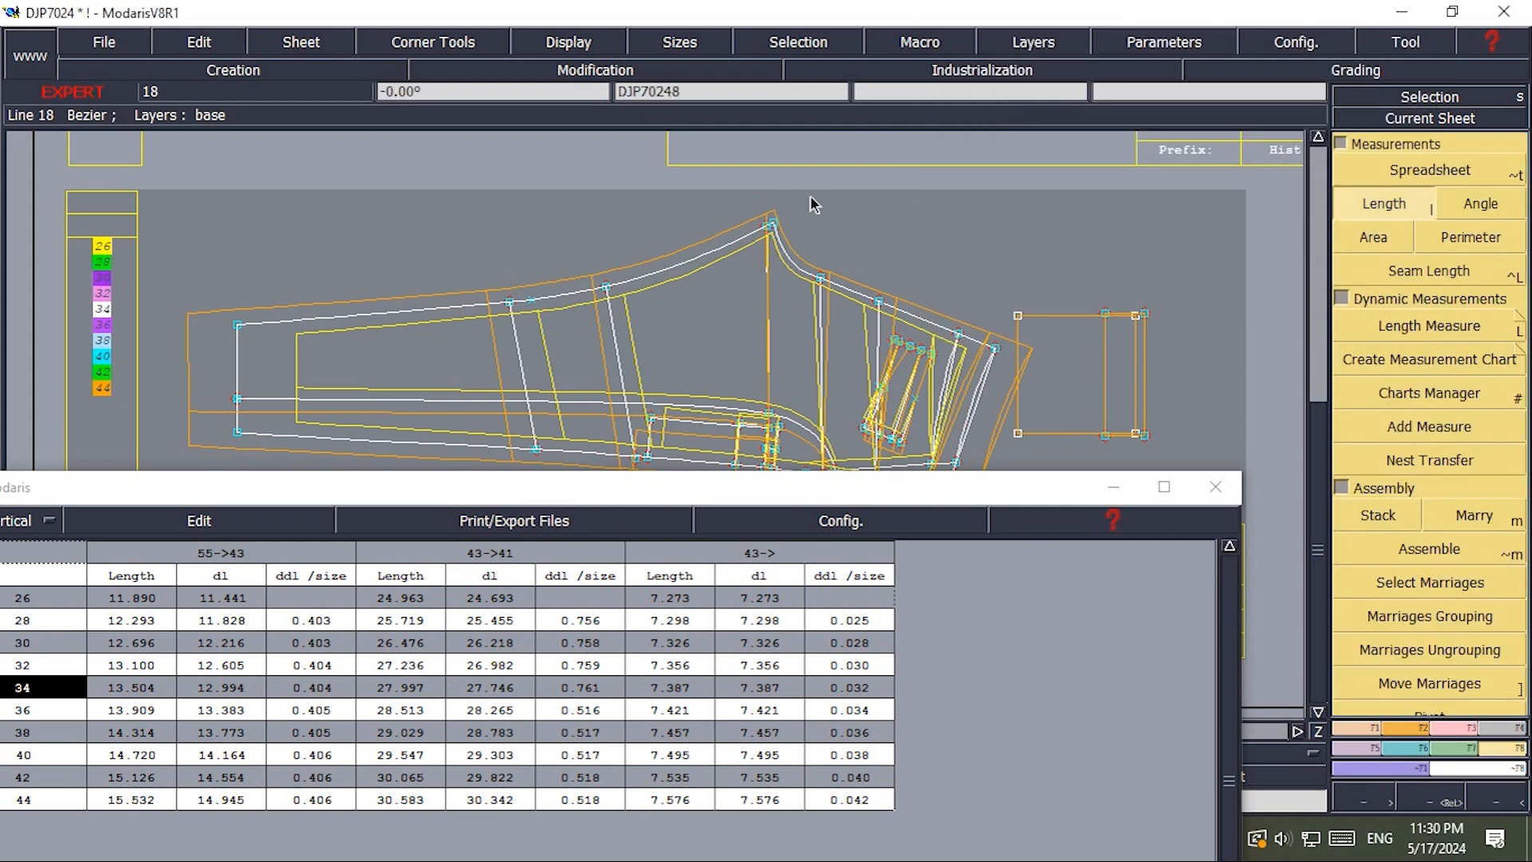
click(769, 225)
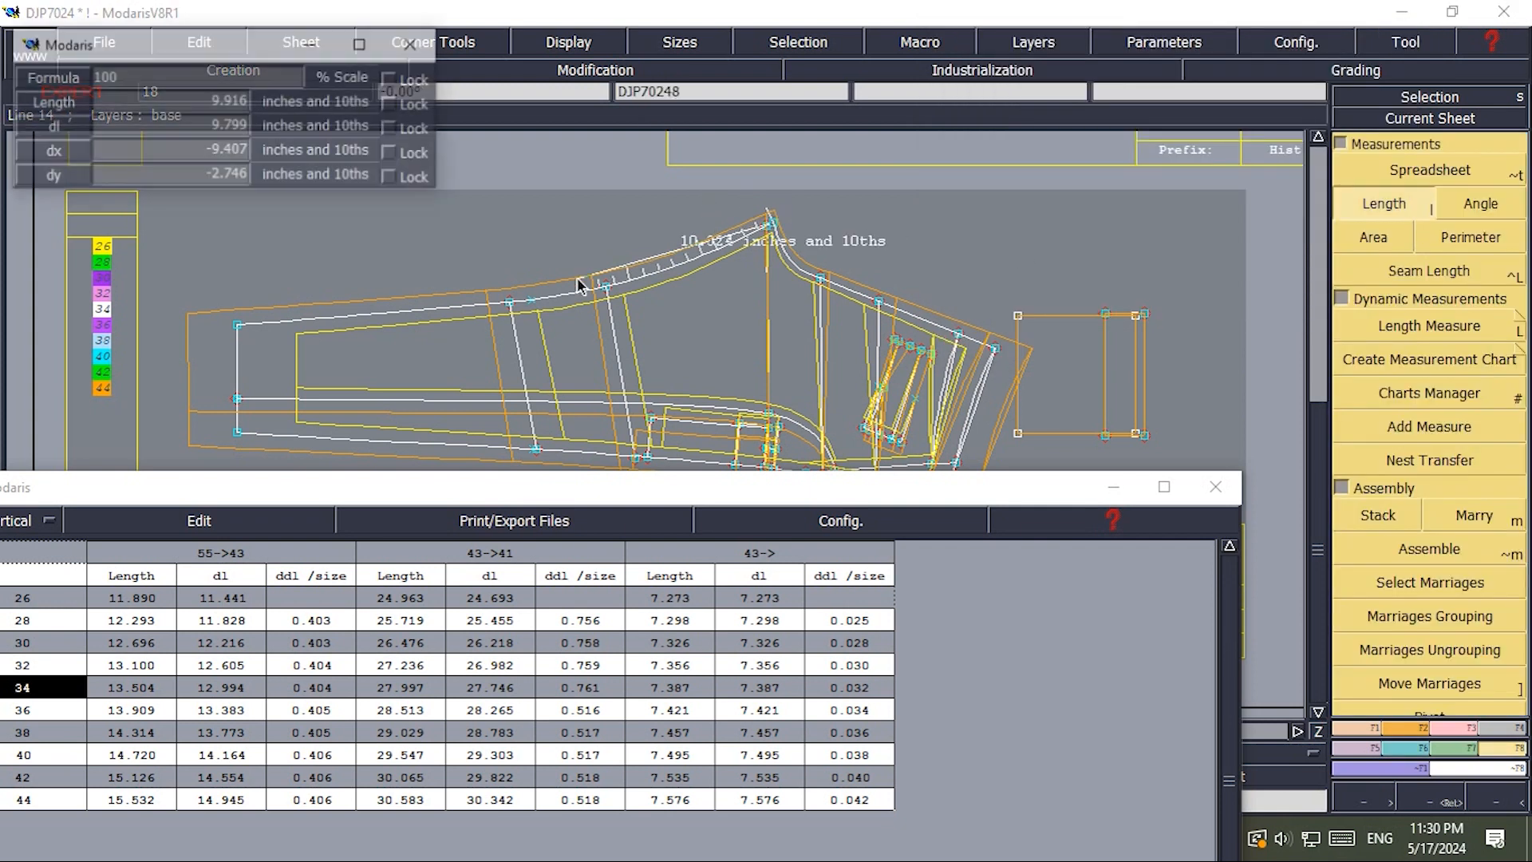
click(238, 326)
click(237, 326)
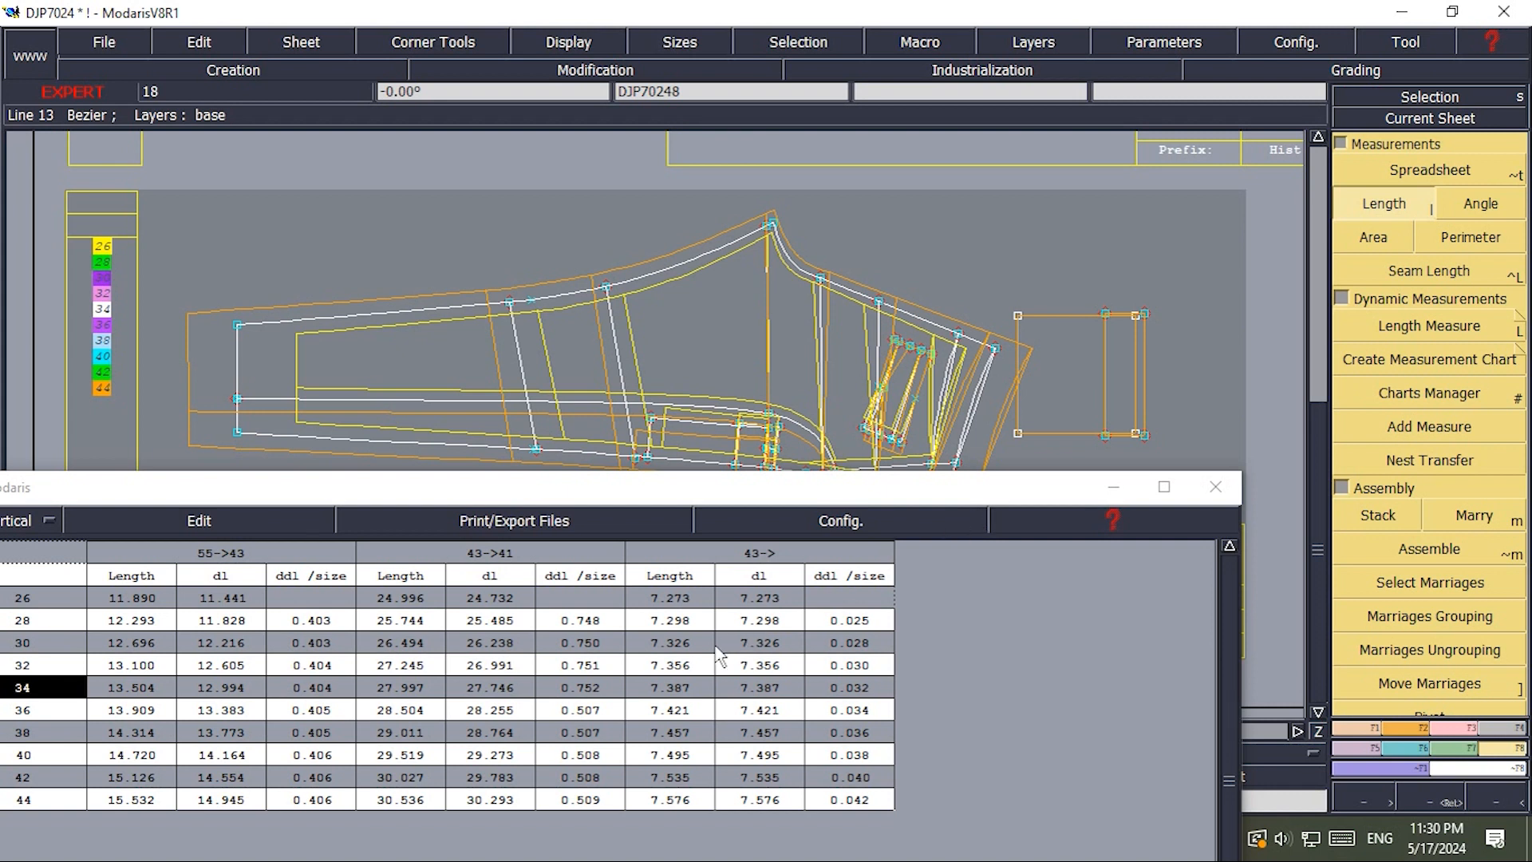
Step: Empty the measurement spreadsheet and measure the back rise from the center-back waist corner to the crotch tip
click(302, 523)
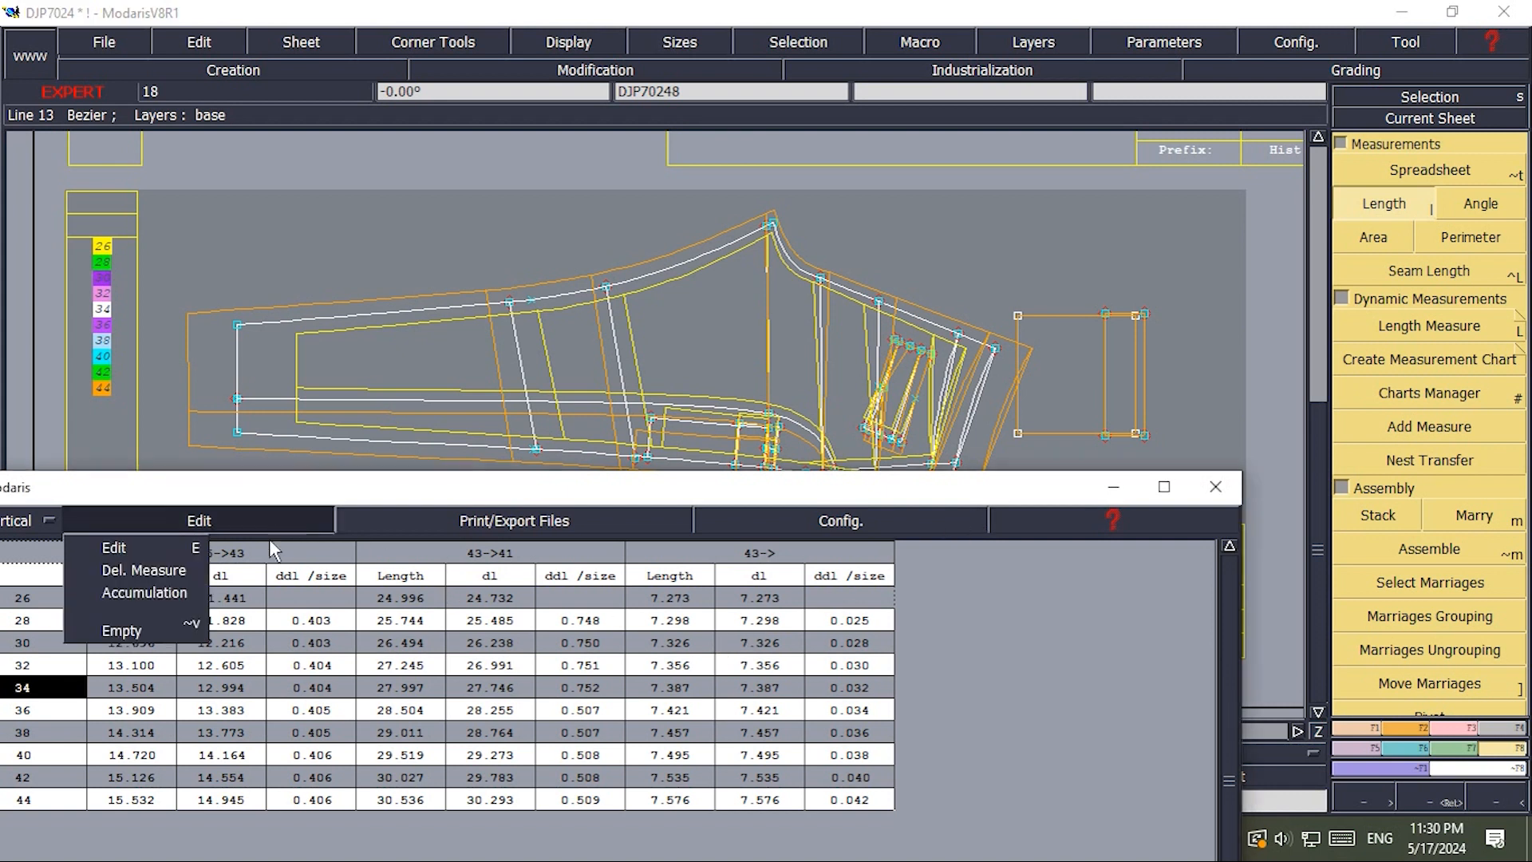
click(157, 630)
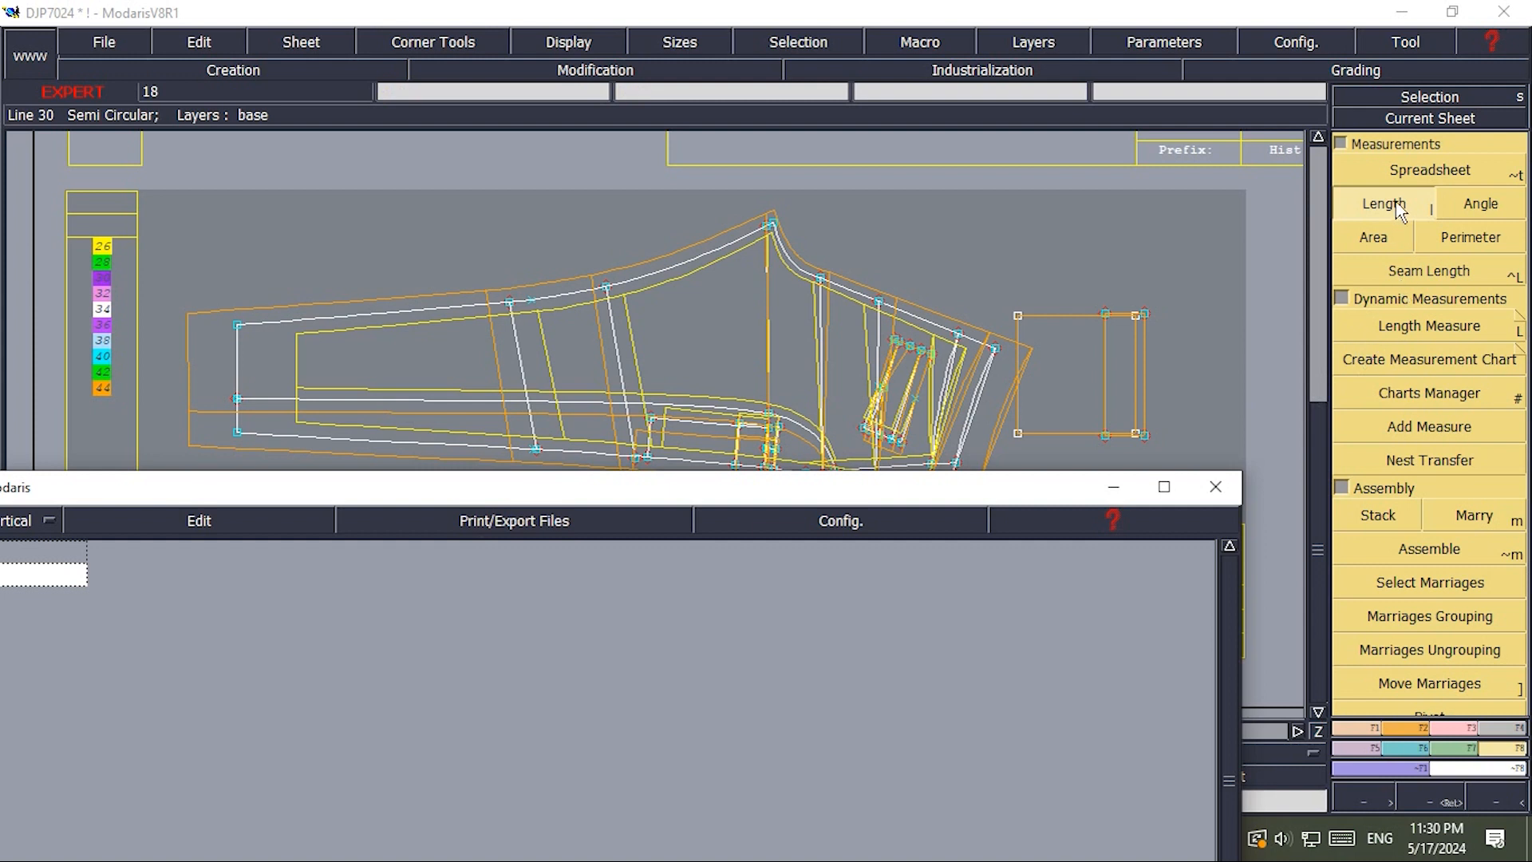
click(998, 347)
click(770, 226)
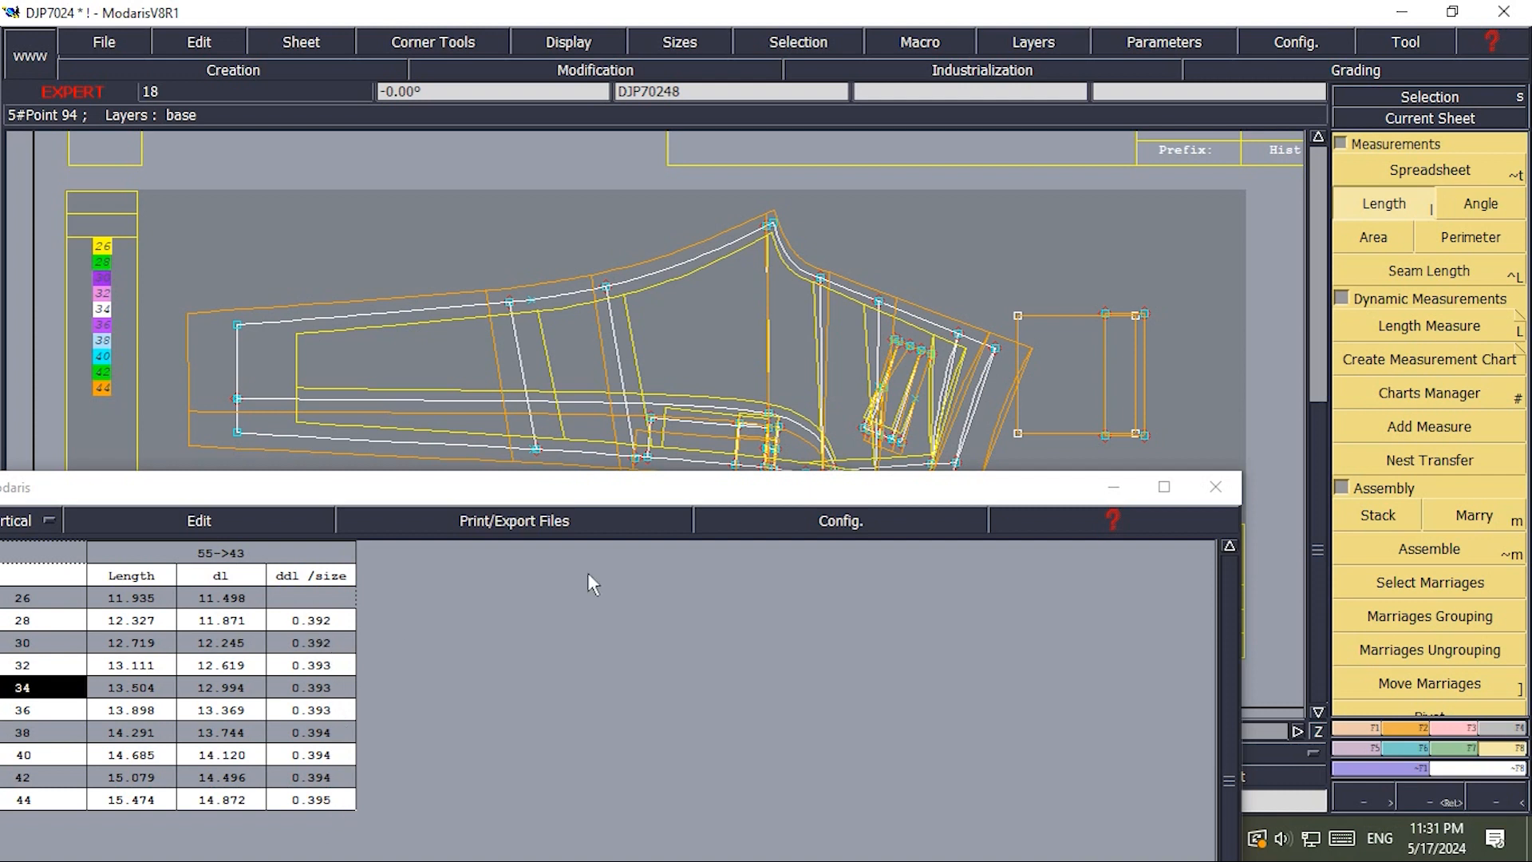
Step: Set ddx to 0.36 for all sizes at the center-back waist corner and regrade the seat seam proportionally to the crotch tip
click(1411, 750)
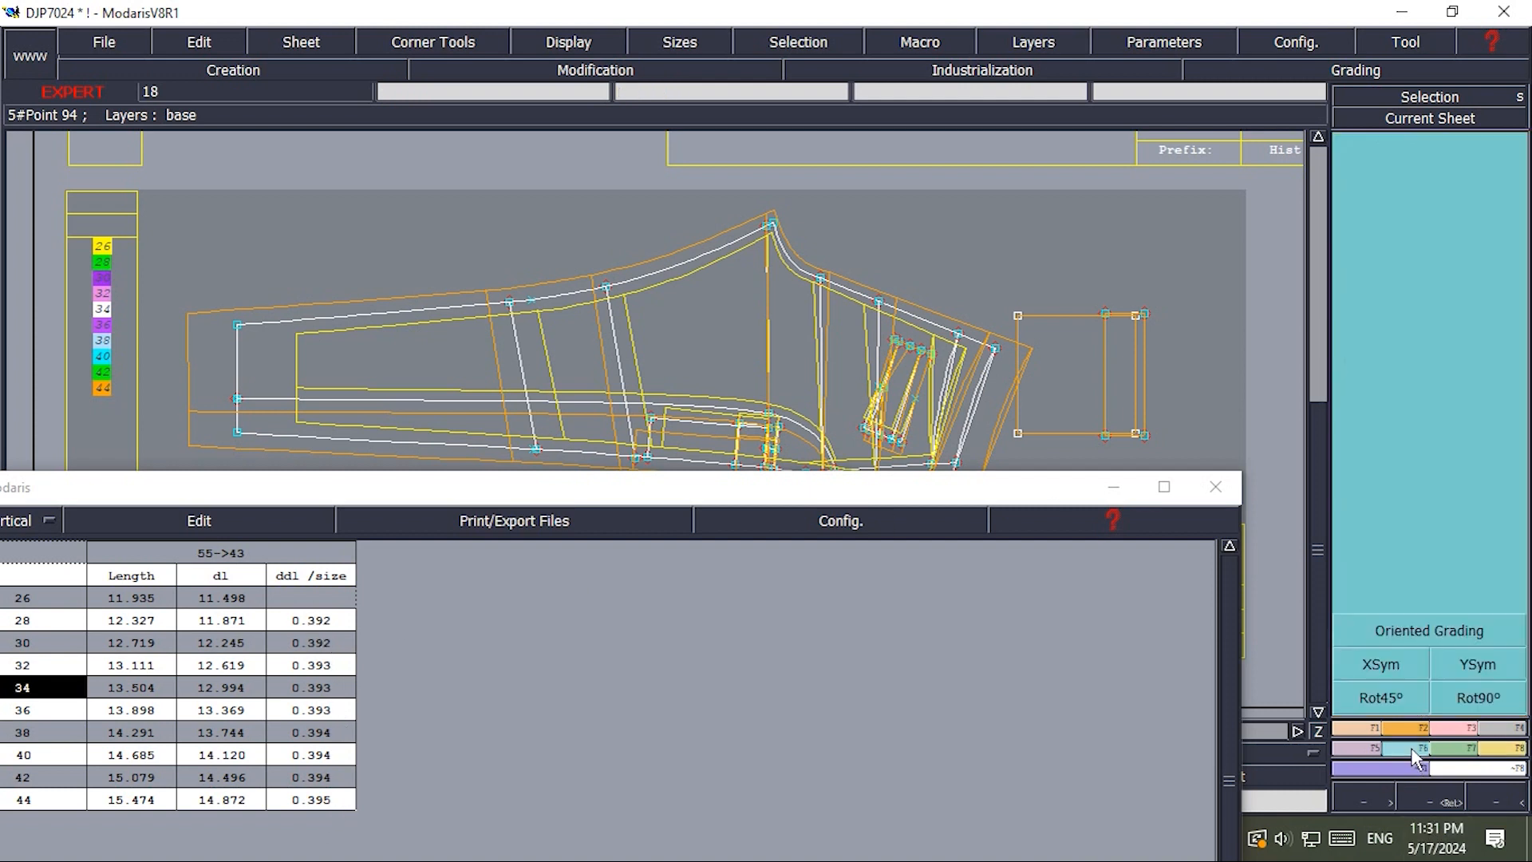
click(1450, 180)
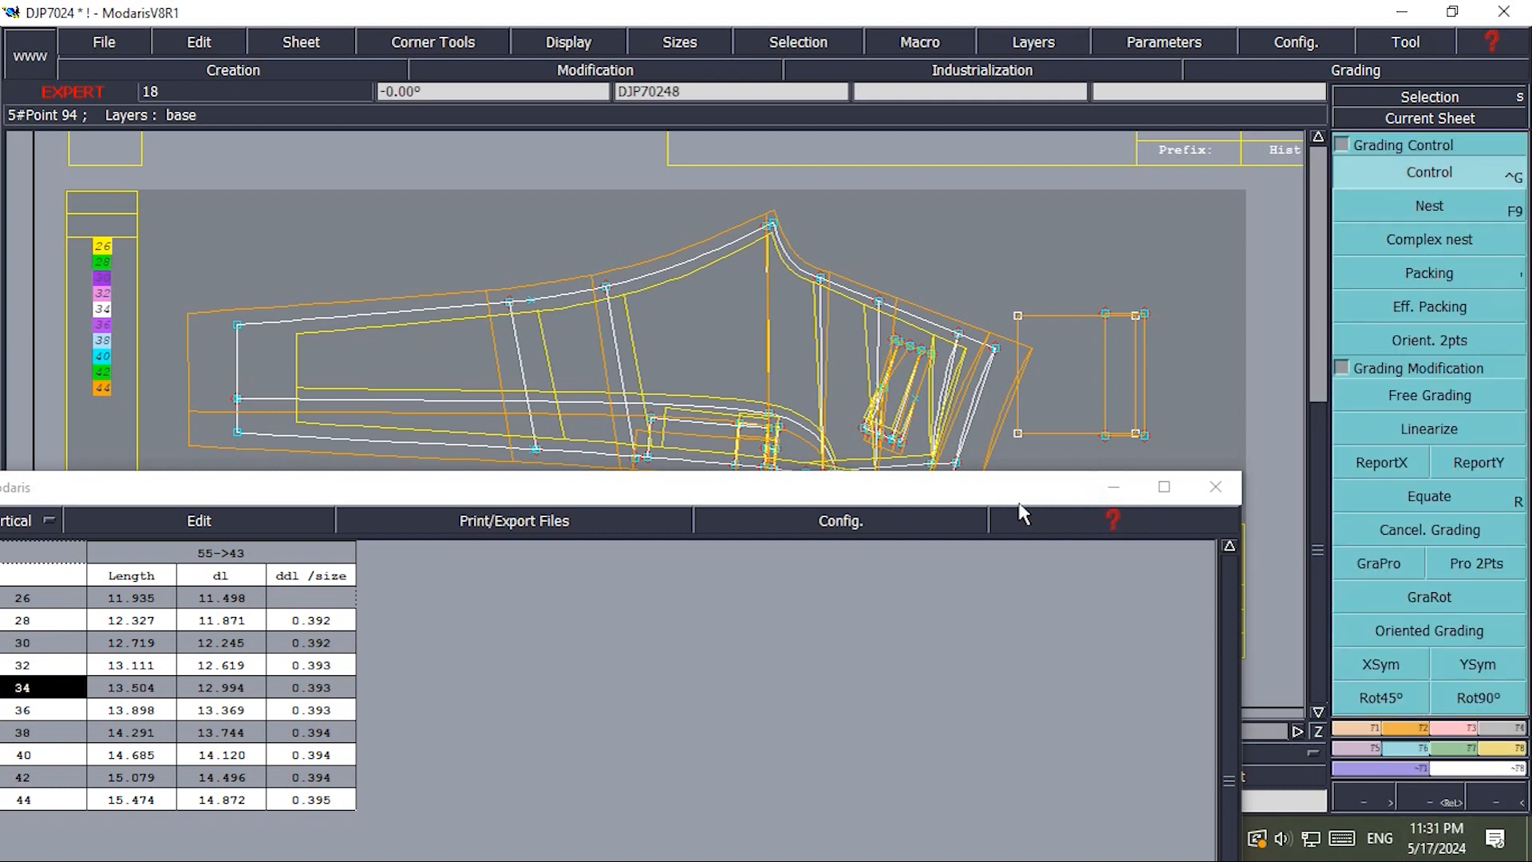
click(998, 347)
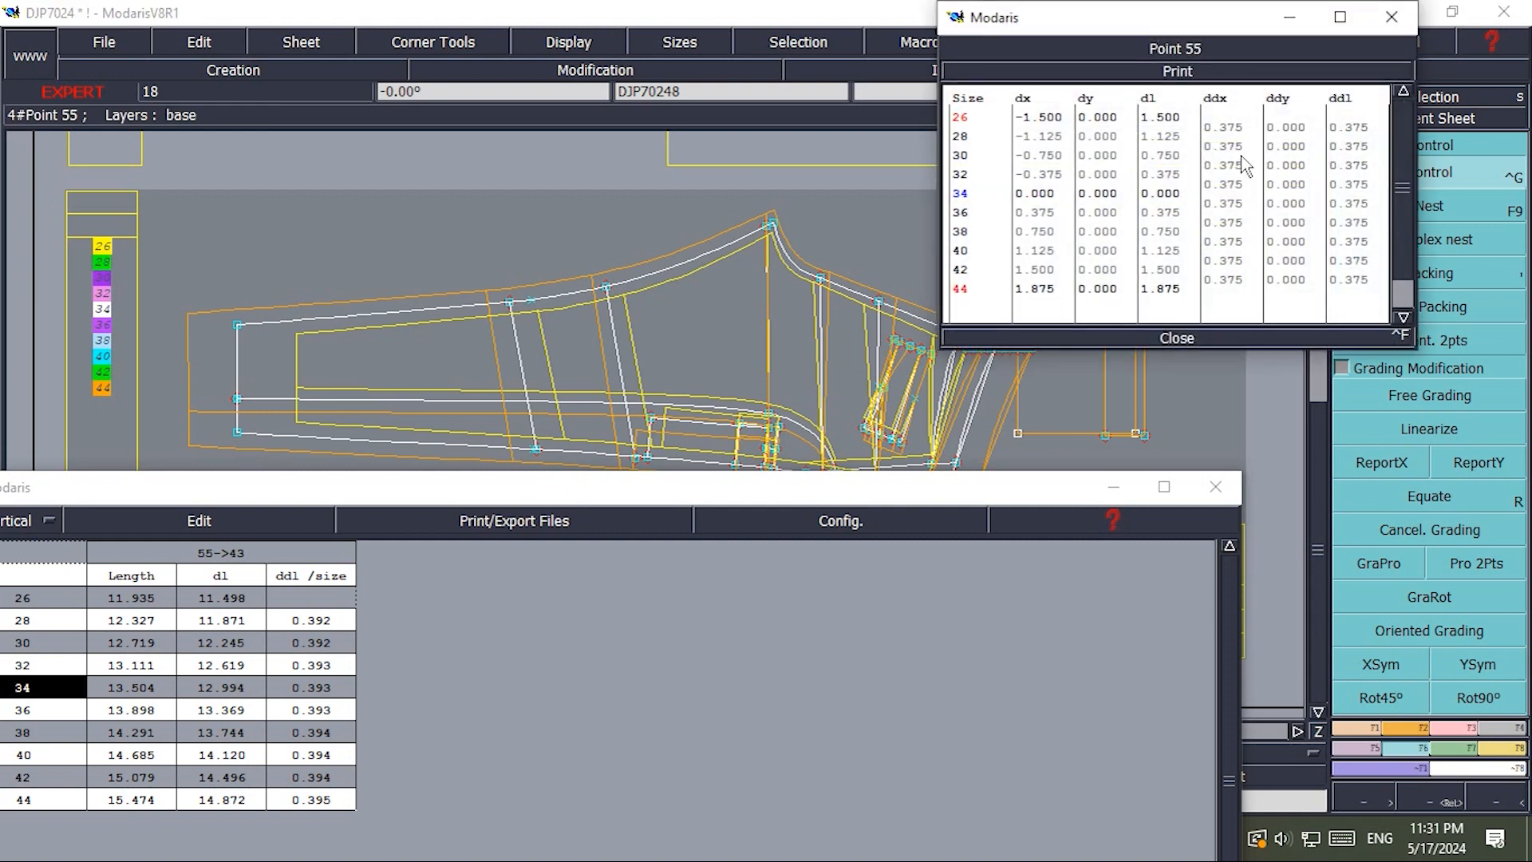
drag(1227, 130, 1249, 289)
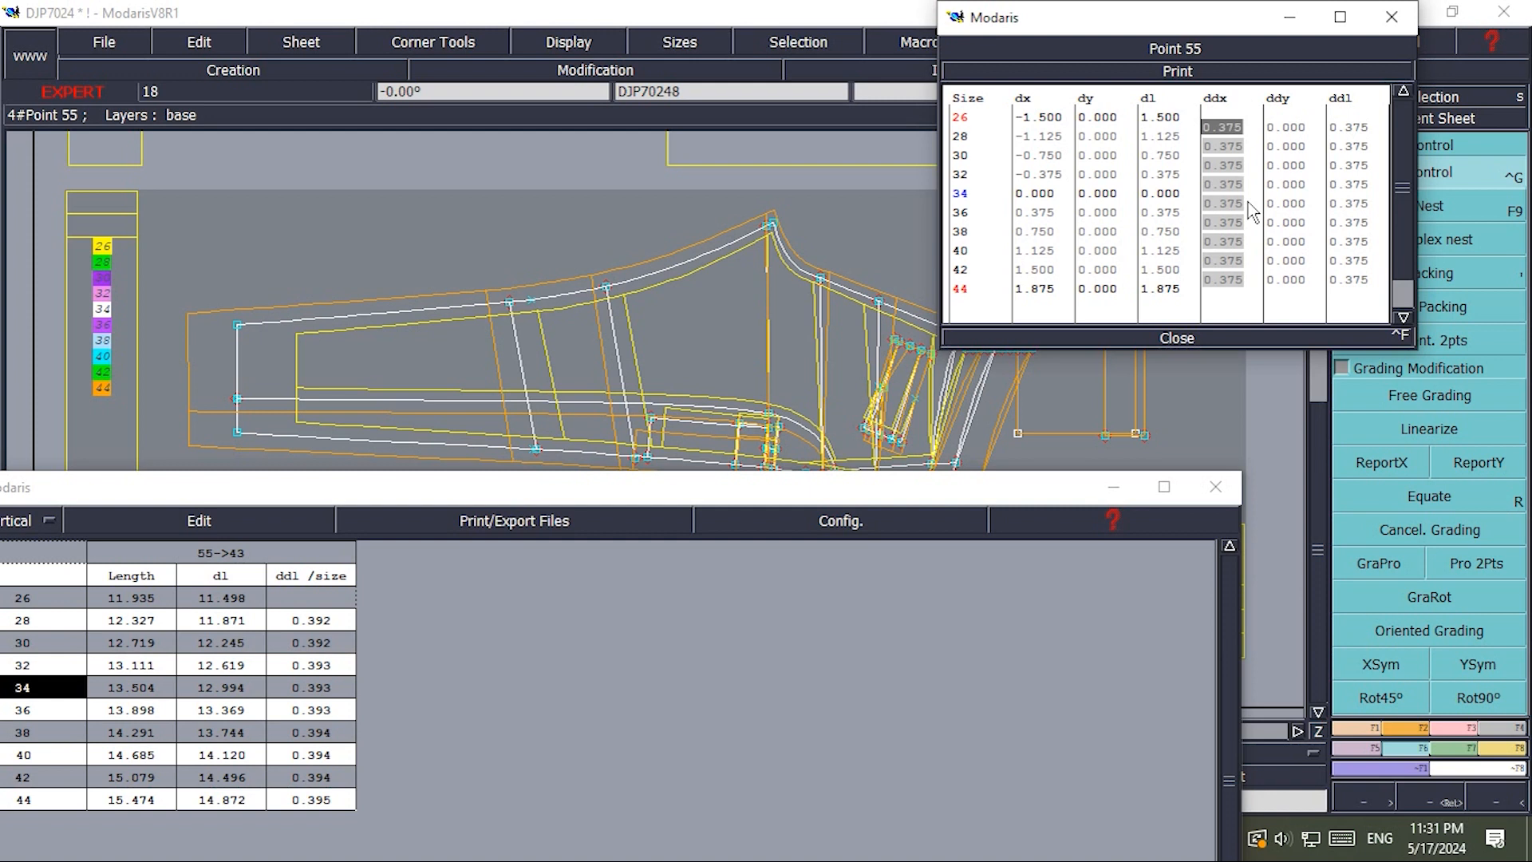
text(0)
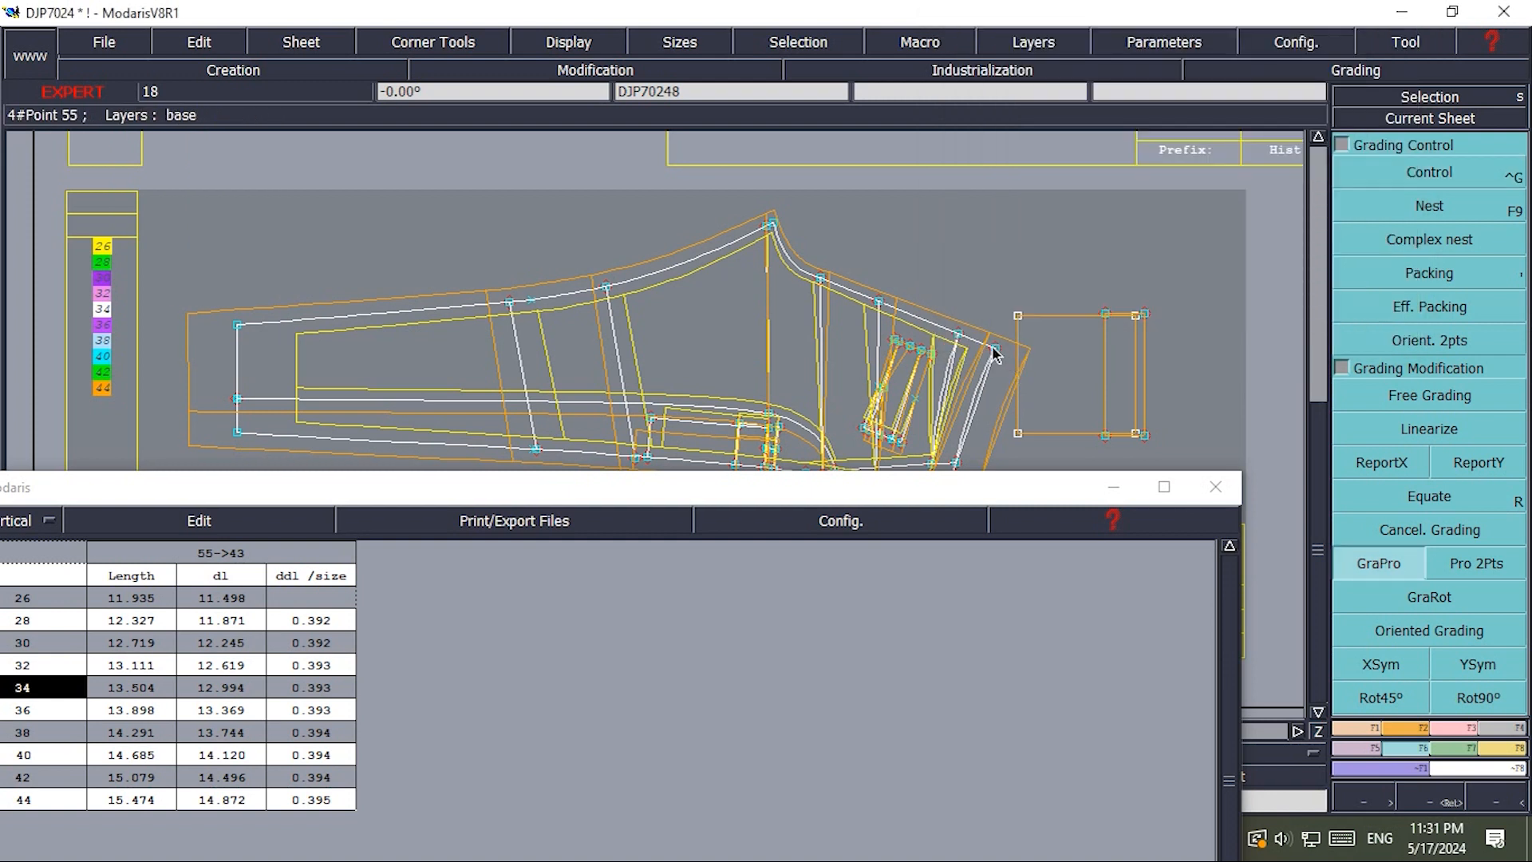
click(995, 349)
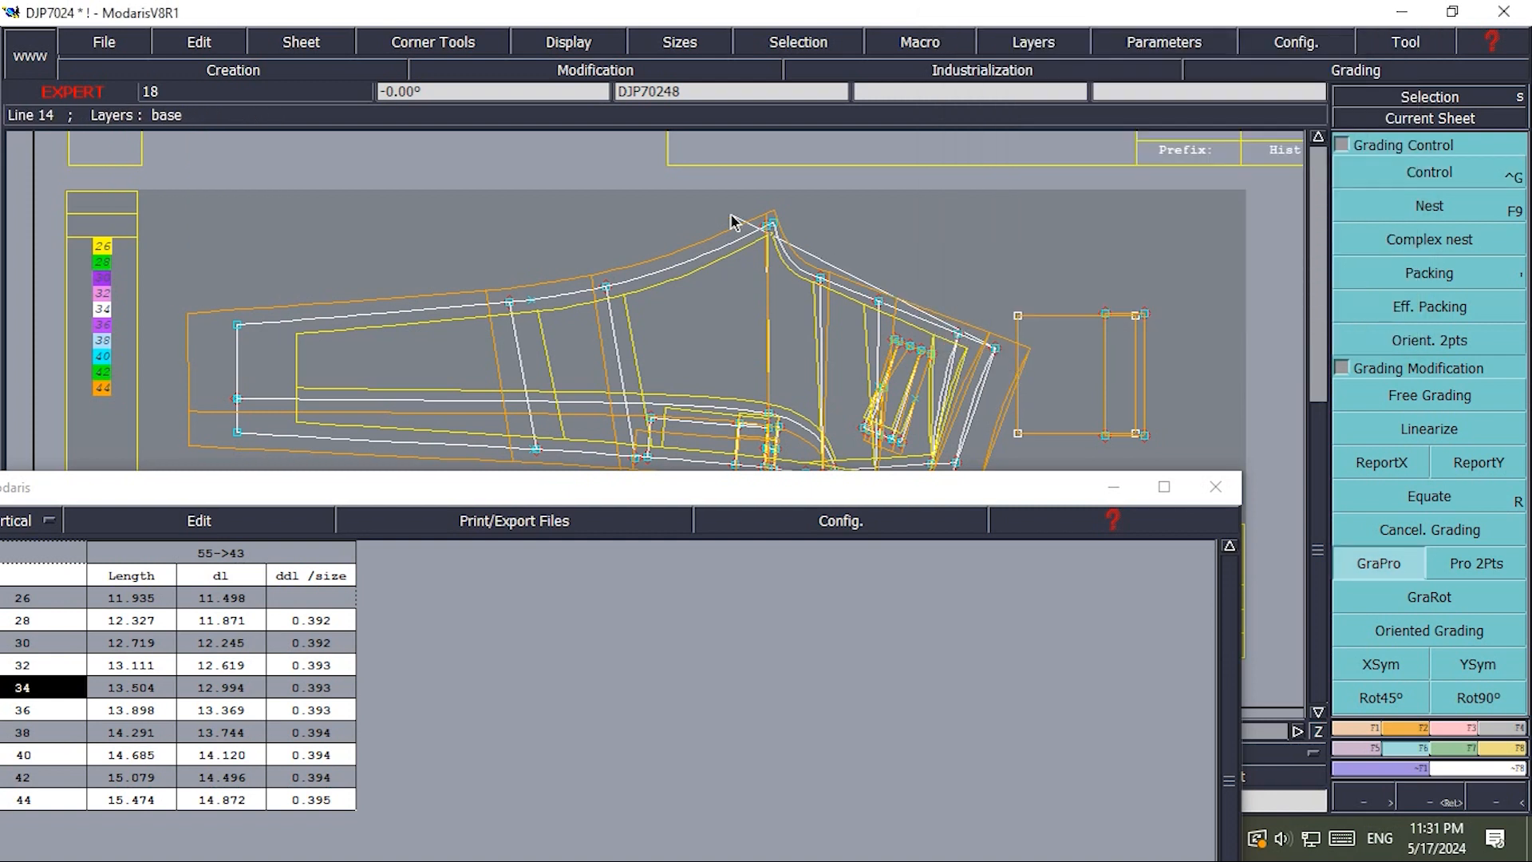
click(771, 226)
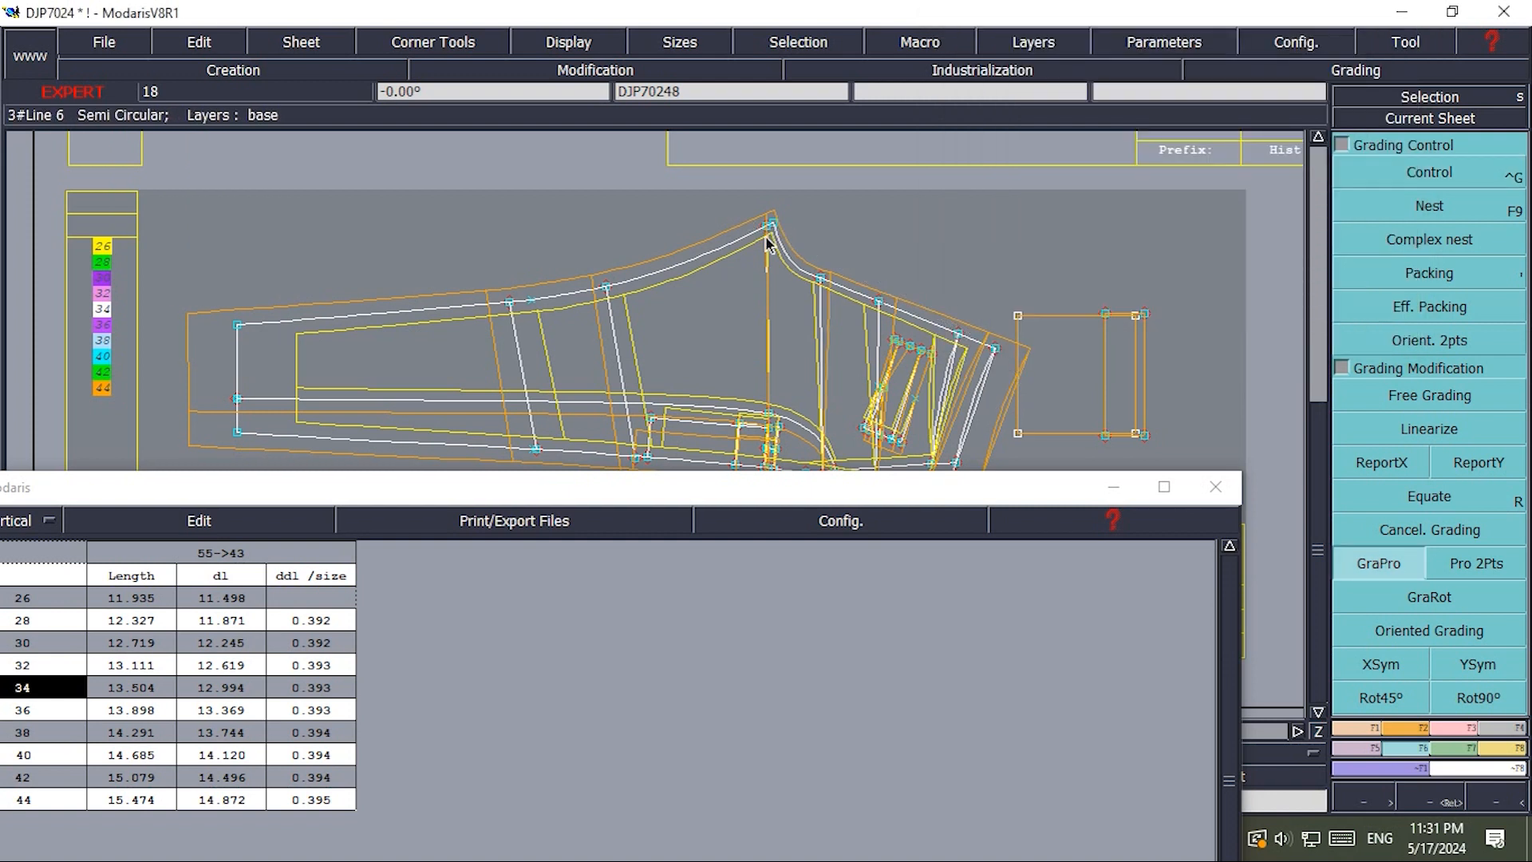
Step: Reduce the ddx grading for all sizes at the center-back waist corner and regrade the seat seam proportionally
click(1426, 177)
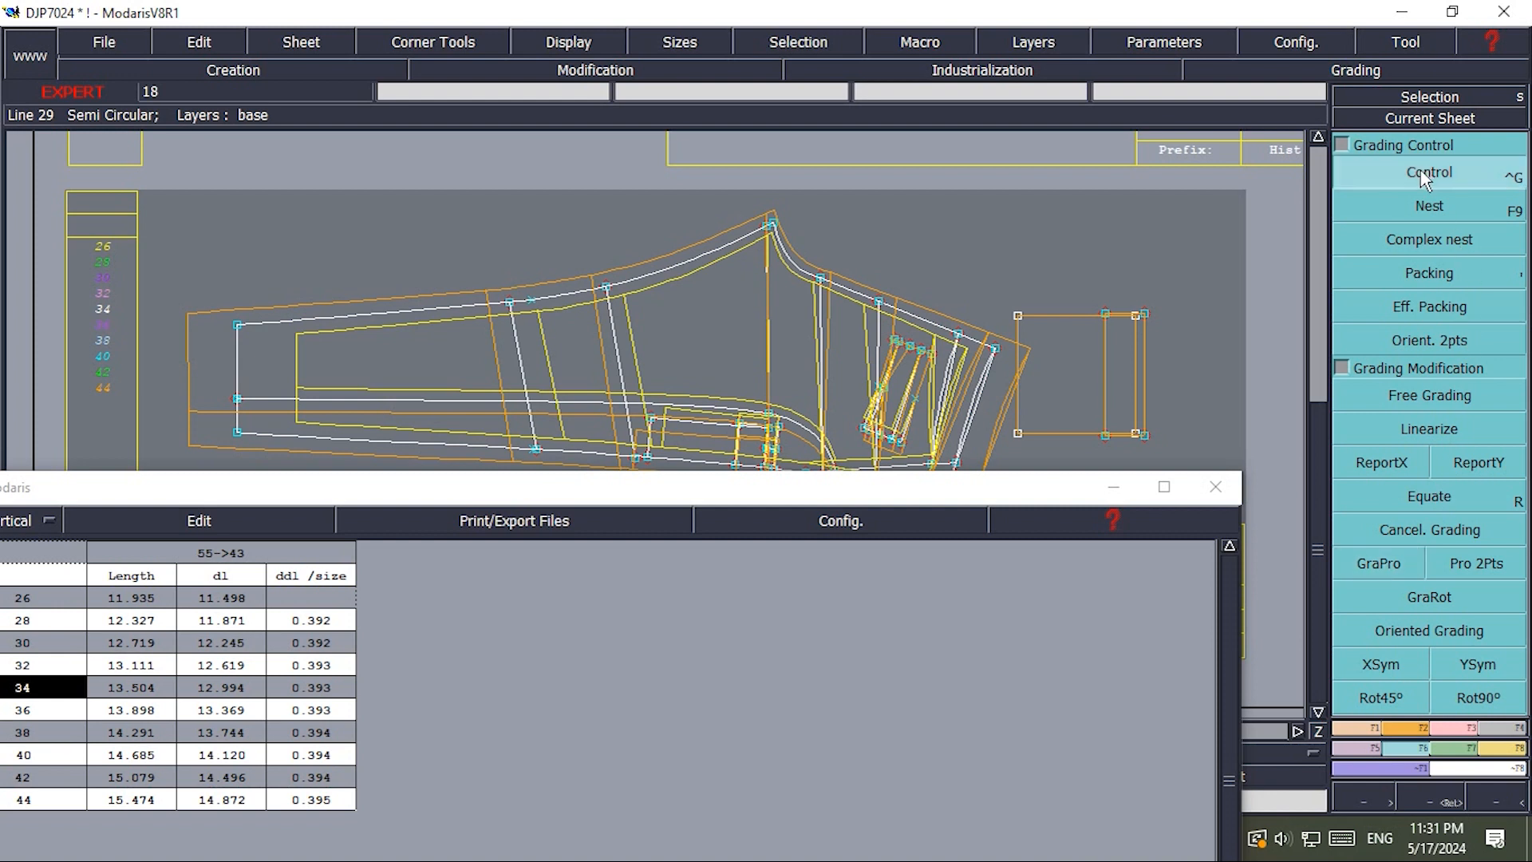
click(994, 349)
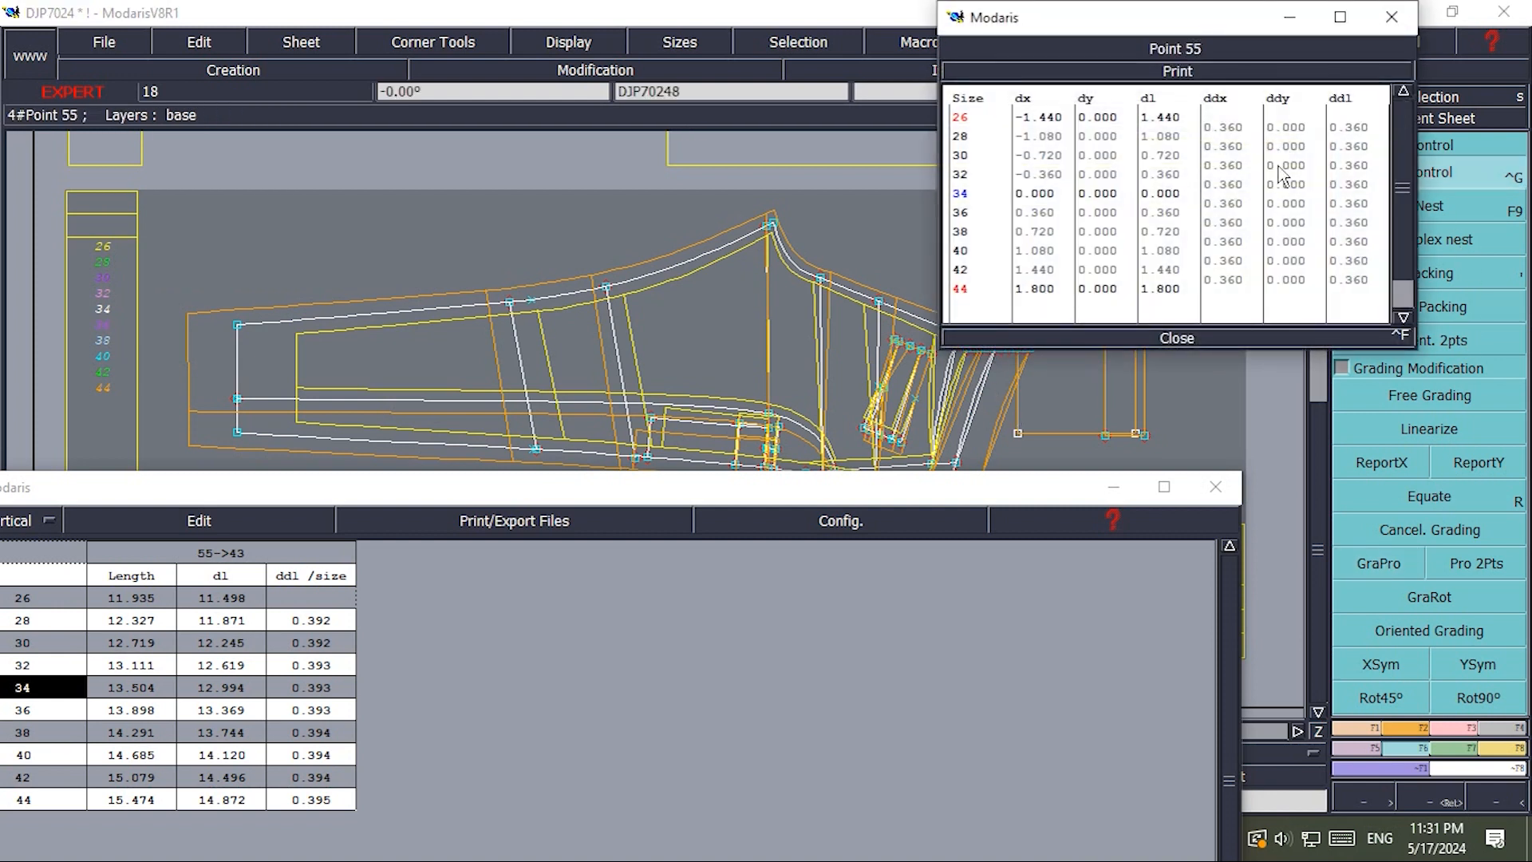
click(1177, 341)
click(1386, 558)
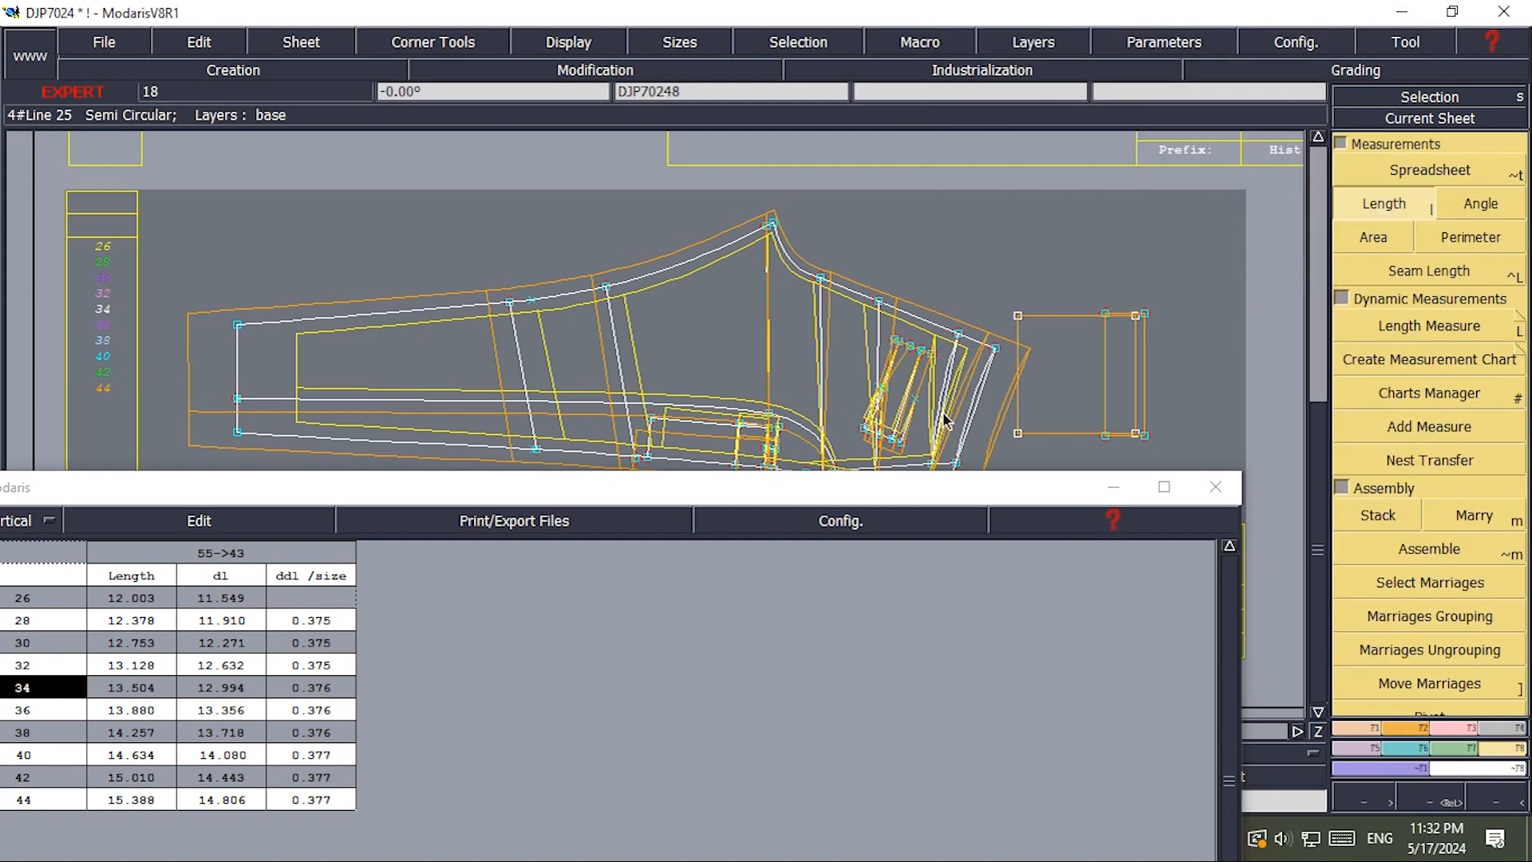
Step: Measure the seat seam length from the center-back waist corner to the crotch tip
click(994, 348)
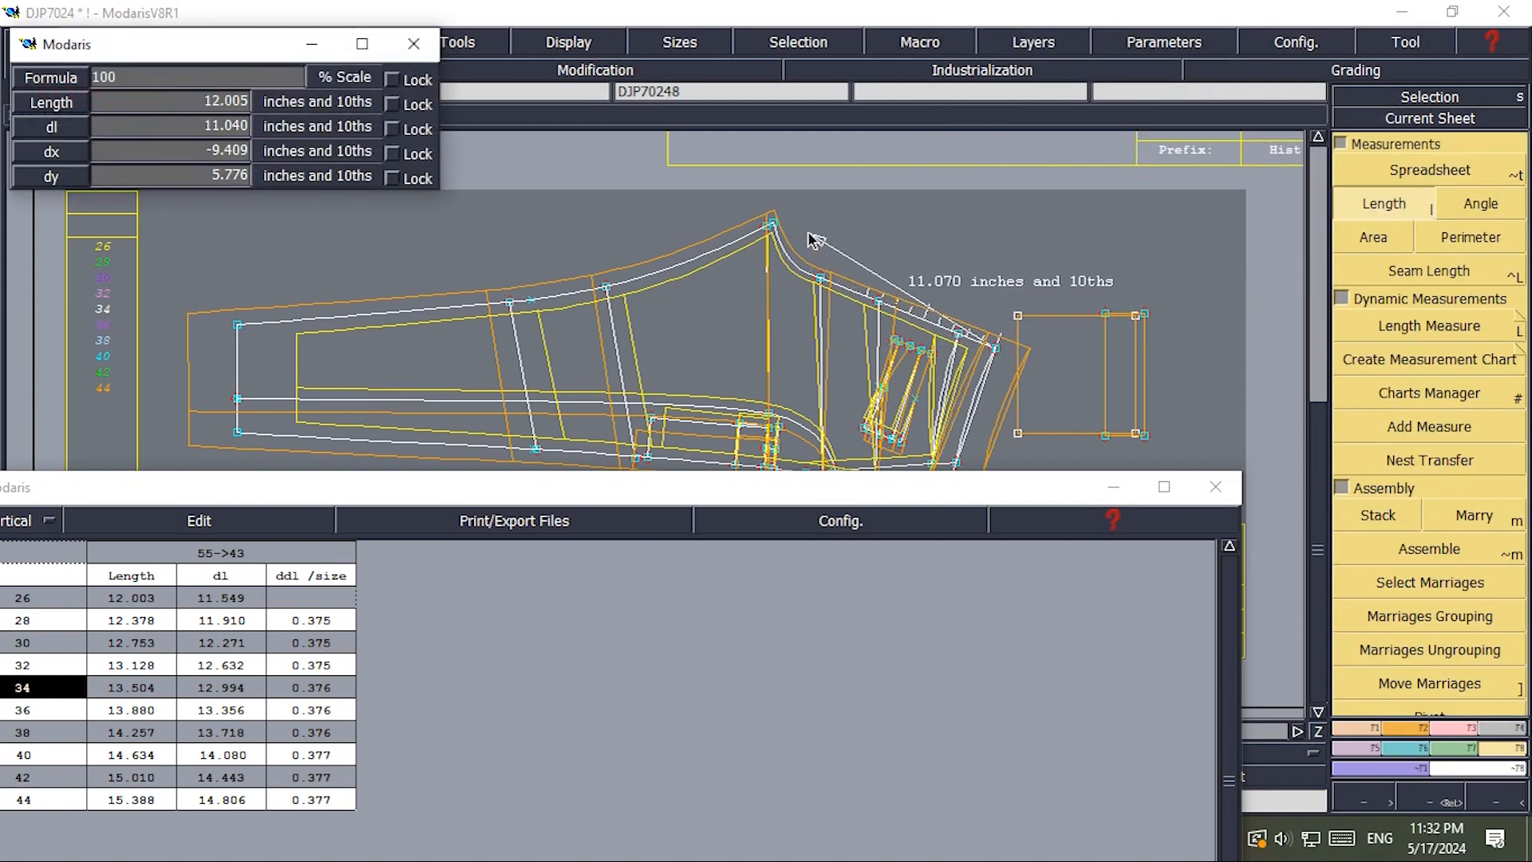
click(774, 226)
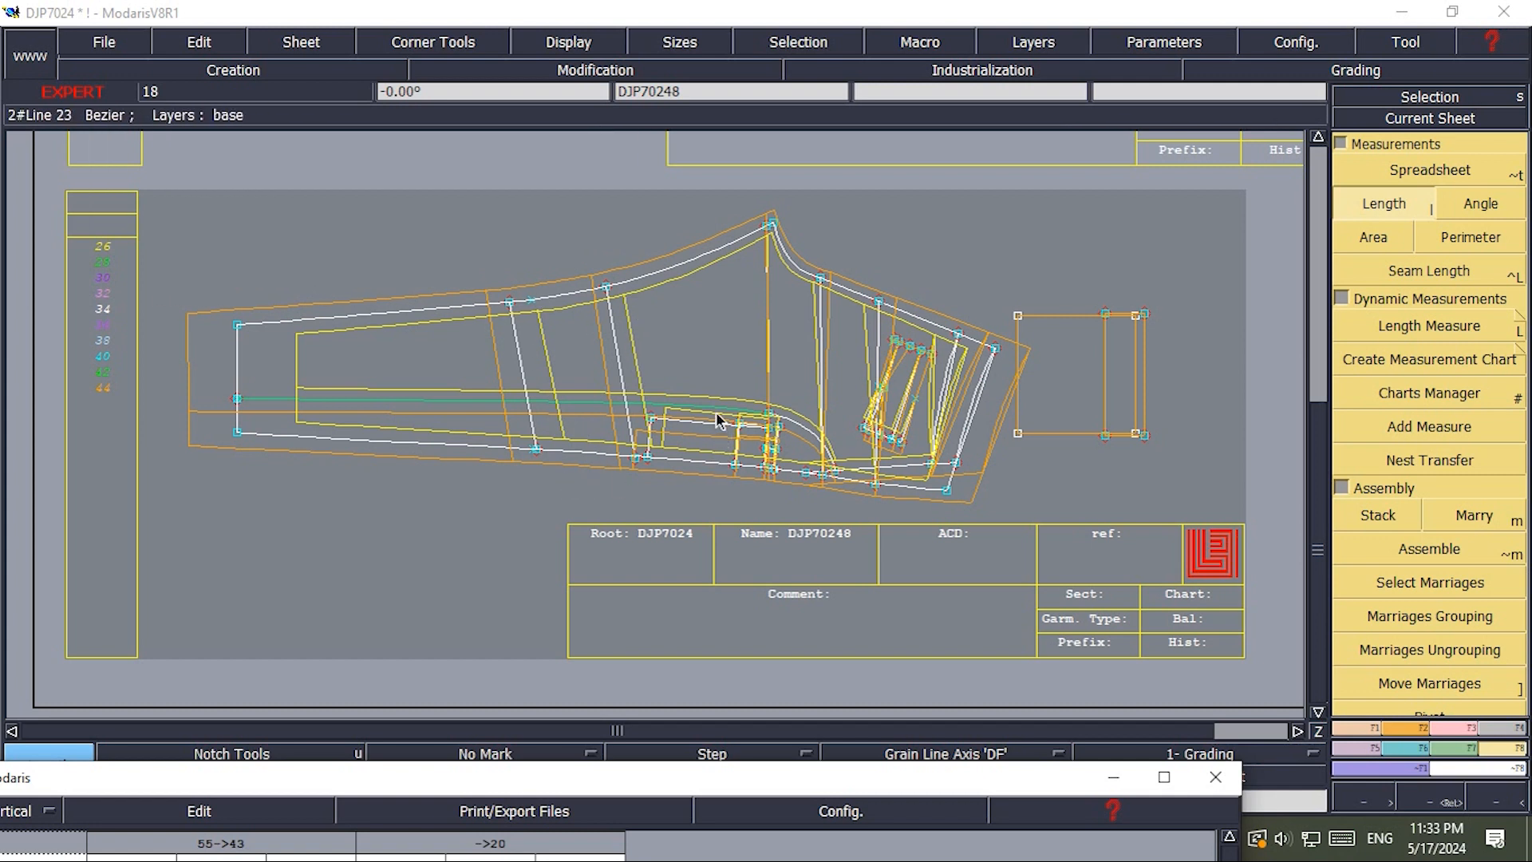
Step: Select the points of the small thigh pocket flap on the back piece
key(Return)
drag(579, 167, 711, 625)
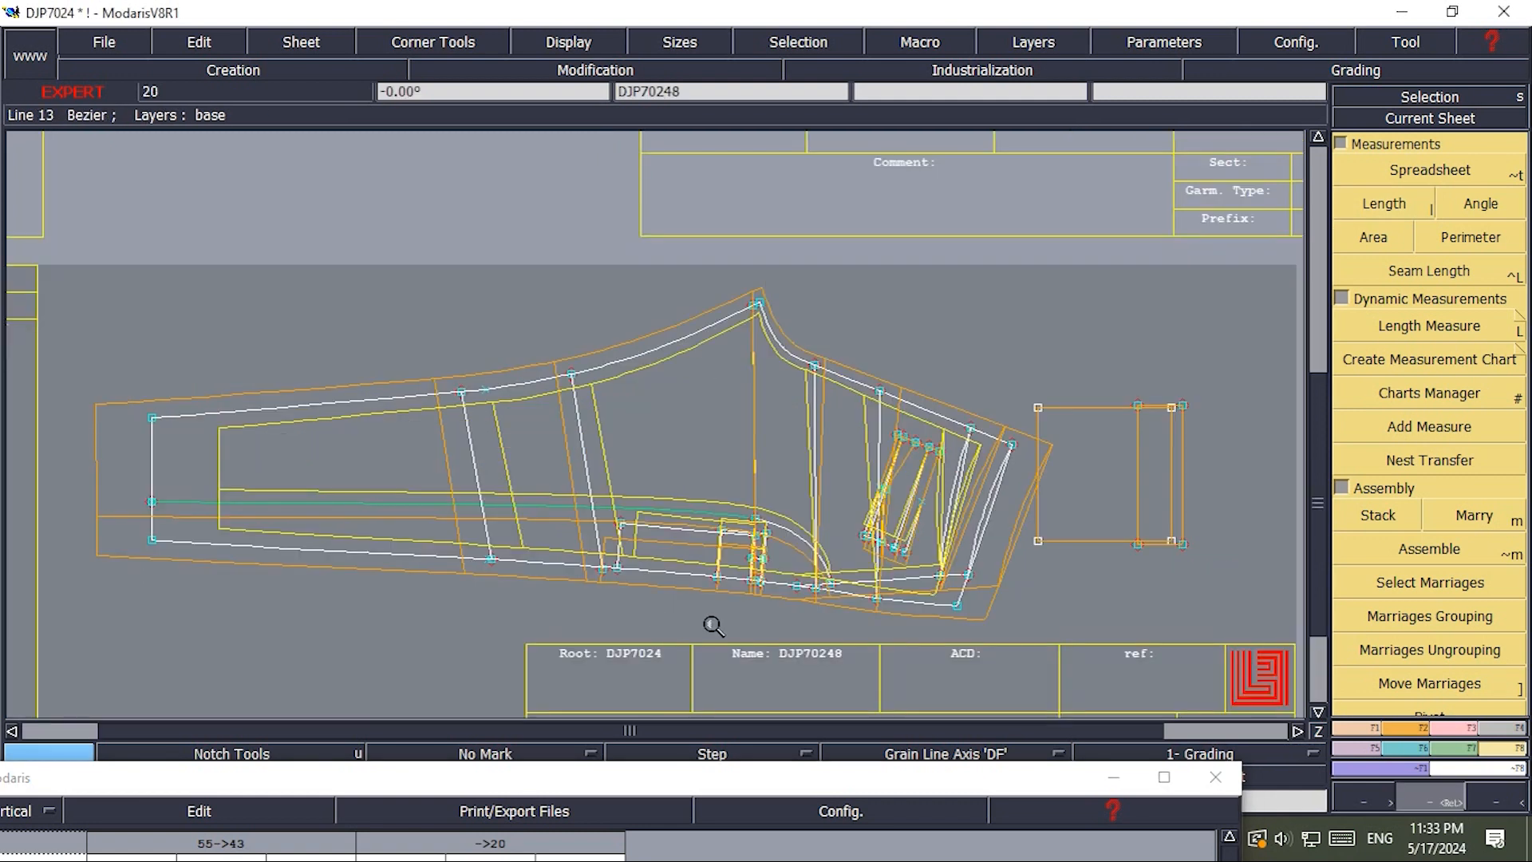
drag(732, 540, 799, 630)
scroll(962, 463, down, 2)
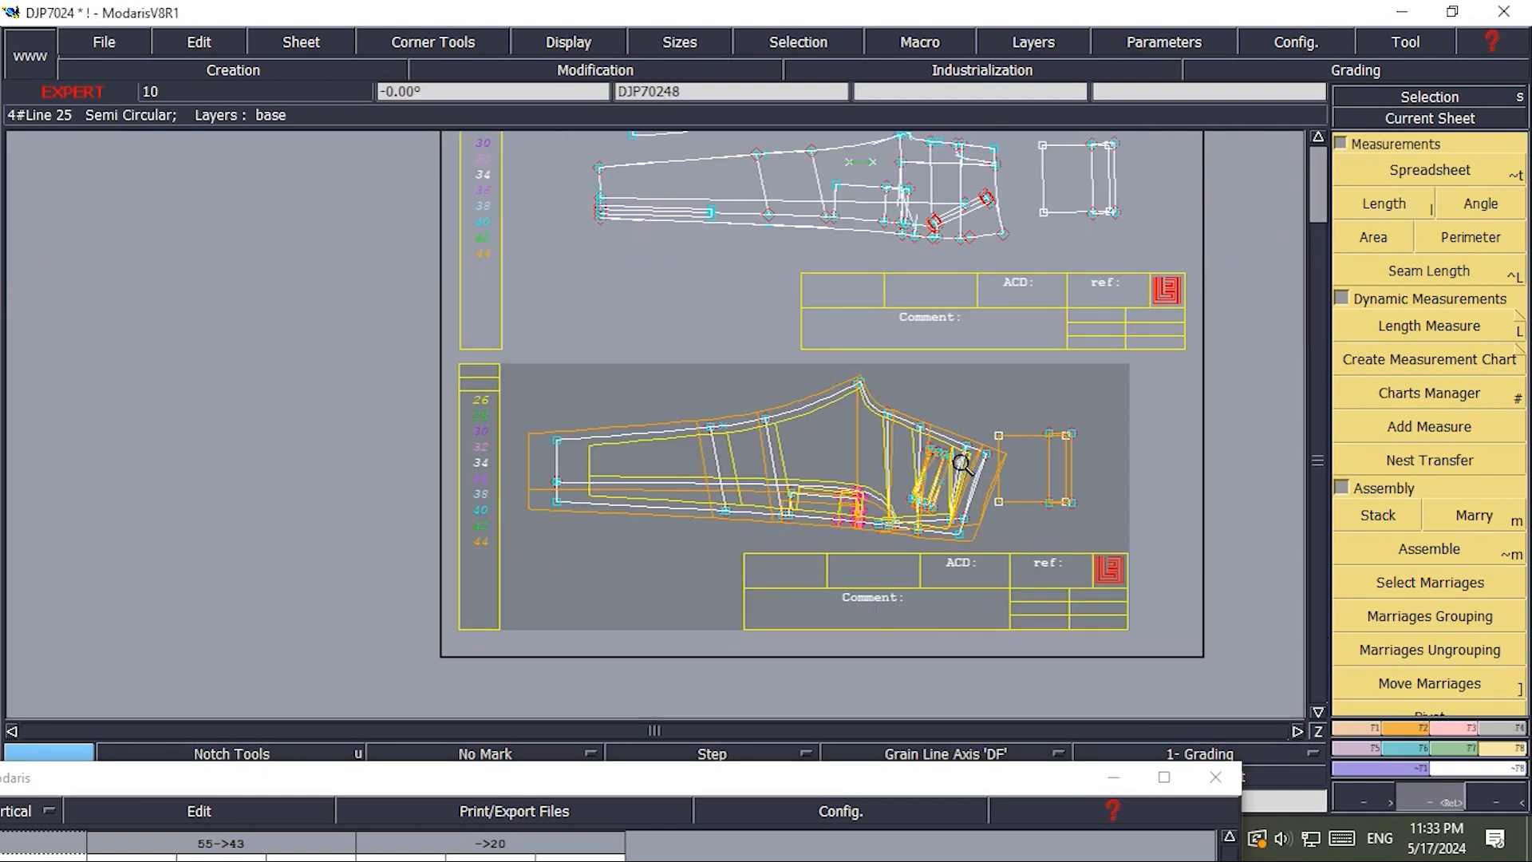
scroll(964, 461, up, 2)
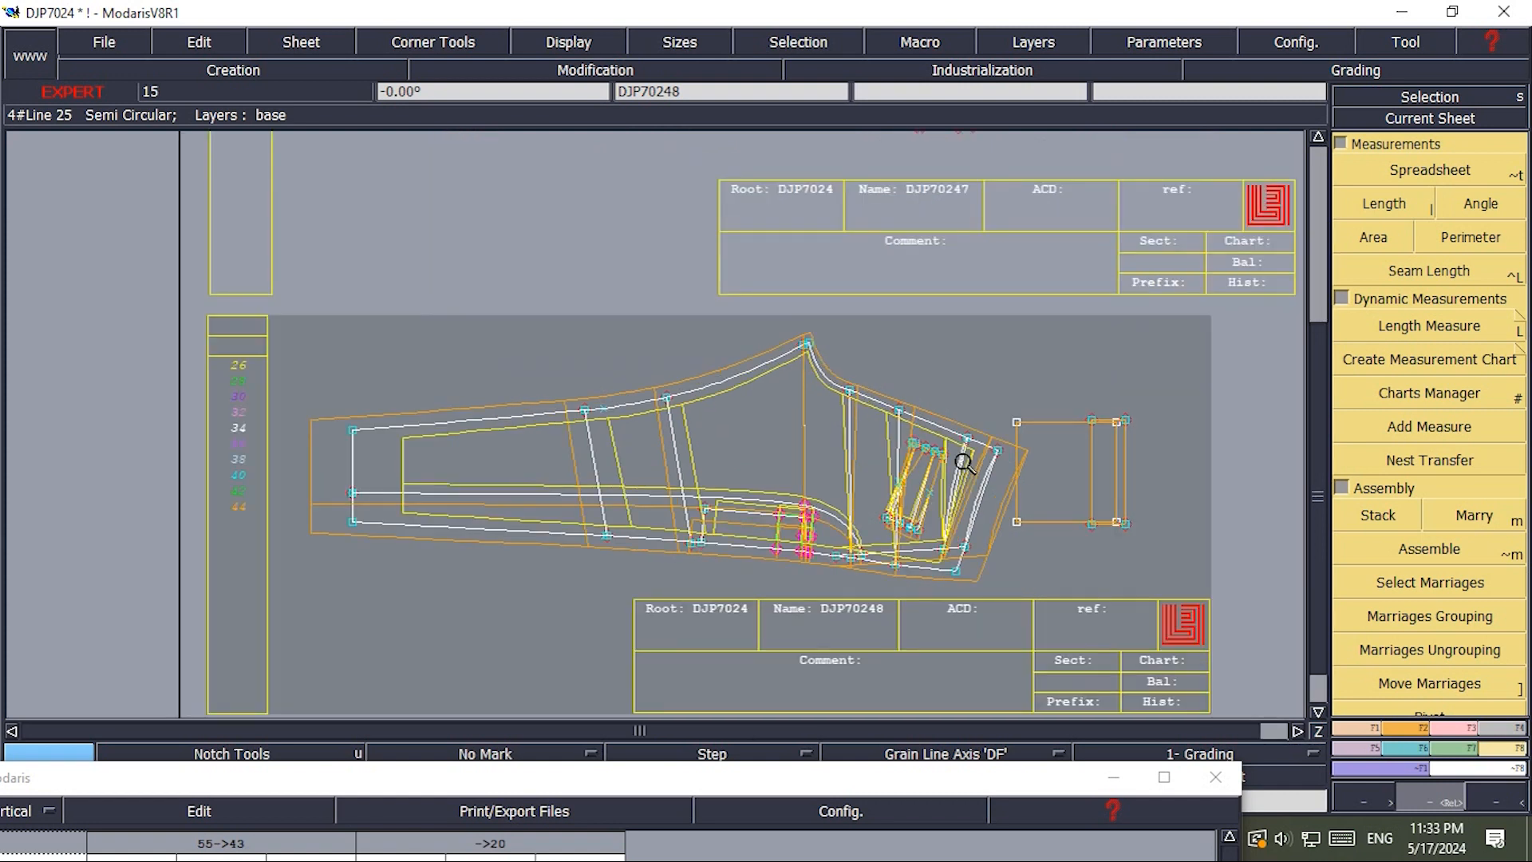
scroll(964, 461, down, 2)
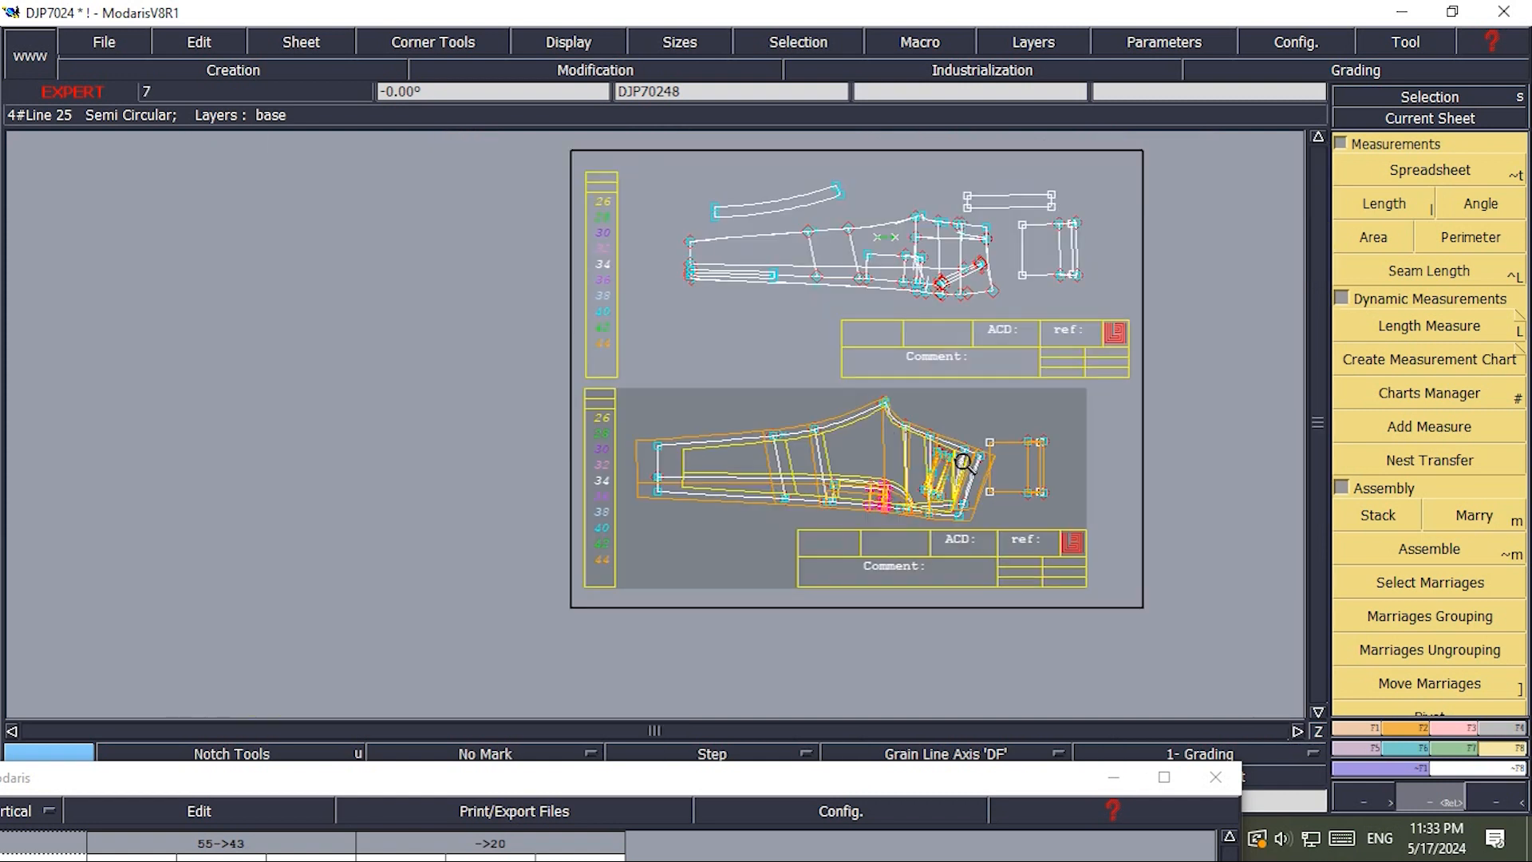
Step: Copy the X grading of the hip line's seat-seam point to its side-seam end with ReportX
click(1401, 752)
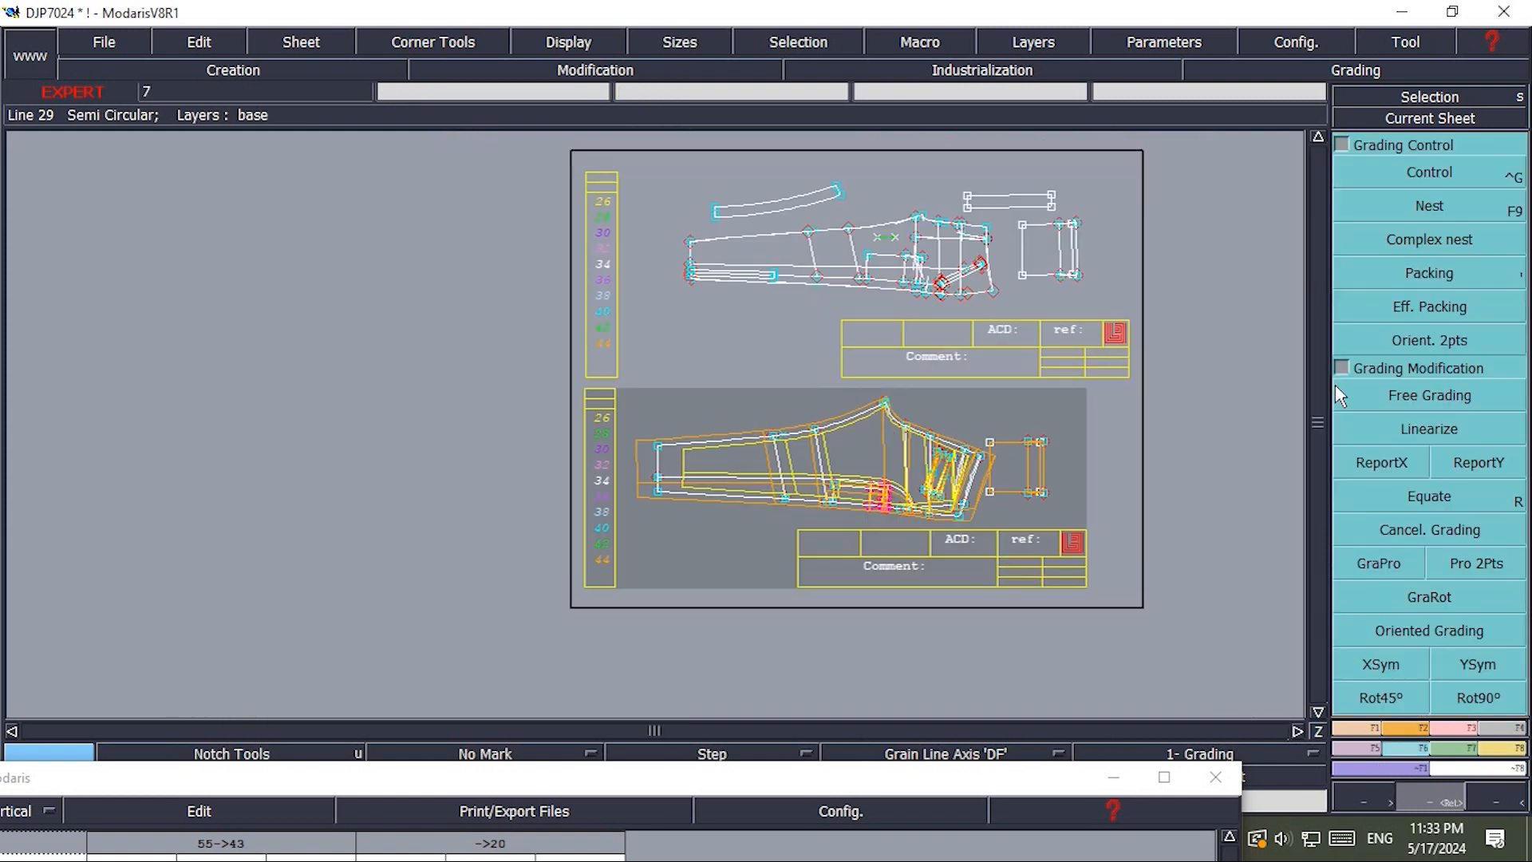
click(1398, 466)
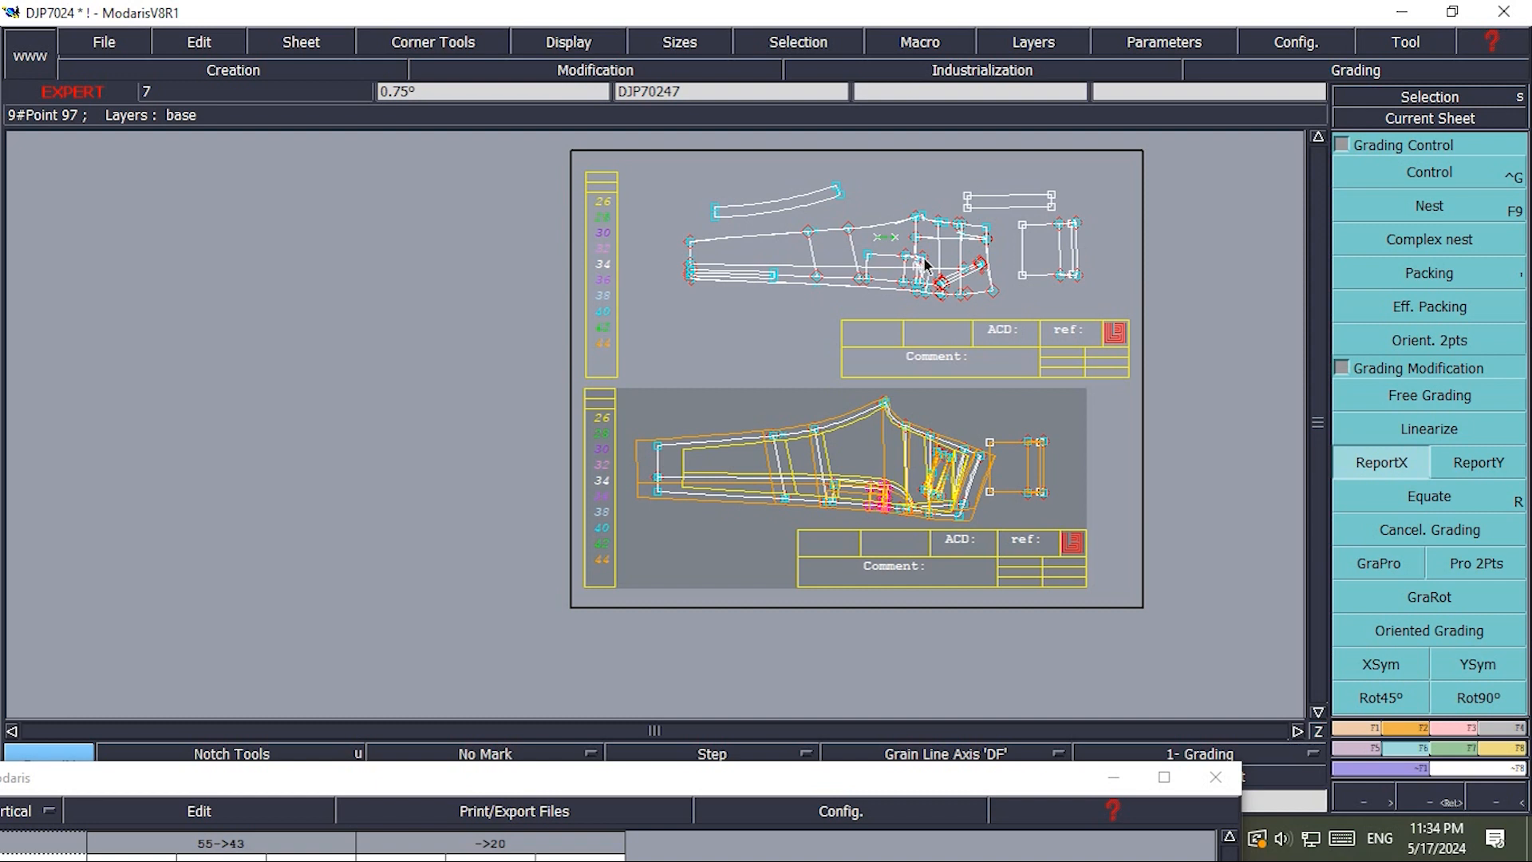
scroll(912, 495, down, 1)
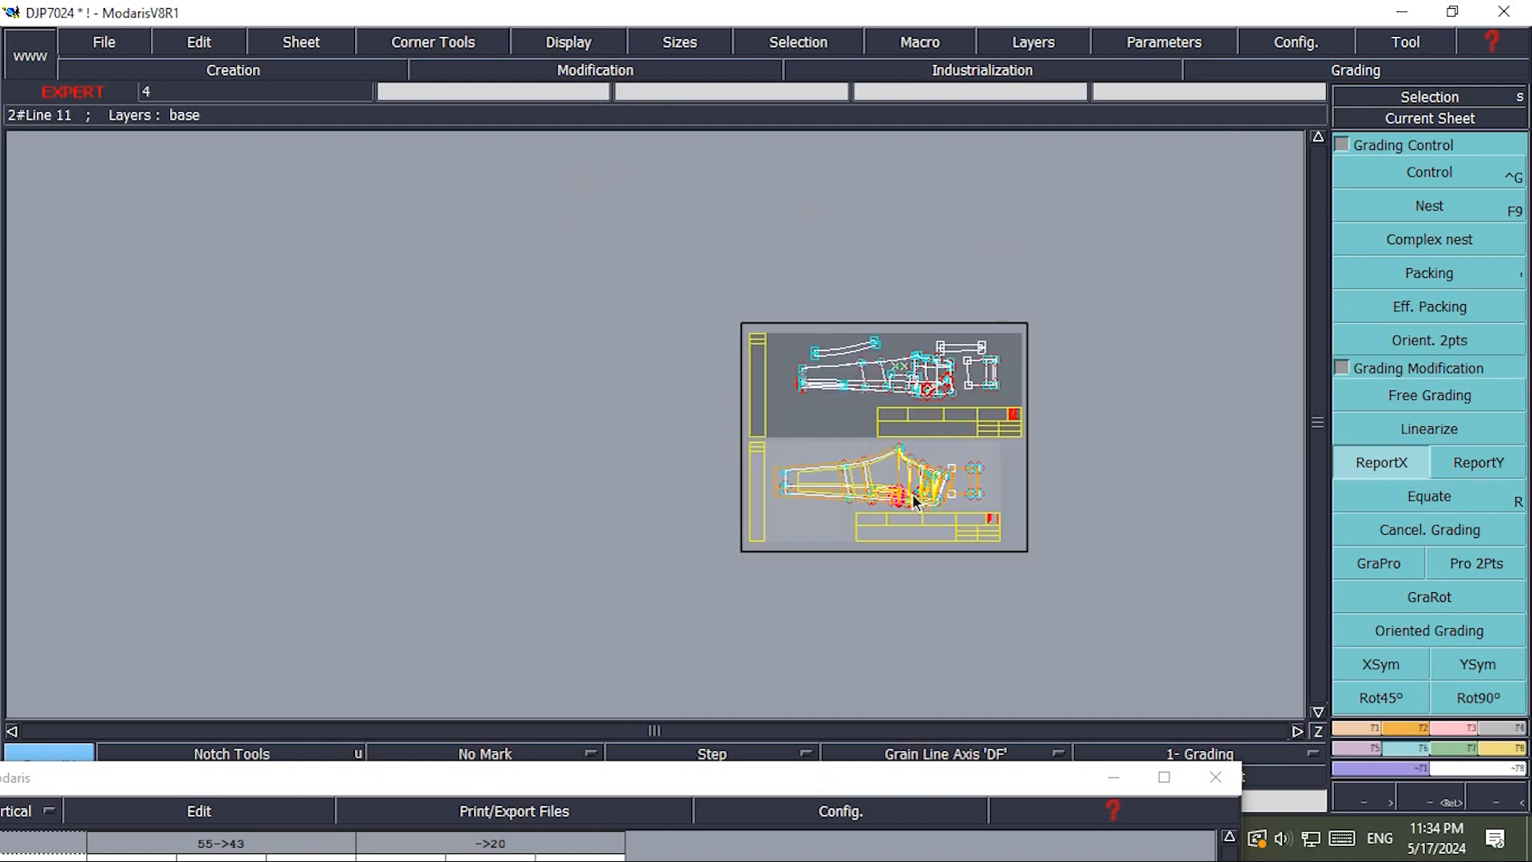
scroll(912, 493, up, 5)
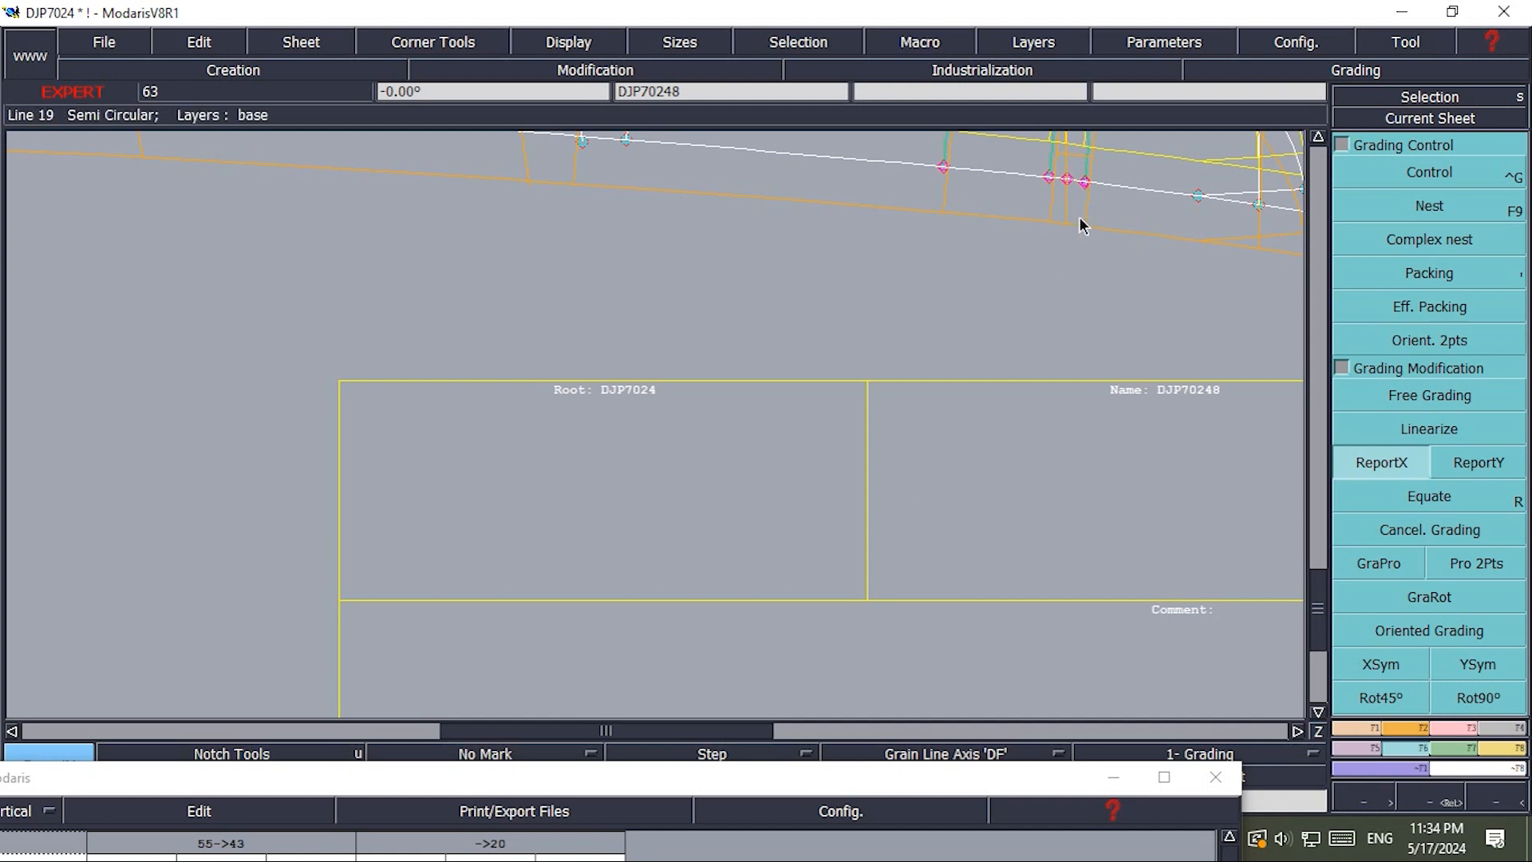
scroll(1077, 240, up, 1)
scroll(1003, 479, down, 4)
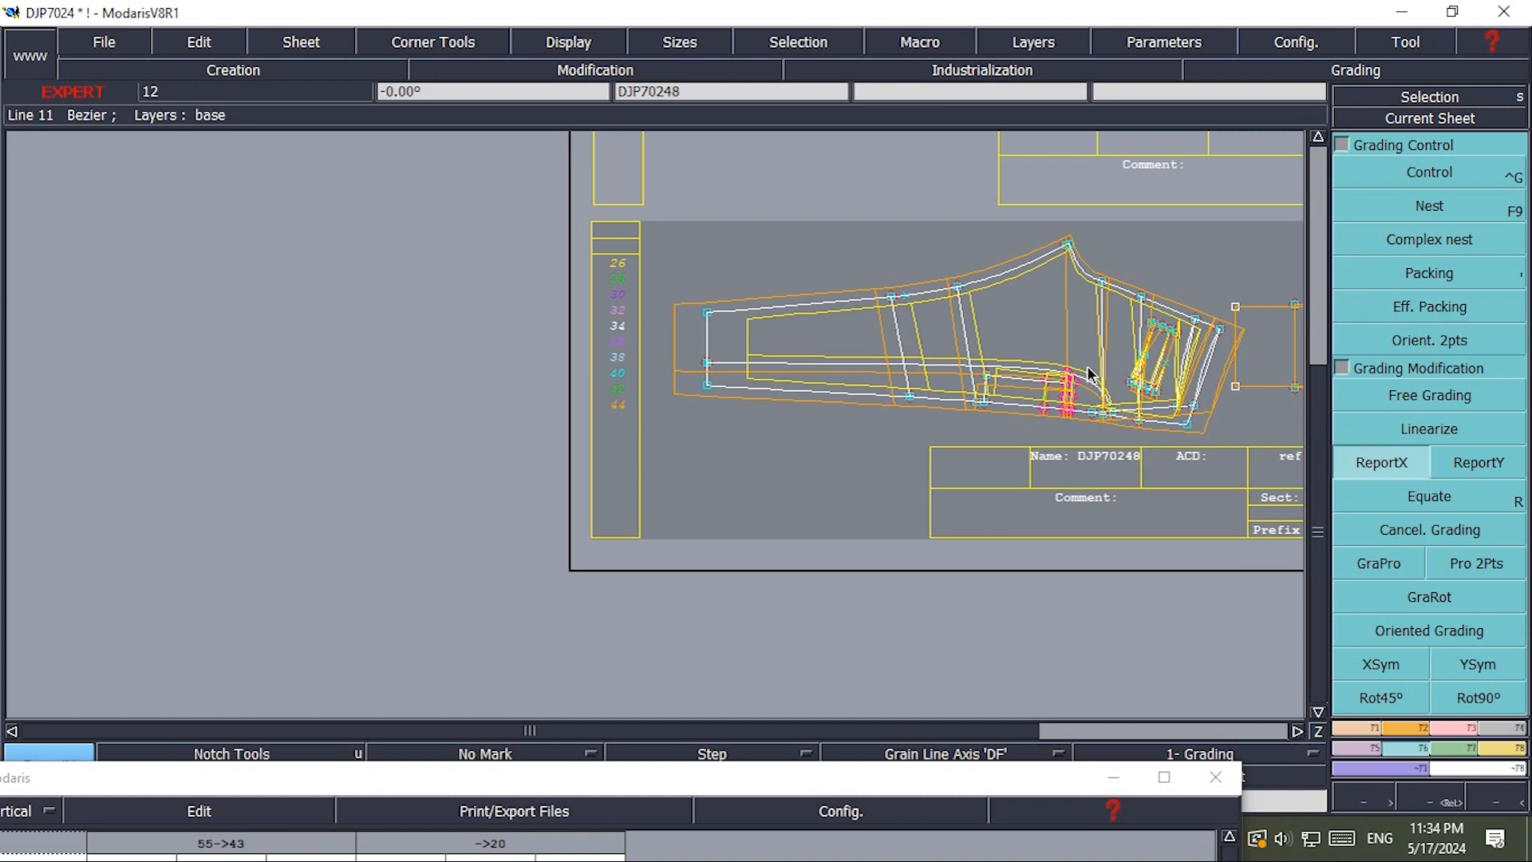
key(Return)
drag(1047, 229, 1280, 483)
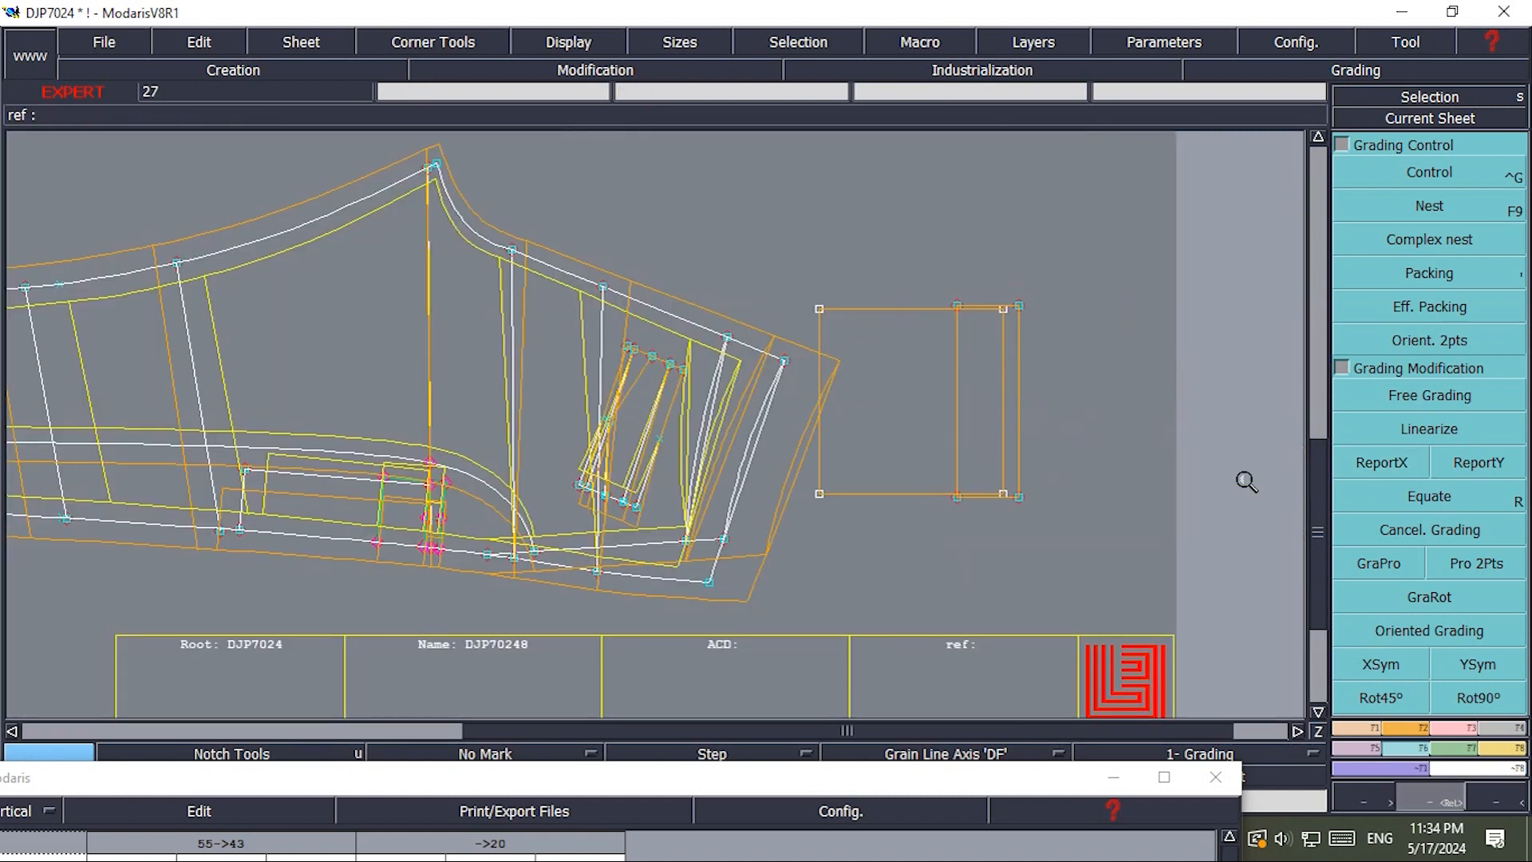
click(512, 250)
click(512, 559)
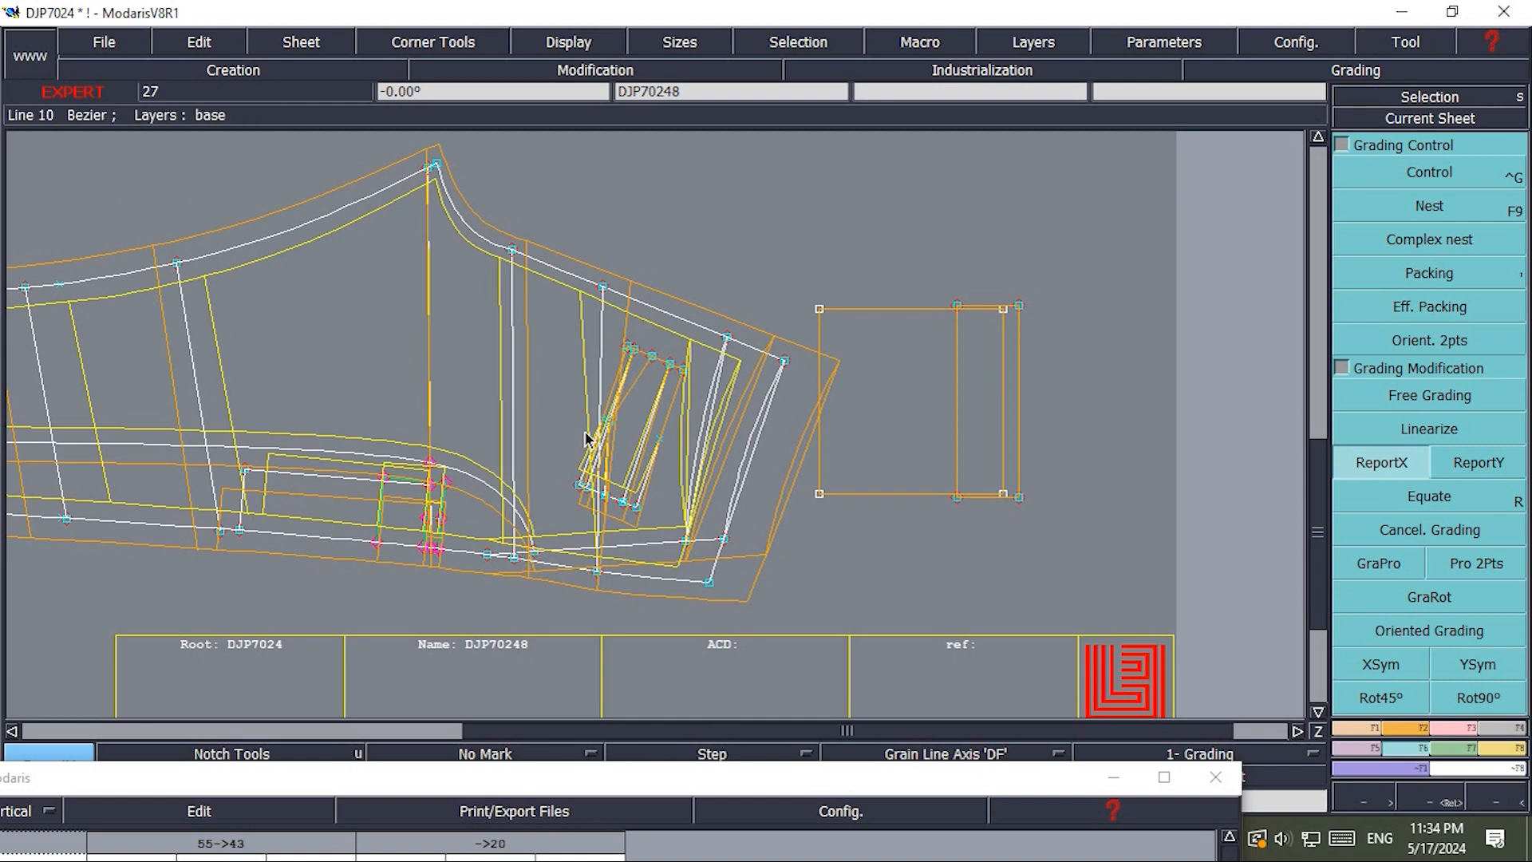
key(Return)
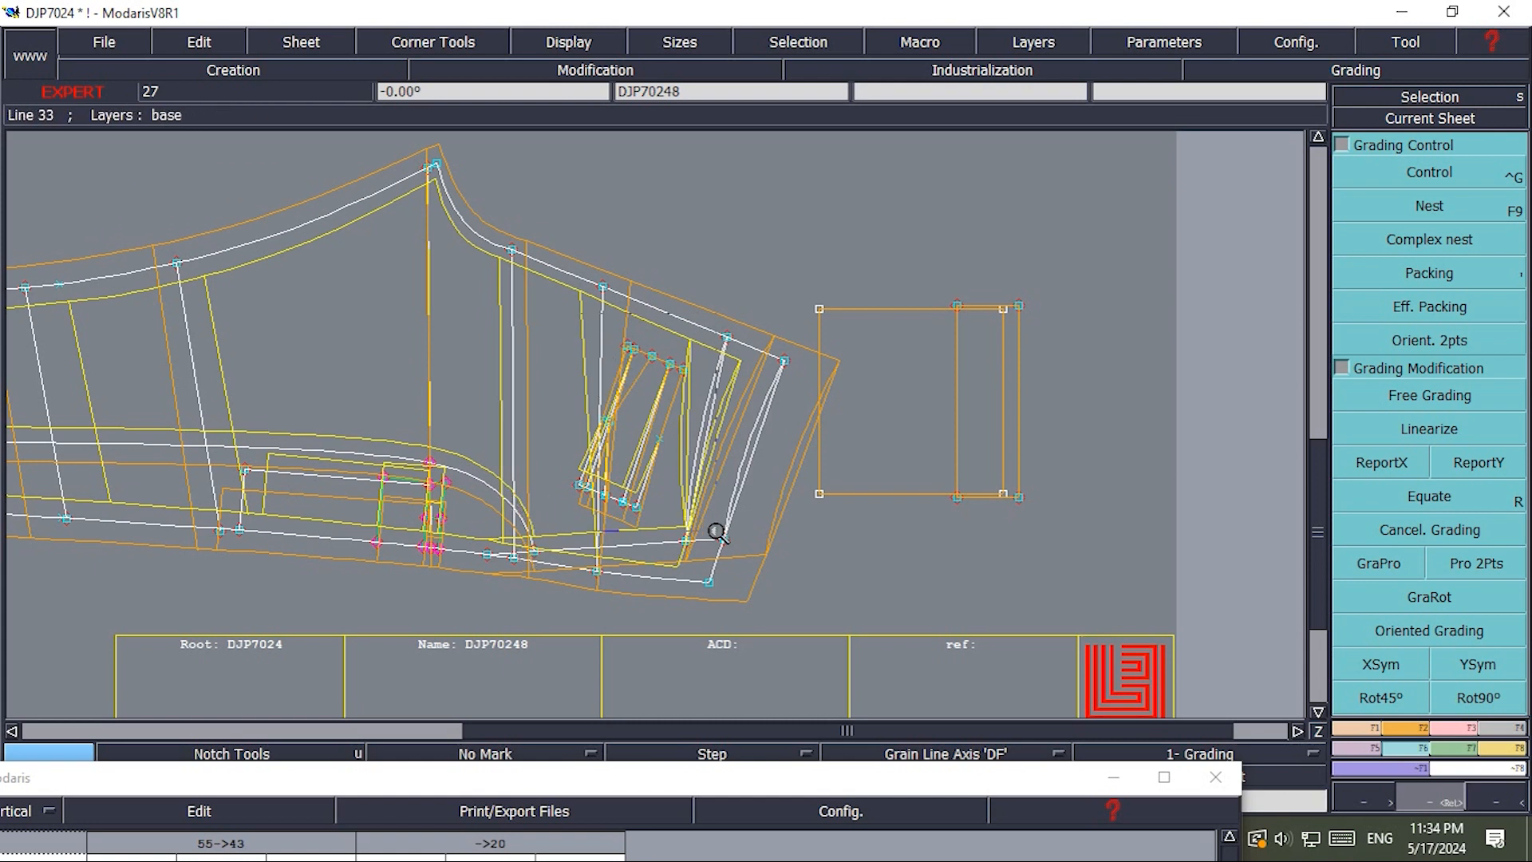
drag(716, 531, 716, 533)
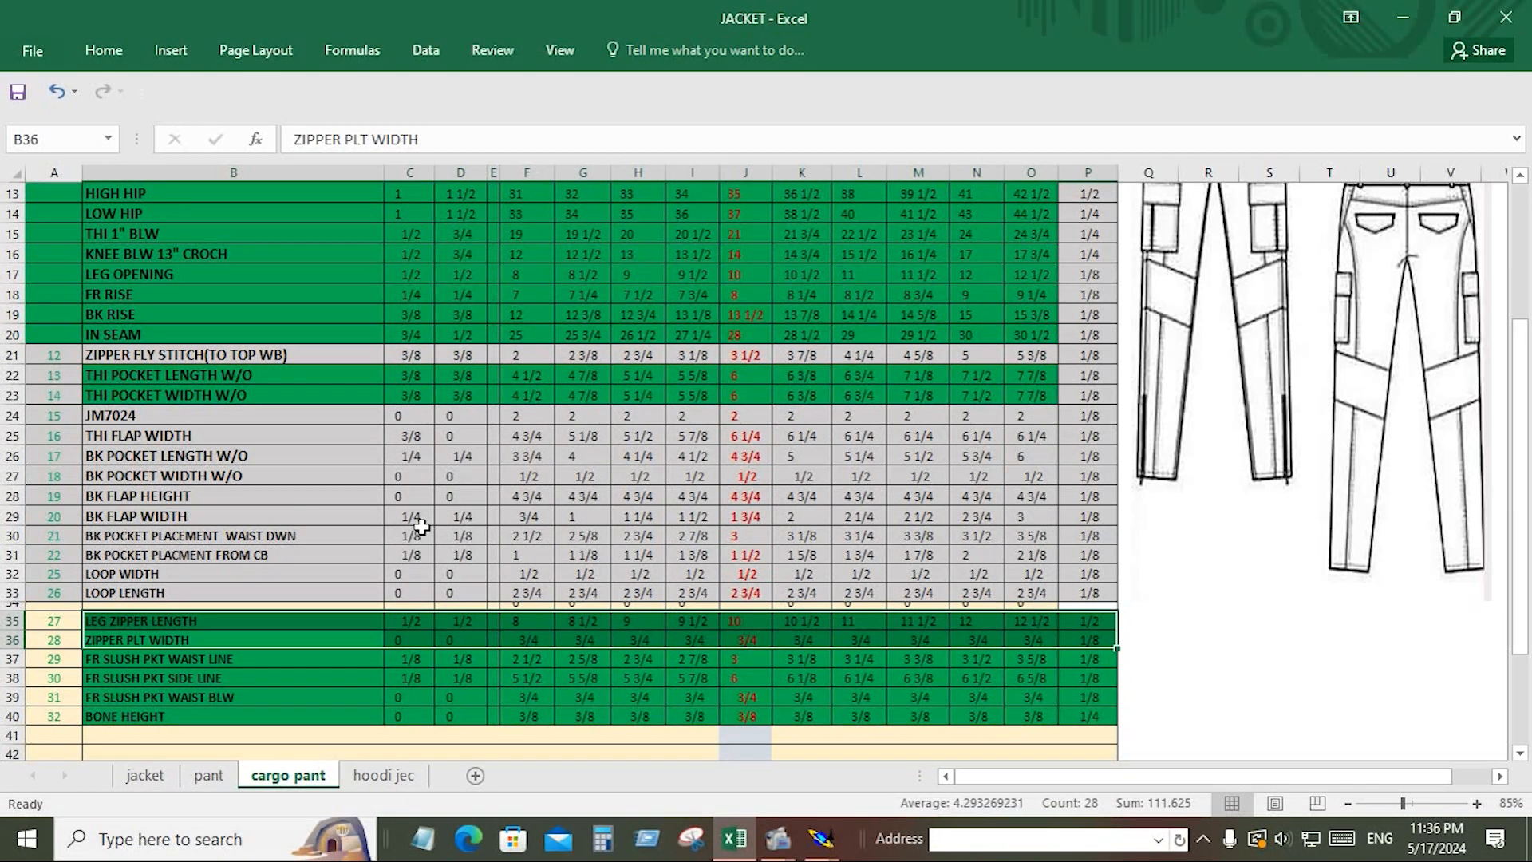
Step: In the Excel cargo pant sheet, fill the two BK POCKET placement rows and the LOOP WIDTH and LOOP LENGTH rows green
scroll(165, 521, down, 2)
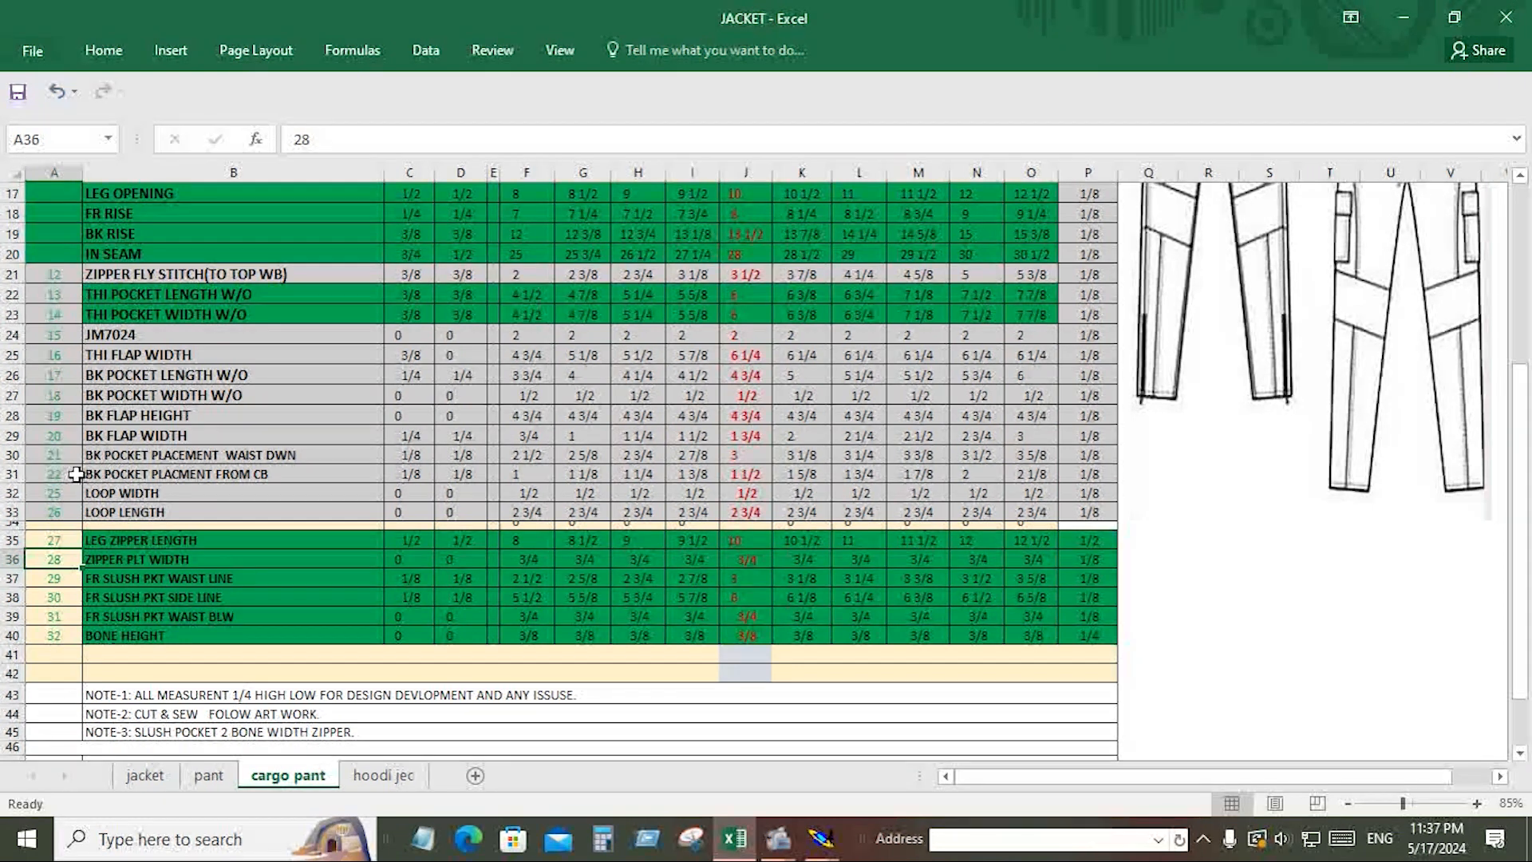
drag(72, 477, 1080, 450)
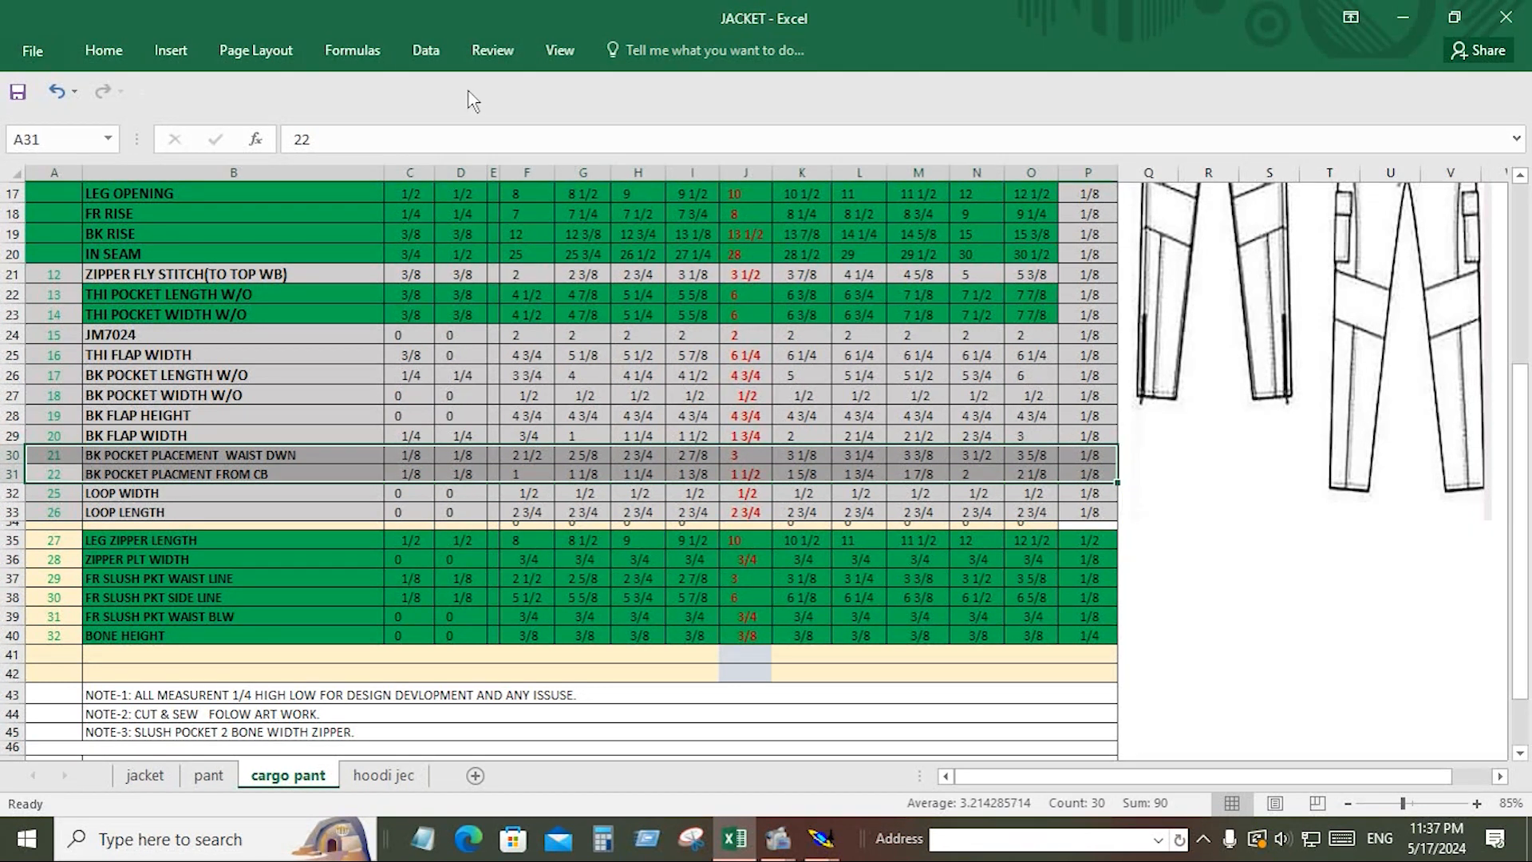
click(107, 57)
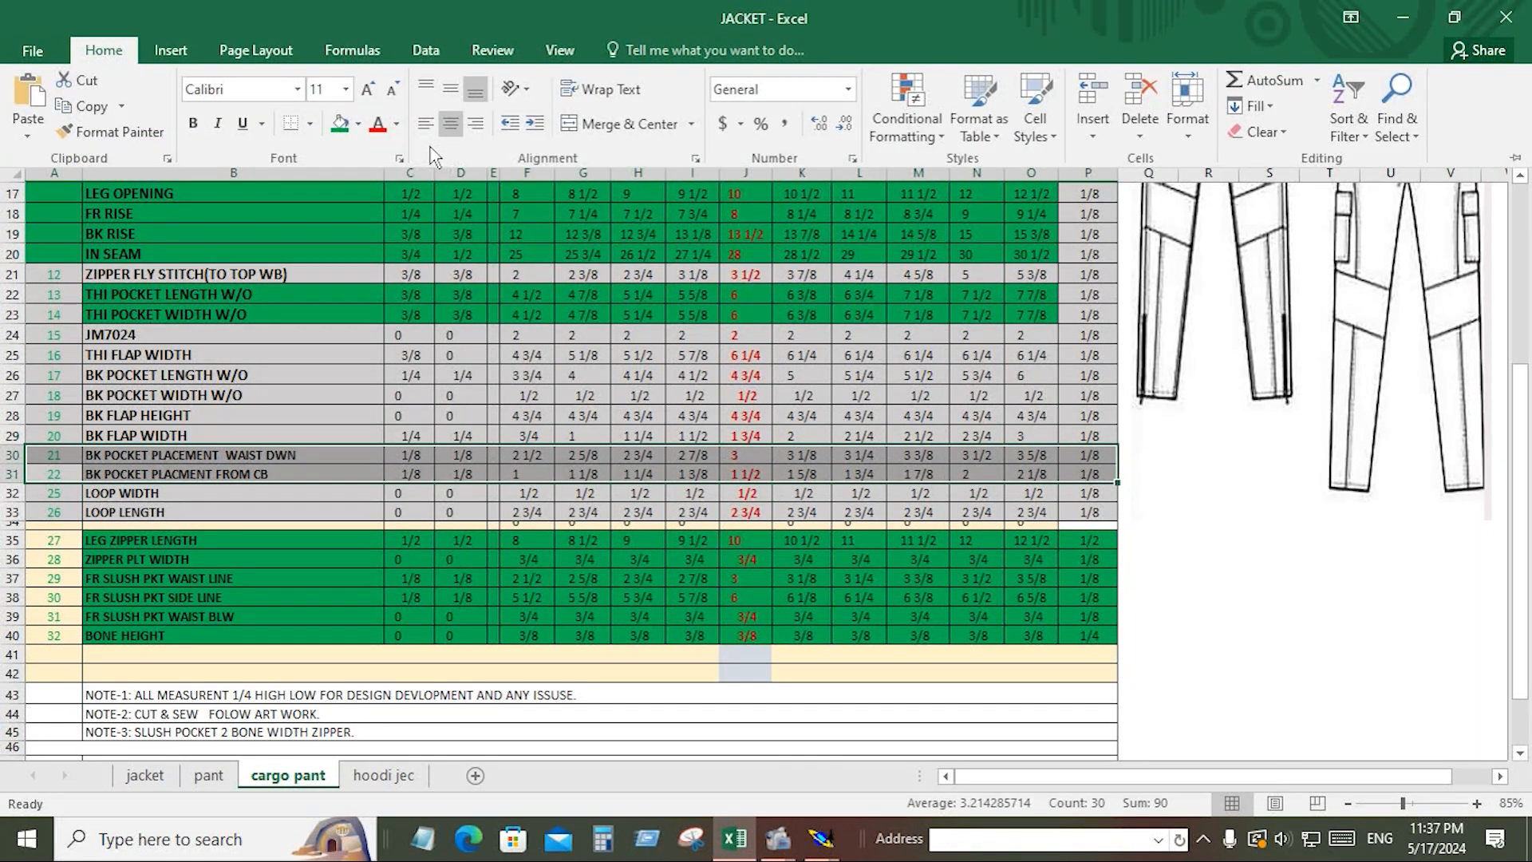
click(339, 125)
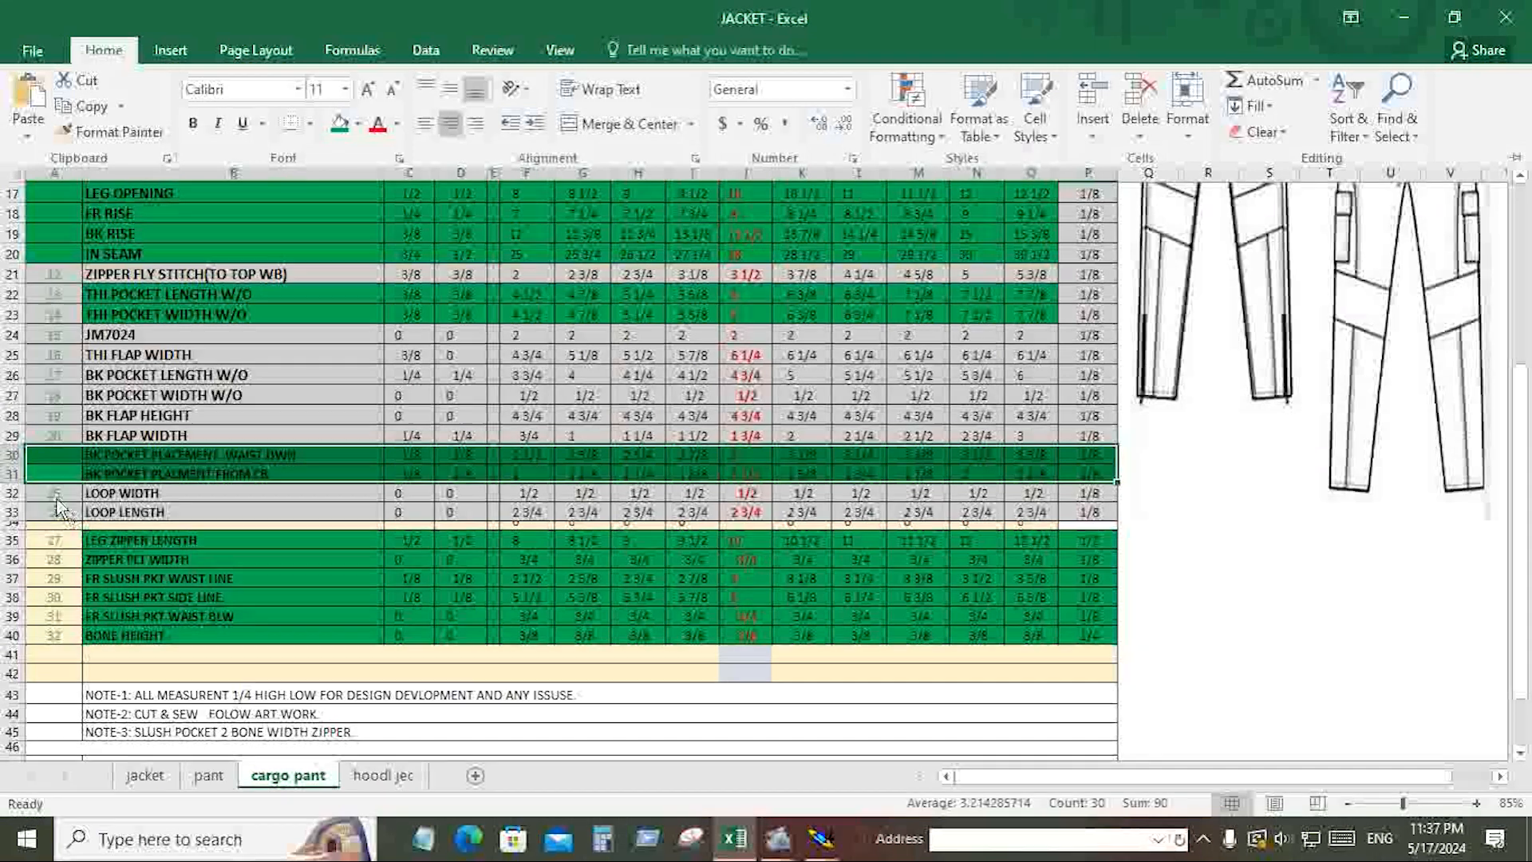
key(ctrl+F1)
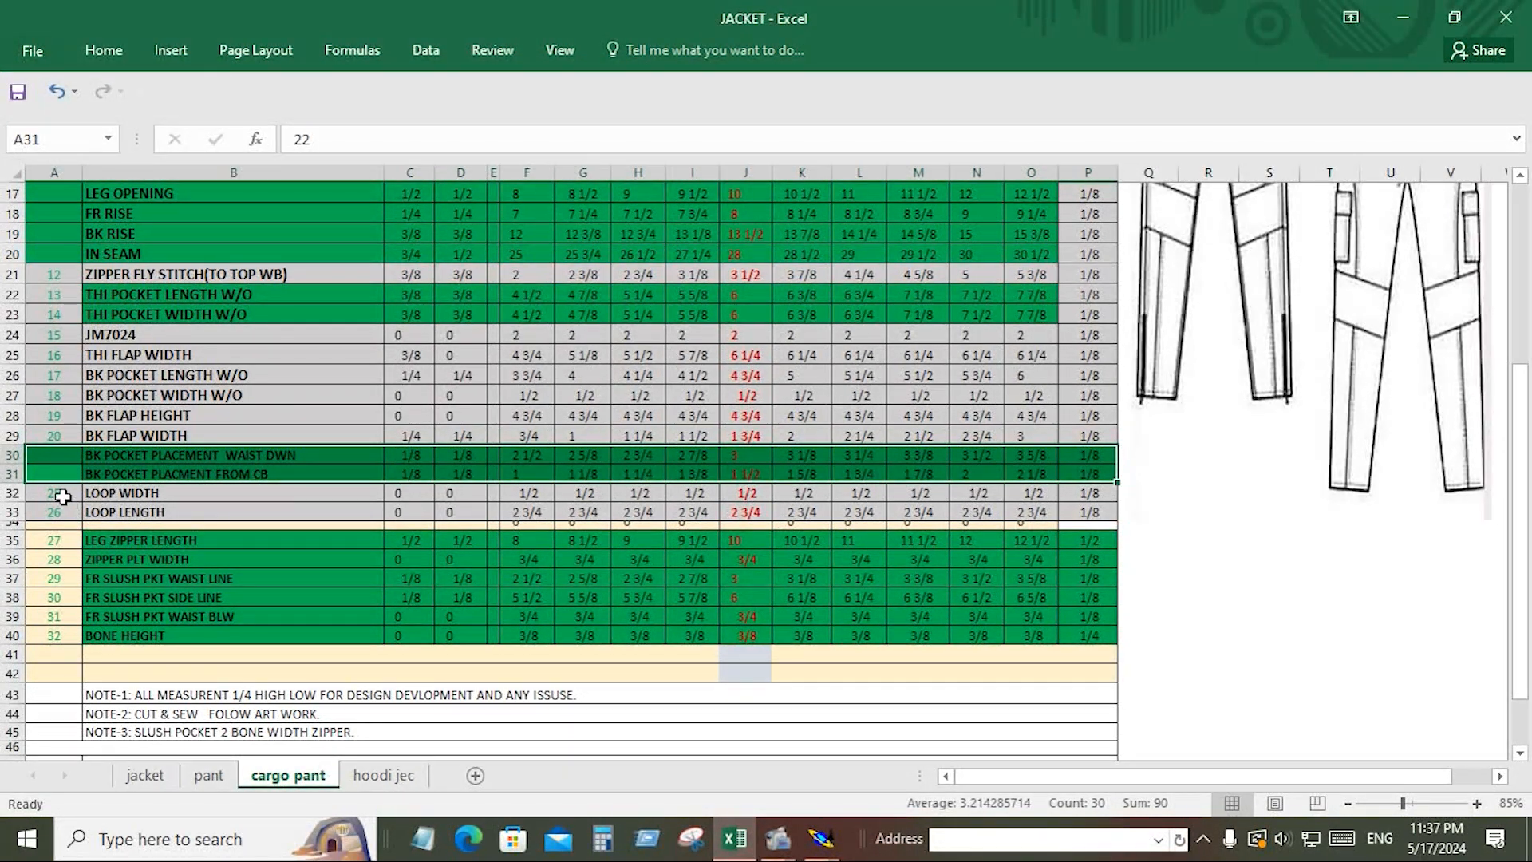
drag(54, 495, 1036, 511)
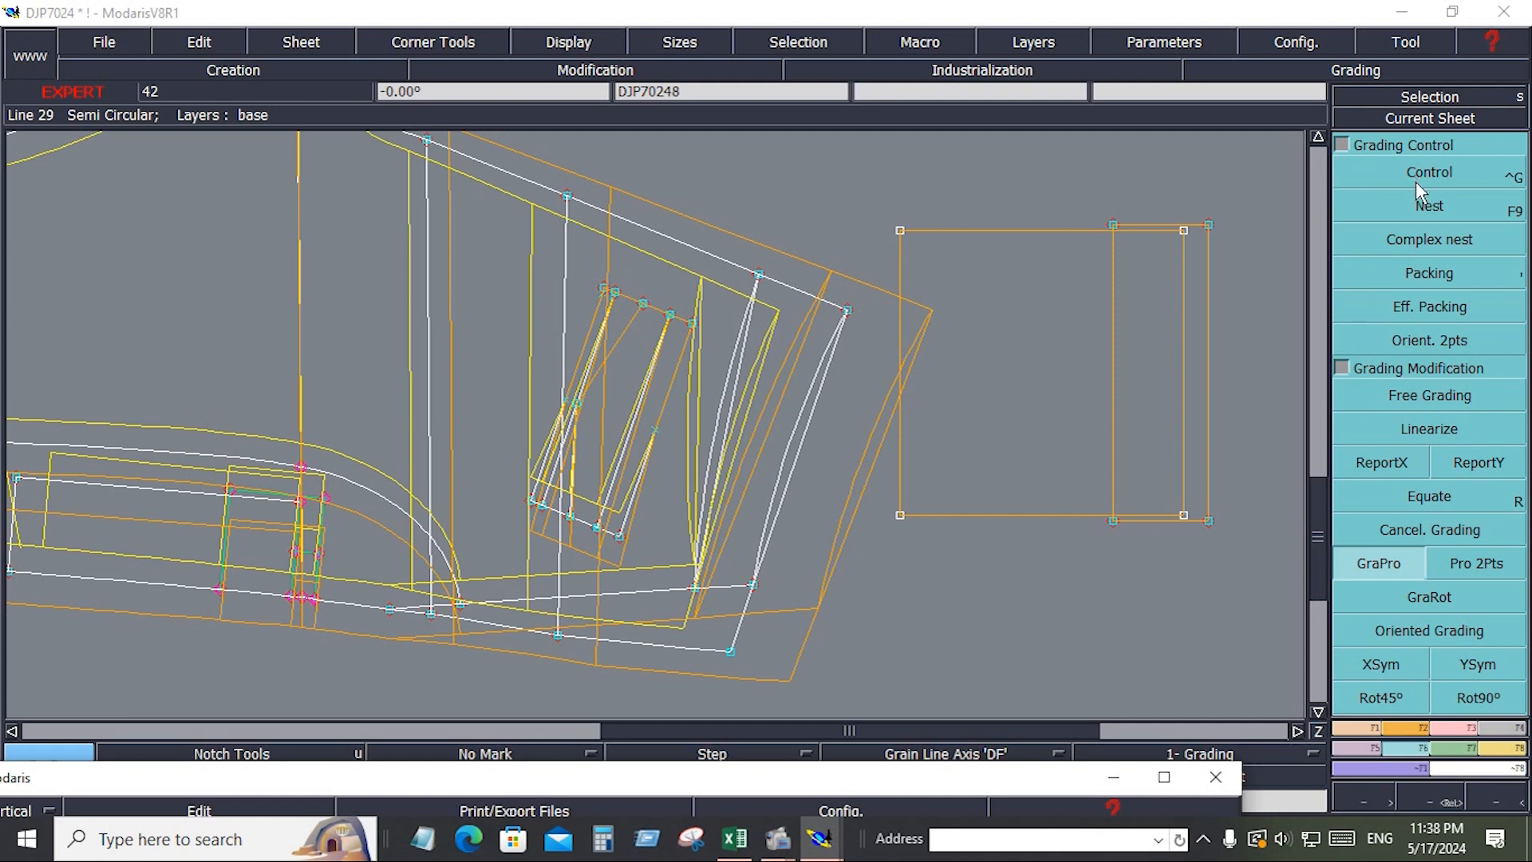
Step: Pack the nest at the yoke seam's center-back point and report that point's grading to the selected back pocket points
click(1428, 274)
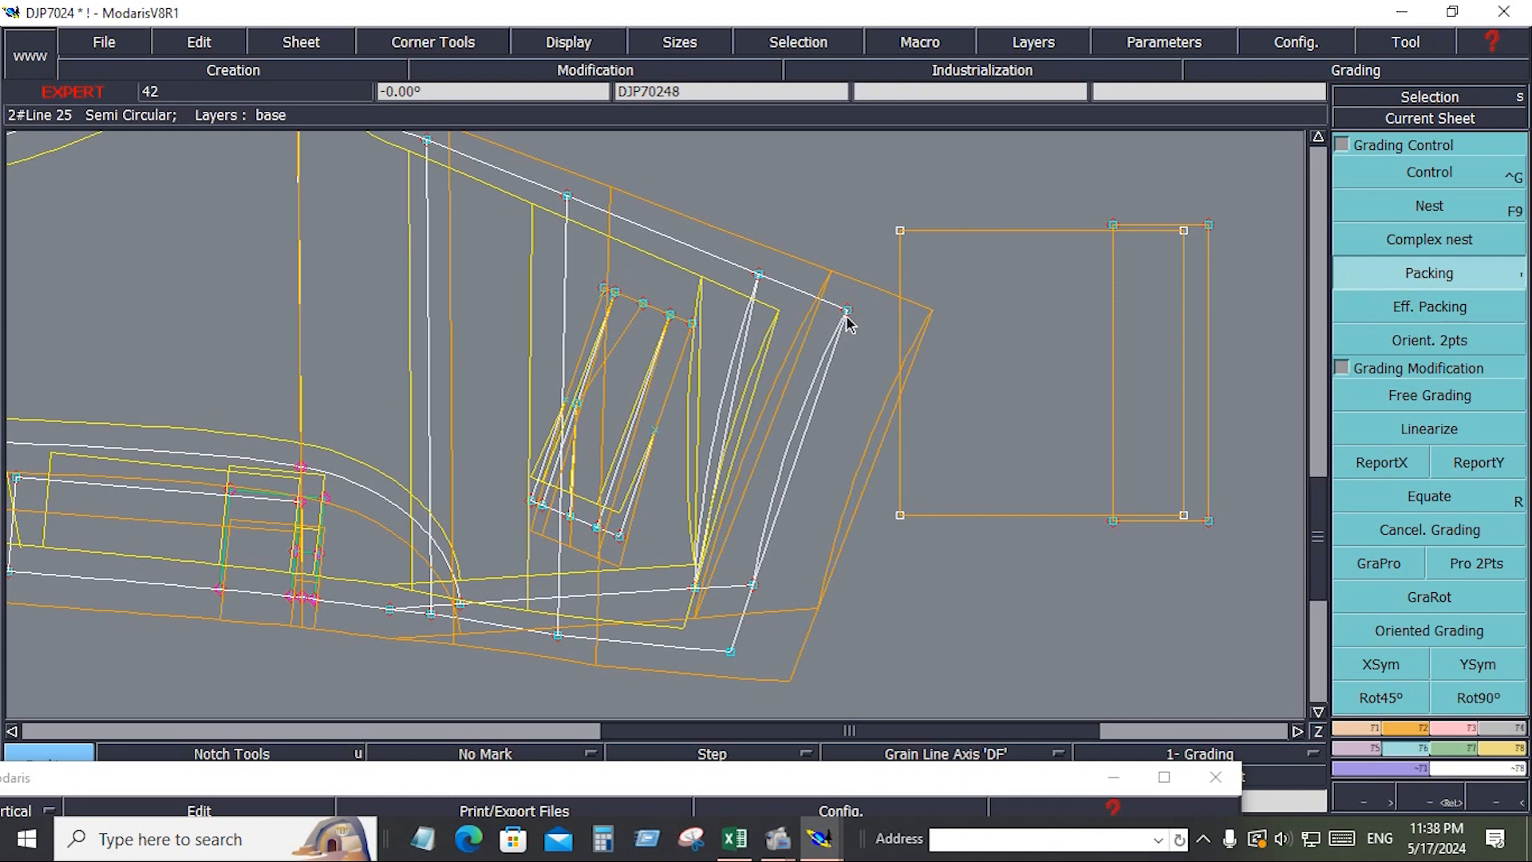
click(758, 276)
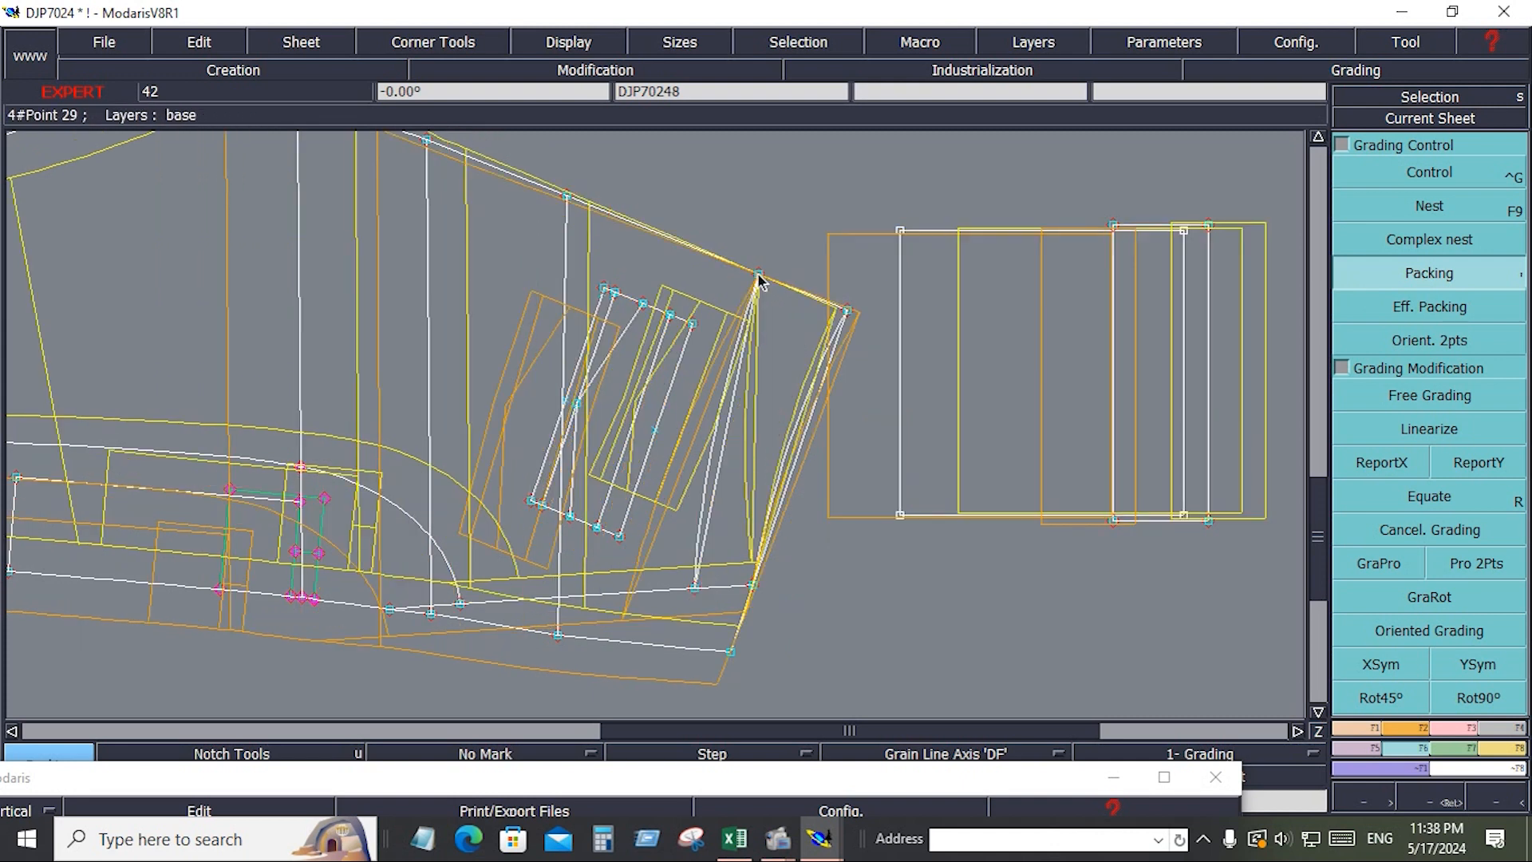
click(715, 556)
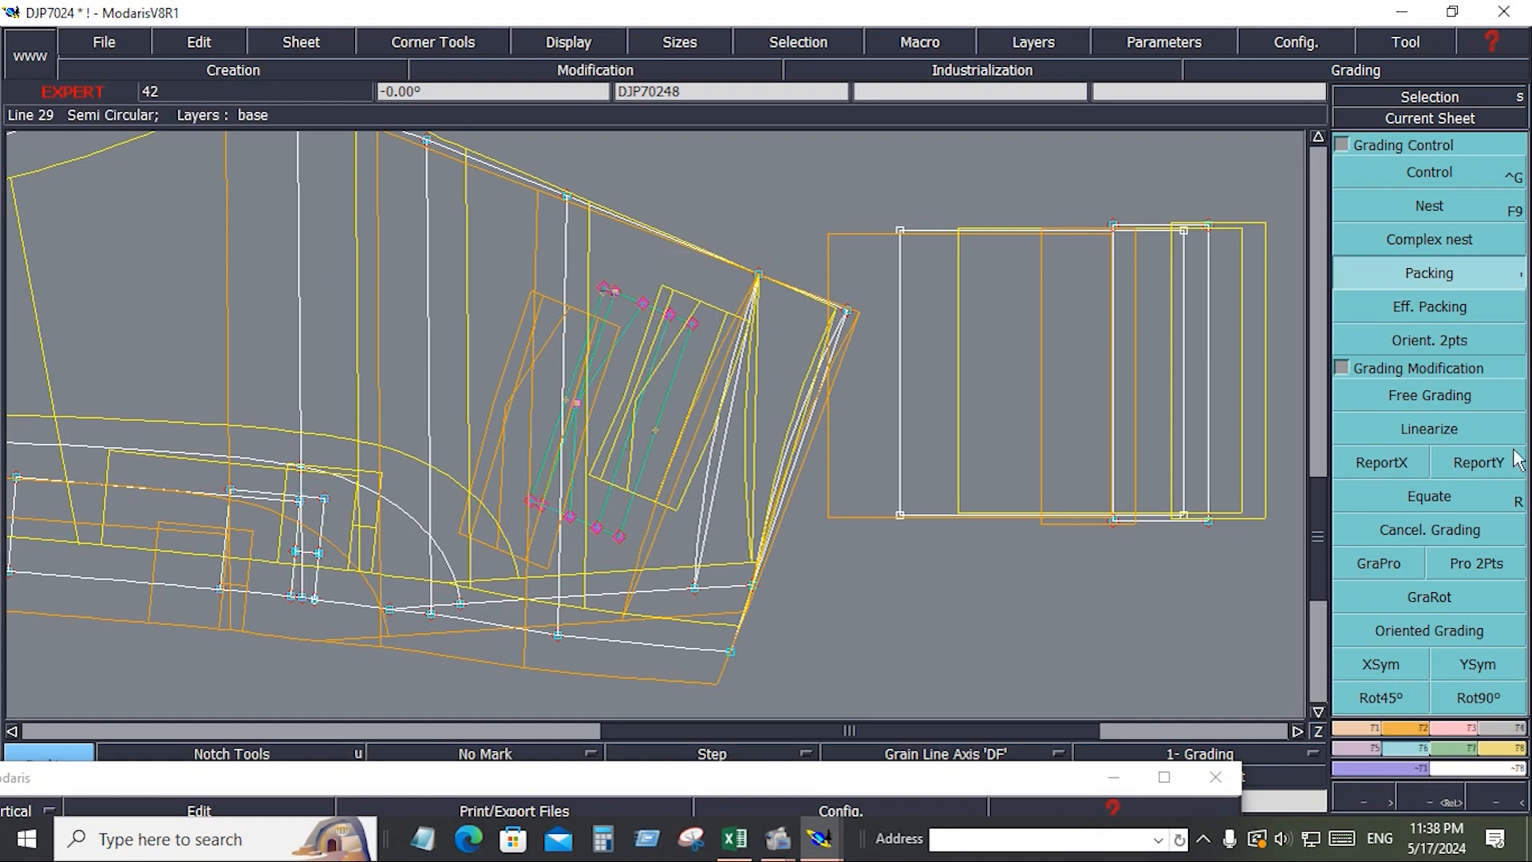
click(1404, 466)
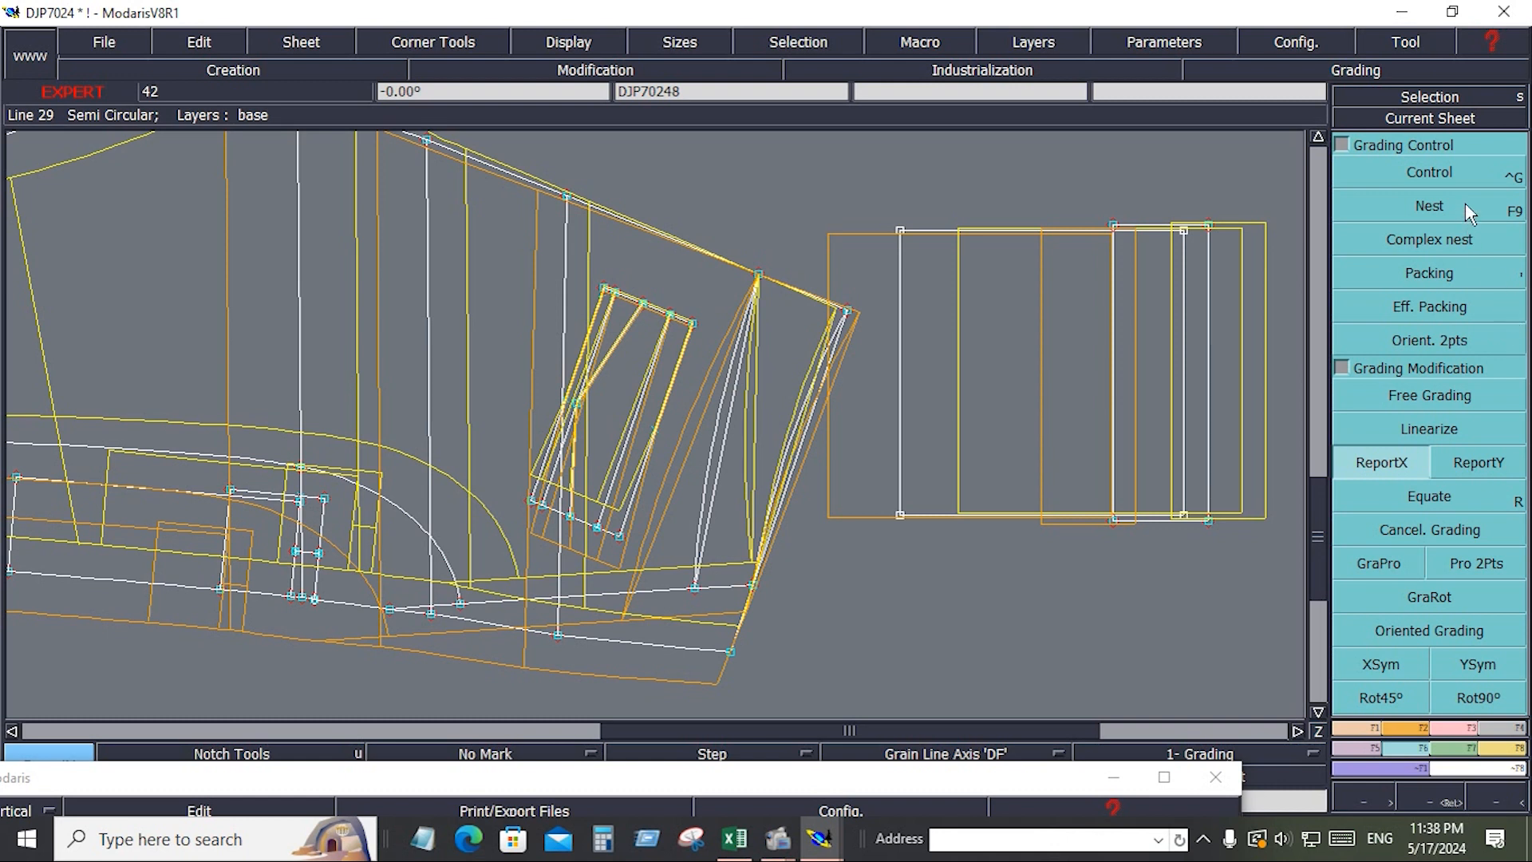
Step: Inspect the grading rules for all sizes at the back pocket's lower corner nearest the waist
click(1450, 181)
click(1438, 265)
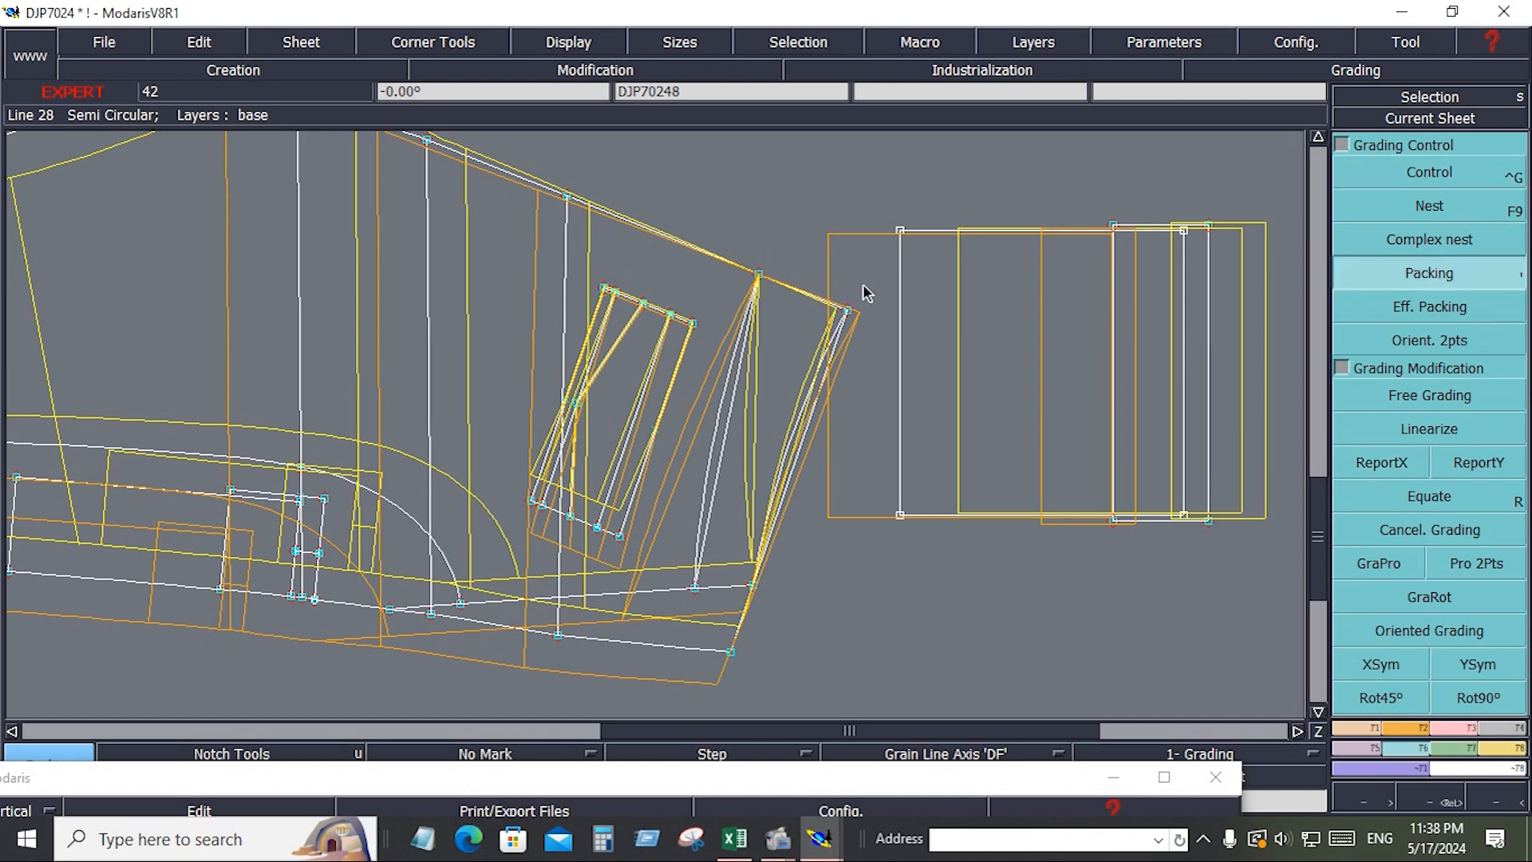
click(694, 327)
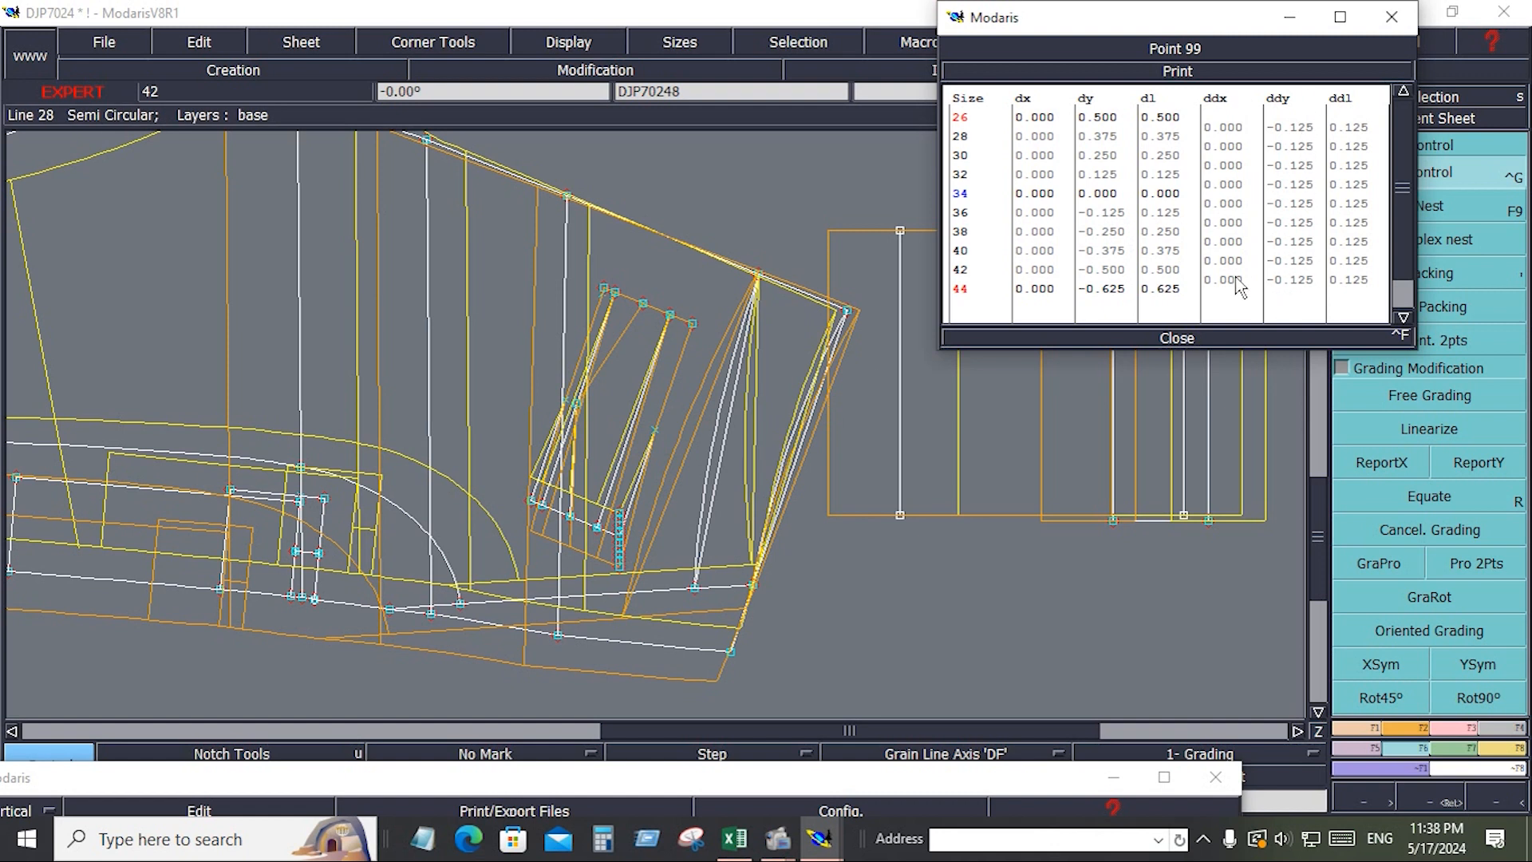
click(1185, 339)
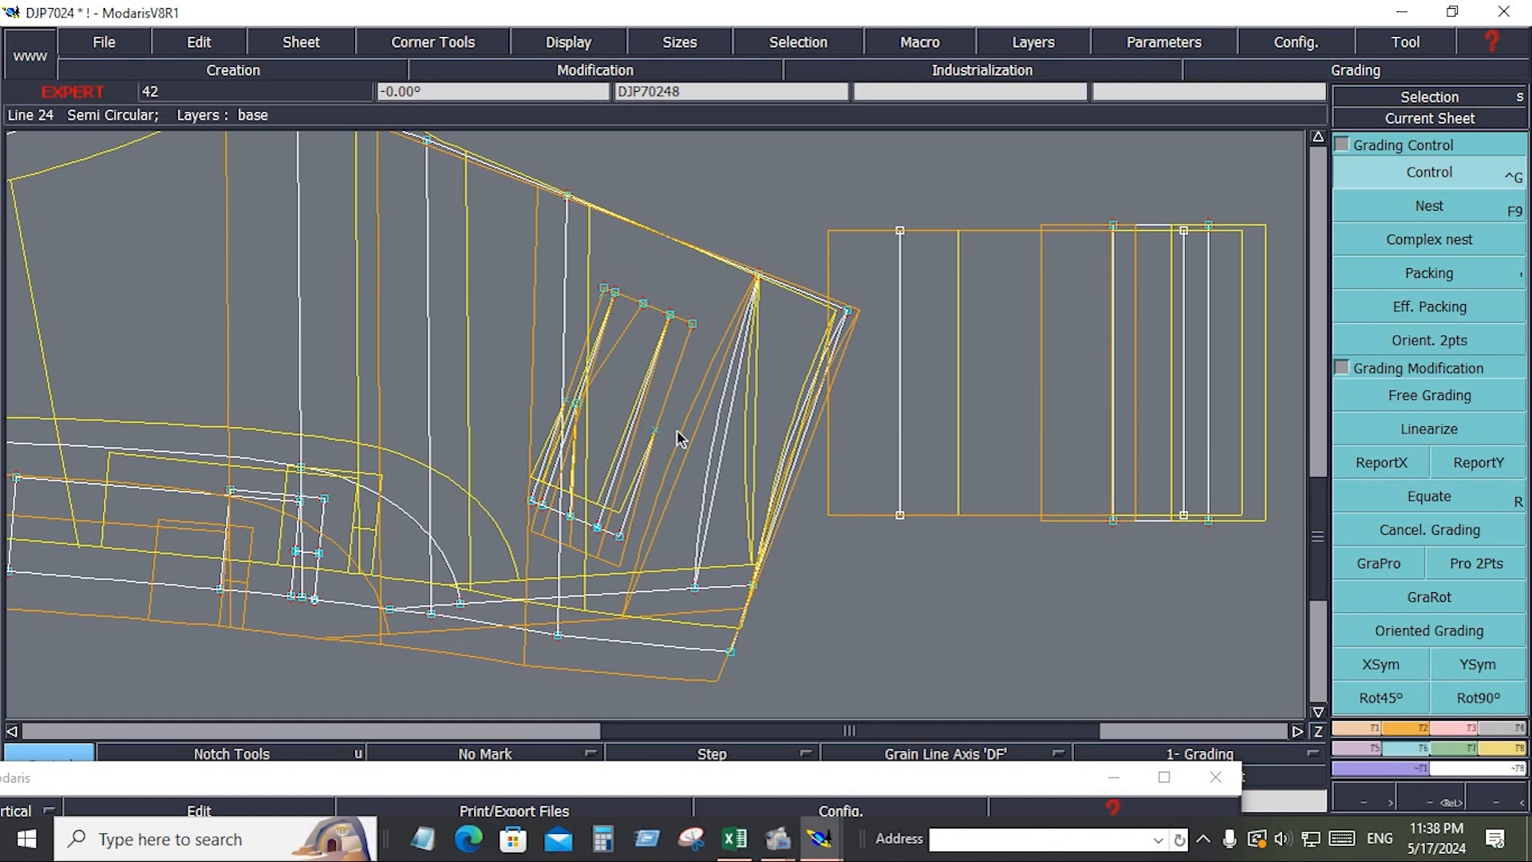
Step: Check the back pocket placement rows in the Excel size chart, then return to Modaris and close the Point 44 grading table
click(733, 838)
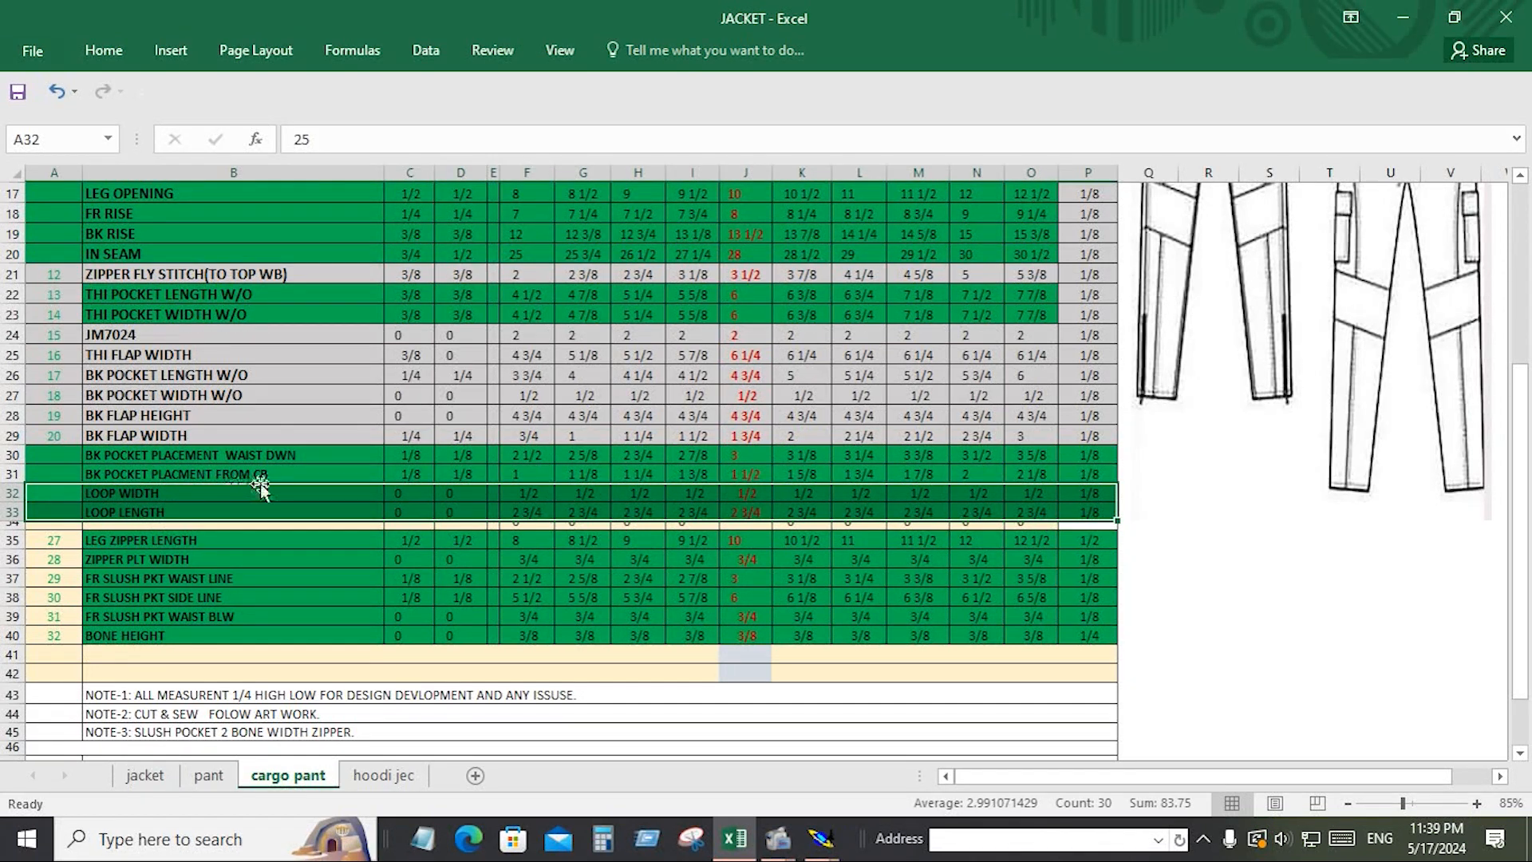
click(820, 838)
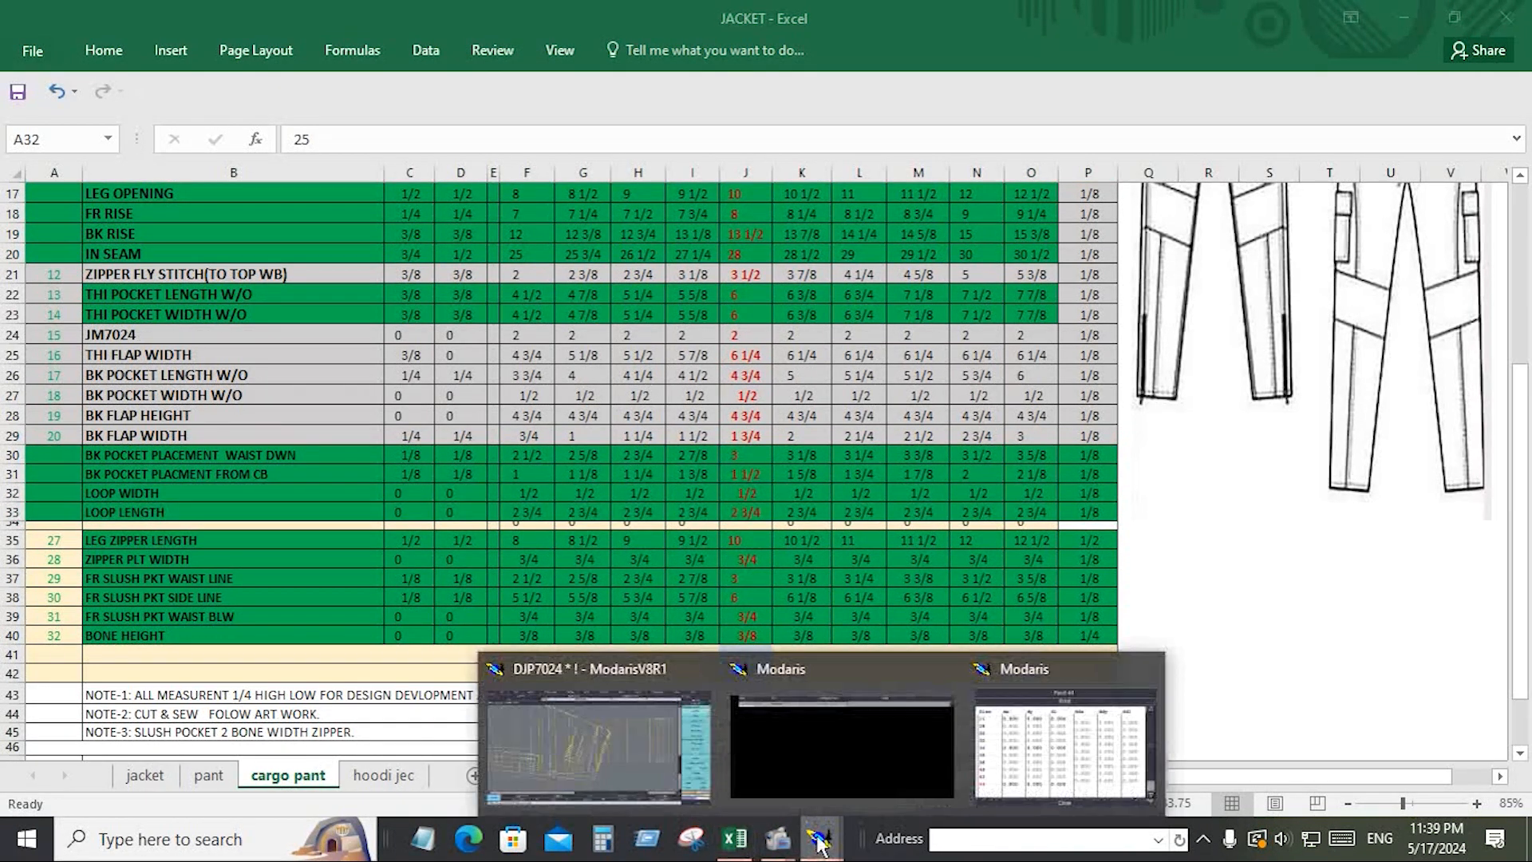
click(645, 764)
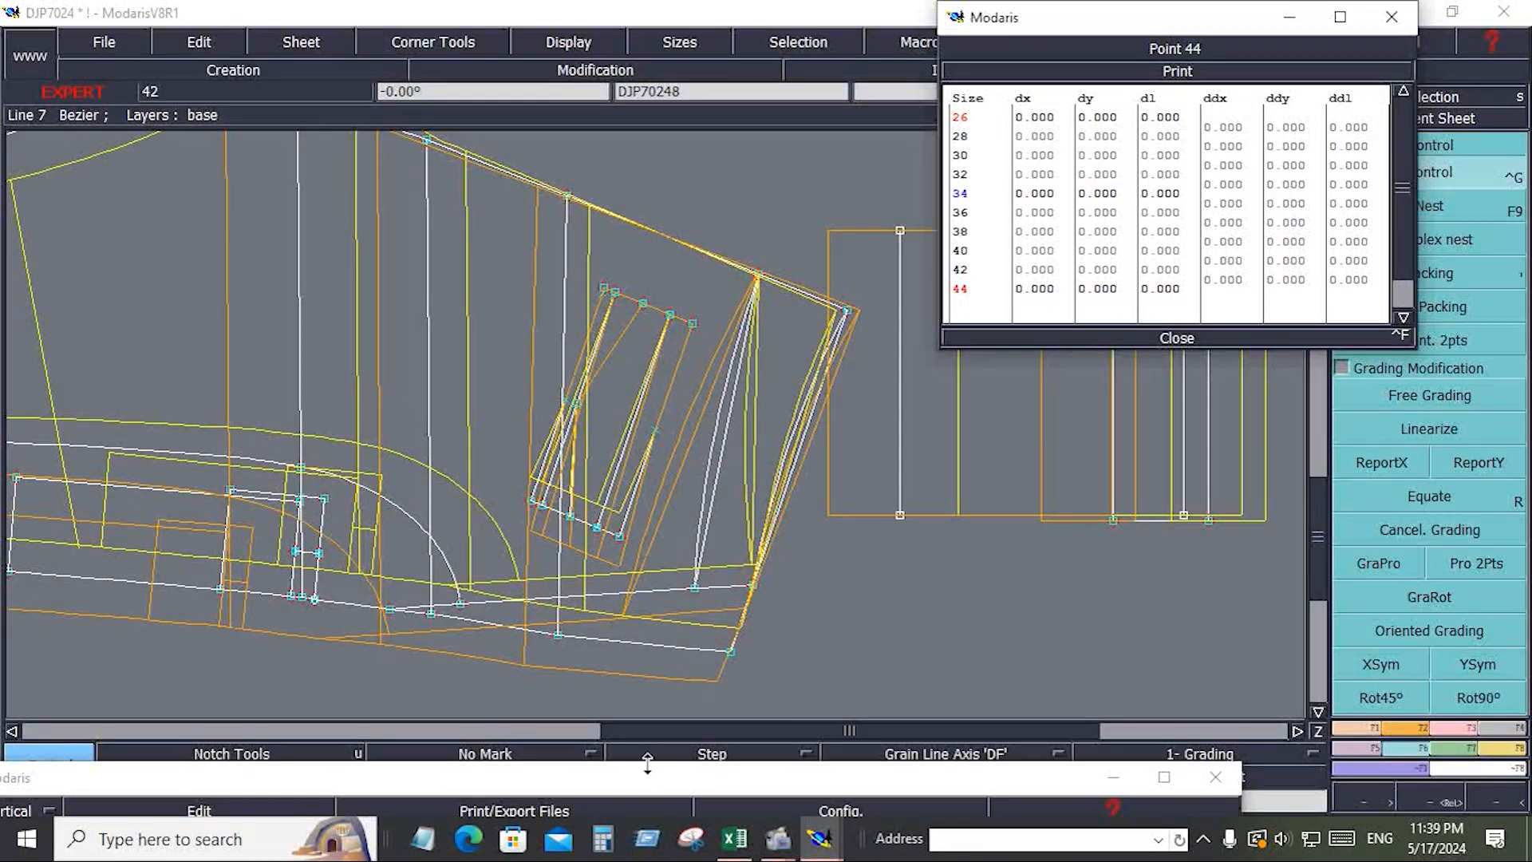
click(1181, 339)
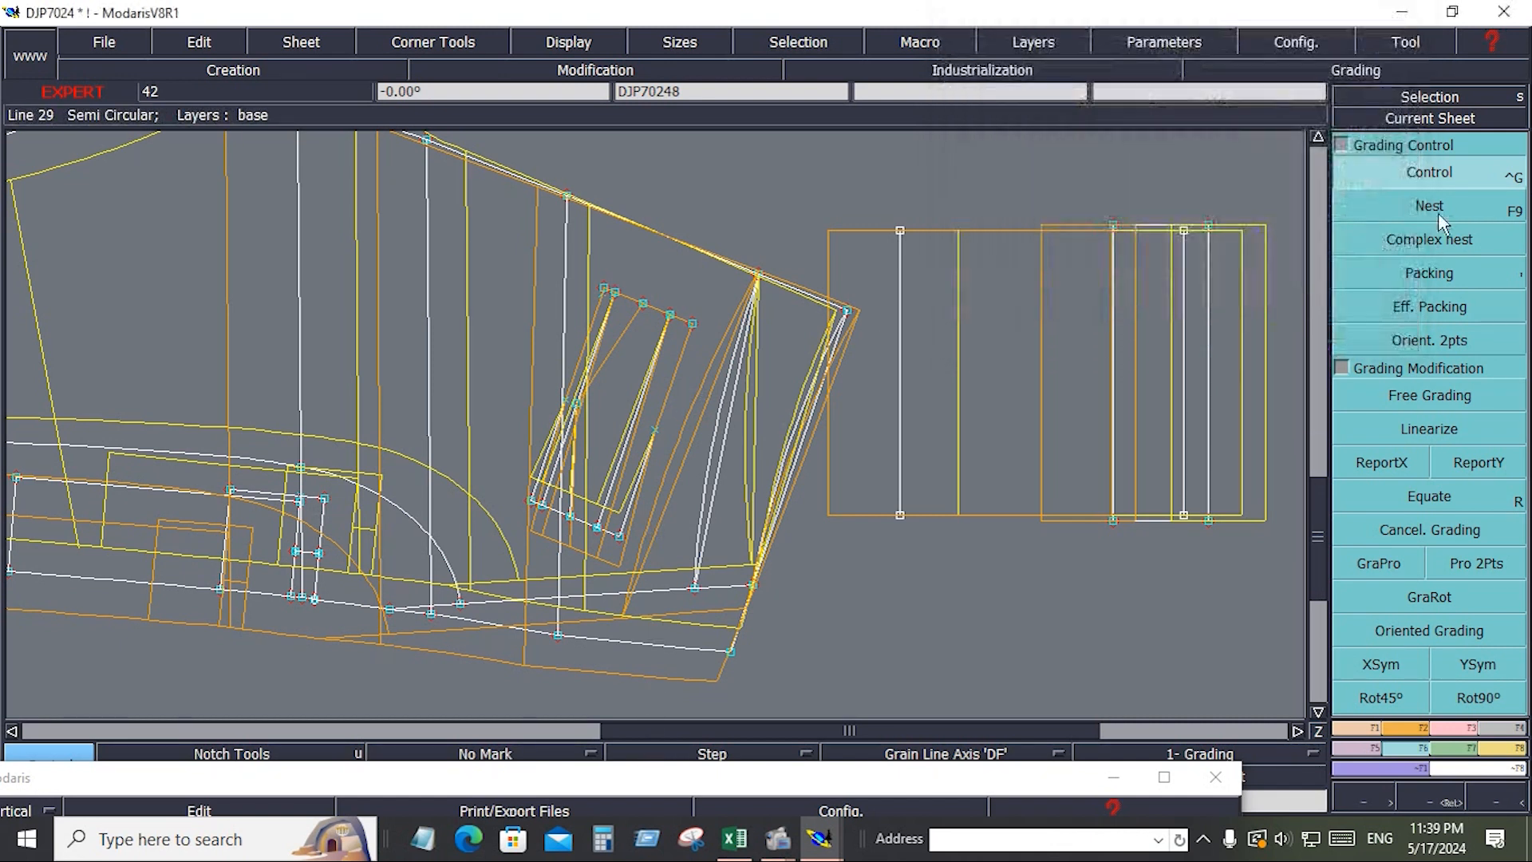
Step: Try to set ddy to -0.125 for all sizes at the back pocket's center-back corner nearest the waist
click(694, 327)
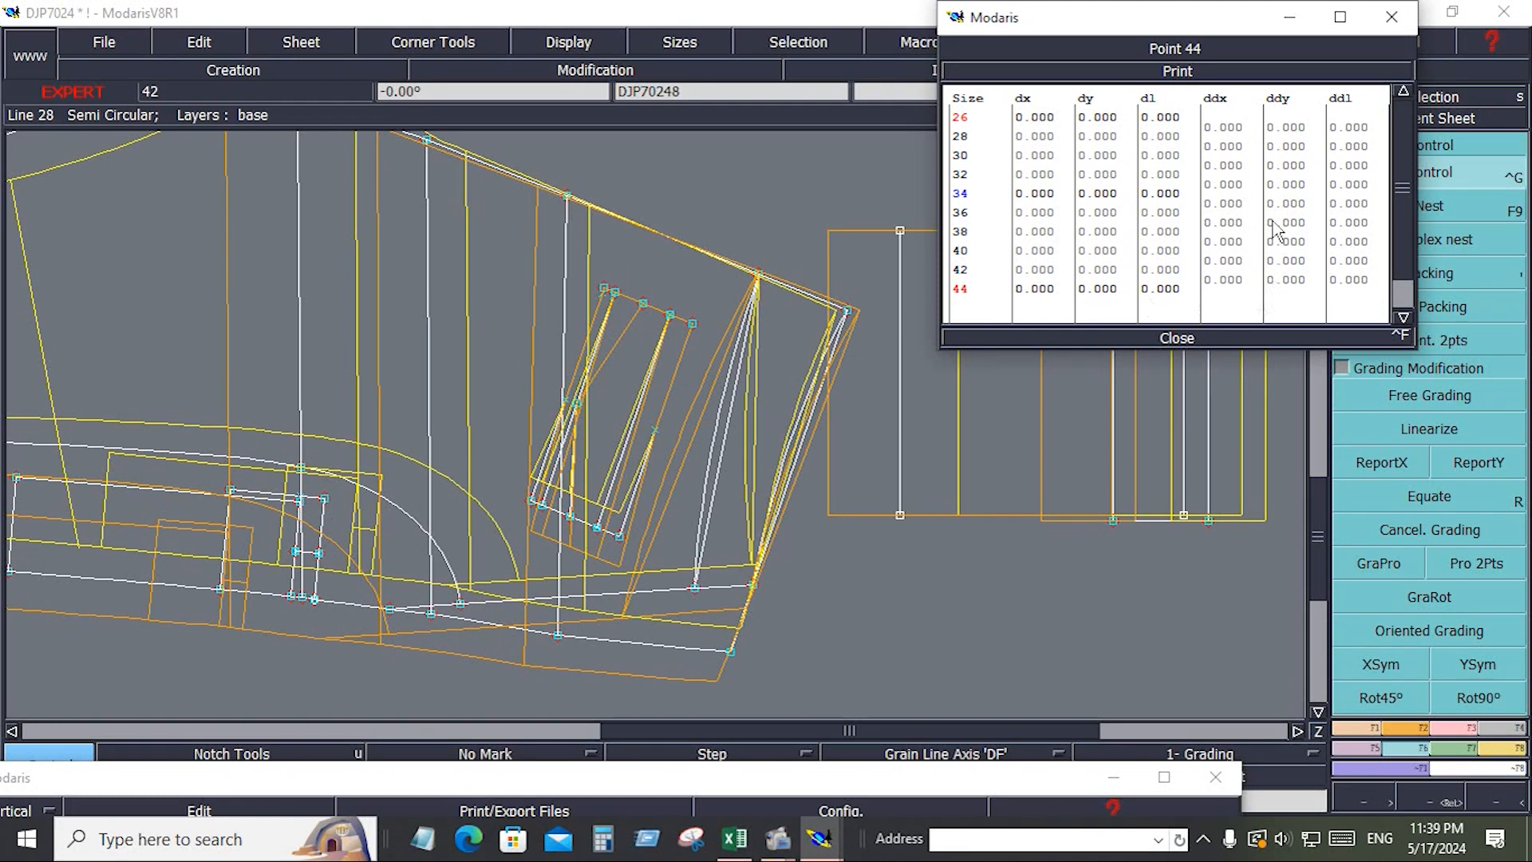
click(1303, 182)
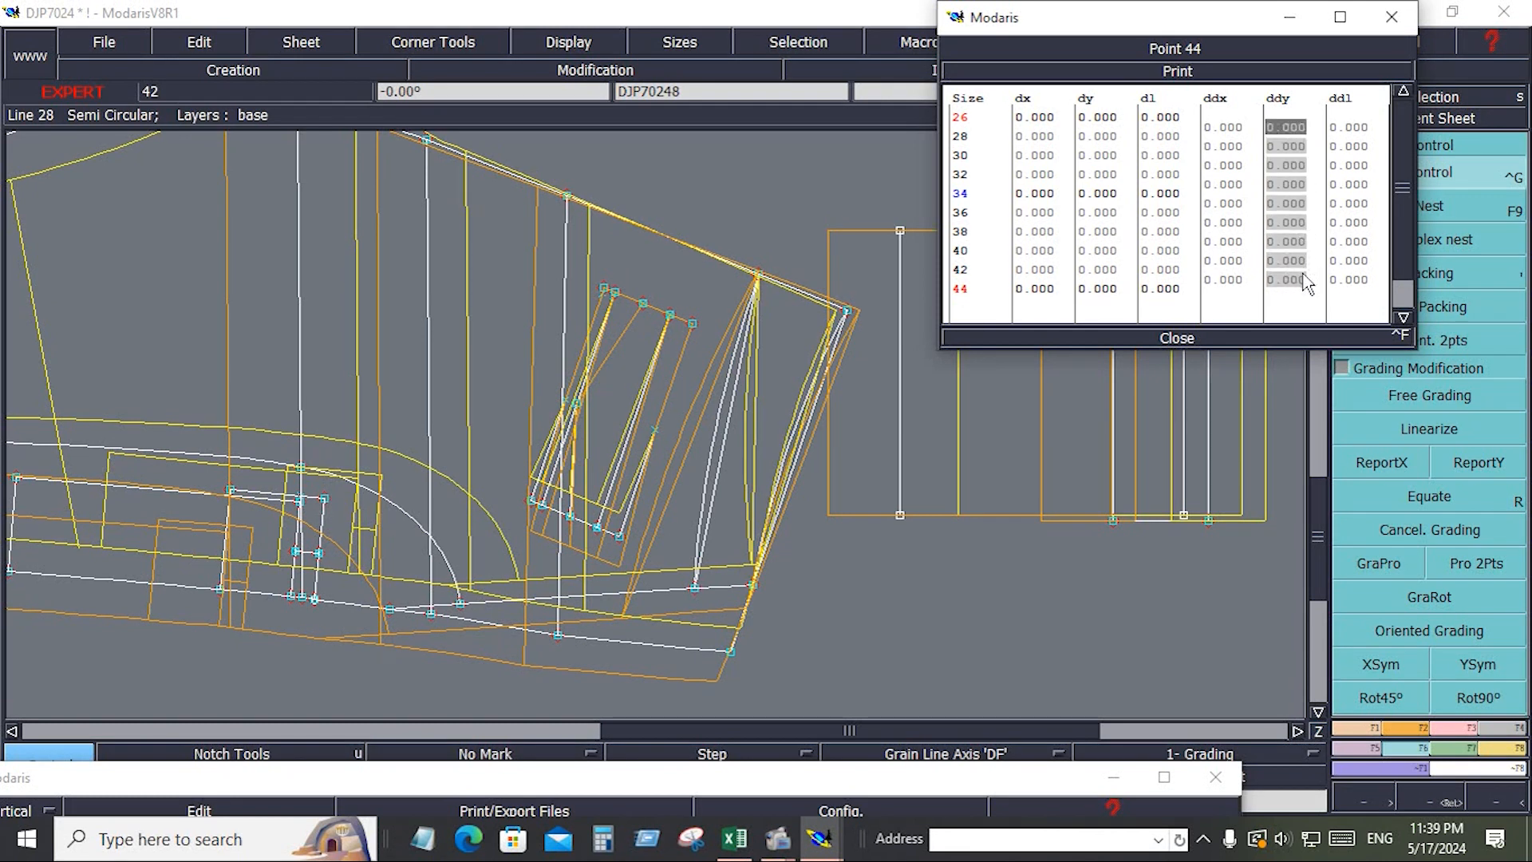
key(BackSpace)
text(-.125)
key(Return)
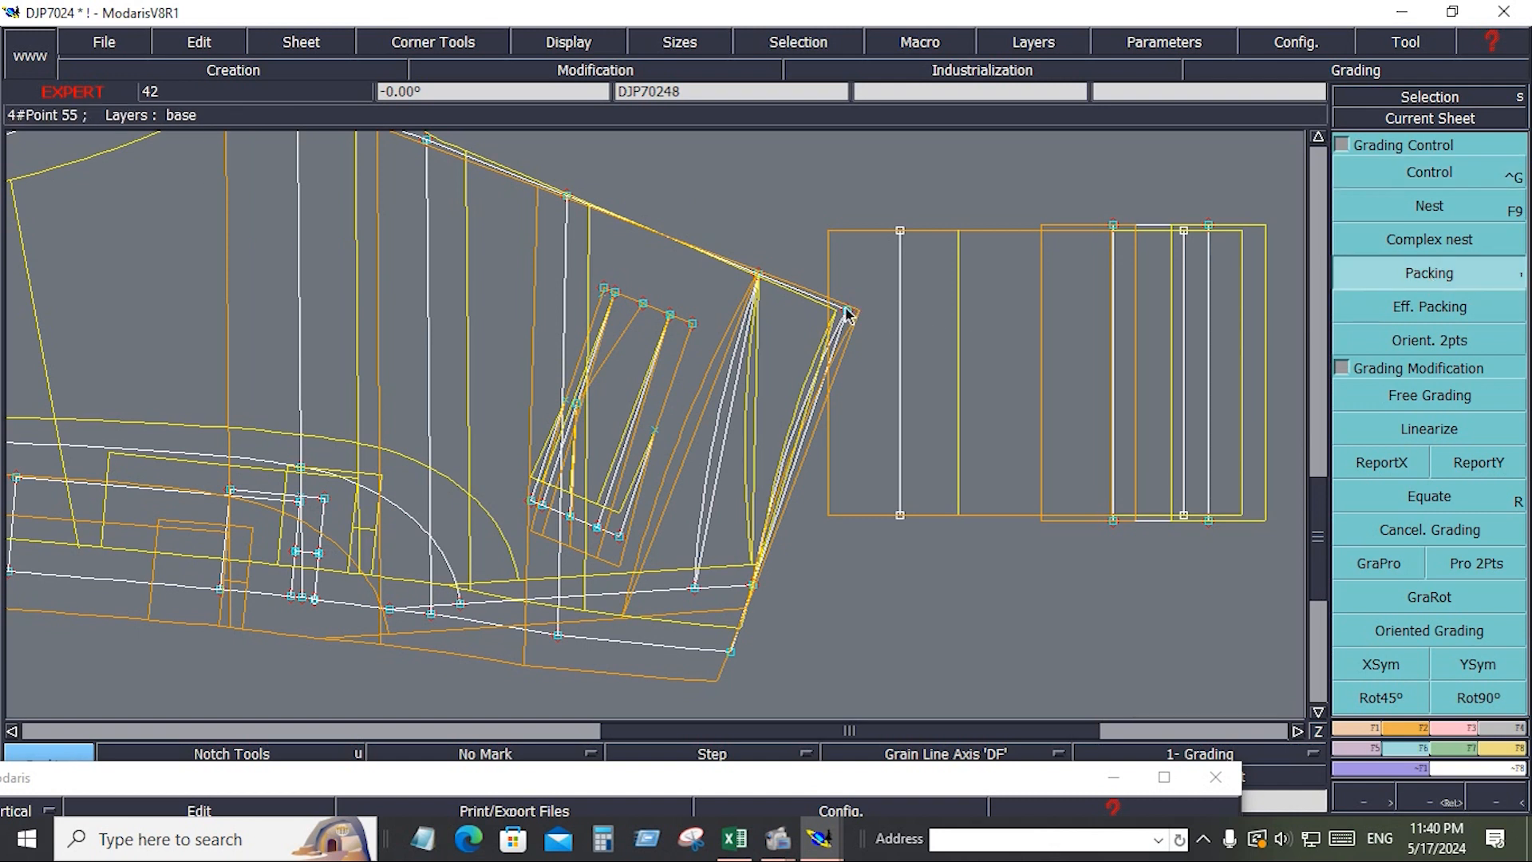
Step: Pack the nest at the yoke seam's center-back point and set a negative ddy for all sizes at the back pocket's center-back corner nearest the waist
click(759, 274)
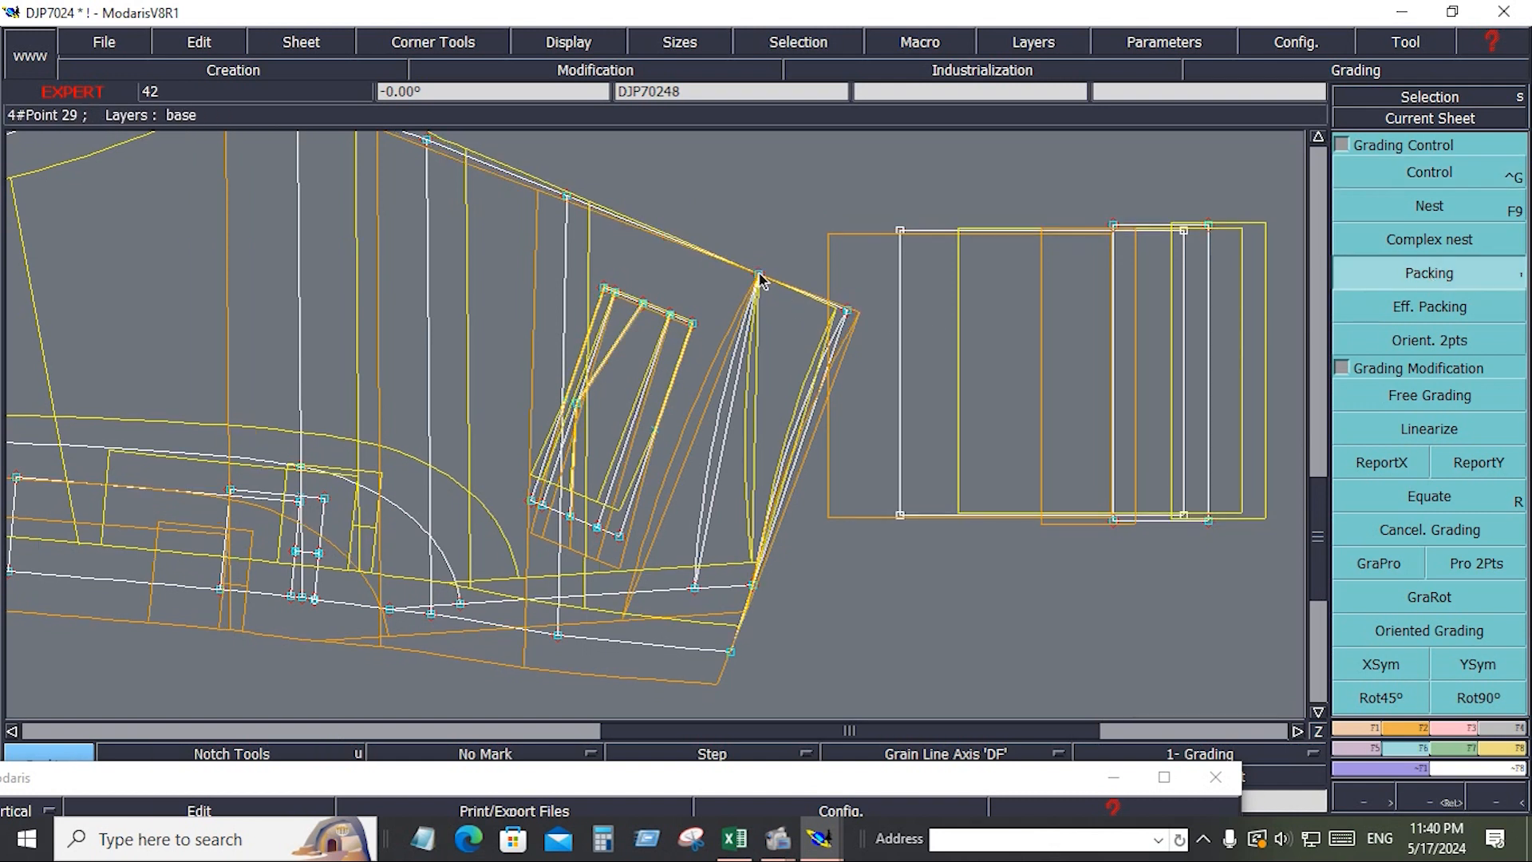
click(1467, 180)
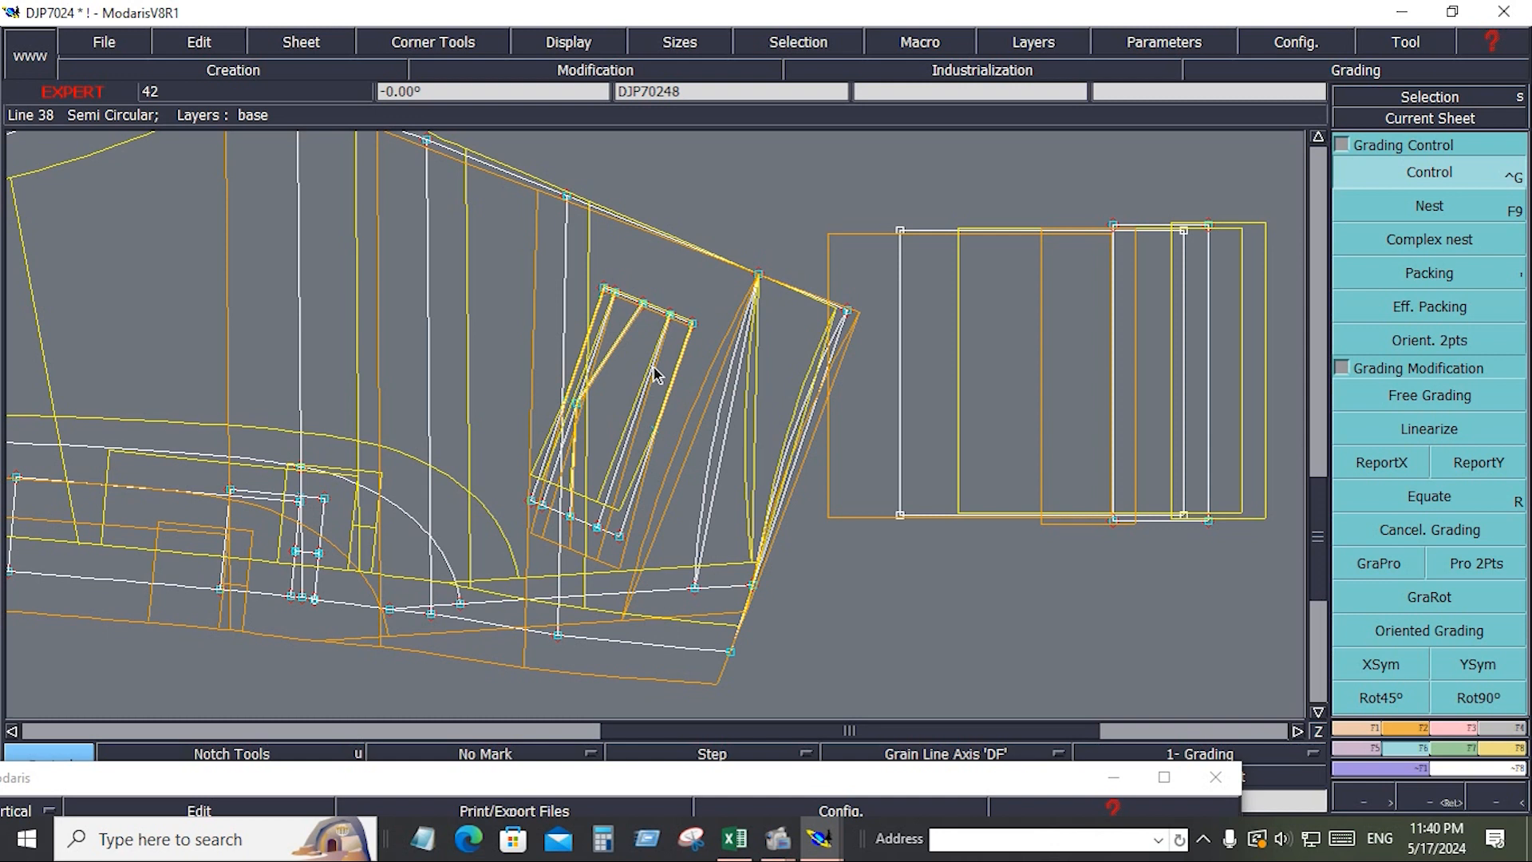
click(693, 323)
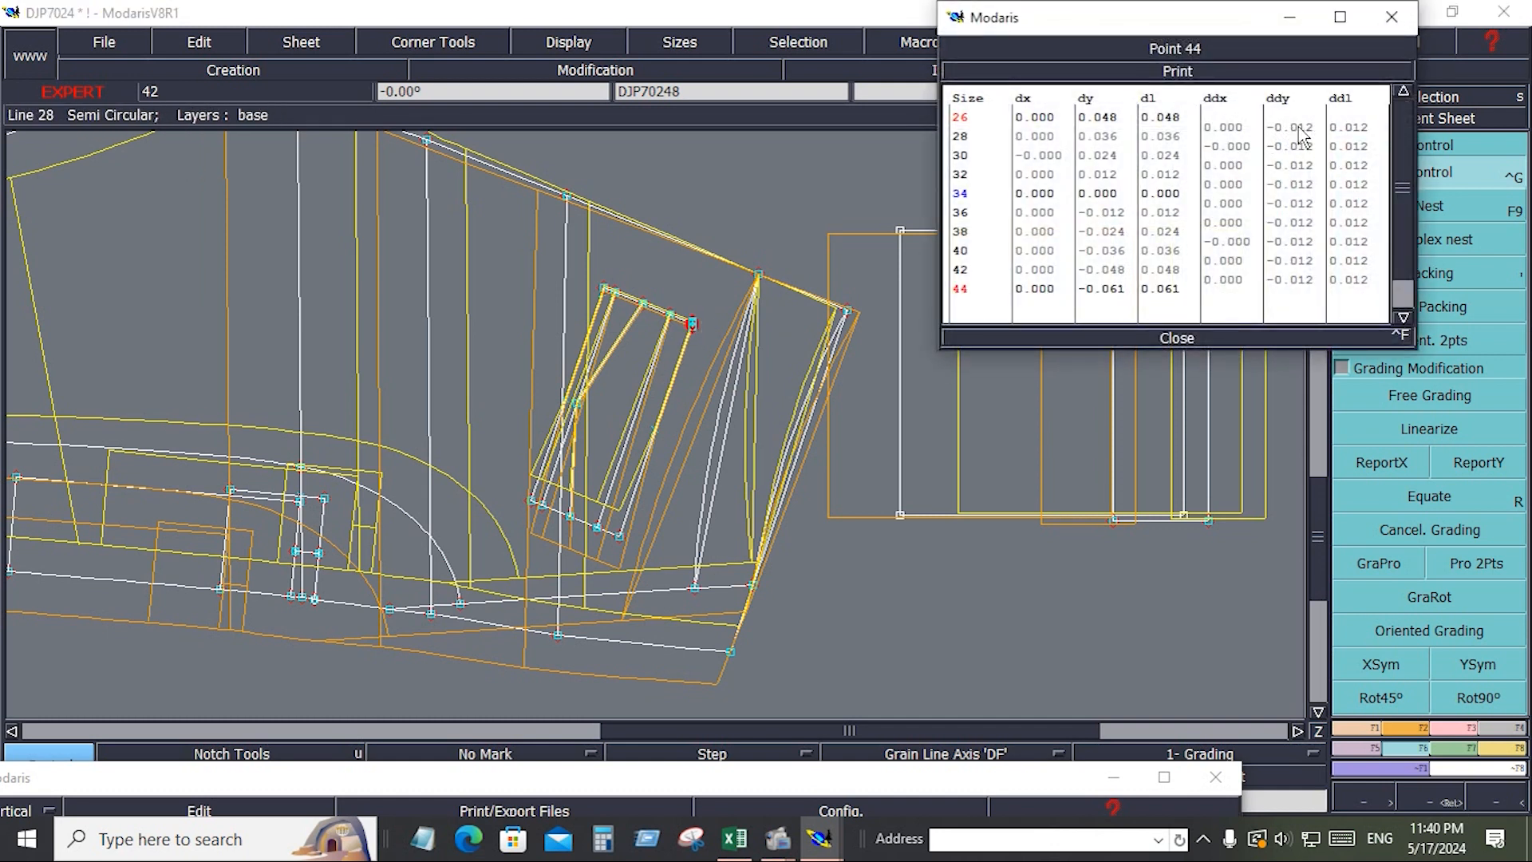
drag(1298, 129, 1301, 278)
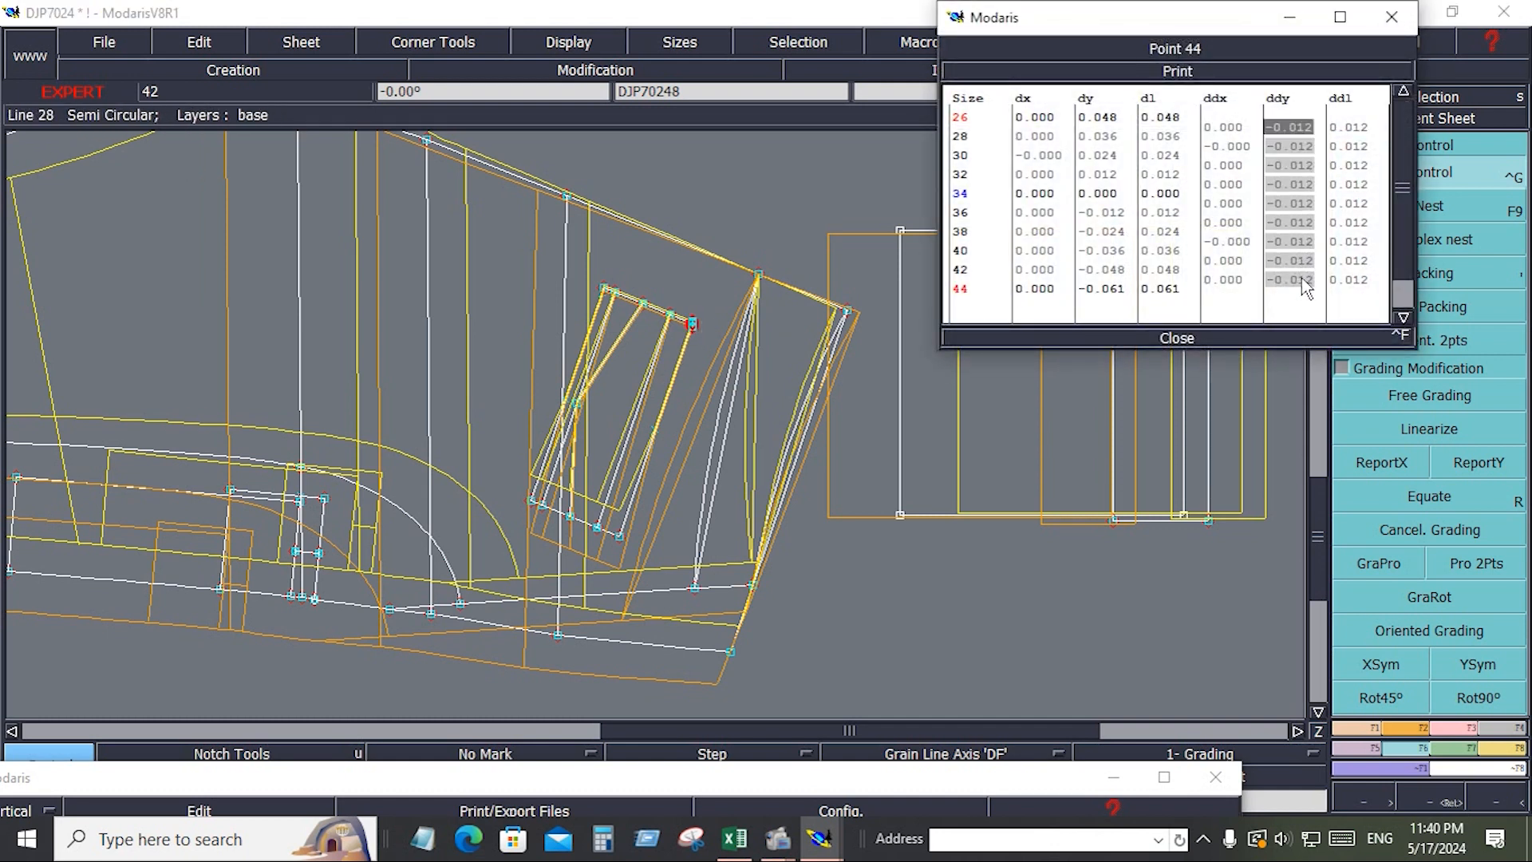
text(-.)
Step: Report the Y grading of the pocket's center-back corner nearest the waist to all the back pocket points
drag(508, 252, 724, 558)
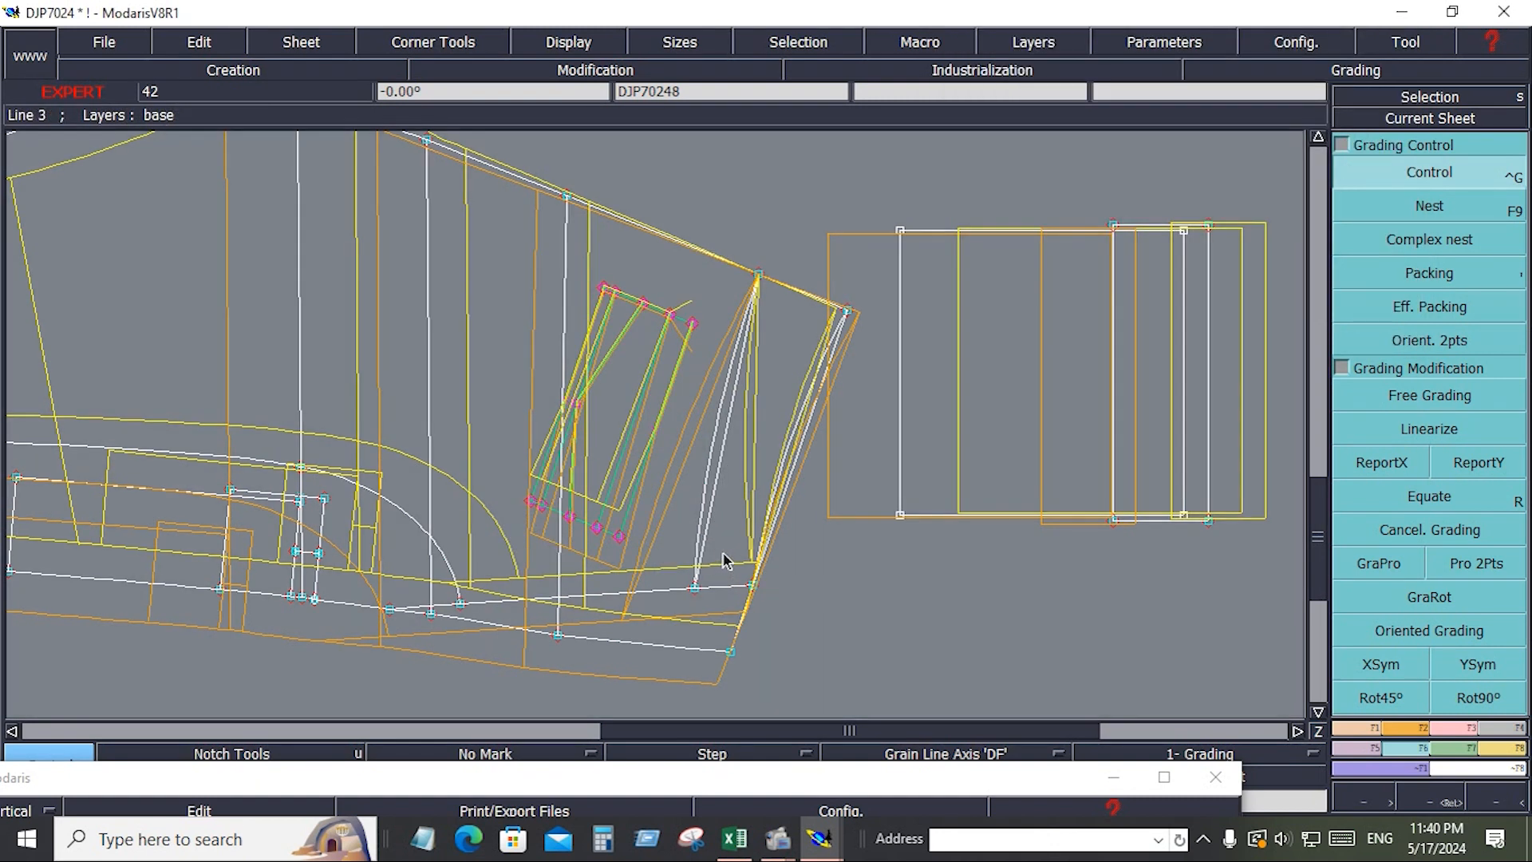
click(1502, 477)
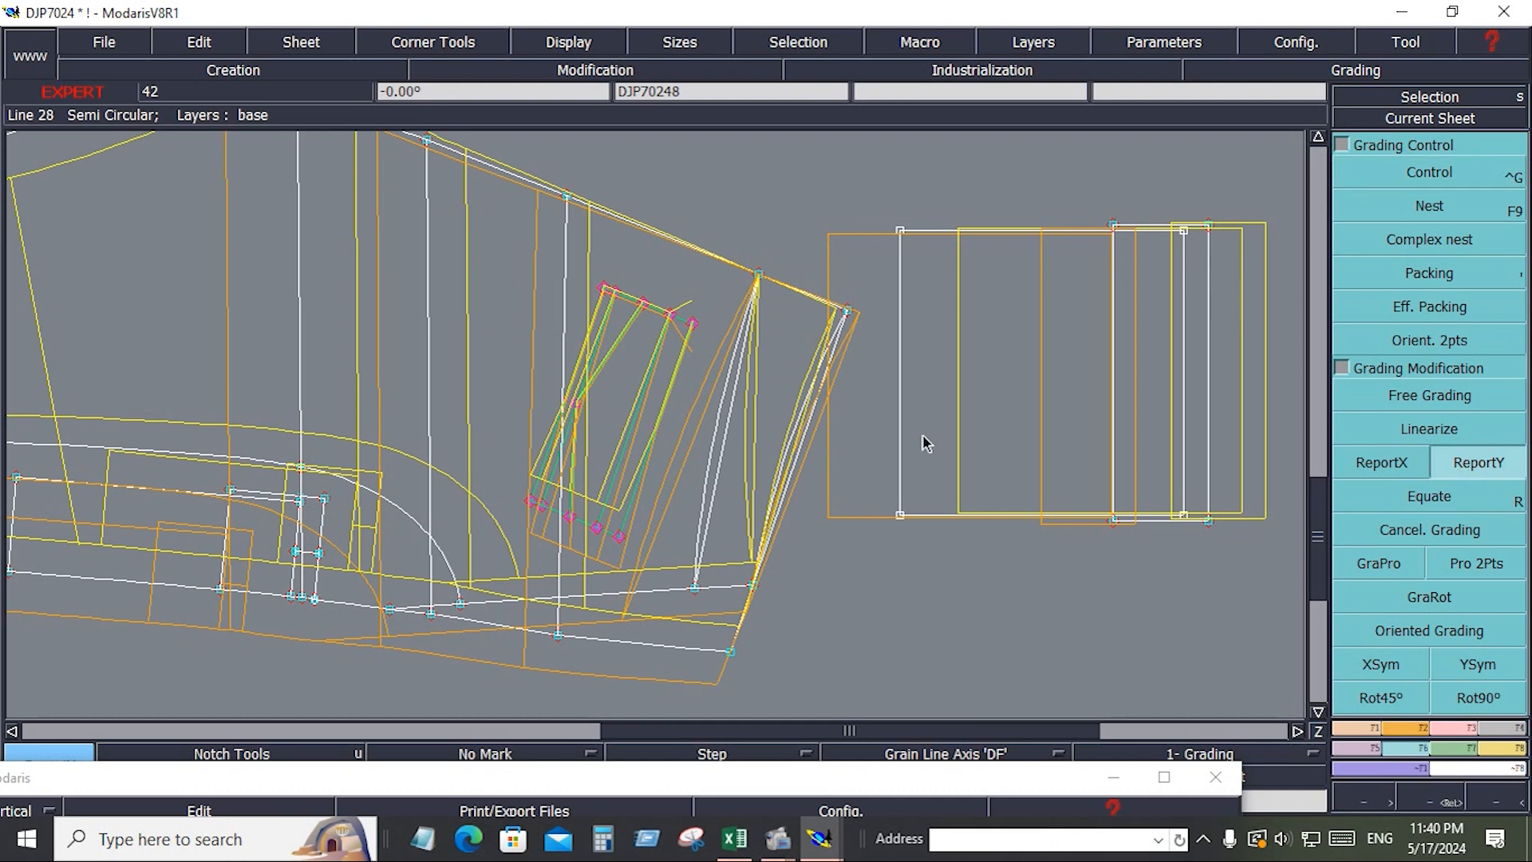
click(694, 326)
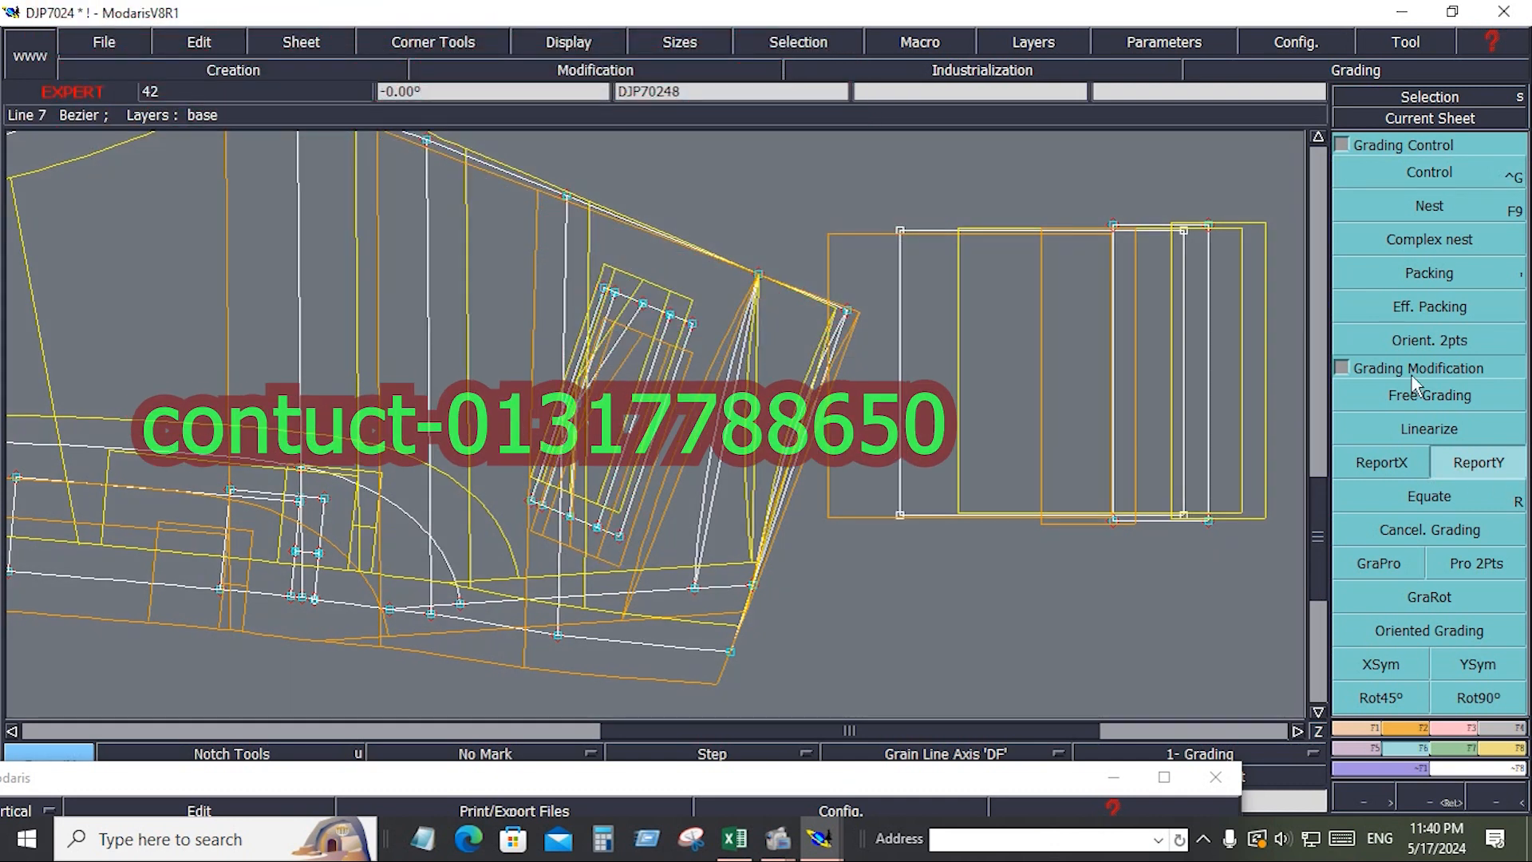
Step: Pack the nest at the back pocket's center-back corner and set ddy to -0.125 for all sizes at its side-seam corner nearest the waist
click(1445, 281)
click(704, 299)
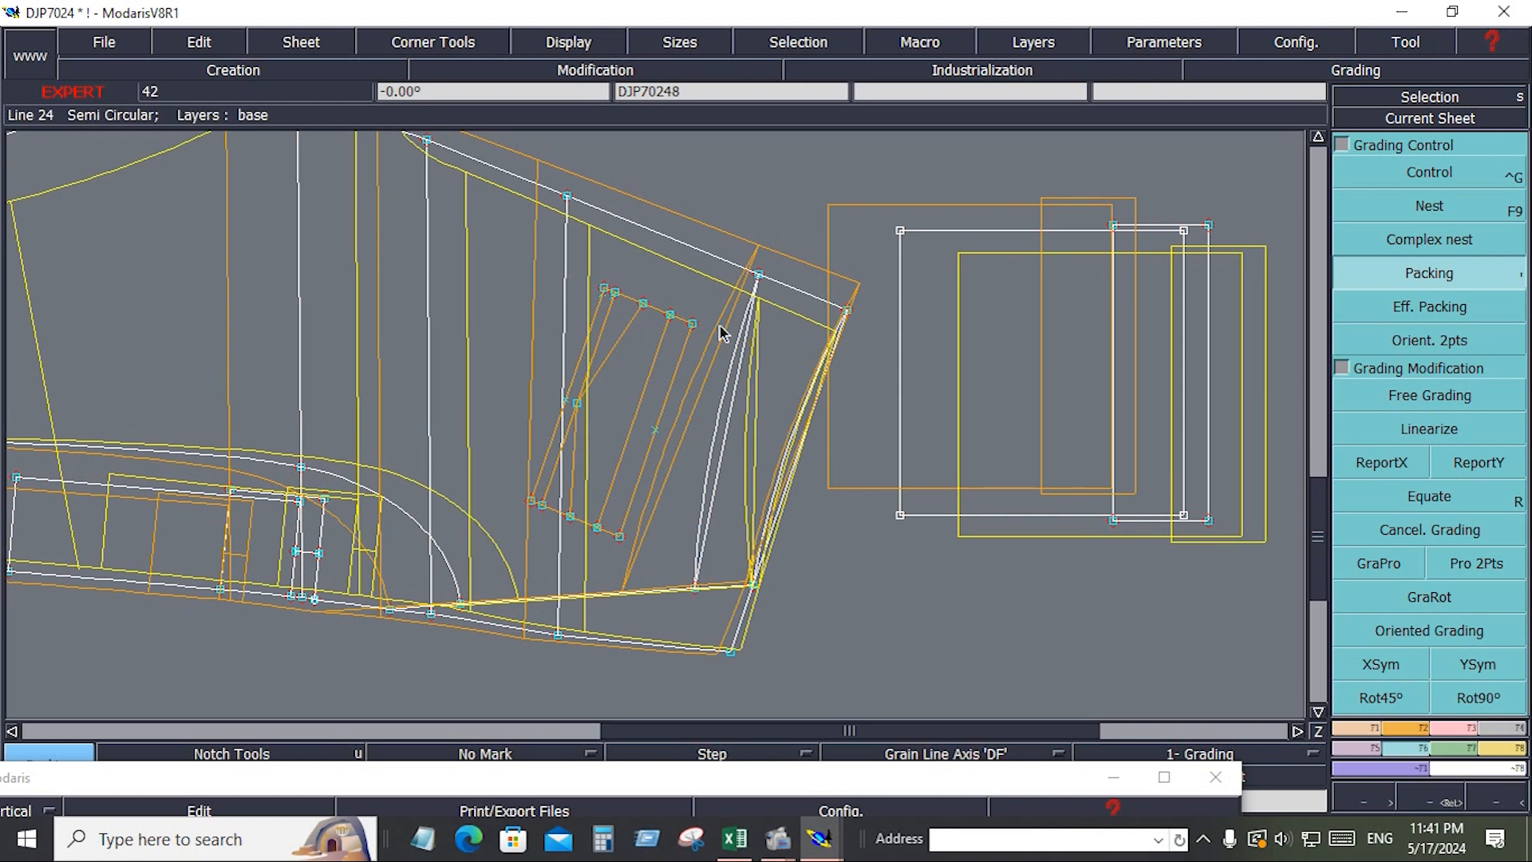
key(ctrl+g)
text(-0)
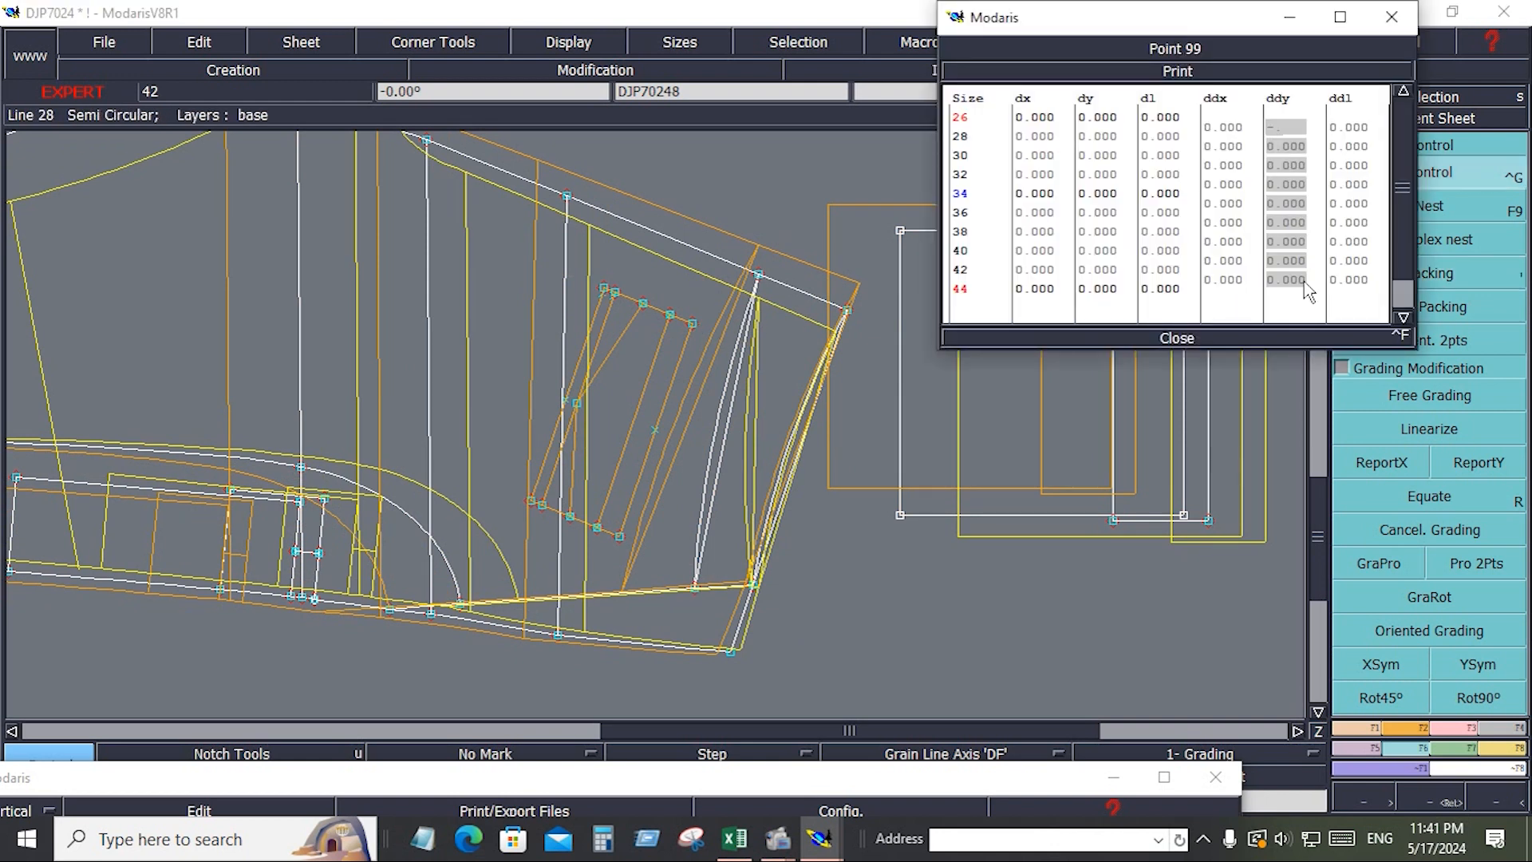
text(.125)
key(Return)
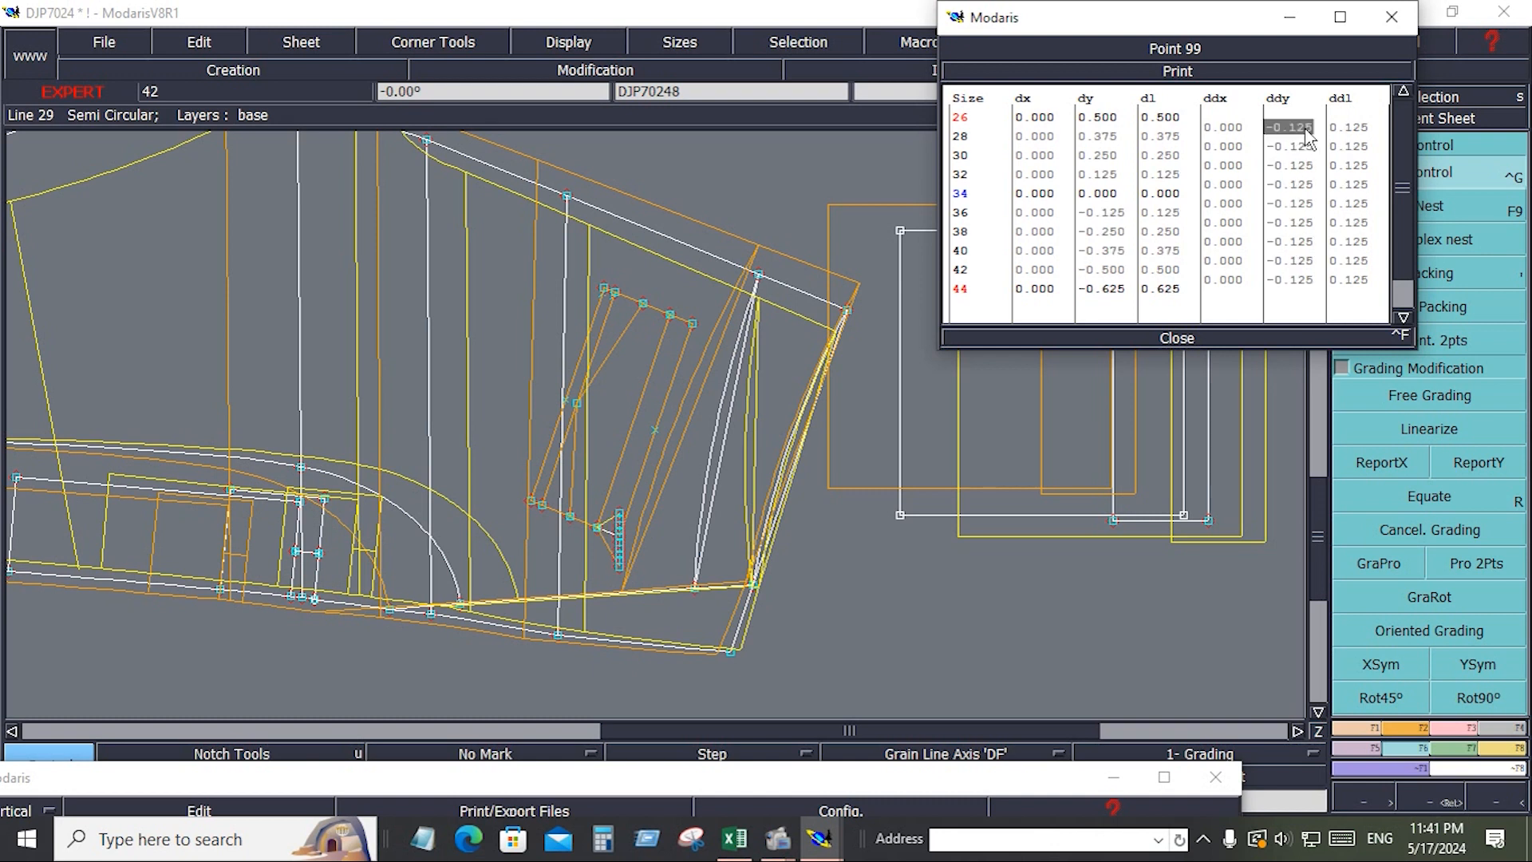
Step: Set ddy to 0 for the 26–28, 30–32, 34–36 and 38–40 intervals at Point 99 on the back pocket
text(0)
click(1305, 166)
text(0)
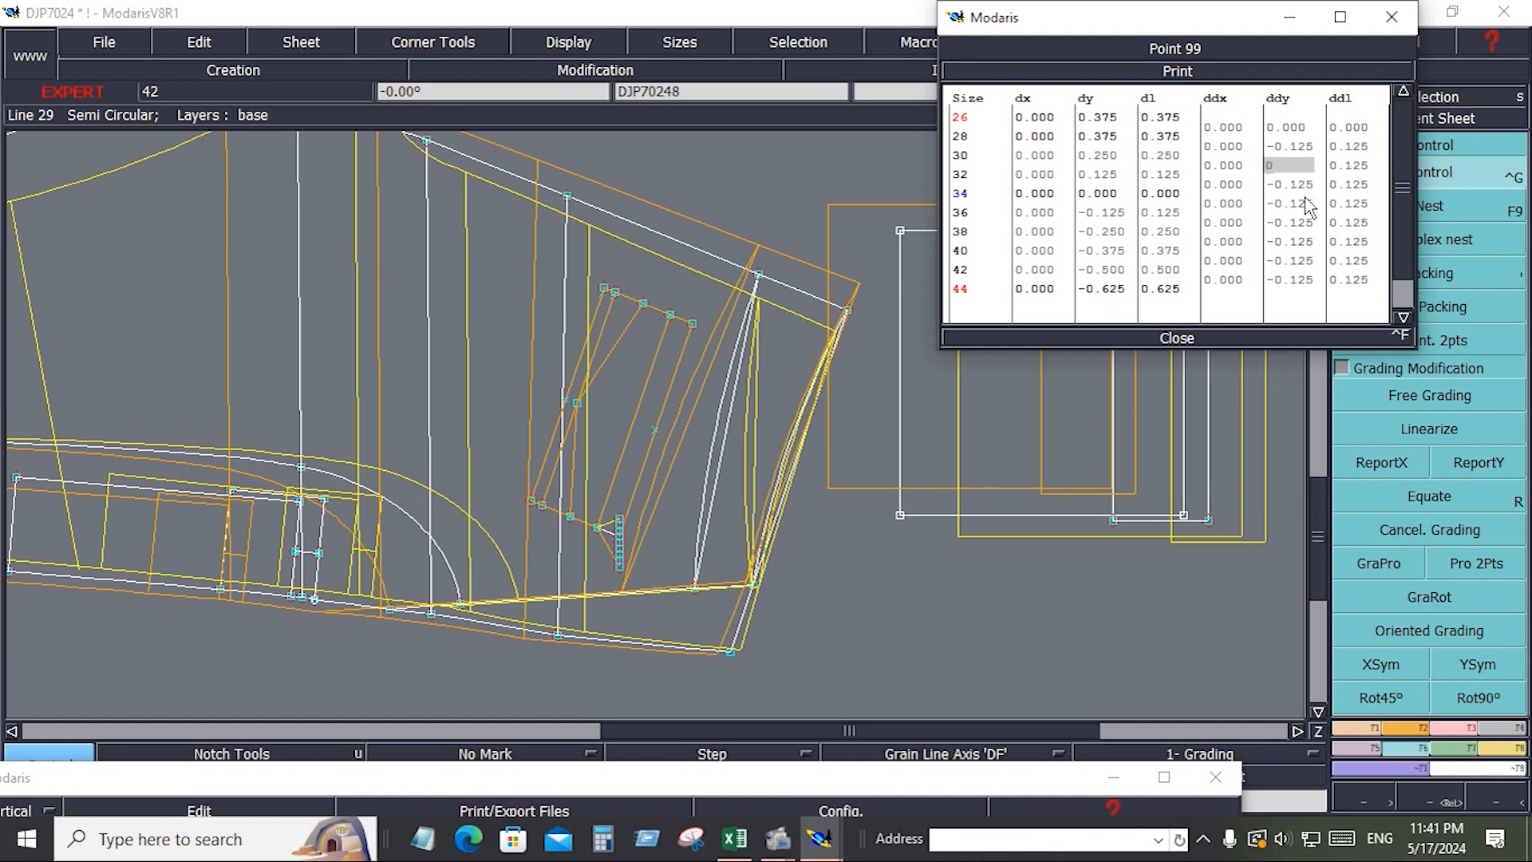
click(1302, 204)
text(0)
click(1300, 242)
text(0)
click(1302, 283)
text(0)
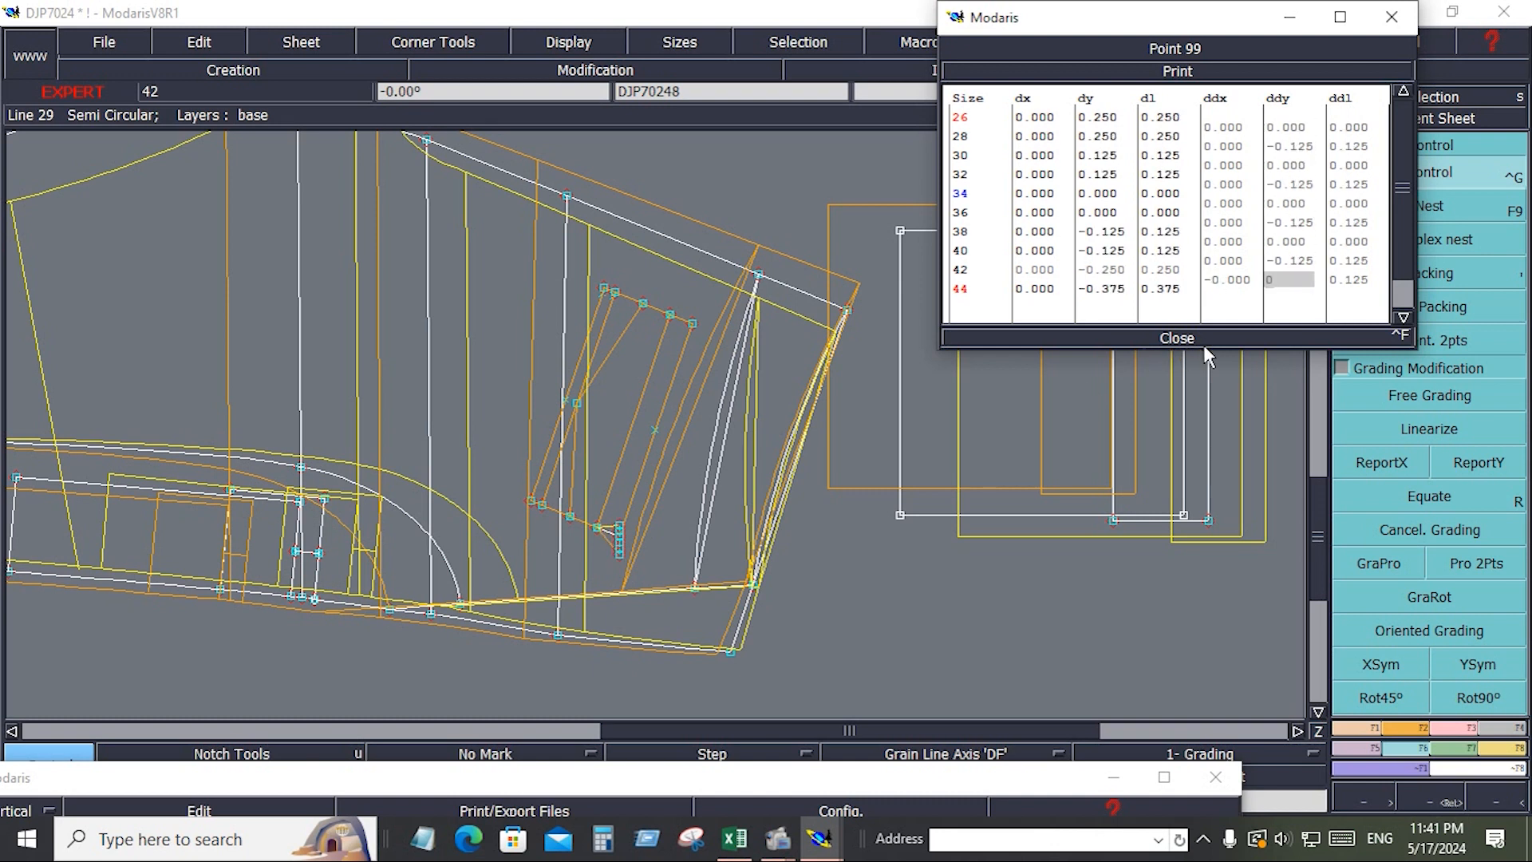
Step: Report Point 99's Y grading to the other points on the back pocket's side-seam edge
right_drag(513, 479, 612, 541)
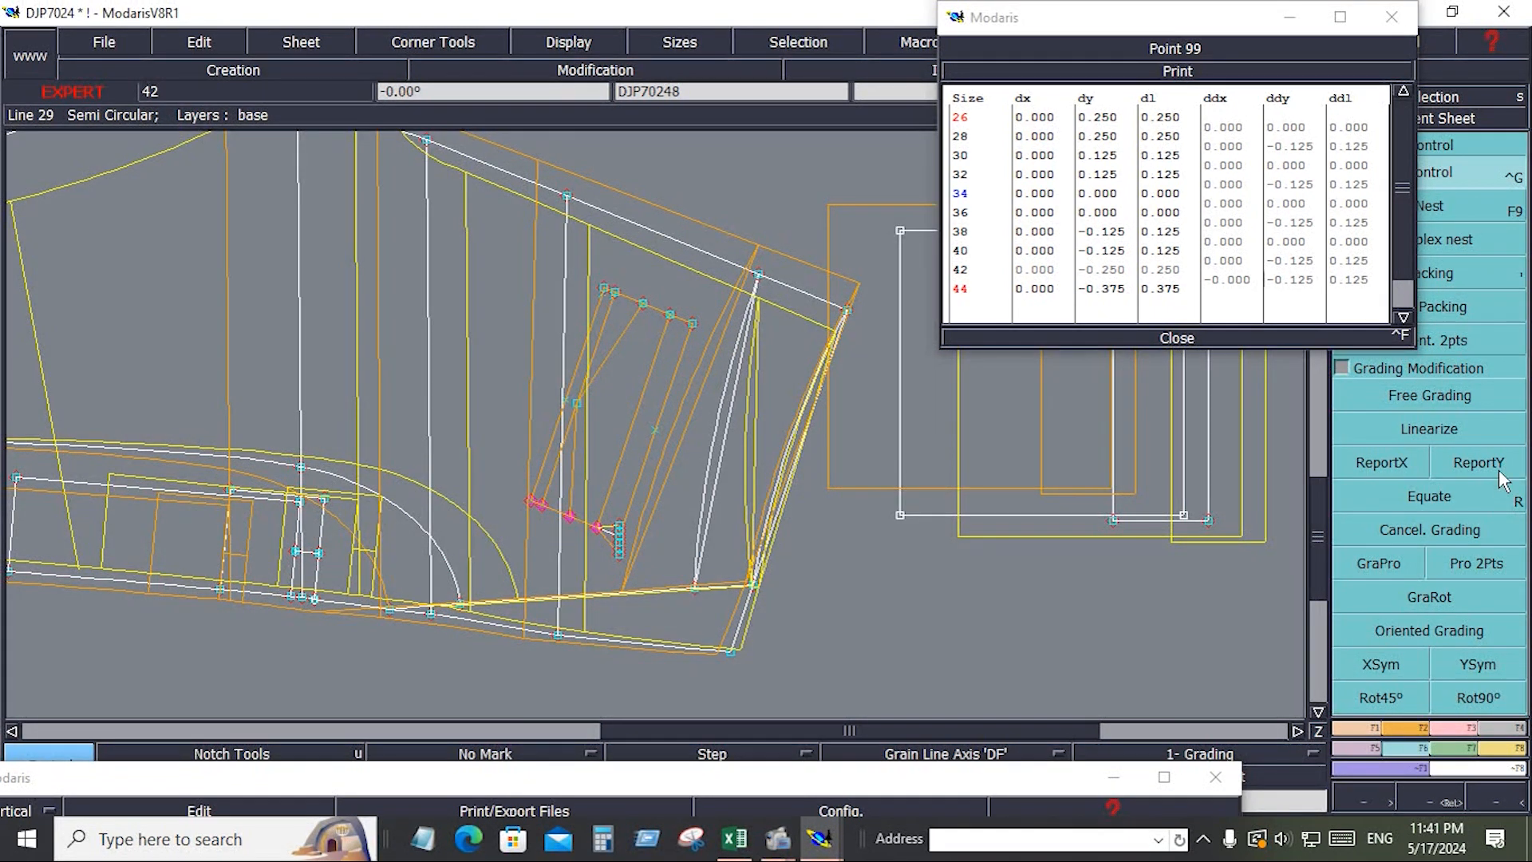
click(1498, 470)
click(618, 535)
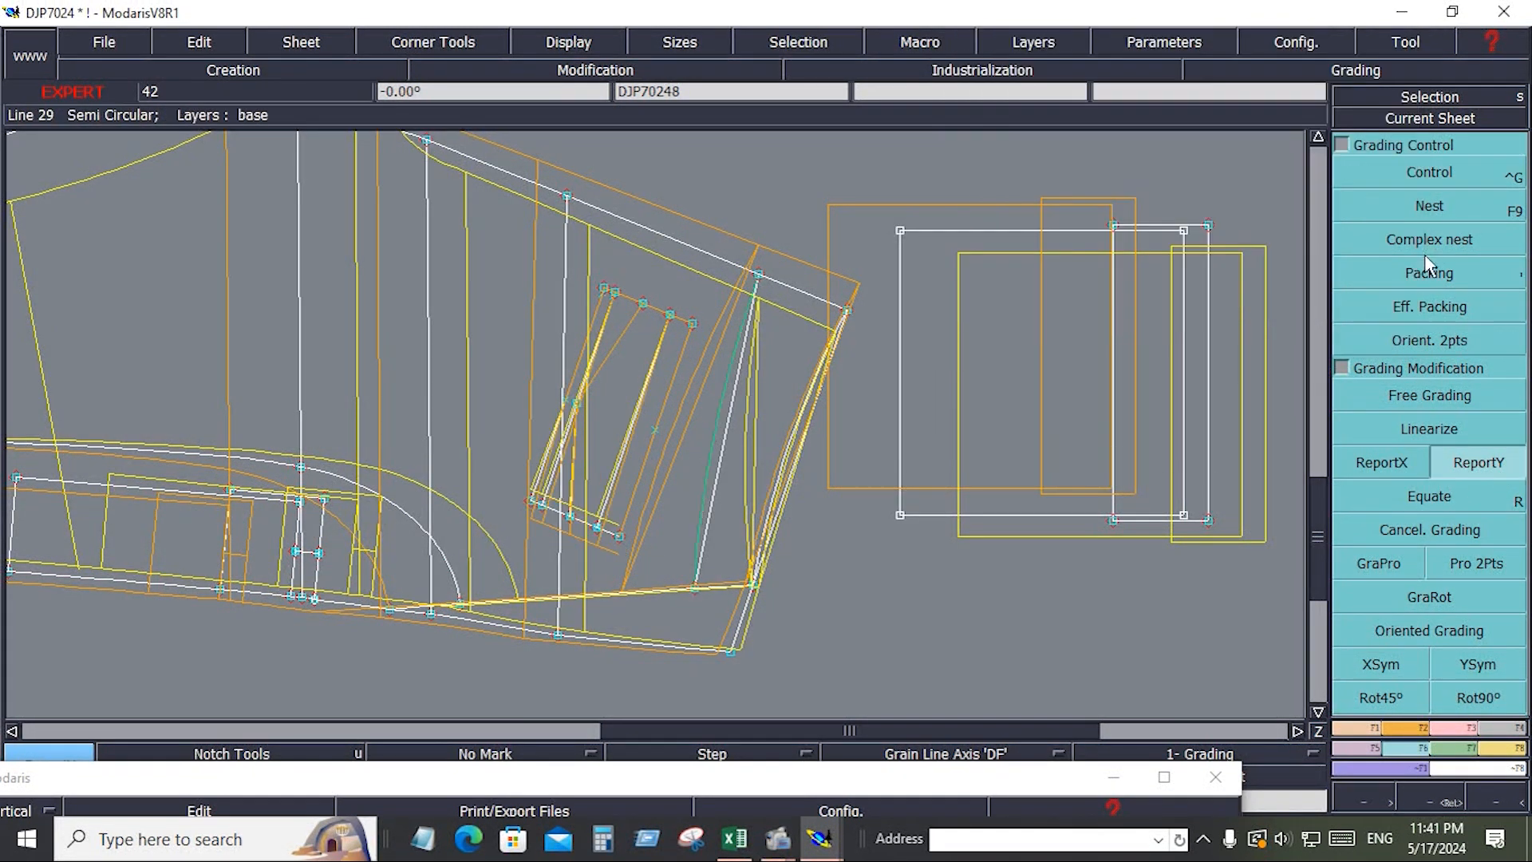
Step: Repack the nest at the back pocket's corner, then at the waistline's center-back corner
click(1421, 274)
click(683, 296)
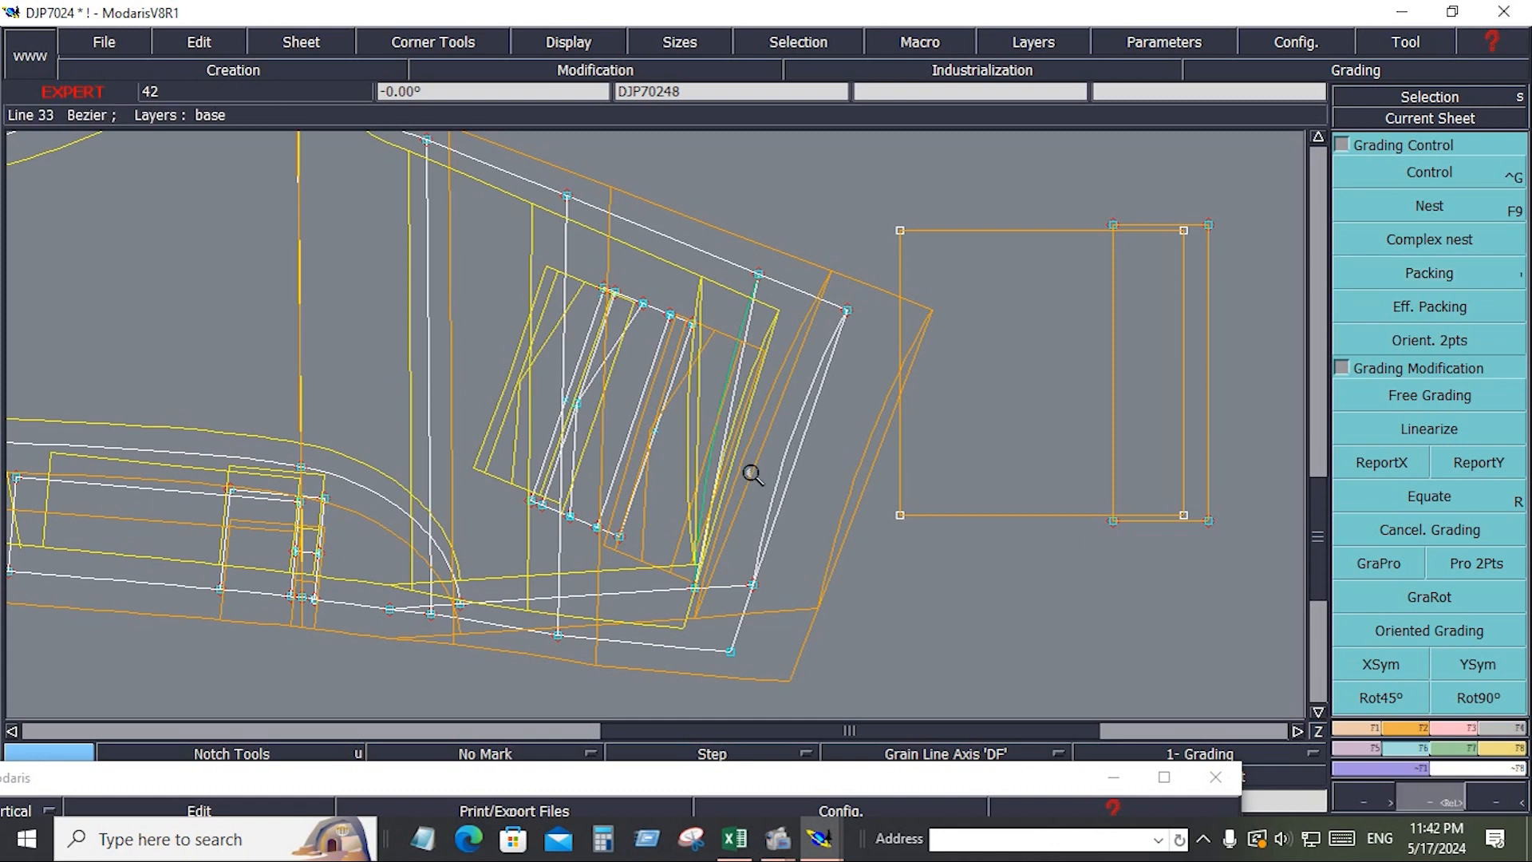
drag(917, 662, 926, 687)
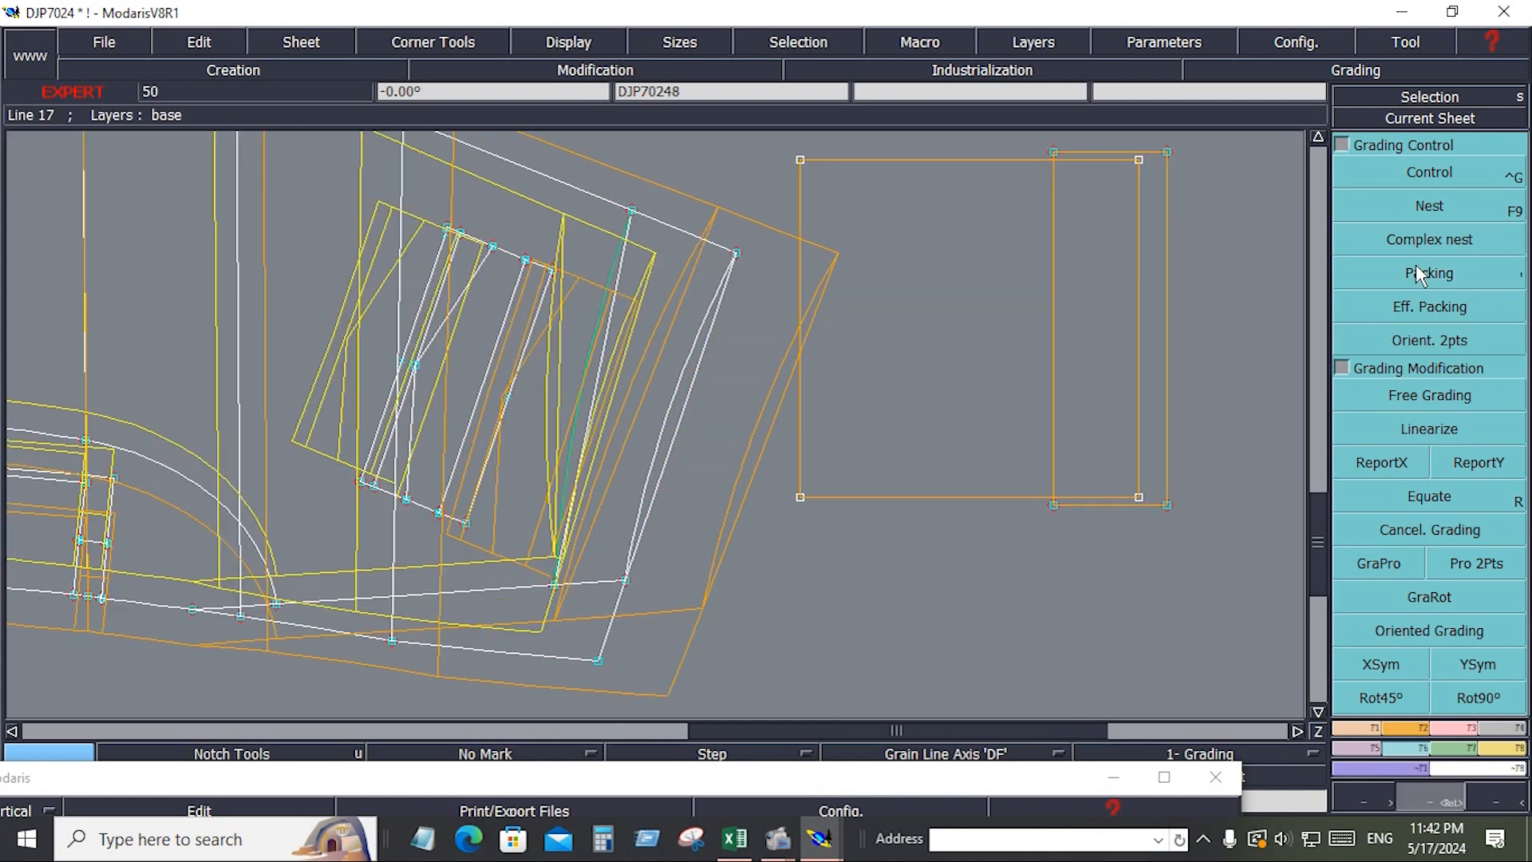
click(1418, 273)
click(736, 255)
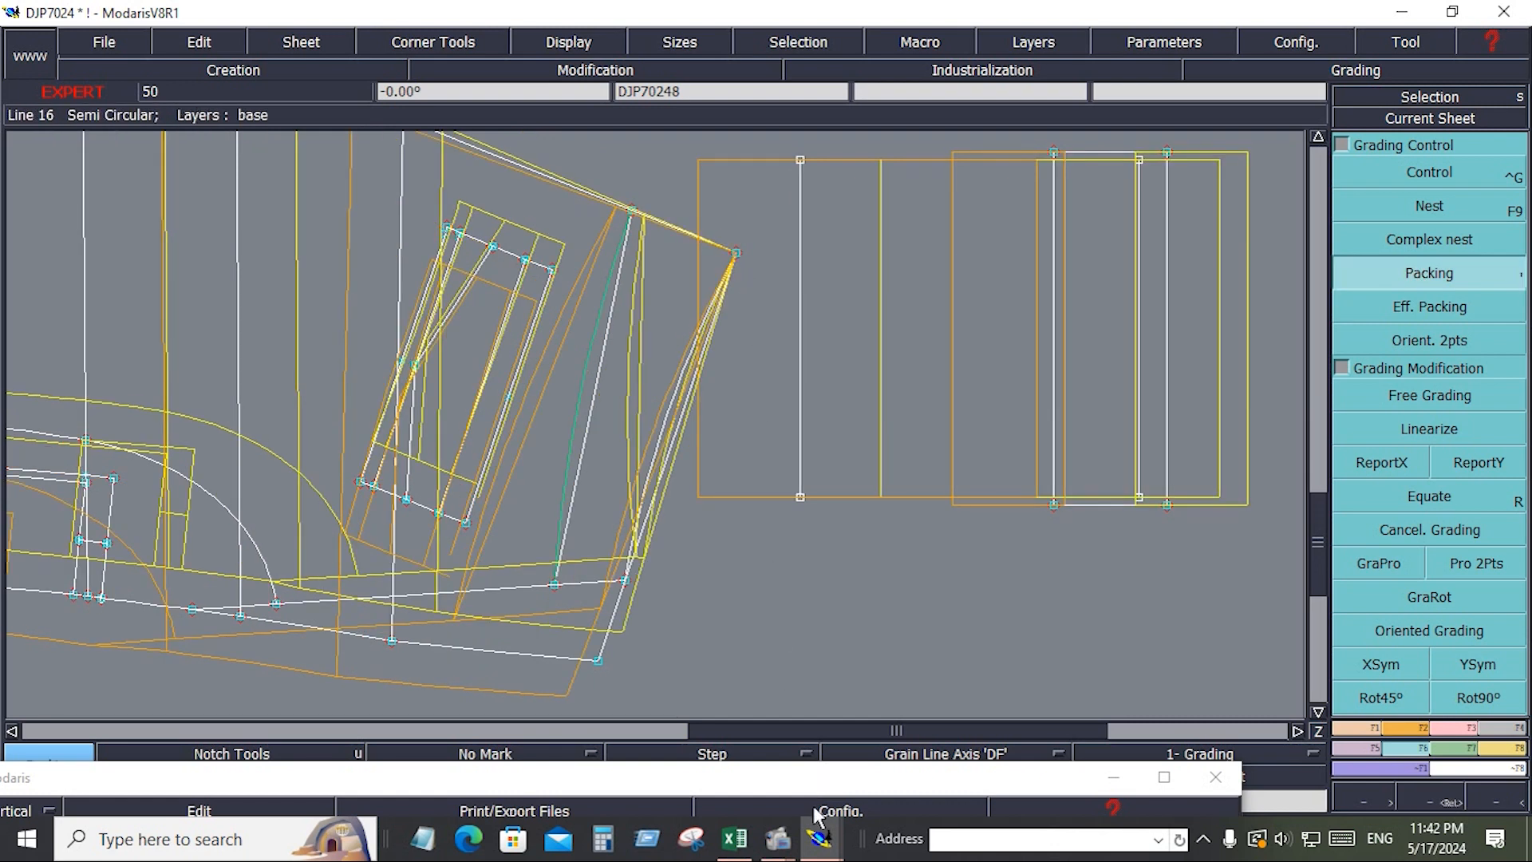
Step: Check the cargo pant size chart in Excel, then in Modaris set ddx to -0.125 for all sizes at the yoke seam's center-back point
click(735, 840)
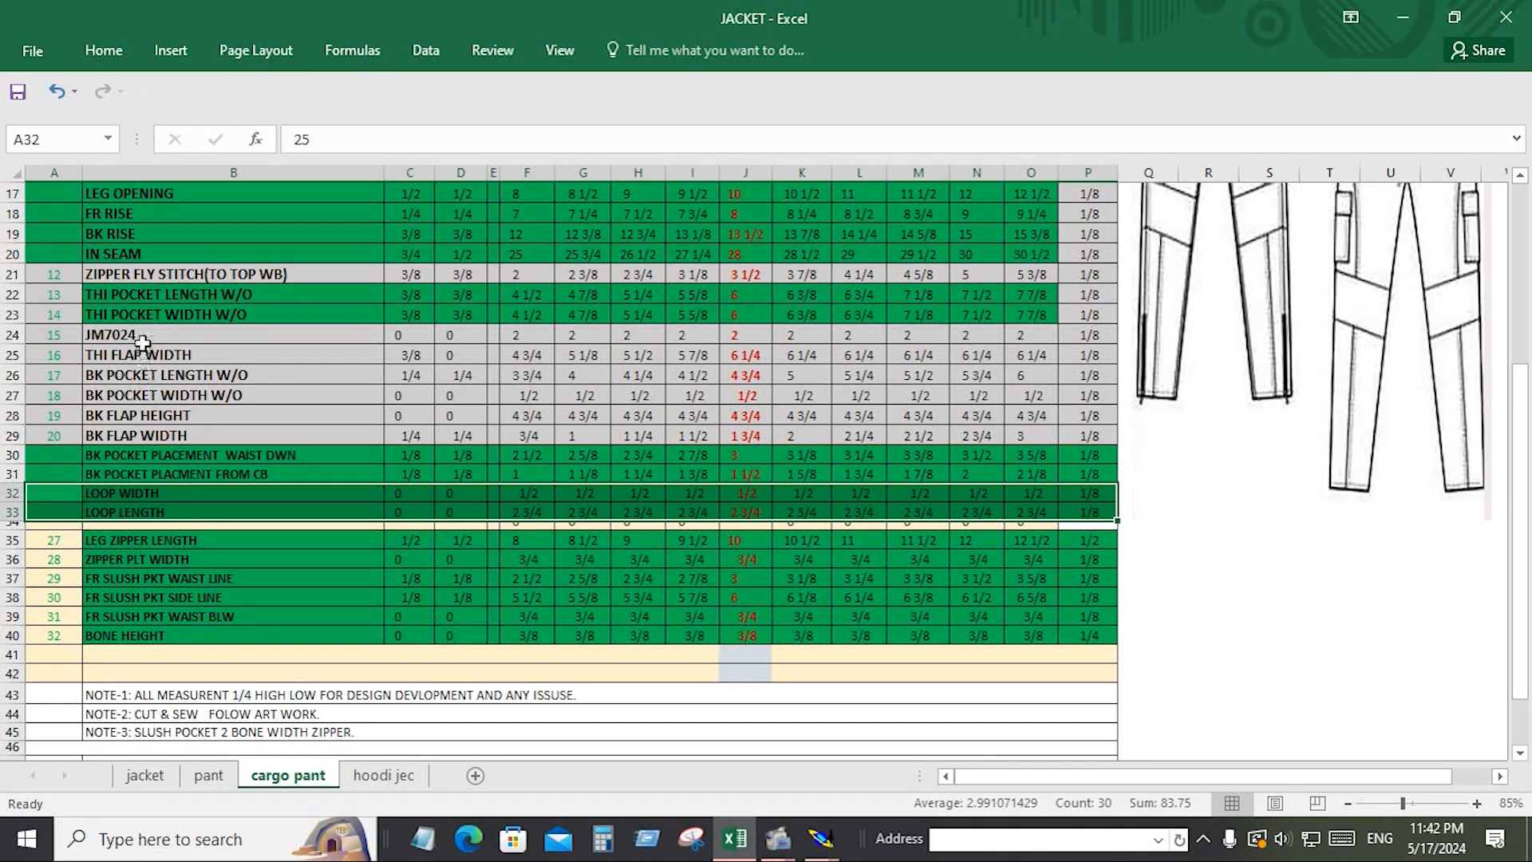
scroll(141, 253, up, 4)
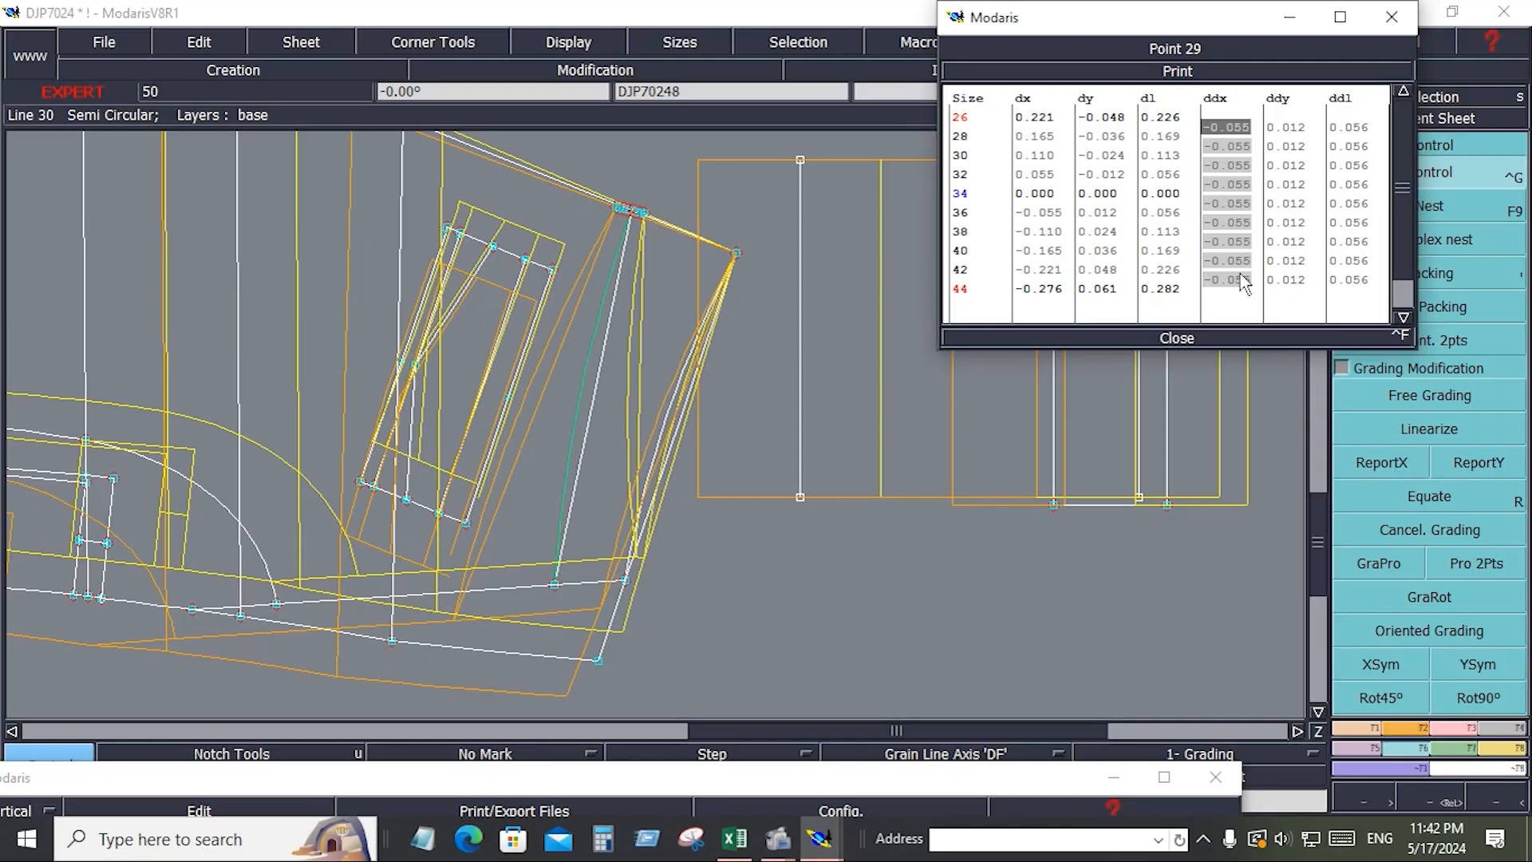
text(-0)
text(.125)
key(Return)
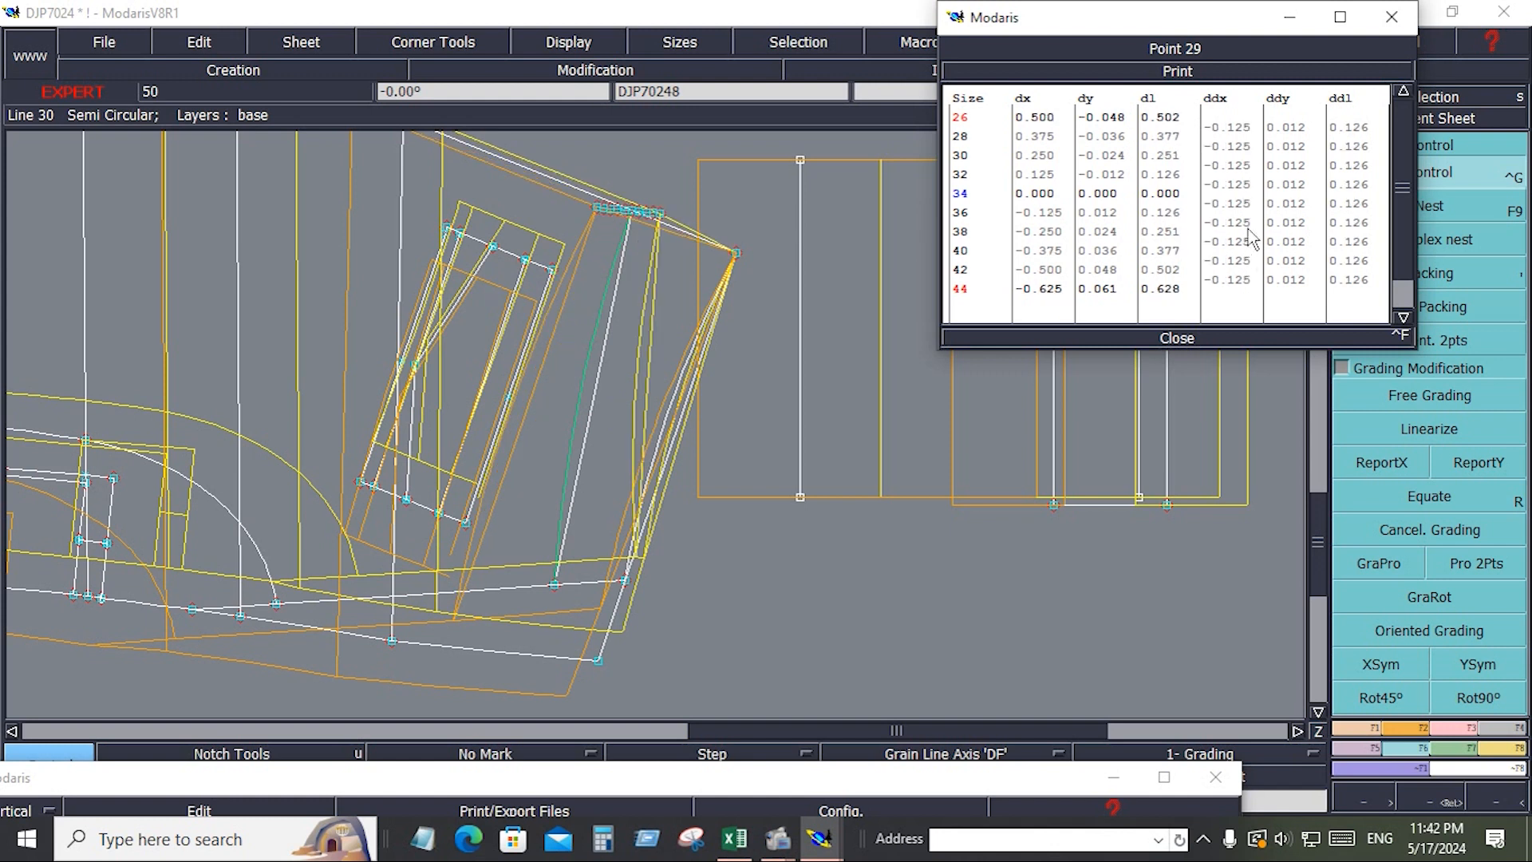
Step: Set Point 29's ddx to 0 for the 26–28, 30–32, 34–36 and 38–40 intervals and close its grading table
click(1244, 129)
text(0)
click(1245, 165)
text(0)
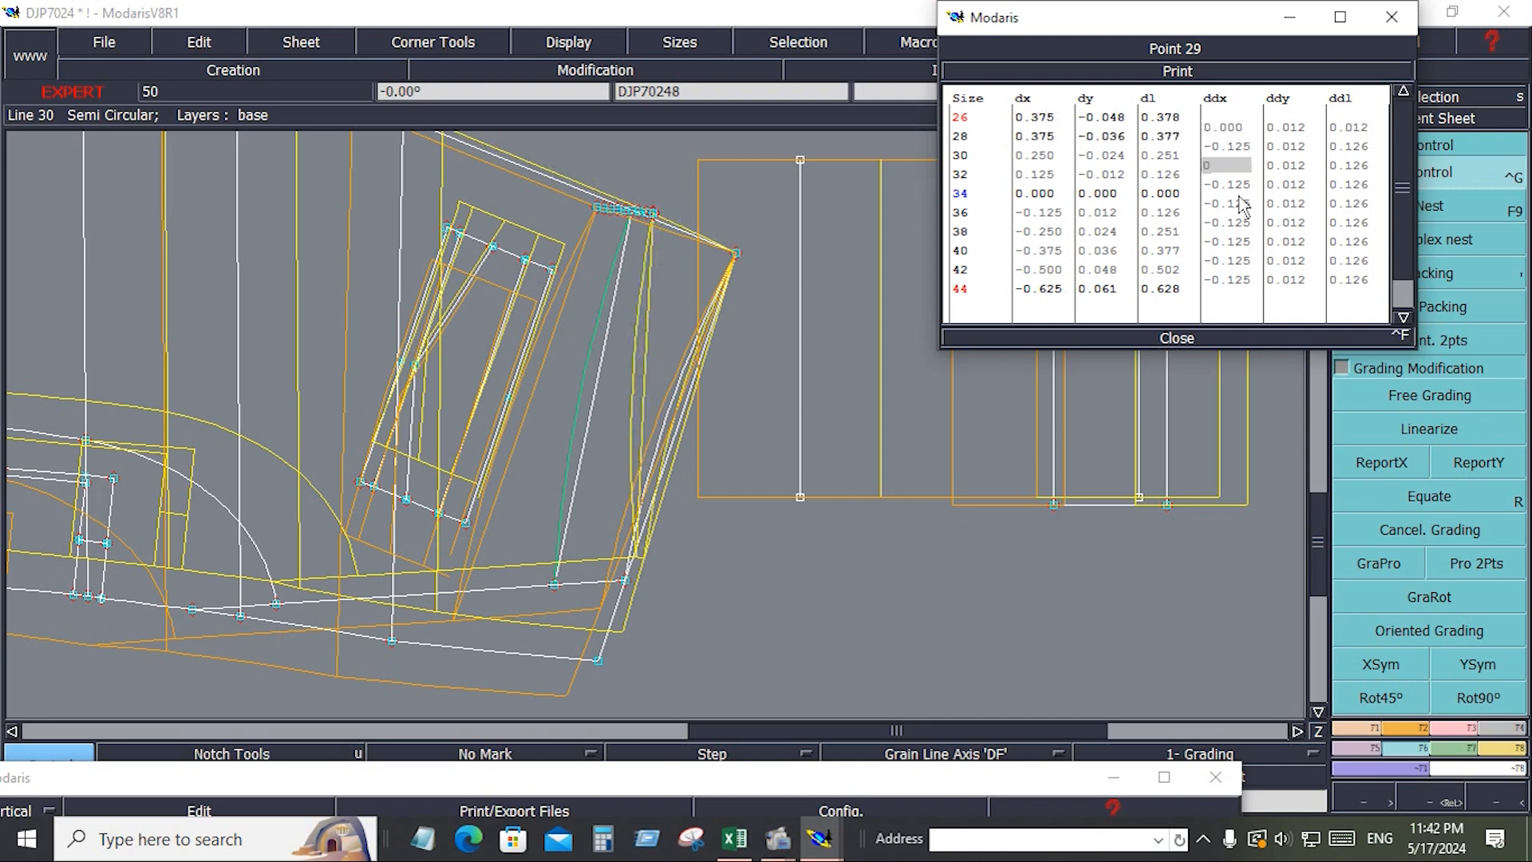
click(1239, 202)
text(0)
click(1242, 241)
text(0)
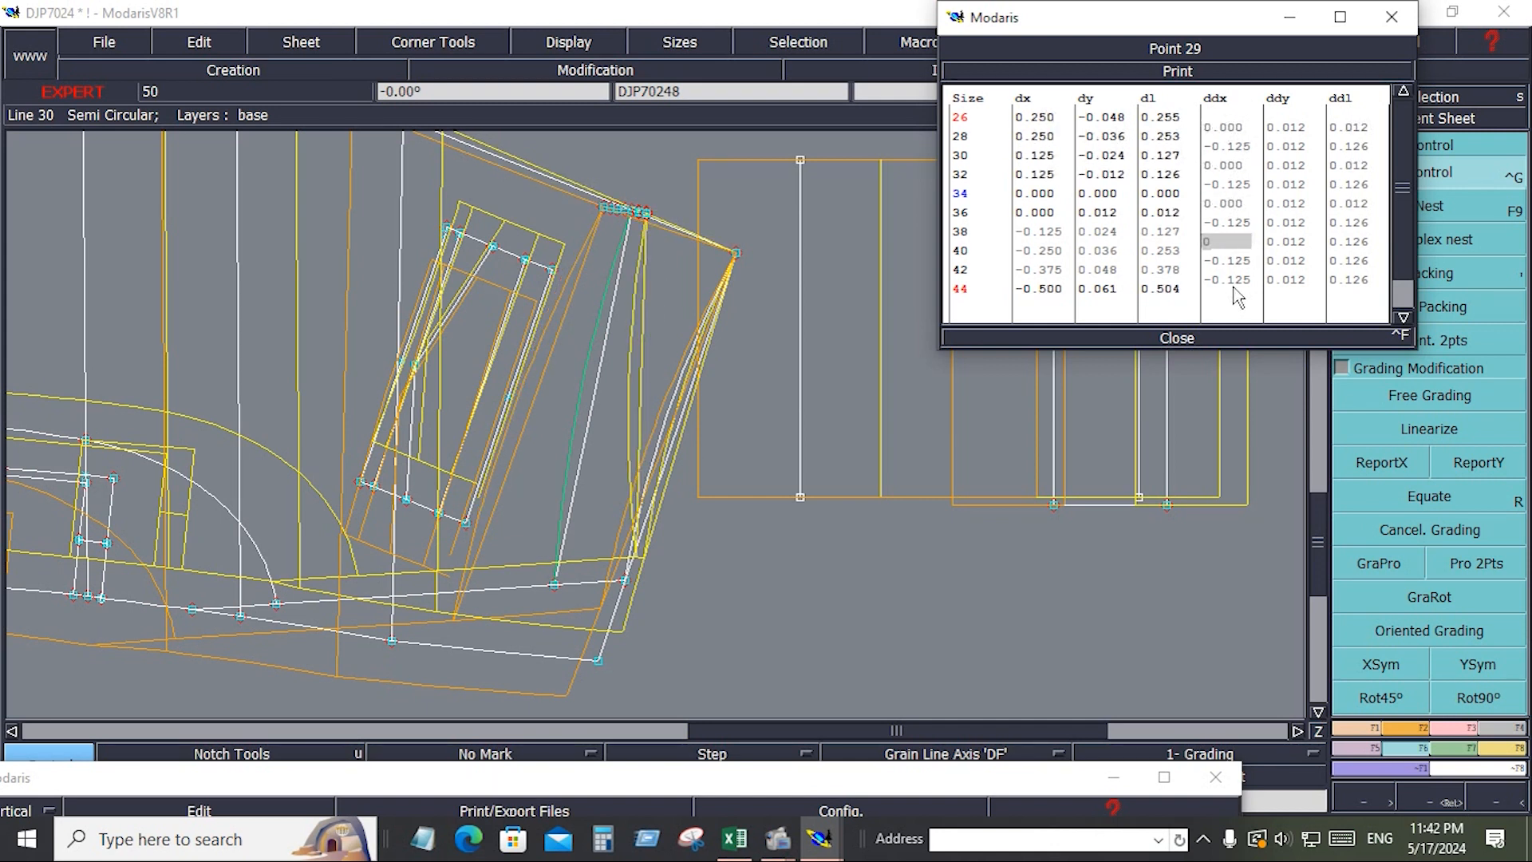
click(1239, 281)
text(000)
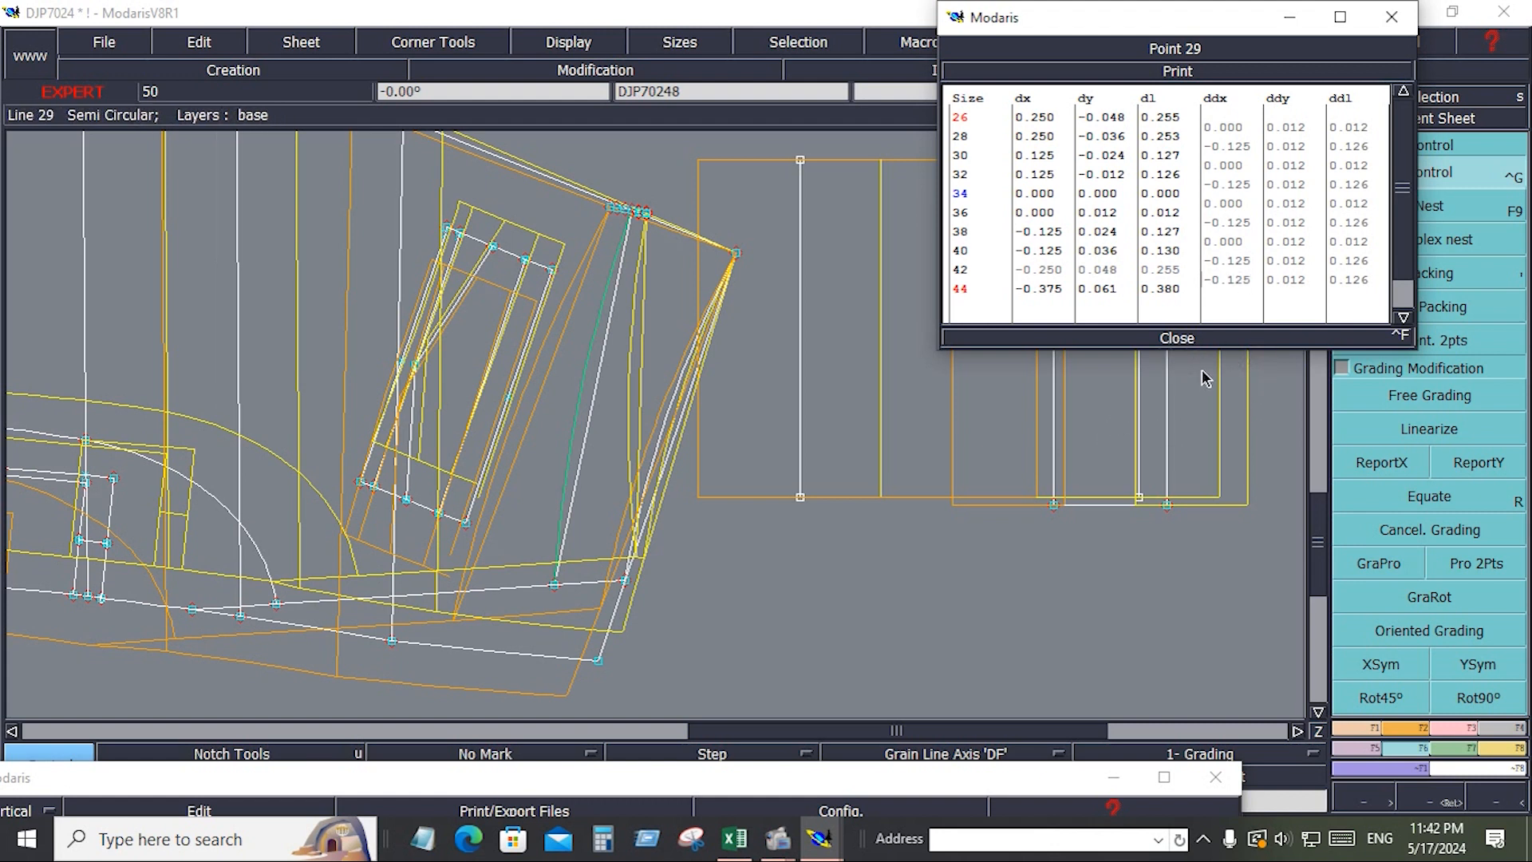
click(1167, 336)
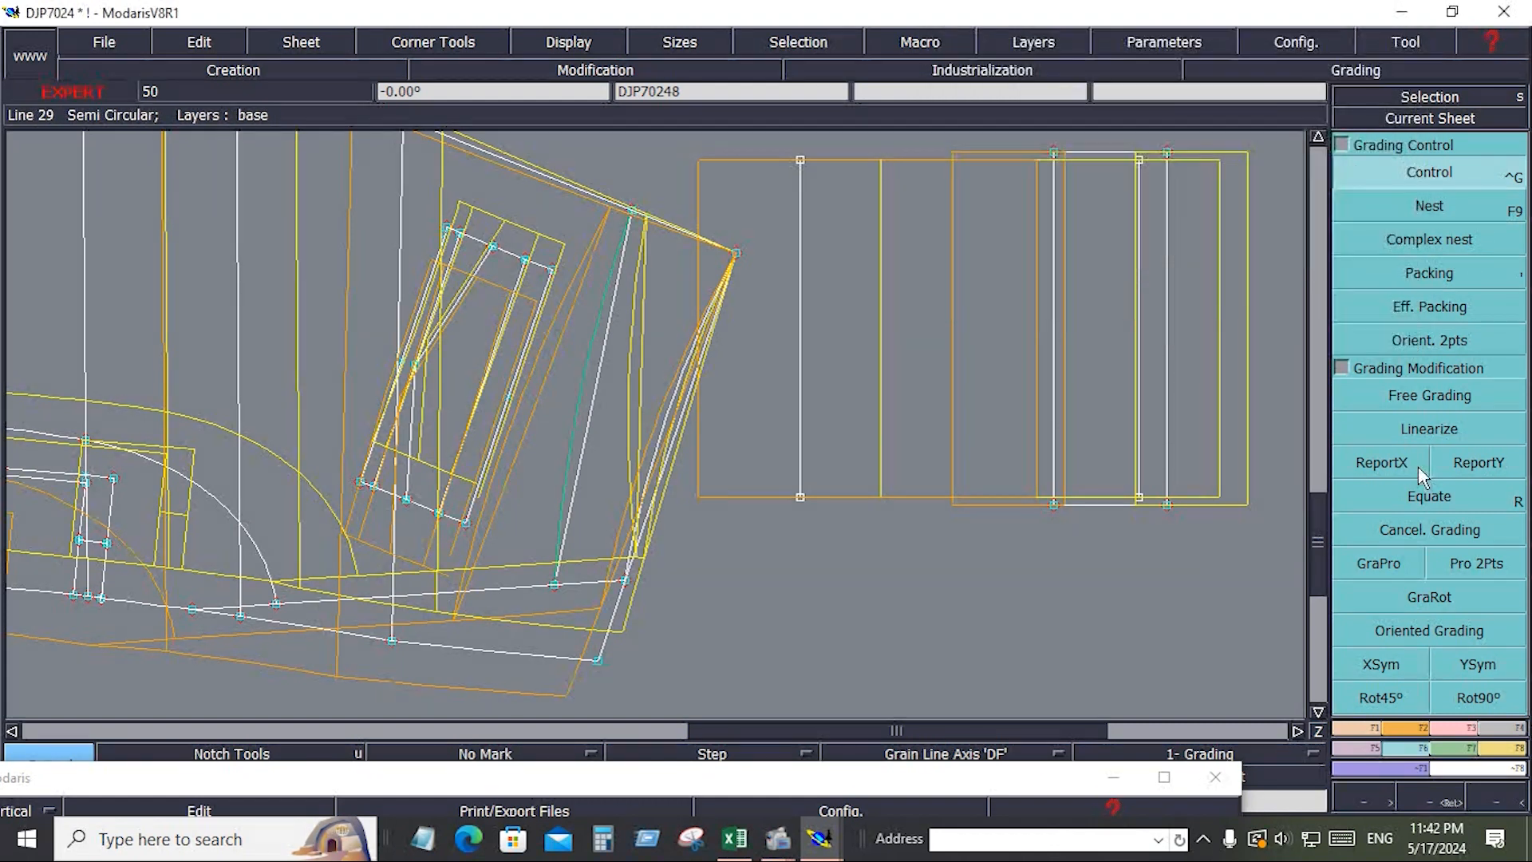
Step: Pack the nest at the waistline's side-seam point and set ddx to -0.125 for all sizes at the yoke seam's side end
click(1422, 280)
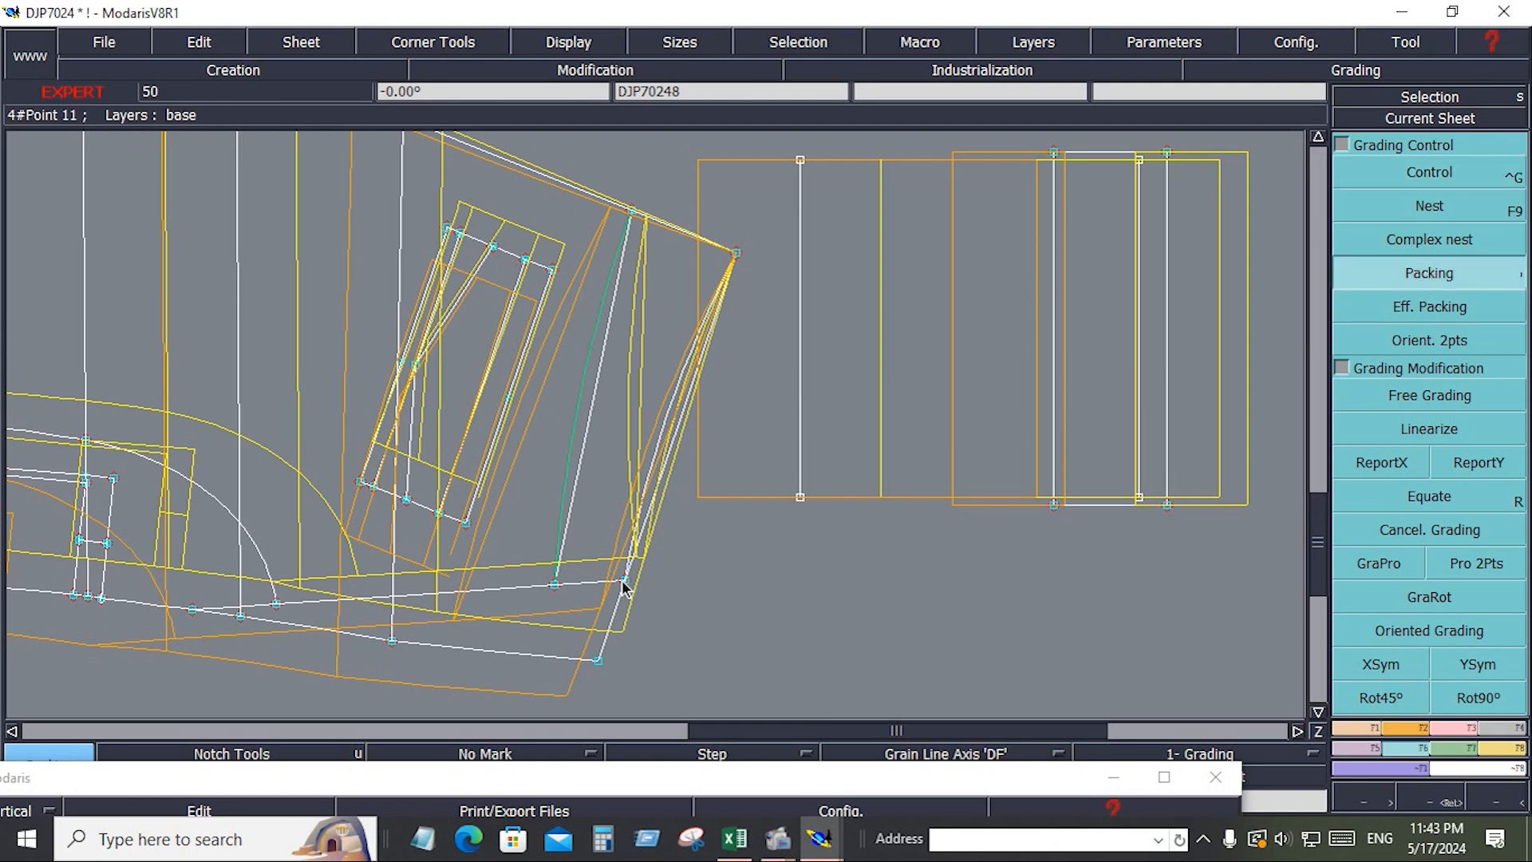
click(625, 582)
text(-.125)
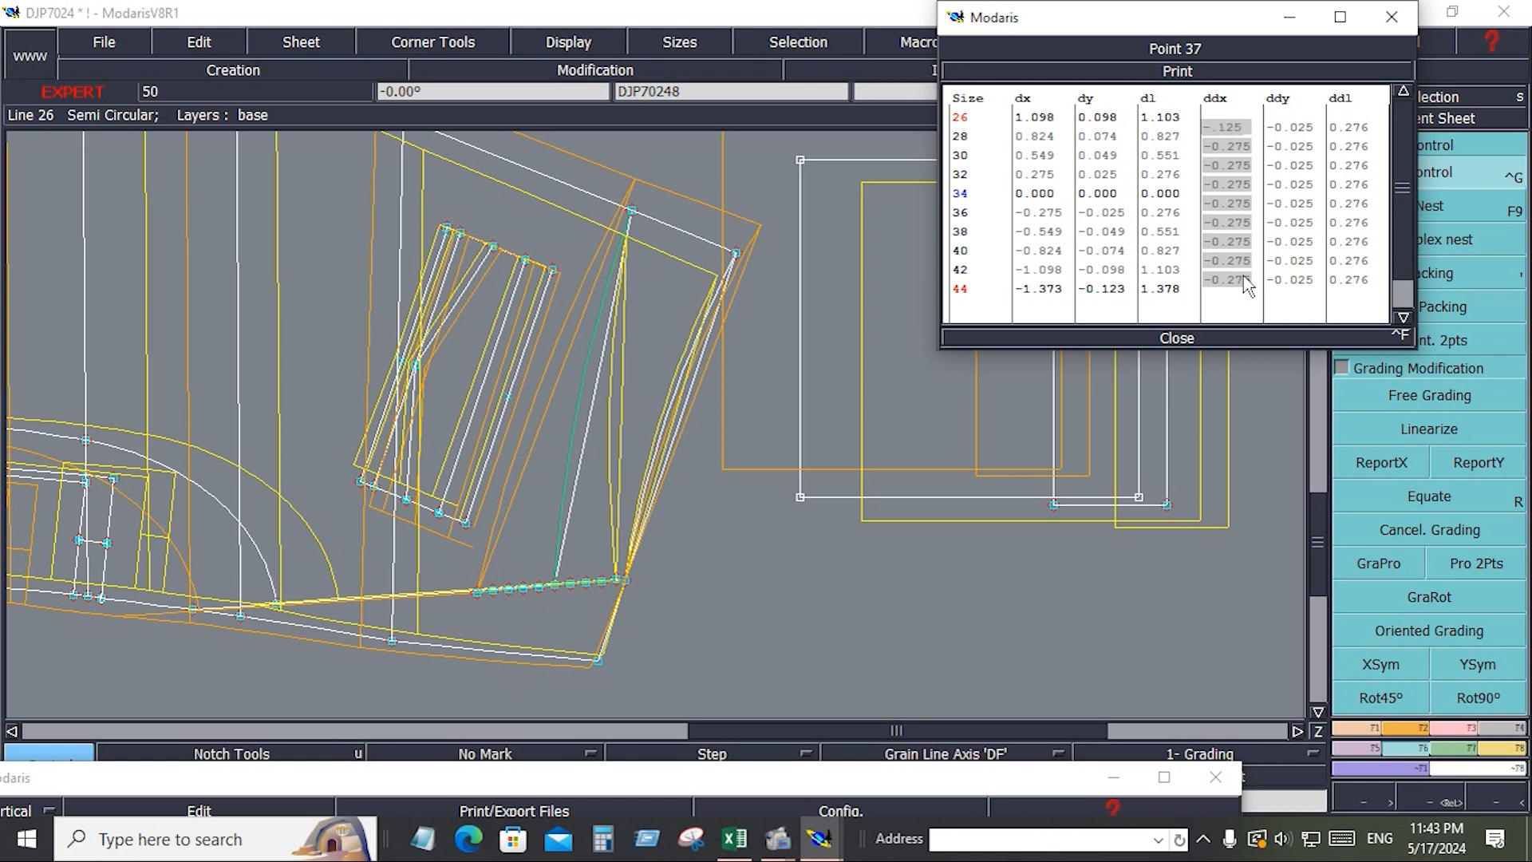
key(Return)
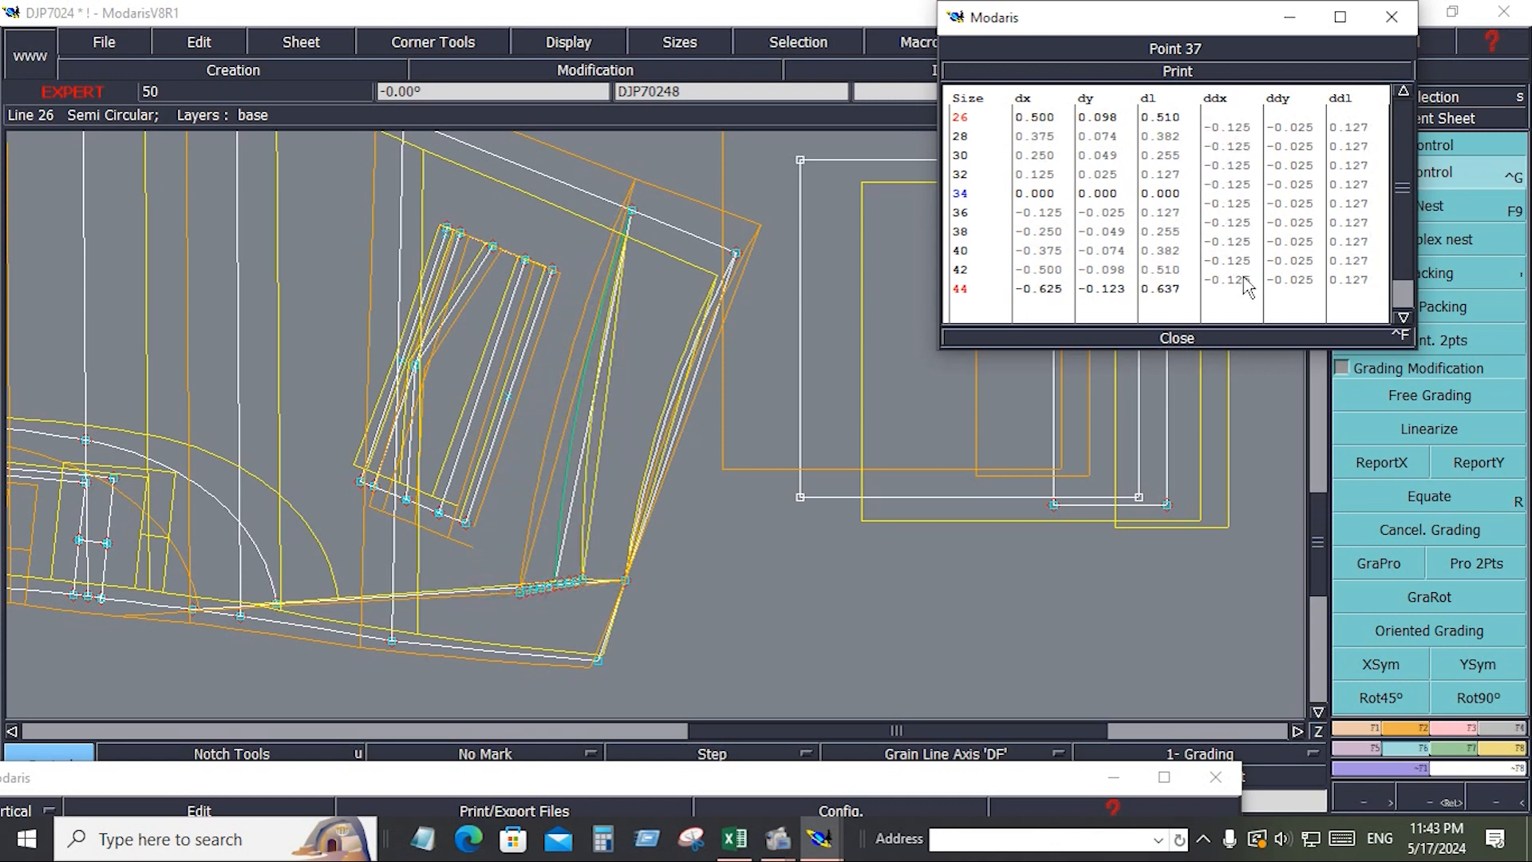
Step: Set Point 37's ddx to 0 for the 26–28, 30–32, 34–36 and 38–40 intervals and close its grading table
click(1239, 127)
text(0)
click(1239, 167)
text(0)
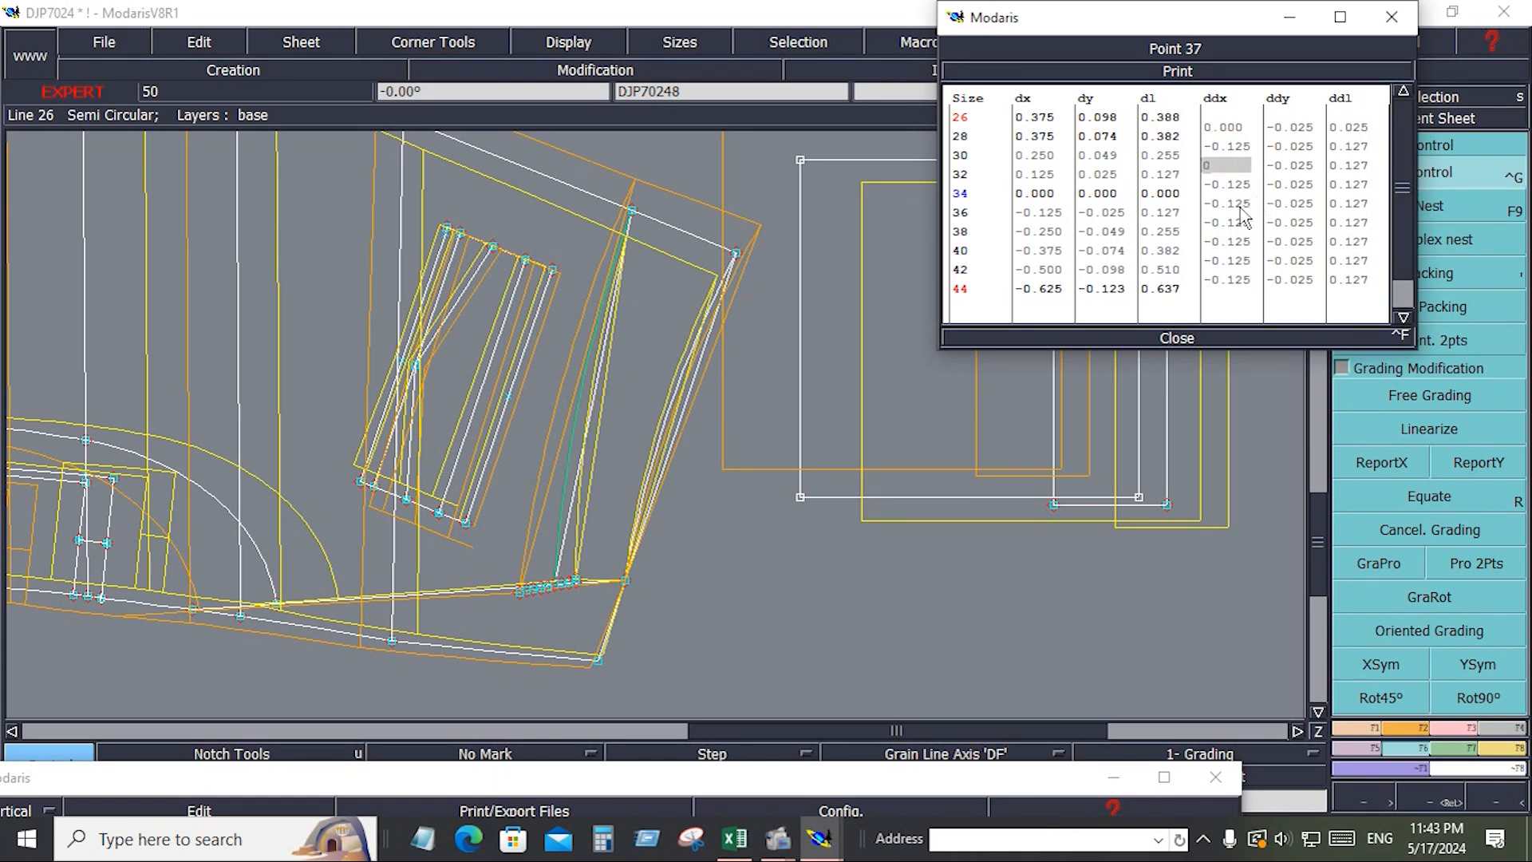
click(1242, 205)
text(0)
click(1241, 242)
text(0)
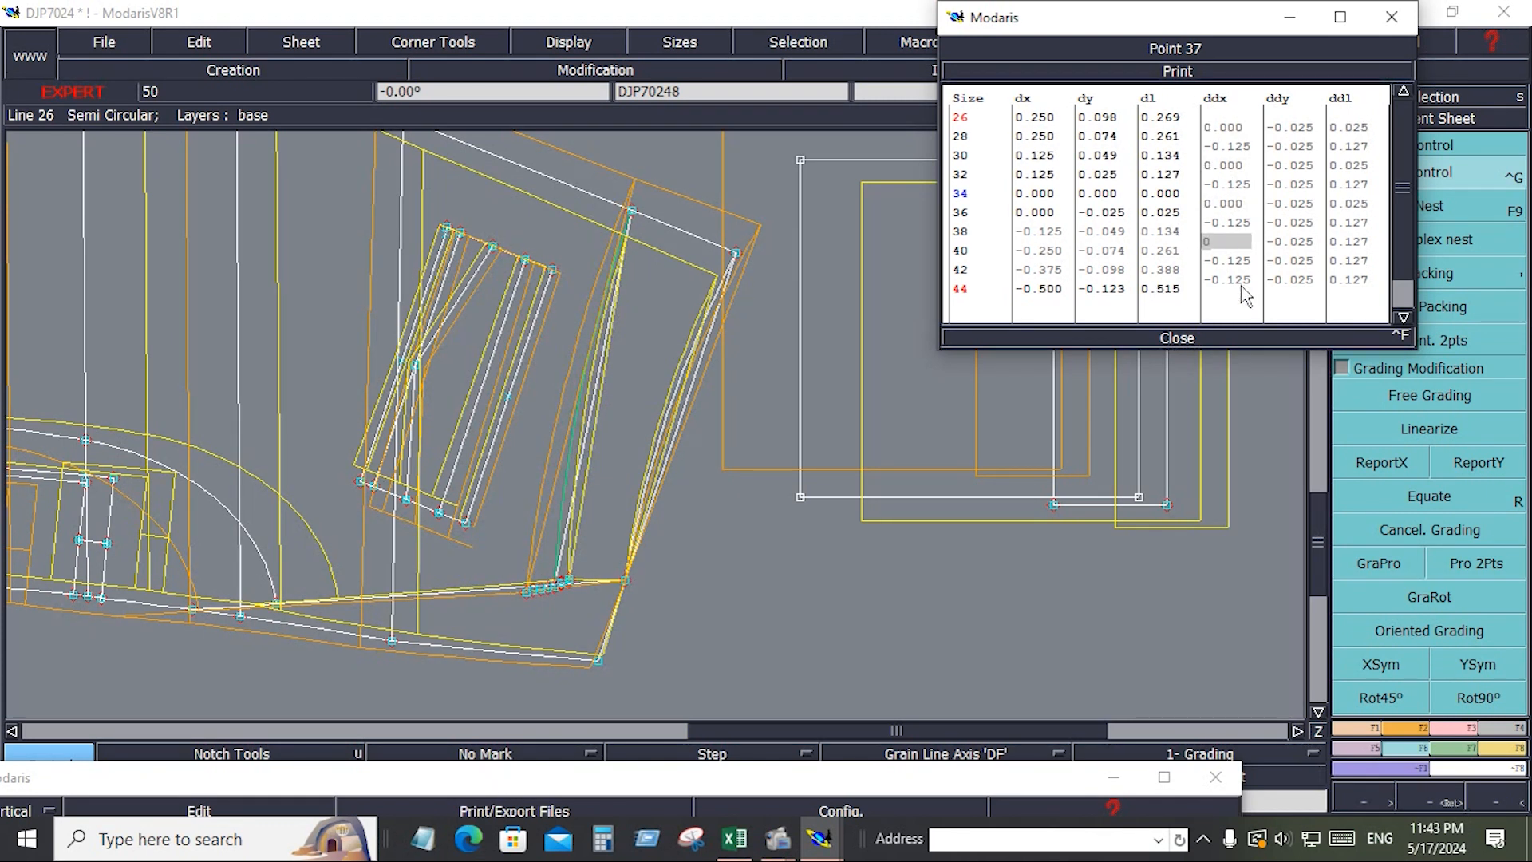
click(1242, 279)
text(0)
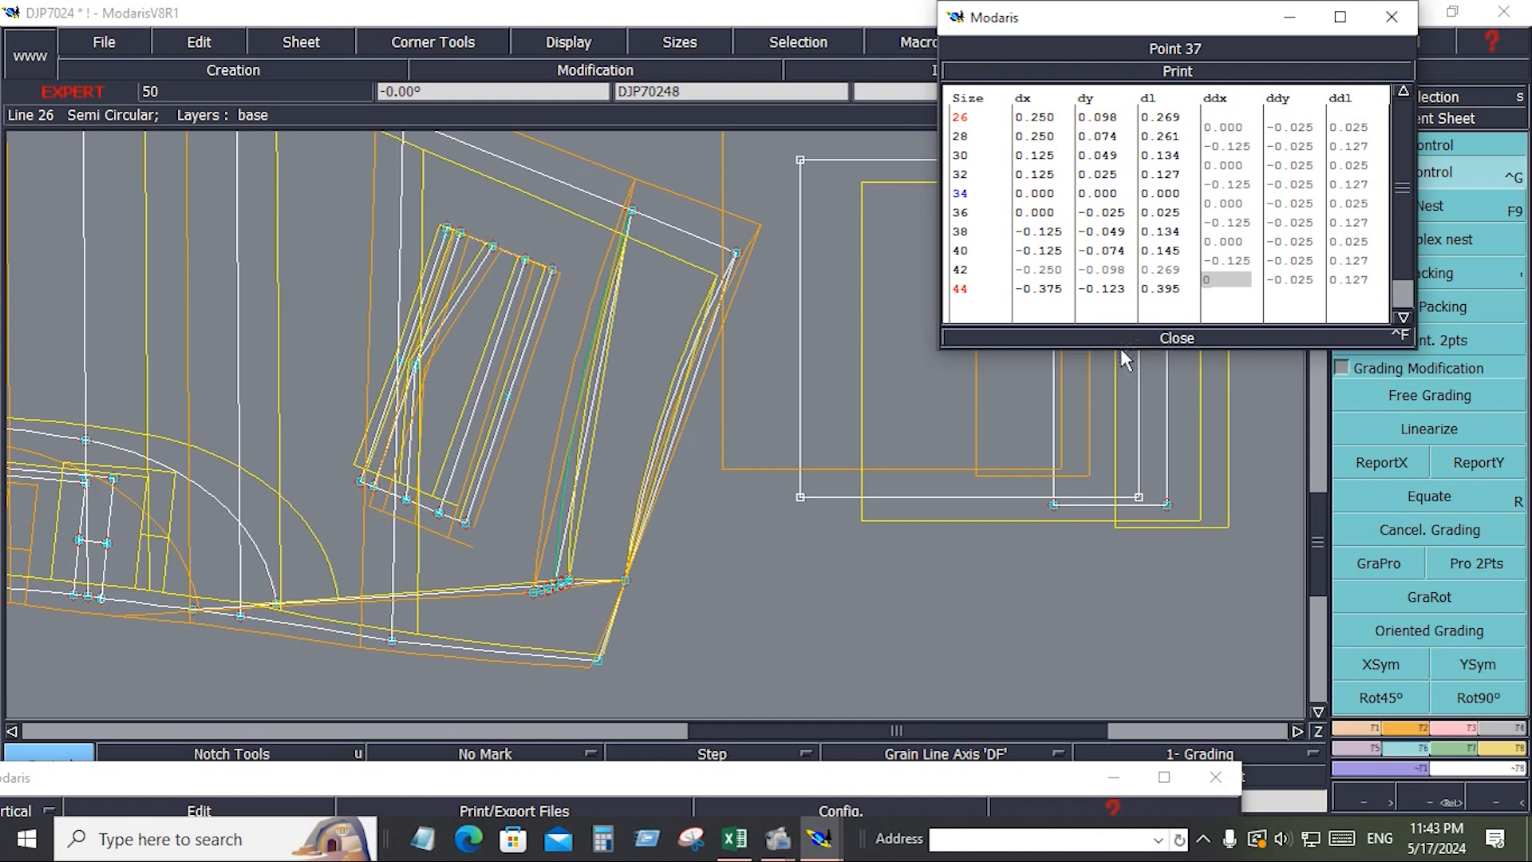
click(1173, 339)
Step: Grade the yoke seam's side-end point proportionally along the side line and report the waist-side point's Y grading to the outer corner
click(1395, 572)
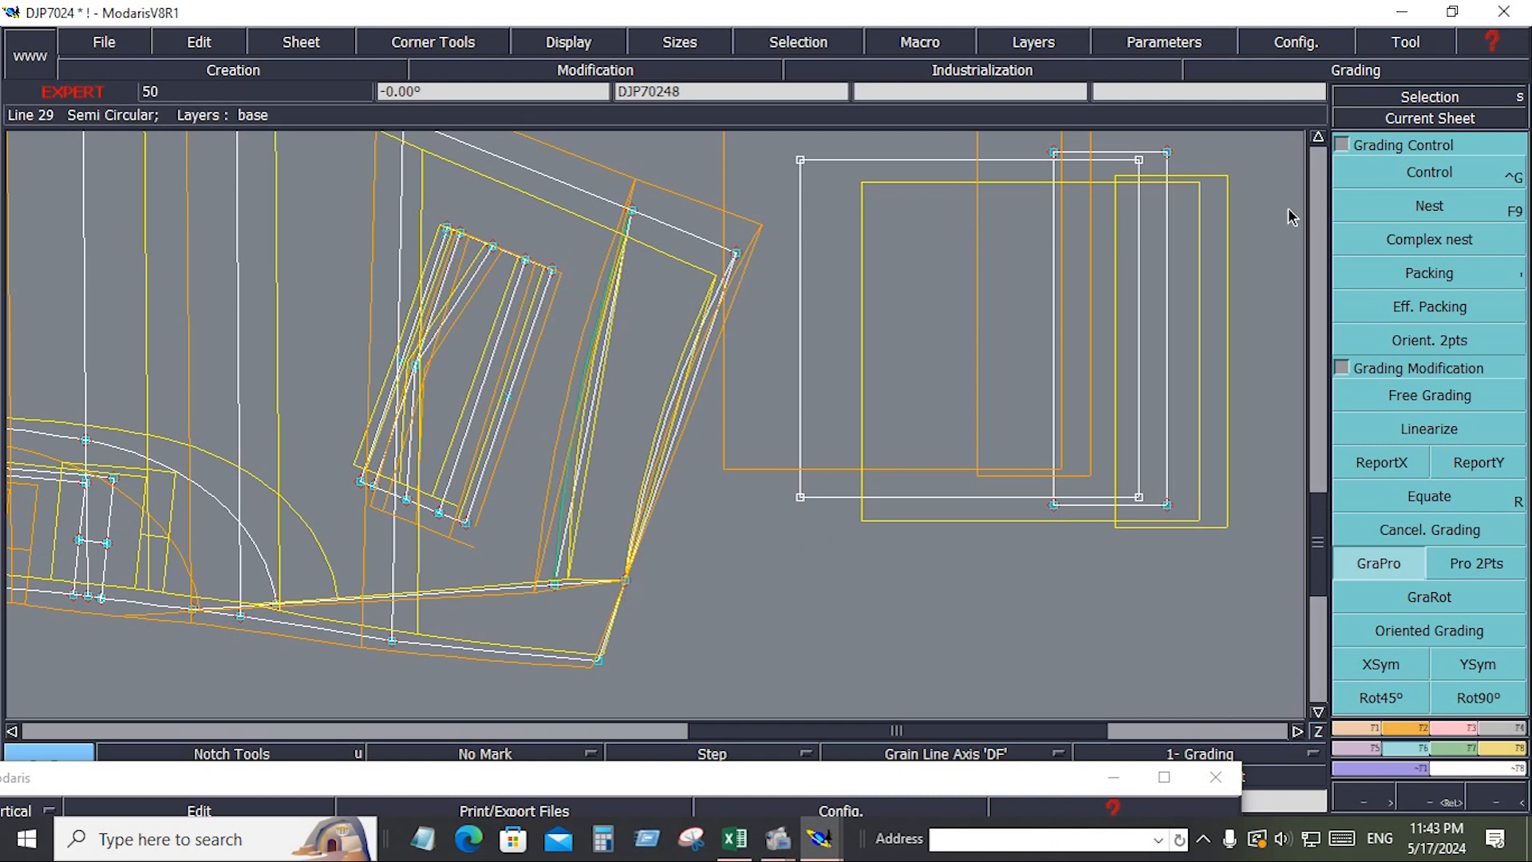
click(1424, 174)
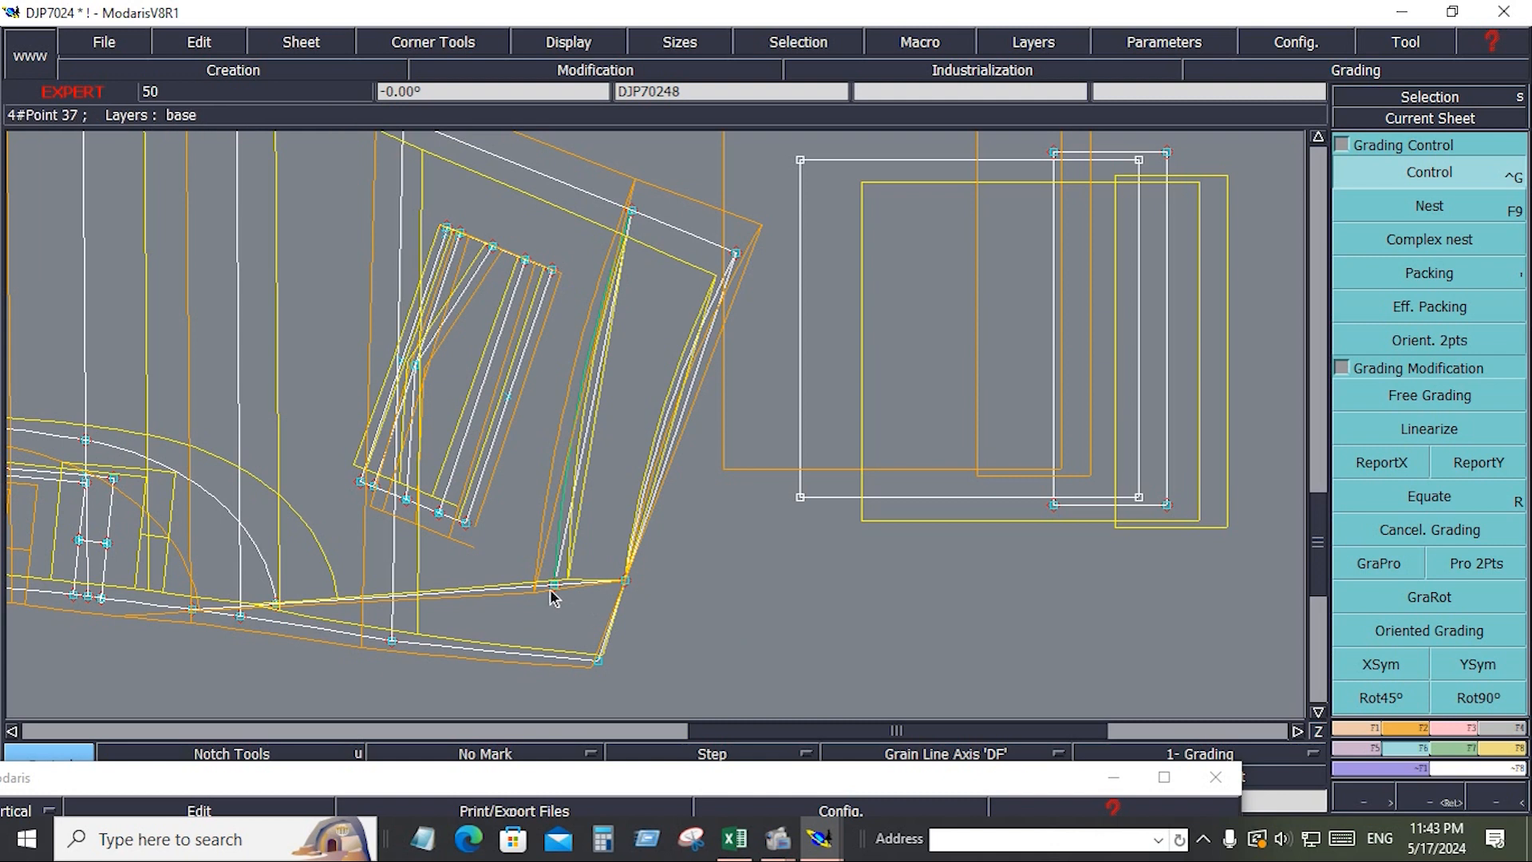
click(1472, 465)
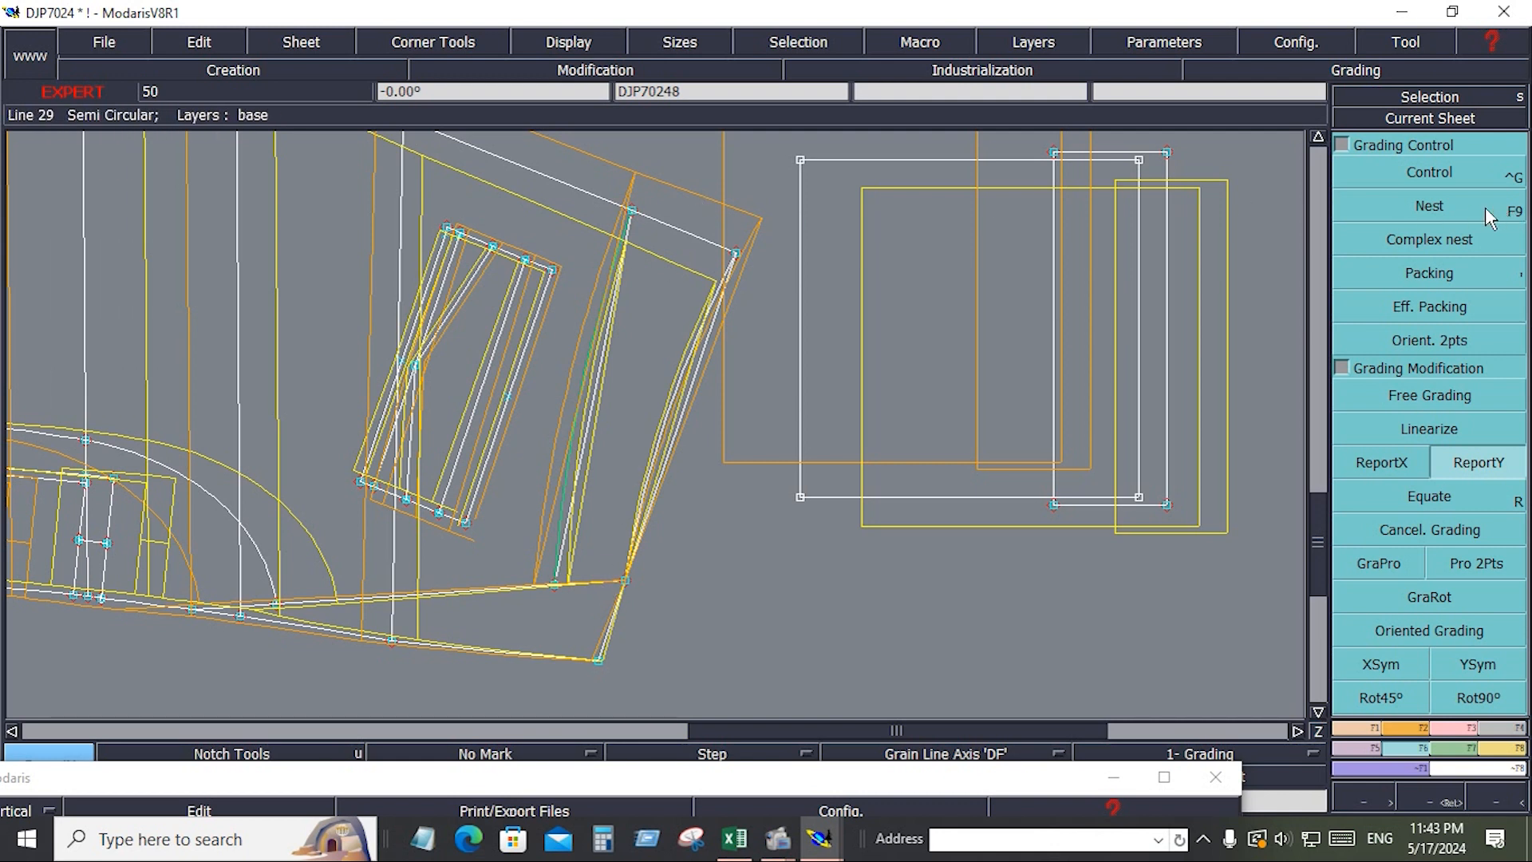
Step: Repack the back piece's nest away from the waistline's side-seam point and save the model
click(1446, 273)
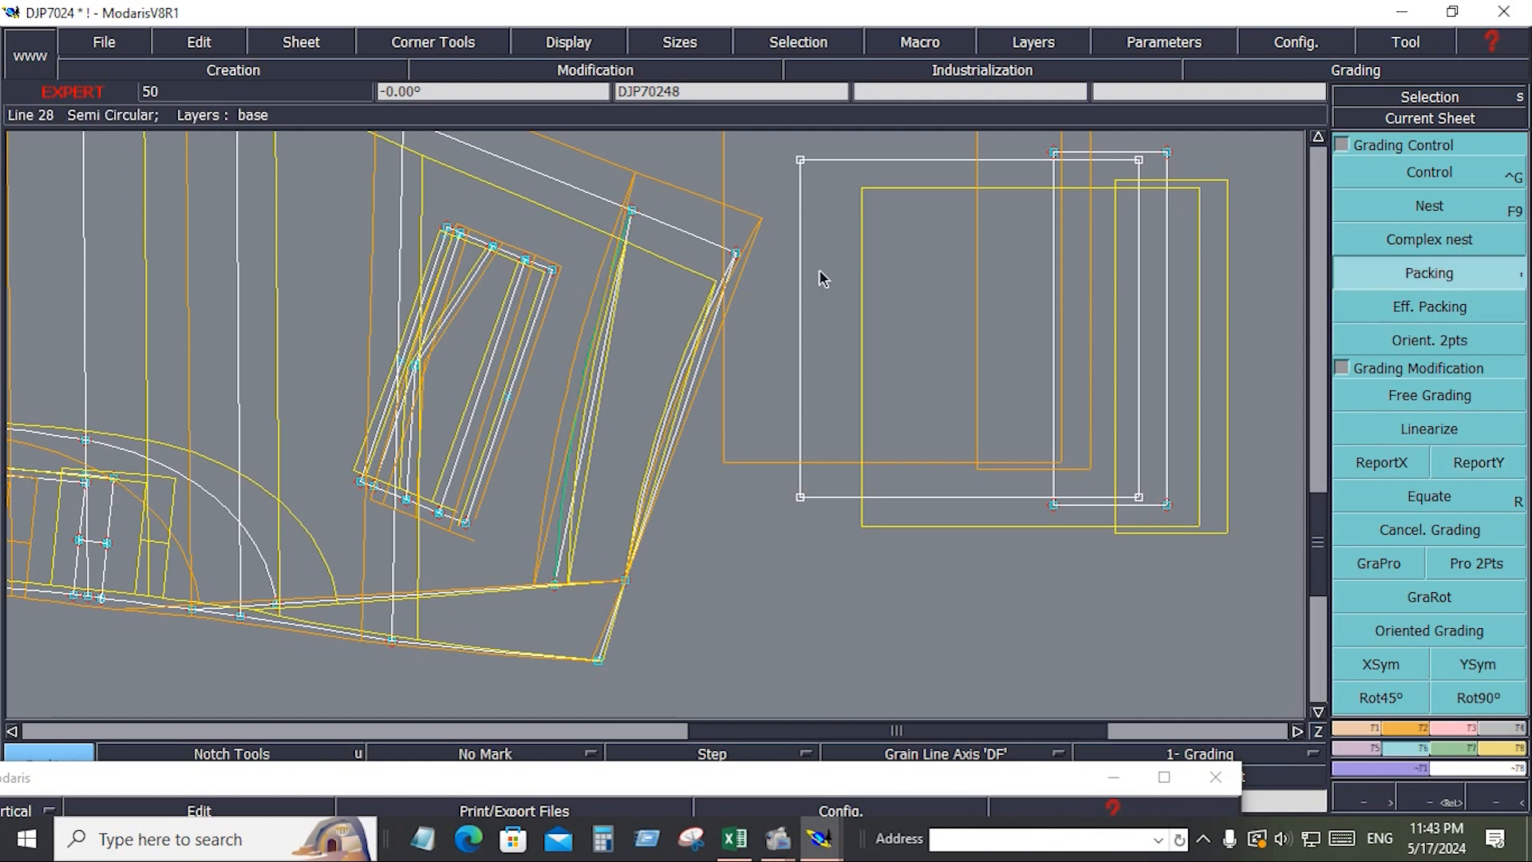
click(363, 484)
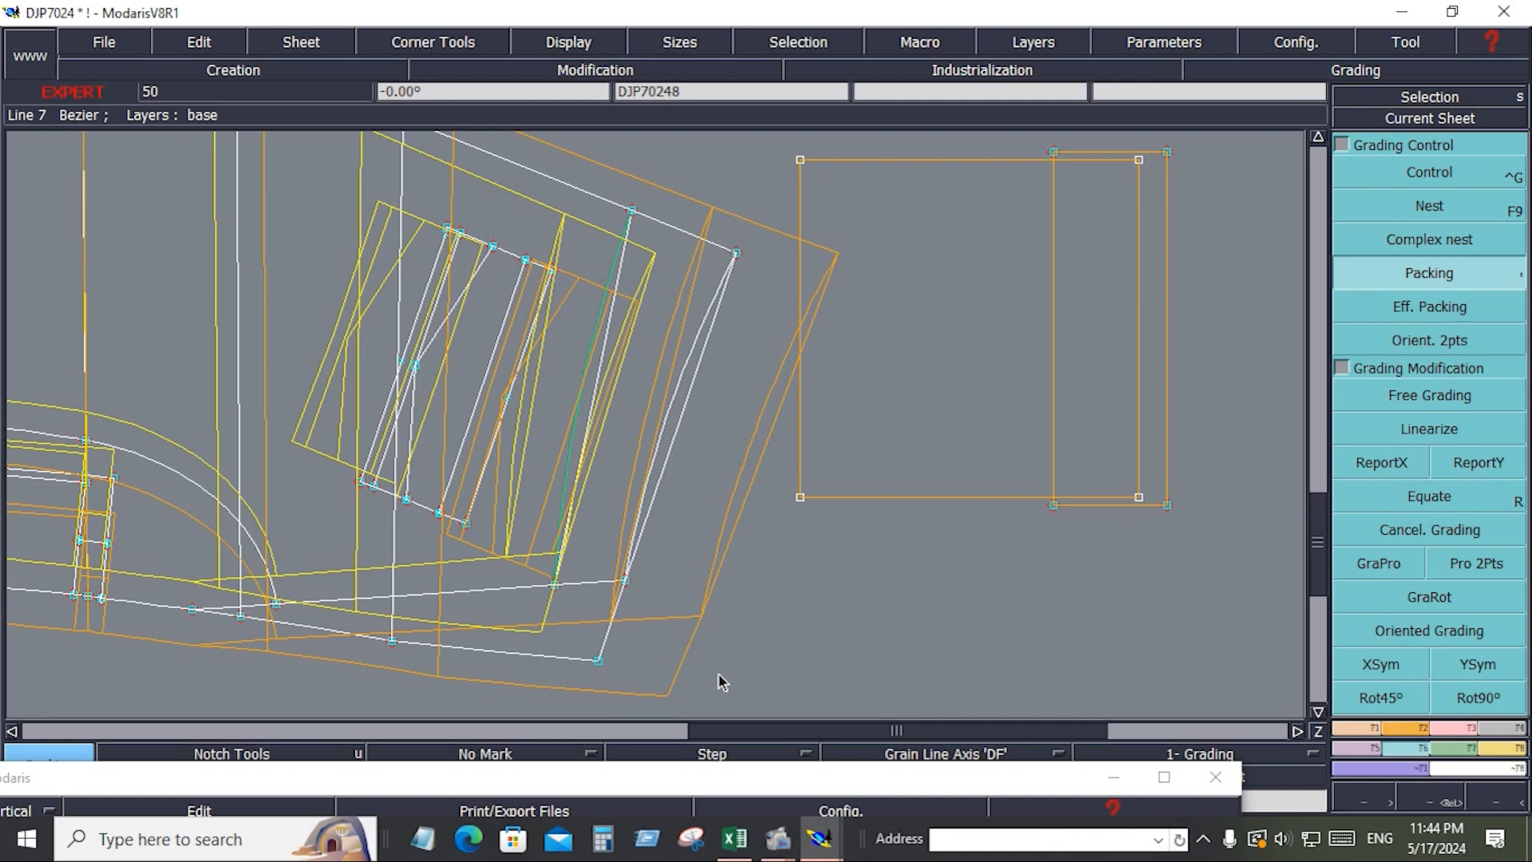
scroll(718, 682, down, 3)
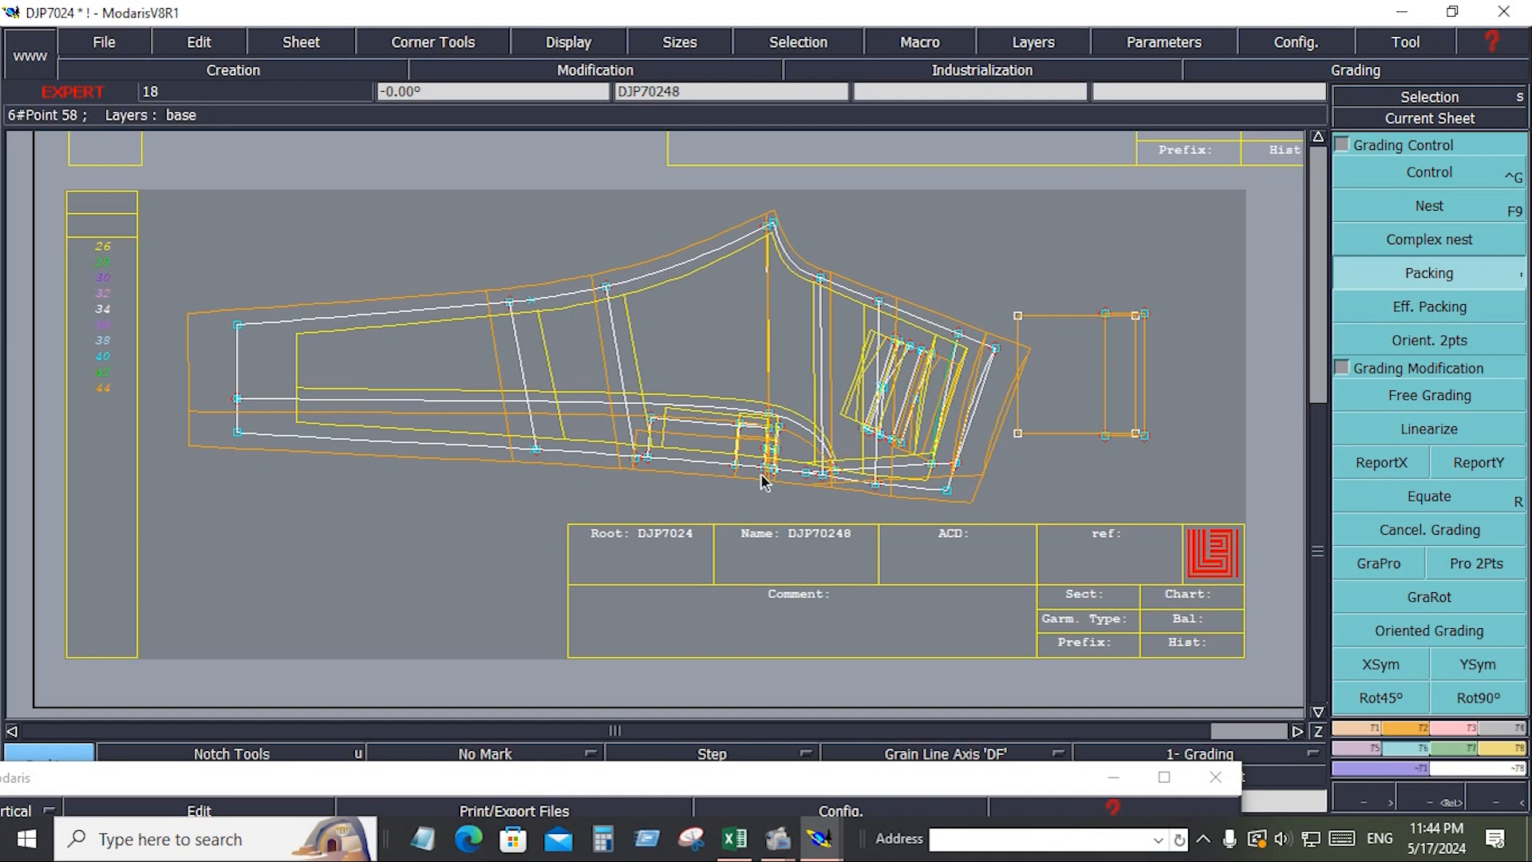
key(j)
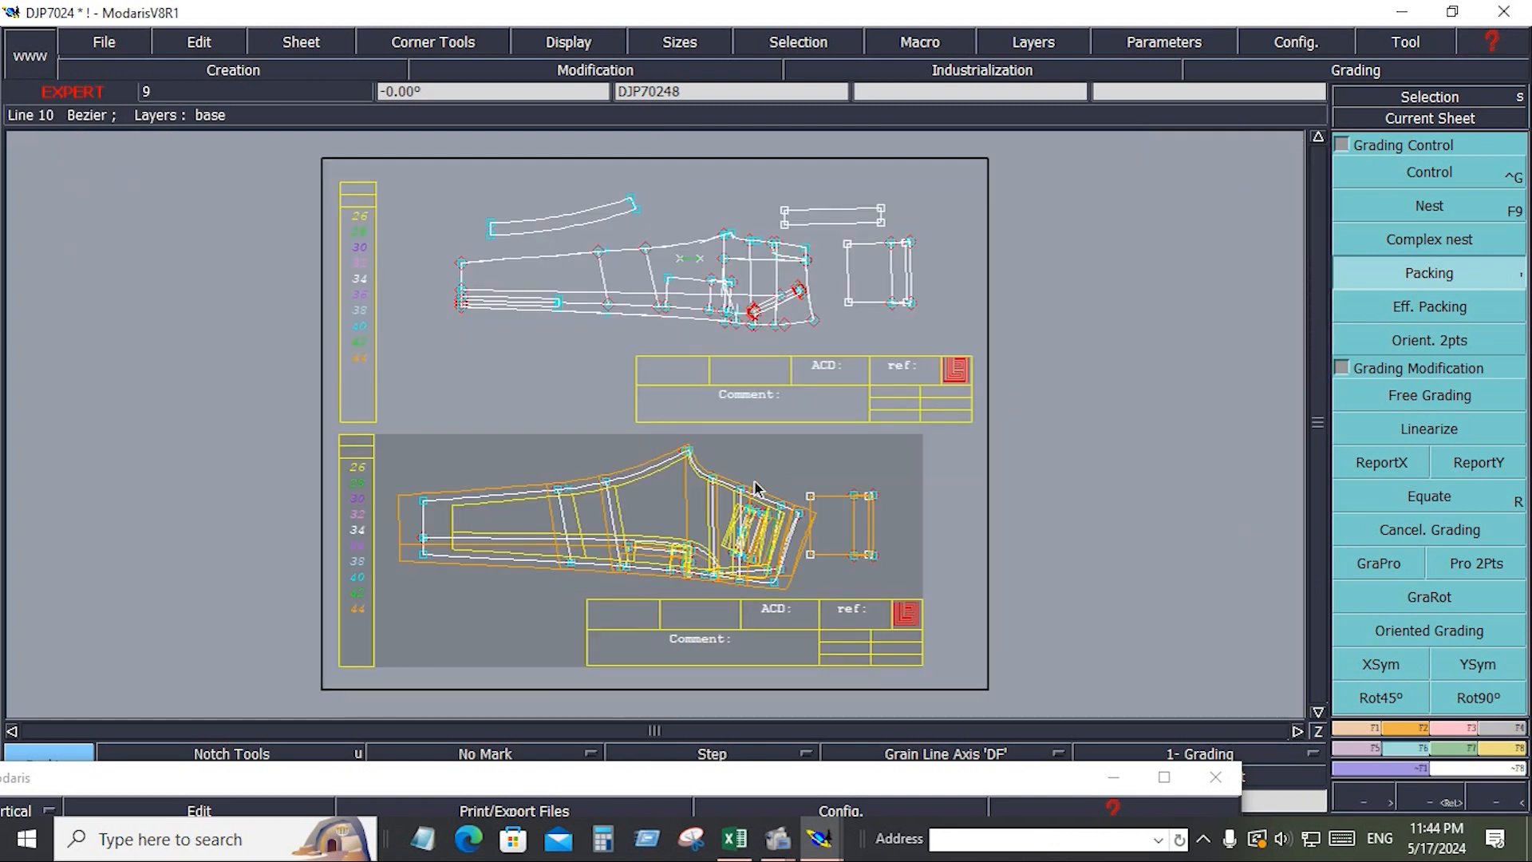
click(95, 44)
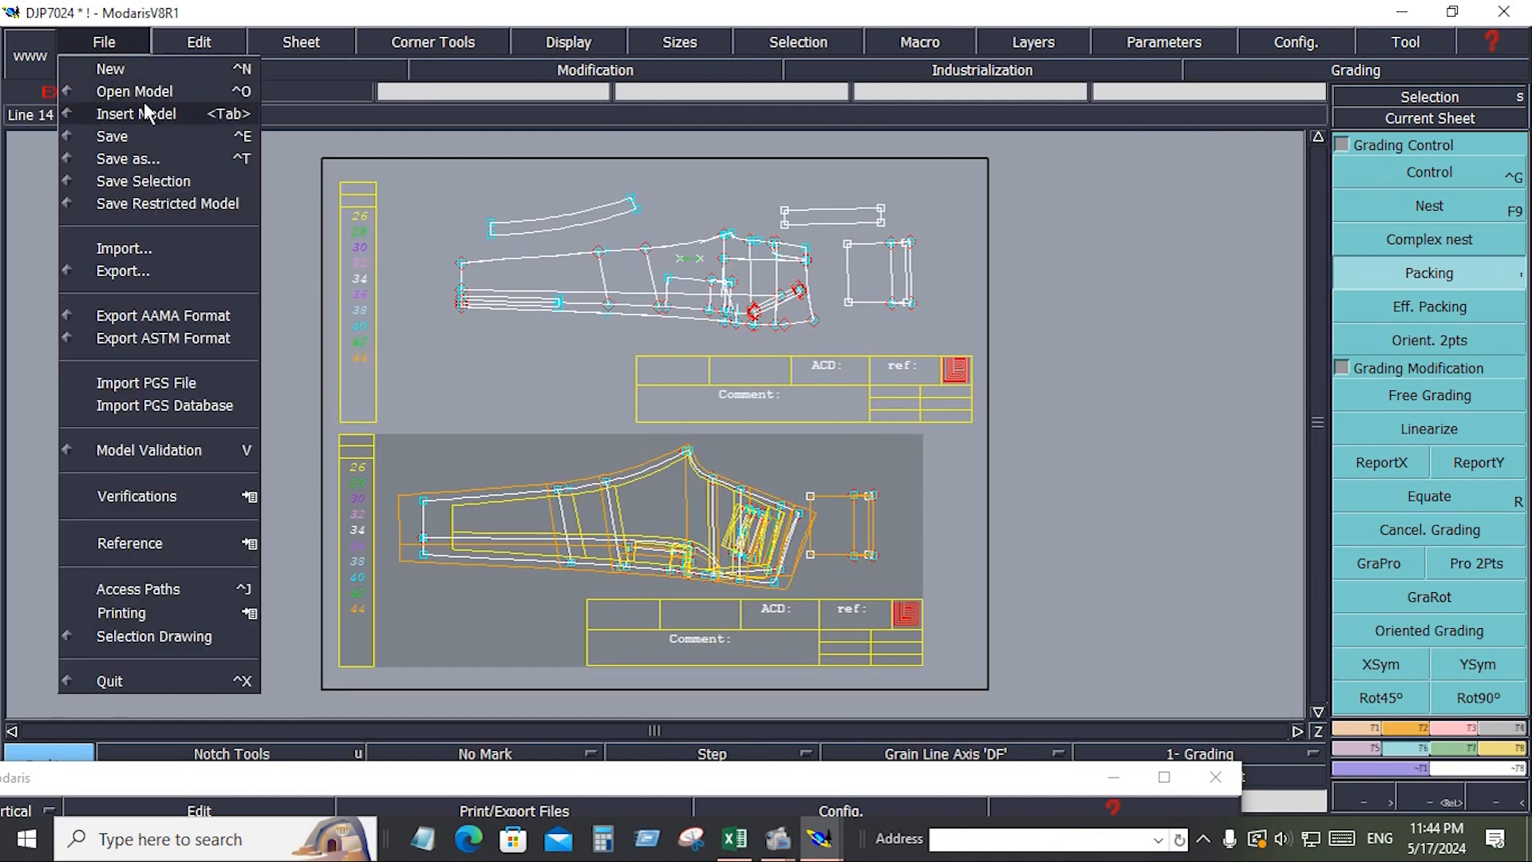
click(113, 142)
click(634, 558)
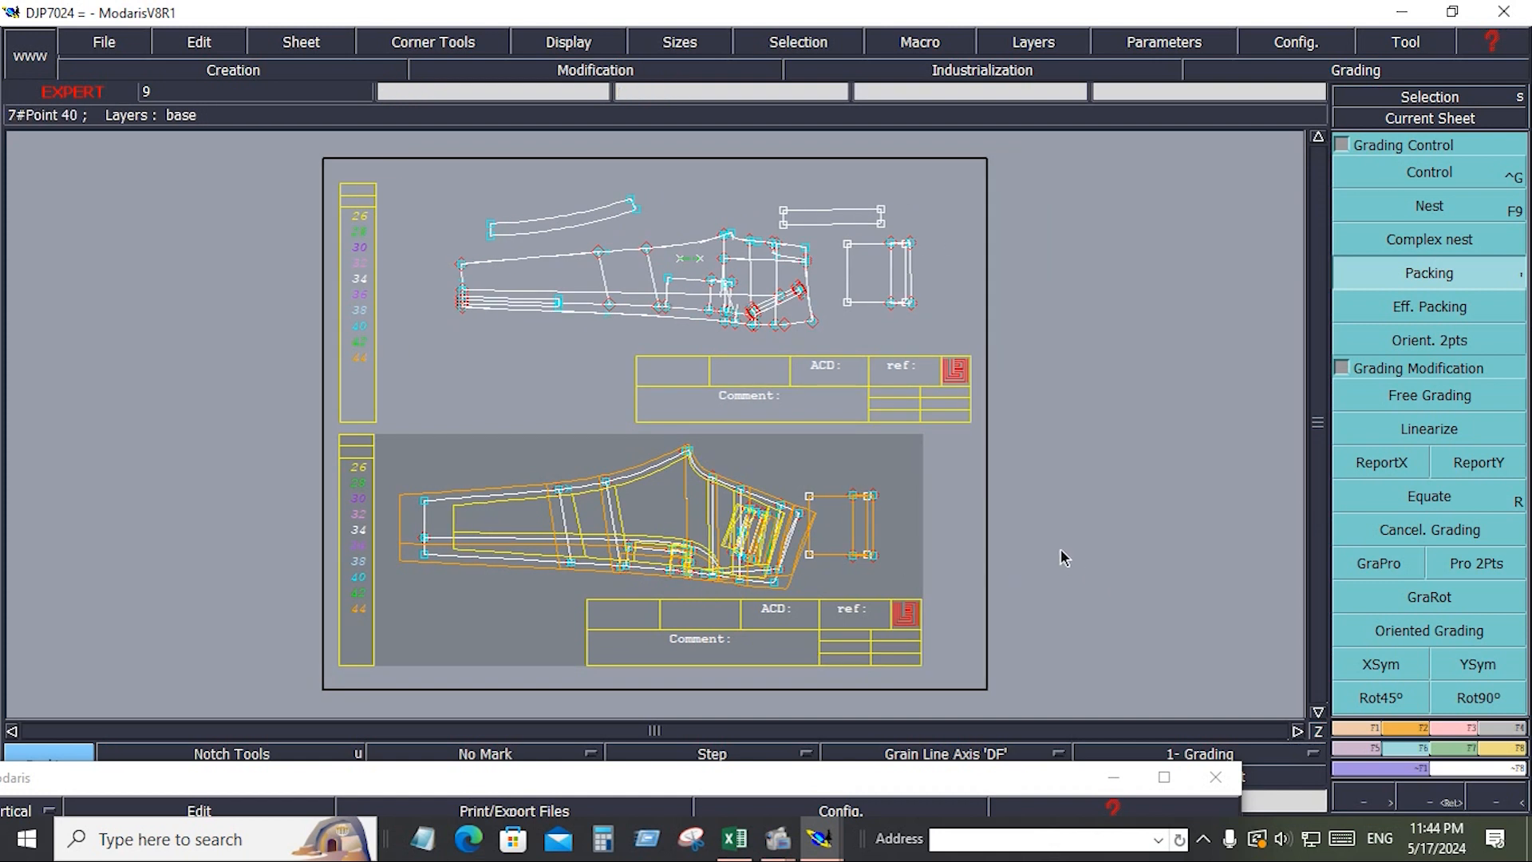
Step: Set ddx to 0.5 for the four intervals from size 26 to 34 at the WAIST FIN piece's lower end point, Point 13
key(j)
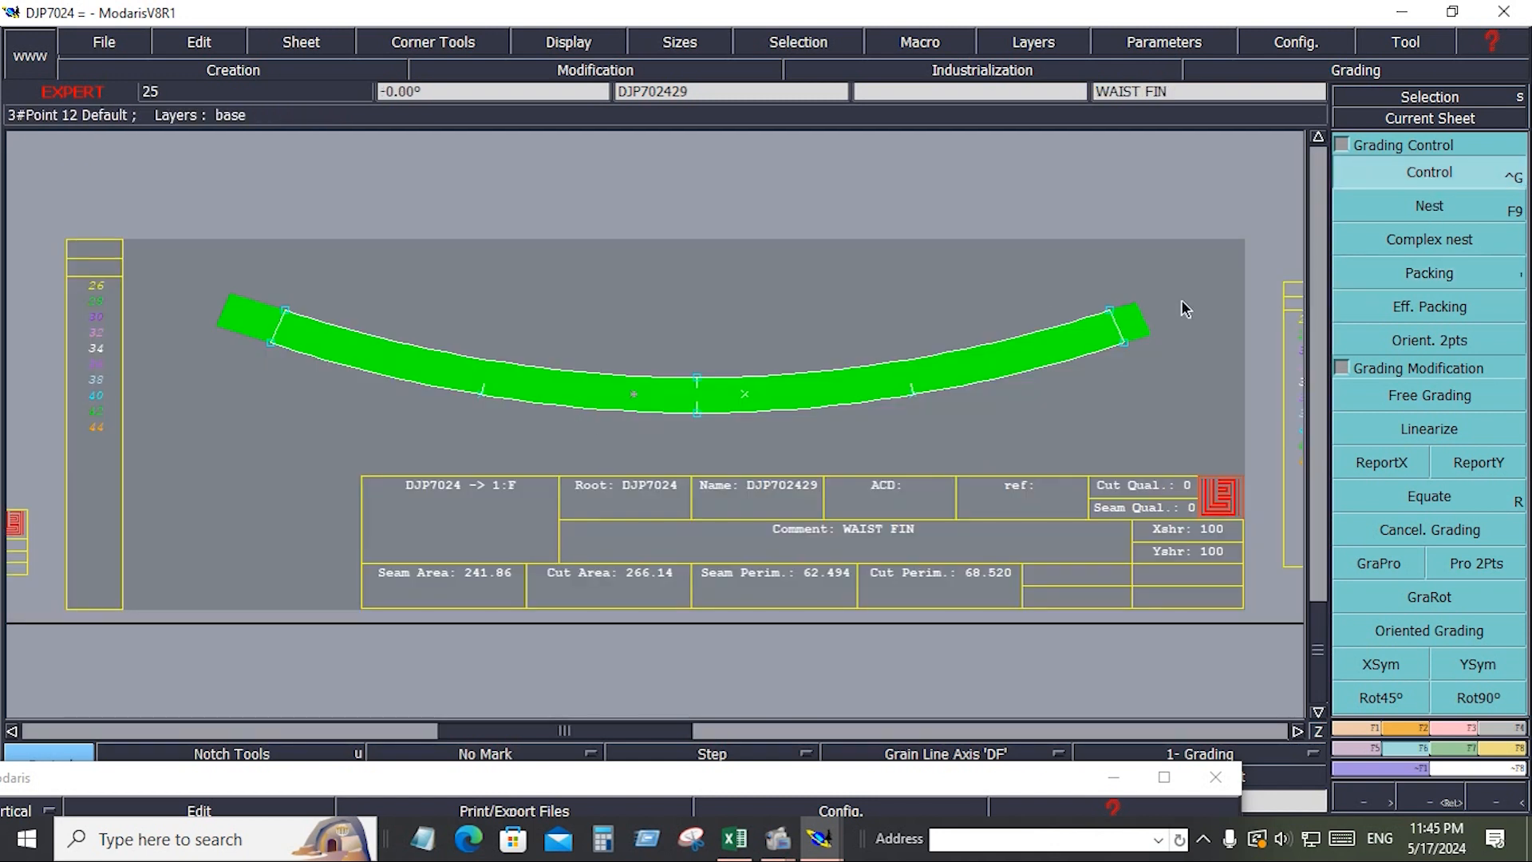
click(1127, 342)
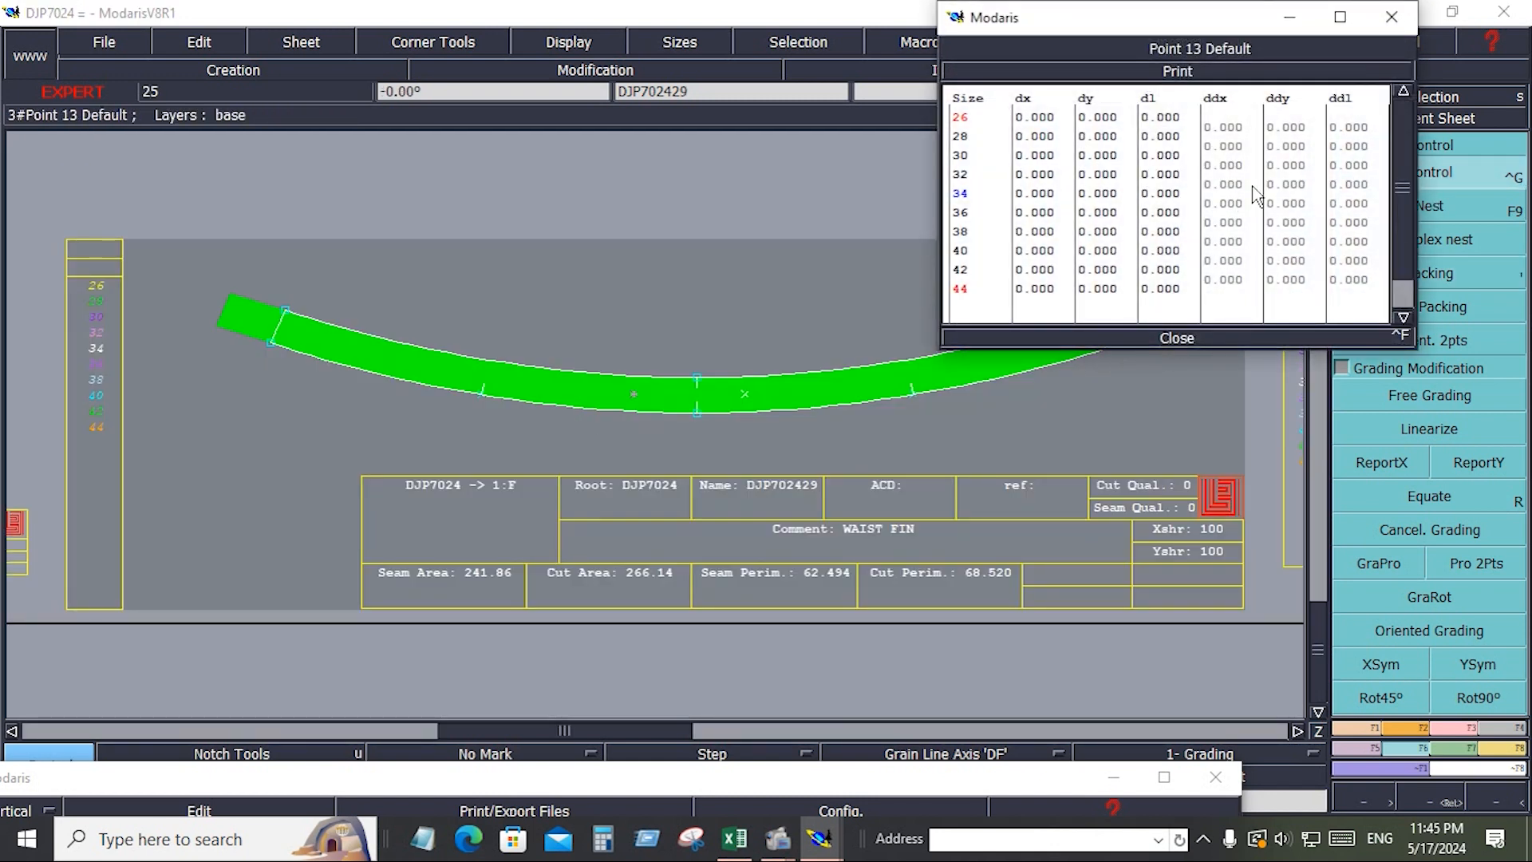
drag(1239, 137, 1244, 185)
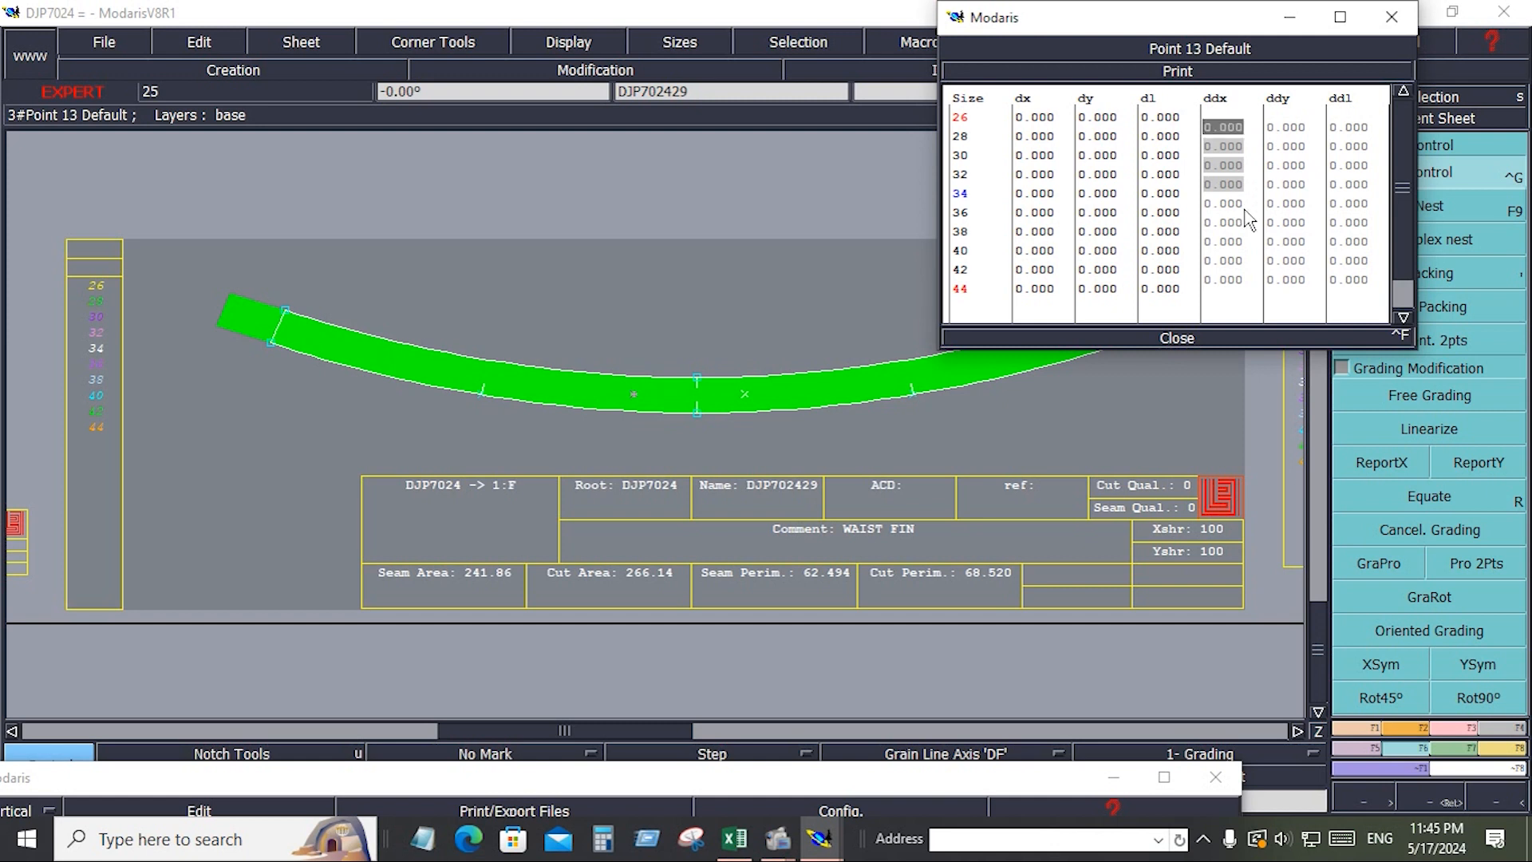
text(.5)
key(Return)
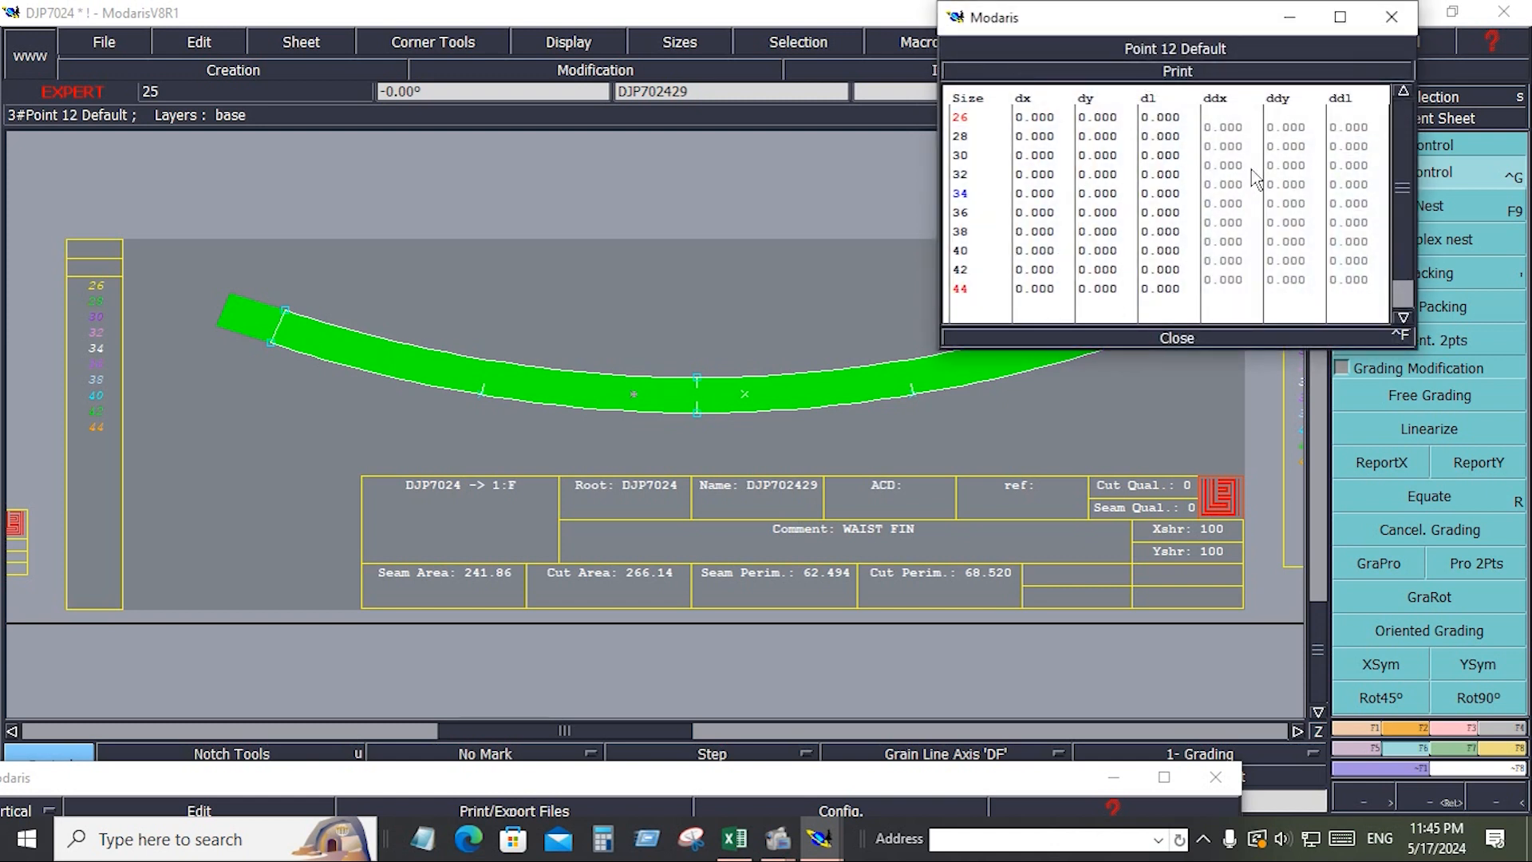
Step: Set ddx to 1 for all sizes at WAIST FIN's Point 12, report its X grading to Point 13 and check the grading table
drag(1229, 123, 1242, 279)
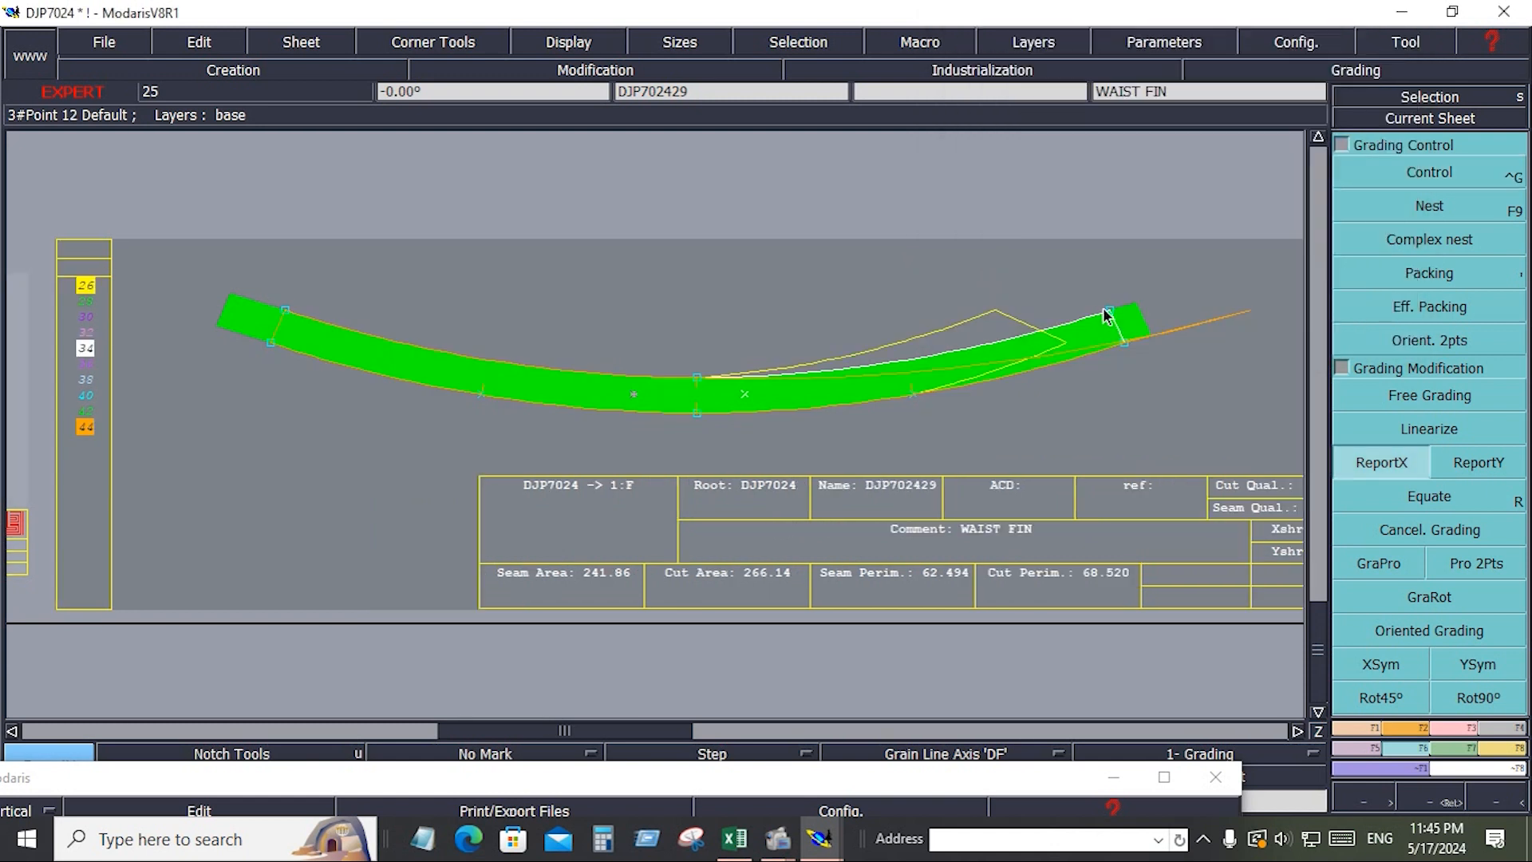
click(1108, 311)
click(1126, 342)
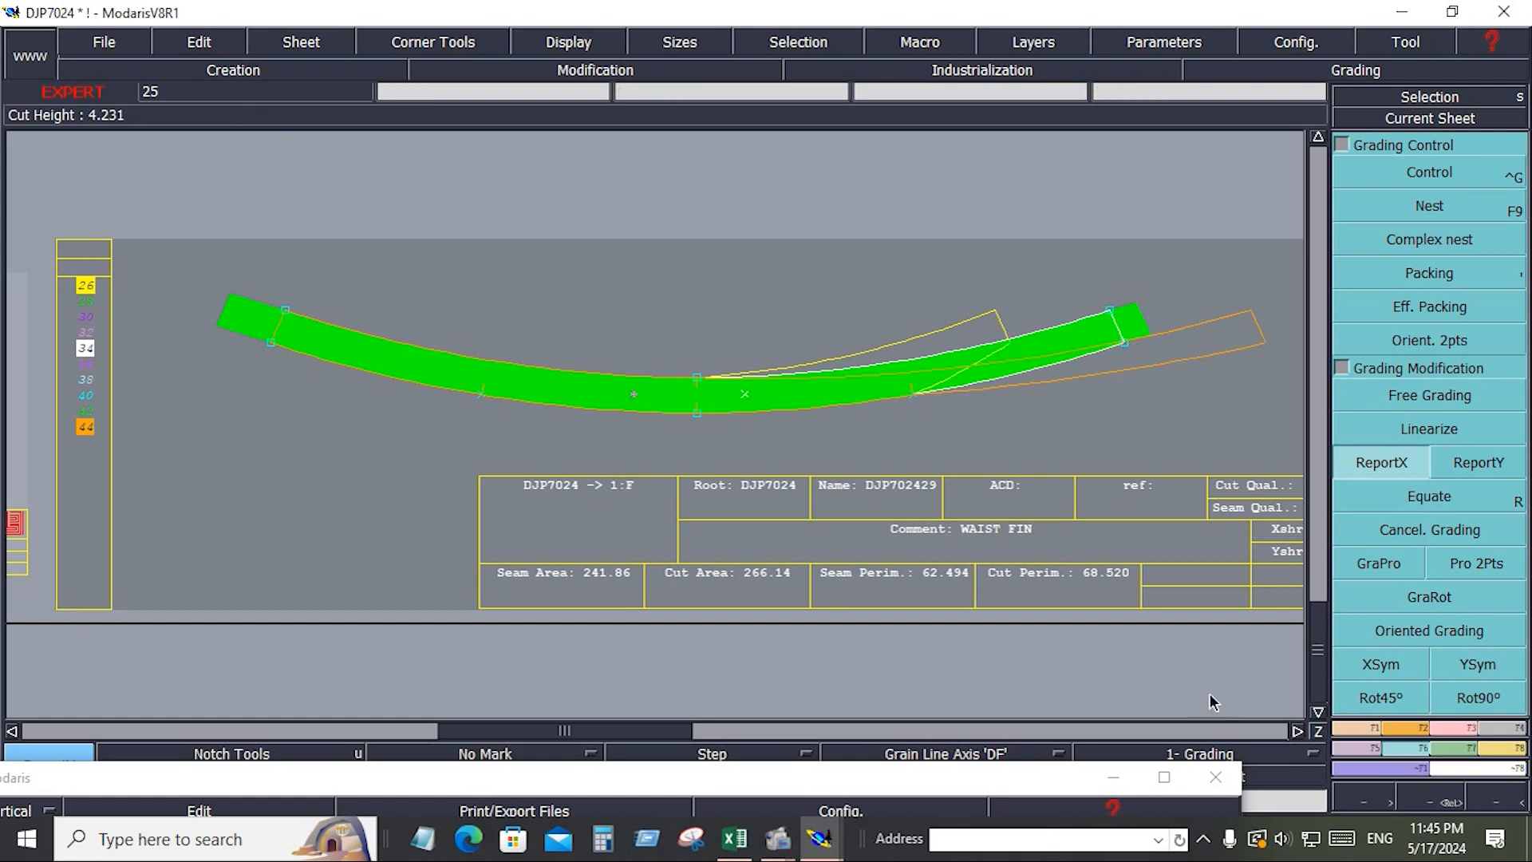
key(ctrl+g)
click(1108, 311)
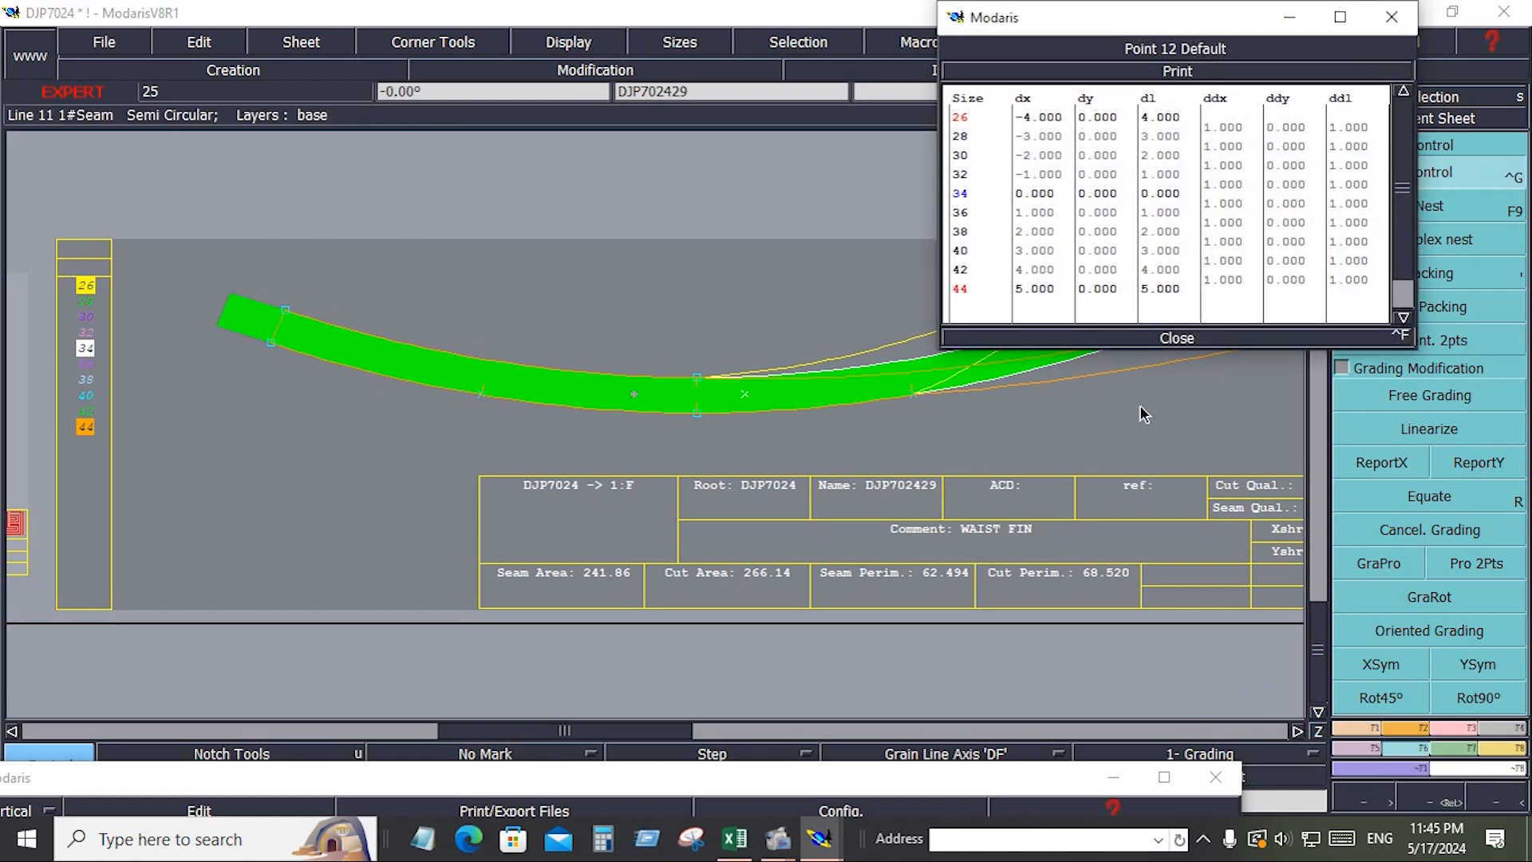
click(1177, 338)
Step: Grade the WAIST FIN curves proportionally between their end points and pack the nest at the center point
click(1385, 561)
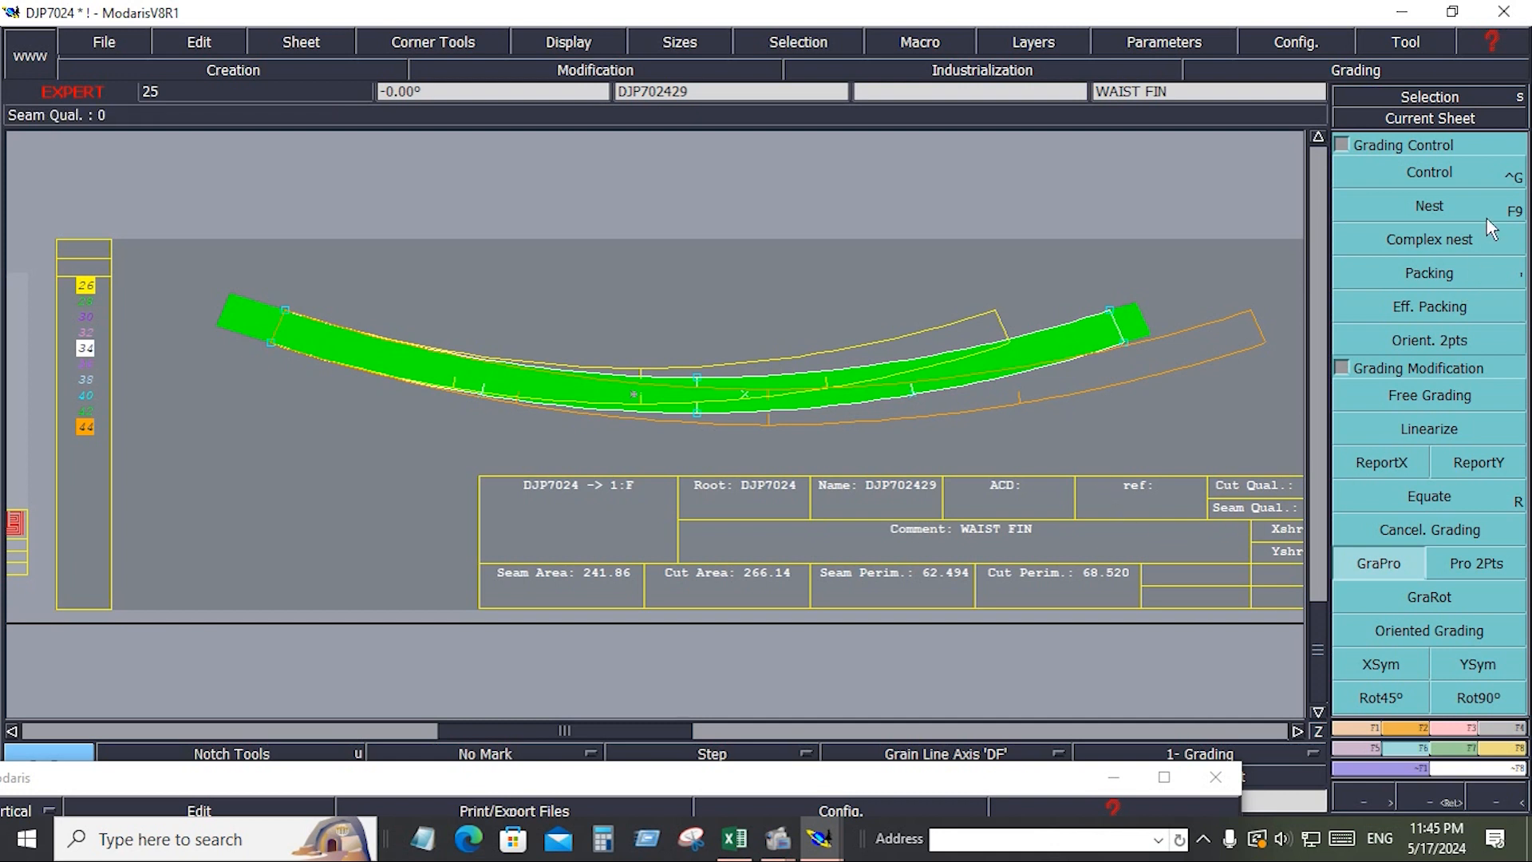
click(1439, 278)
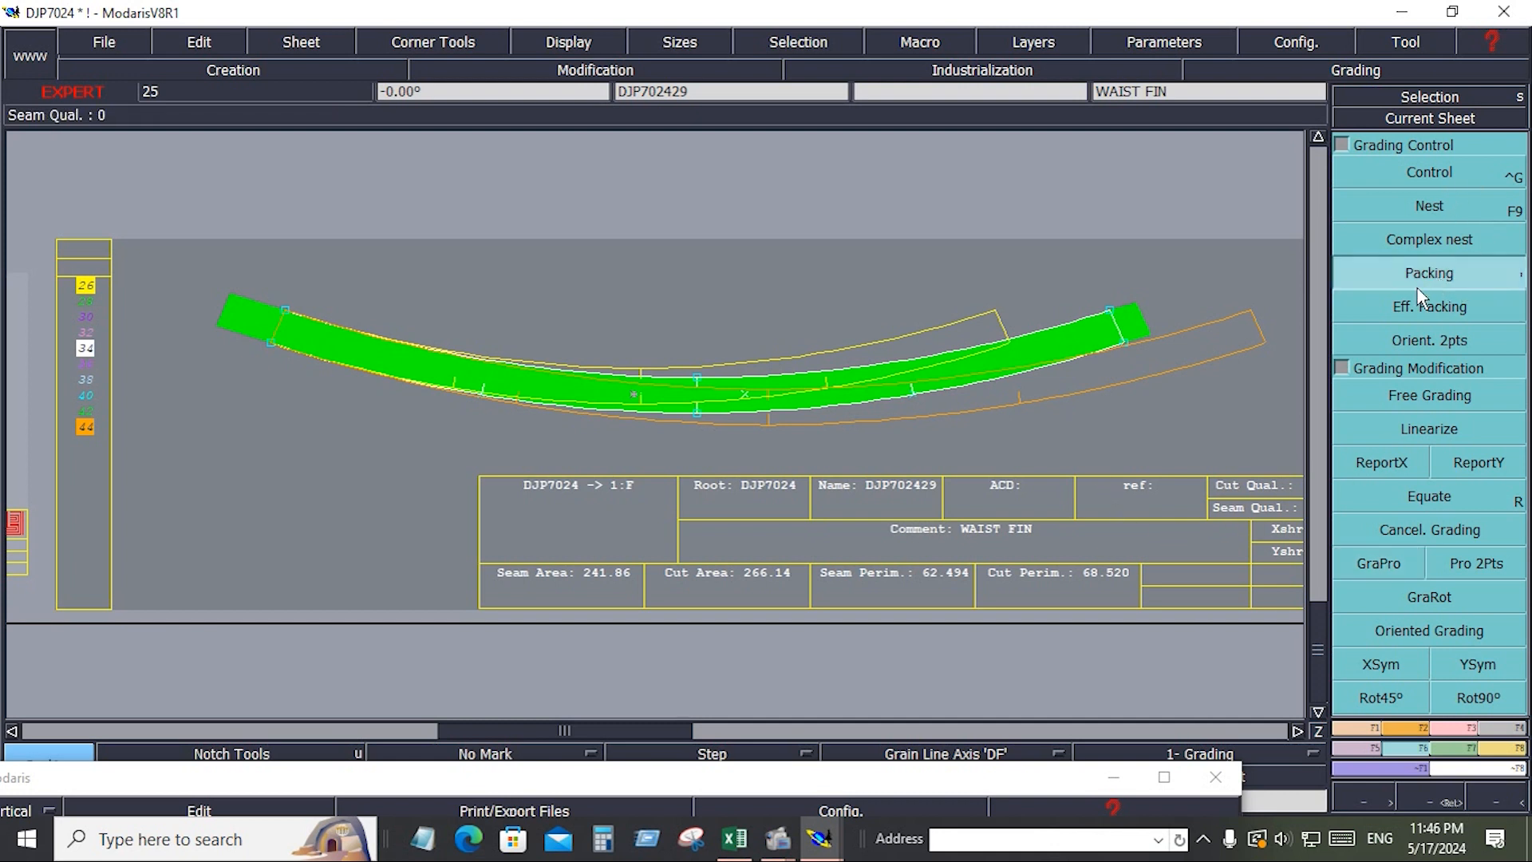
click(702, 414)
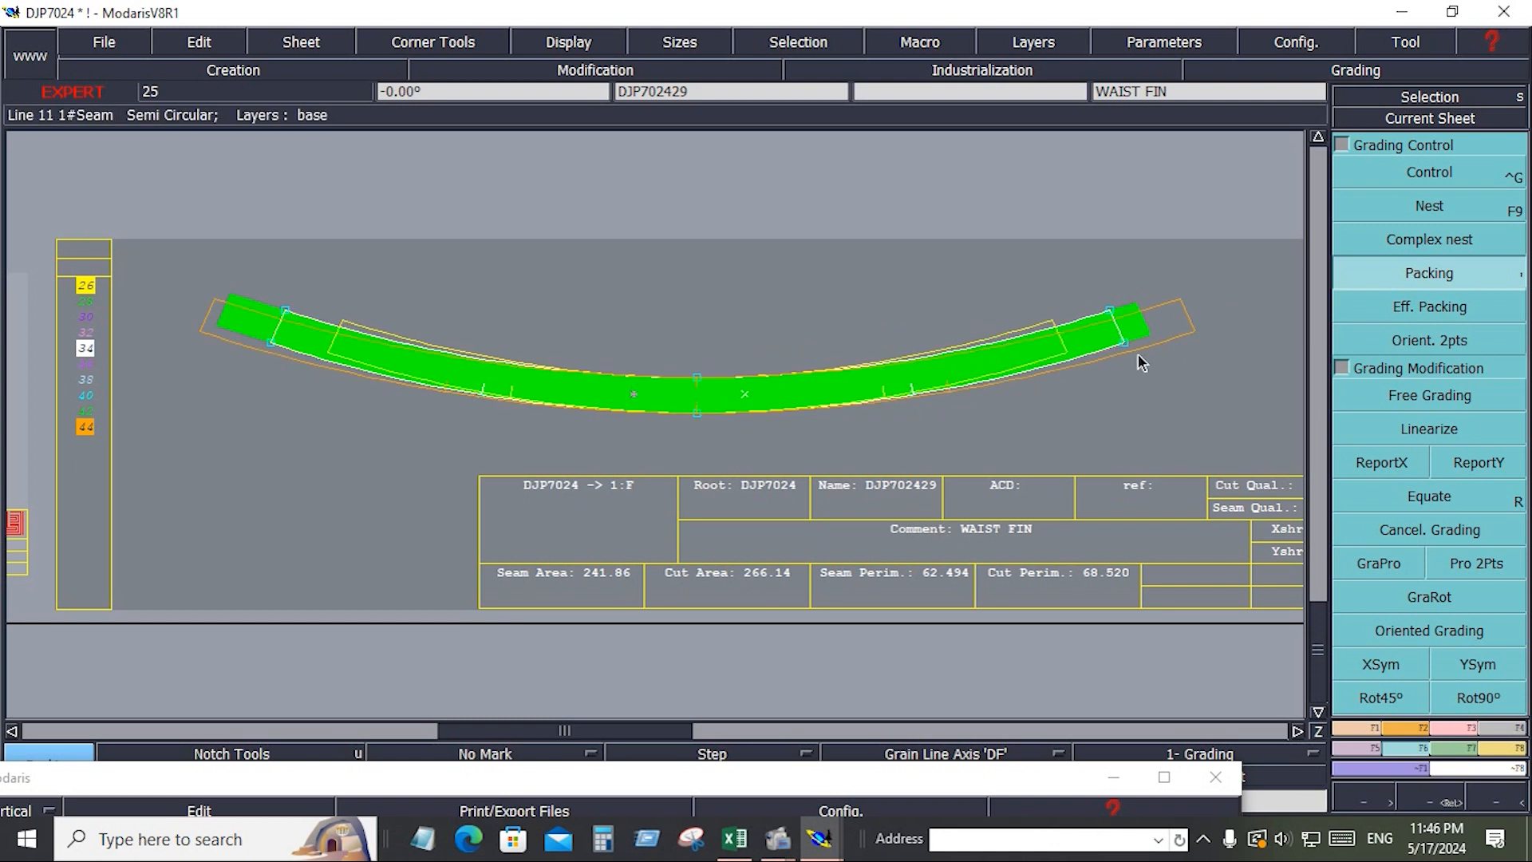
Step: Report the X grading from the WAIST FIN end to the two matching end points of the WAIST 1X2 piece
key(j)
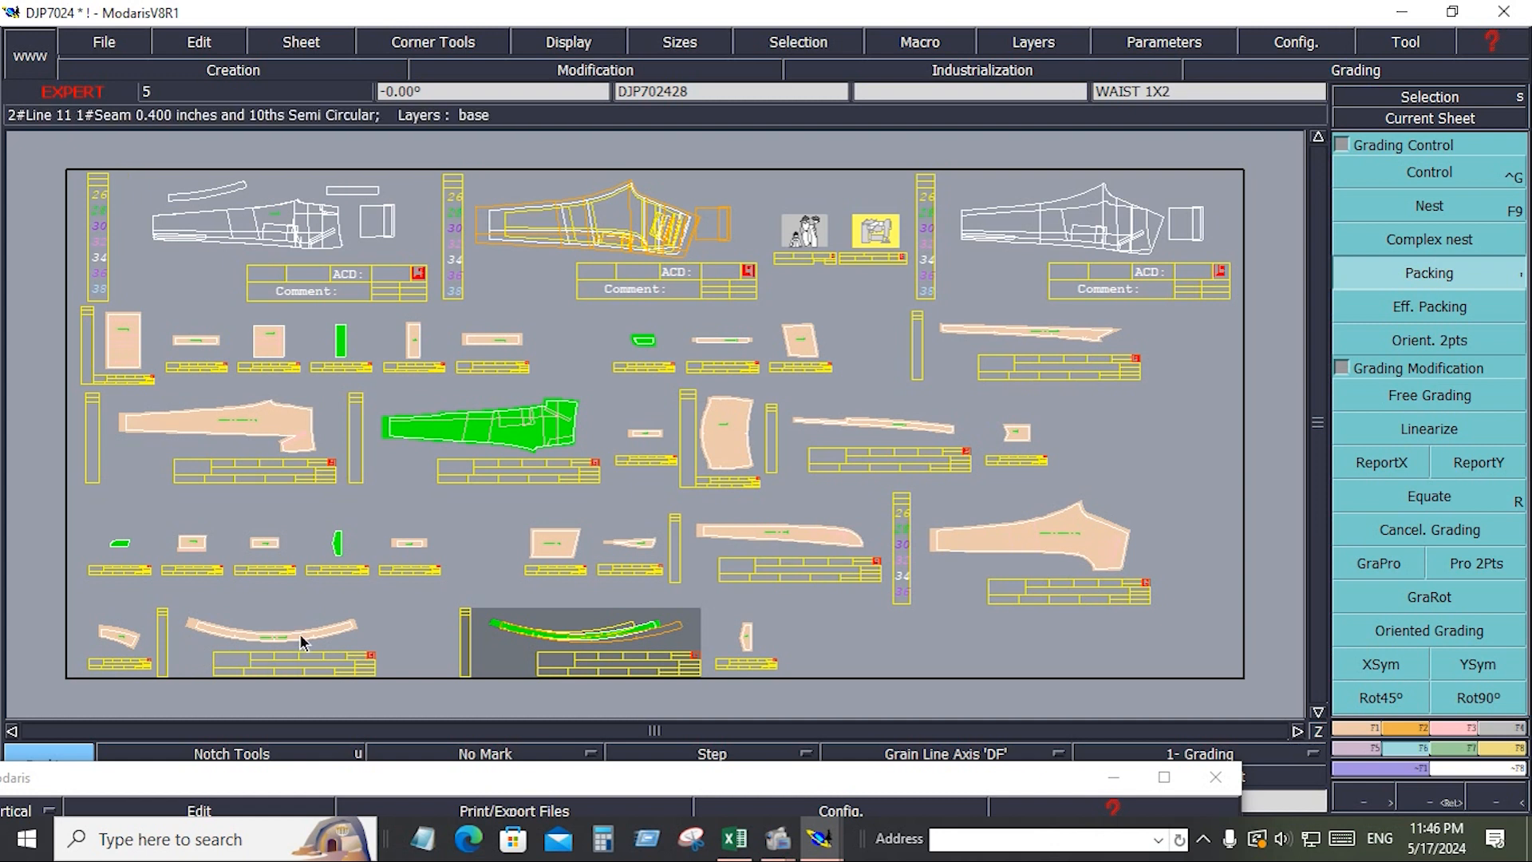
key(Return)
drag(130, 588, 703, 689)
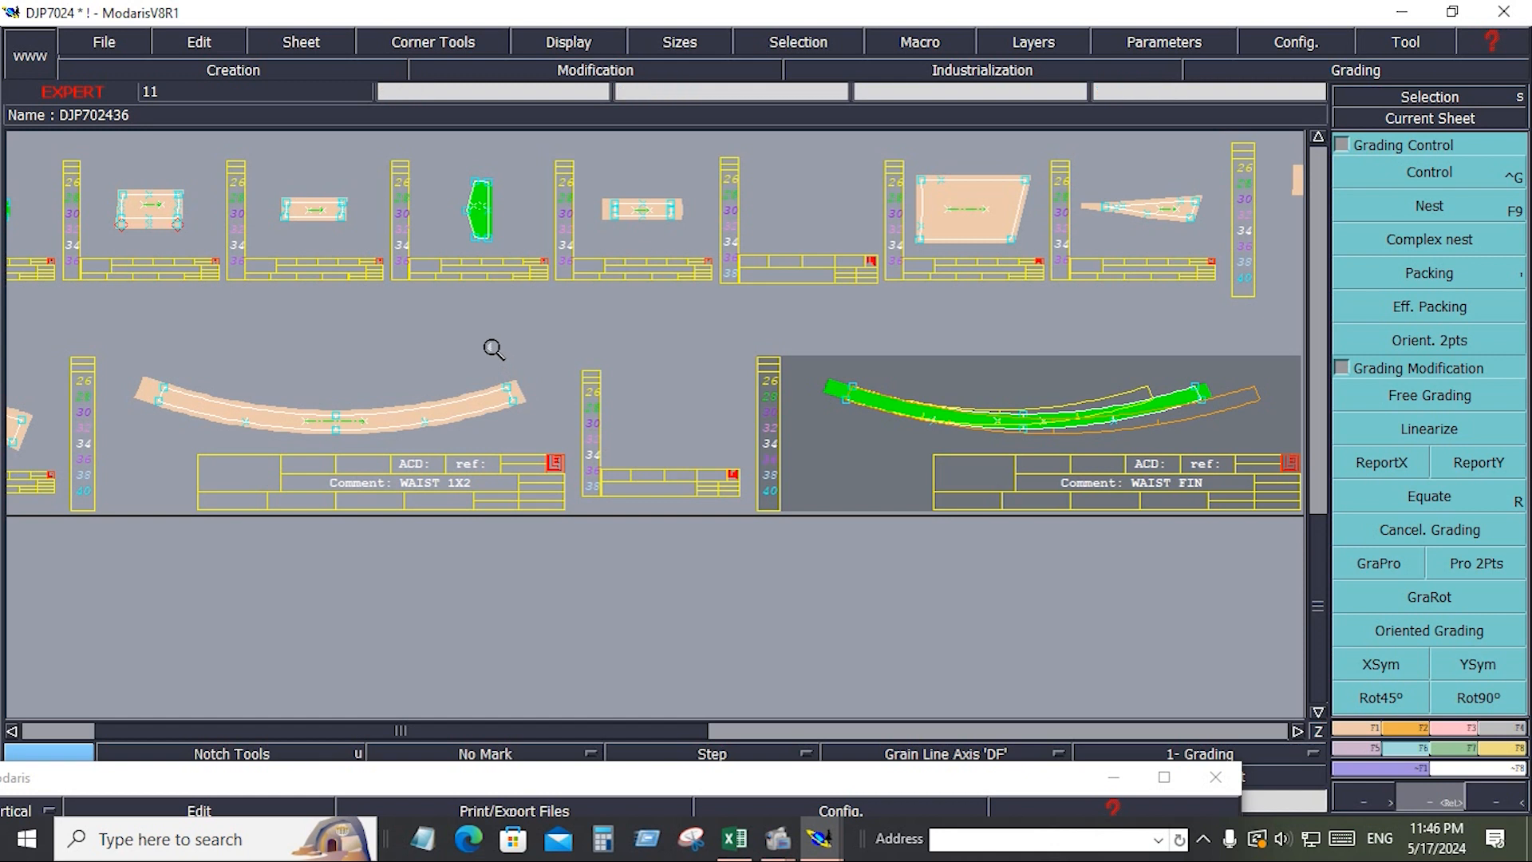
drag(493, 349, 572, 423)
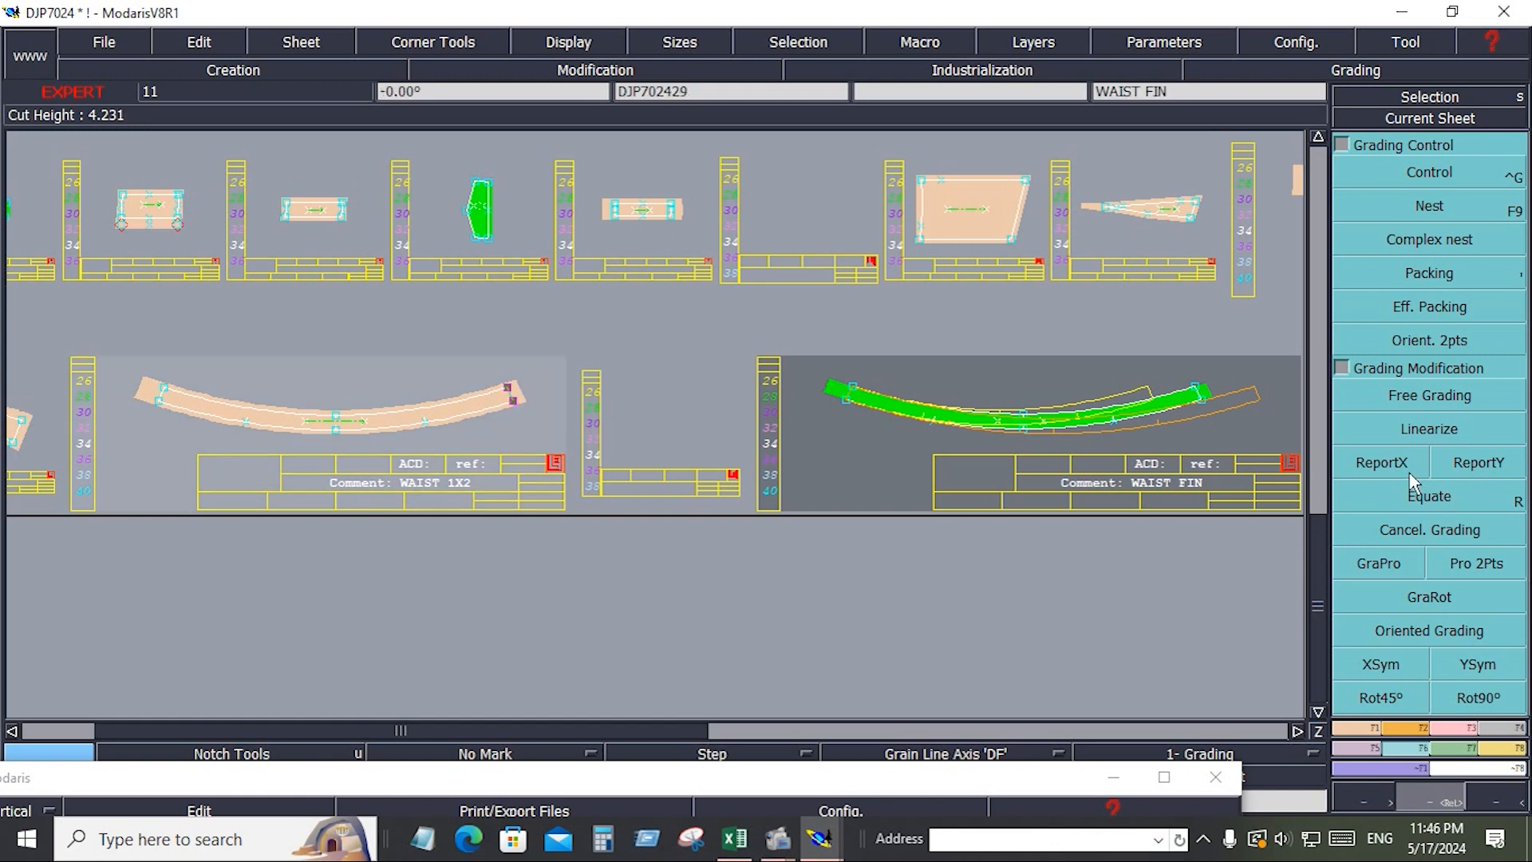
click(1381, 462)
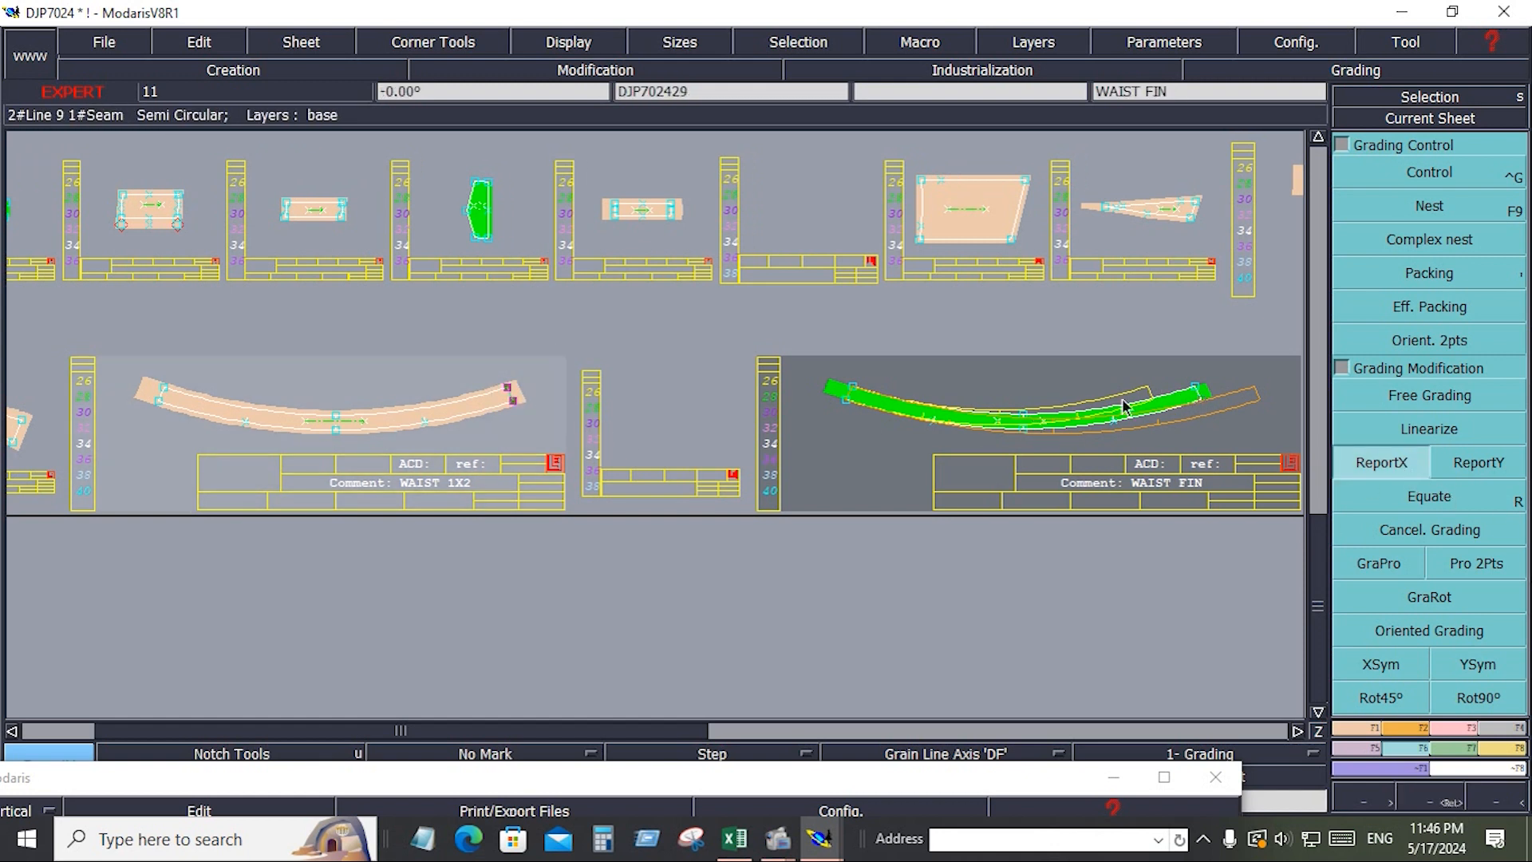
key(Home)
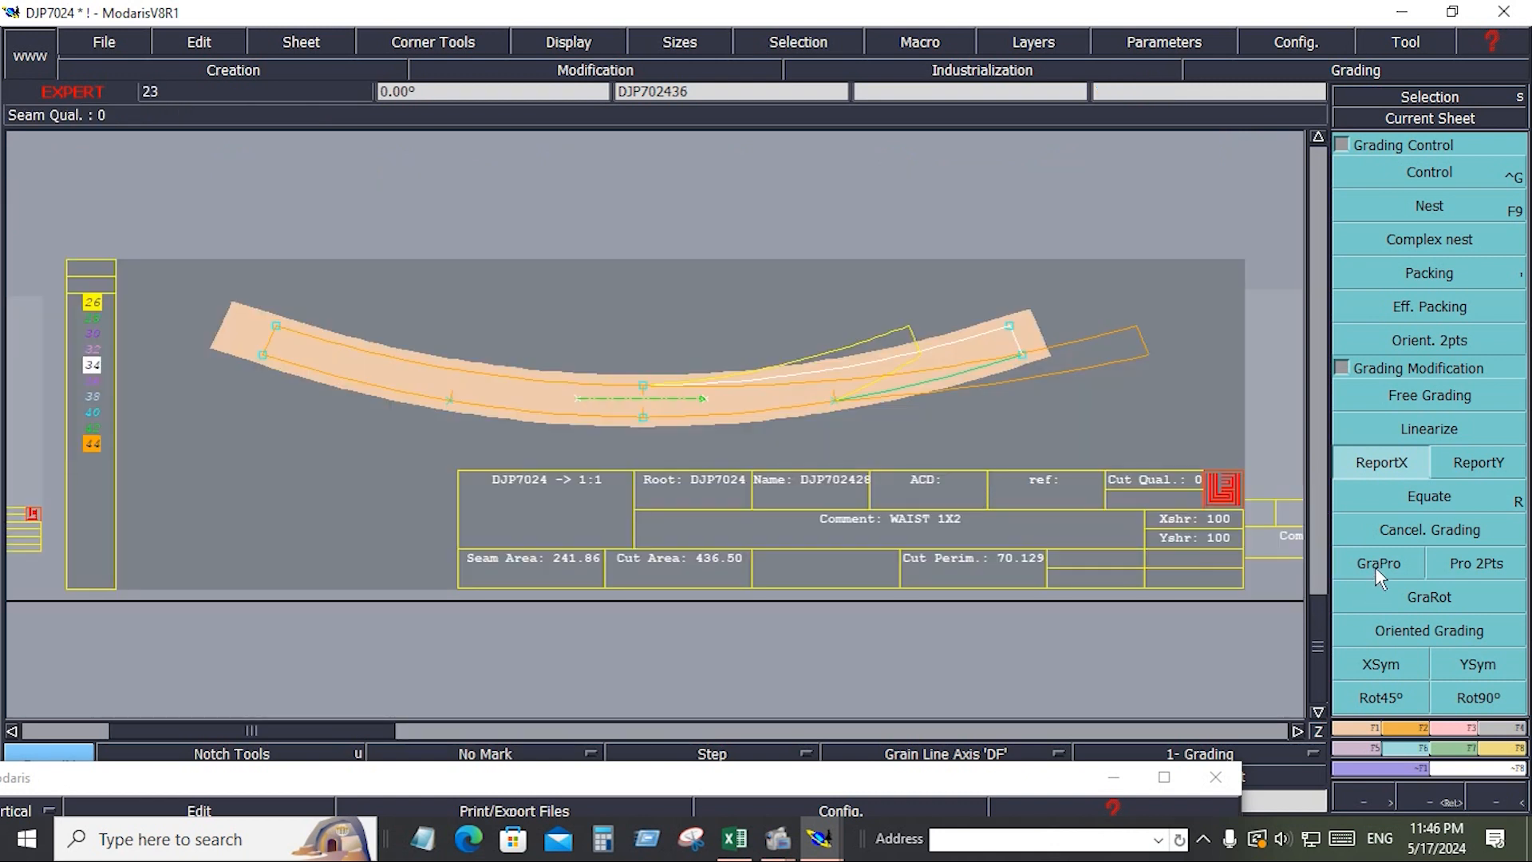
Step: Grade the WAIST 1X2 piece's upper and lower curves proportionally between their end points
click(1375, 571)
click(1006, 323)
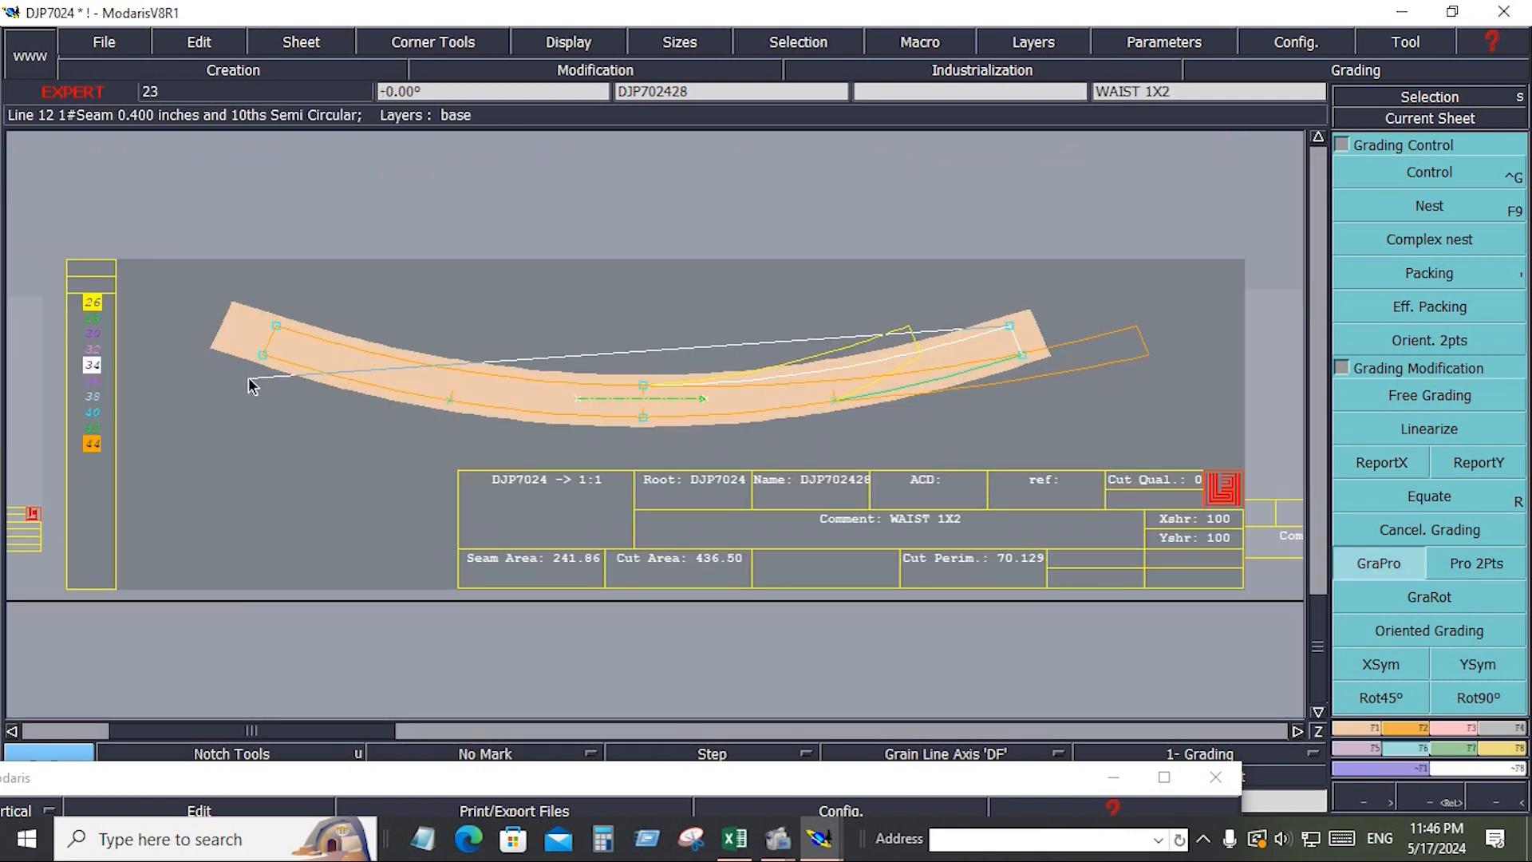
click(275, 326)
click(265, 356)
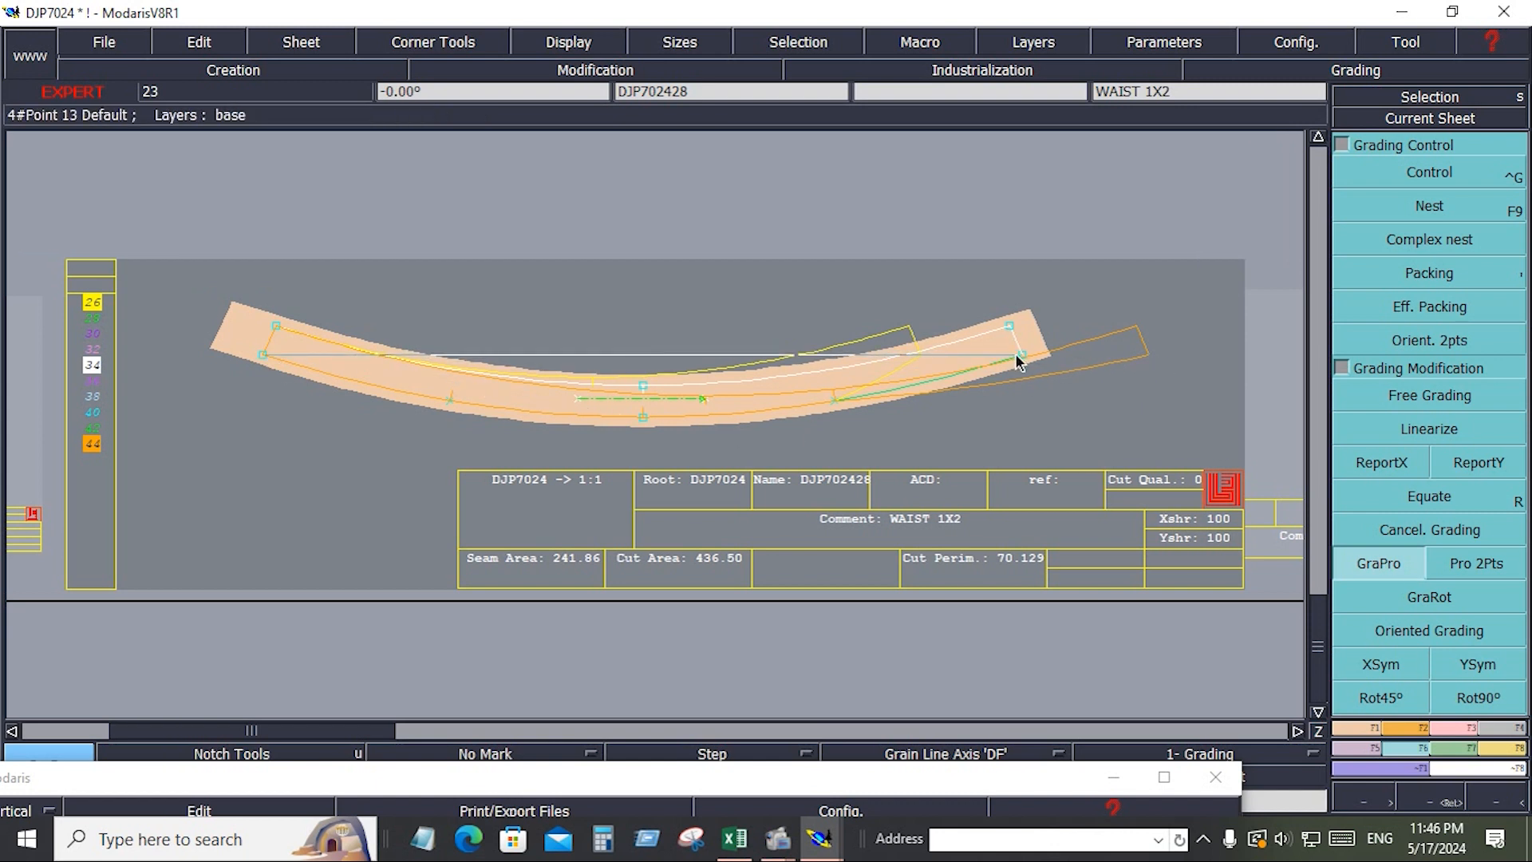
click(1017, 355)
key(j)
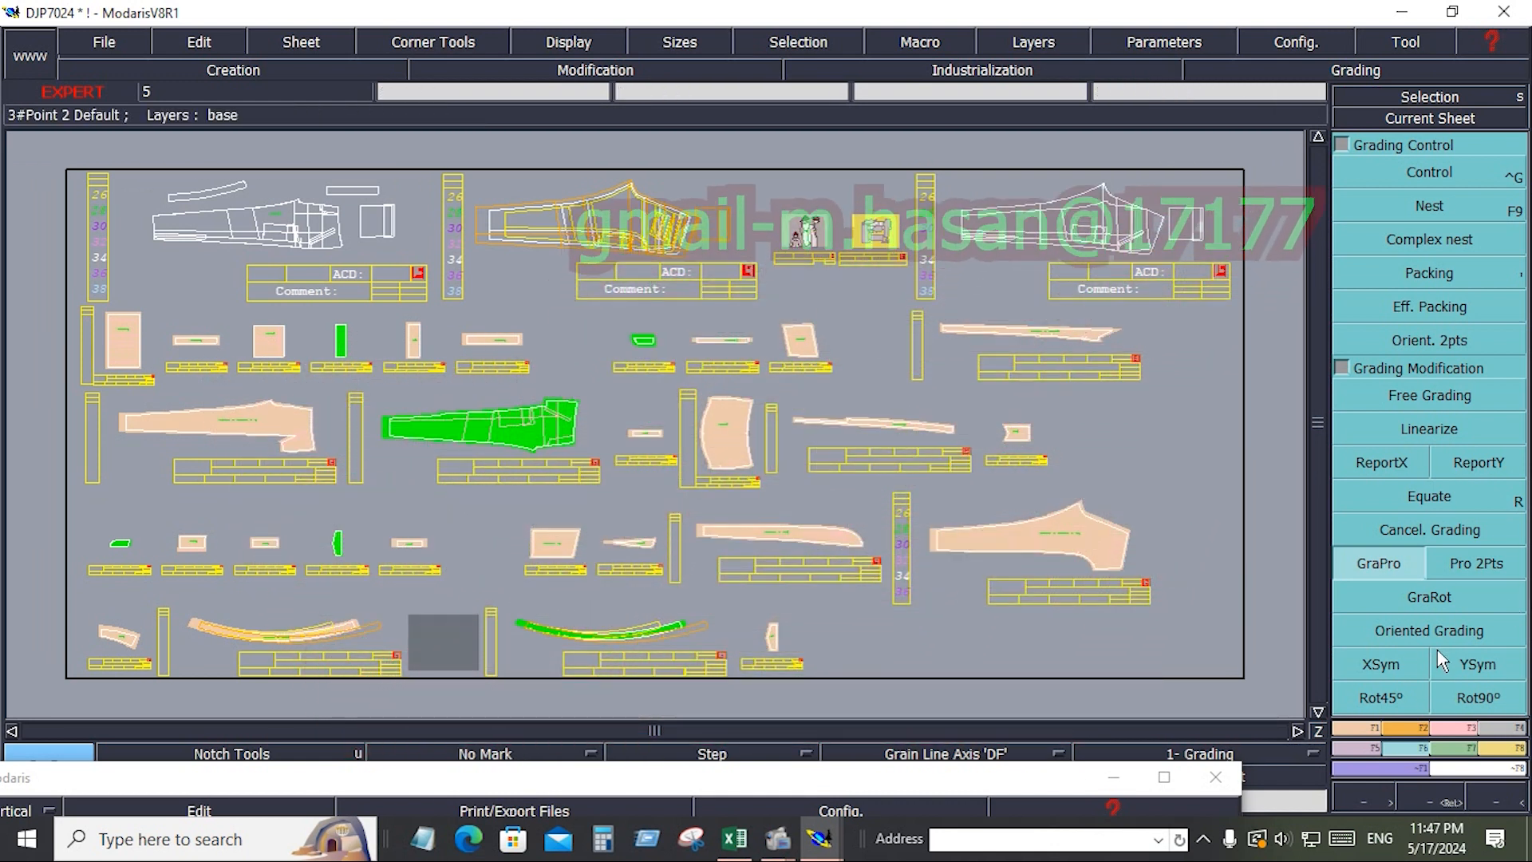
Step: Display the nest of sizes 26, 34 and 44 on the DJP70247 pant sheet and save the model
click(1507, 730)
click(1467, 546)
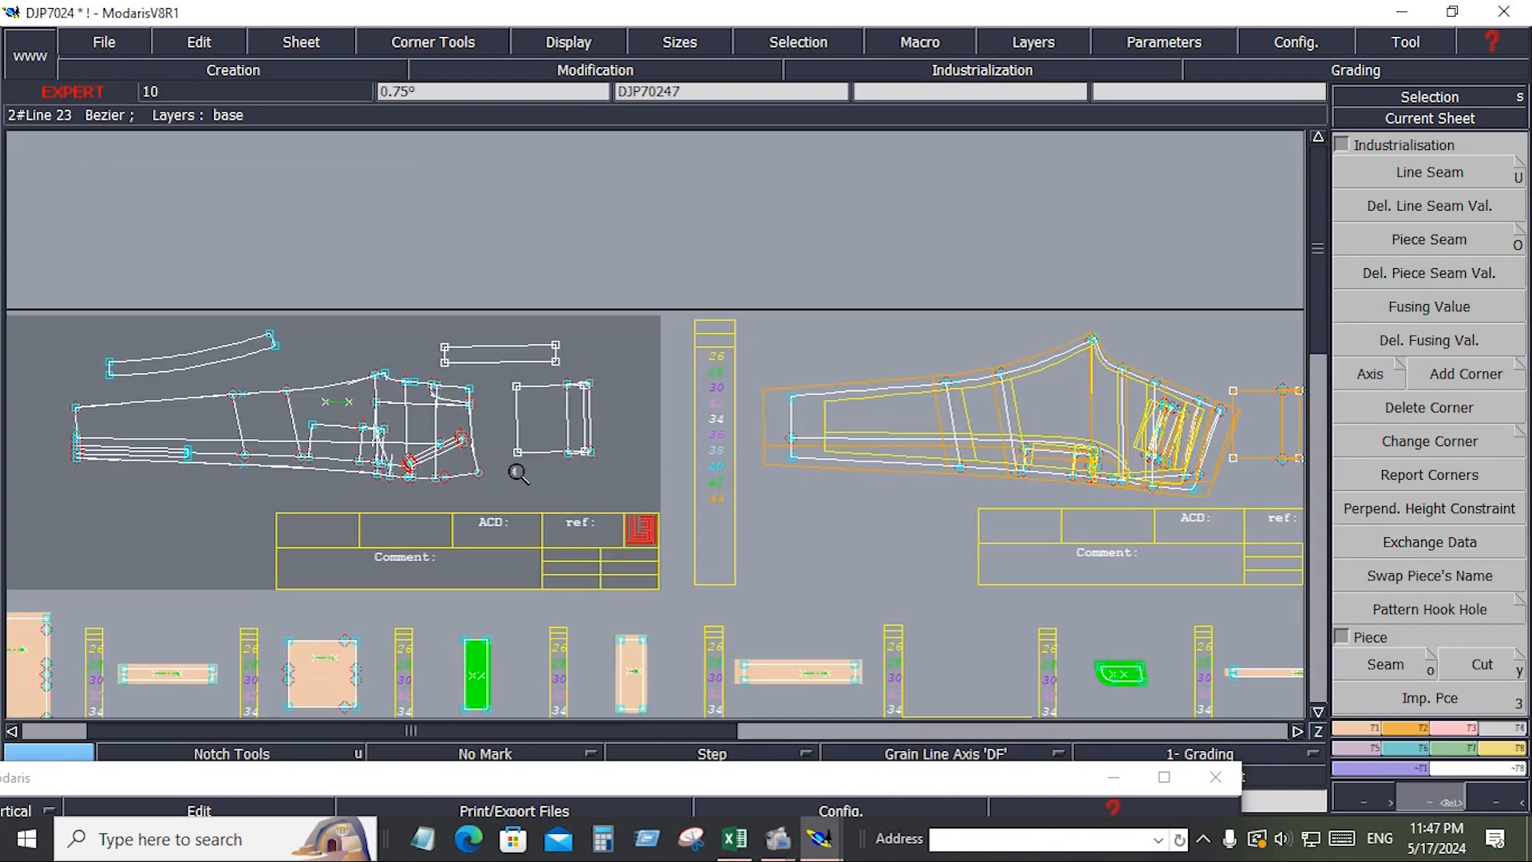
click(515, 475)
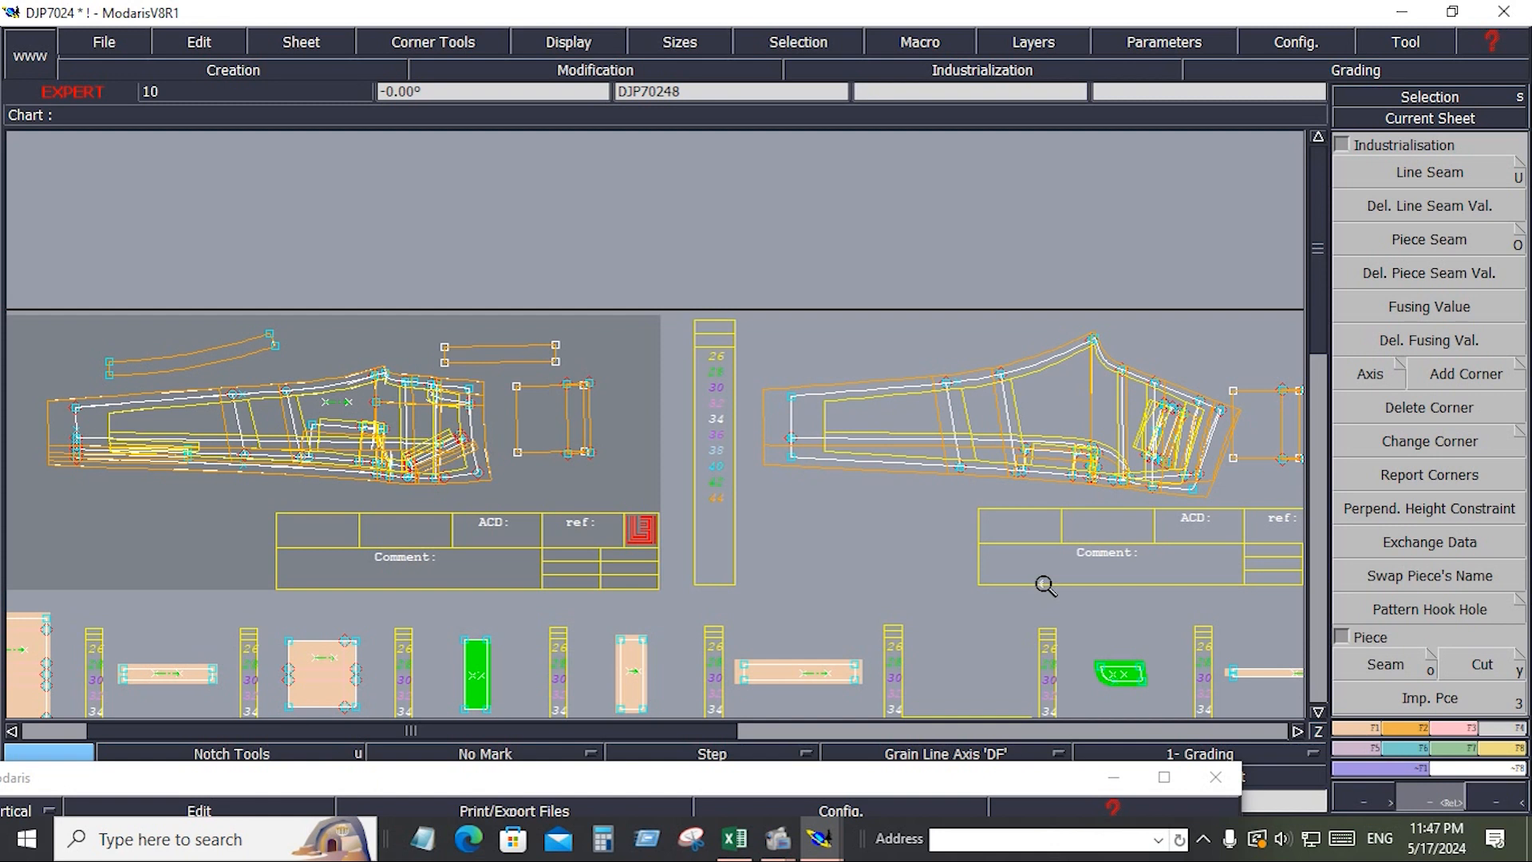
scroll(1044, 584, down, 1)
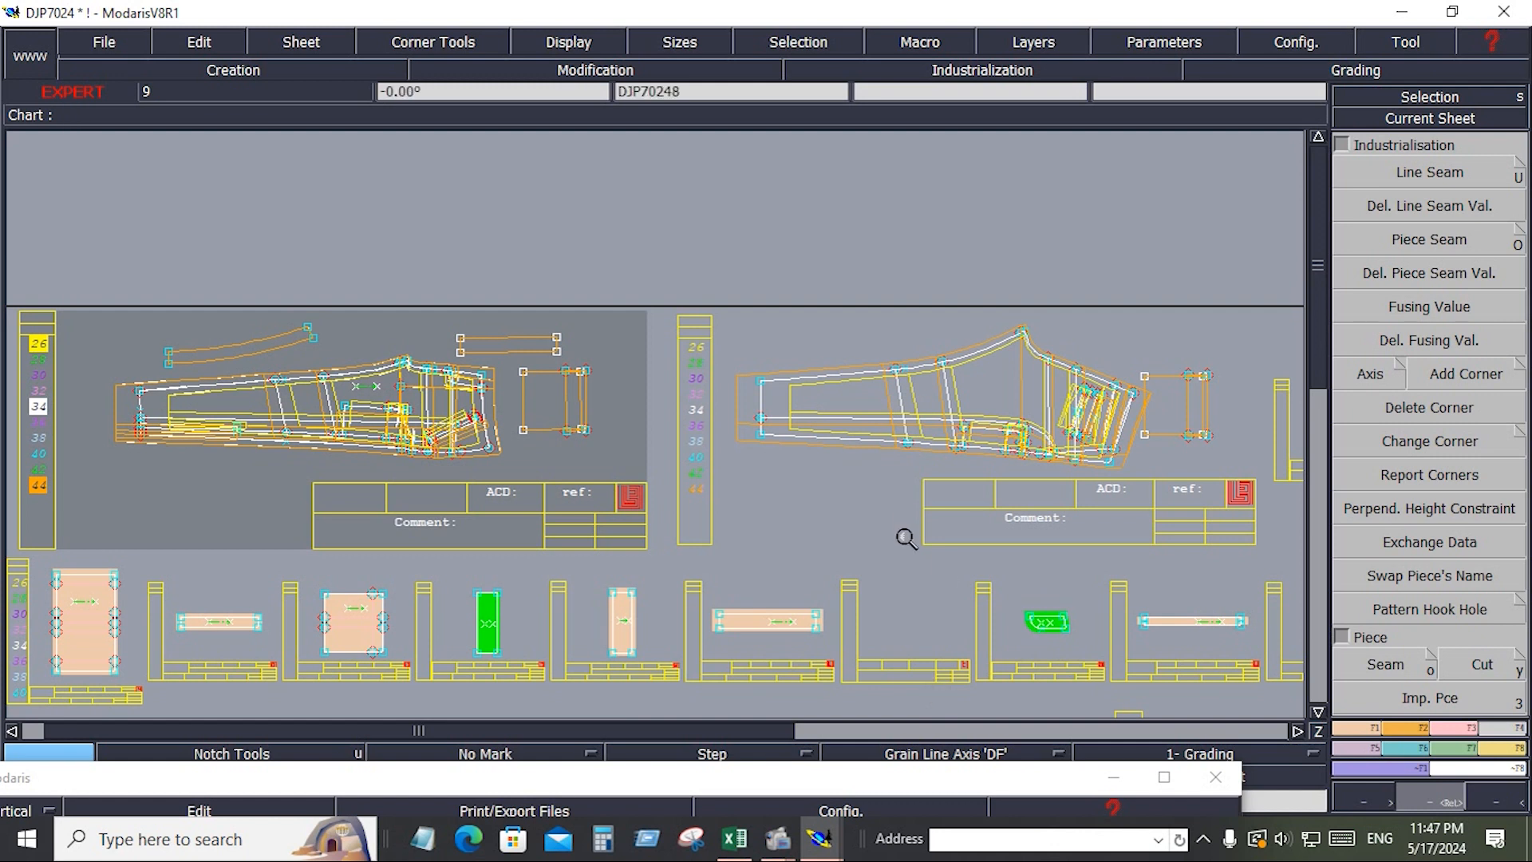
click(116, 44)
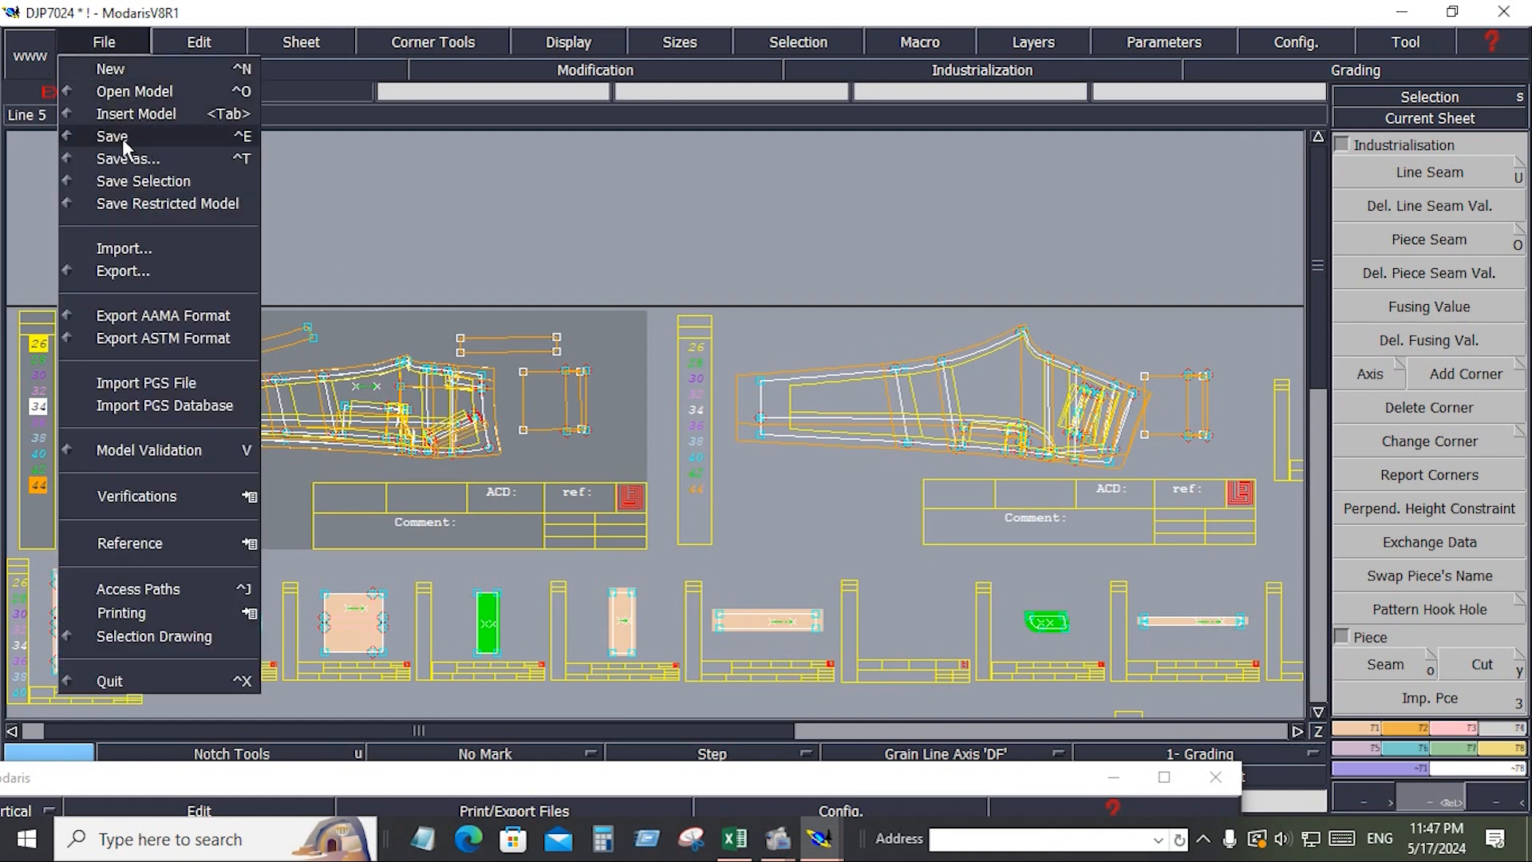
click(122, 138)
click(669, 549)
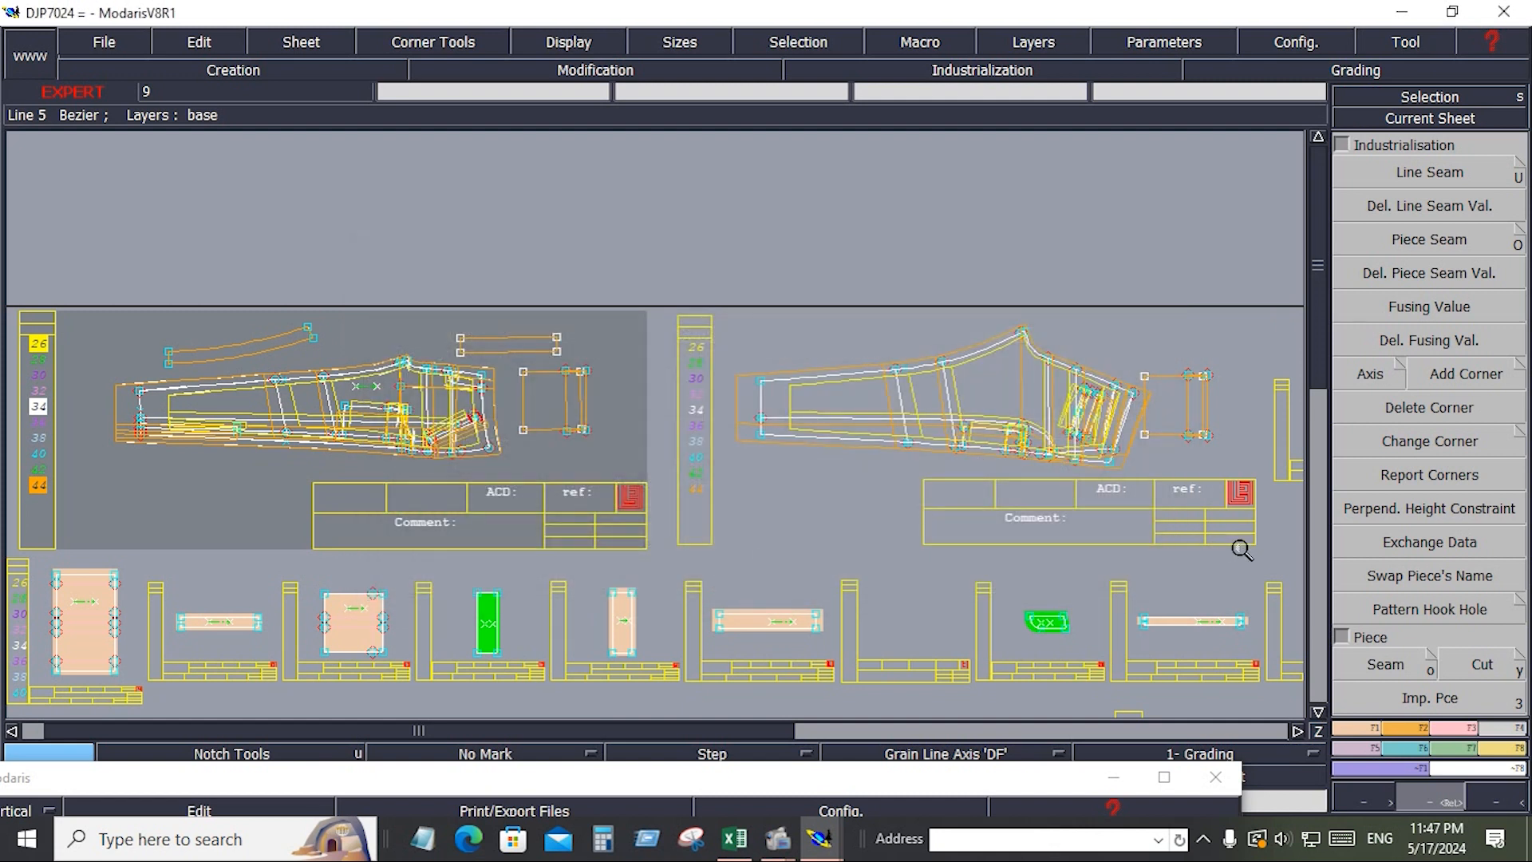